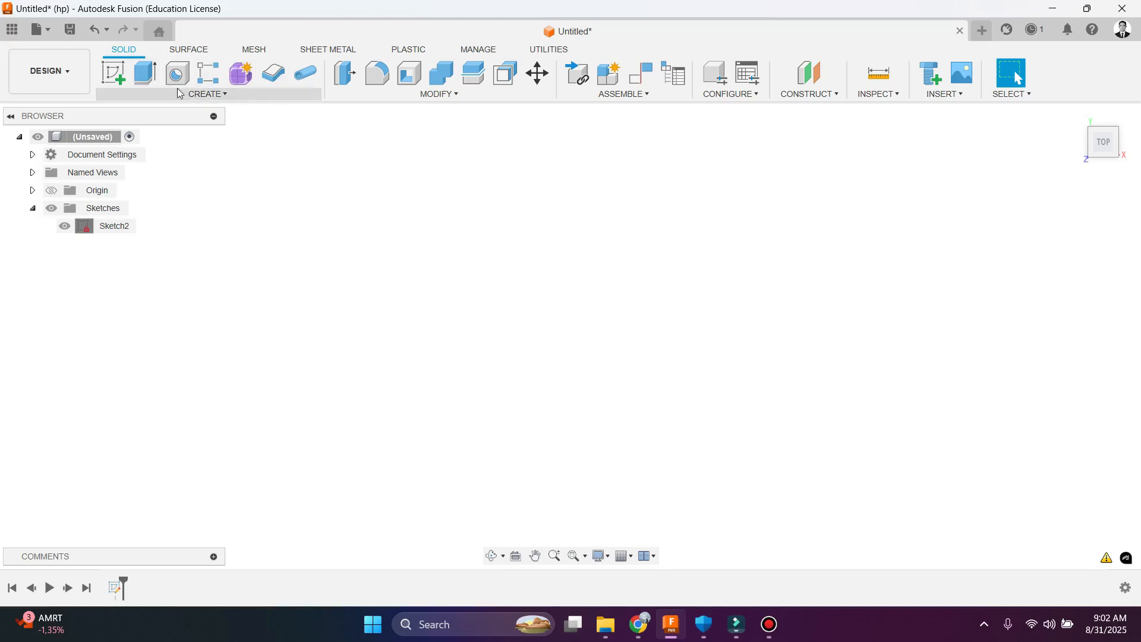
left_click(202, 95)
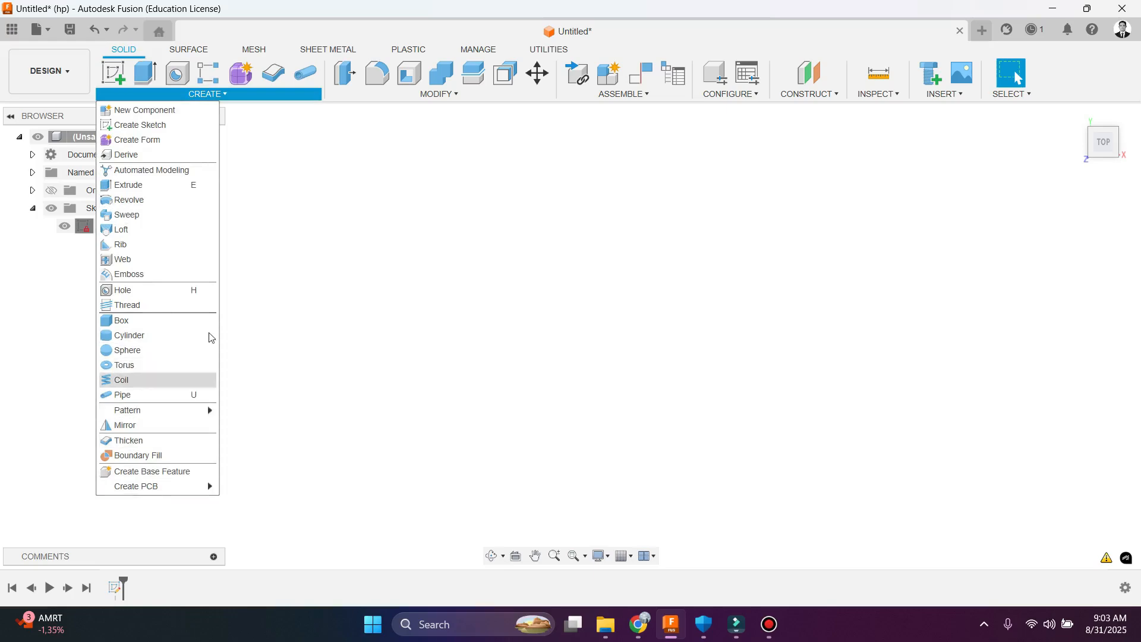
left_click(275, 231)
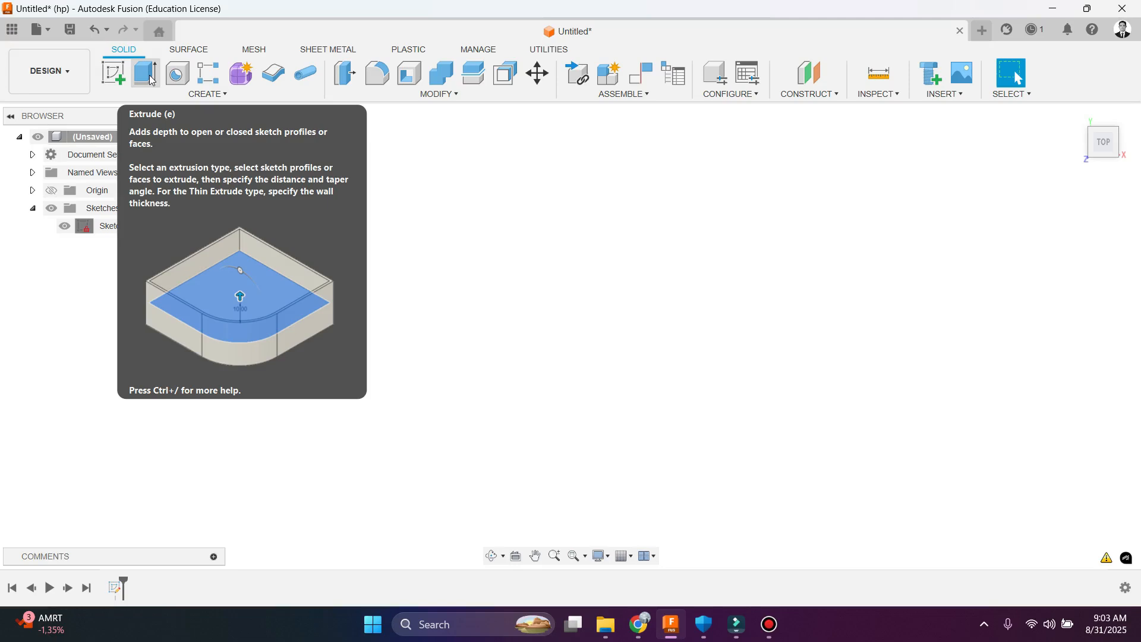
Step: Create a new sketch on the horizontal XY plane and draw a circle about 487 cm in diameter
left_click(115, 76)
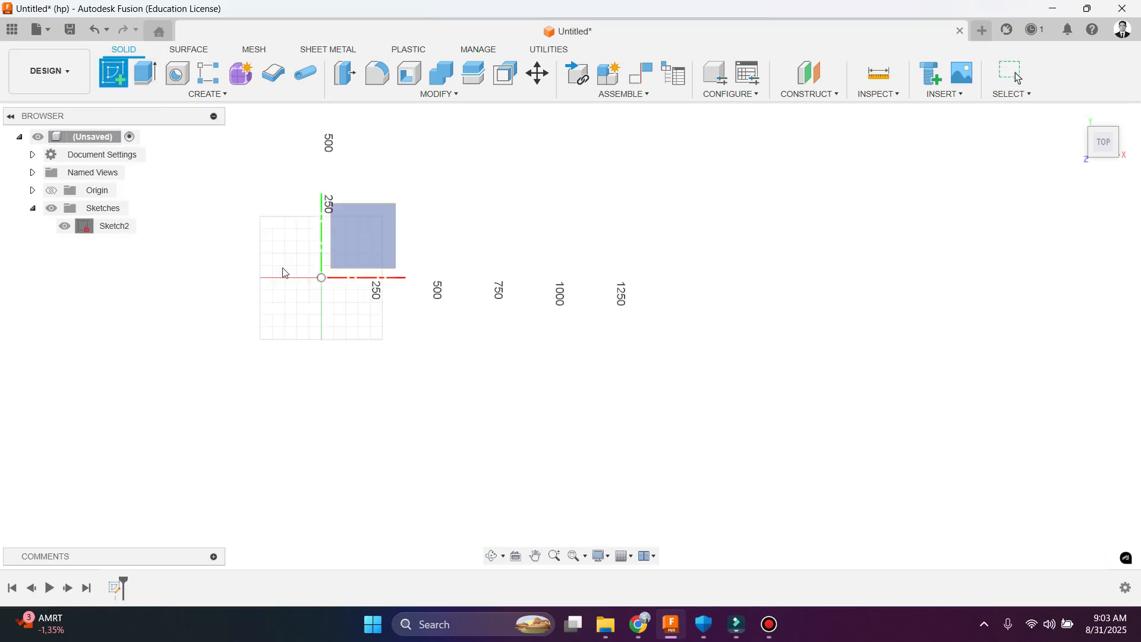
left_click(101, 228)
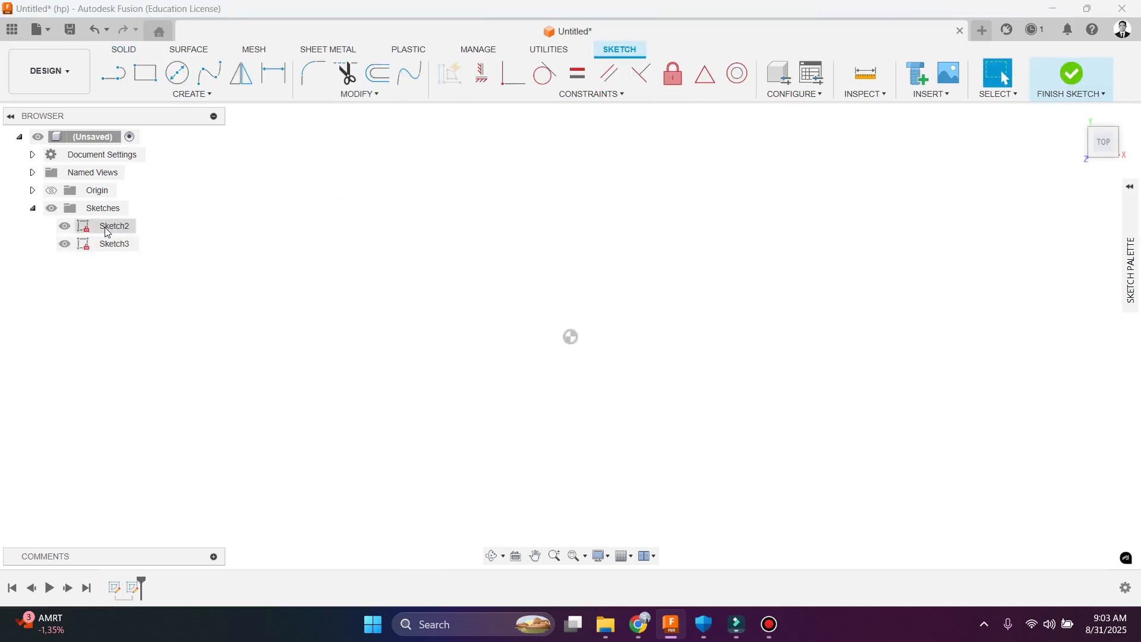
left_click(178, 73)
left_click(446, 206)
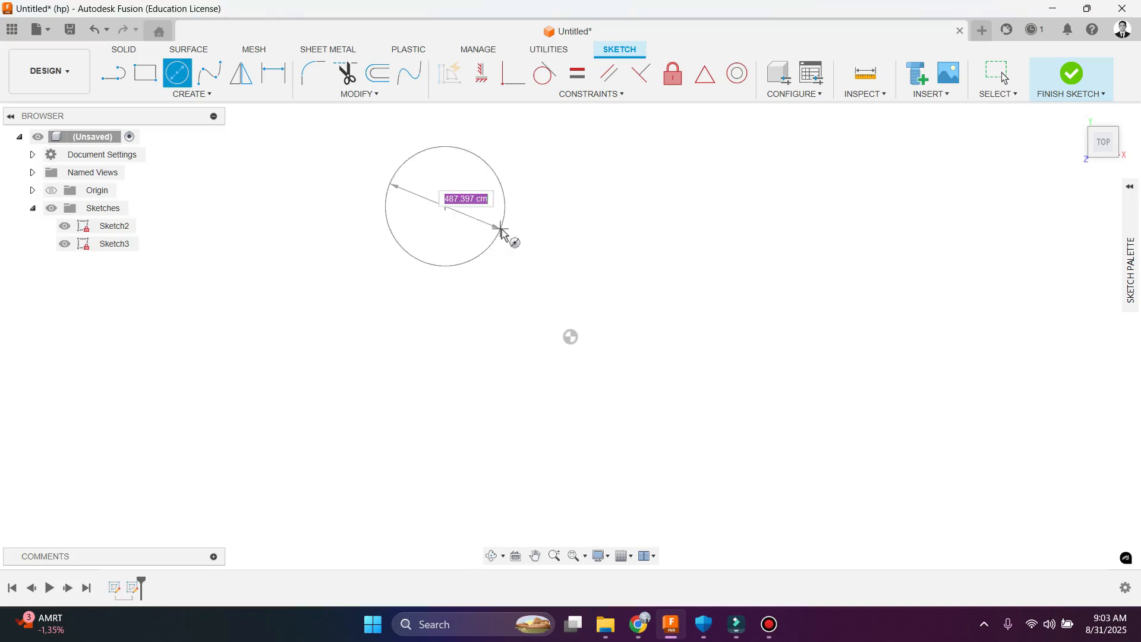
left_click(485, 250)
Step: Draw a two-point rectangle beside the circle, roughly two thirds of the circle's diameter in width
left_click(155, 82)
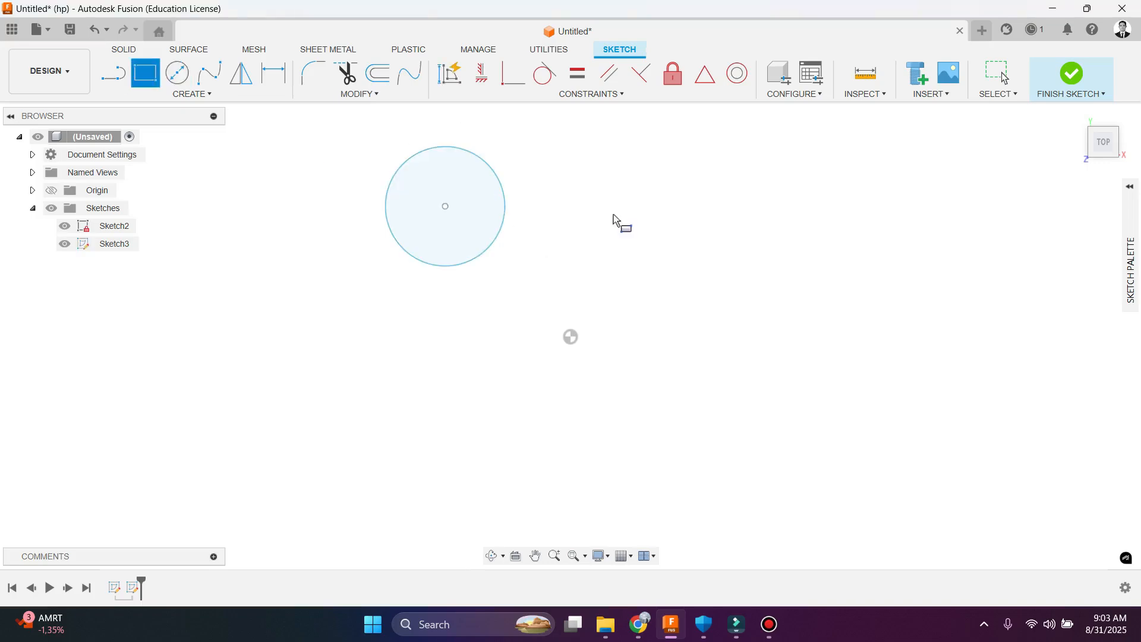
left_click(571, 174)
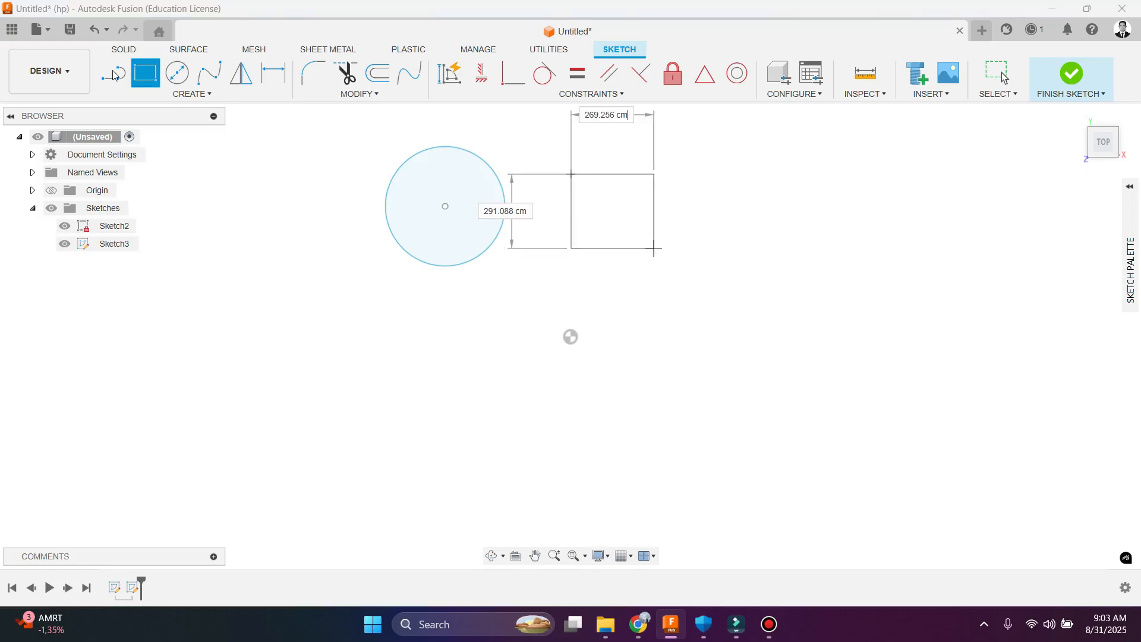
left_click(654, 249)
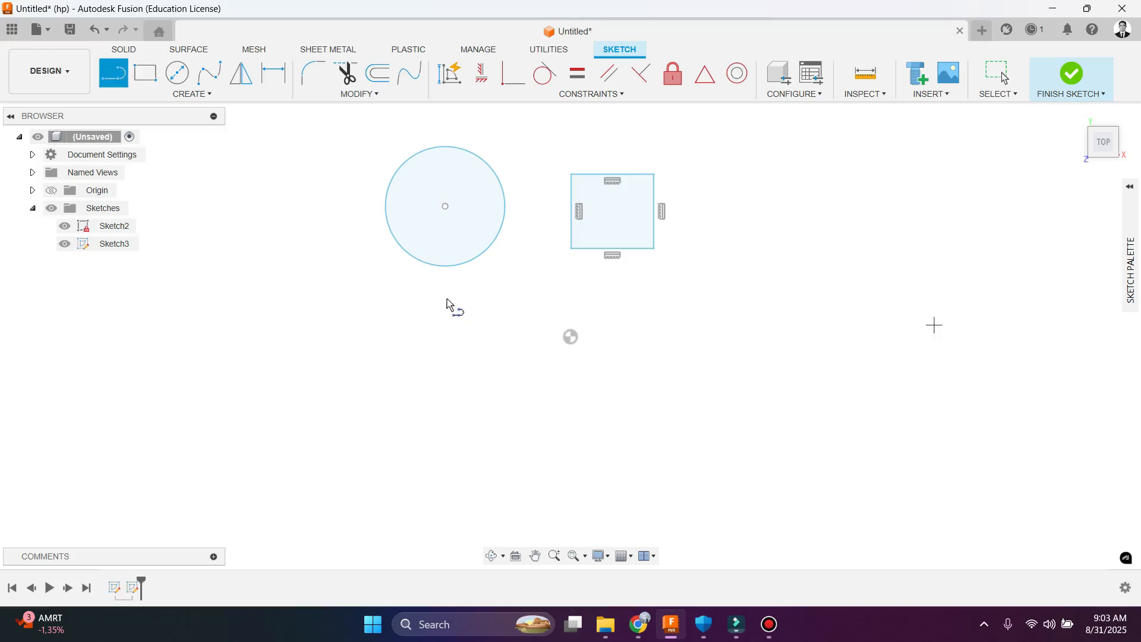
Step: Draw a closed, irregular five-sided line profile on the rectangle's other side from the circle and finish the sketch
scroll(447, 298, "down", 5)
scroll(562, 291, "up", 4)
scroll(562, 291, "up", 1)
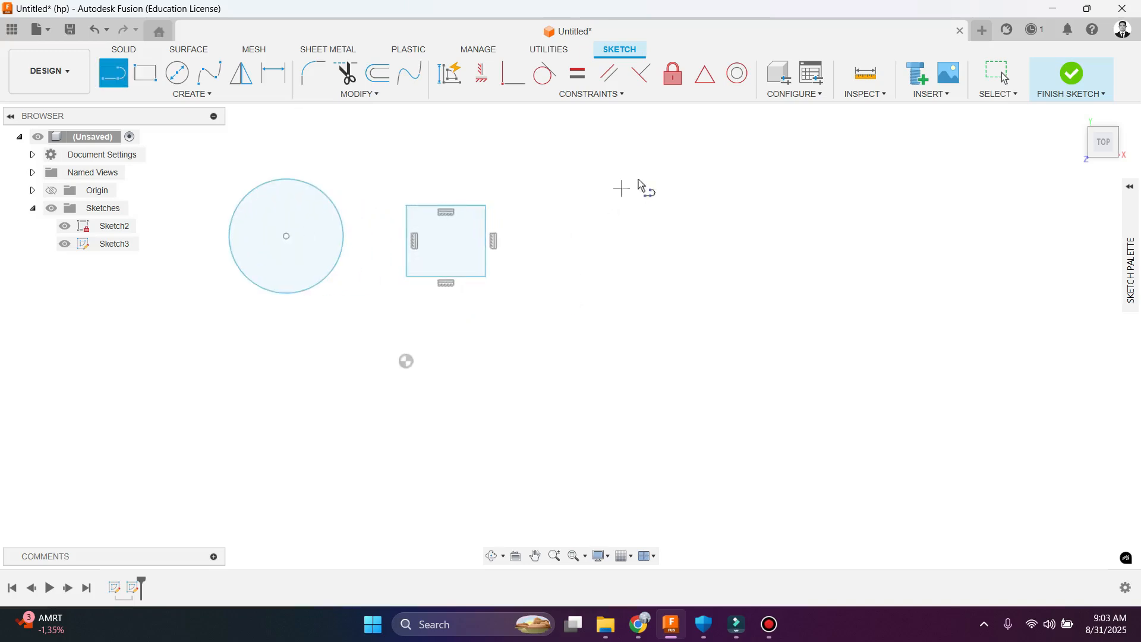
left_click(638, 181)
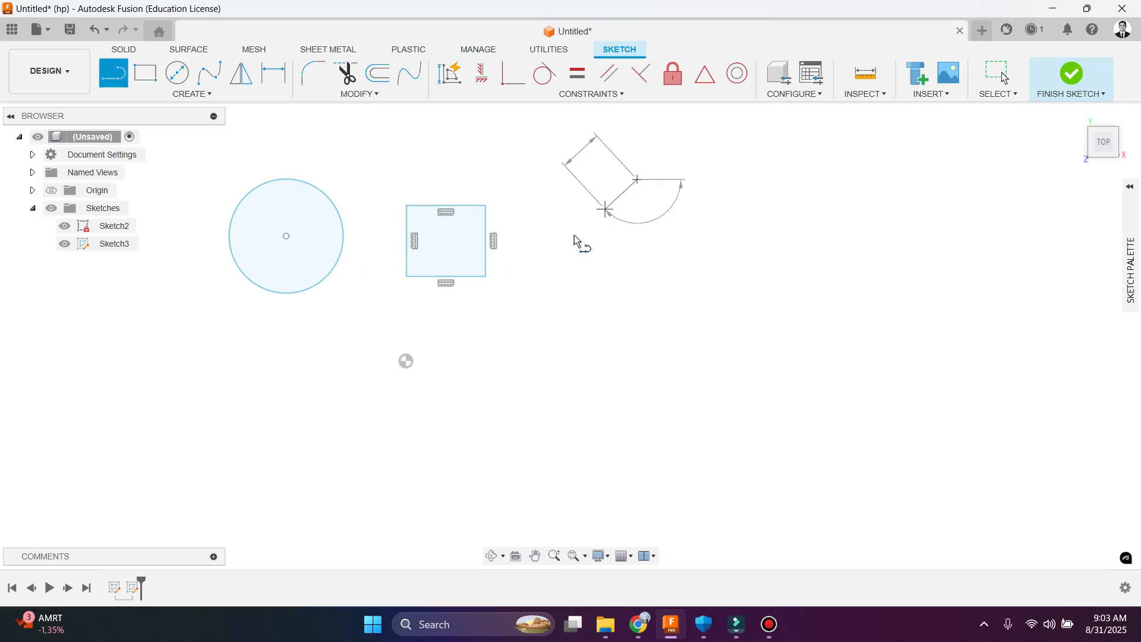
left_click(564, 249)
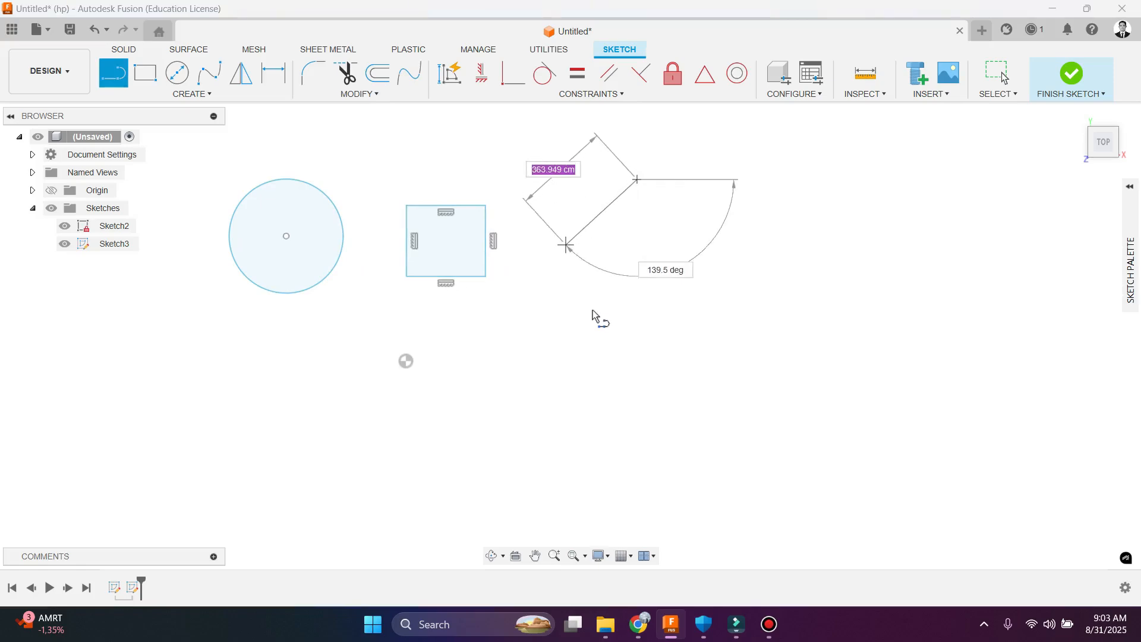
left_click(647, 352)
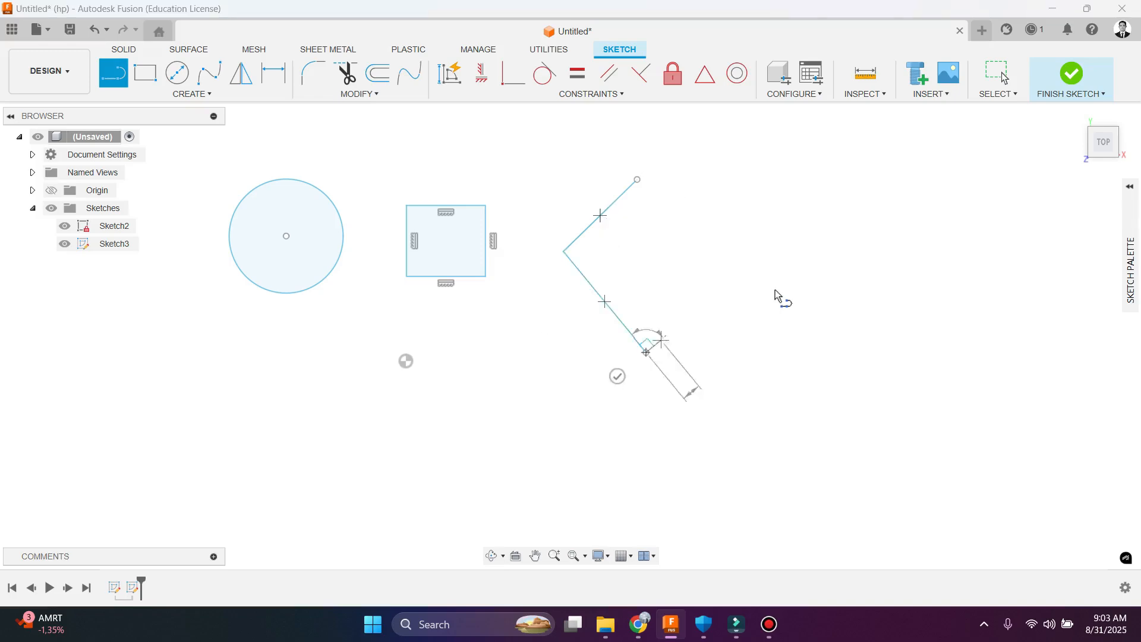
left_click(774, 289)
left_click(700, 222)
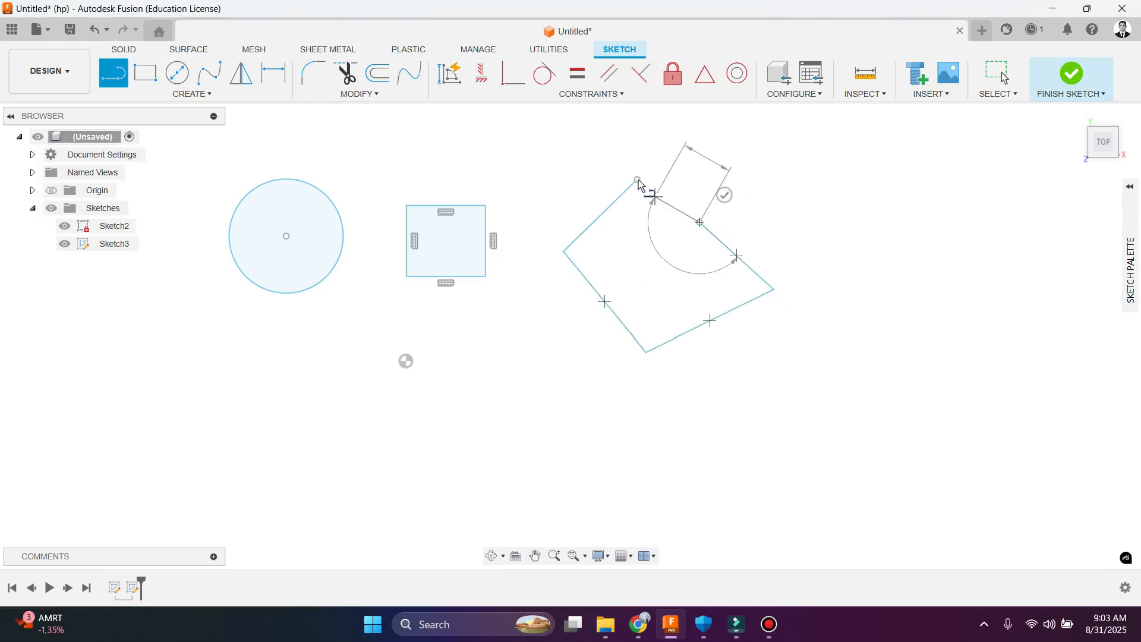
left_click(638, 181)
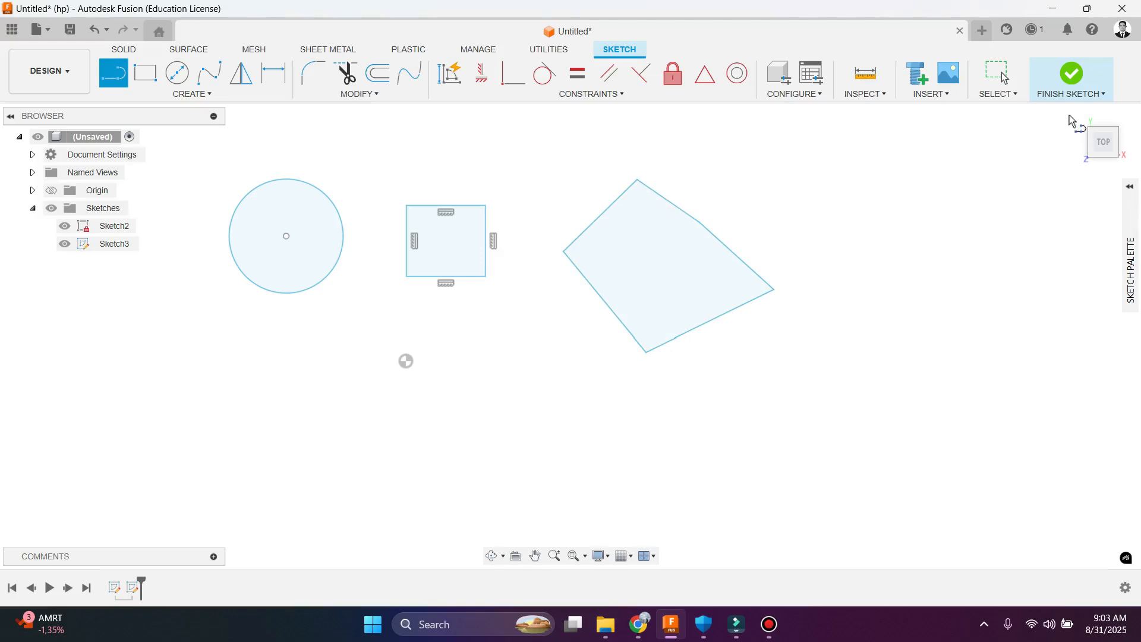
left_click(1070, 79)
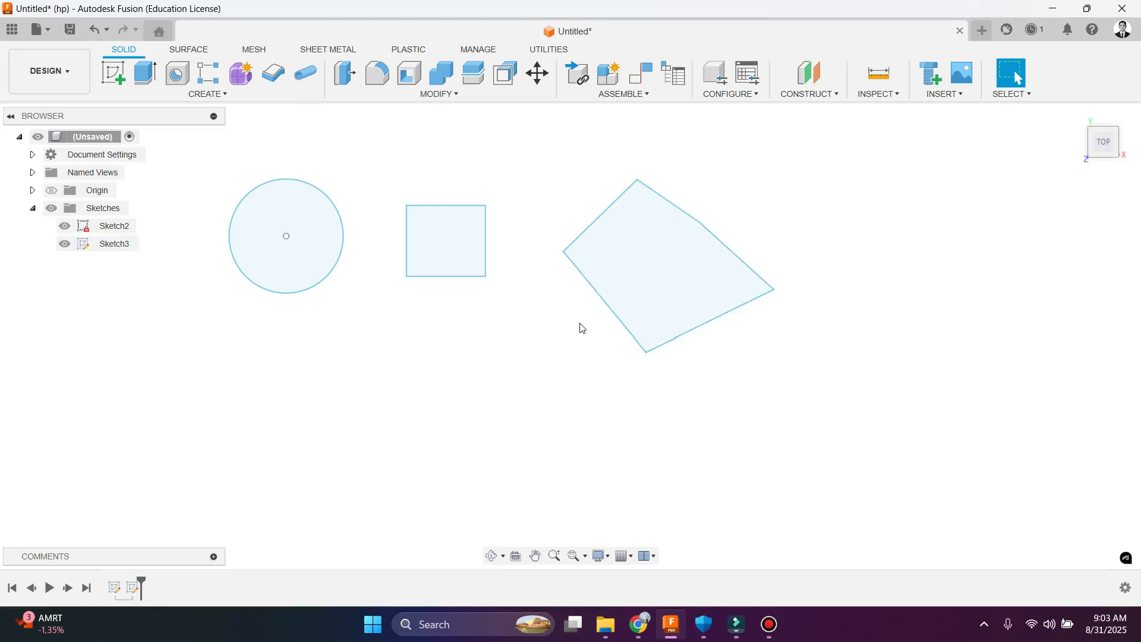
Step: Start an Extrude with the circle as the only profile
scroll(454, 333, "down", 3)
scroll(418, 307, "up", 3)
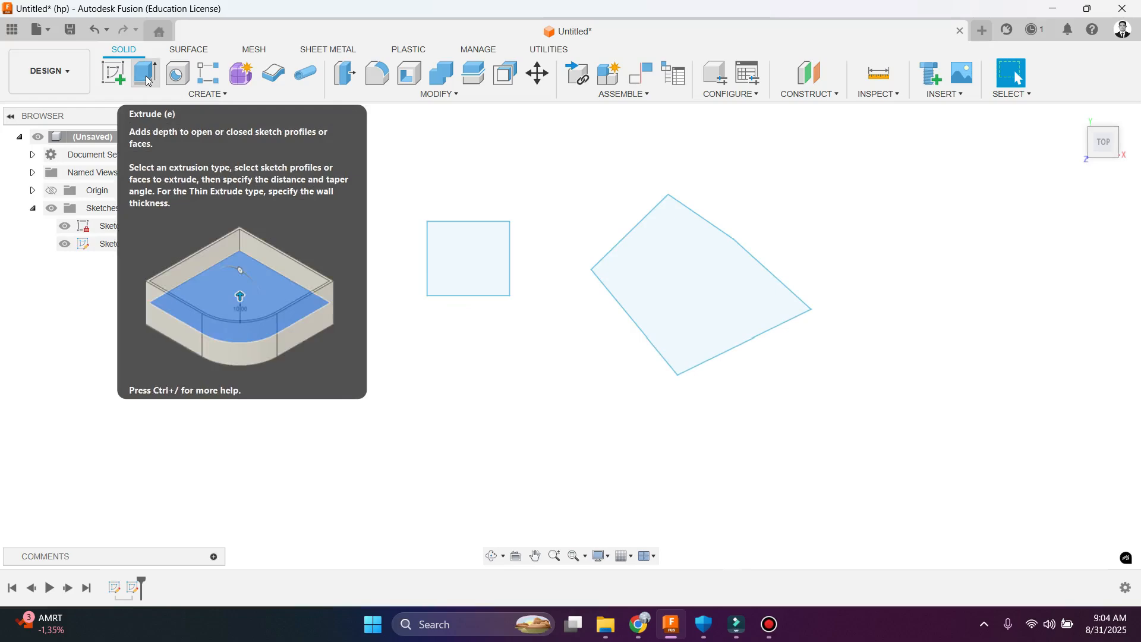
left_click(147, 77)
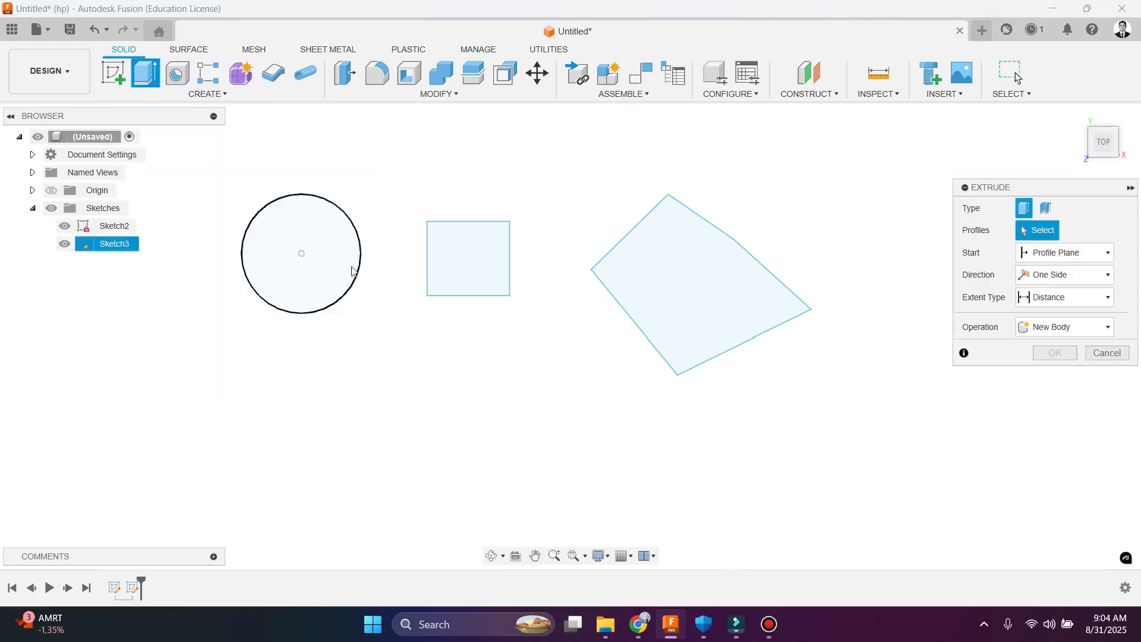
left_click(315, 229)
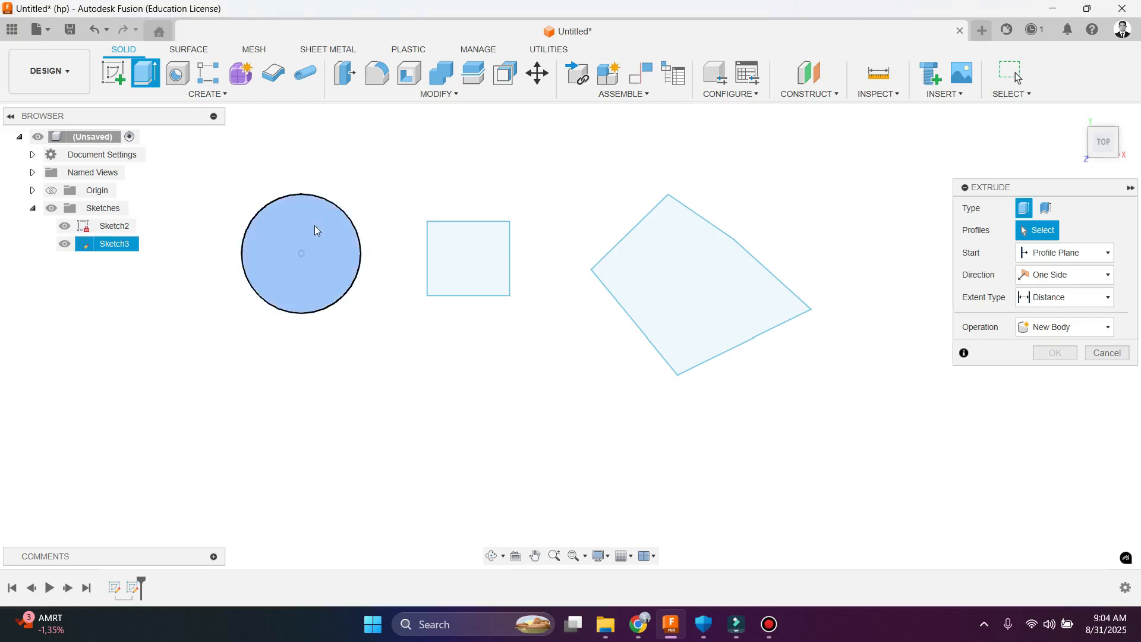
scroll(375, 321, "down", 2)
scroll(370, 339, "up", 1)
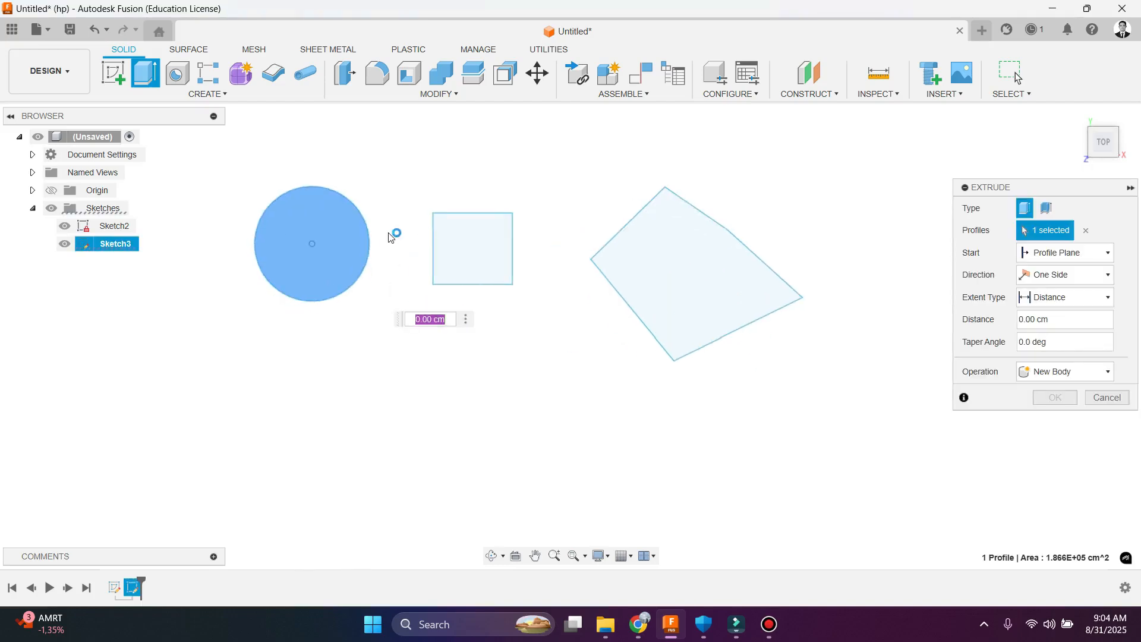
scroll(375, 262, "up", 3)
mouse_move(369, 321)
middle_mouse_down("shift")
mouse_move(326, 301)
mouse_move(345, 290)
mouse_move(339, 254)
middle_mouse_up("shift")
scroll(338, 287, "down", 3)
scroll(350, 291, "up", 3)
scroll(350, 288, "up", 2)
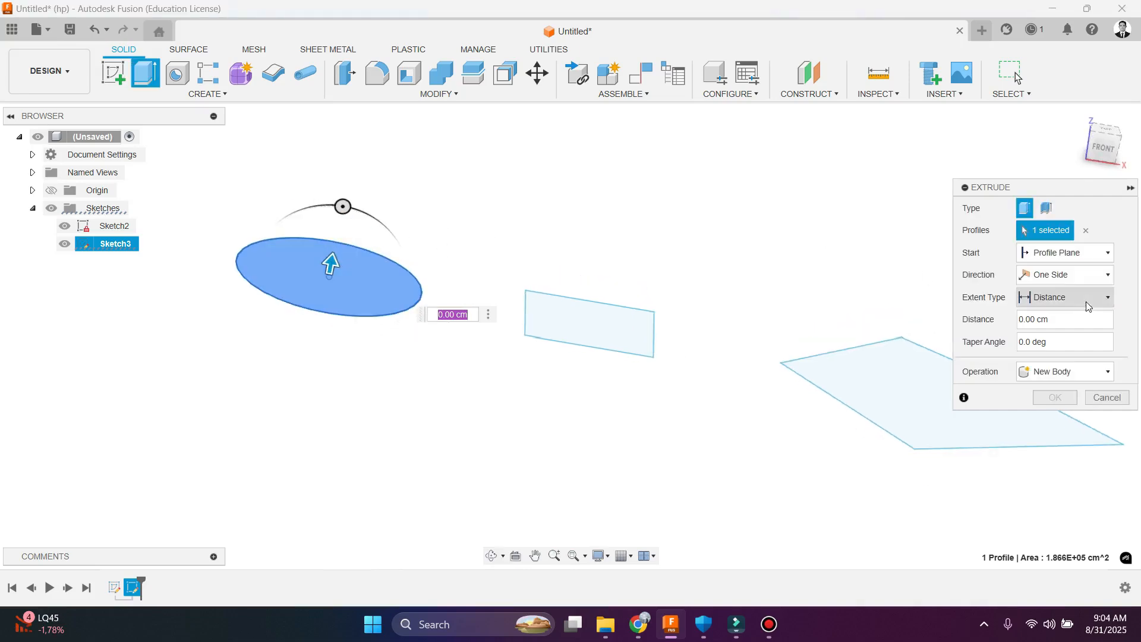
Step: Look over the direction options, keep One Side, and extend the circle's extrusion upward about 303 cm
left_click(1097, 280)
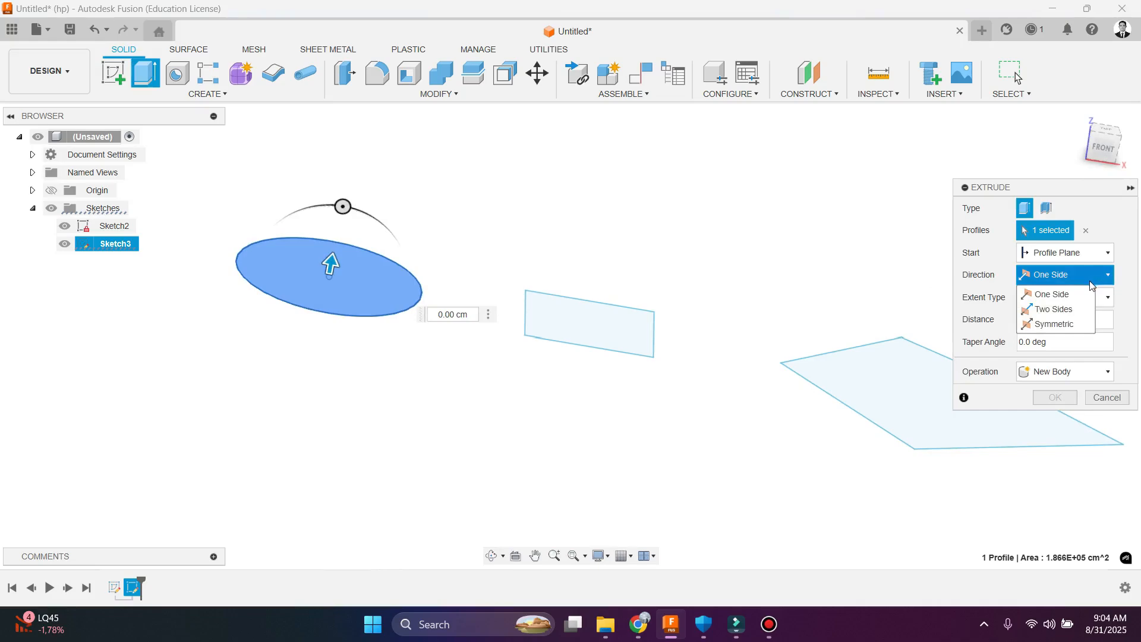
left_click(1079, 277)
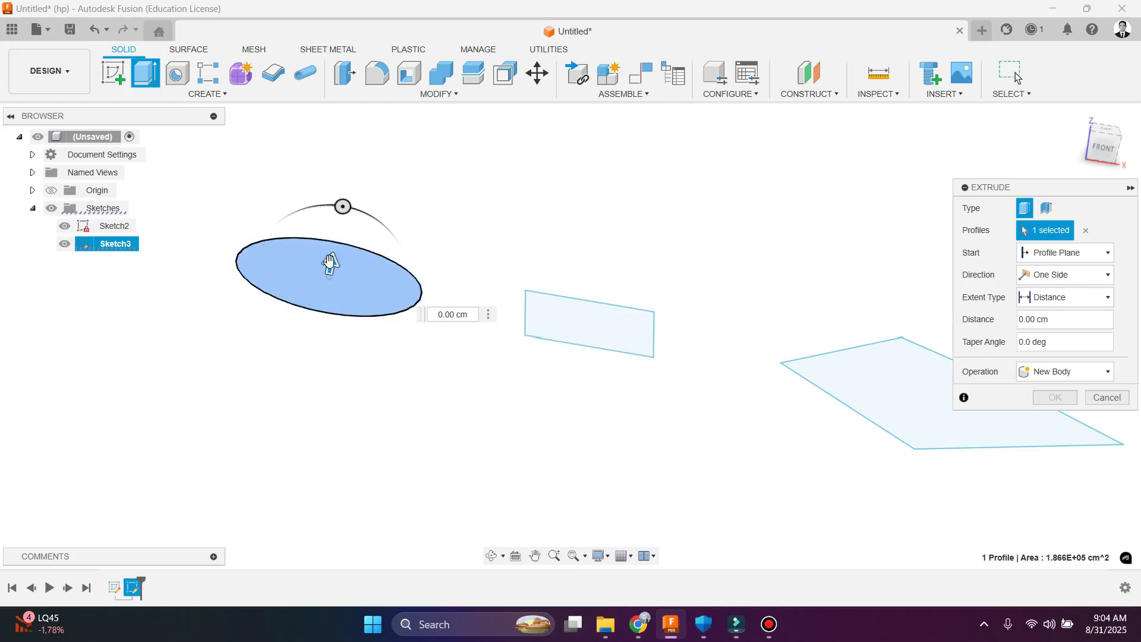
left_click_drag(329, 262, 375, 161)
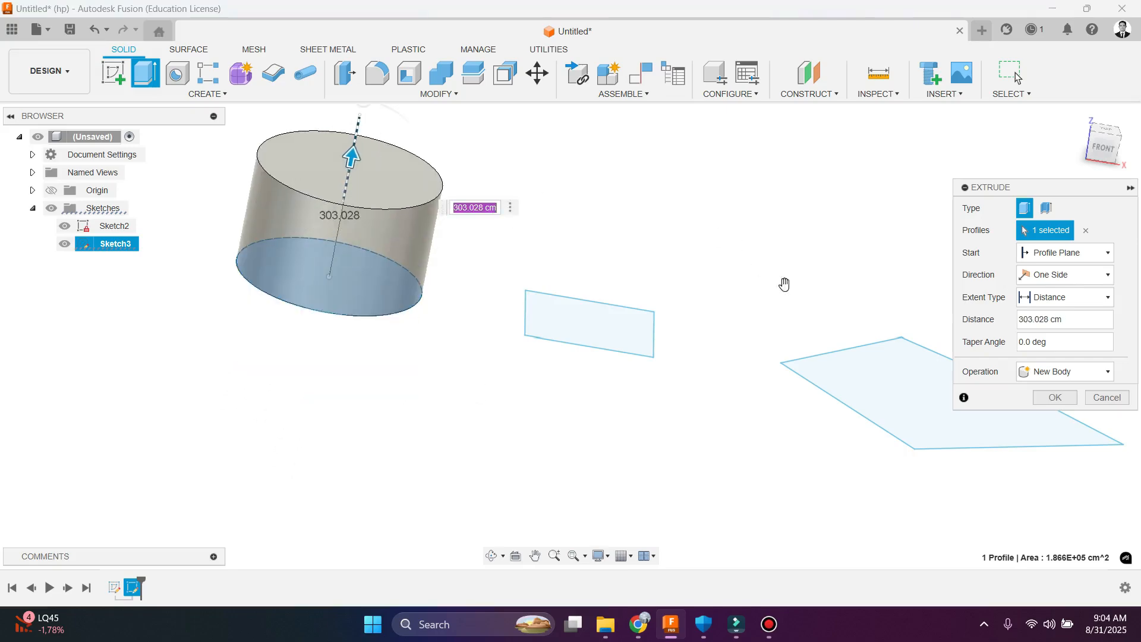
Step: Examine the extrusion's available extent types and the cylinder preview
left_click(1058, 298)
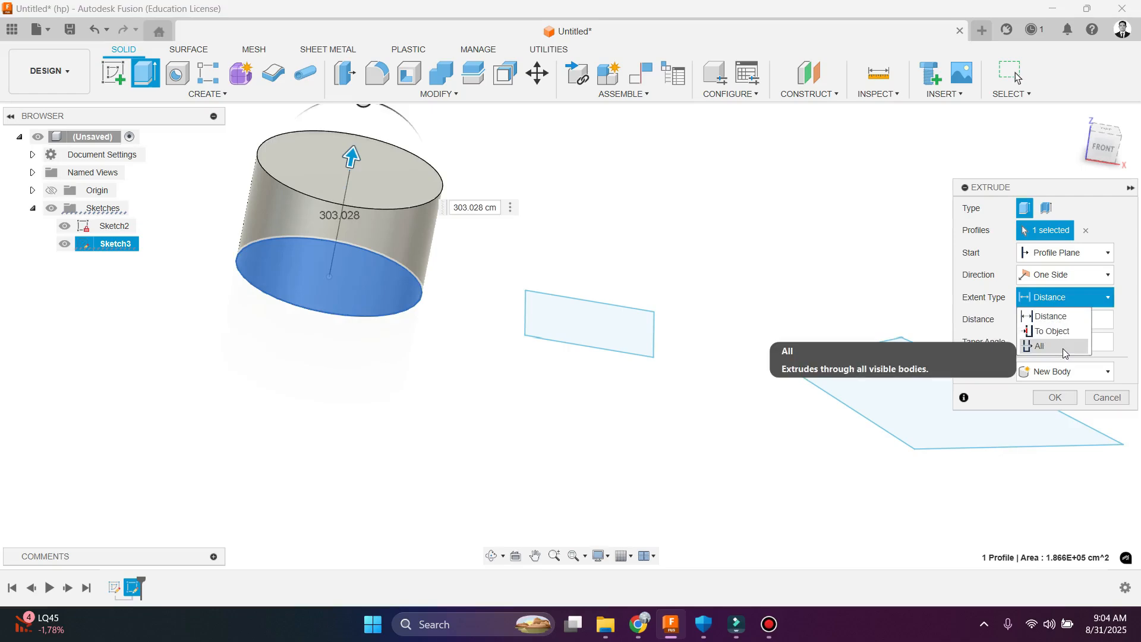
left_click(1054, 299)
scroll(248, 270, "down", 3)
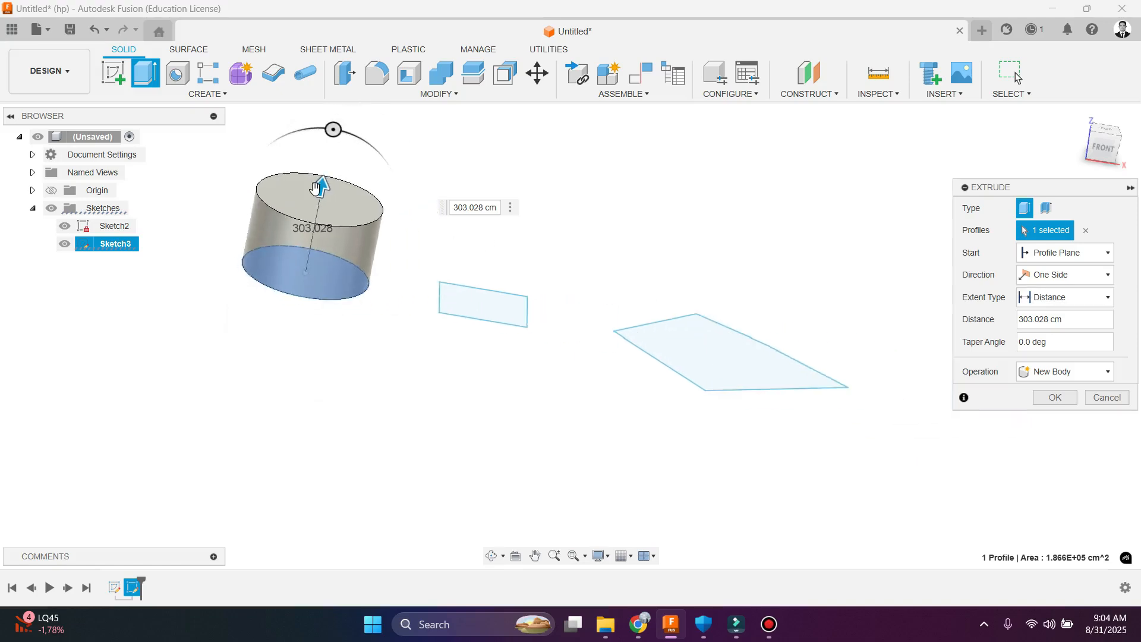
scroll(315, 188, "up", 1)
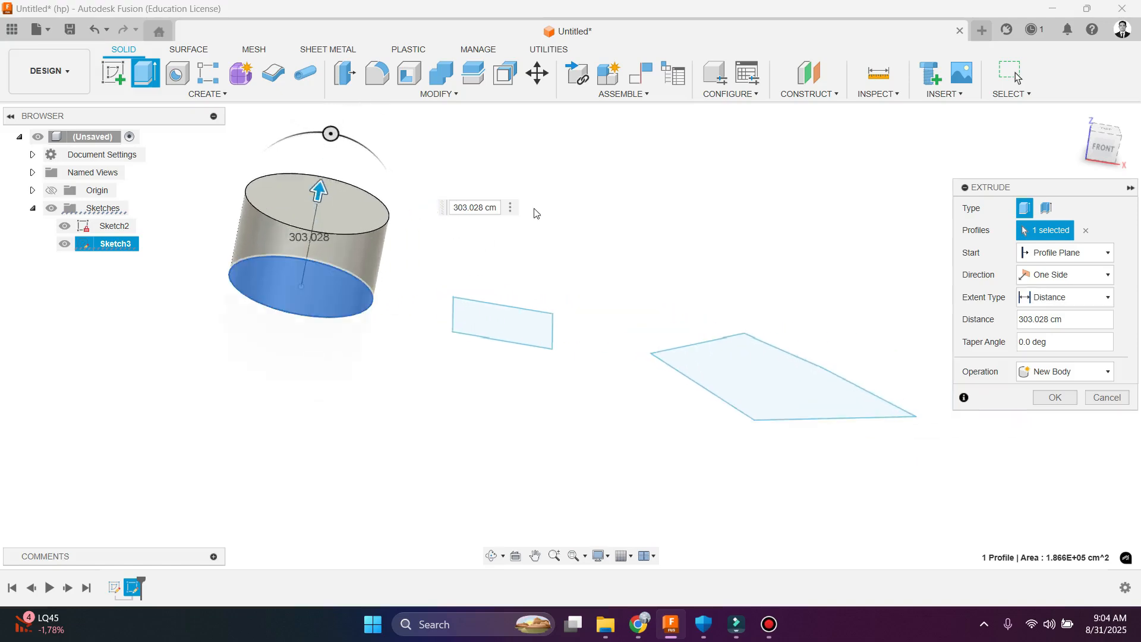
left_click(1076, 298)
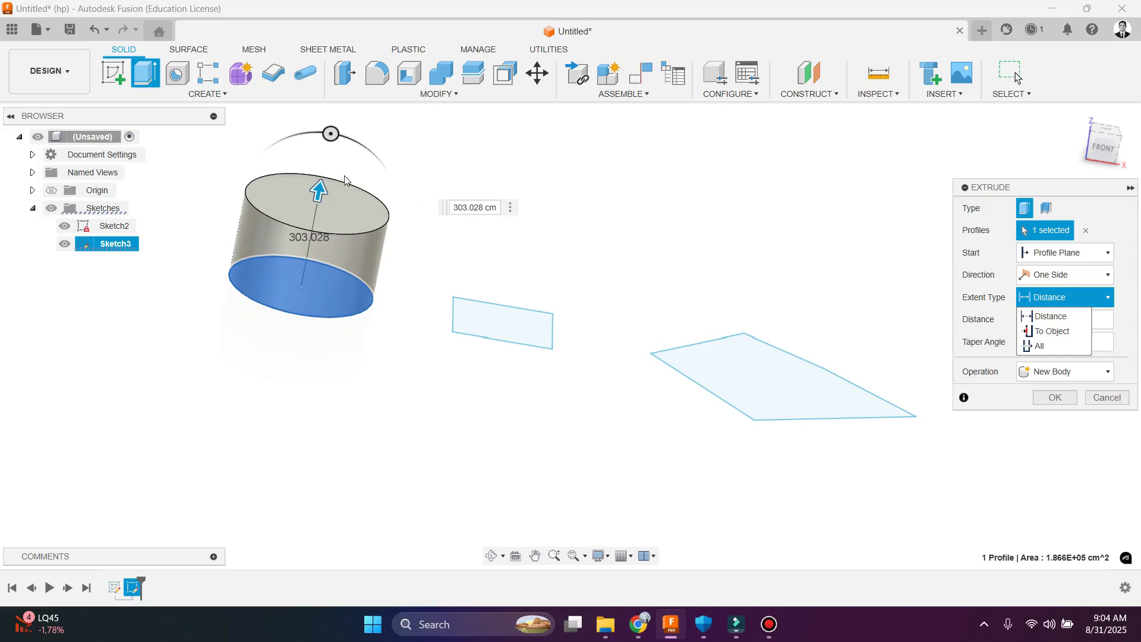
scroll(401, 230, "down", 3)
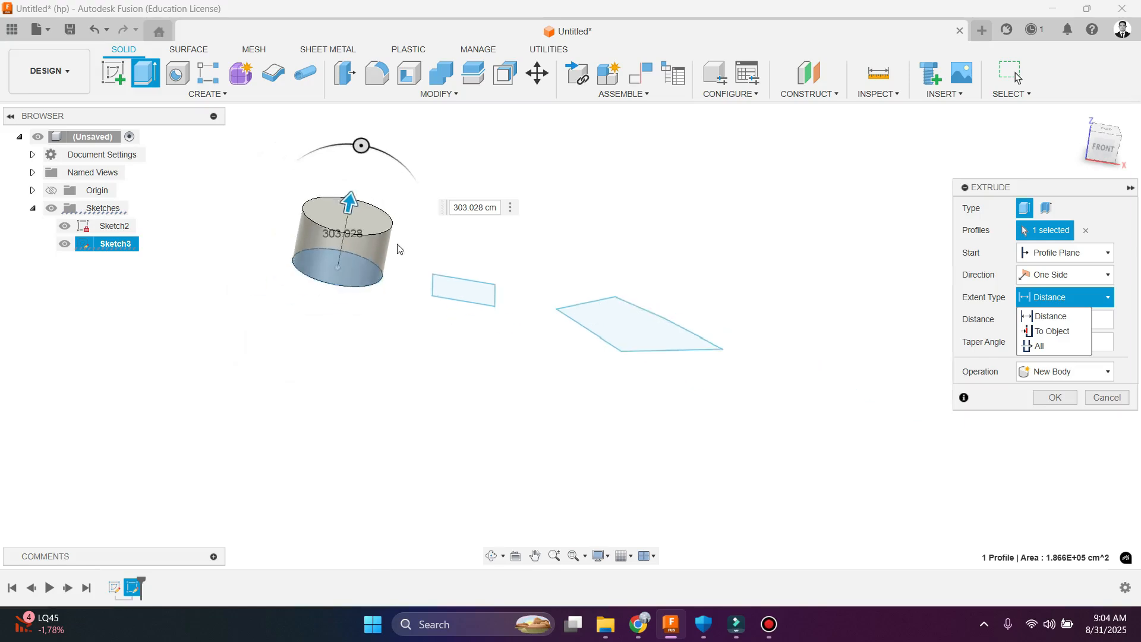
scroll(399, 249, "up", 3)
scroll(328, 342, "down", 3)
scroll(323, 215, "up", 2)
scroll(281, 382, "down", 3)
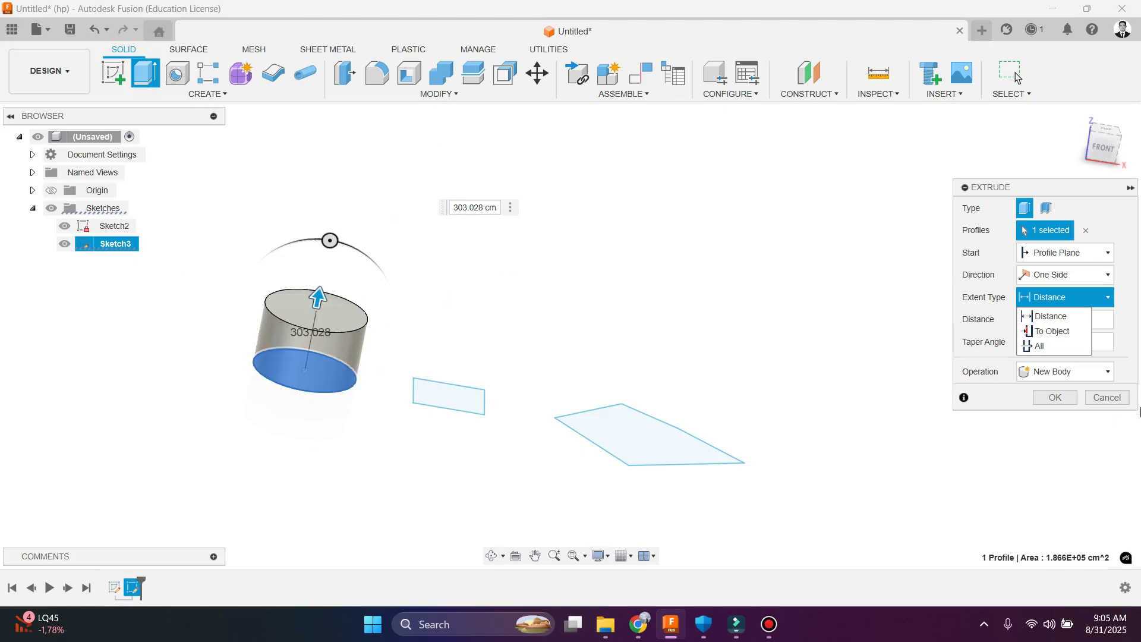
Step: Try the All extent type on the circle's extrusion and look over the available operations
left_click(1071, 348)
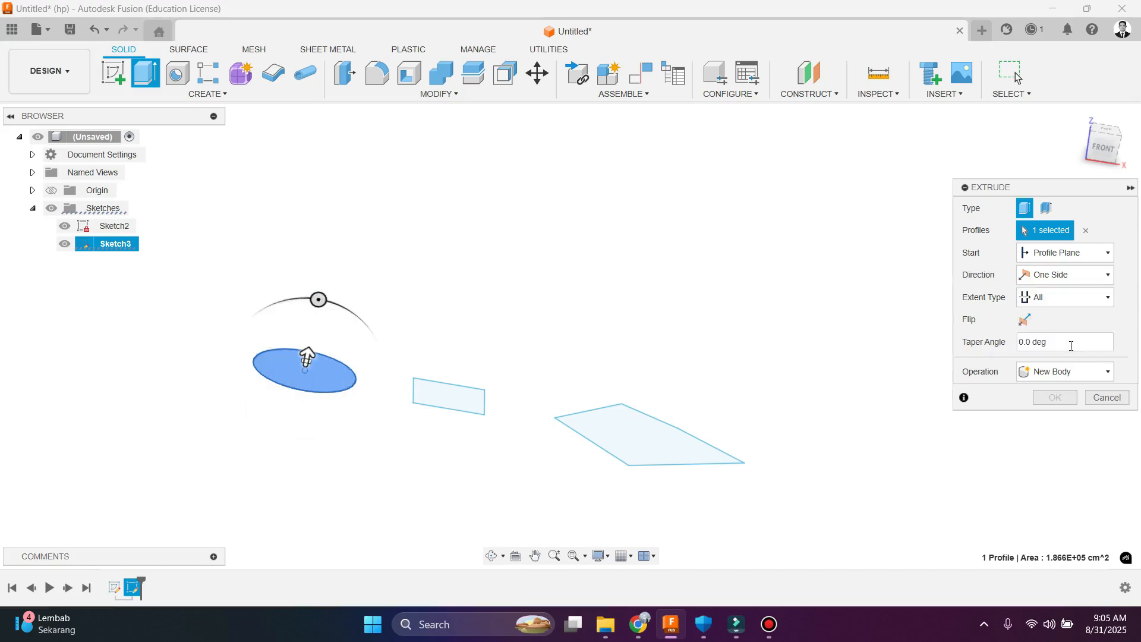
left_click(1067, 374)
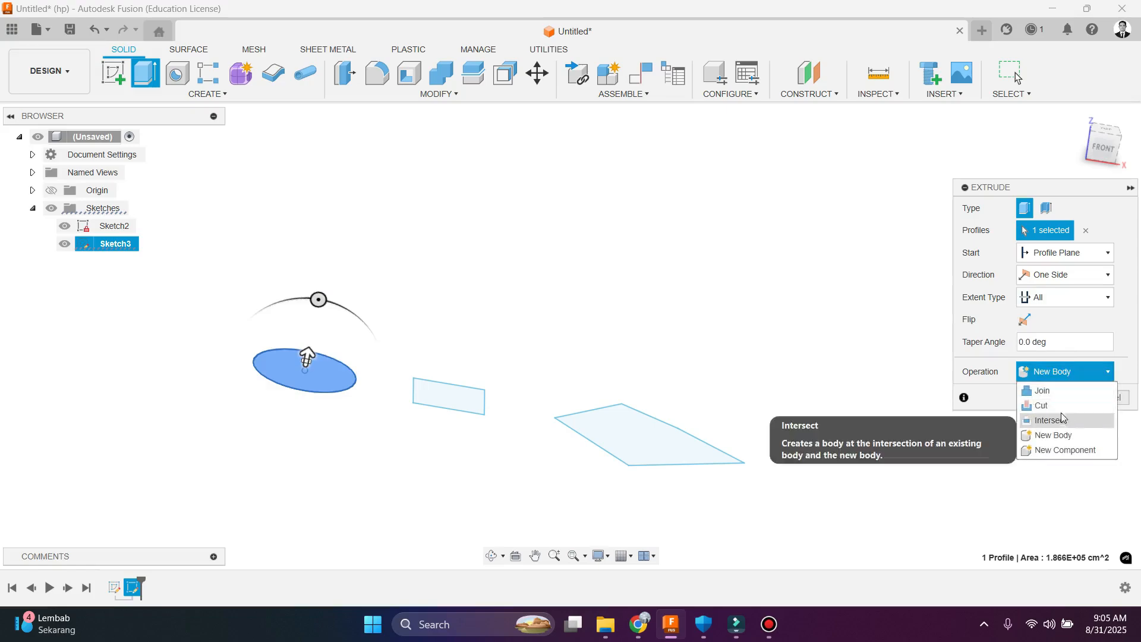
Step: Set the extent type to Distance and extend the circle's extrusion upward about 309 cm
left_click(1038, 300)
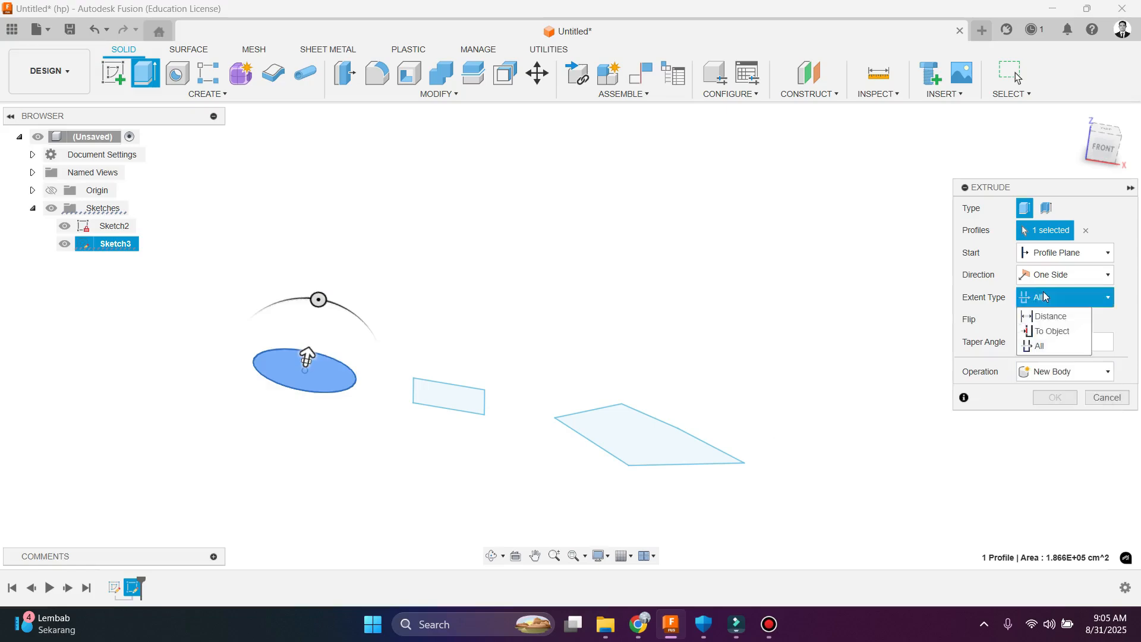
left_click(1064, 319)
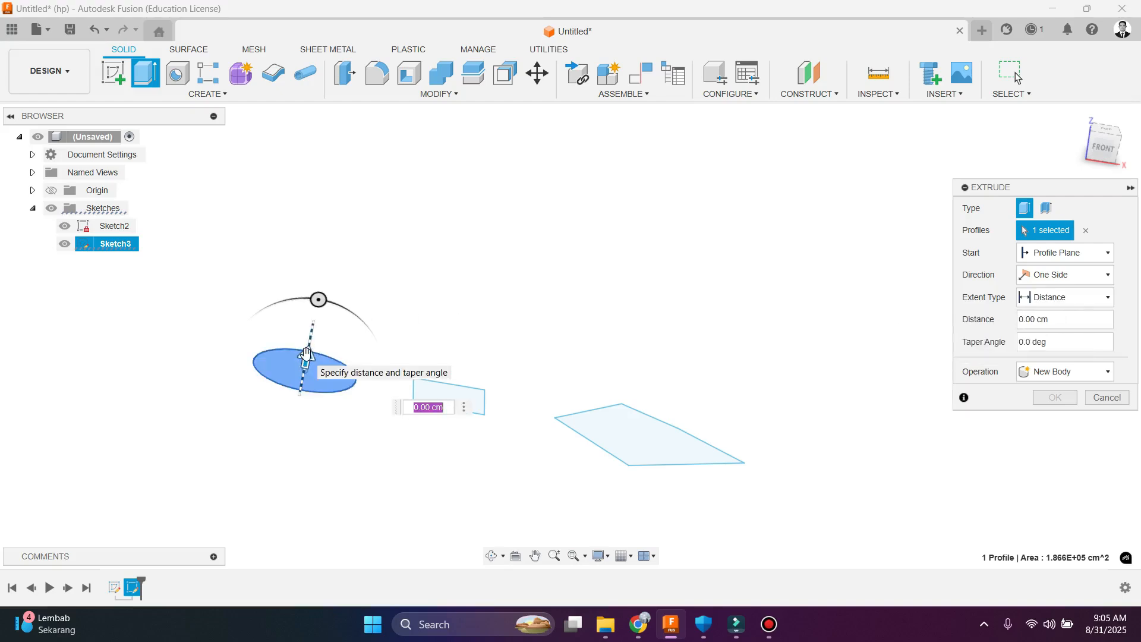
left_click_drag(308, 357, 347, 300)
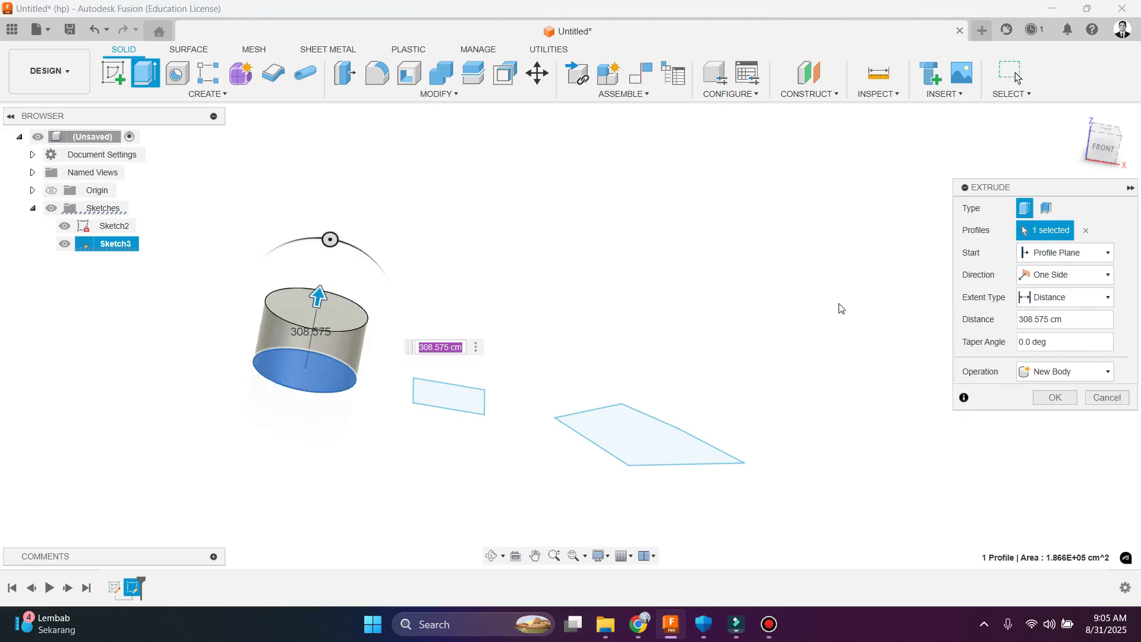
Step: Set the taper angle of the circle's extrusion to 10 degrees and check the tapered preview from the front
left_click(1064, 345)
left_click_drag(1058, 343, 989, 345)
left_click_drag(1061, 345, 994, 340)
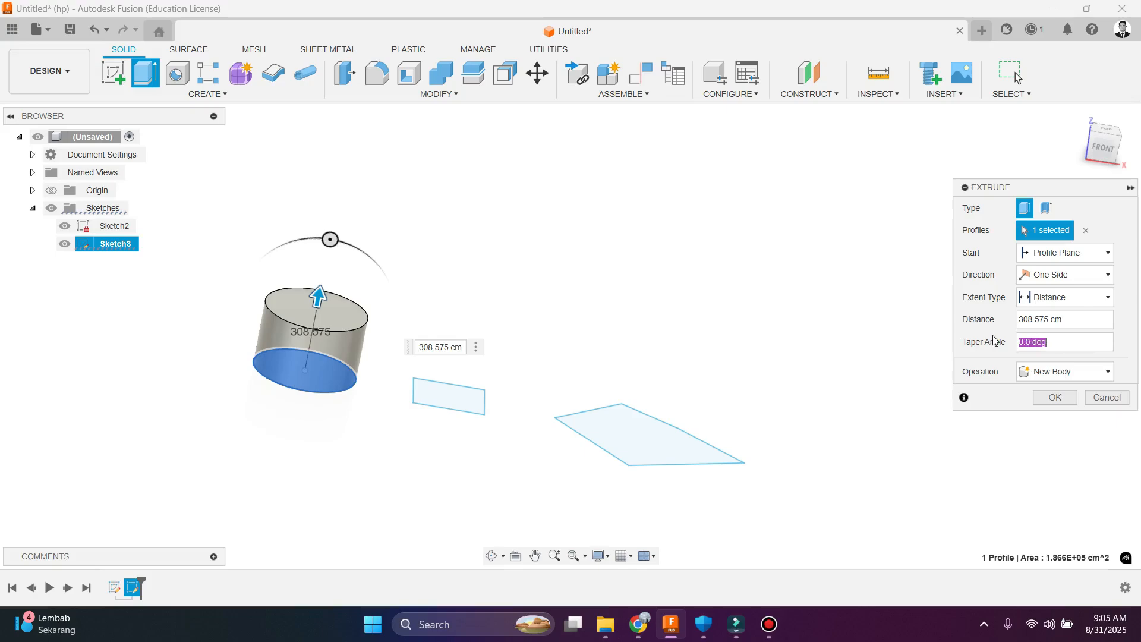
type("10")
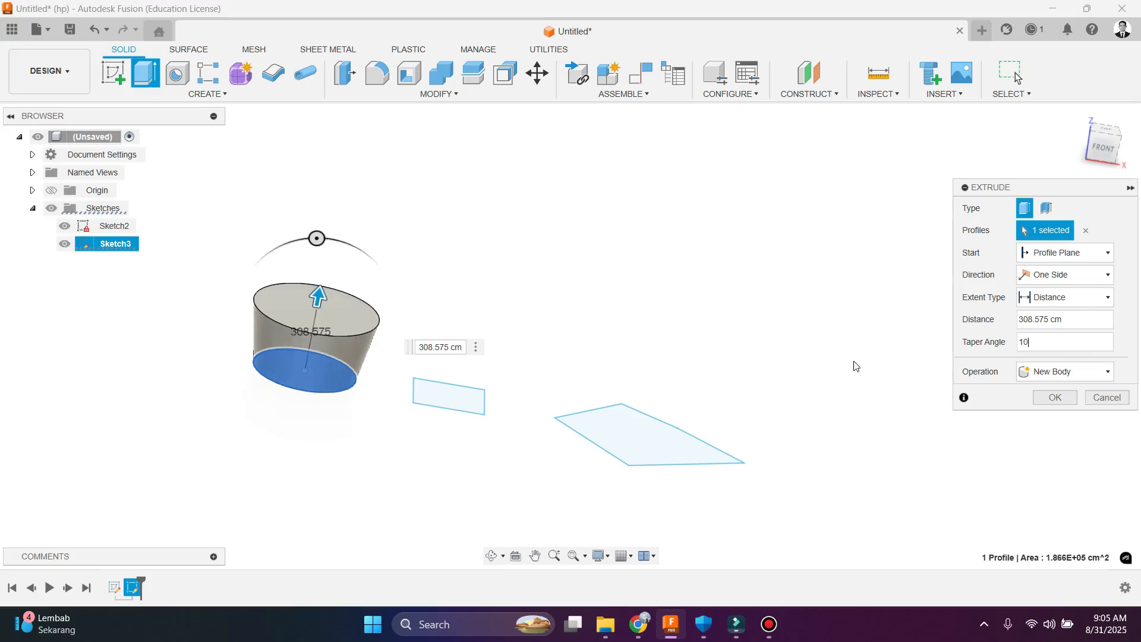
scroll(296, 321, "up", 1)
scroll(297, 333, "up", 3)
scroll(483, 392, "down", 2)
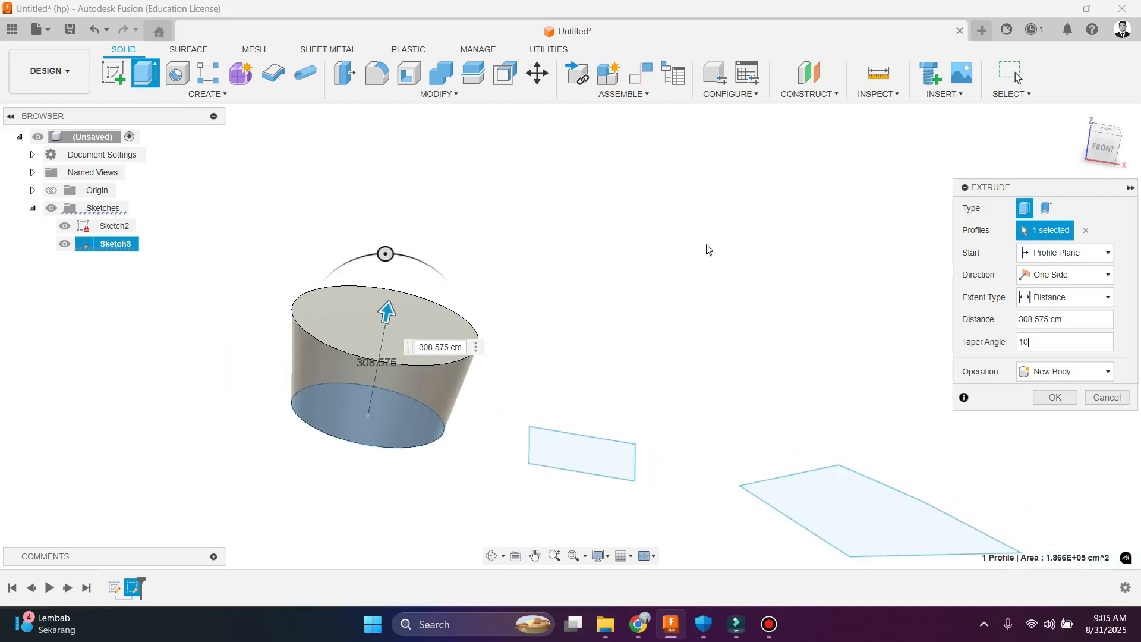
left_click(1097, 147)
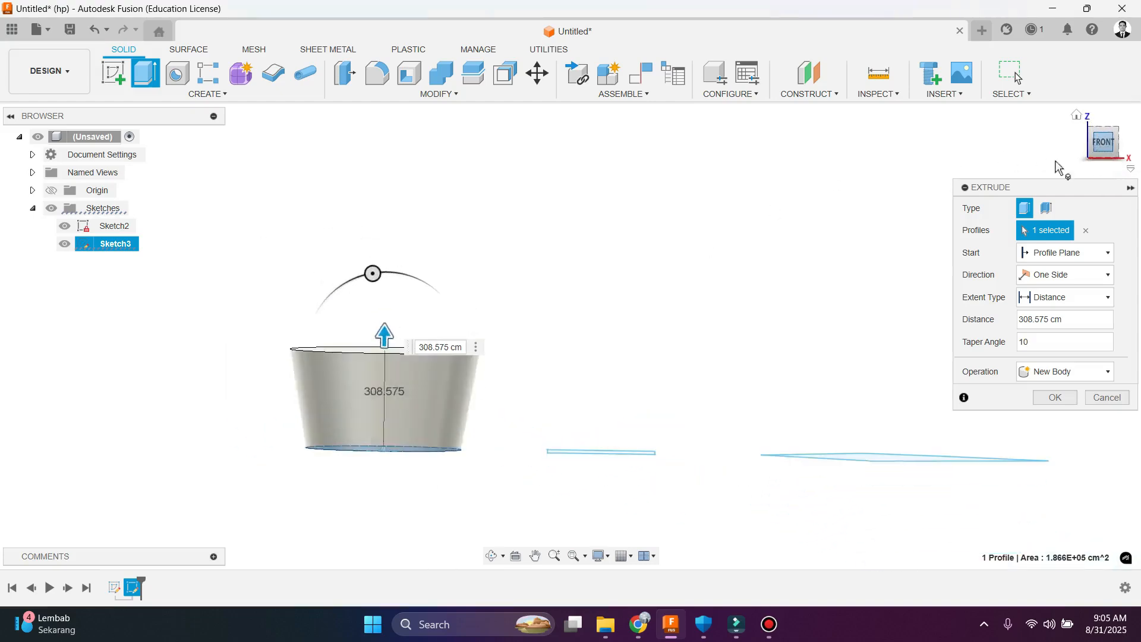
scroll(374, 394, "up", 2)
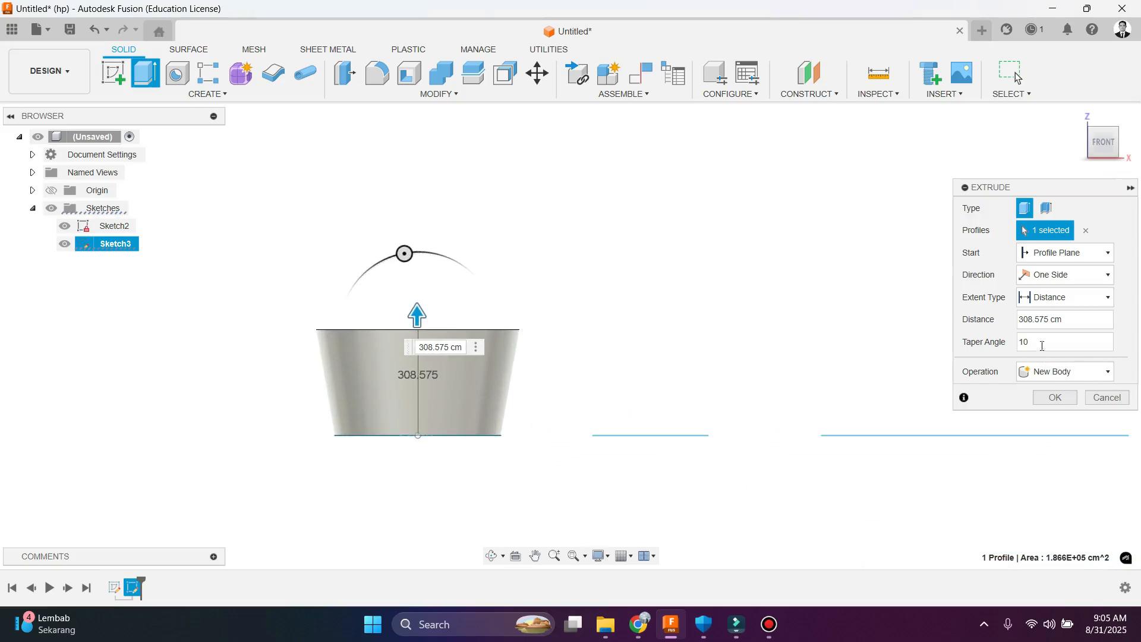
Step: Set the taper angle of the circle's extrusion to 20 degrees
left_click_drag(1040, 343, 1003, 345)
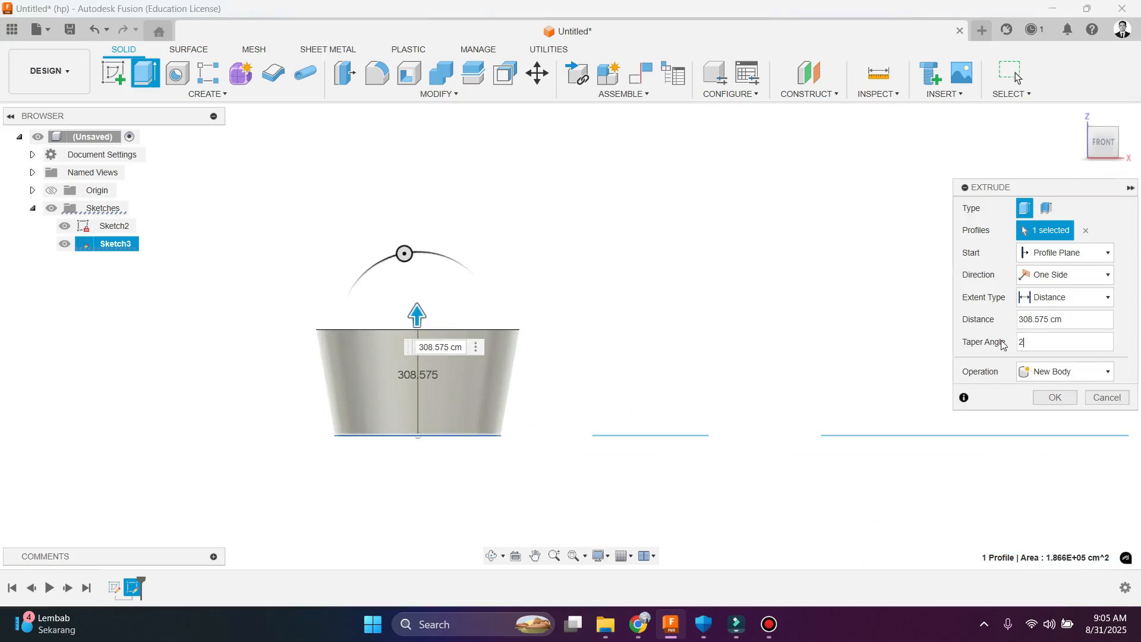
scroll(486, 283, "down", 2)
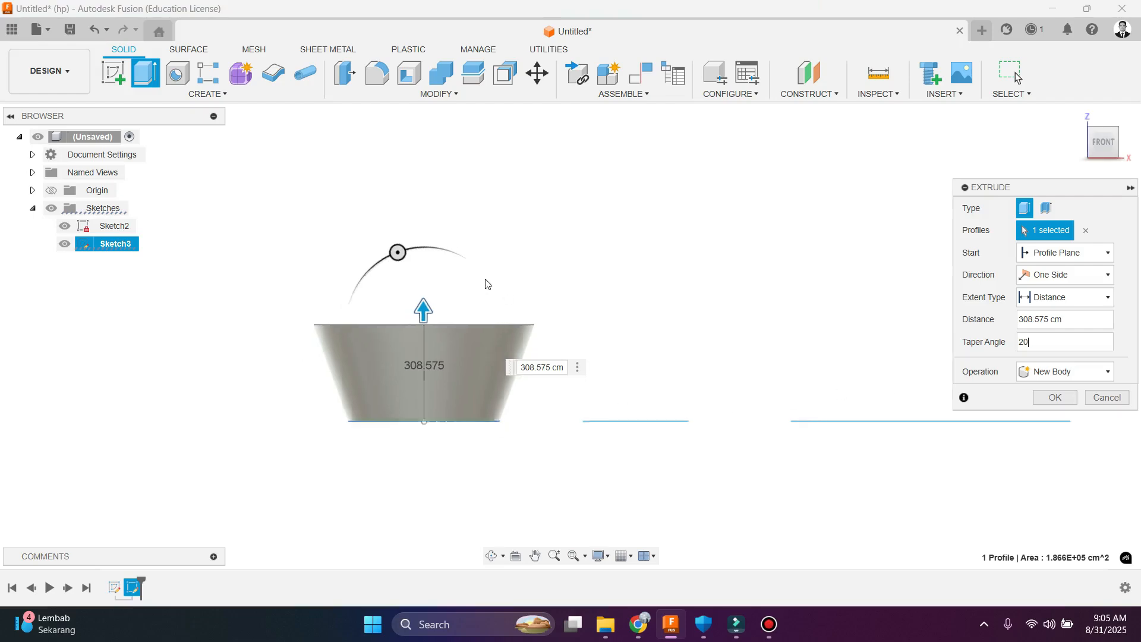
middle_click_drag(672, 359, 685, 425, "shift")
scroll(675, 419, "up", 2)
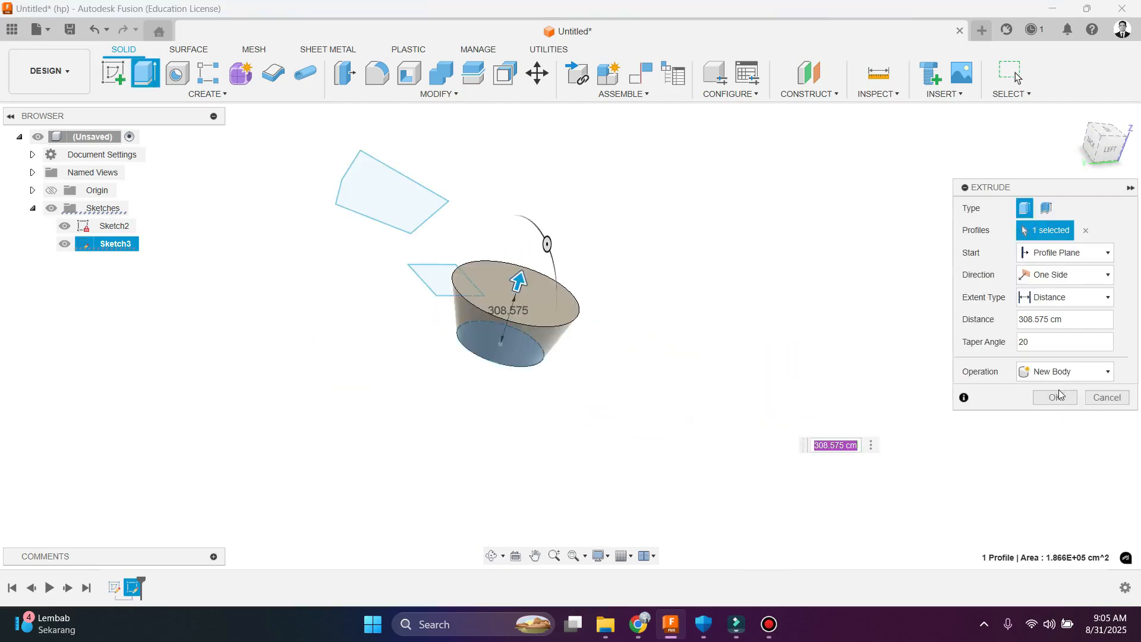
Step: Look over the extrusion's operation options, keep New Body, and create the tapered body
left_click(1063, 374)
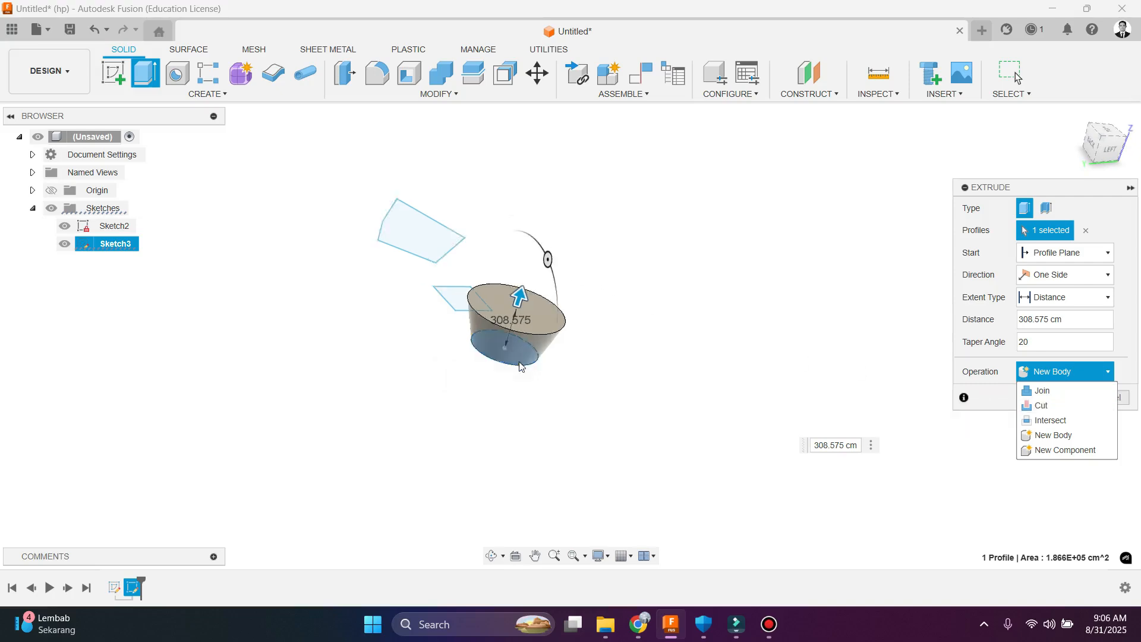
scroll(522, 333, "up", 3)
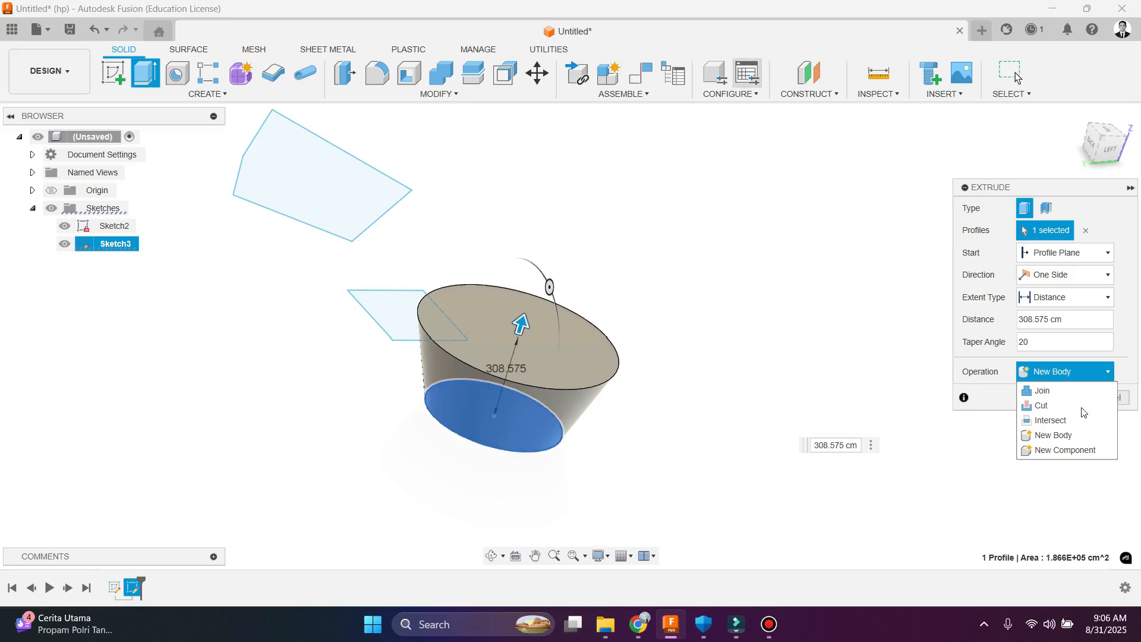
left_click(991, 396)
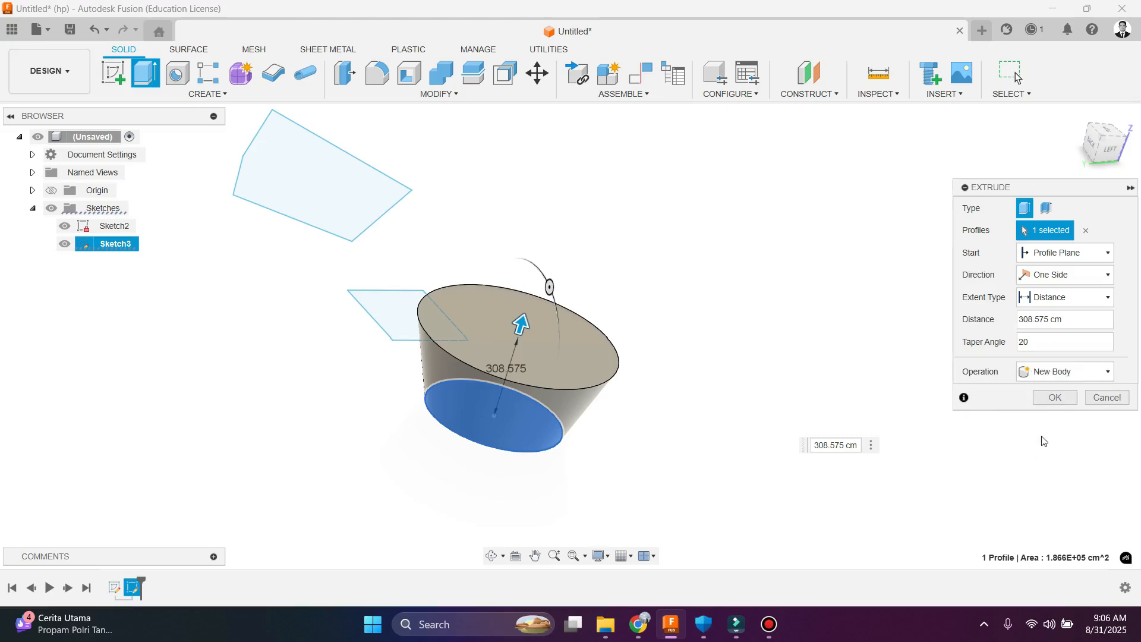
left_click(1057, 399)
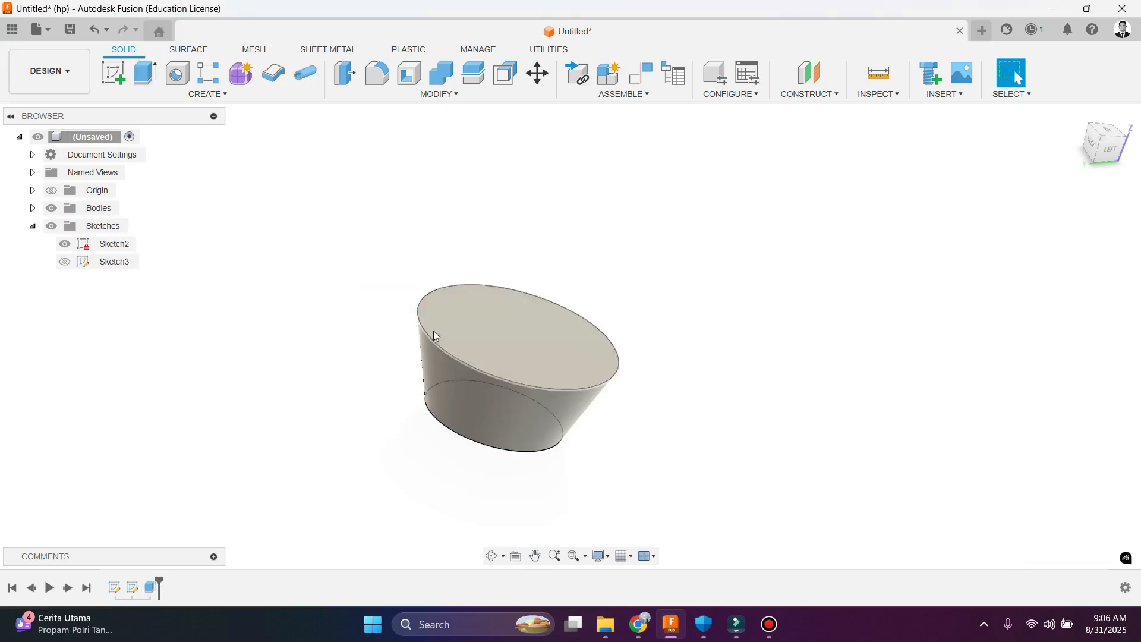
Step: Examine the tapered body, showing and hiding Sketch3 to check the sketch's visibility
scroll(433, 331, "down", 3)
scroll(440, 345, "up", 5)
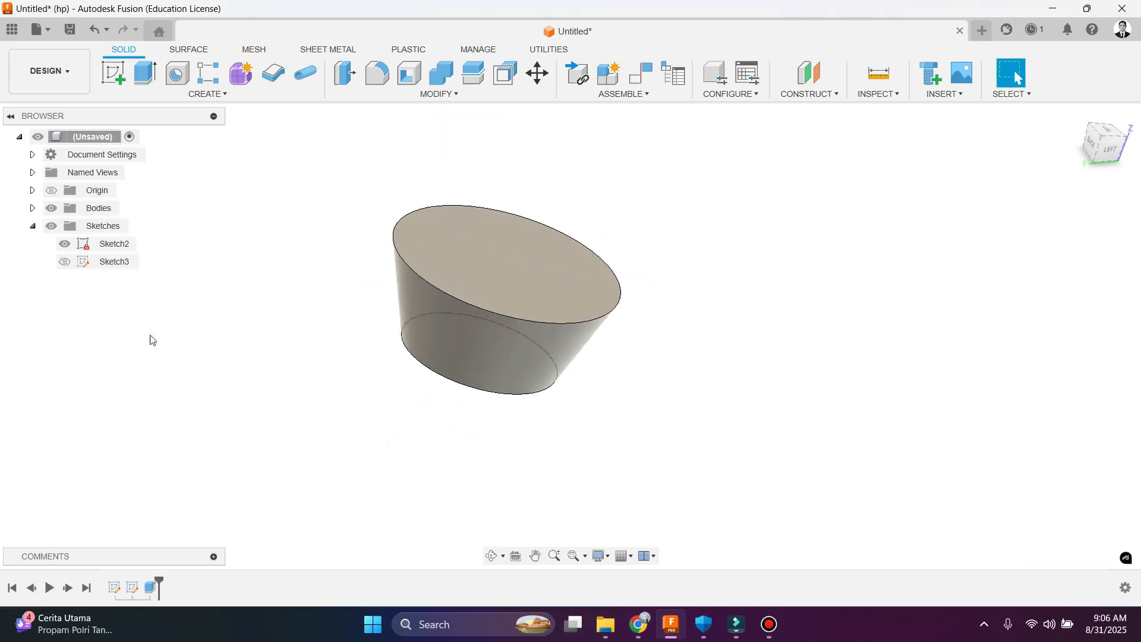
left_click(65, 262)
left_click(65, 263)
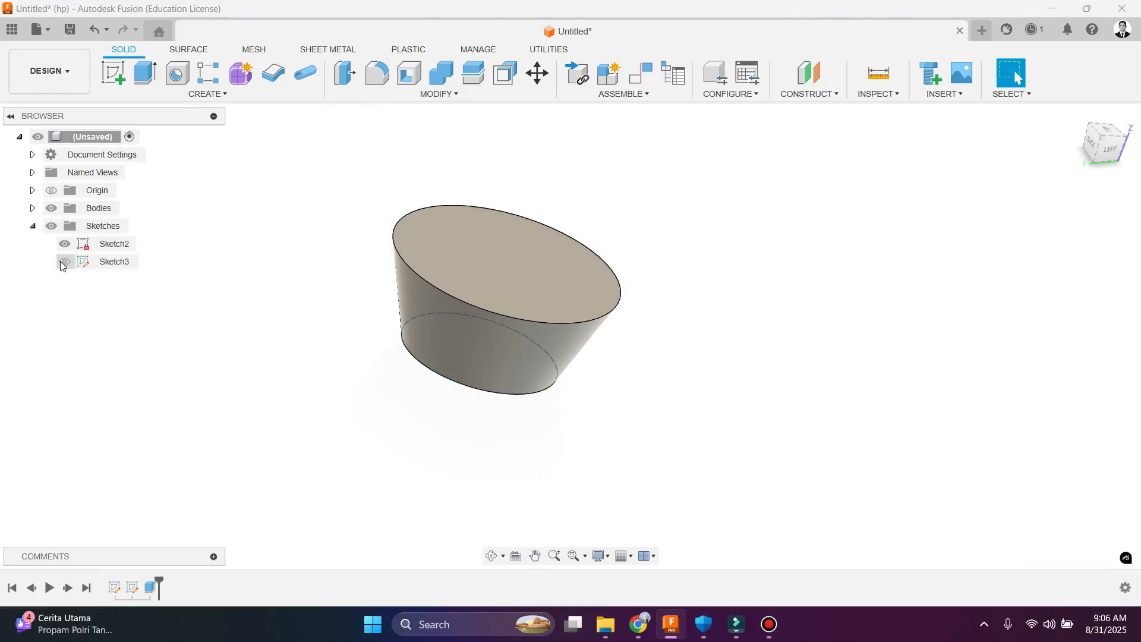
scroll(421, 456, "down", 3)
scroll(376, 383, "up", 2)
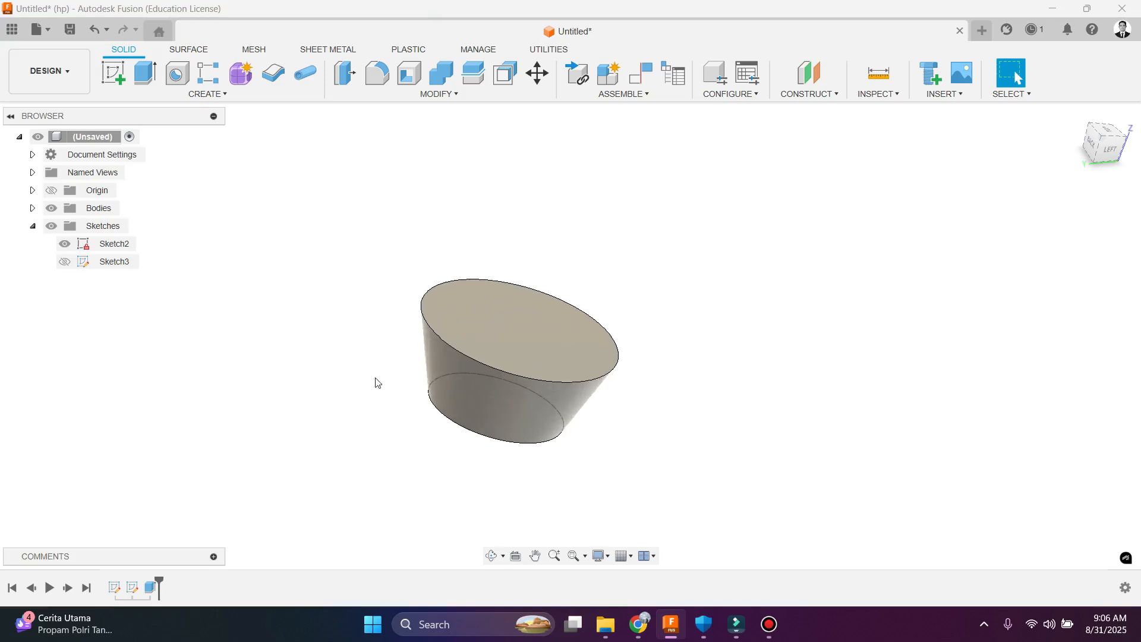
scroll(429, 374, "up", 4)
scroll(353, 332, "down", 4)
scroll(366, 376, "up", 1)
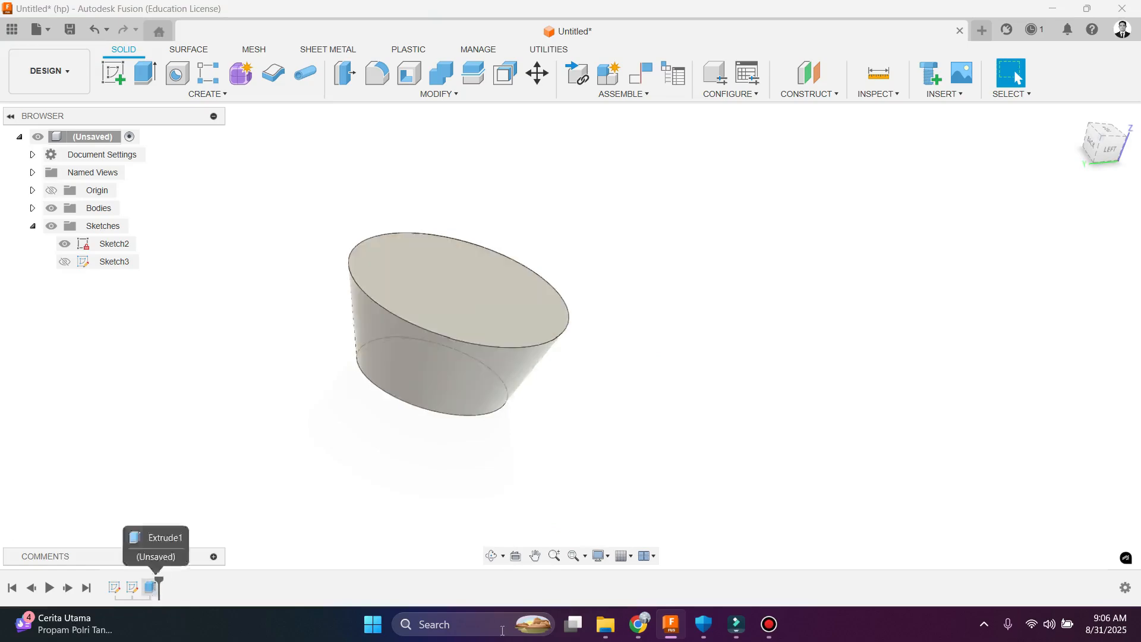
Step: Edit the existing extrusion and set its distance to 200 cm and its taper angle to 10 degrees
double_click(152, 588)
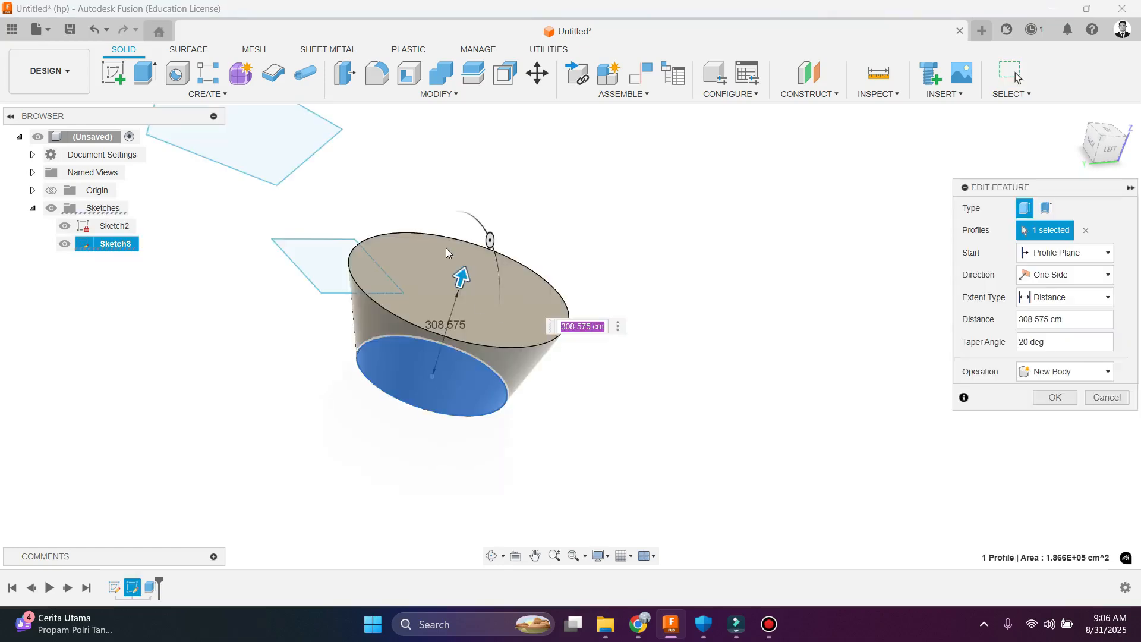
scroll(460, 261, "down", 2)
scroll(460, 268, "up", 3)
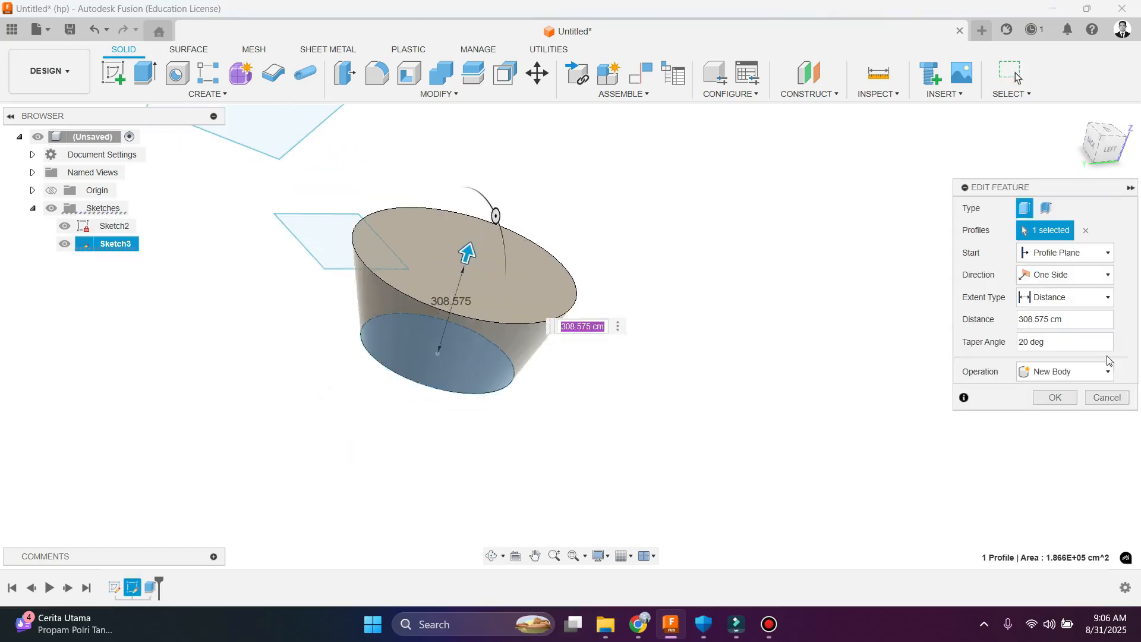
left_click_drag(1069, 321, 1021, 320)
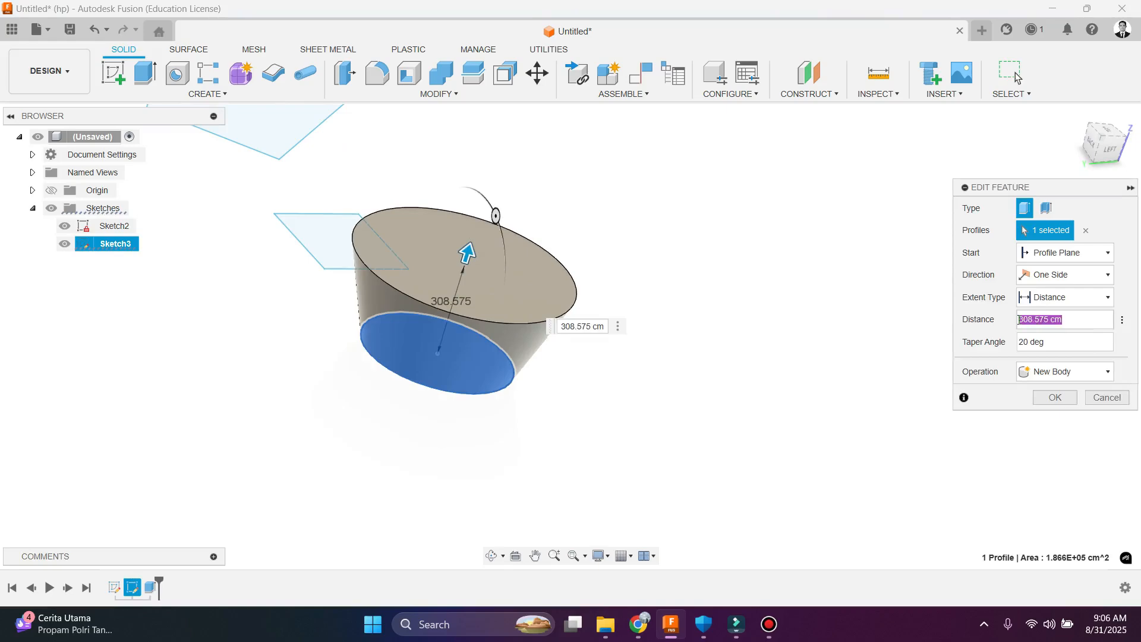
type("200")
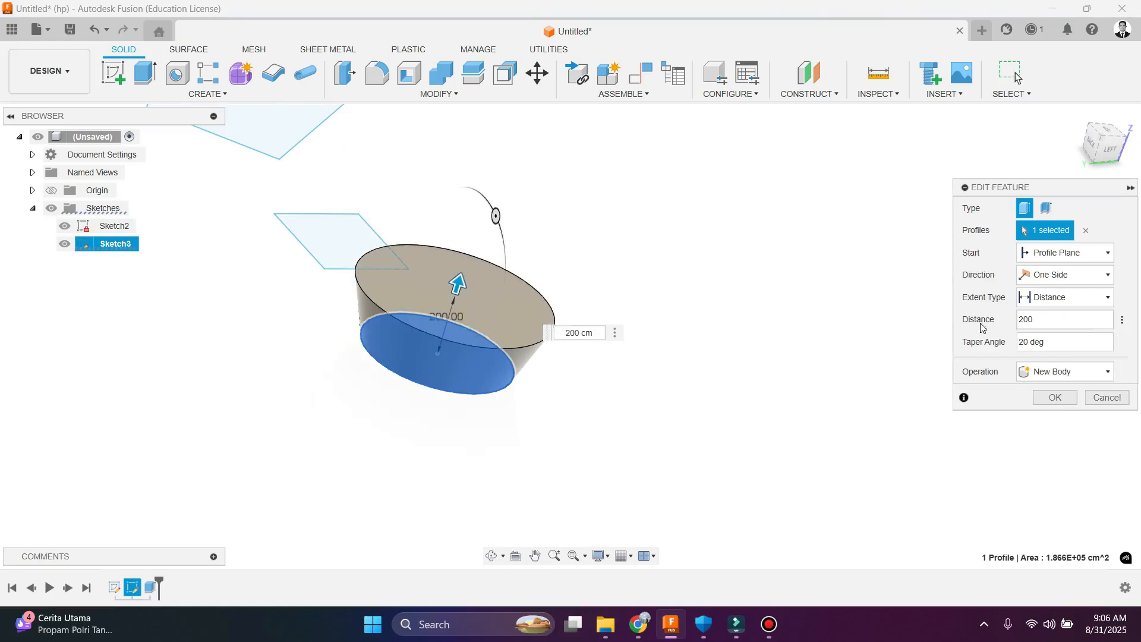
left_click_drag(1049, 343, 951, 344)
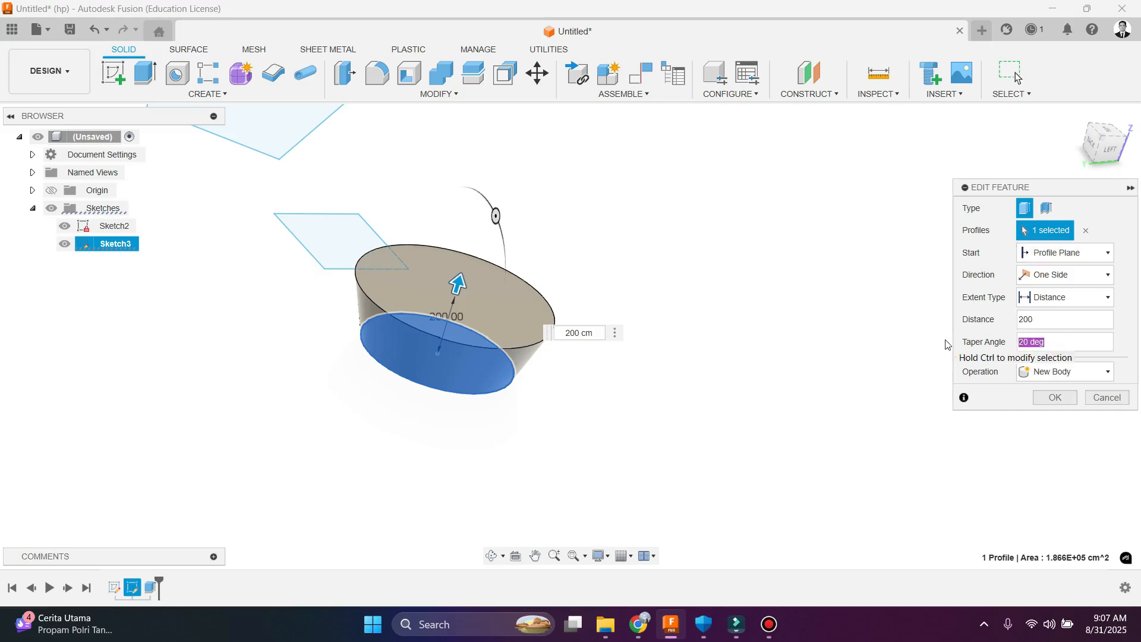
Step: Try the Symmetric direction on the circle's extrusion and change the direction to Two Sides
left_click(1059, 280)
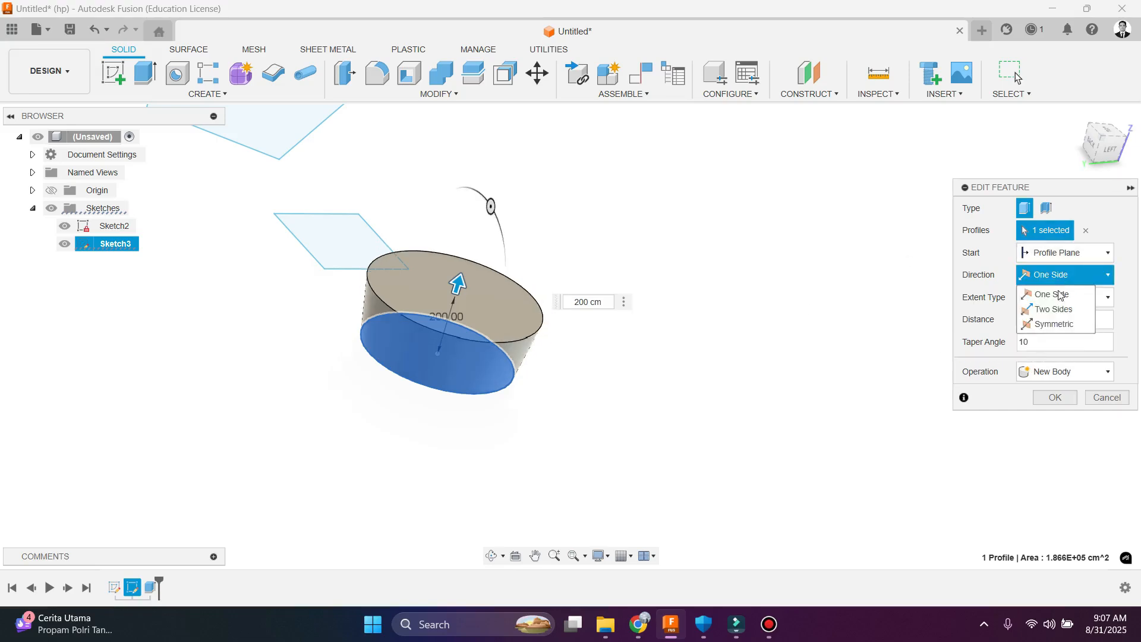
left_click(1080, 325)
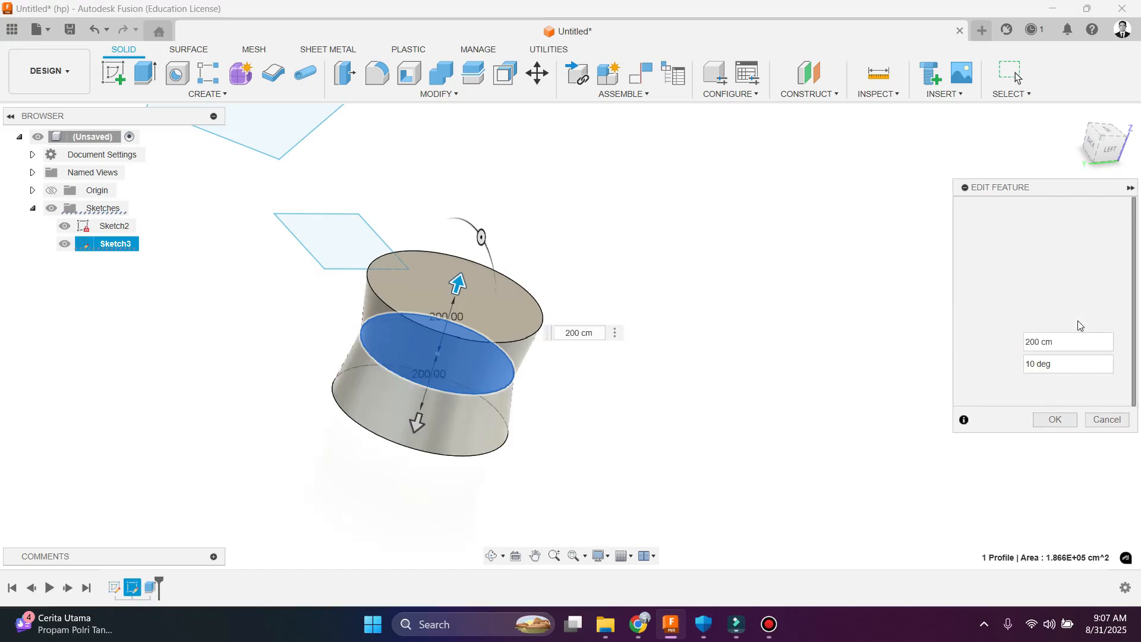
left_click(1074, 282)
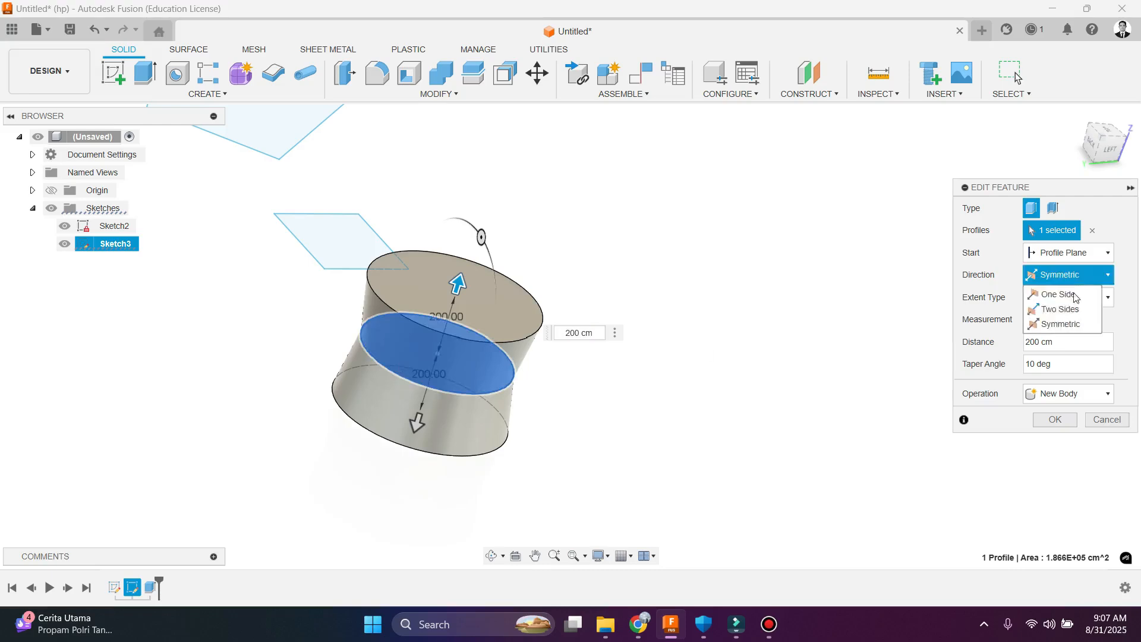
left_click(1077, 310)
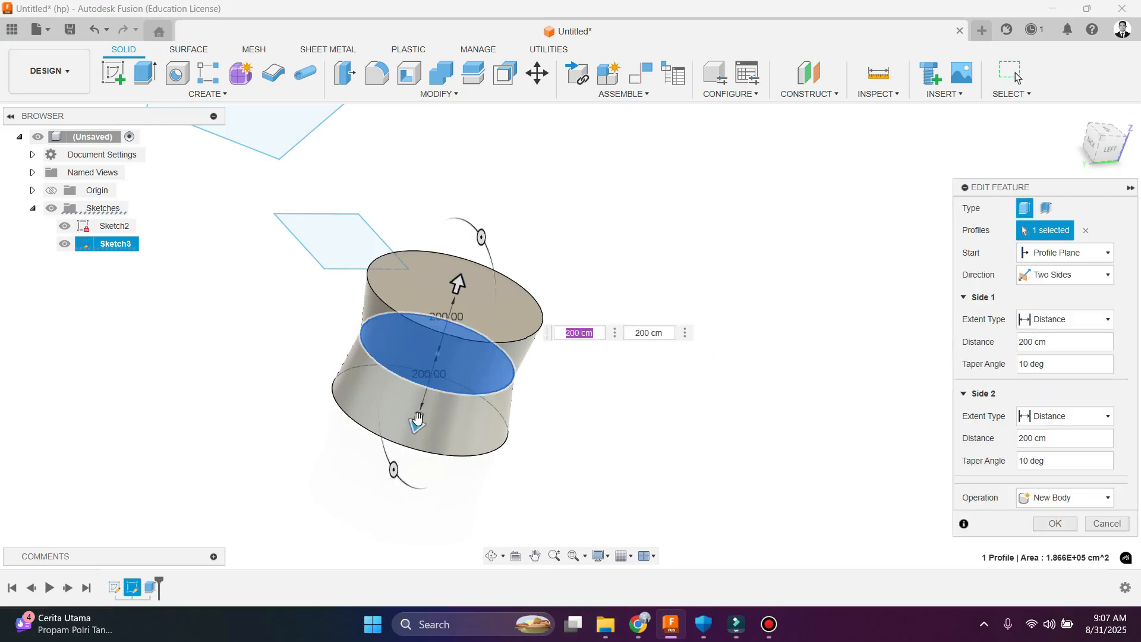
Step: Set the extrusion's Side 2 distance to 300 cm and apply the edited feature
left_click_drag(404, 446, 403, 471)
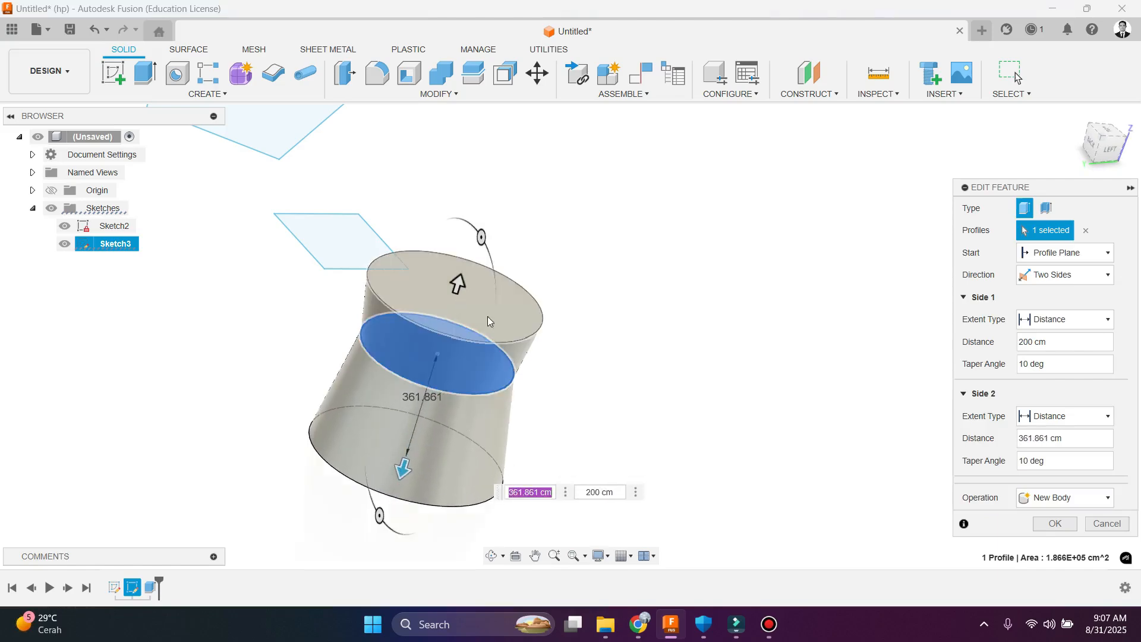
type("3")
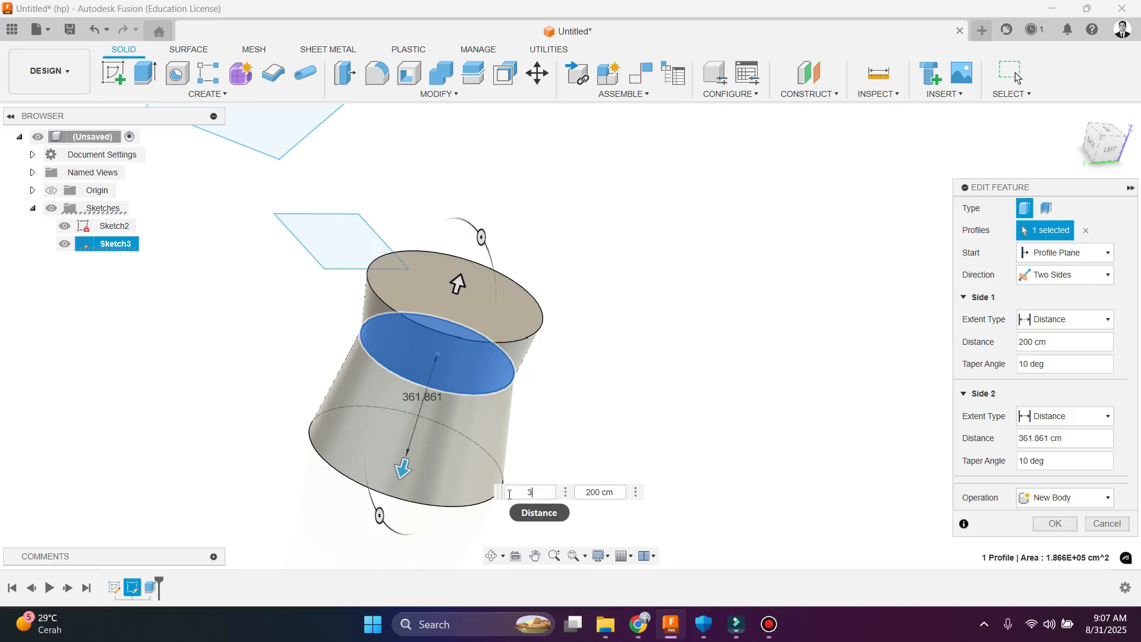
type("00")
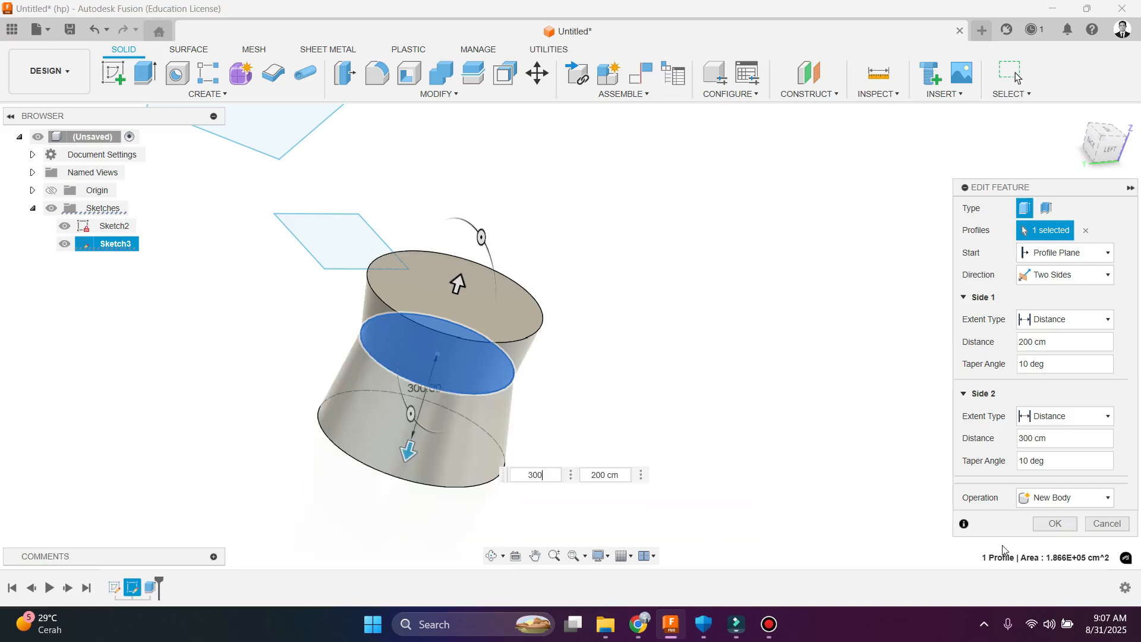
left_click(1056, 529)
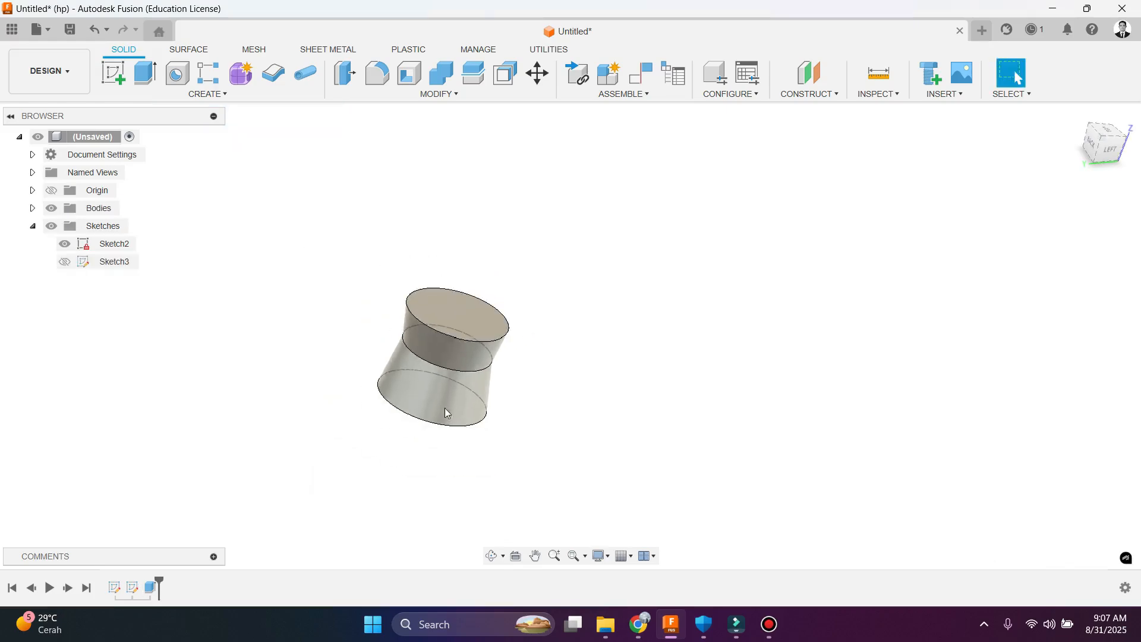
Step: Examine the two-sided tapered body from several angles and from the back view
mouse_move(433, 387)
middle_mouse_down("shift")
mouse_move(548, 298)
mouse_move(440, 339)
mouse_move(527, 426)
mouse_move(434, 428)
middle_mouse_up("shift")
scroll(434, 428, "down", 5)
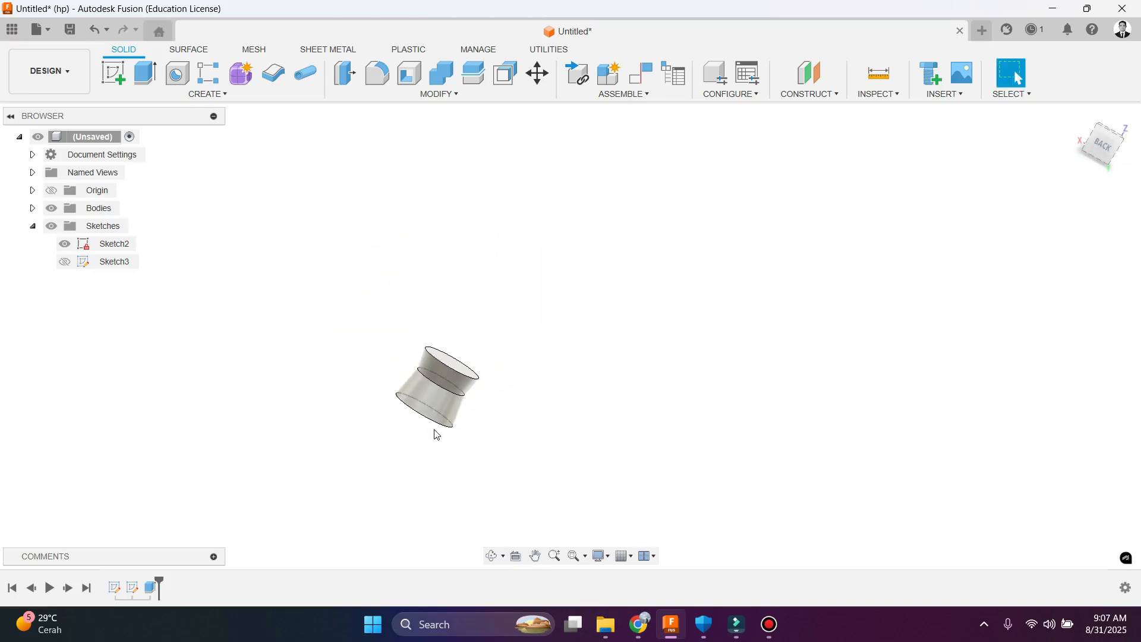
scroll(434, 428, "up", 4)
scroll(332, 364, "down", 3)
scroll(365, 358, "up", 2)
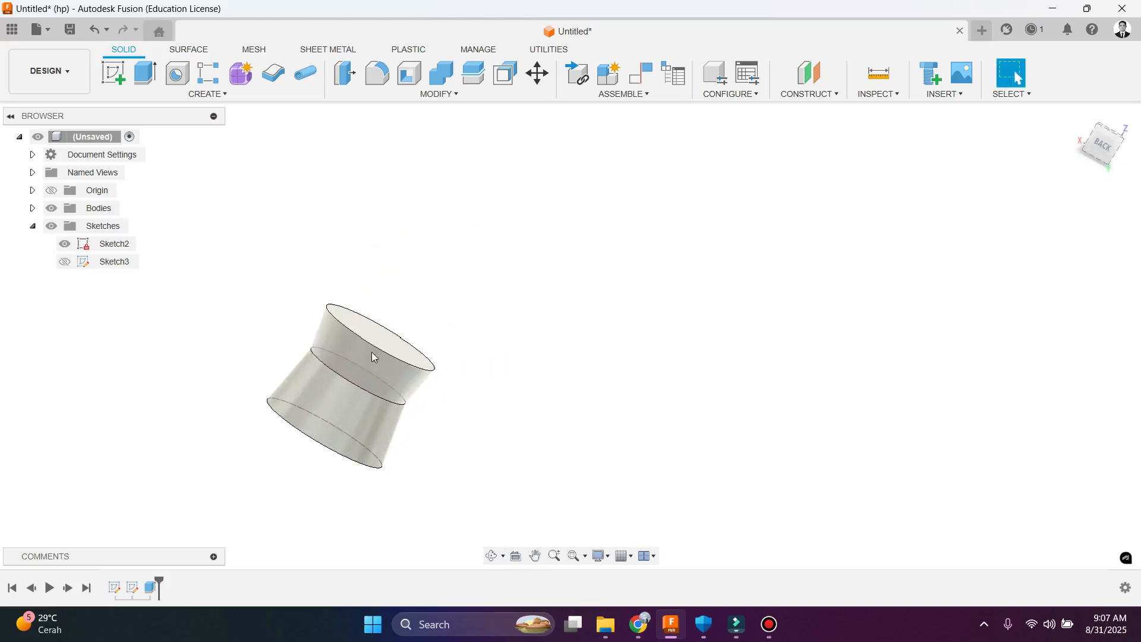
scroll(348, 359, "up", 5)
scroll(384, 412, "down", 5)
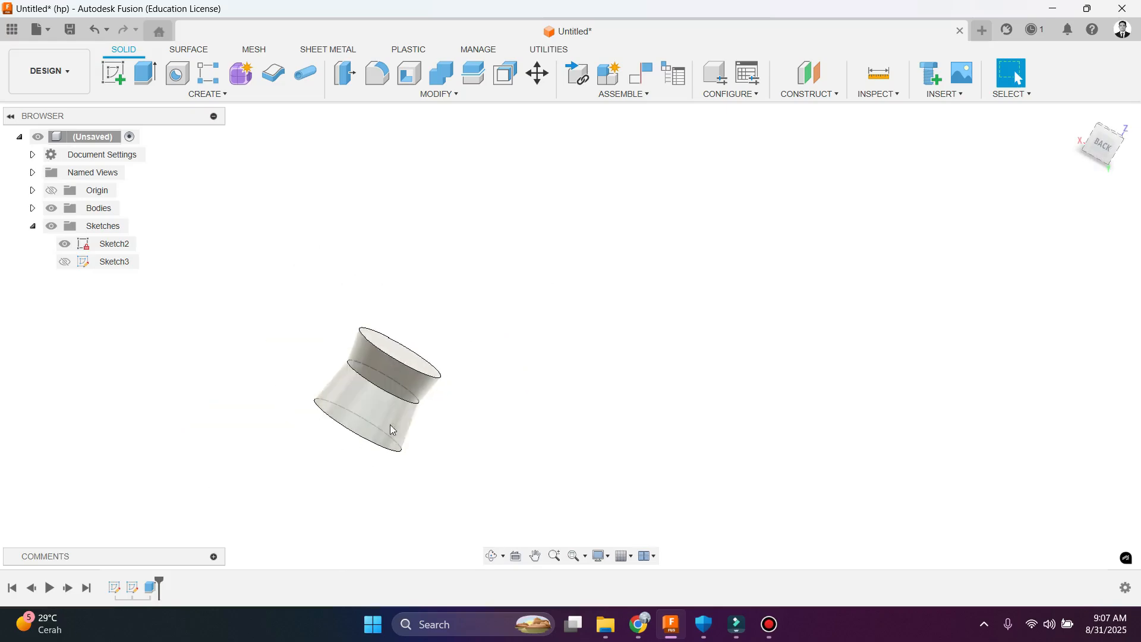
left_click(1103, 144)
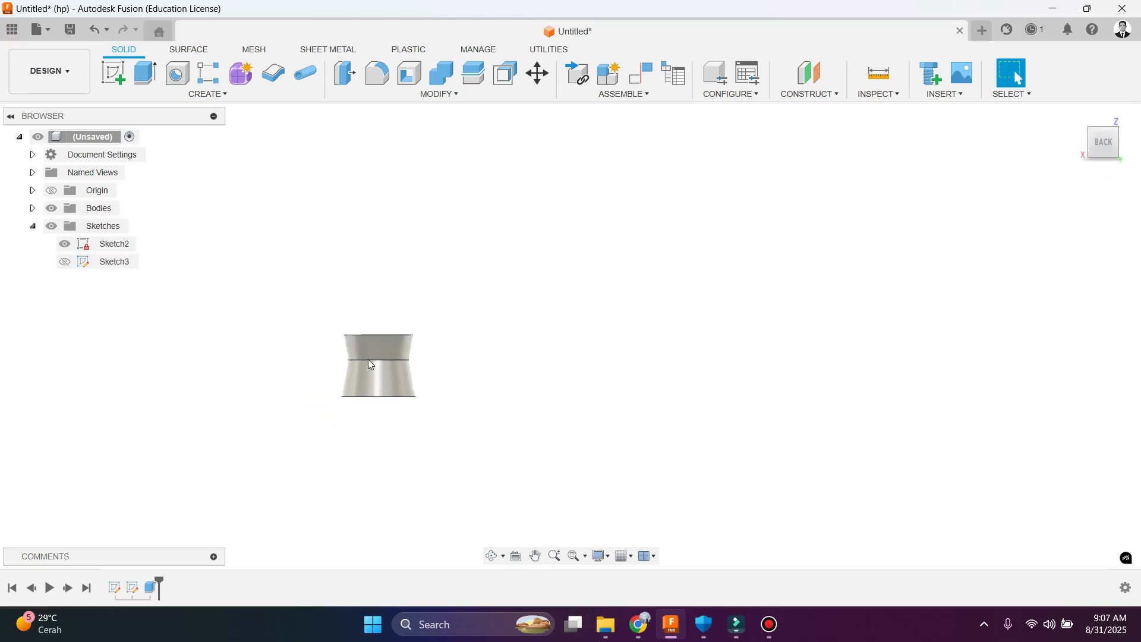
scroll(347, 359, "up", 3)
scroll(364, 414, "down", 2)
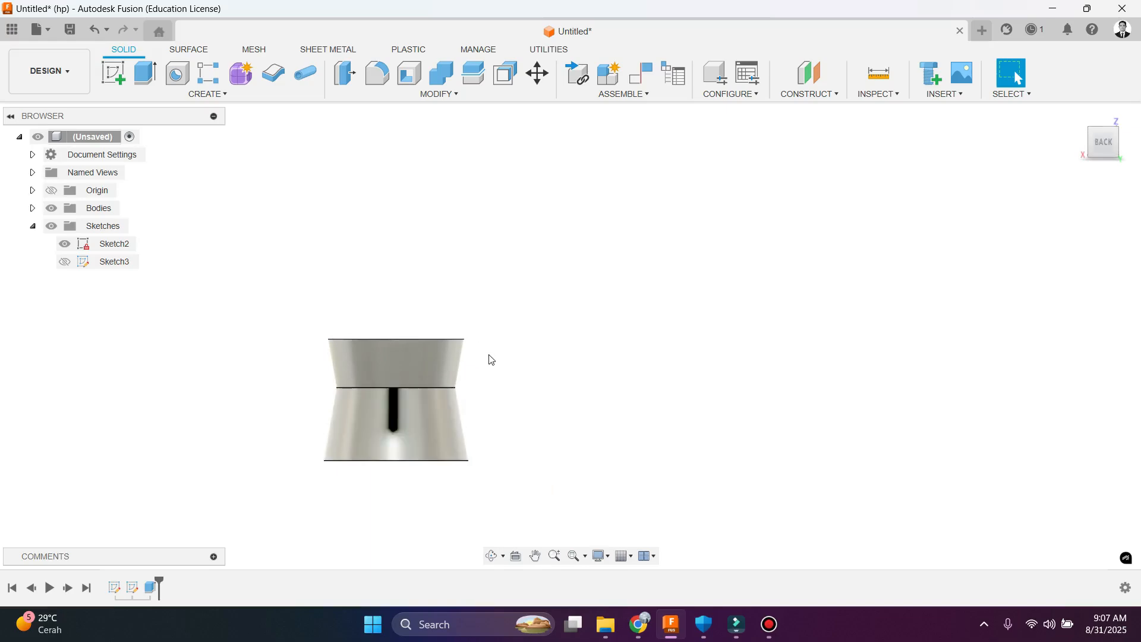
Step: Create a copy of the two-sided tapered body and move it up along the Z axis, clear of the original
key("m")
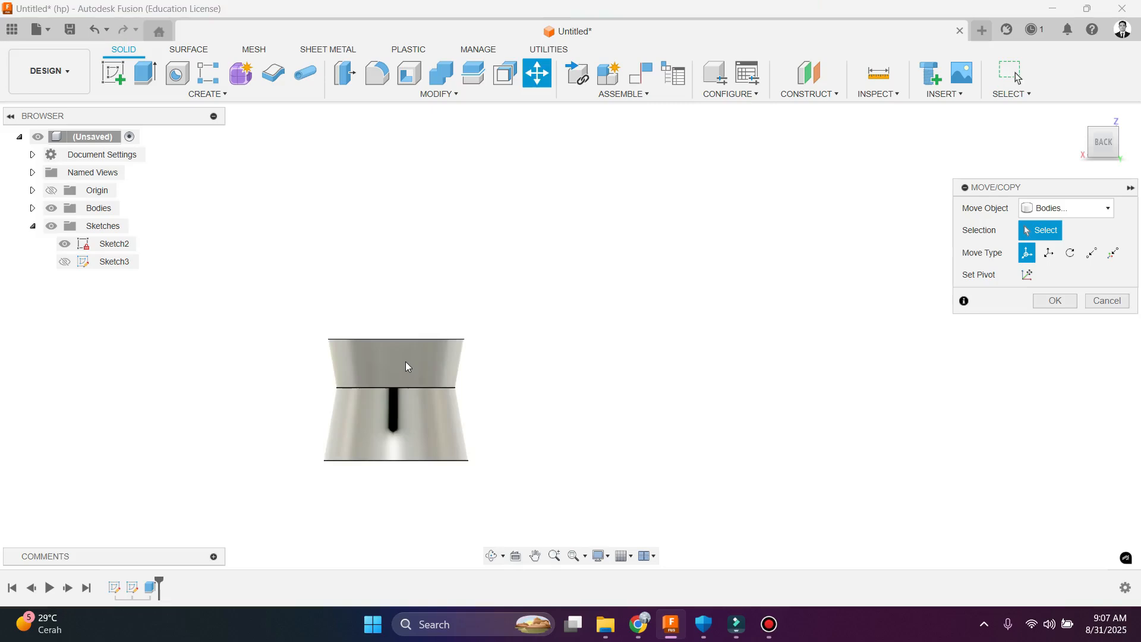
left_click(407, 365)
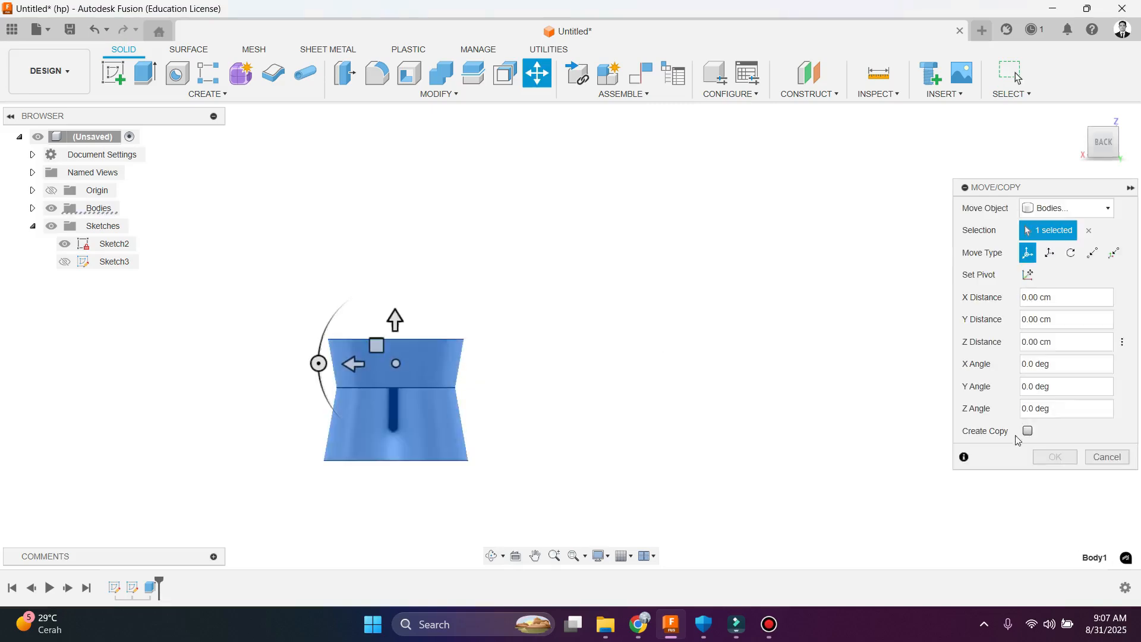
left_click(1028, 429)
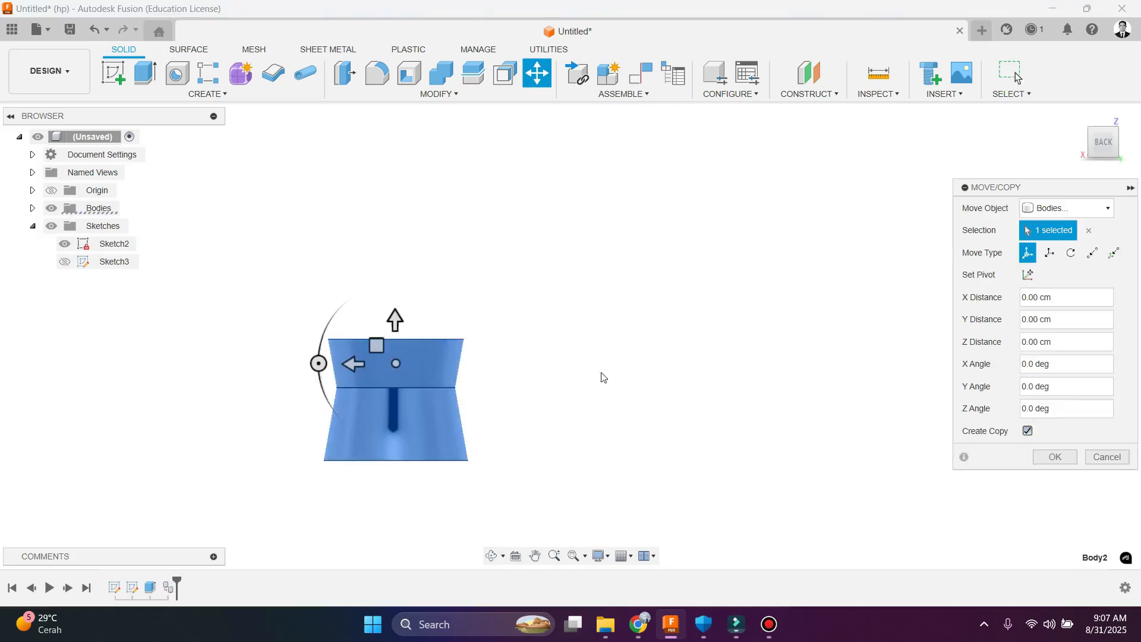
left_click_drag(395, 319, 393, 196)
scroll(394, 343, "down", 3)
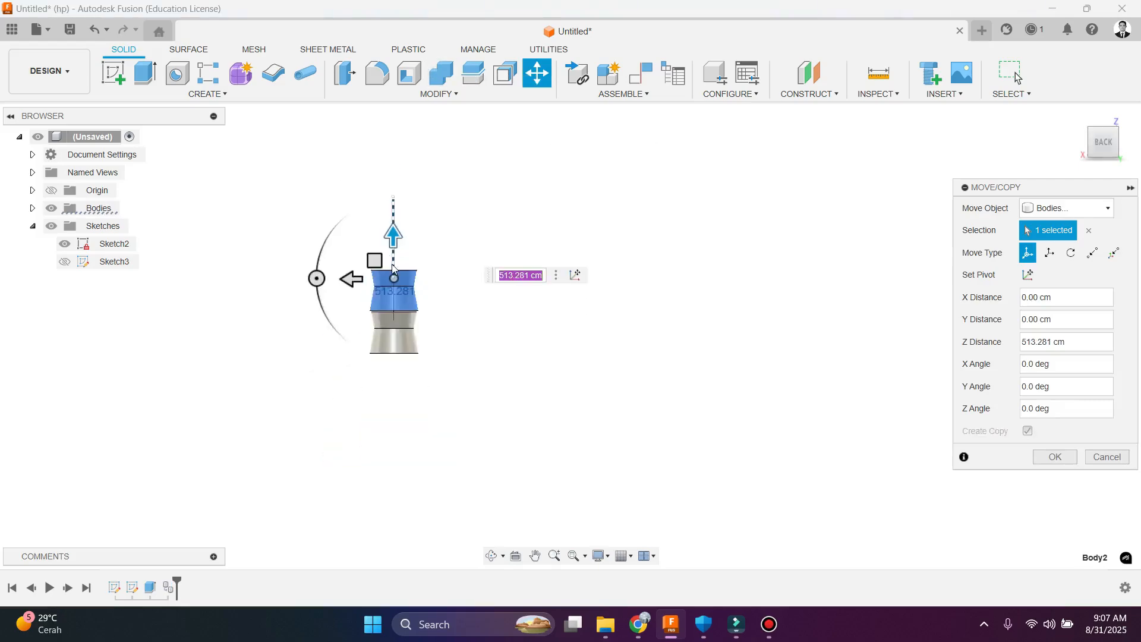
left_click_drag(393, 243, 394, 142)
left_click(1050, 458)
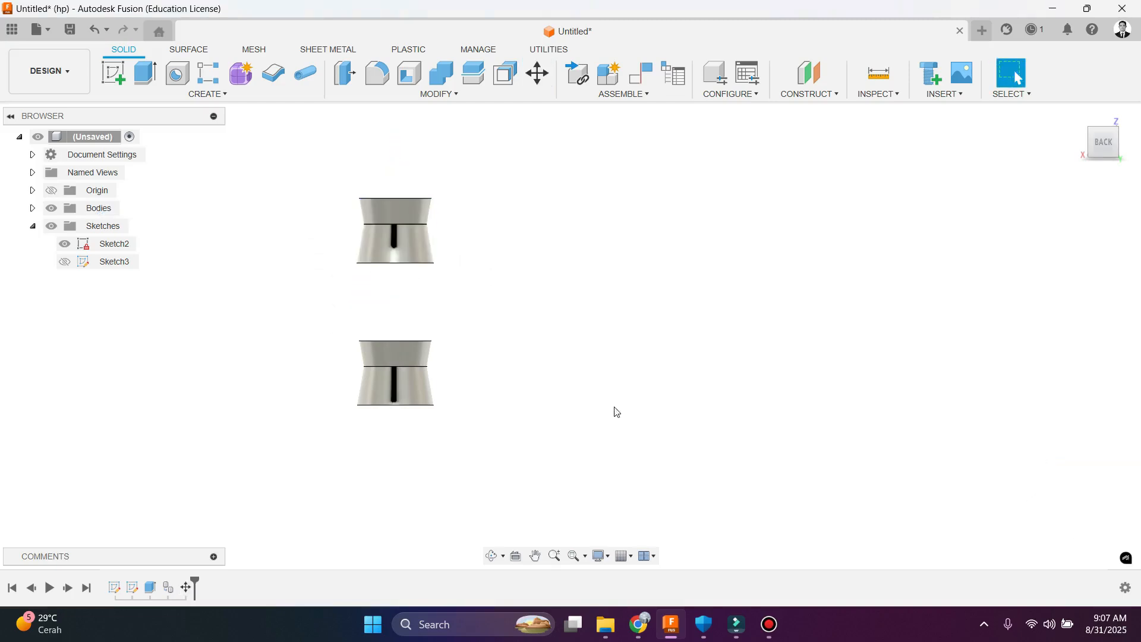
Step: Examine the original body and its copy in an angled view, highlighting the original's end face that points toward the copy
scroll(455, 410, "down", 2)
middle_click_drag(454, 410, 455, 505, "shift")
scroll(394, 303, "up", 5)
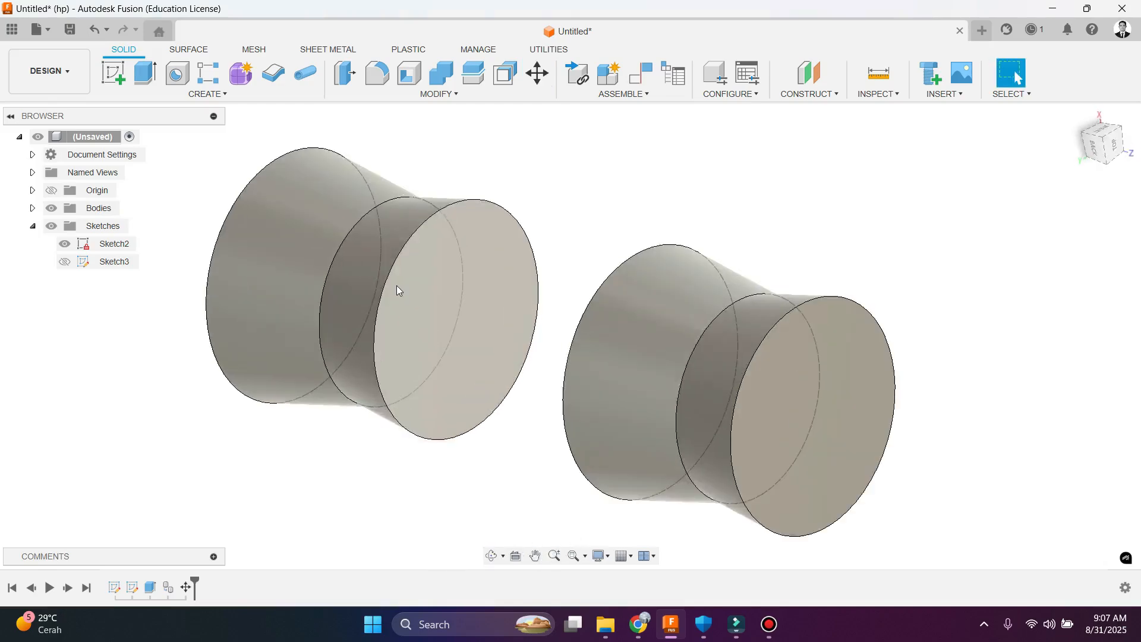
scroll(398, 285, "down", 1)
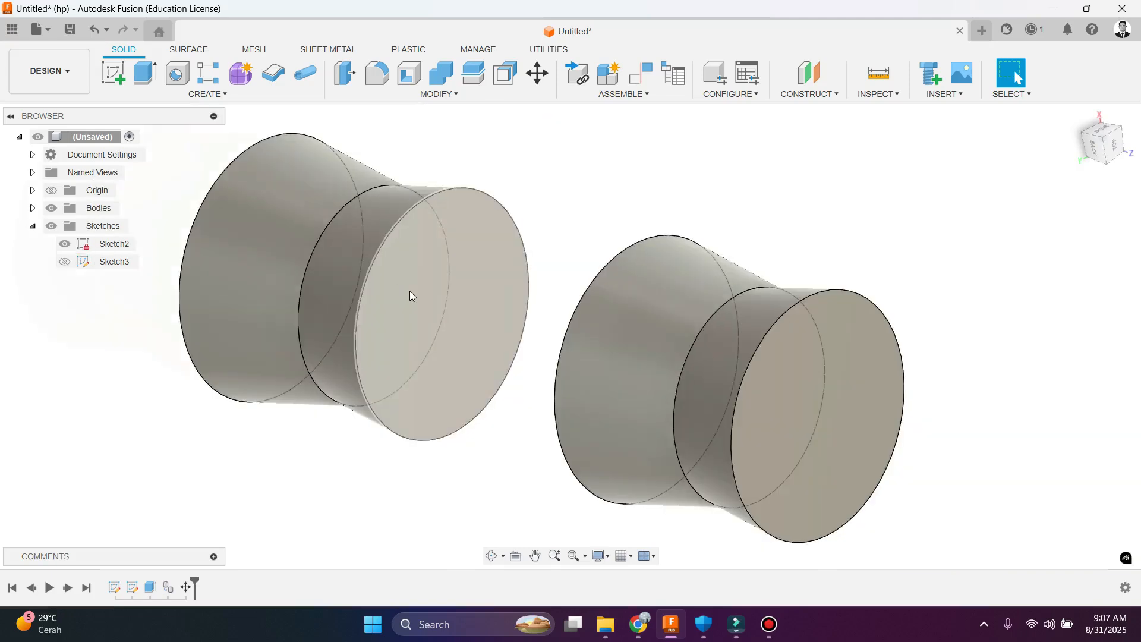
scroll(509, 344, "down", 3)
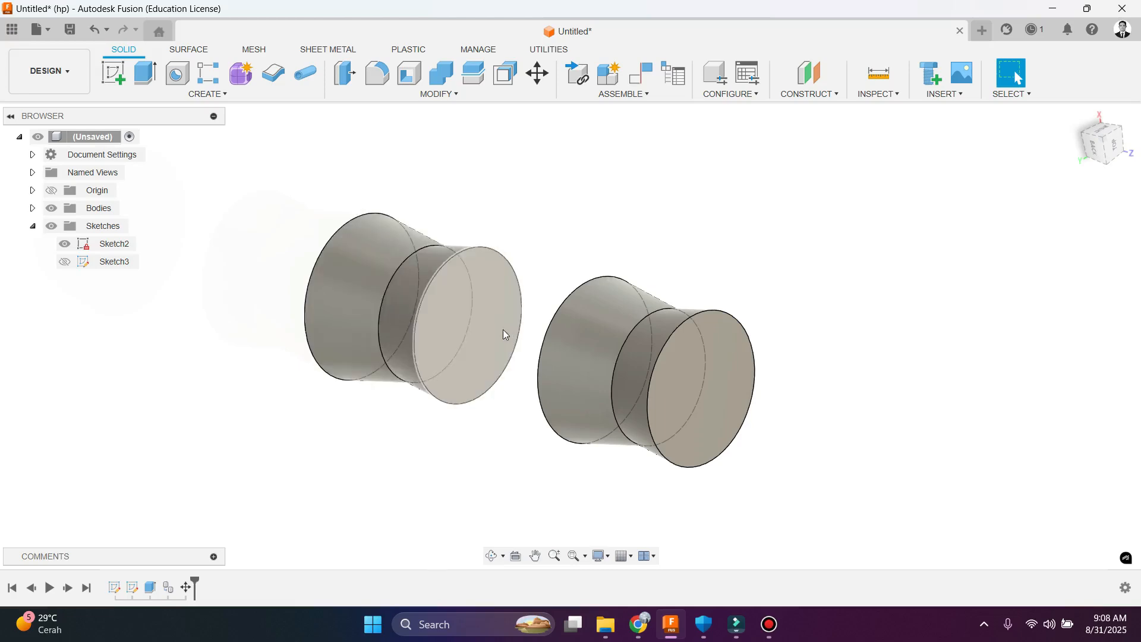
left_click(483, 307)
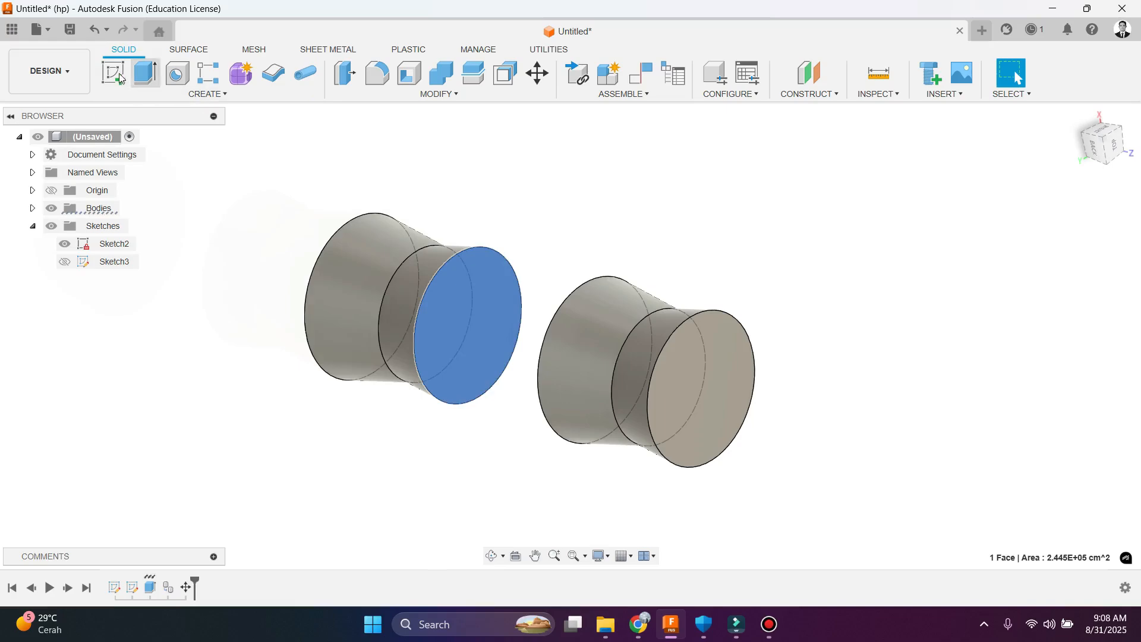
left_click(538, 209)
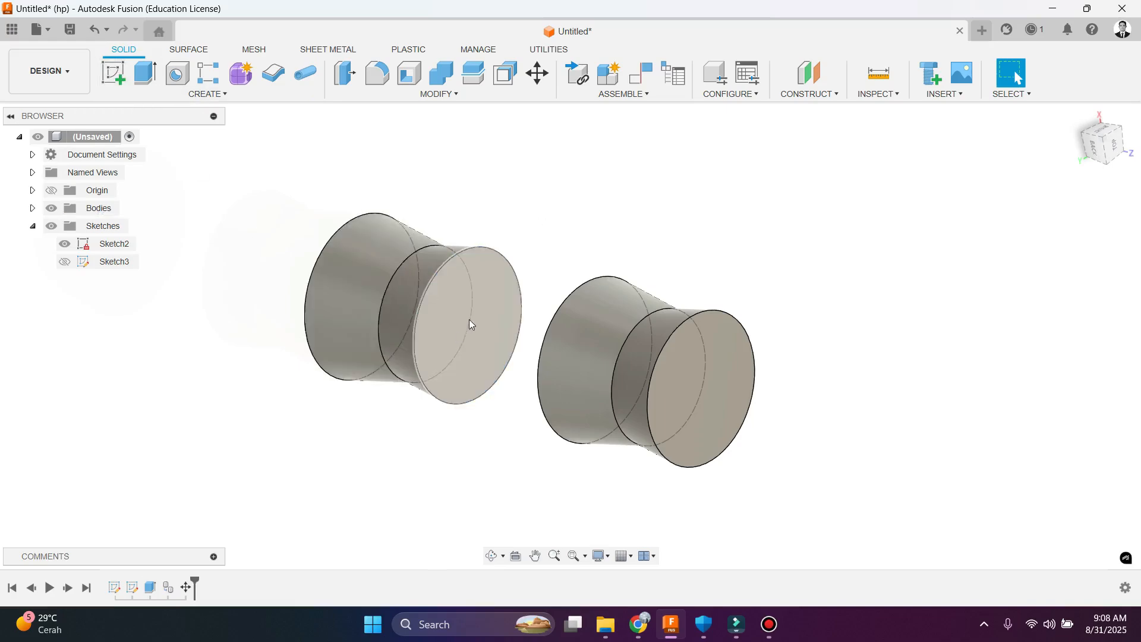
left_click(463, 301)
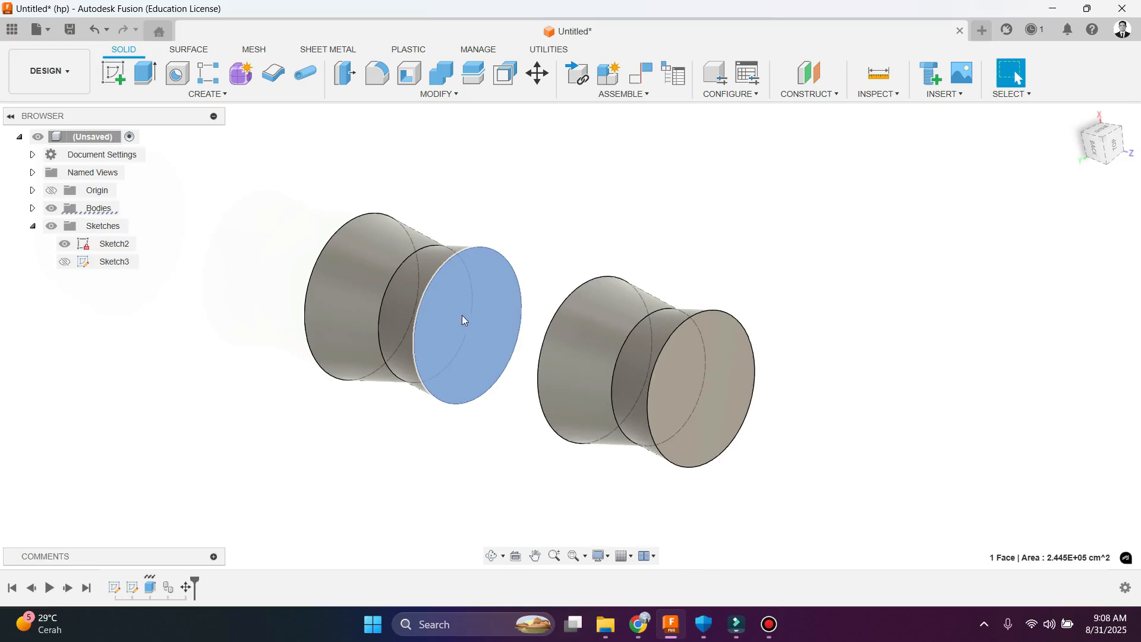
left_click(478, 205)
Step: Extrude the original body's end face with the To Object extent, choosing the copy's facing end face as the target
left_click(468, 279)
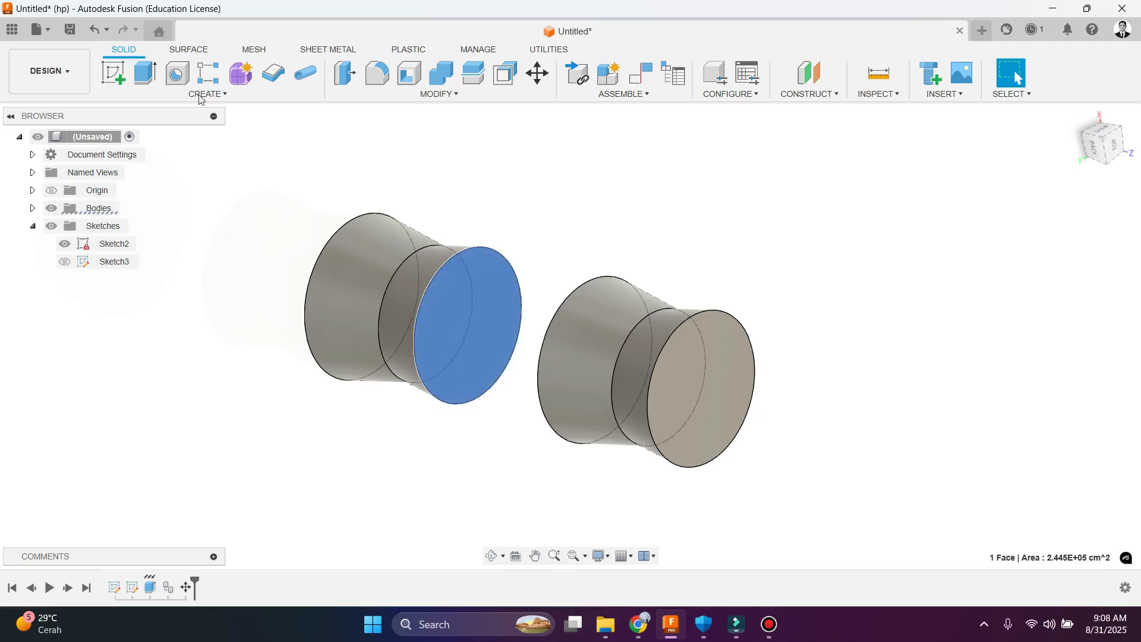
left_click(145, 72)
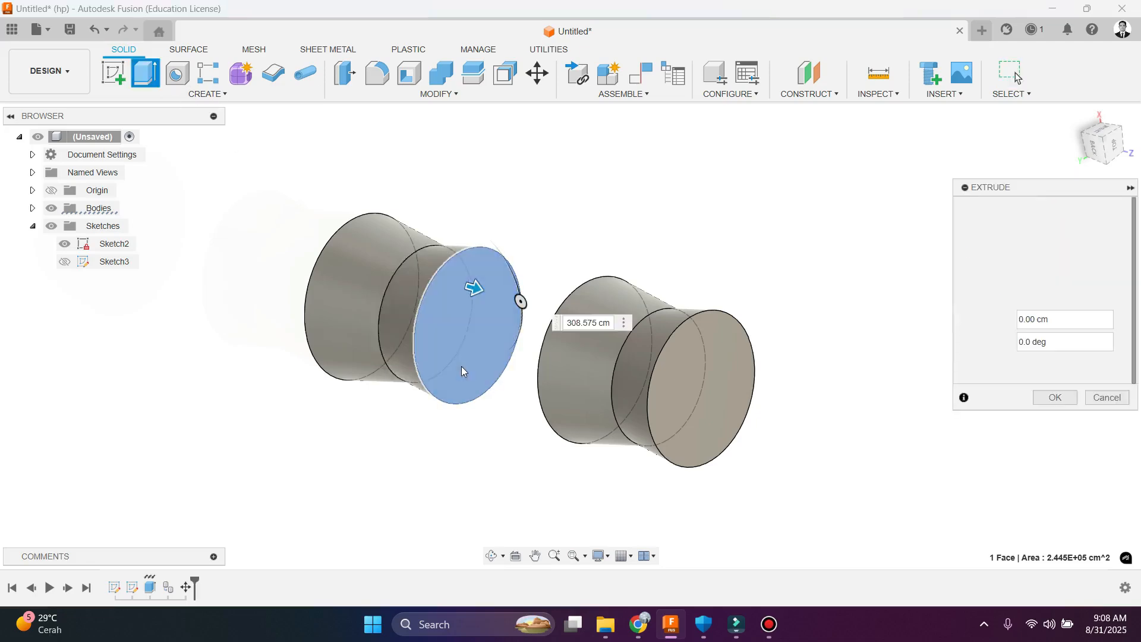
middle_click_drag(516, 377, 565, 399, "shift")
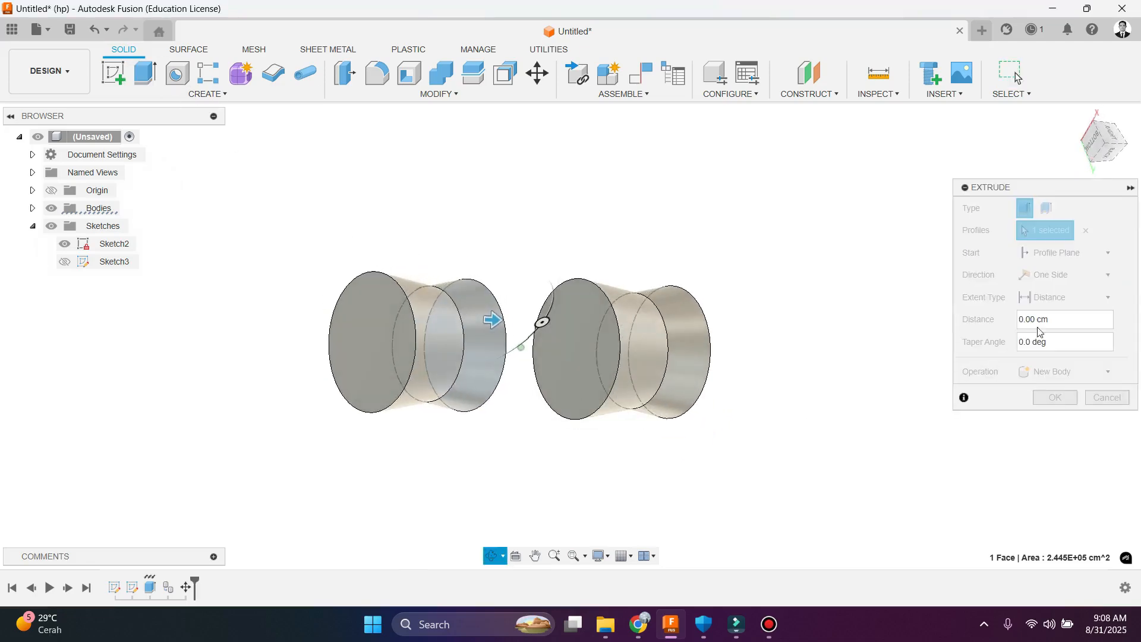
left_click(1053, 299)
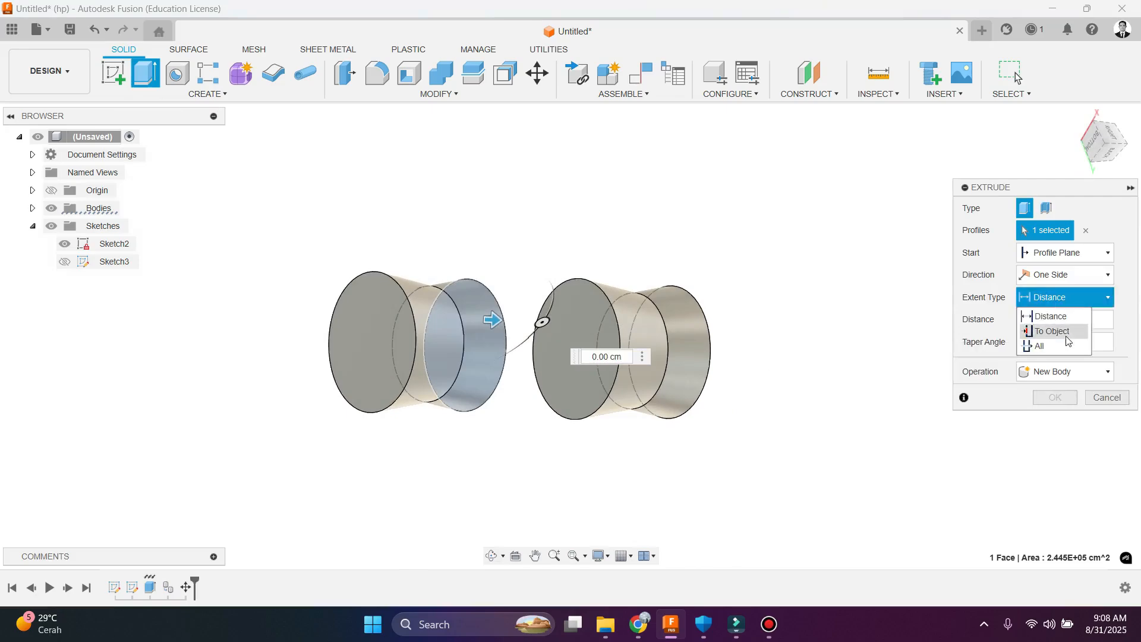
left_click(1061, 331)
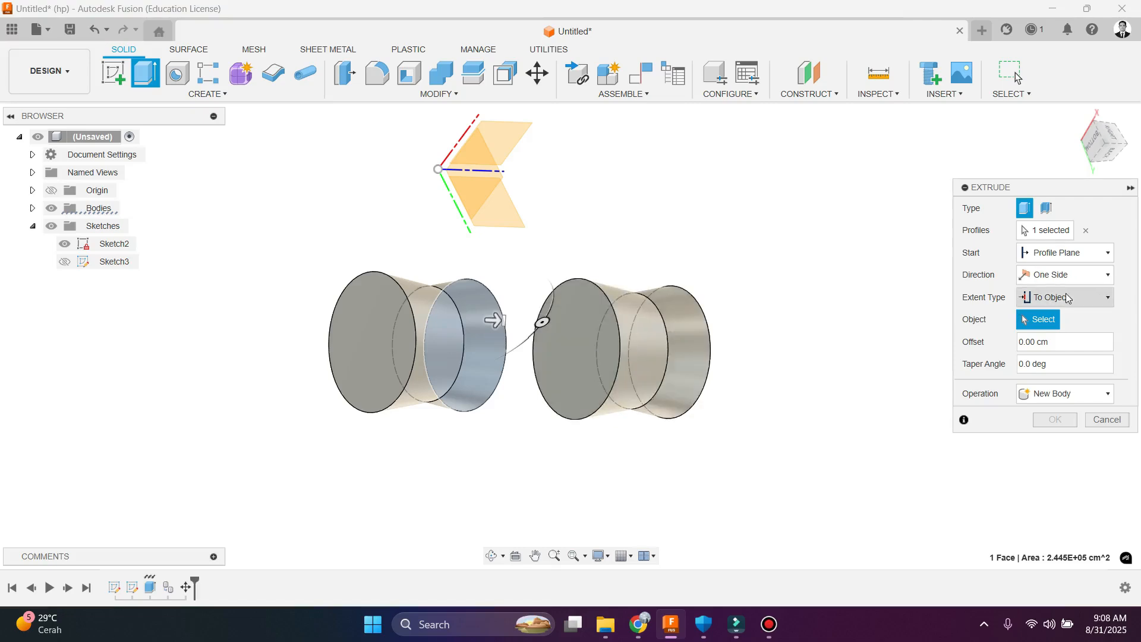
left_click(562, 346)
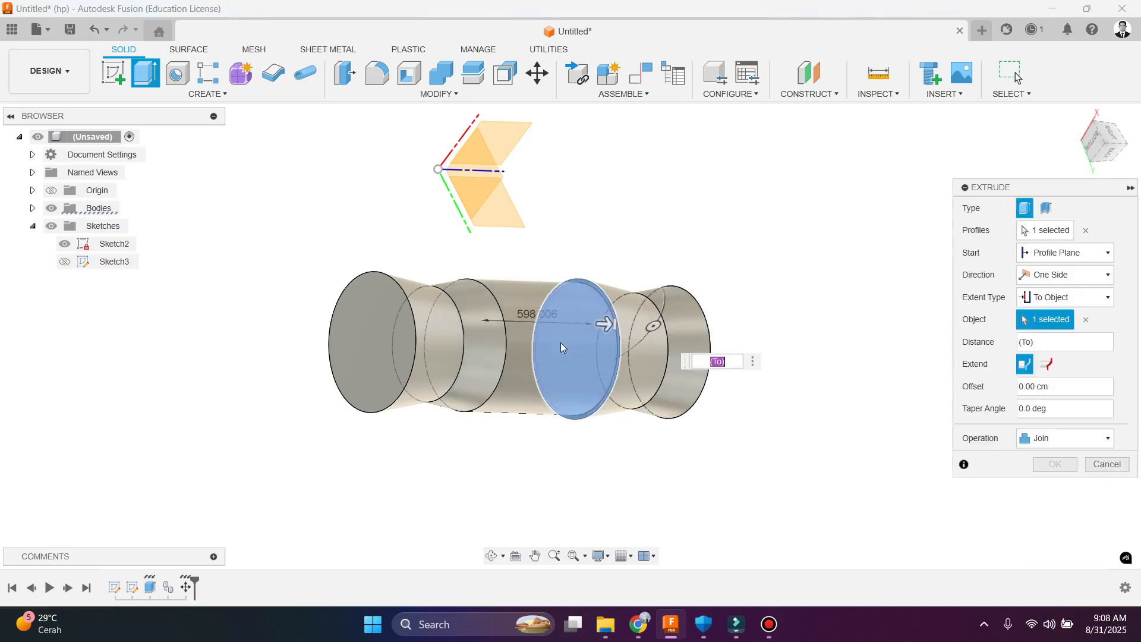
Step: Apply the connecting extrusion with the Join operation and highlight the joined body from the list of bodies
scroll(522, 464, "down", 3)
scroll(564, 489, "up", 4)
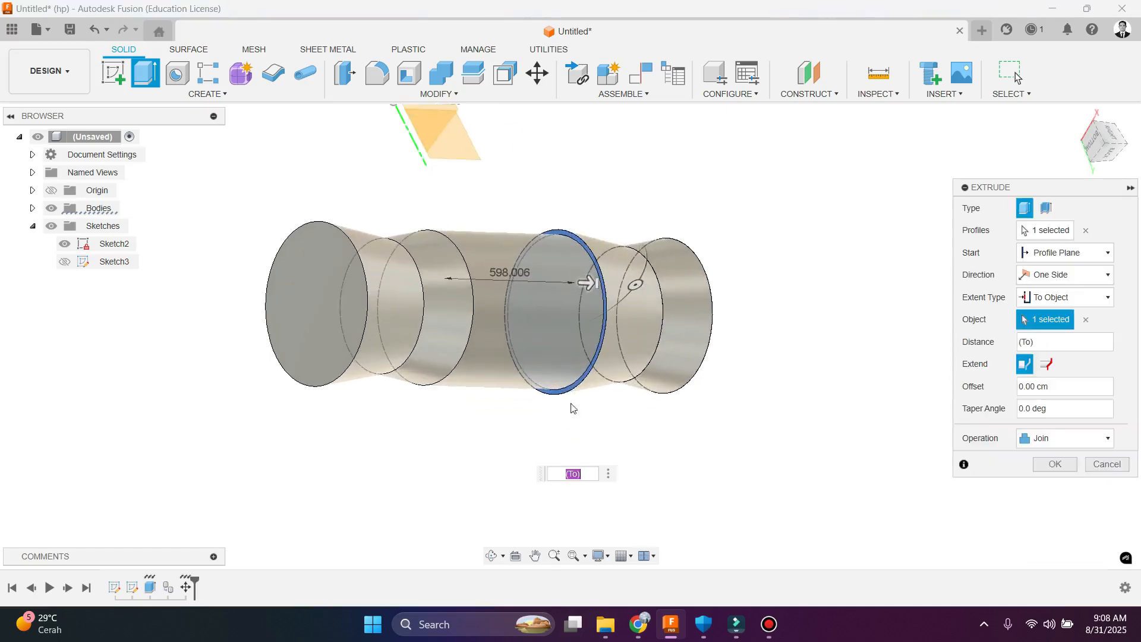
middle_click_drag(572, 408, 547, 423, "shift")
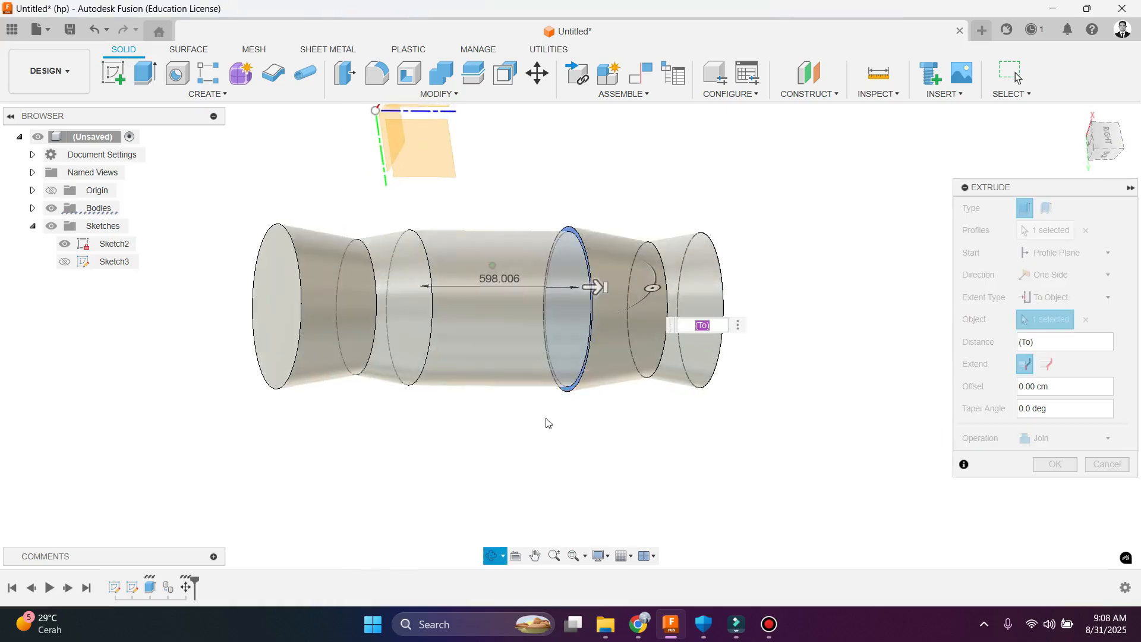
scroll(618, 262, "up", 3)
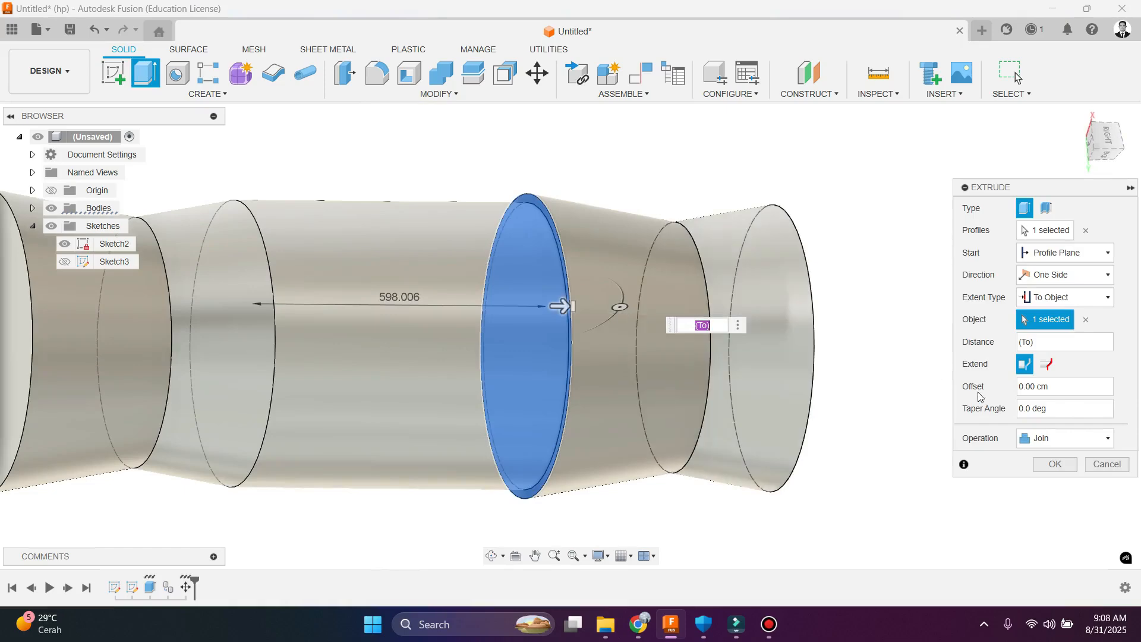
left_click(1064, 441)
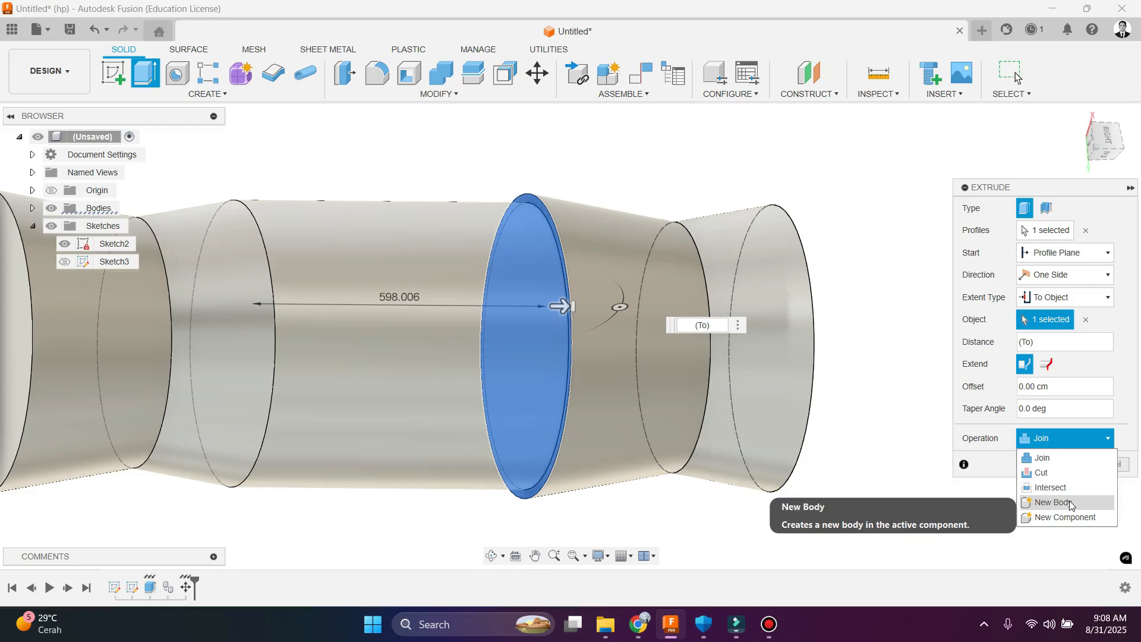
left_click(1055, 456)
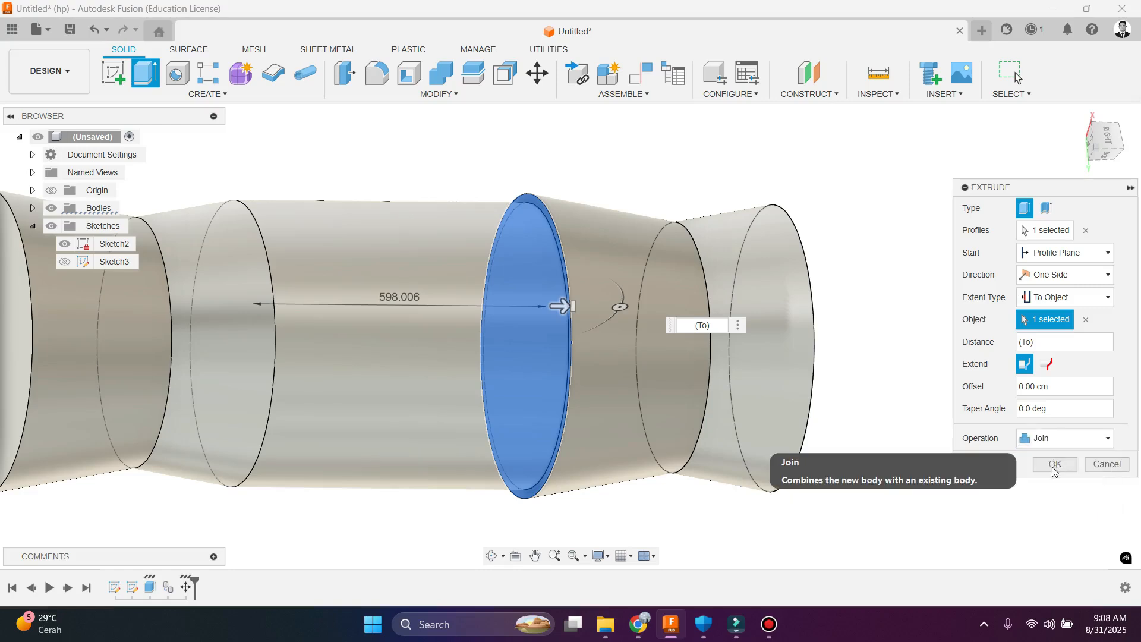
left_click(1054, 470)
scroll(512, 308, "down", 4)
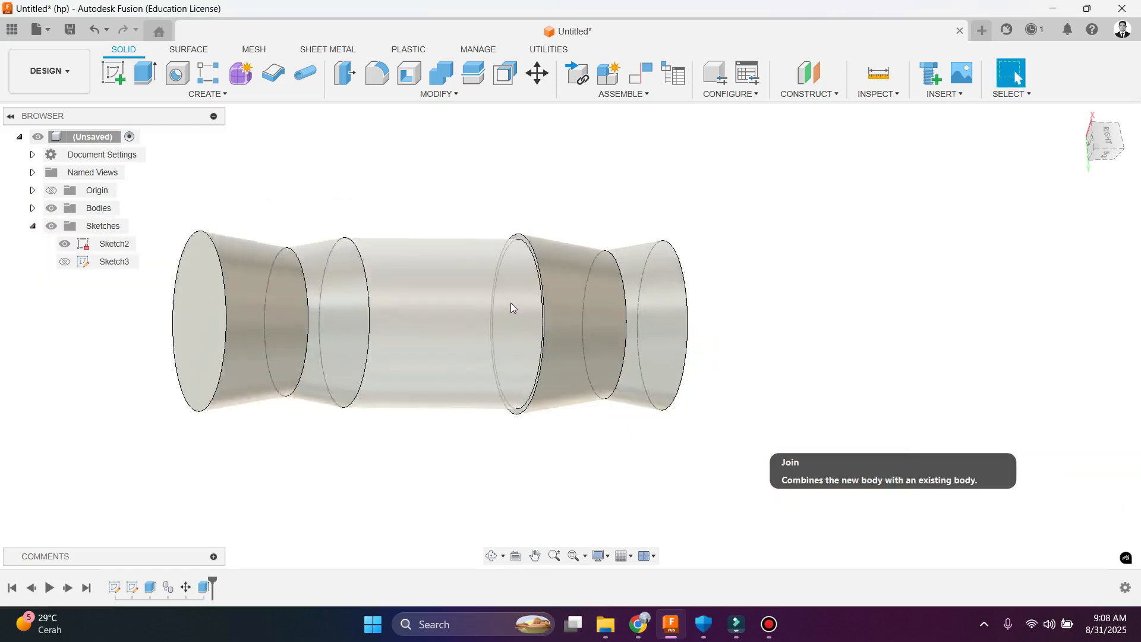
left_click(32, 208)
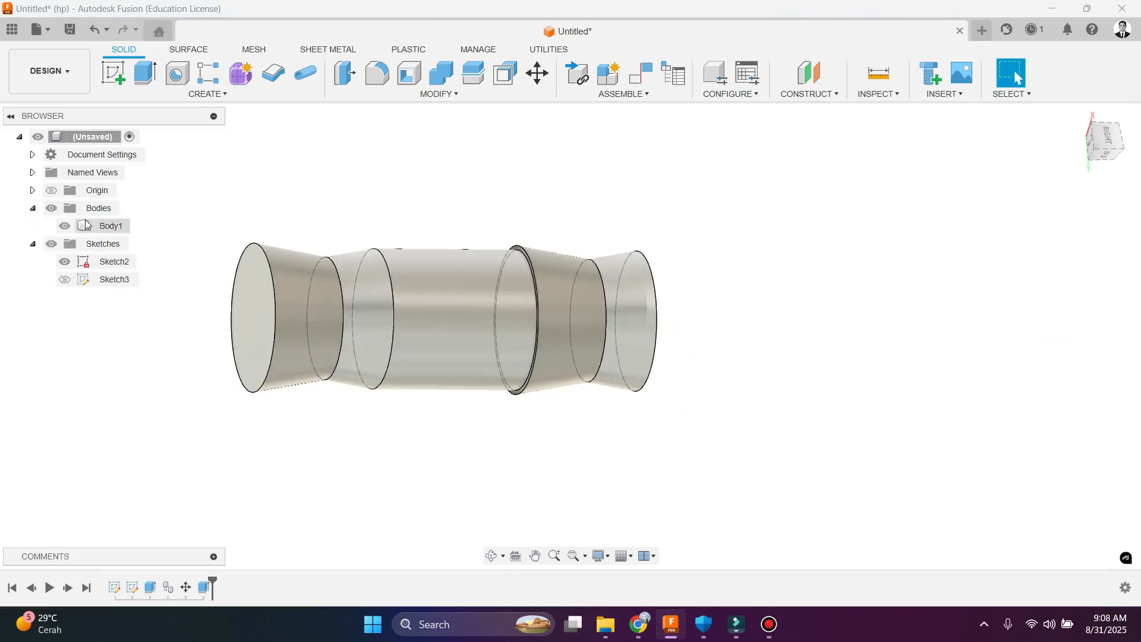
left_click(104, 229)
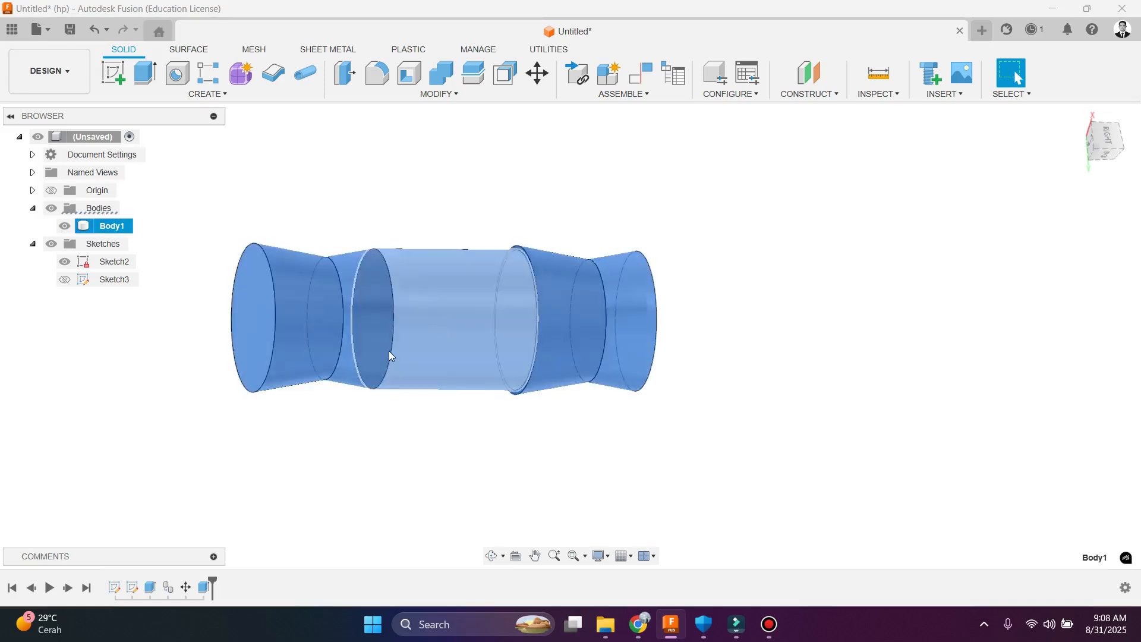
Step: Edit the connecting extrusion and change its operation to New Body
double_click(205, 588)
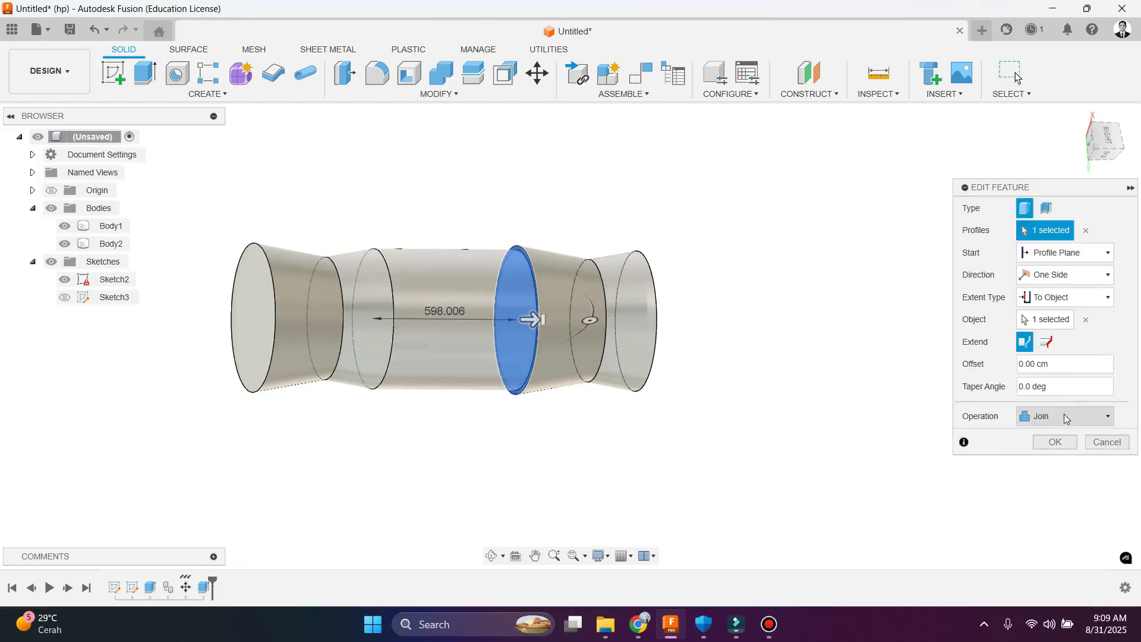
left_click(1067, 417)
left_click(1054, 479)
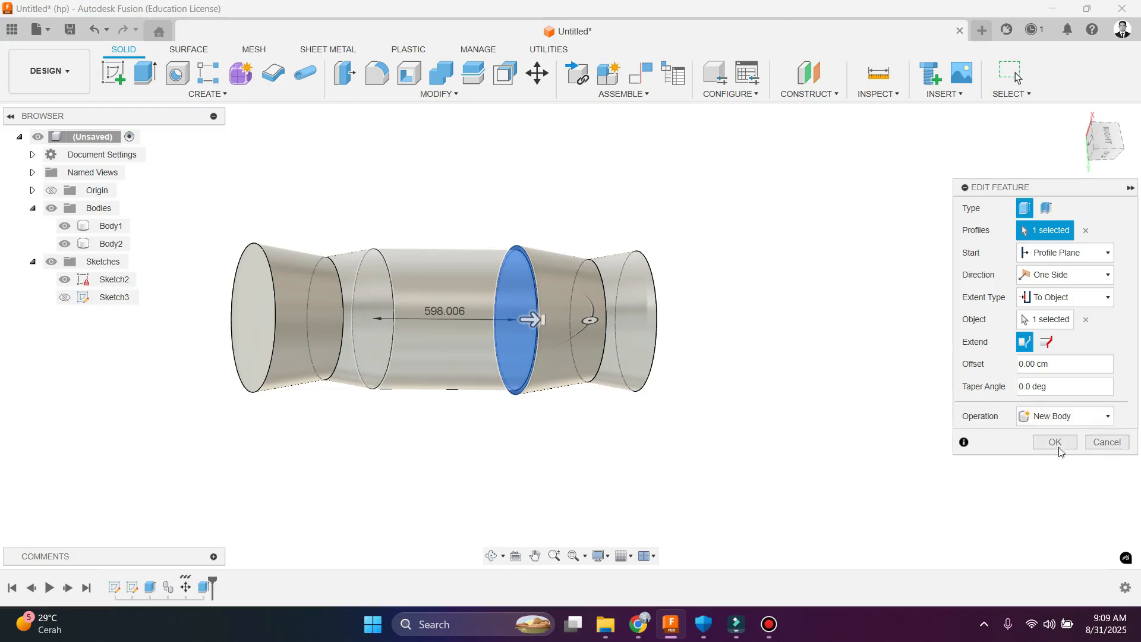
left_click(1056, 442)
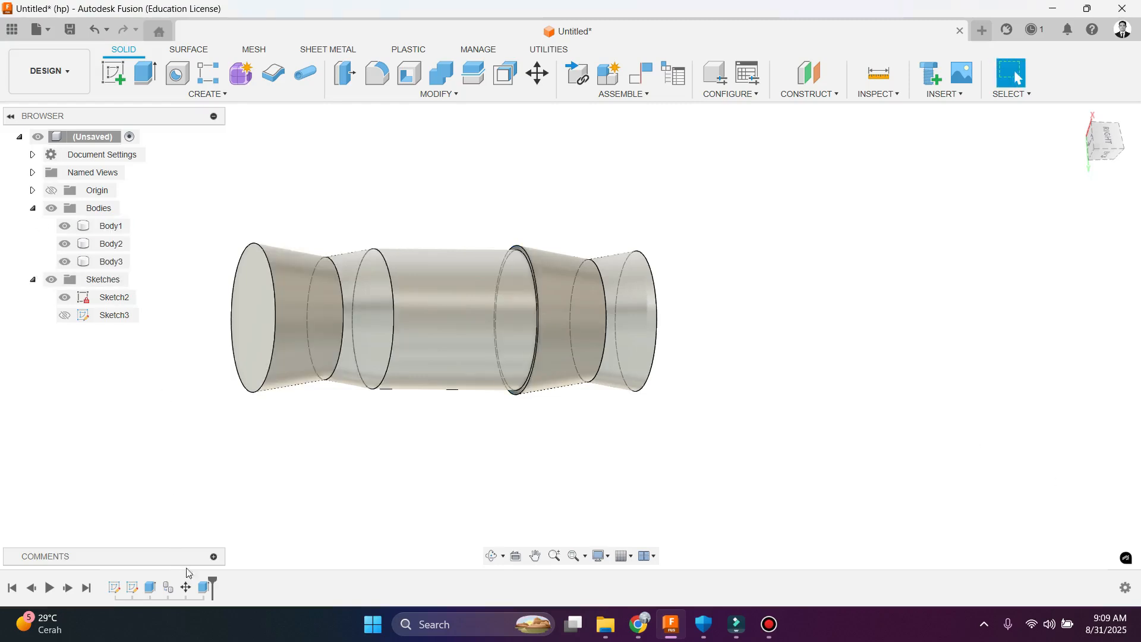
Step: Edit the connecting extrusion again and set its operation back to Join
double_click(202, 590)
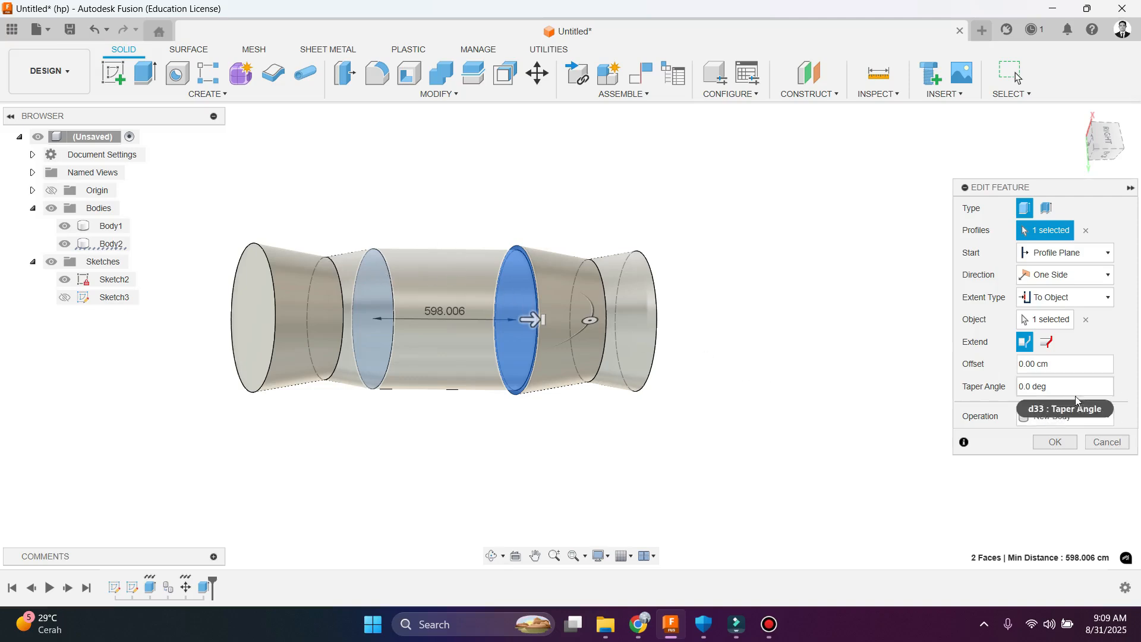
left_click(1065, 416)
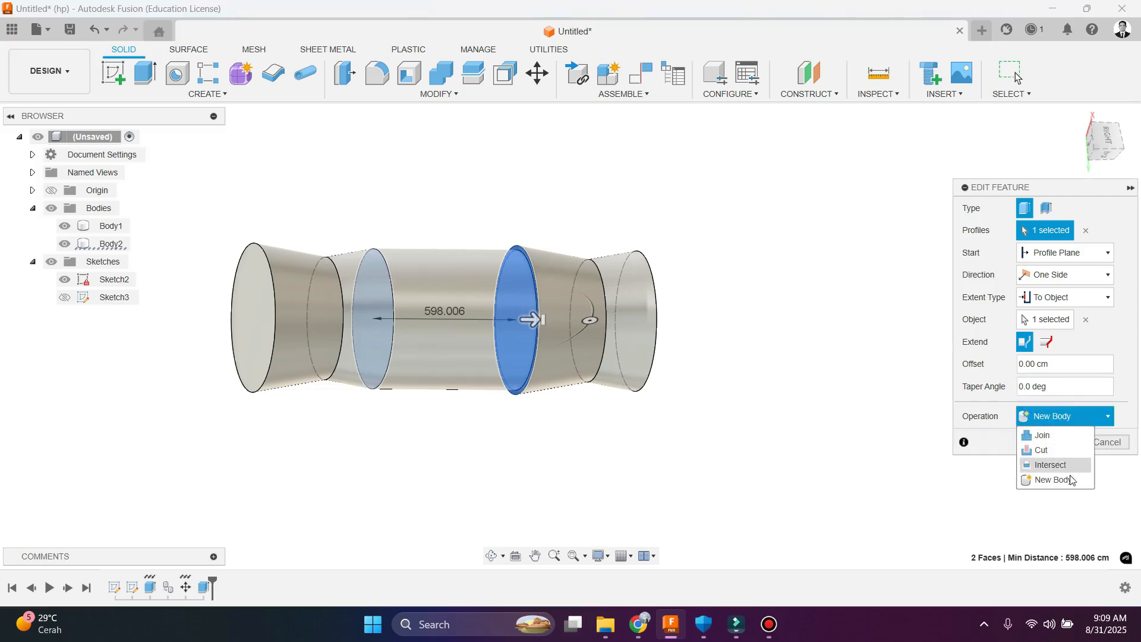
left_click(1045, 436)
left_click(1055, 443)
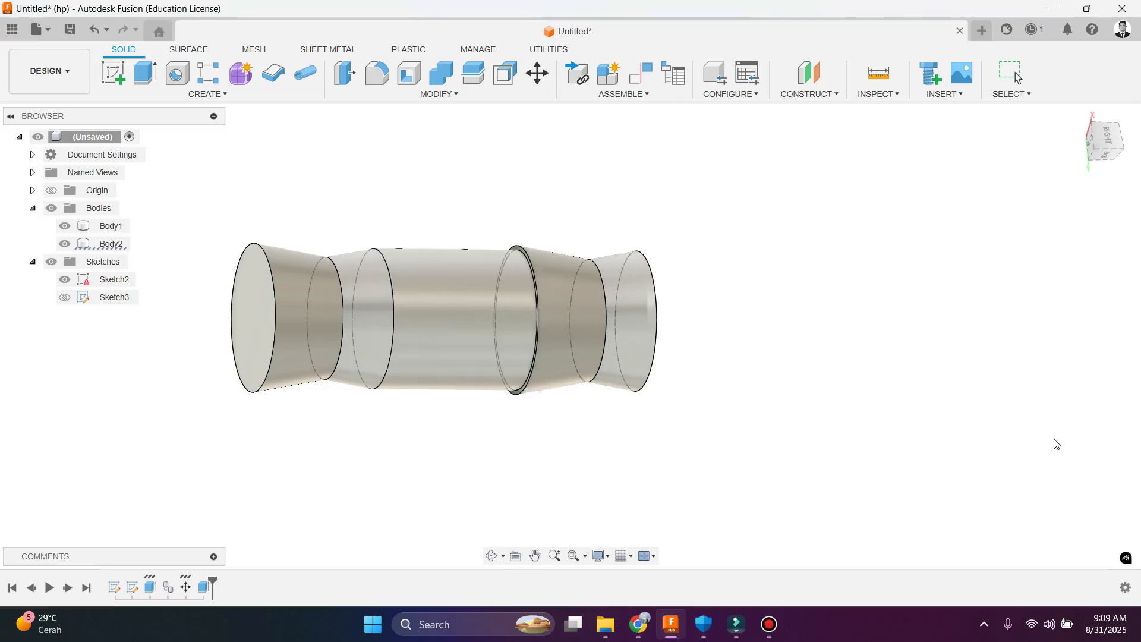
Step: Edit the connecting extrusion, setting its extent type to All and its operation to Cut
double_click(206, 588)
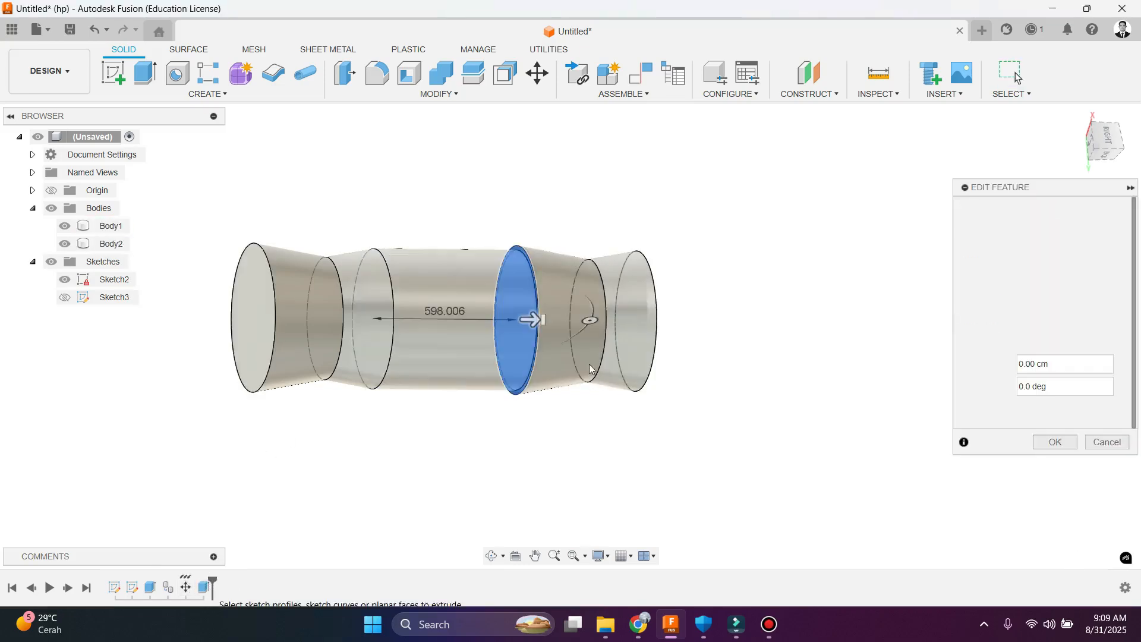
scroll(590, 368, "up", 4)
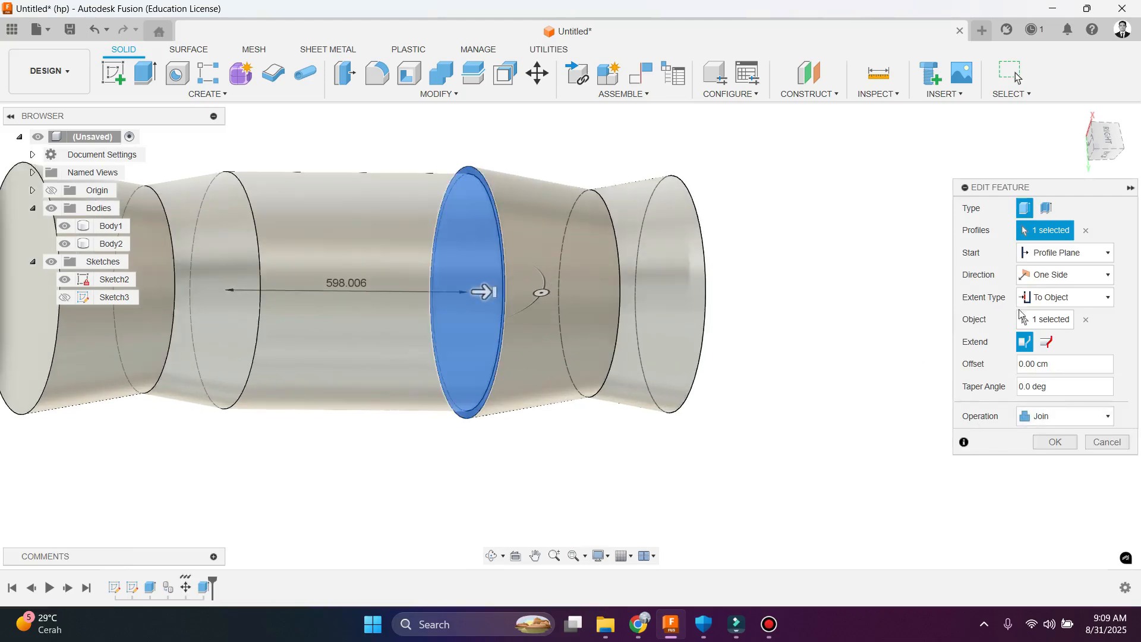
left_click(1061, 299)
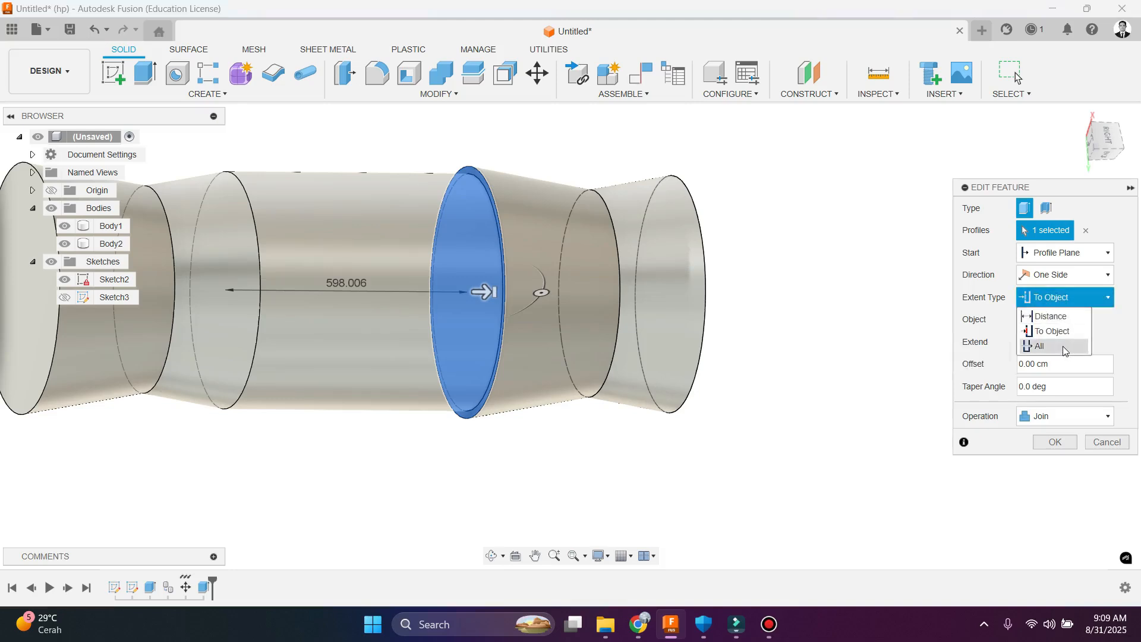
left_click(1064, 346)
left_click(1045, 377)
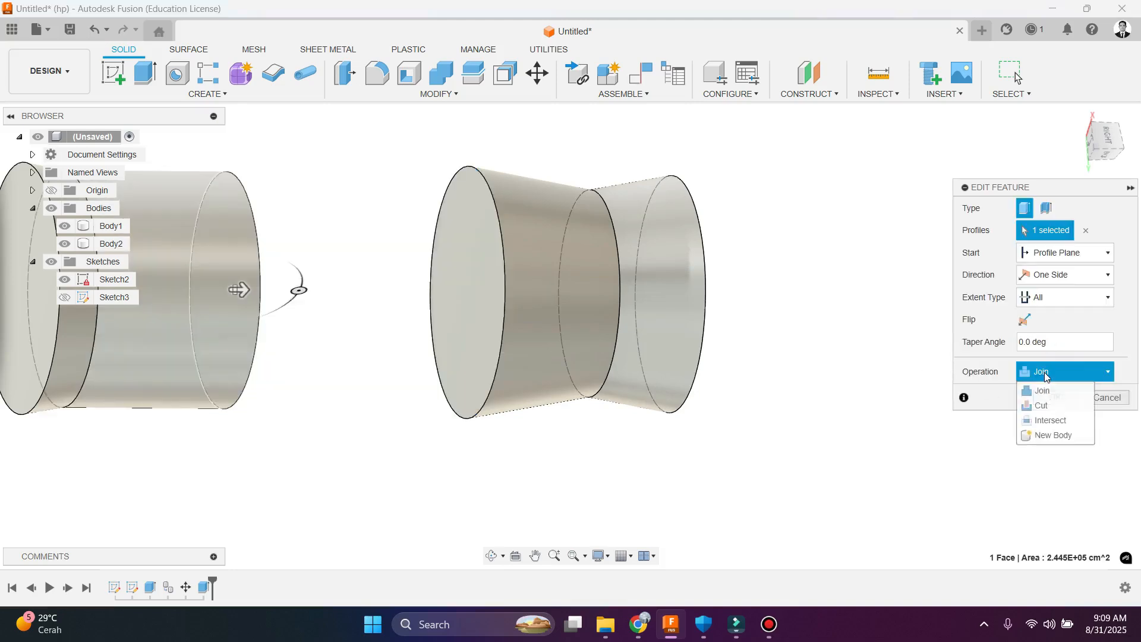
left_click(1060, 407)
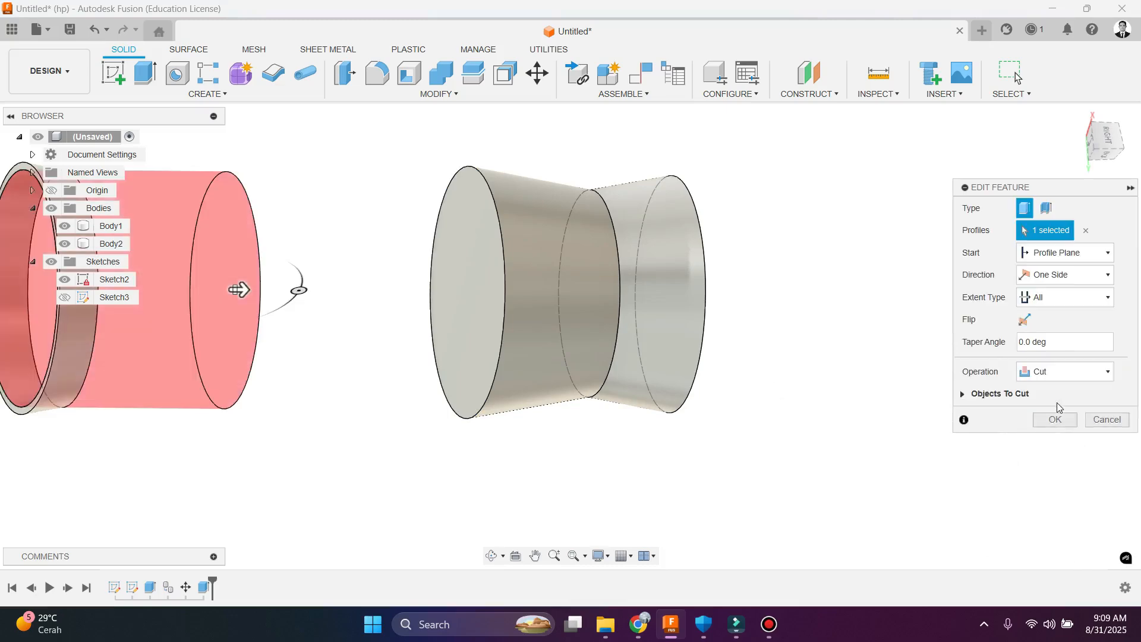
scroll(705, 351, "down", 3)
scroll(462, 309, "up", 2)
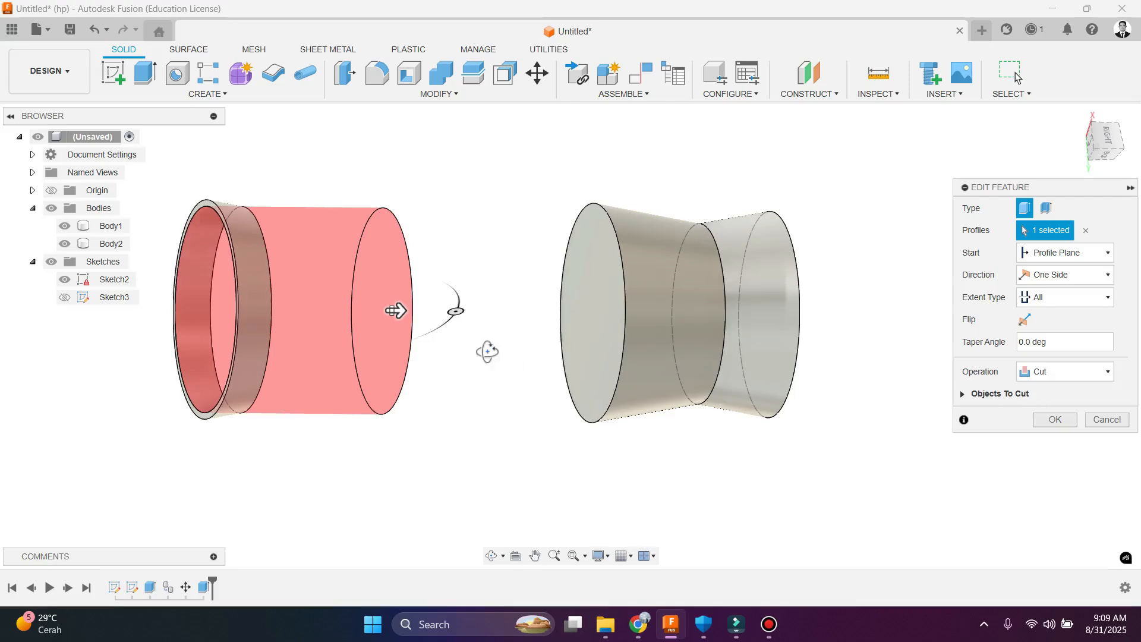
middle_click_drag(488, 351, 512, 364, "shift")
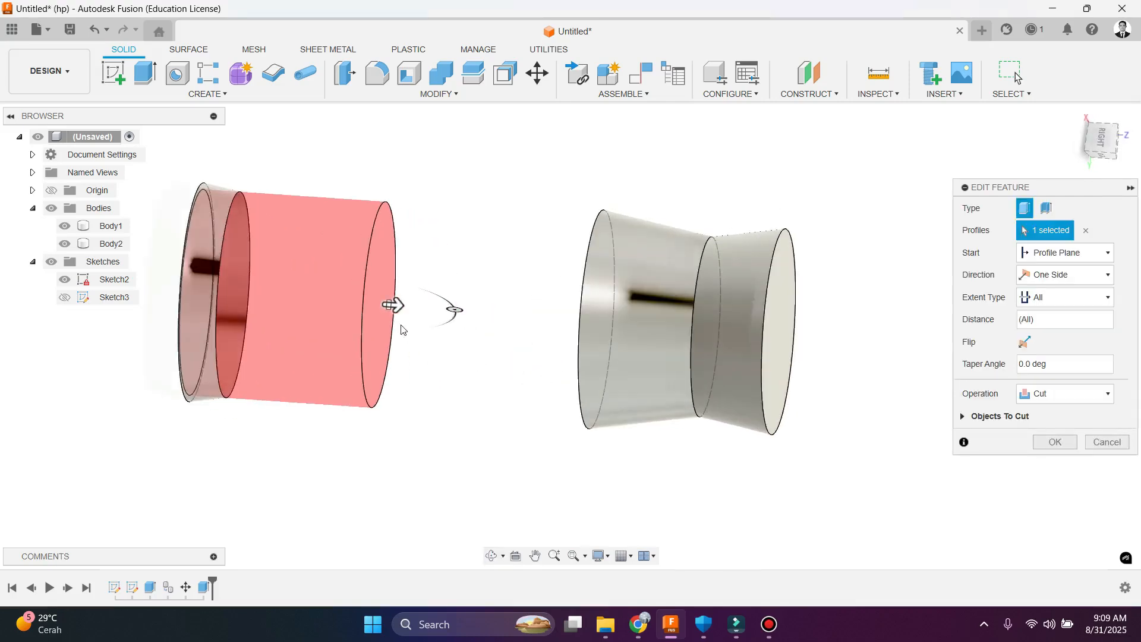
Step: Extend the cut about 1258 cm through the copy's near end, and shorten it to about 234 cm
left_click_drag(396, 305, 850, 333)
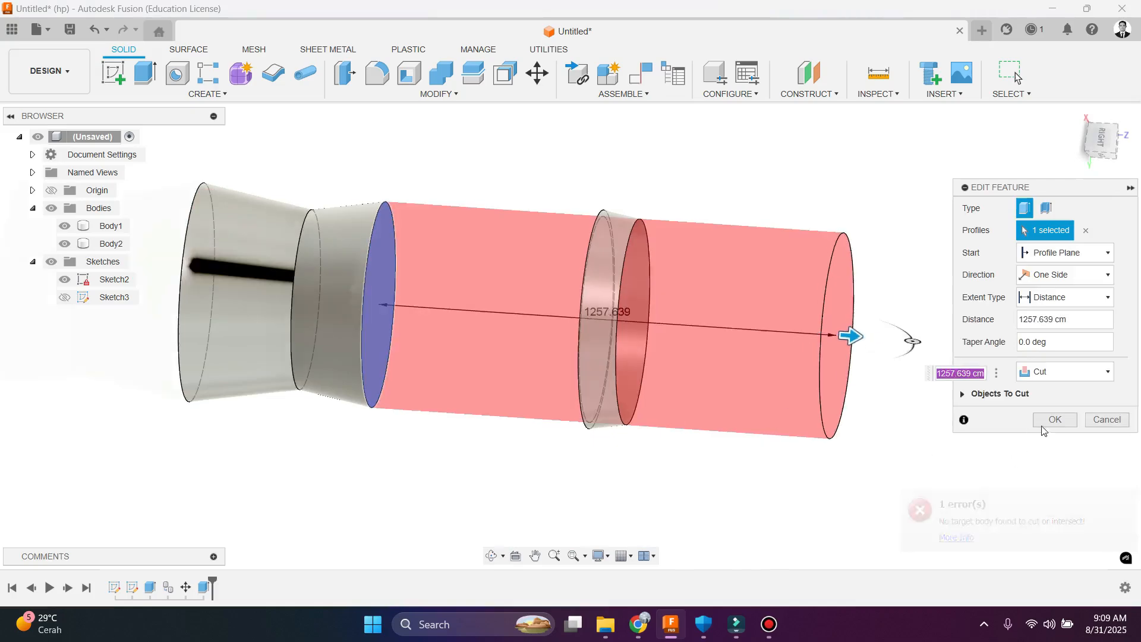
left_click_drag(613, 339, 476, 309)
Step: Set the cut's extent type back to All and flip its direction to the opposite side and back
left_click(1074, 301)
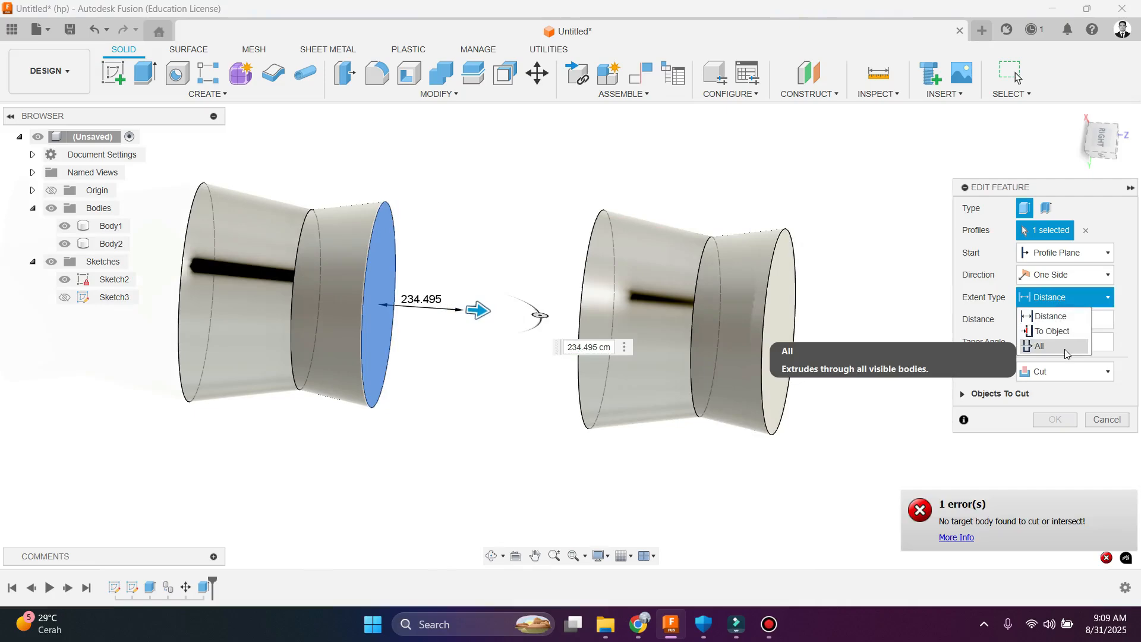
left_click(1066, 347)
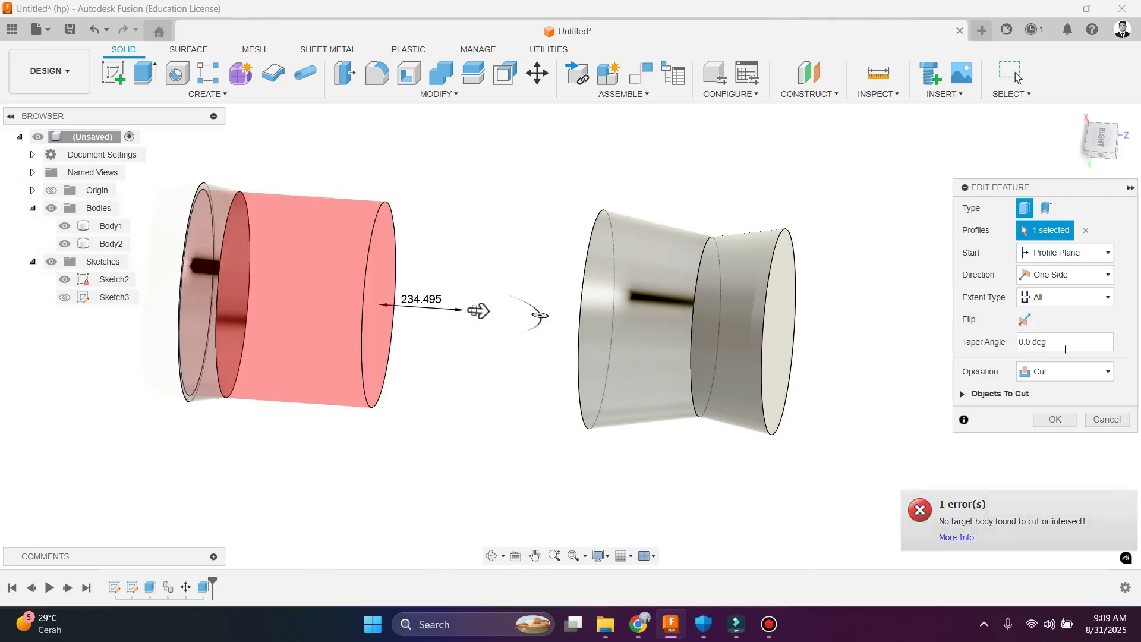
scroll(315, 330, "down", 1)
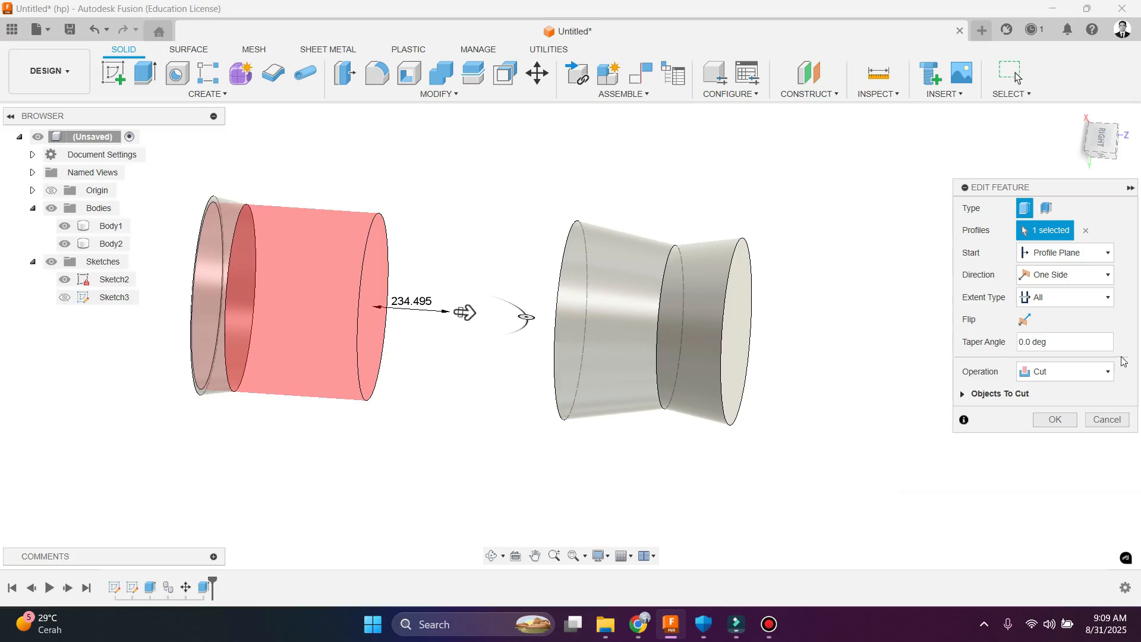
left_click(1026, 322)
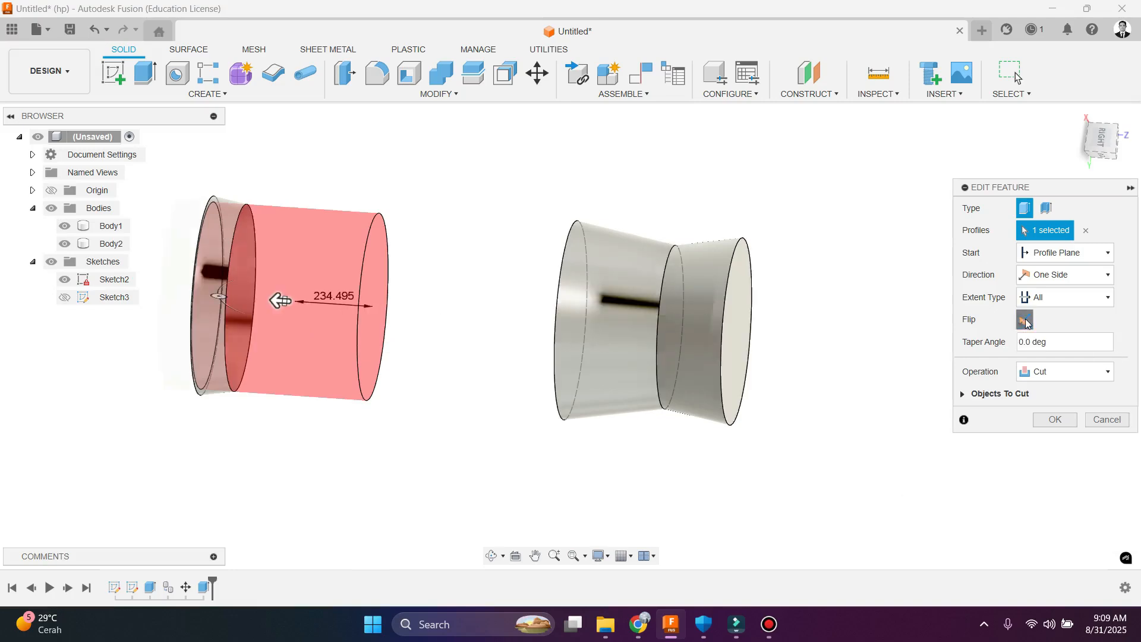
left_click(1026, 321)
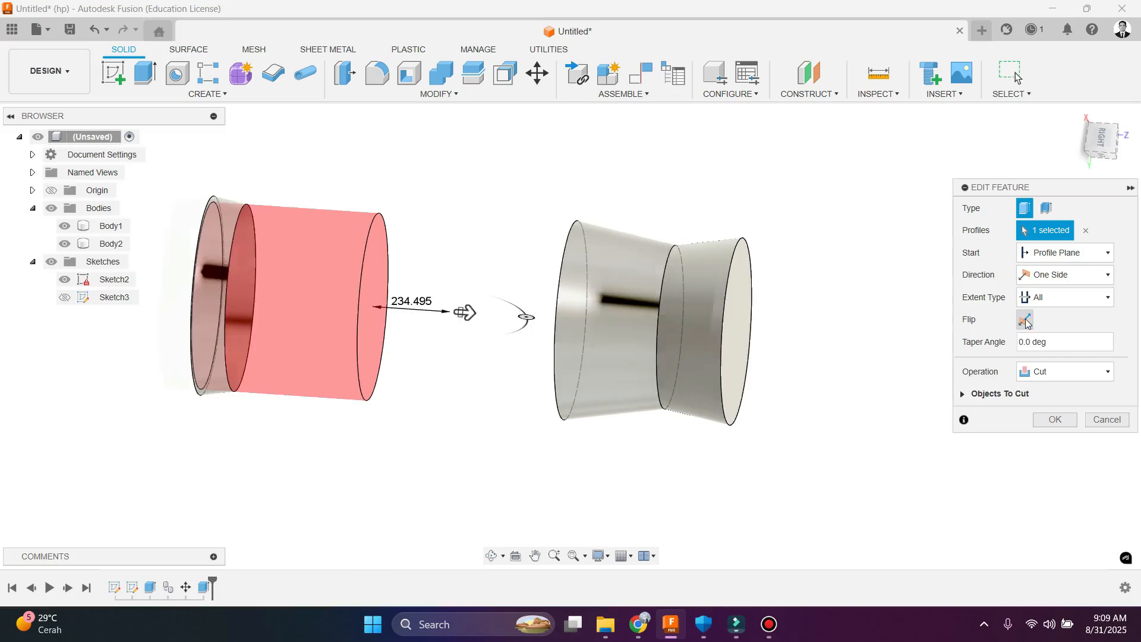
Step: Try the cut with the To Object extent and the other Extend option, targeting the copy's facing end face, and clear the target
left_click(1083, 304)
left_click(1058, 316)
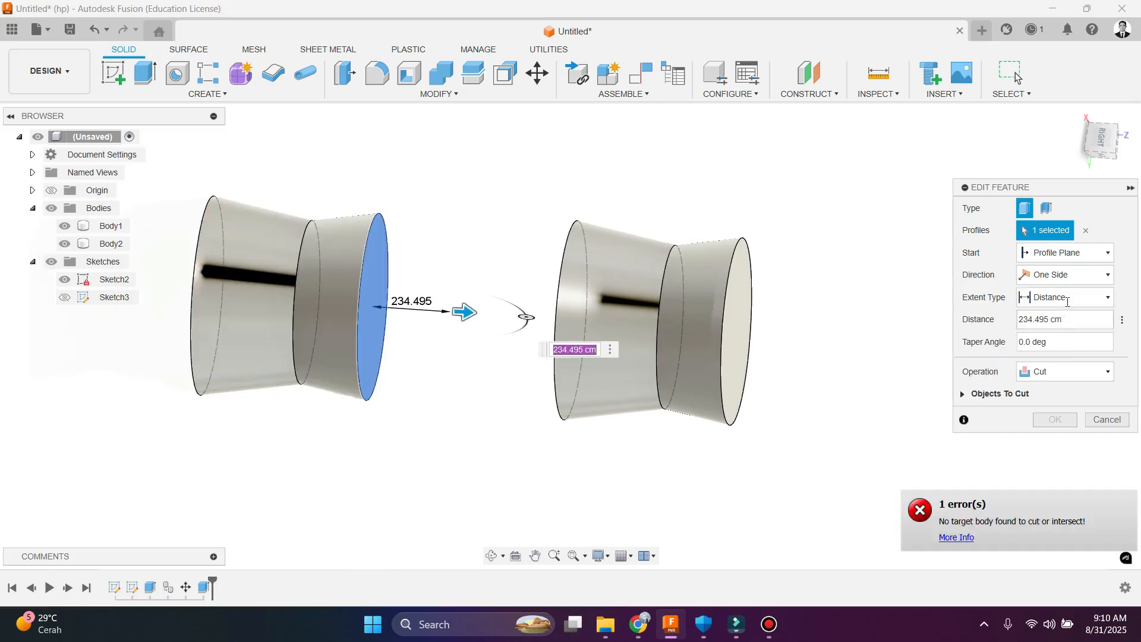
left_click(1068, 302)
left_click(1055, 330)
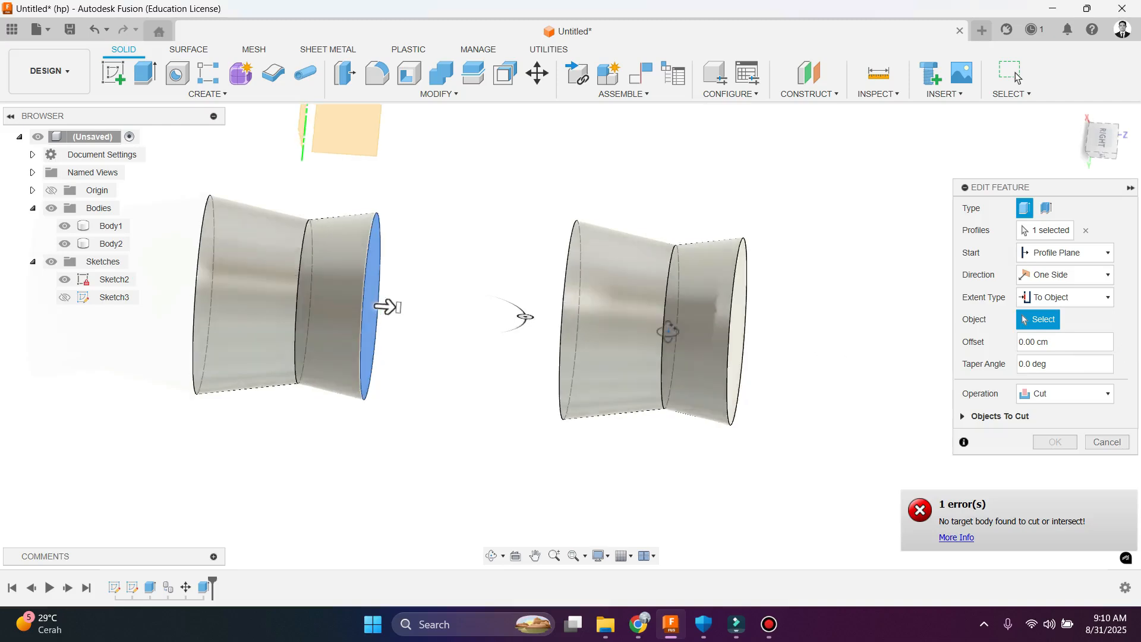
middle_click_drag(668, 332, 563, 293, "shift")
left_click(565, 297)
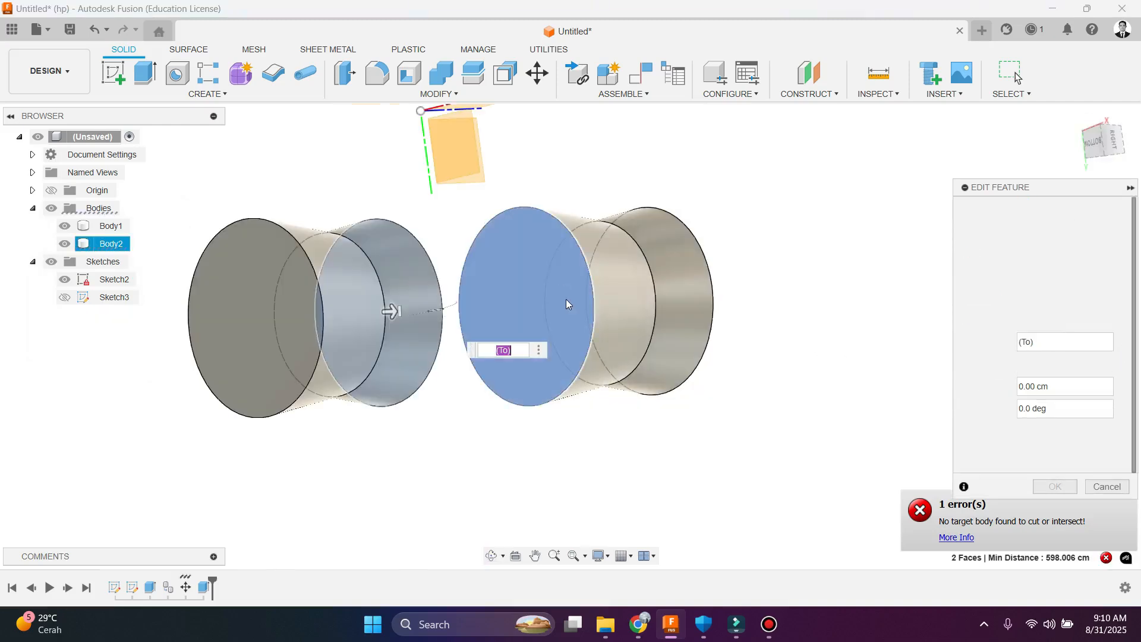
scroll(555, 344, "down", 3)
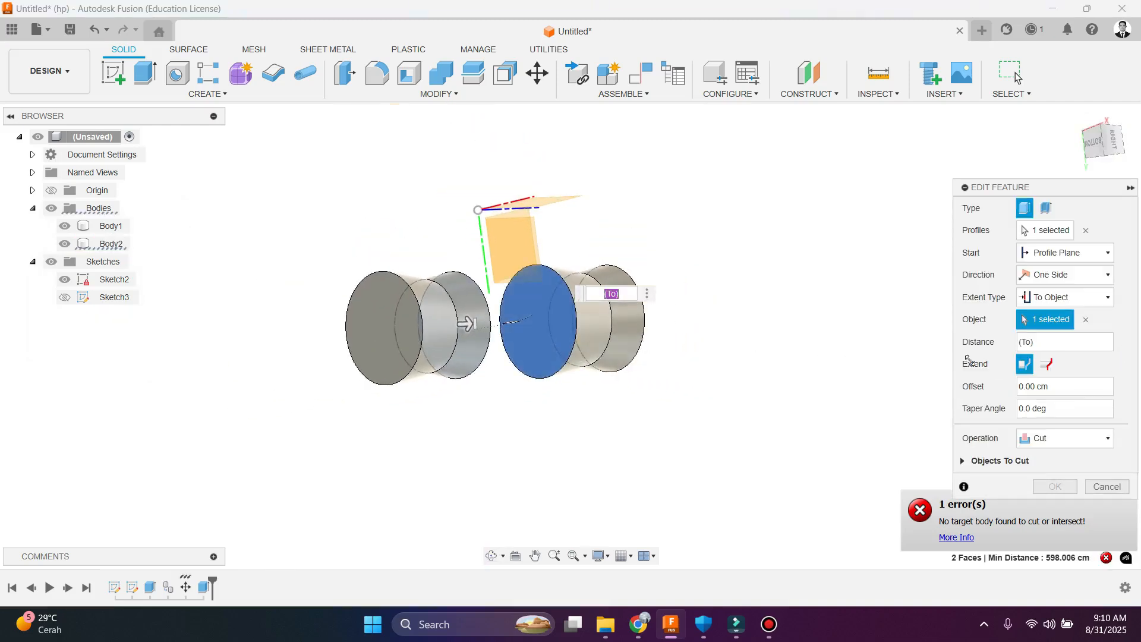
left_click(1048, 366)
left_click(1086, 320)
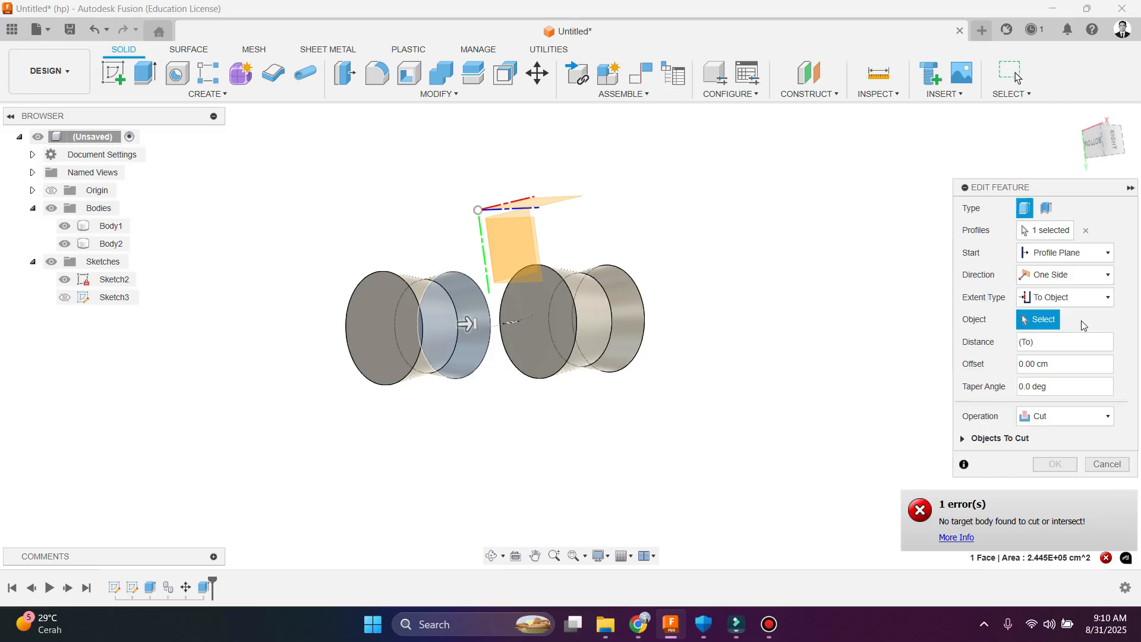
Step: Reselect the To Object extent type and change the extrusion's operation to New Body
left_click(1063, 299)
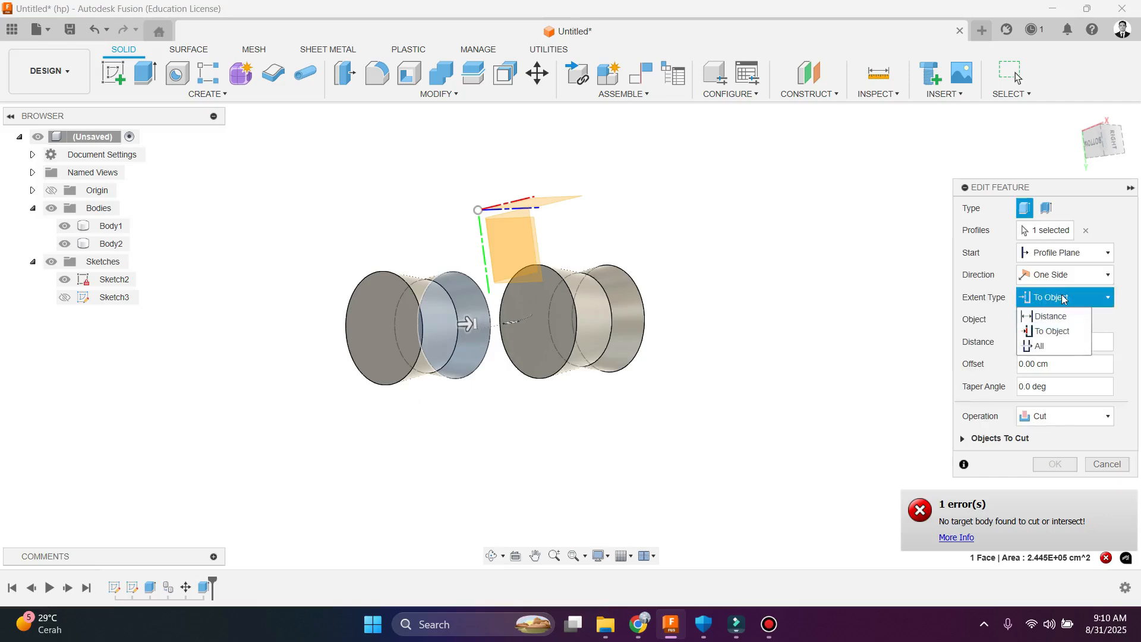
left_click(1067, 334)
left_click(1067, 417)
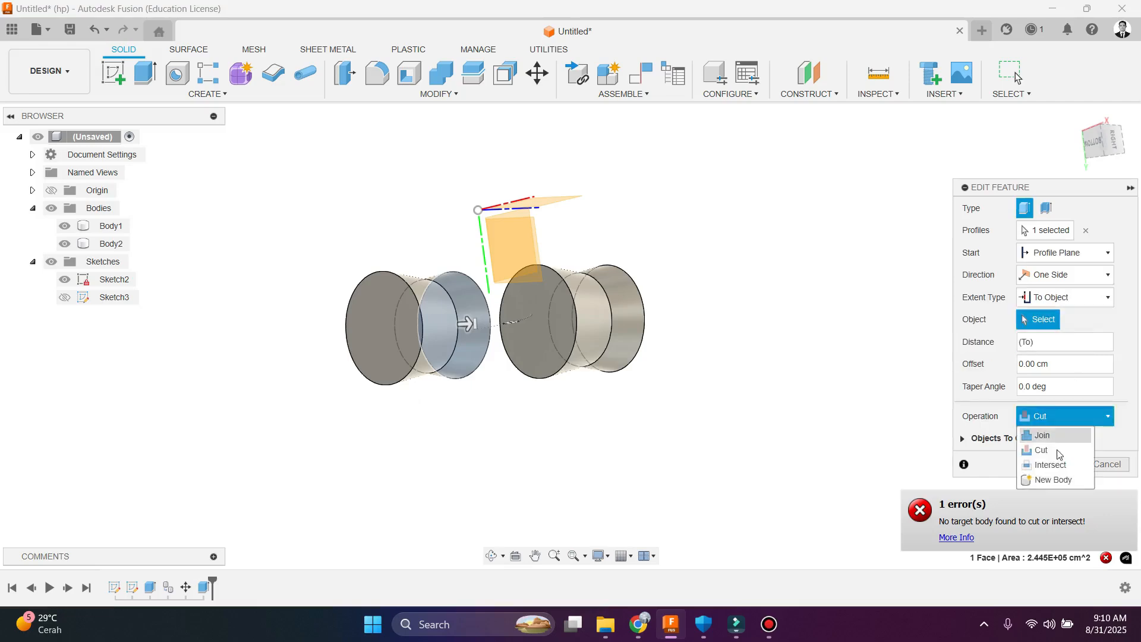
left_click(1060, 480)
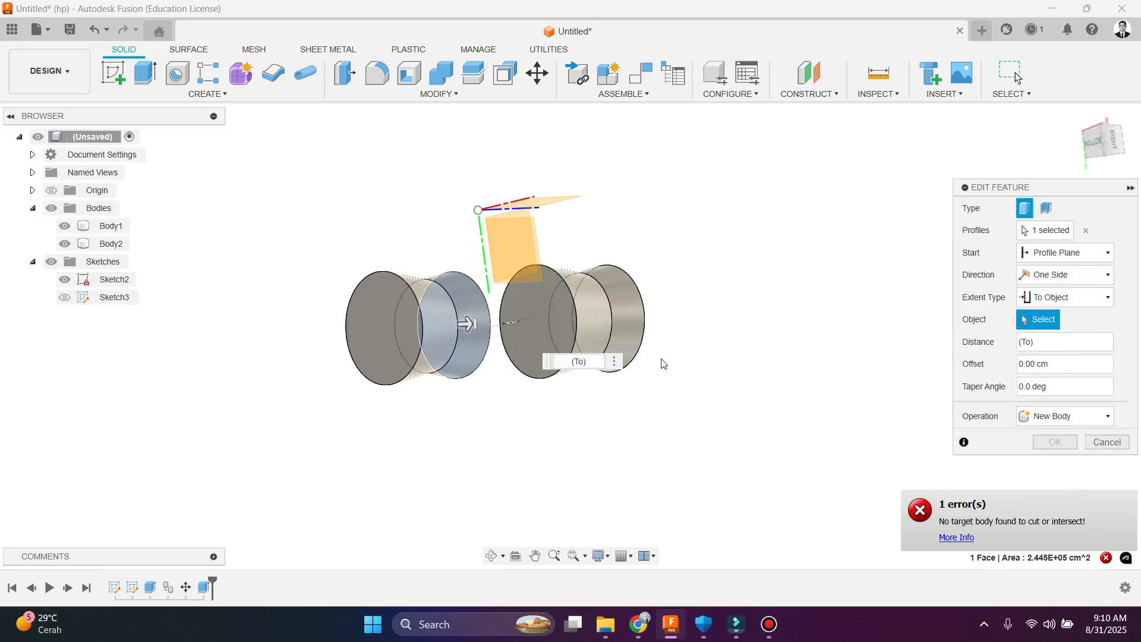
scroll(664, 364, "up", 3)
middle_click_drag(640, 382, 734, 373, "shift")
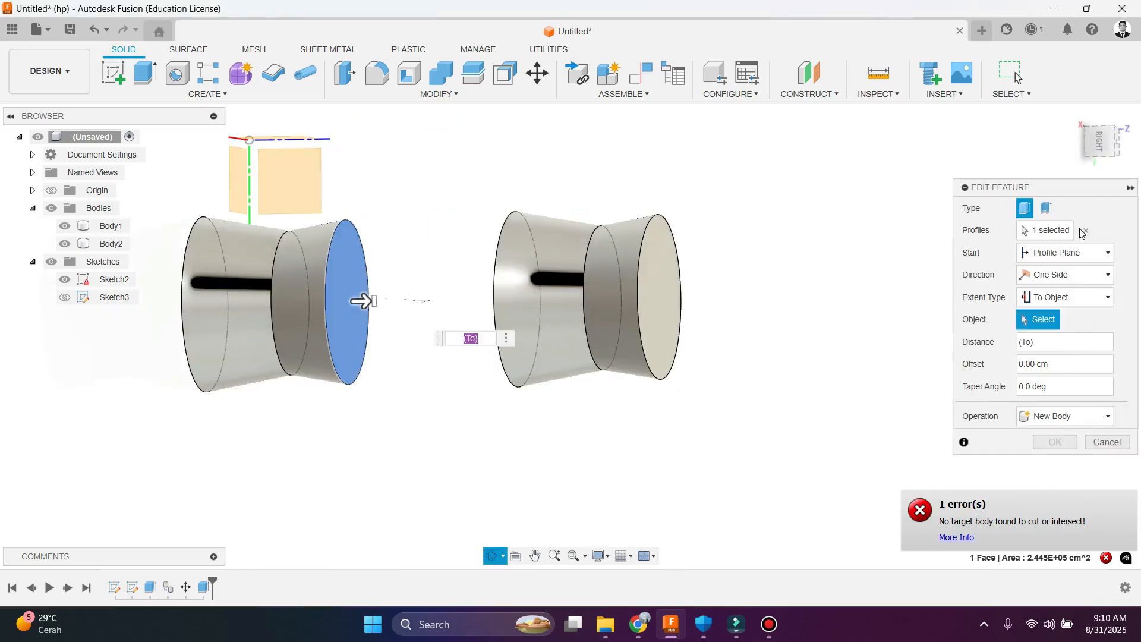
Step: Reselect the original body's end face as the profile and extrude it toward the copy with the Distance extent at 620 cm
left_click(1084, 232)
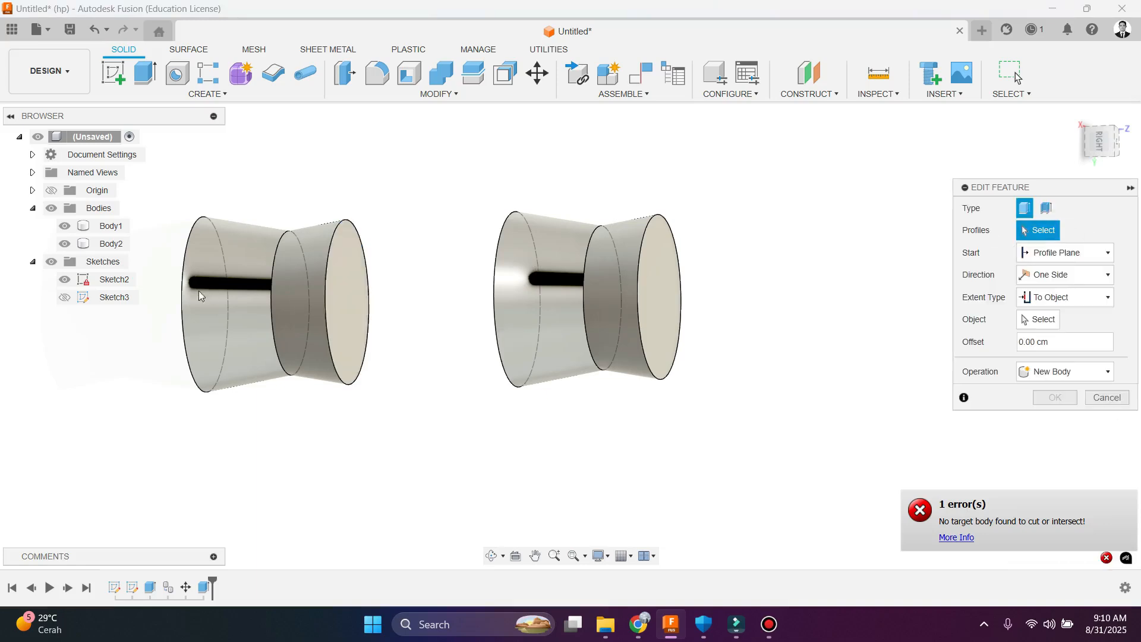
left_click(352, 295)
middle_click_drag(474, 387, 519, 408, "shift")
left_click(1042, 300)
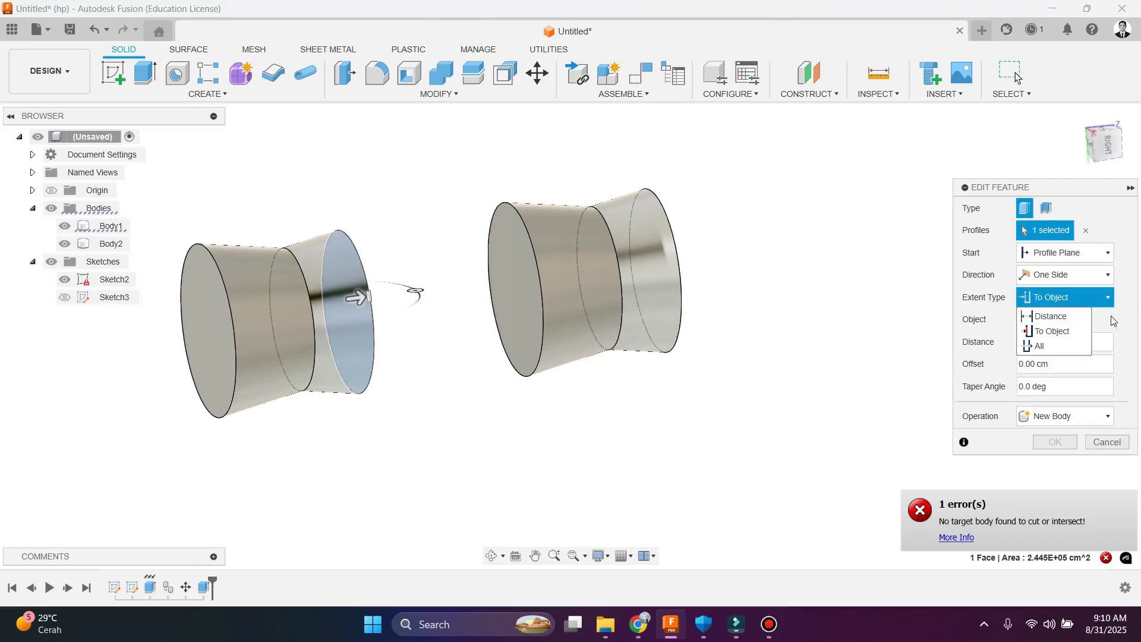
left_click(1050, 316)
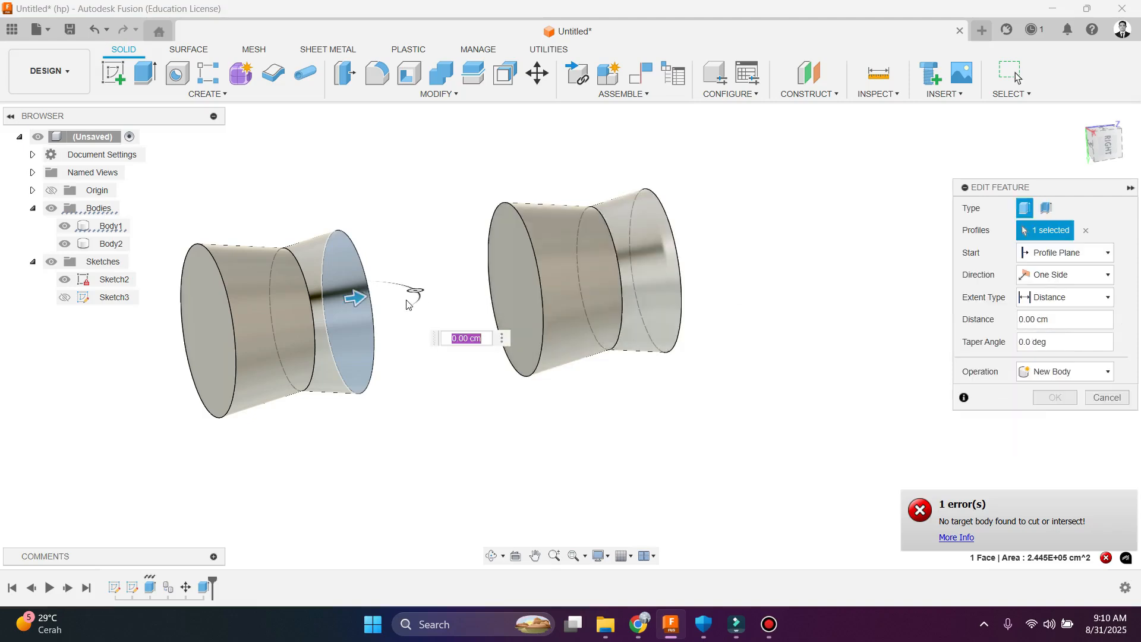
left_click_drag(358, 300, 507, 283)
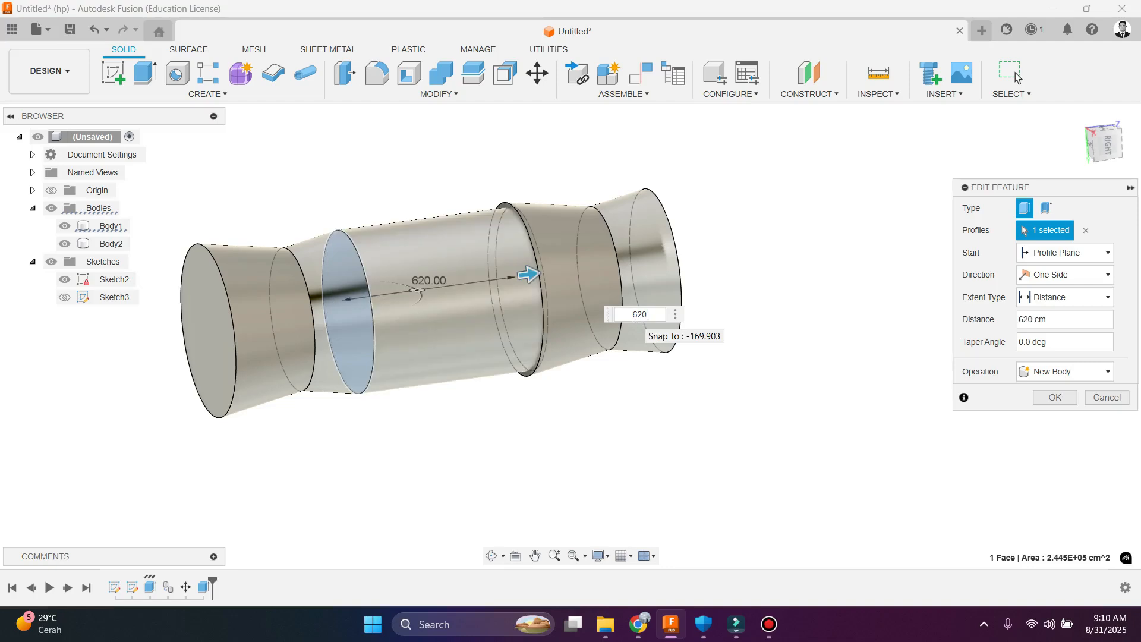
Step: Change the extrusion's operation to Cut and apply the edit
left_click(1100, 373)
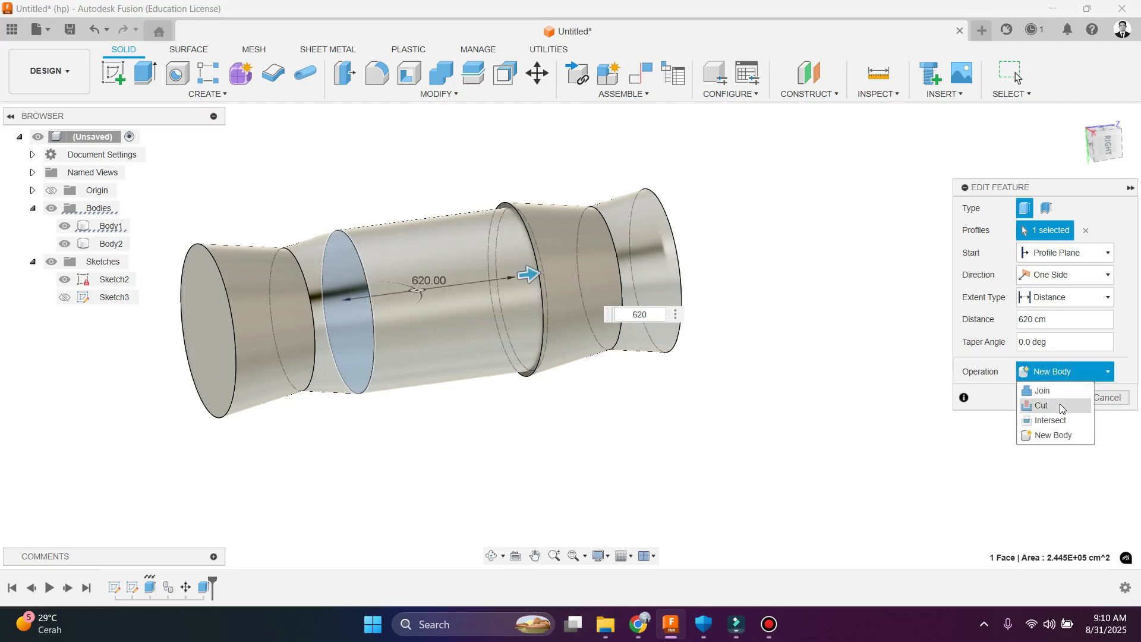
left_click(1062, 407)
left_click(1054, 420)
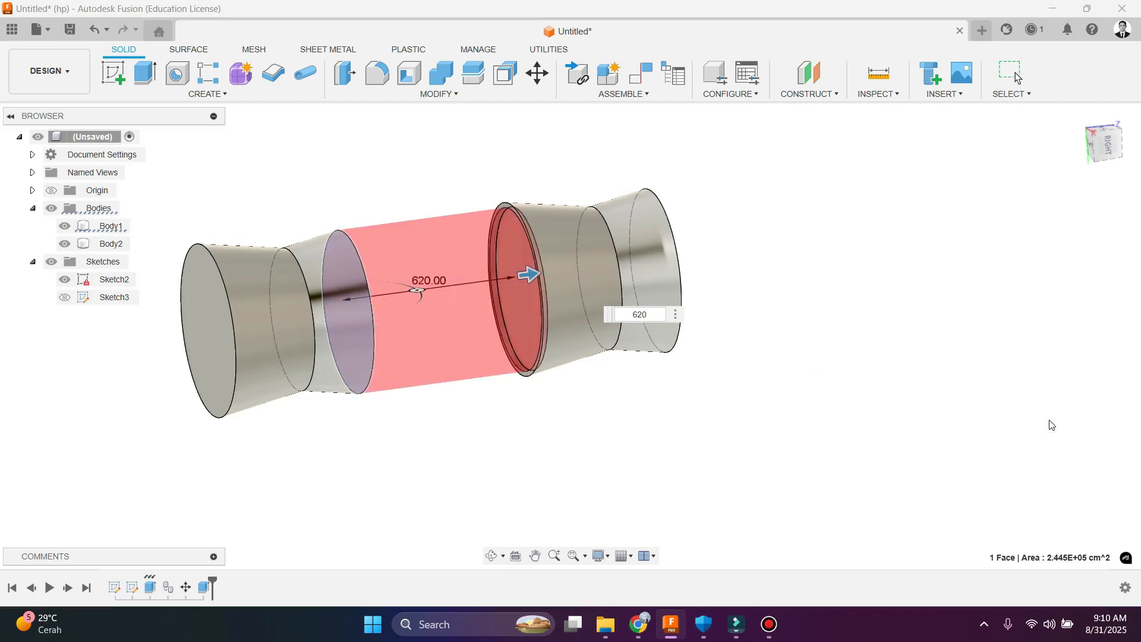
Step: Examine the cut made in the copy's end face and compare both bodies
scroll(481, 235, "up", 5)
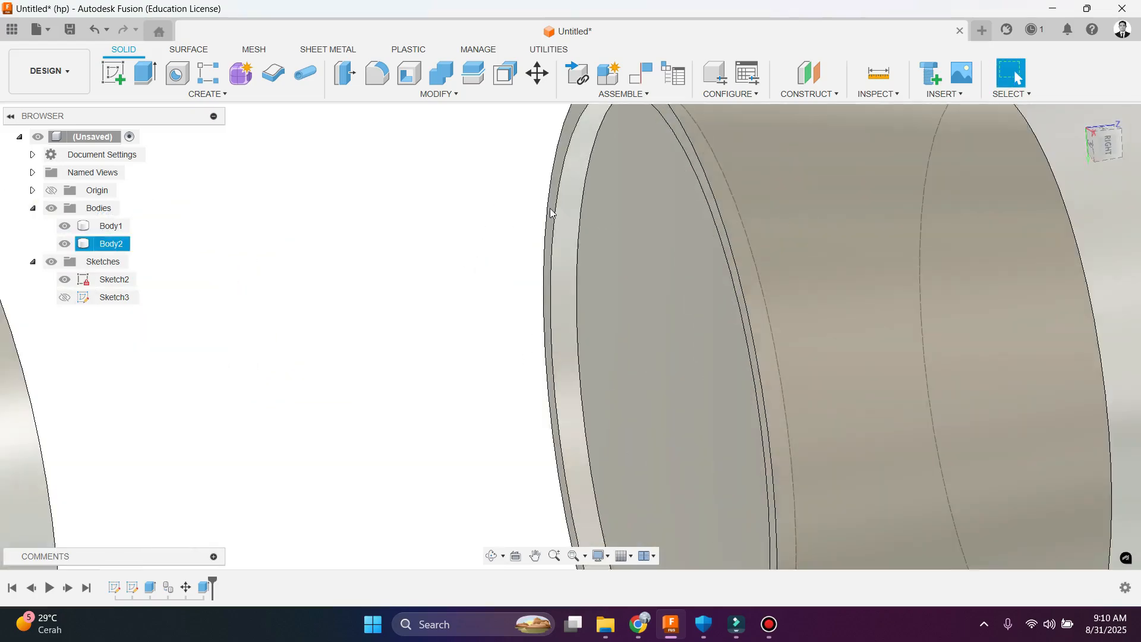
scroll(596, 323, "up", 3)
scroll(595, 322, "down", 6)
scroll(505, 331, "down", 3)
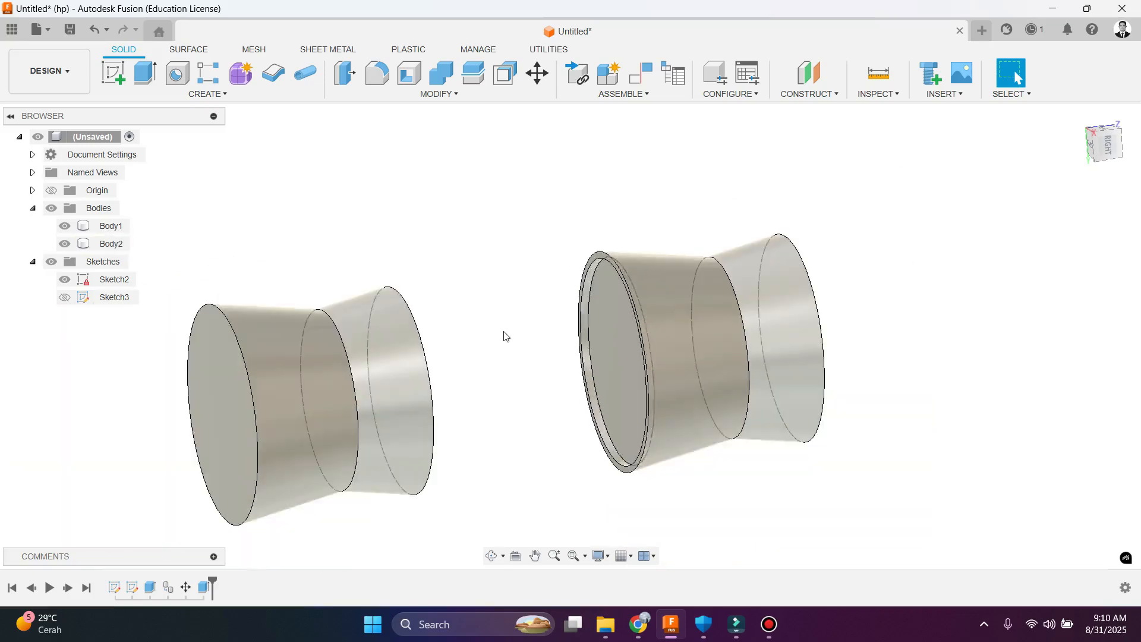
scroll(500, 331, "up", 1)
scroll(501, 329, "down", 2)
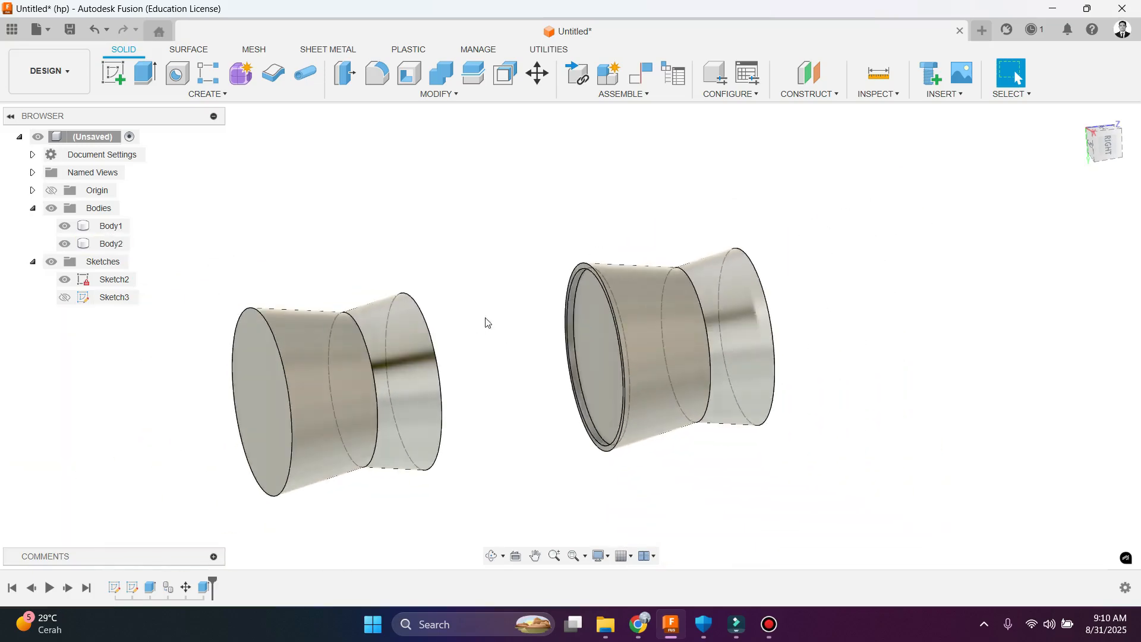
scroll(368, 284, "down", 3)
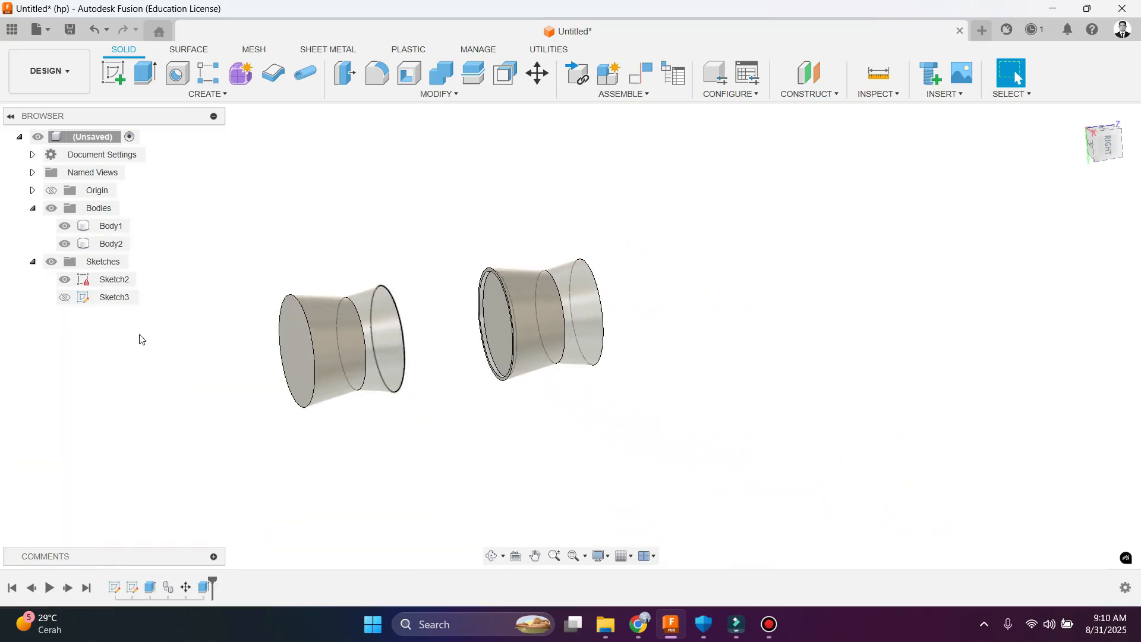
Step: Show Sketch3 and extrude its large irregular polygon profile by about -1187 cm
left_click(65, 298)
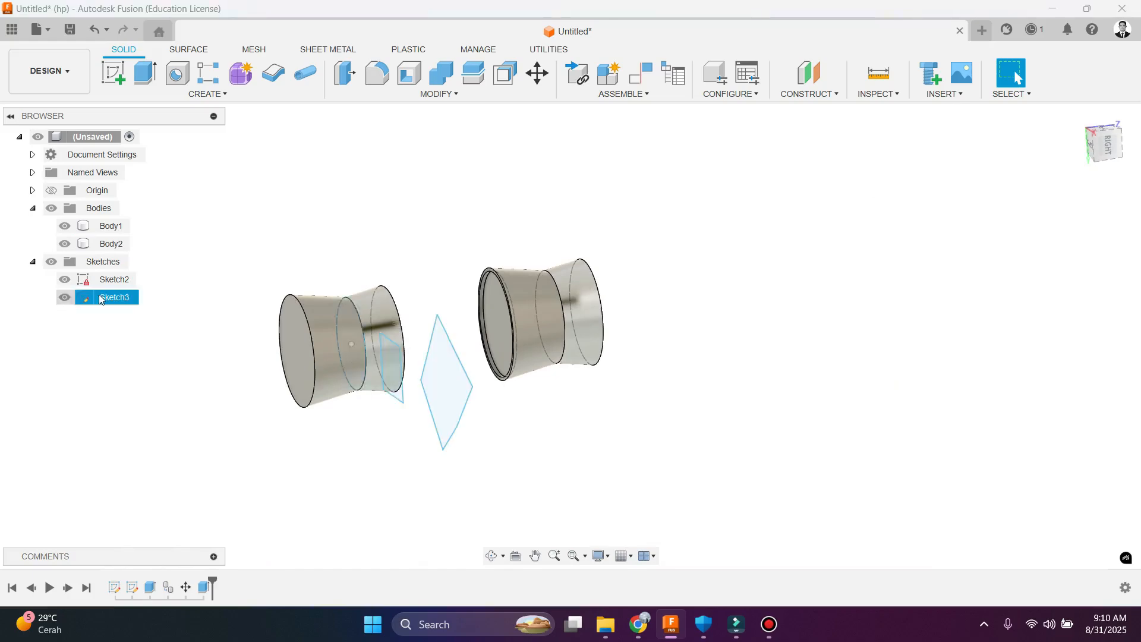
scroll(390, 309, "down", 3)
mouse_move(492, 299)
middle_mouse_down("shift")
mouse_move(525, 236)
mouse_move(497, 362)
middle_mouse_up("shift")
scroll(497, 362, "up", 3)
key("e")
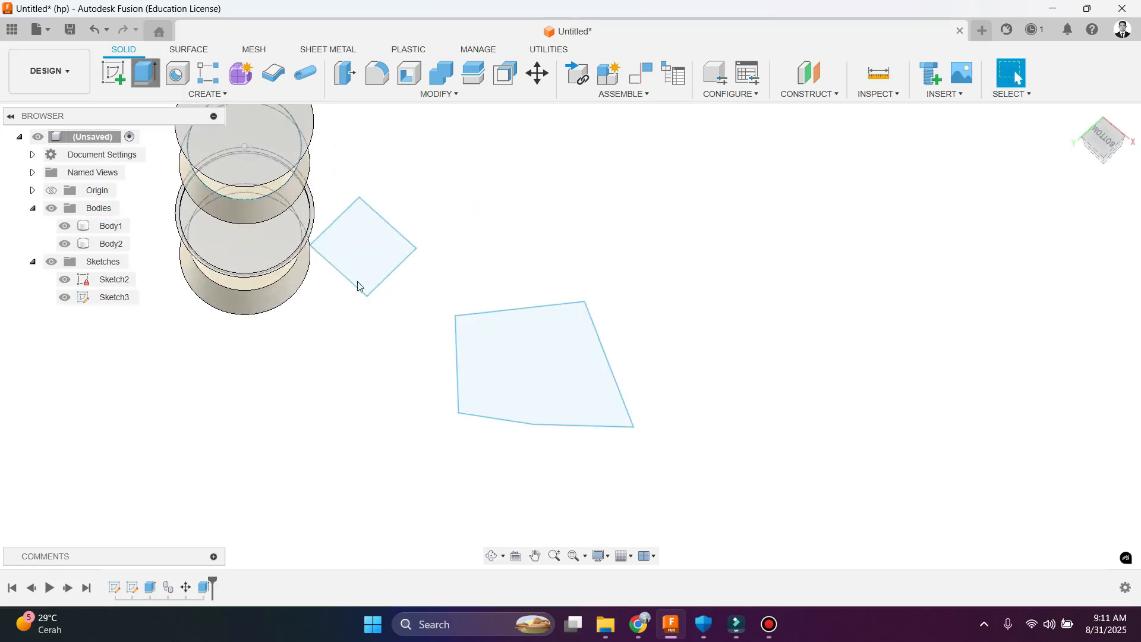
left_click(492, 352)
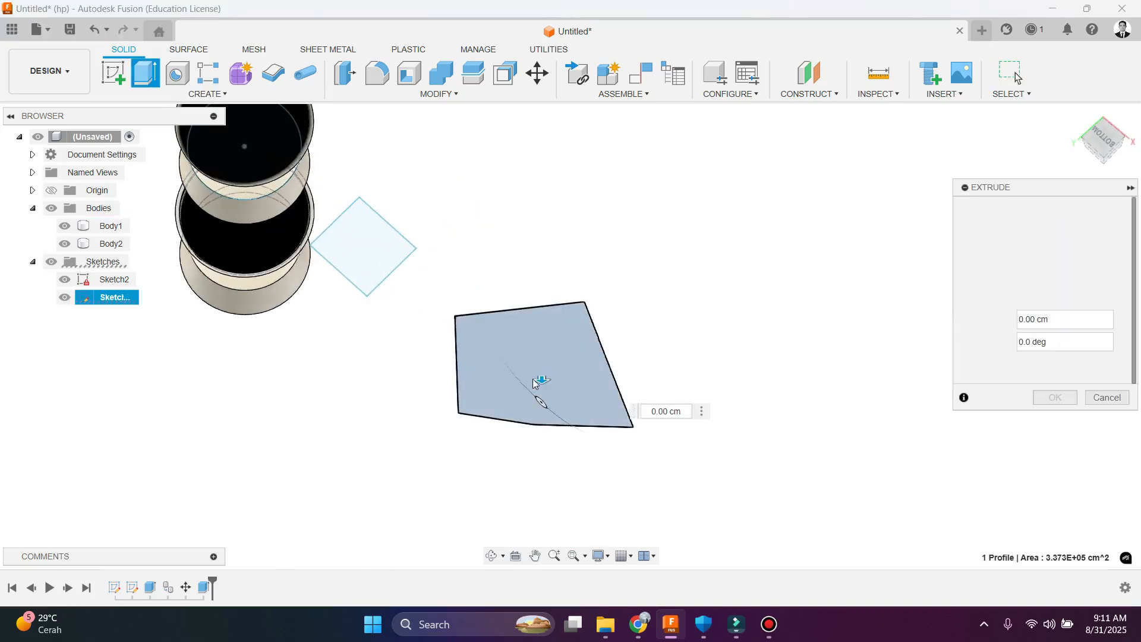
left_click_drag(542, 375, 569, 278)
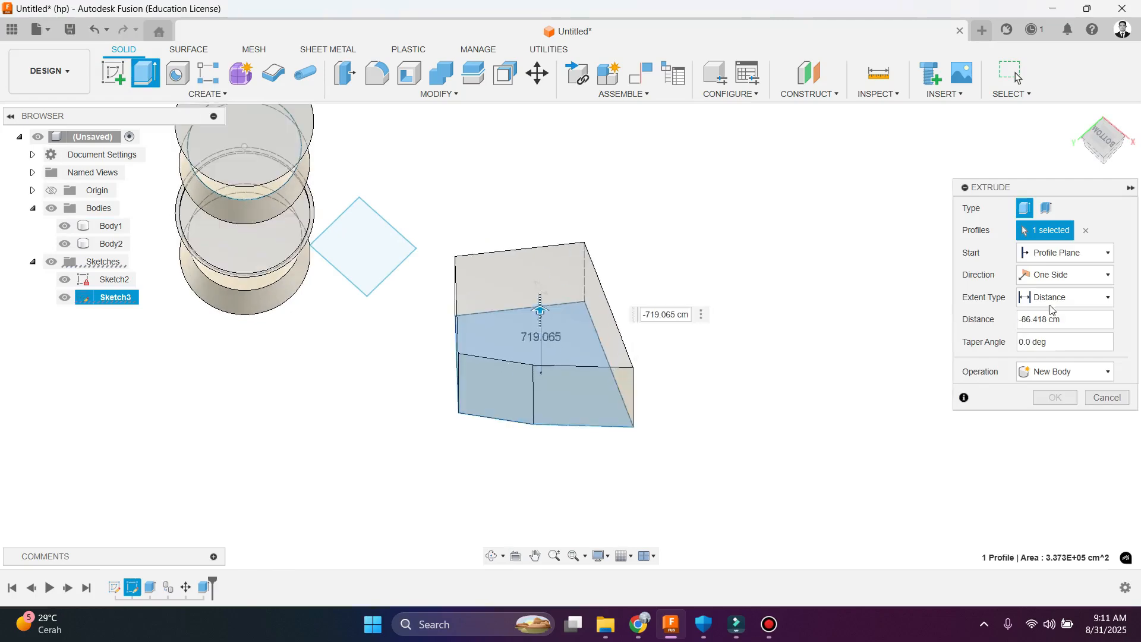
Step: Set the polygon extrusion's direction to Symmetric and create it as a new body
left_click(1054, 279)
left_click(1056, 325)
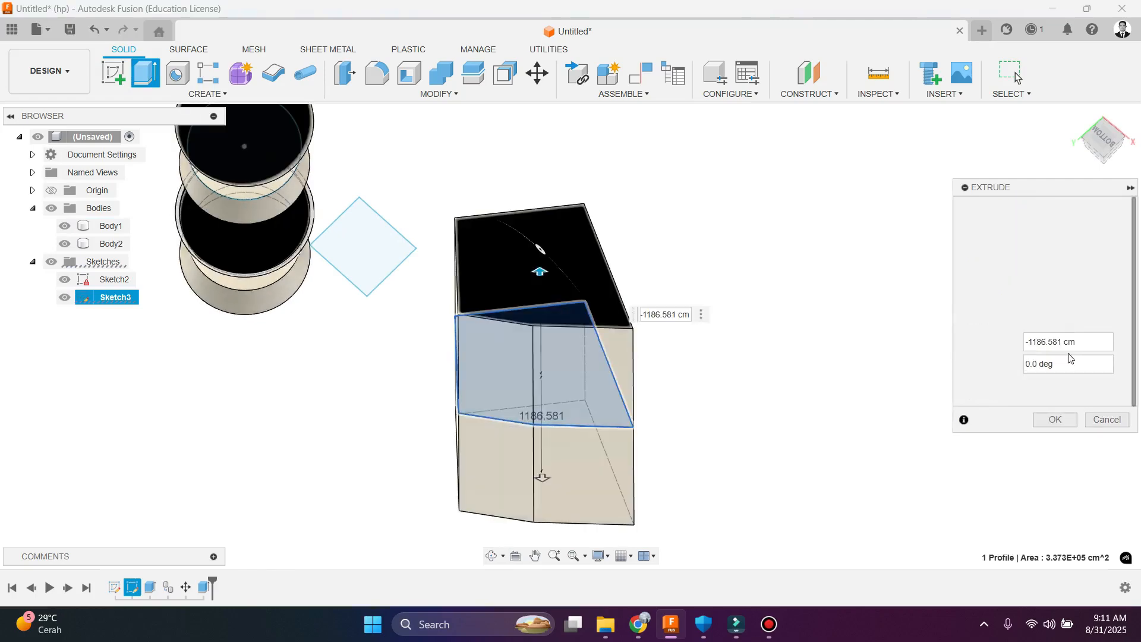
left_click(1053, 420)
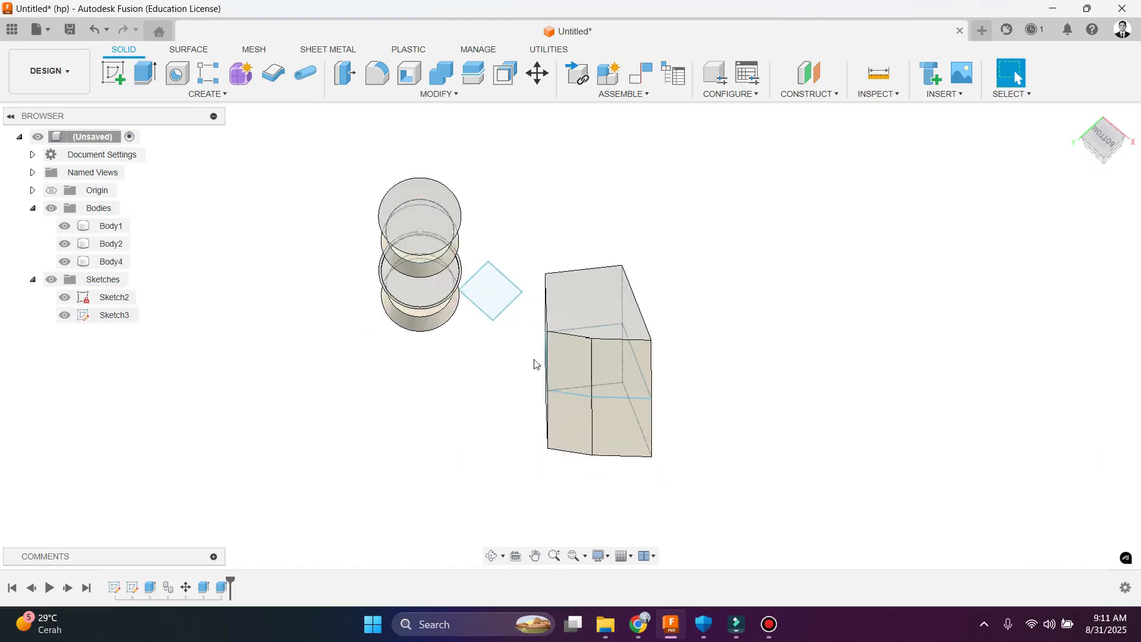
middle_click_drag(535, 361, 508, 334, "shift")
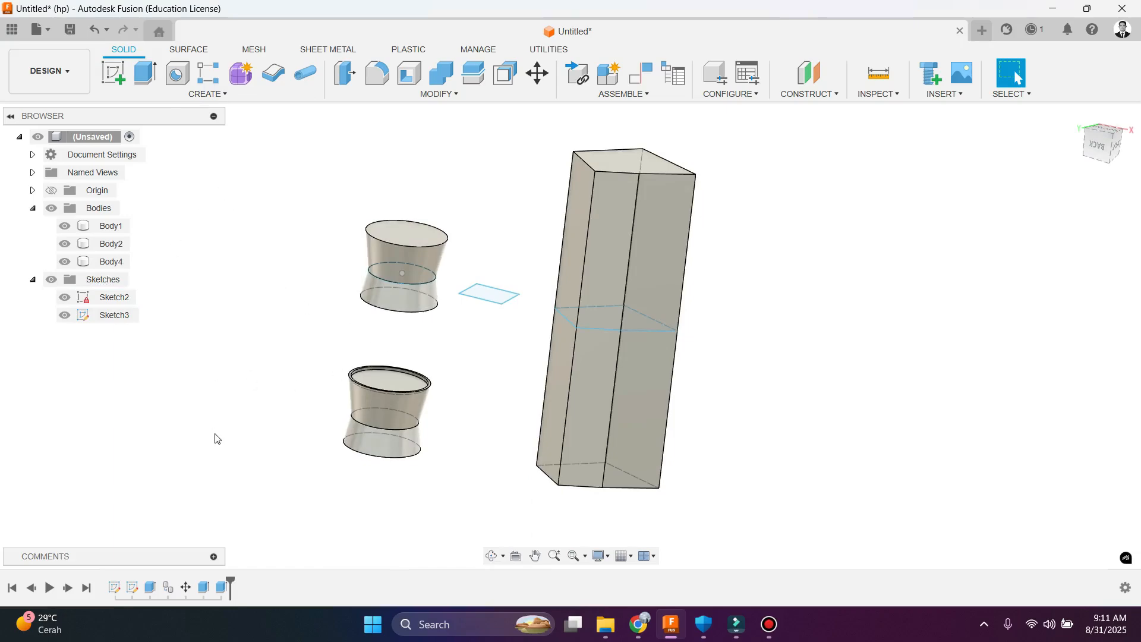
left_click(197, 94)
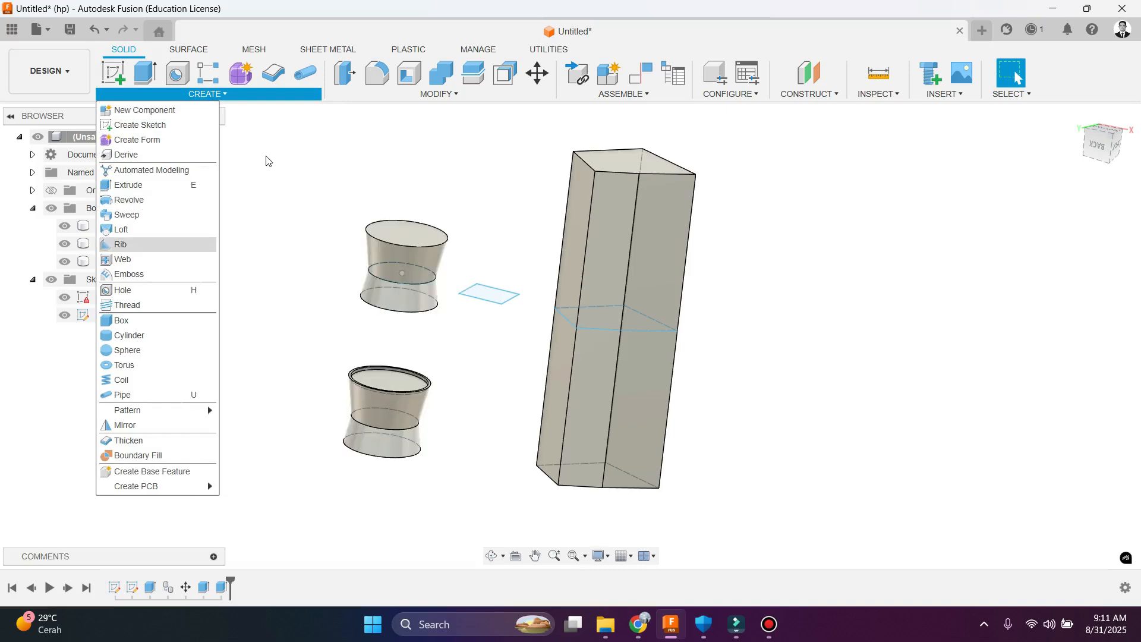
scroll(346, 330, "down", 3)
scroll(385, 347, "up", 5)
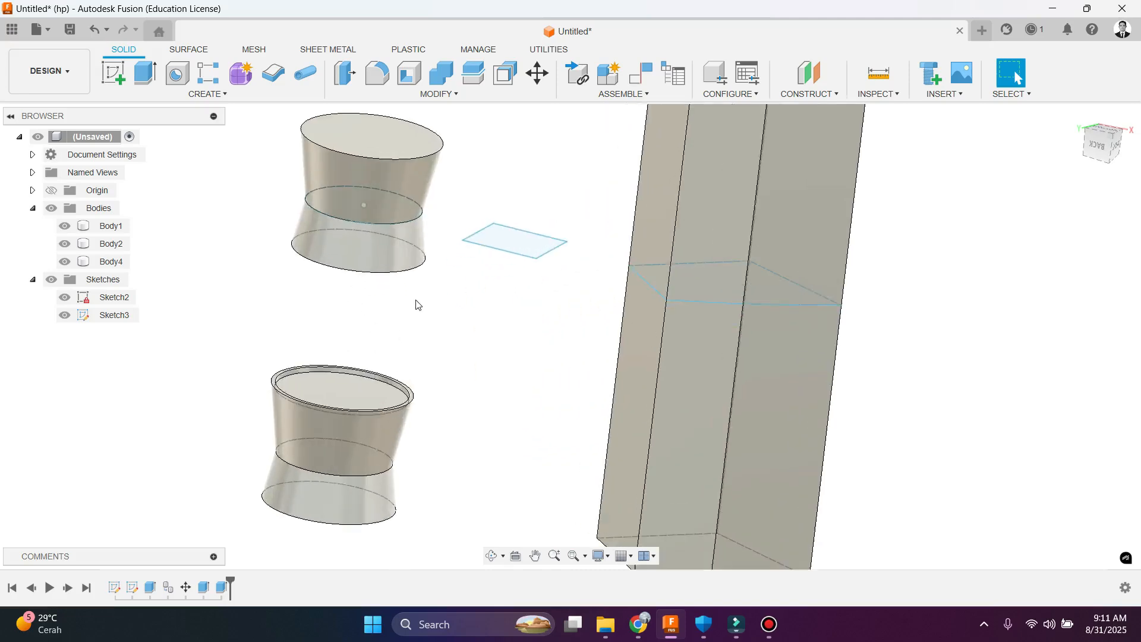
scroll(416, 302, "down", 3)
middle_click_drag(444, 326, 432, 385, "shift")
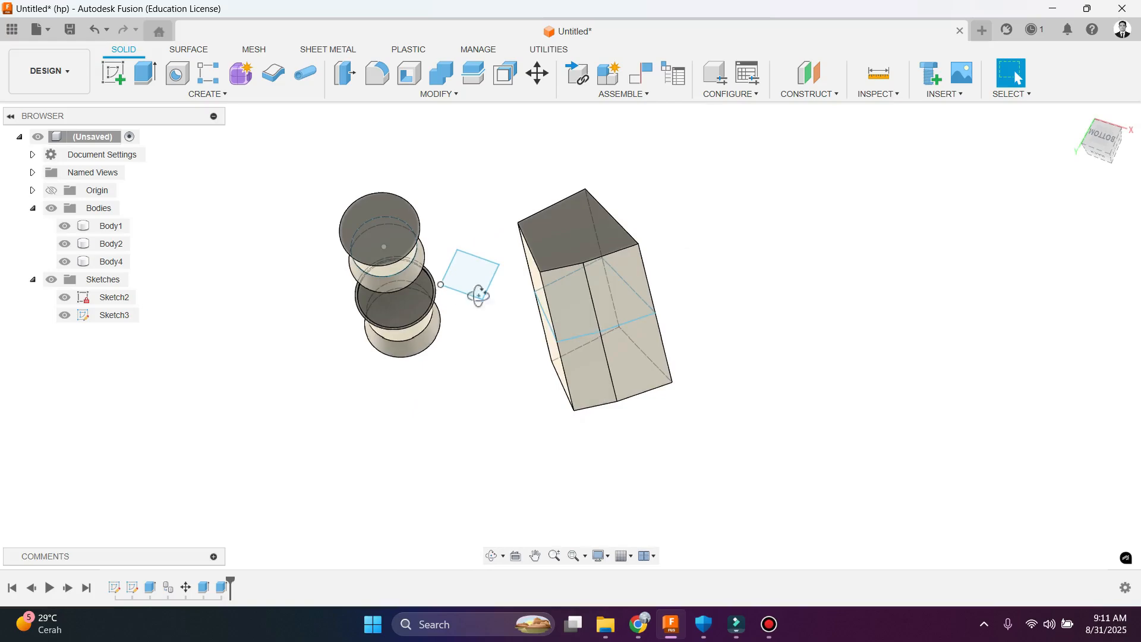
middle_click_drag(474, 293, 200, 335, "shift")
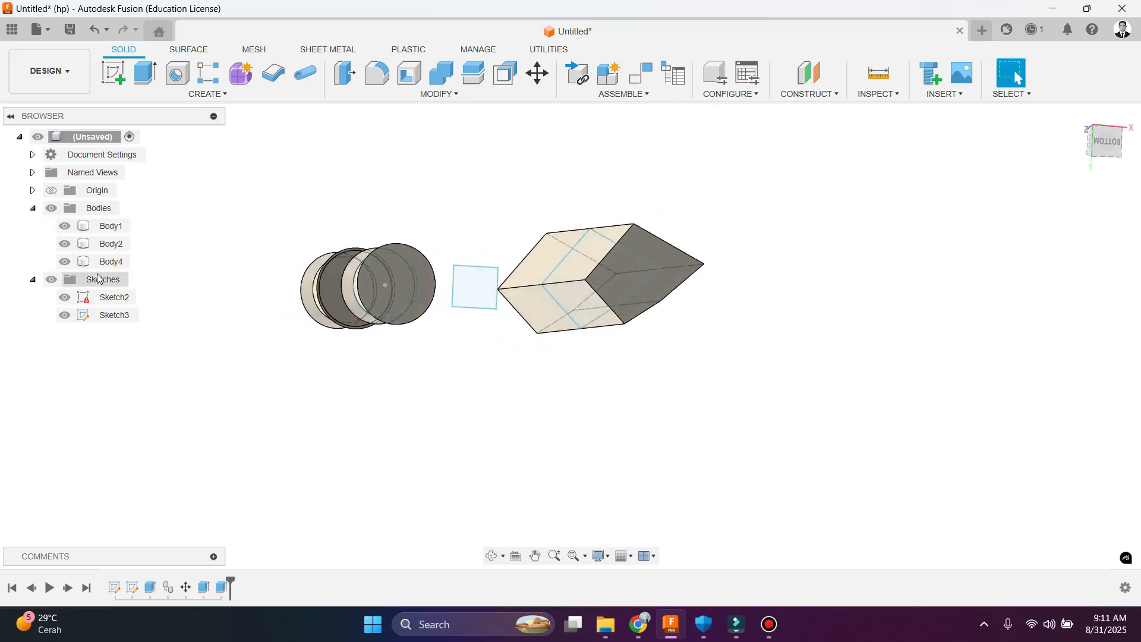
Step: Delete Sketch3 from the design
left_click(107, 321)
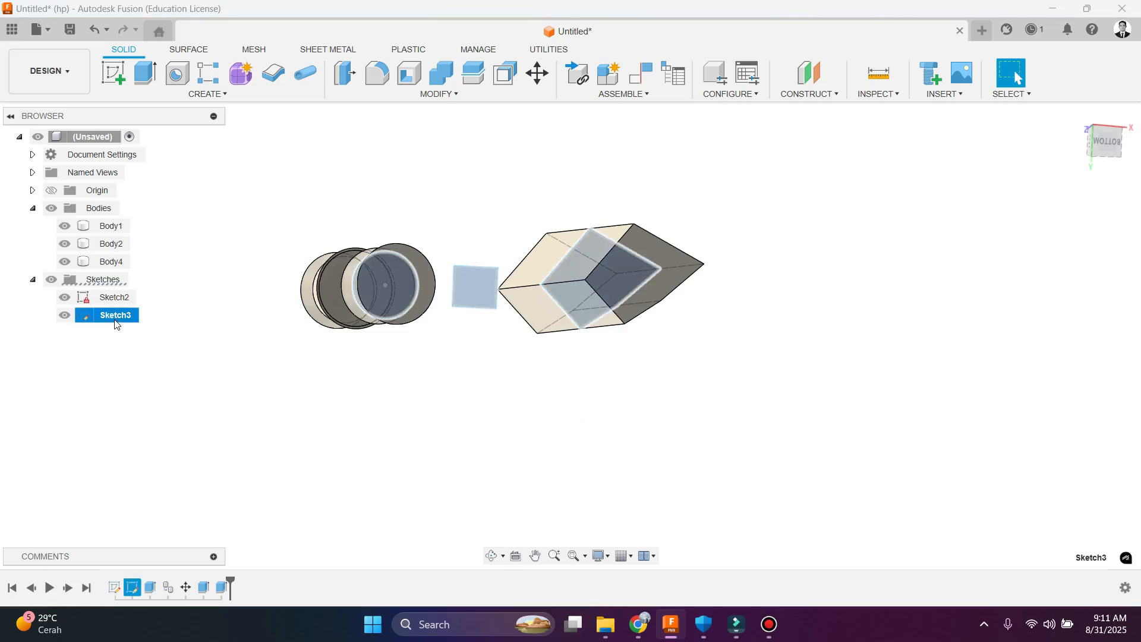
double_click(94, 319)
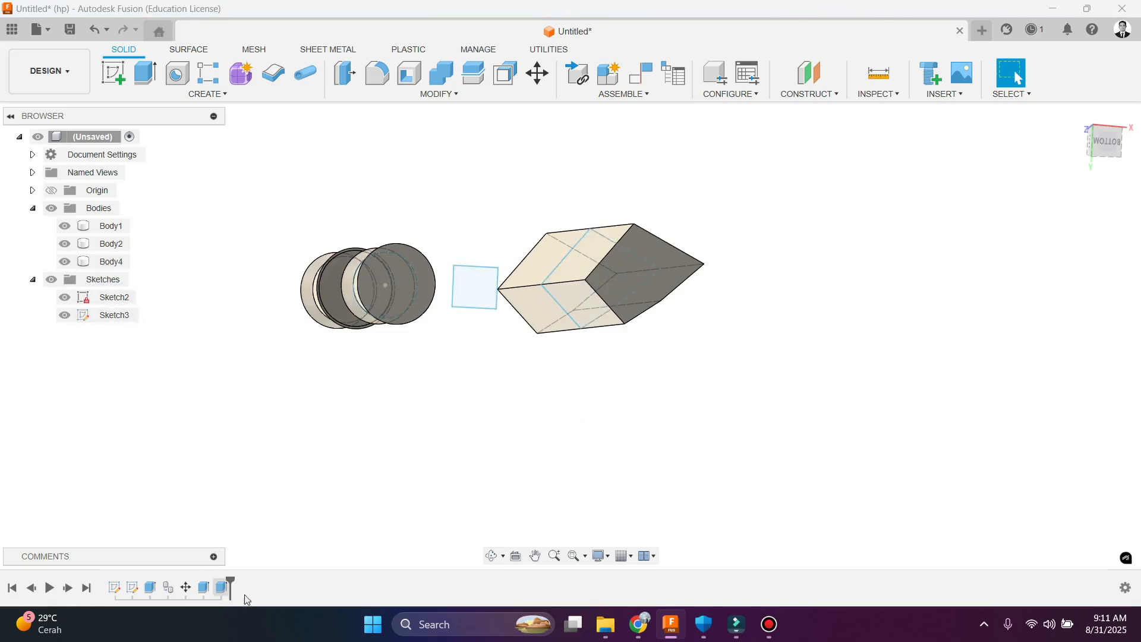
left_click(107, 317)
left_click(107, 317)
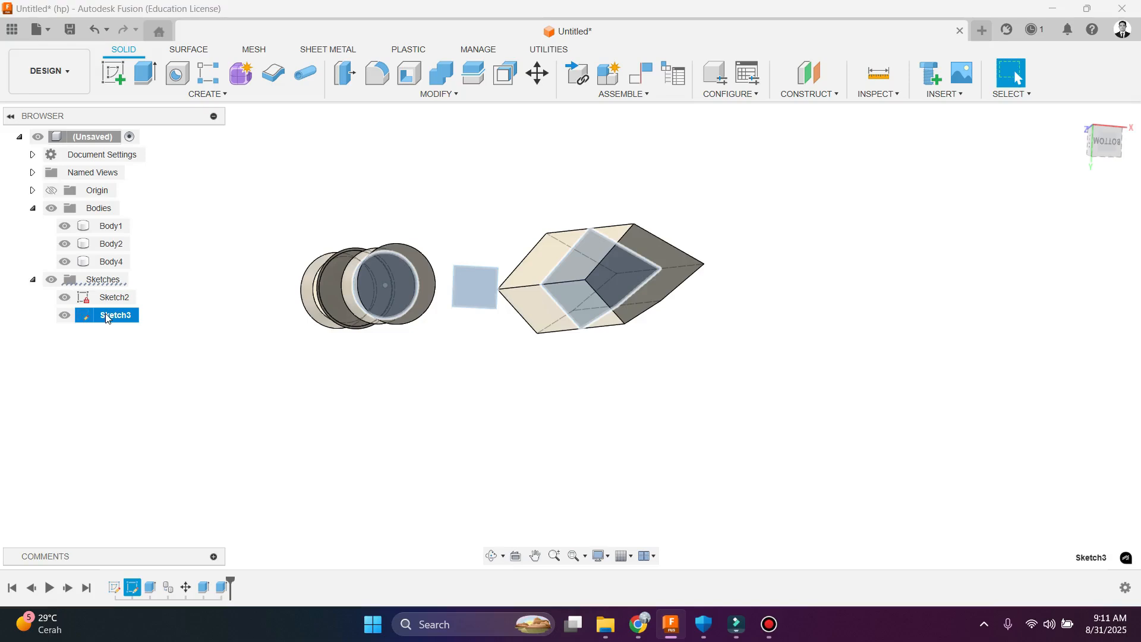
key("Delete")
left_click(661, 353)
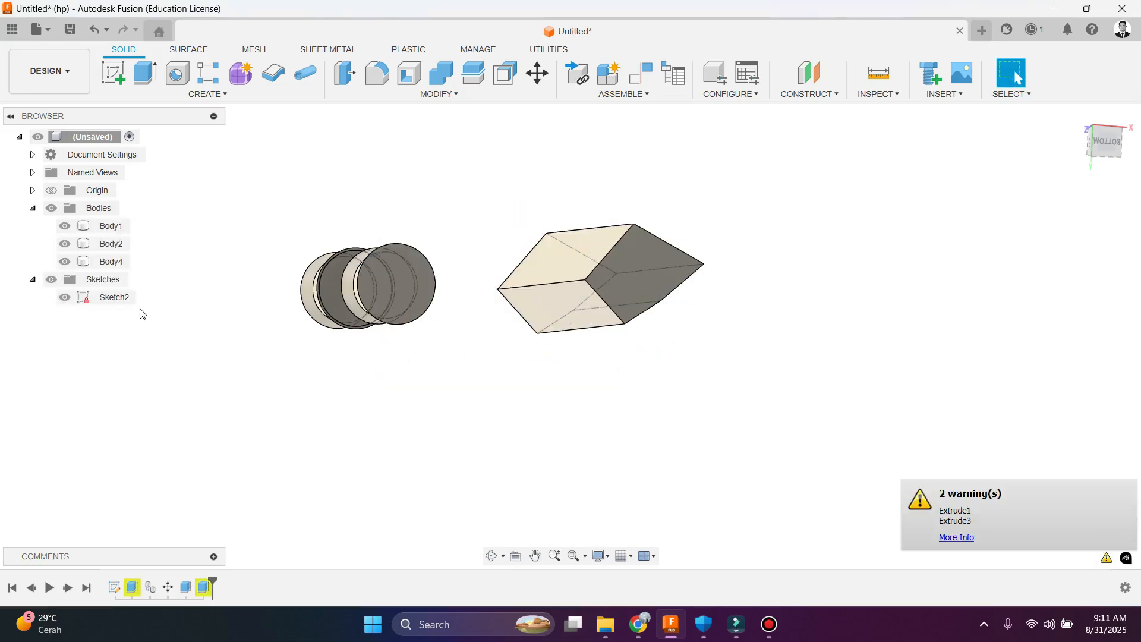
Step: Start a sketch on the XY plane and draw a vertical line about 1004 cm long between the round bodies and the prism
left_click(115, 303)
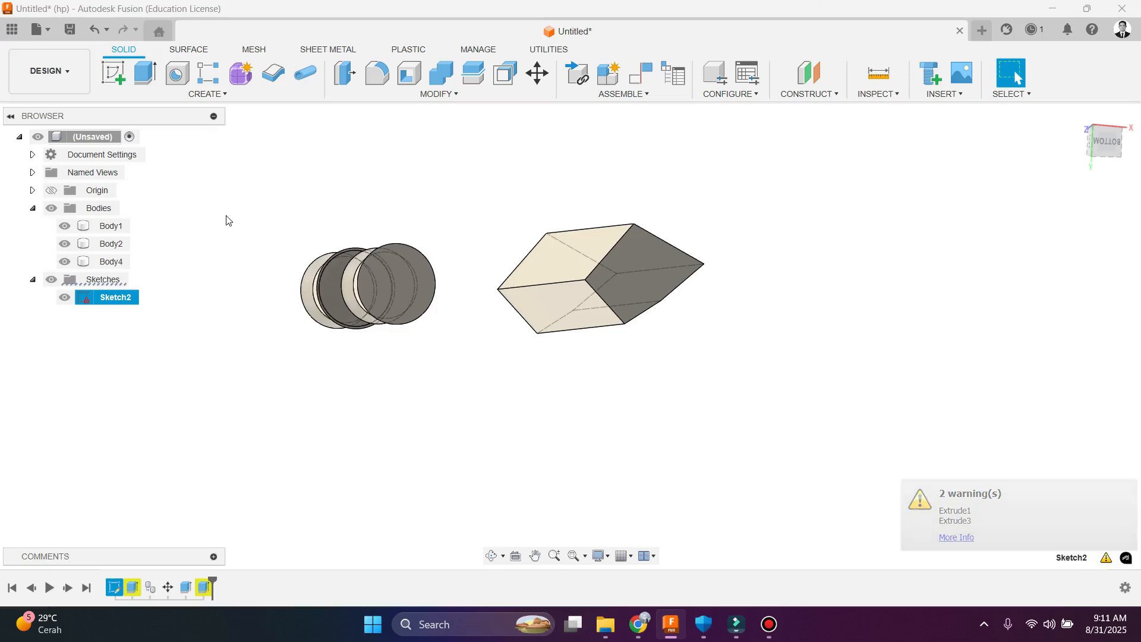
left_click(112, 76)
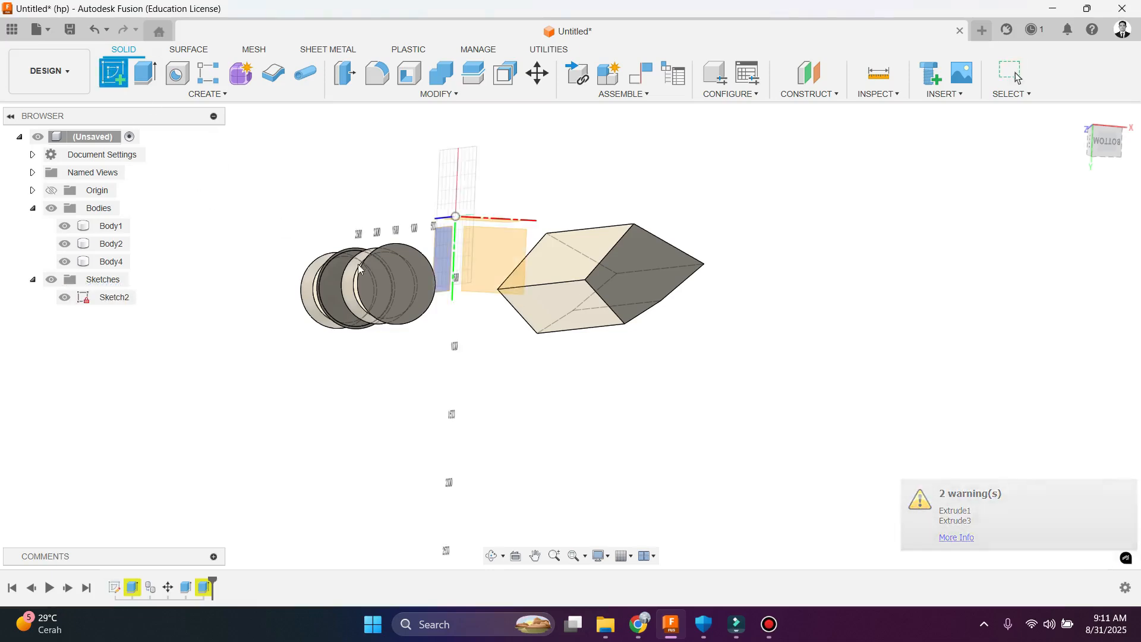
left_click(492, 248)
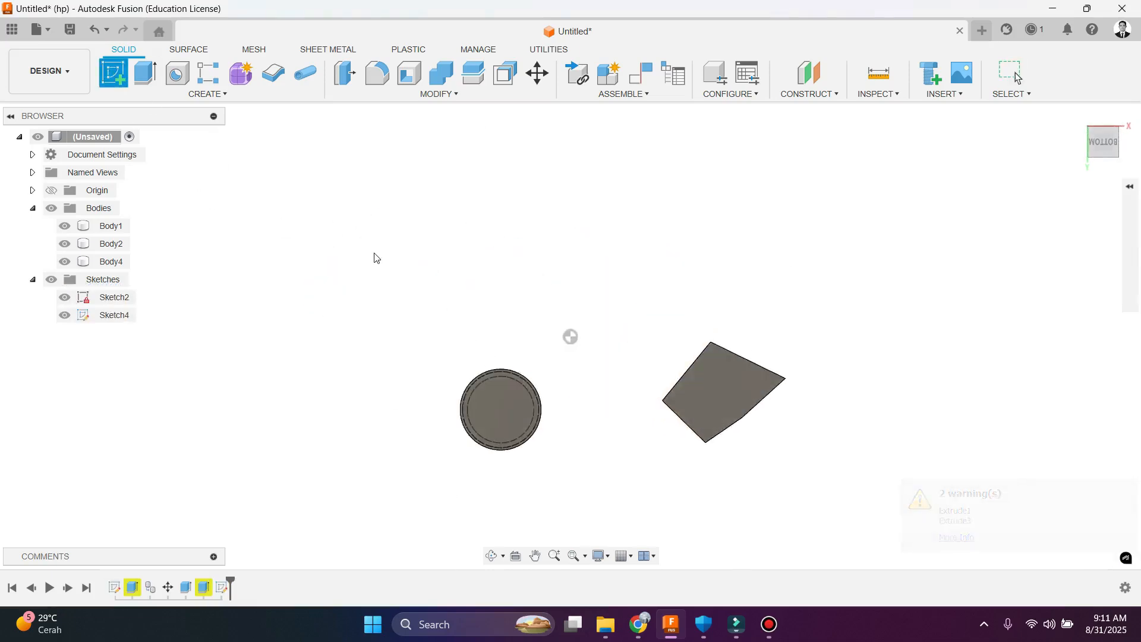
scroll(415, 303, "up", 3)
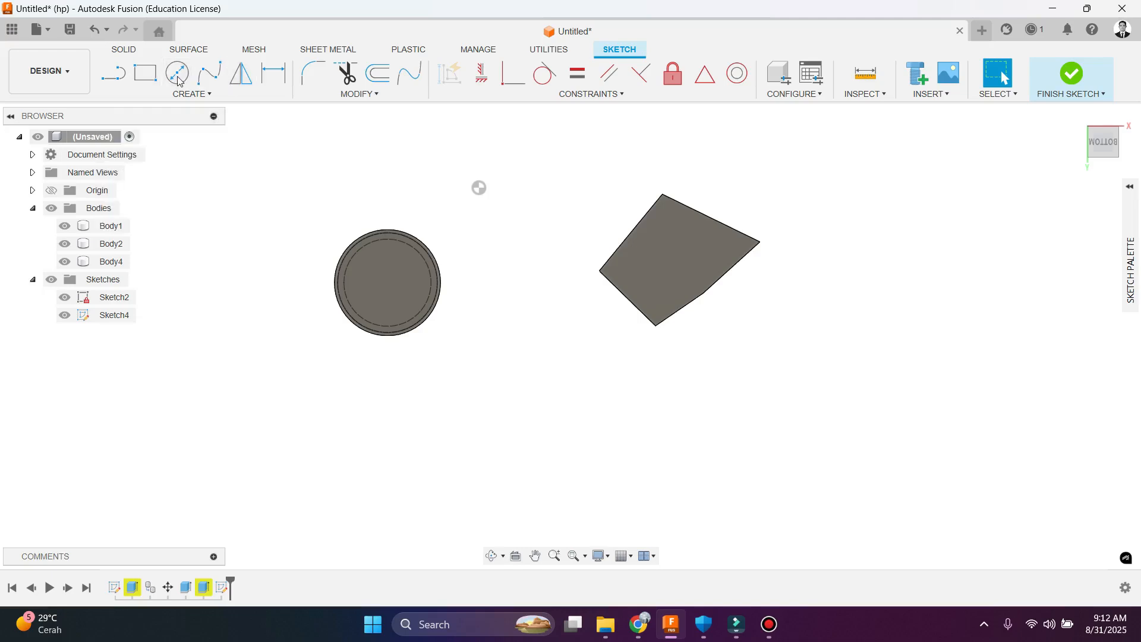
left_click(113, 73)
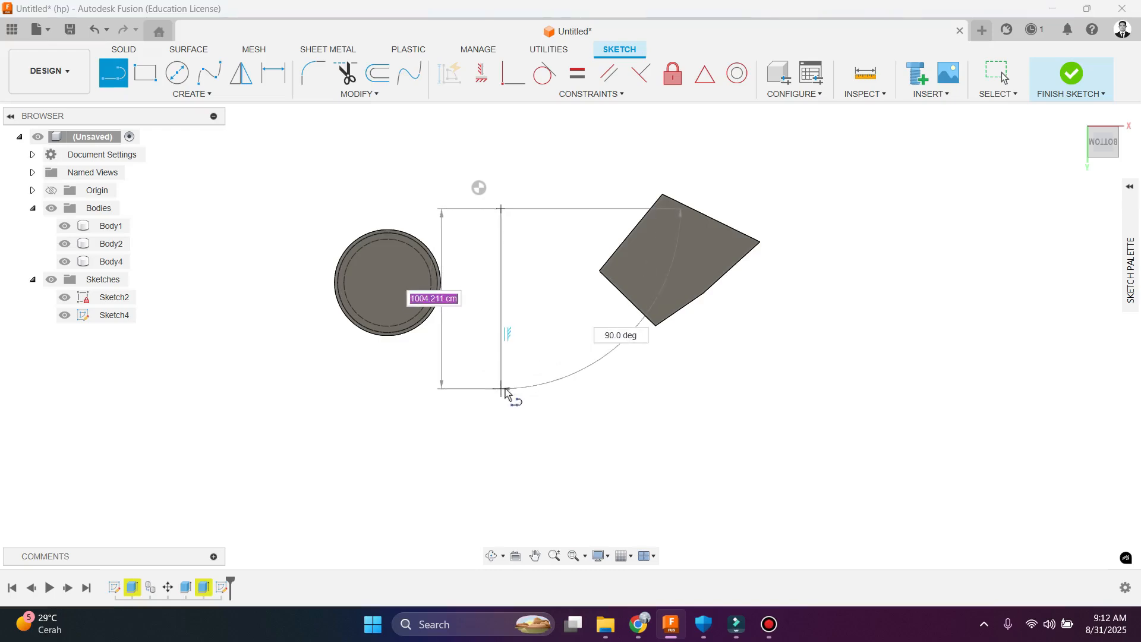
left_click(504, 389)
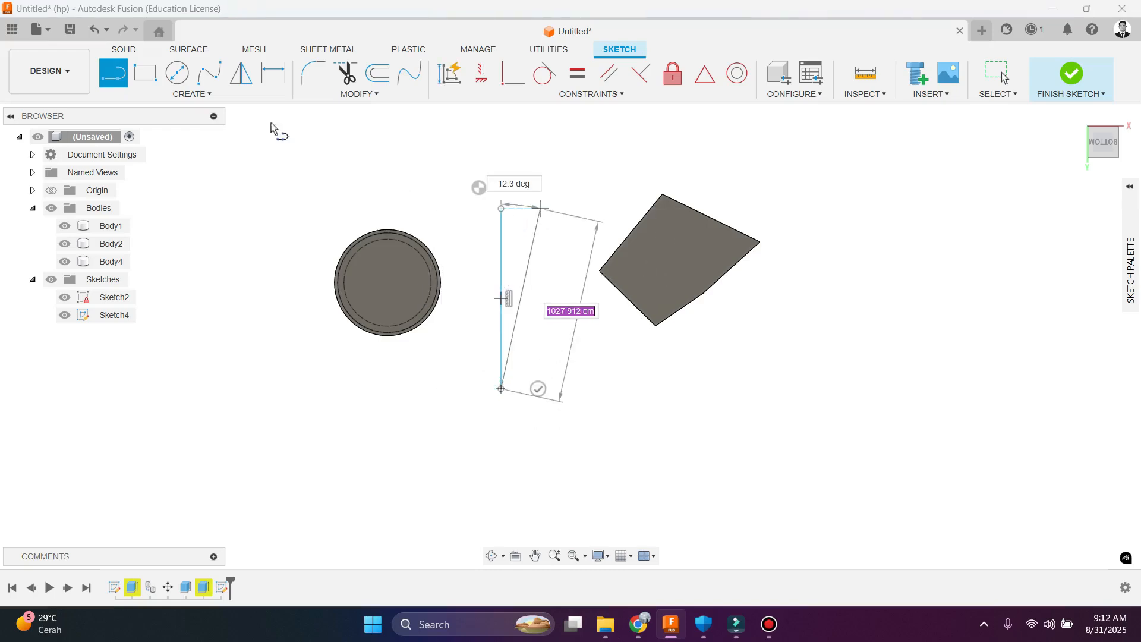
Step: Close the profile with a wavy fit-point spline from the line's upper end through three points to its lower end
left_click(209, 74)
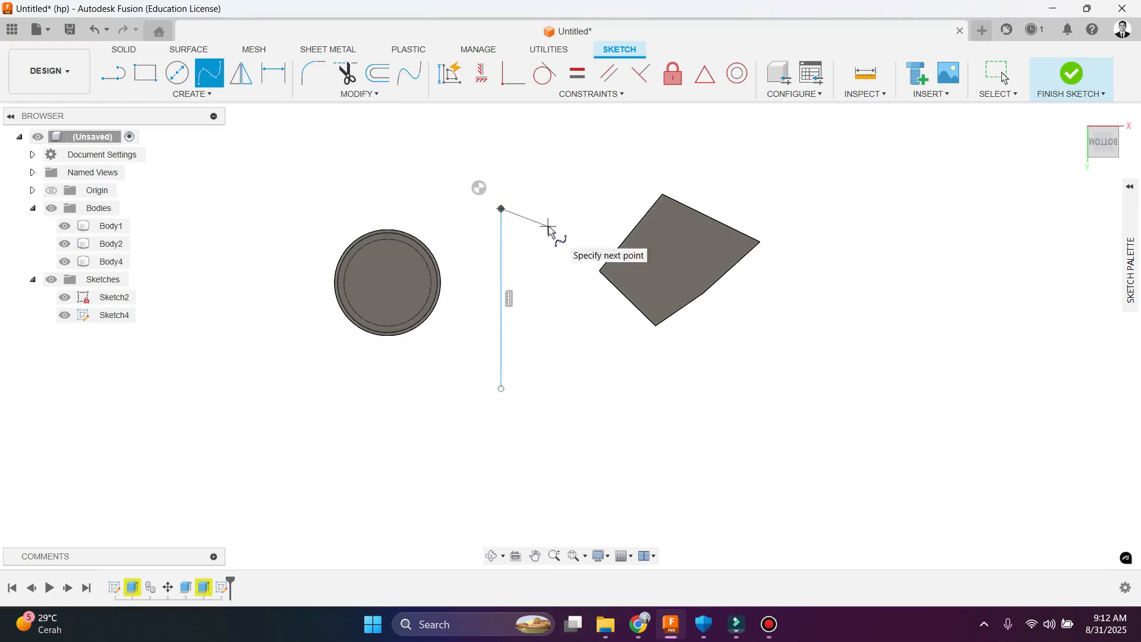
left_click(536, 299)
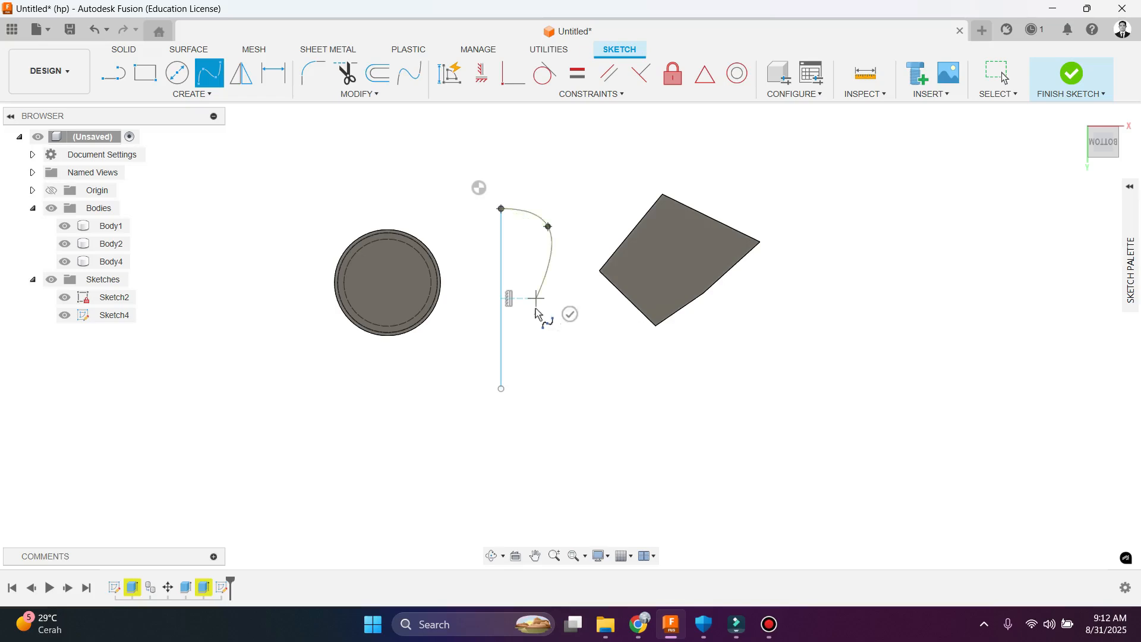
left_click(565, 361)
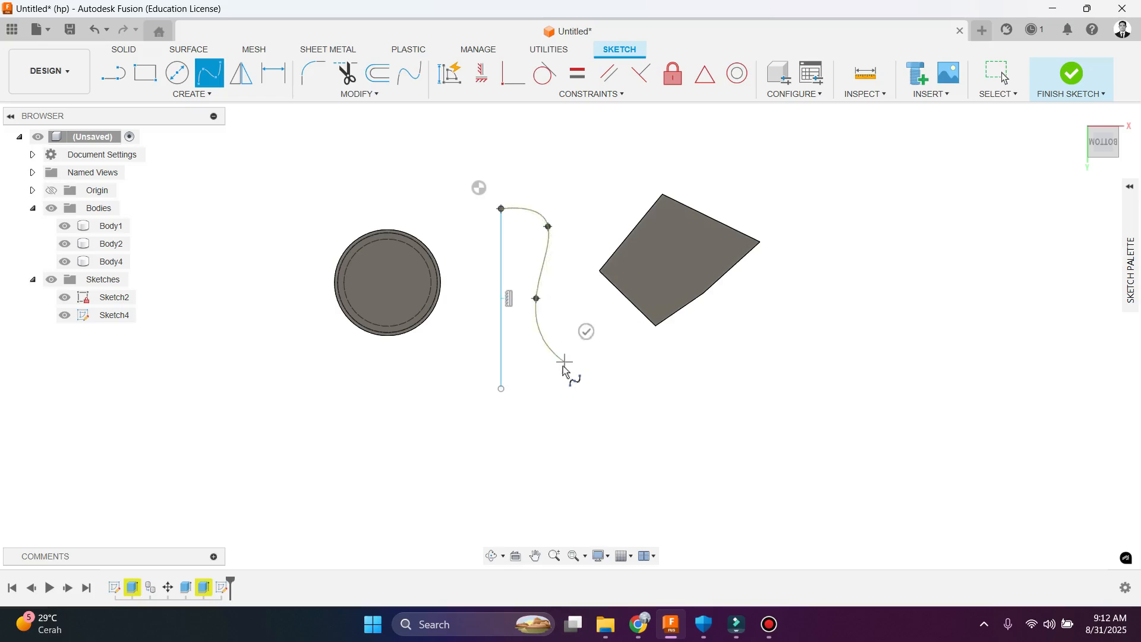
left_click(502, 389)
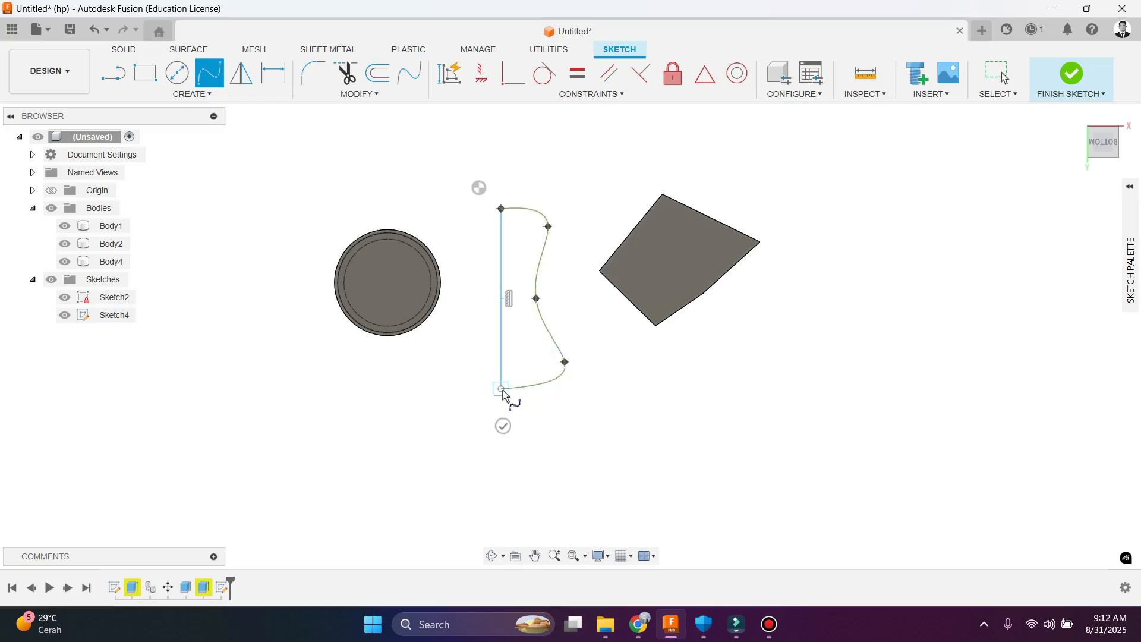
left_click(504, 425)
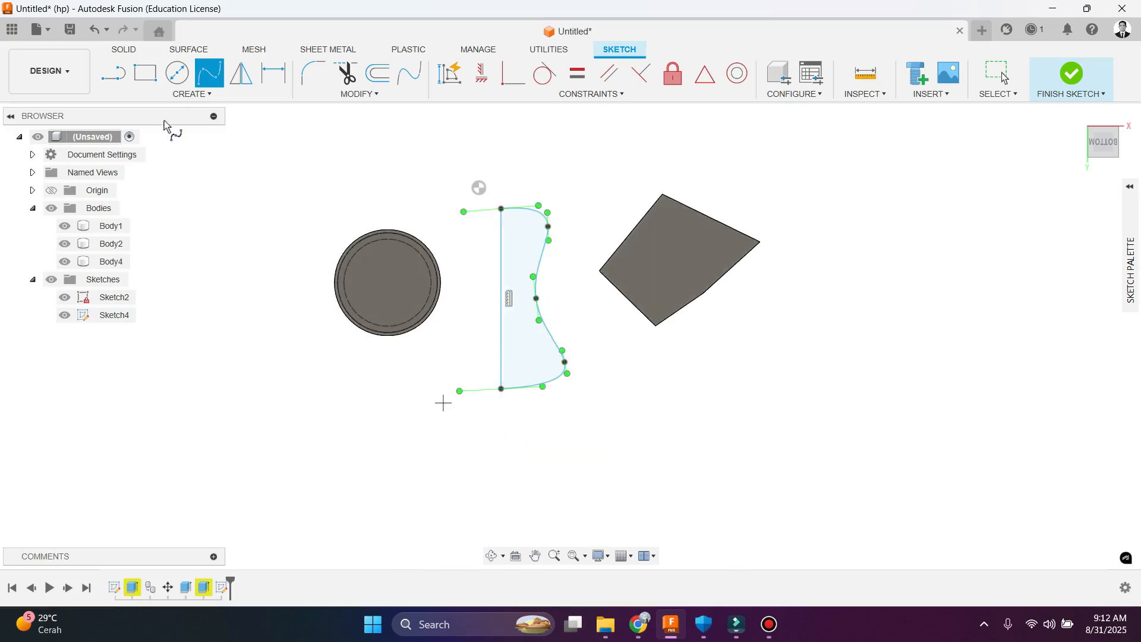
Step: Revolve the closed spline profile 360 degrees around its vertical straight line as a new body
left_click(215, 95)
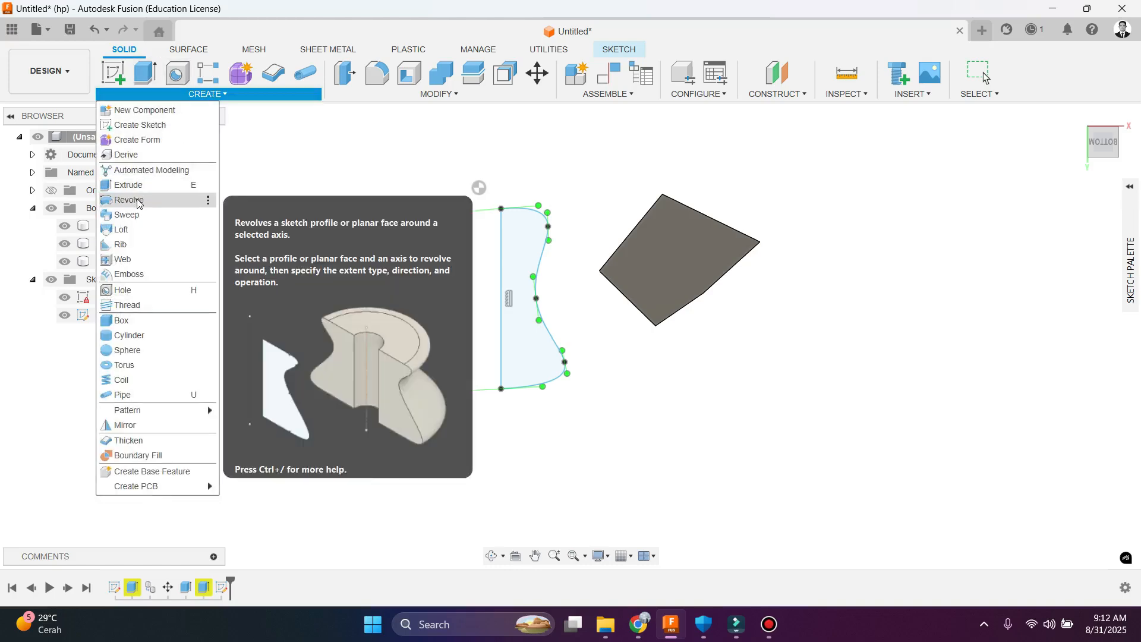
left_click(137, 204)
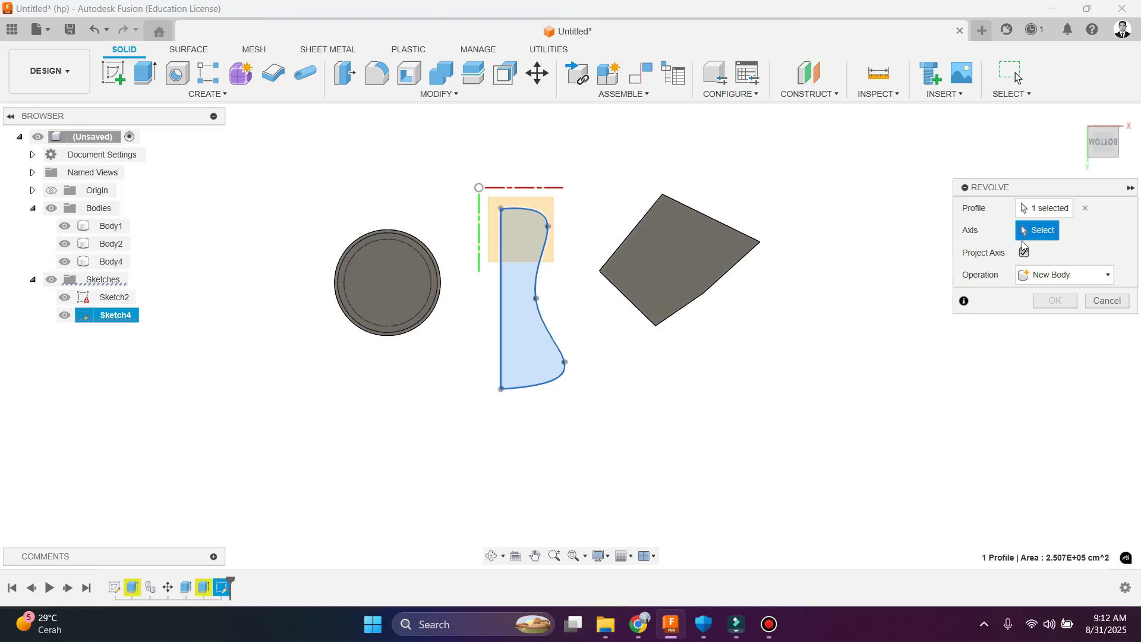
left_click(501, 360)
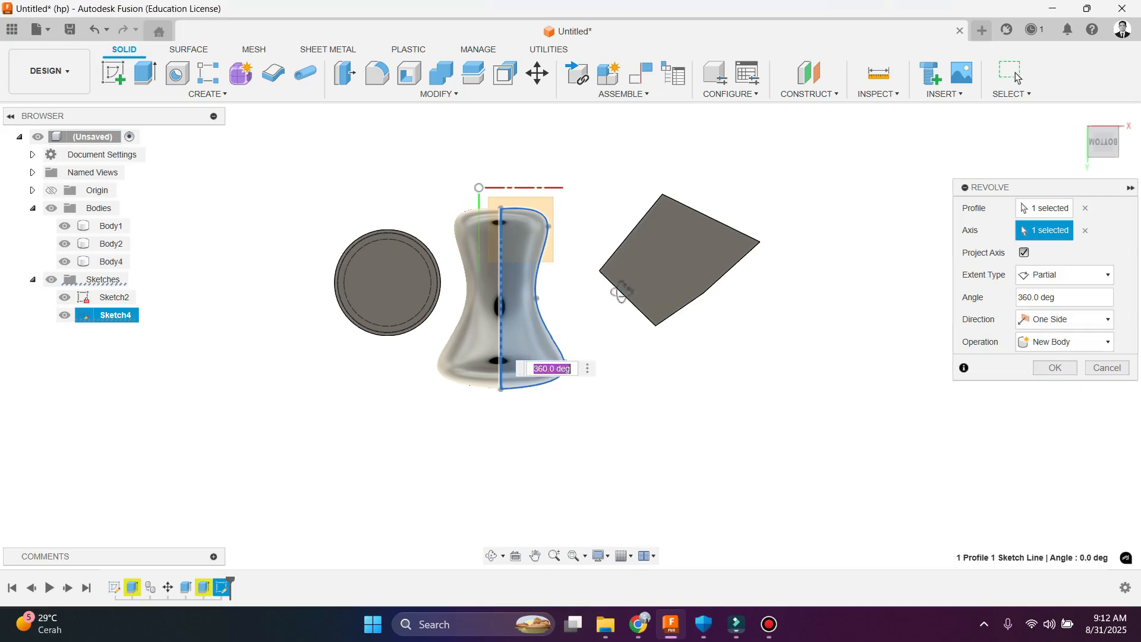
middle_click_drag(617, 293, 515, 291, "shift")
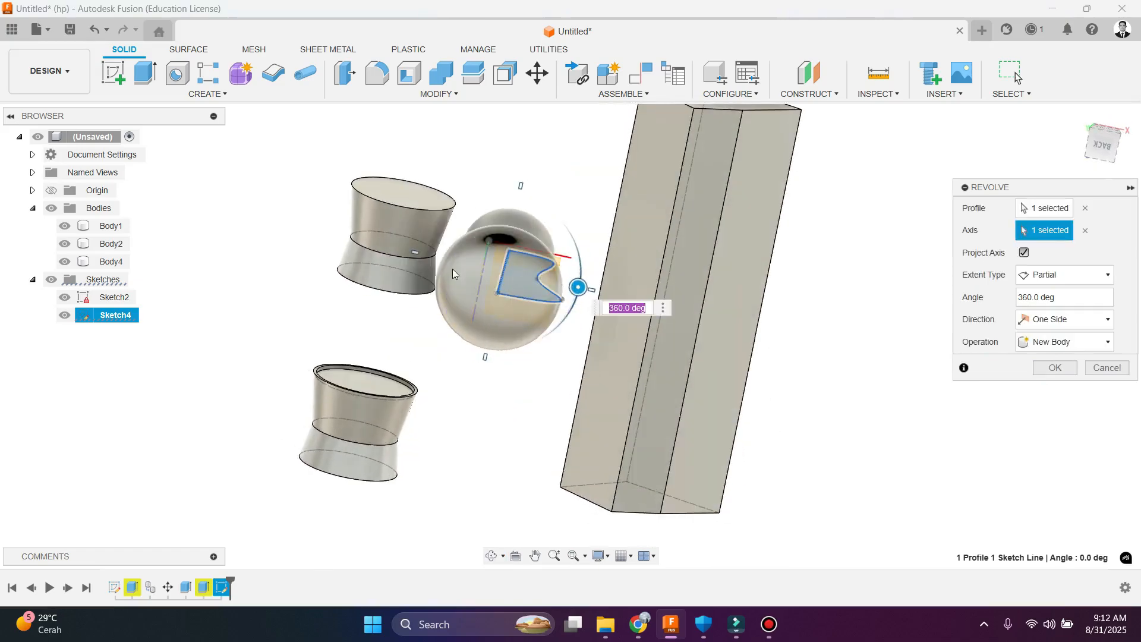
middle_click_drag(452, 273, 479, 358, "shift")
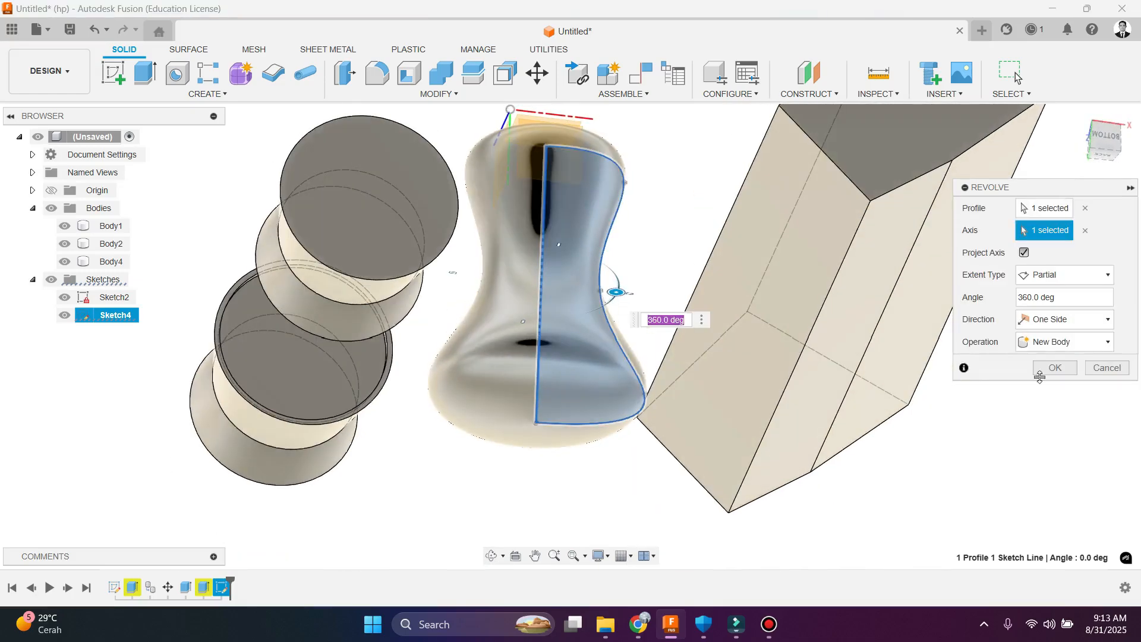
left_click(1041, 372)
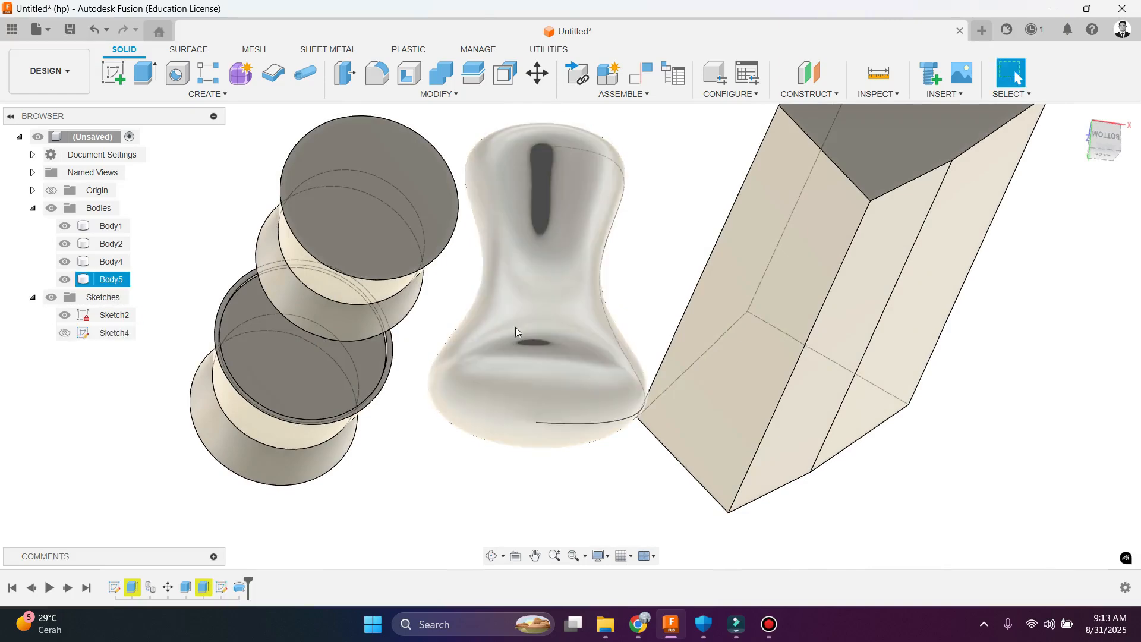
Step: Edit the revolve feature and set its angle to 180 degrees
scroll(509, 276, "down", 5)
middle_click_drag(514, 274, 518, 354, "shift")
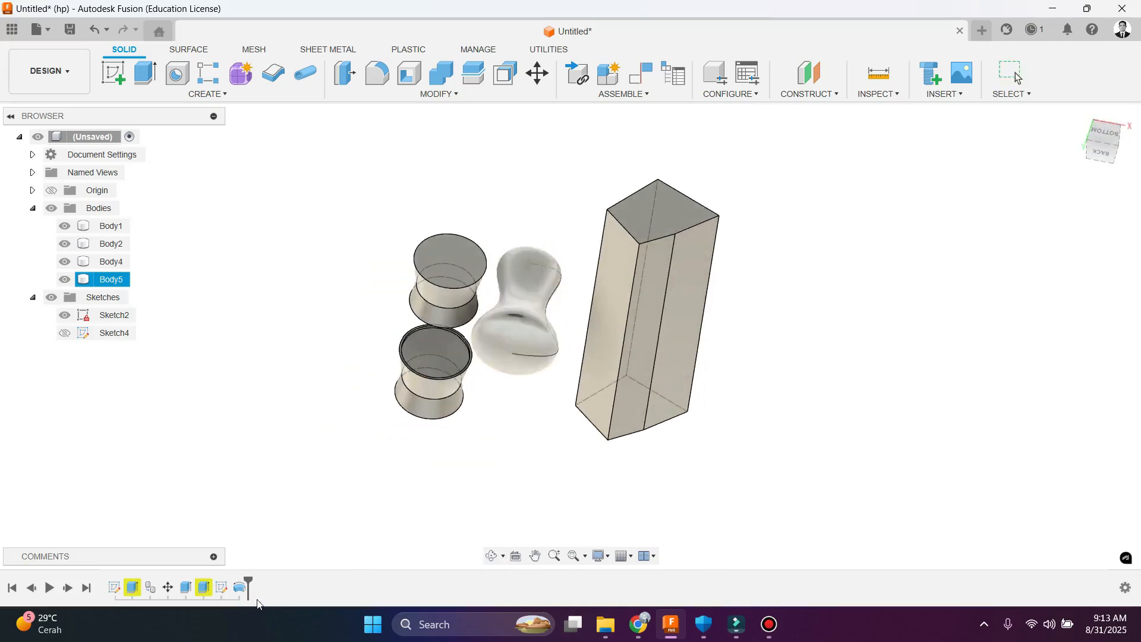
double_click(240, 587)
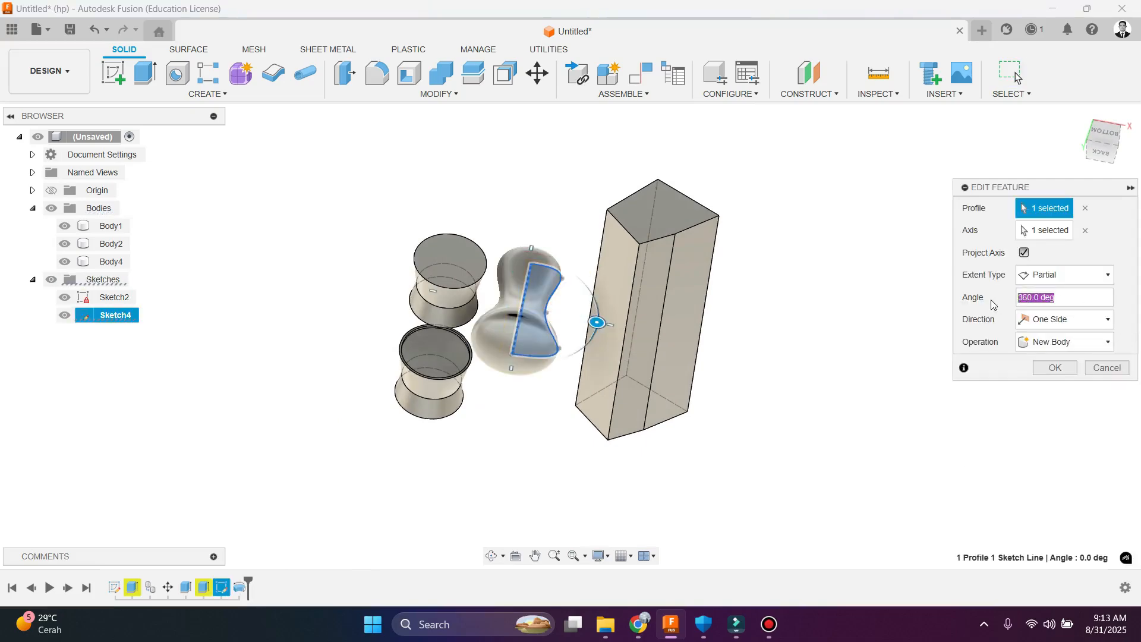
type("180")
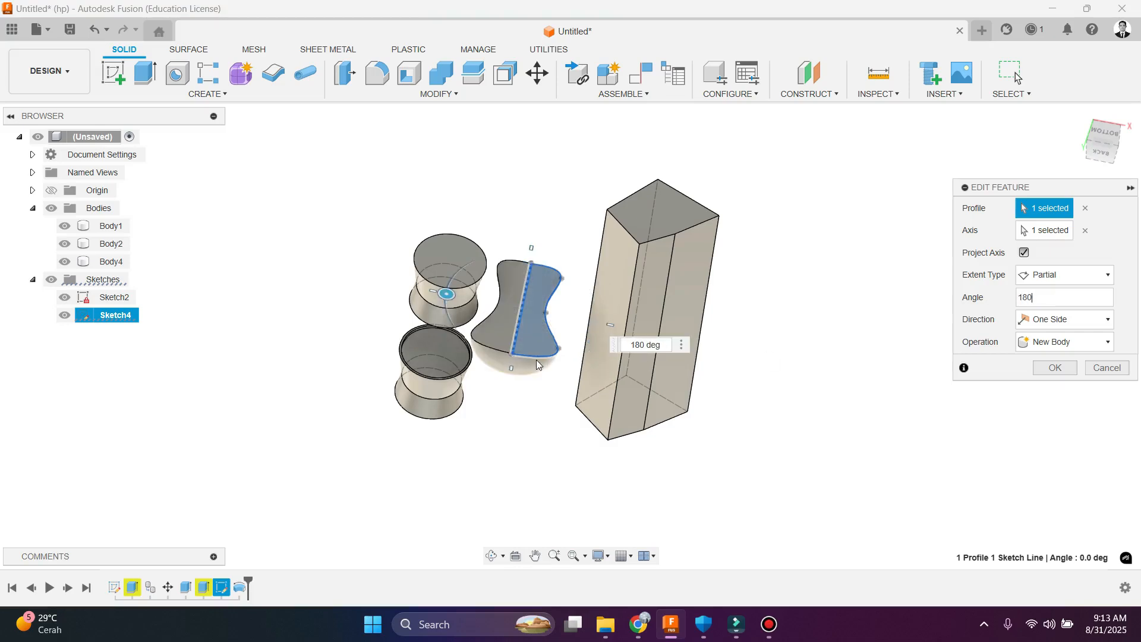
Step: Set the revolve angle of the spline profile to 240 degrees and apply the feature edit
scroll(536, 364, "up", 1)
left_click_drag(1038, 295, 981, 298)
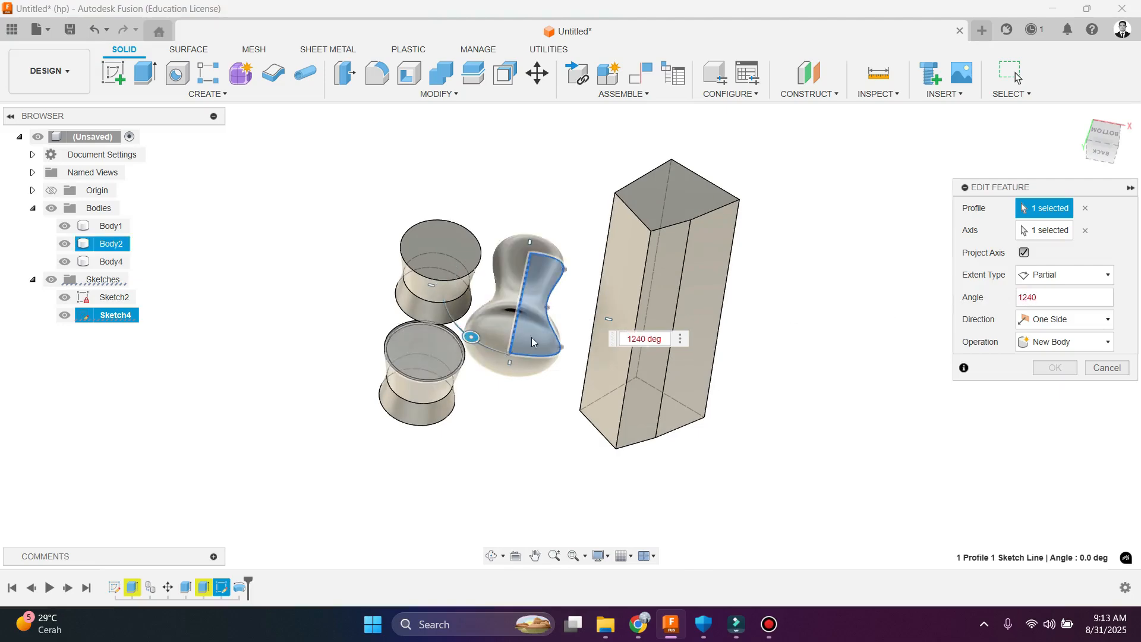
scroll(523, 352, "up", 6)
middle_click_drag(524, 353, 522, 300, "shift")
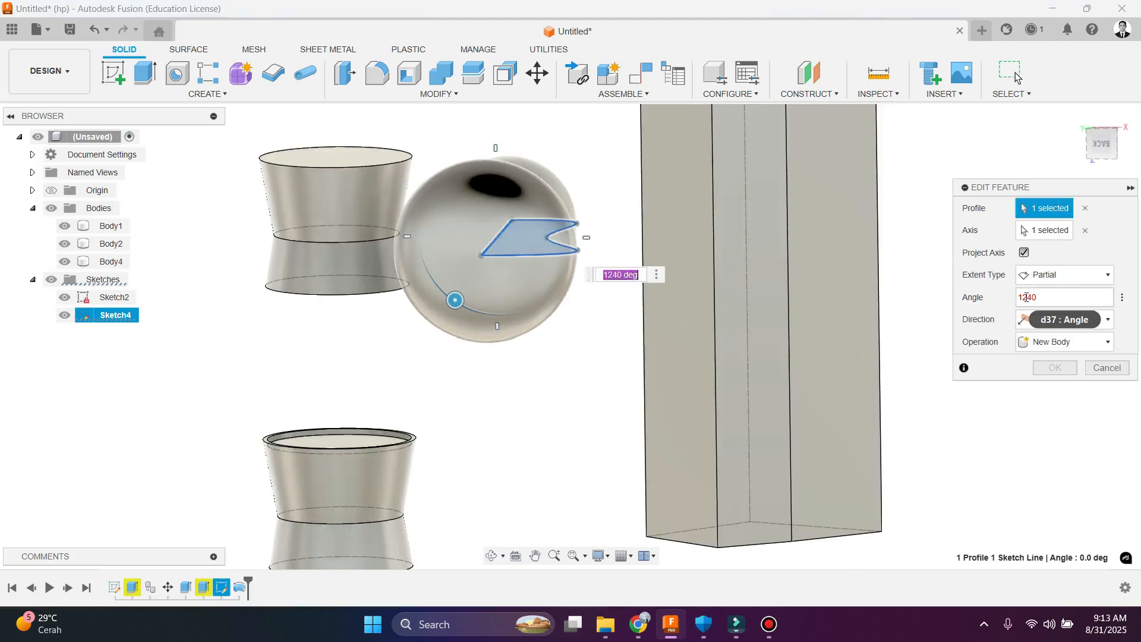
key("BackSpace")
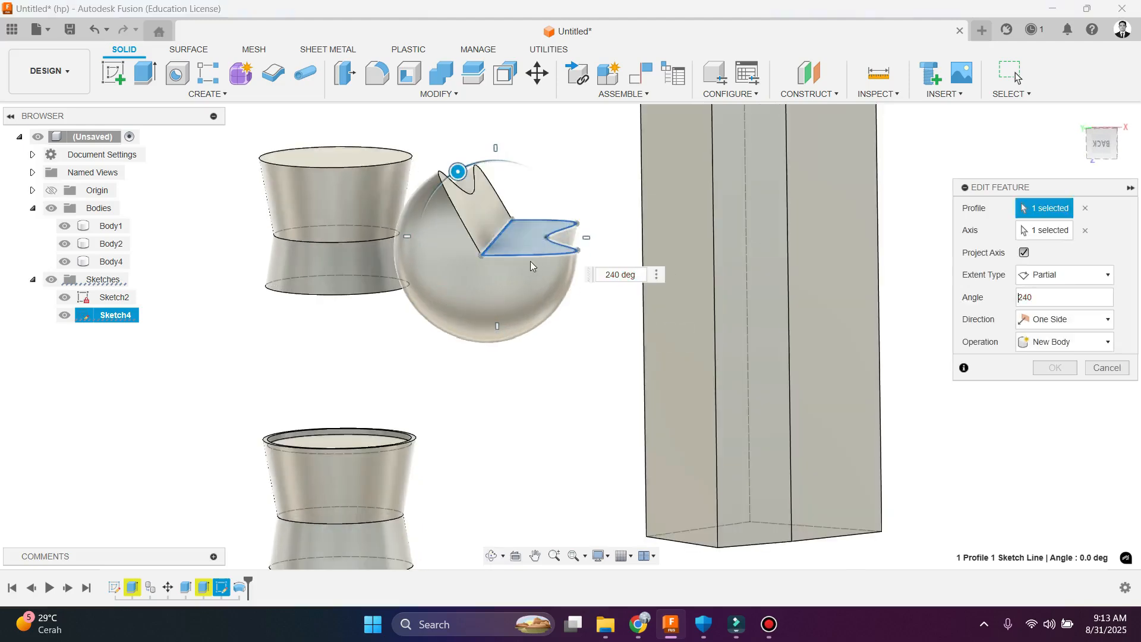
left_click(1056, 368)
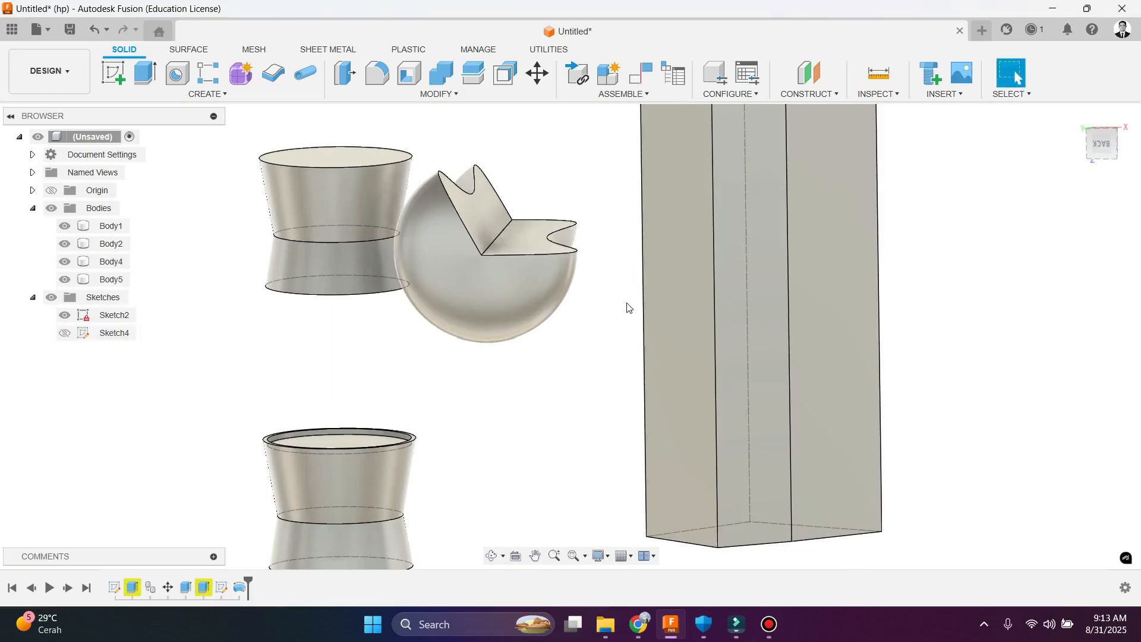
middle_click_drag(627, 305, 570, 326, "shift")
scroll(569, 326, "down", 5)
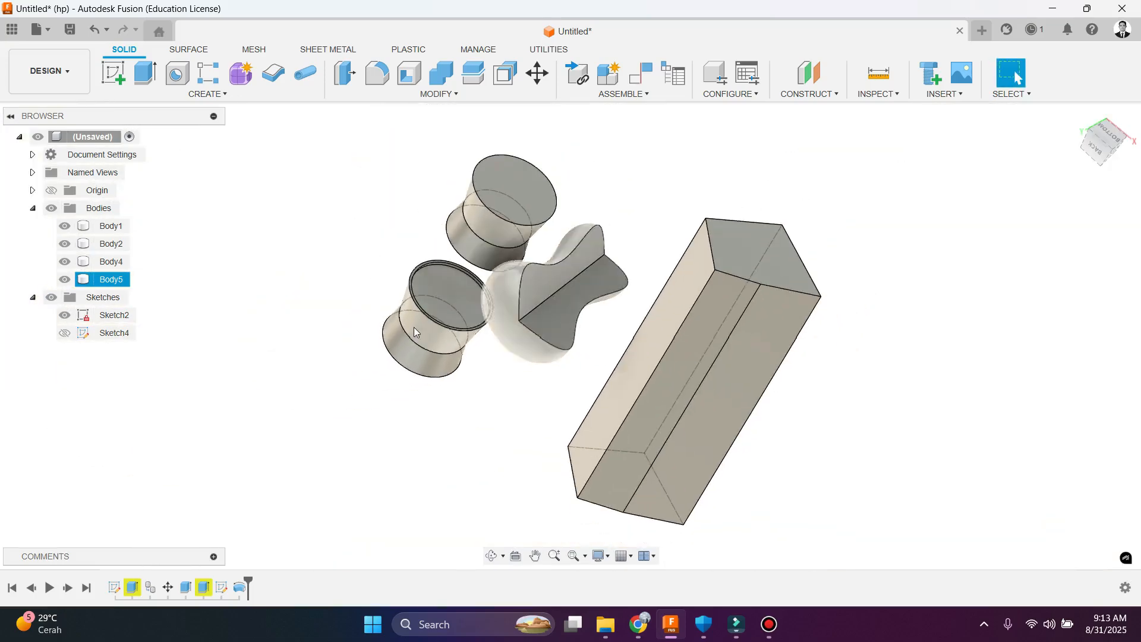
left_click(410, 330)
left_click(579, 301)
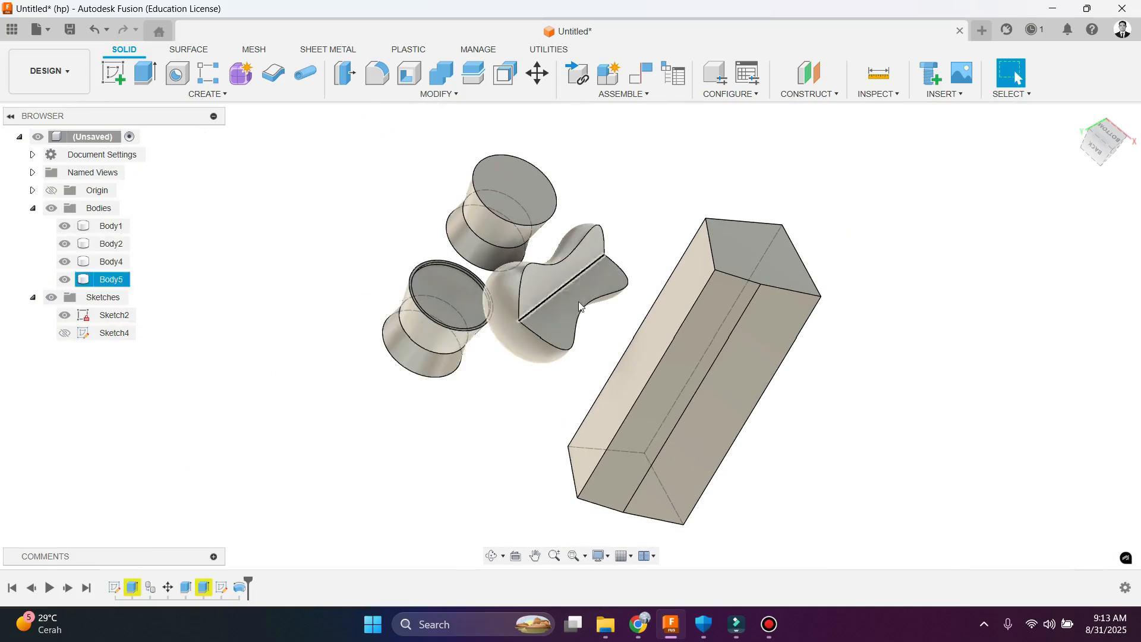
left_click(555, 397)
left_click(536, 340)
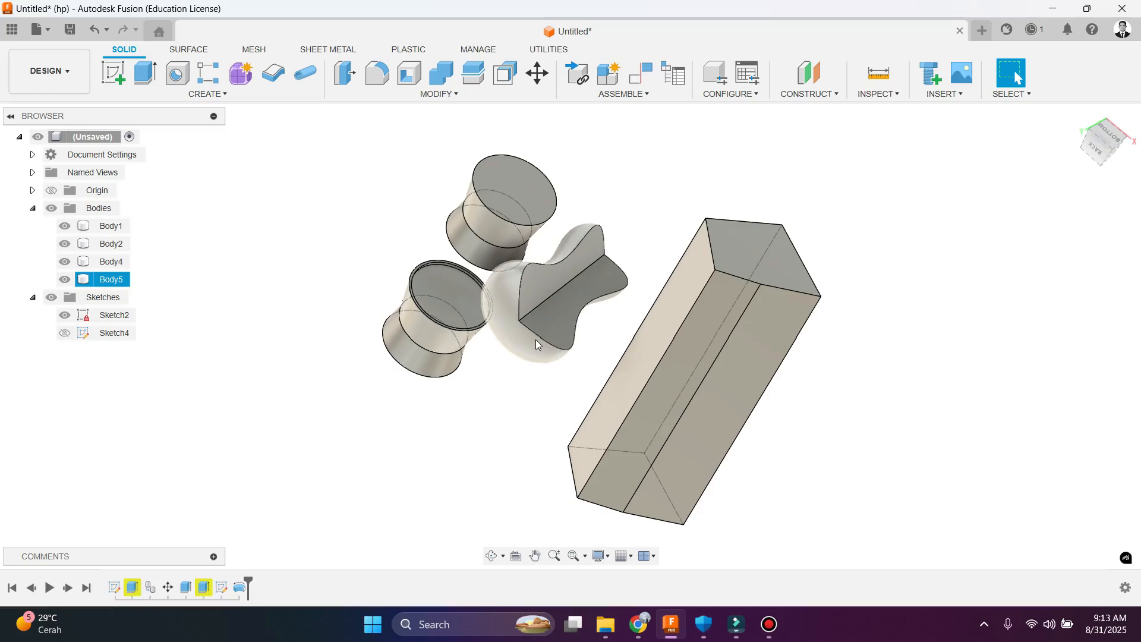
left_click(224, 94)
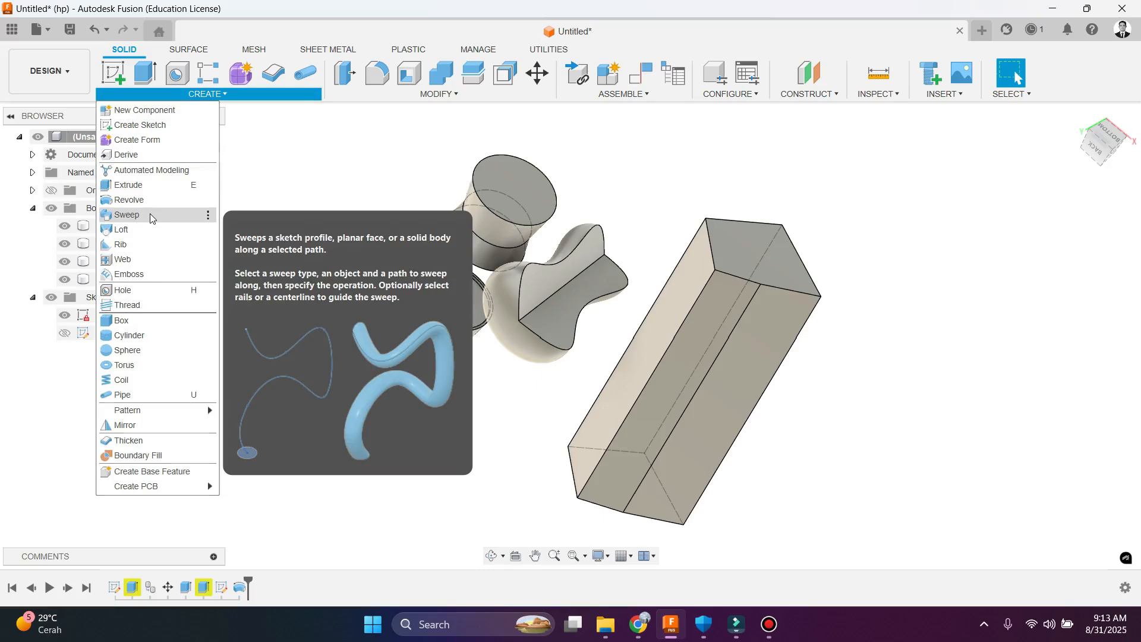
left_click(150, 218)
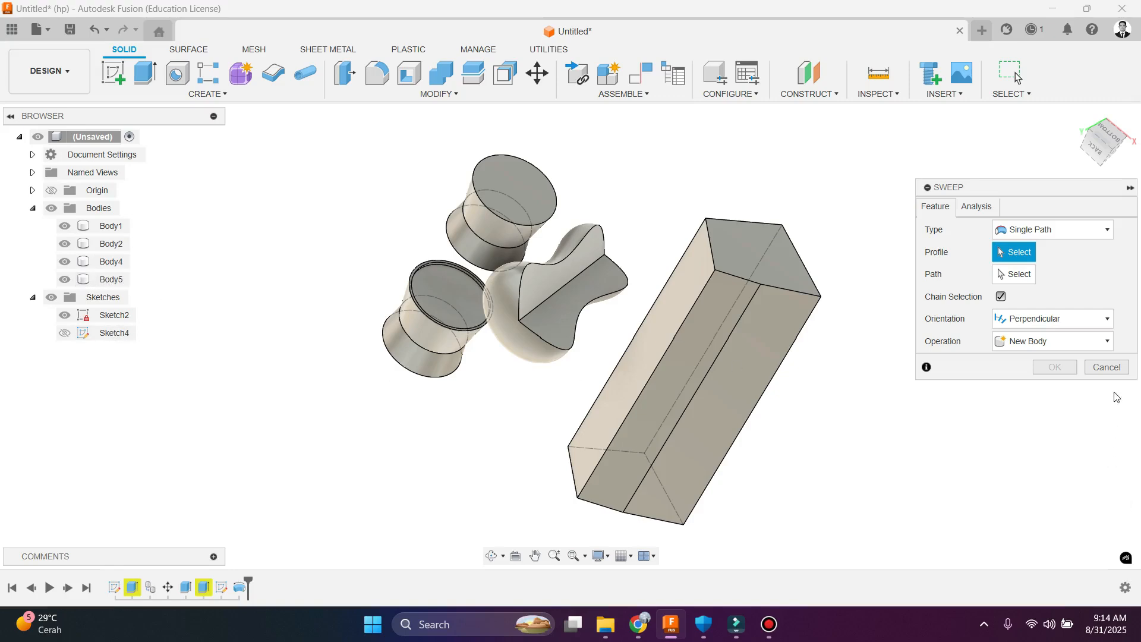
left_click(1107, 367)
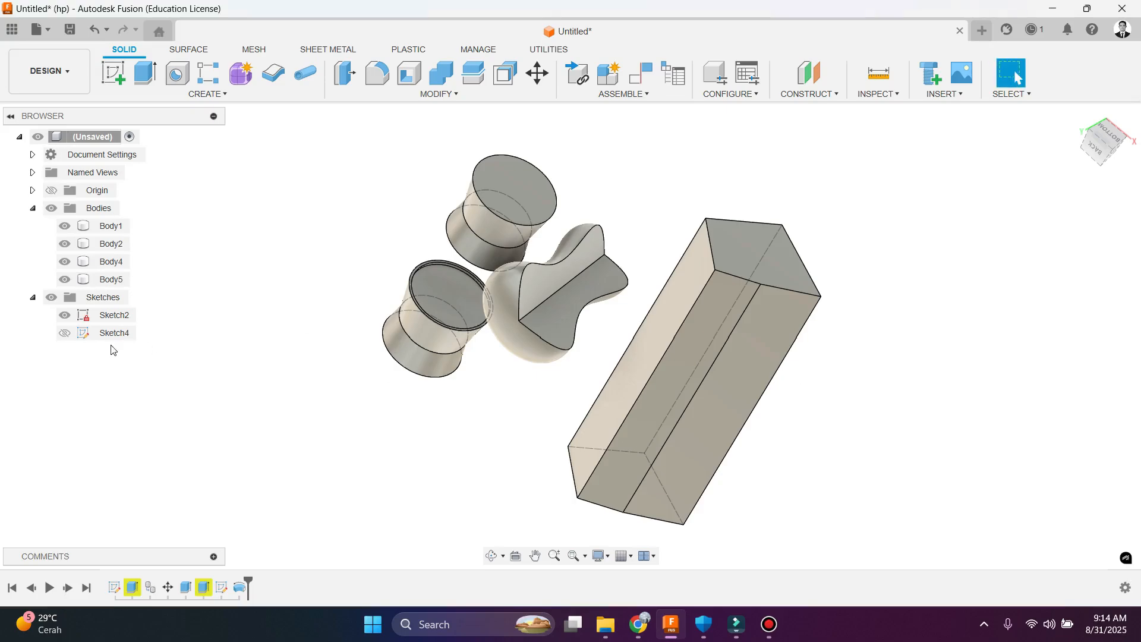
Step: Start a new sketch on the XY plane for the sweep path
left_click(112, 79)
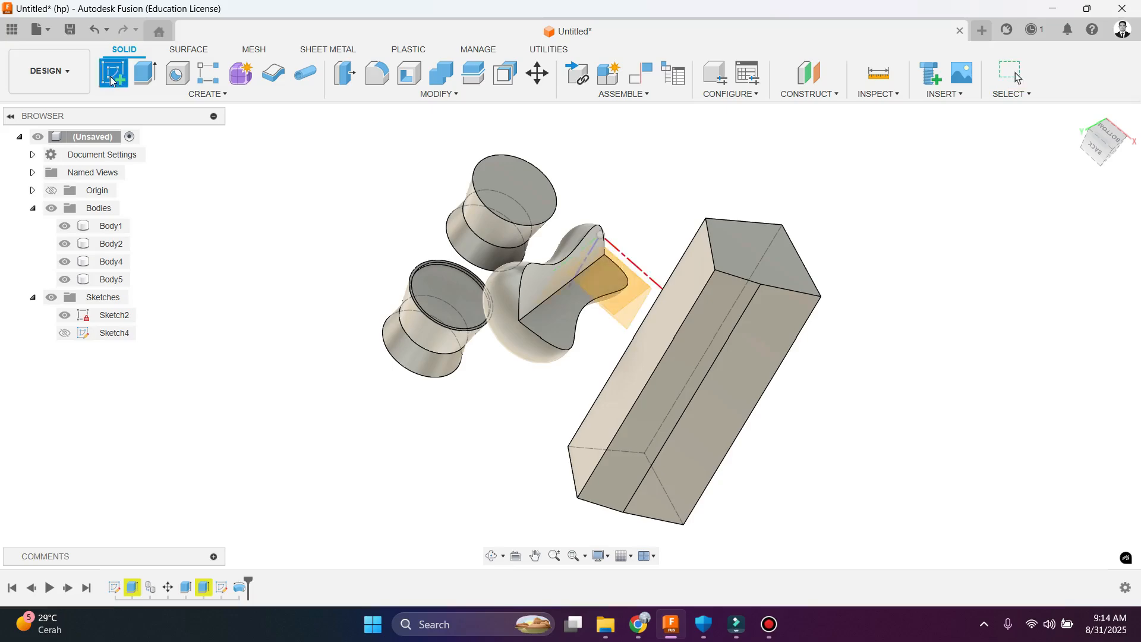
left_click(616, 303)
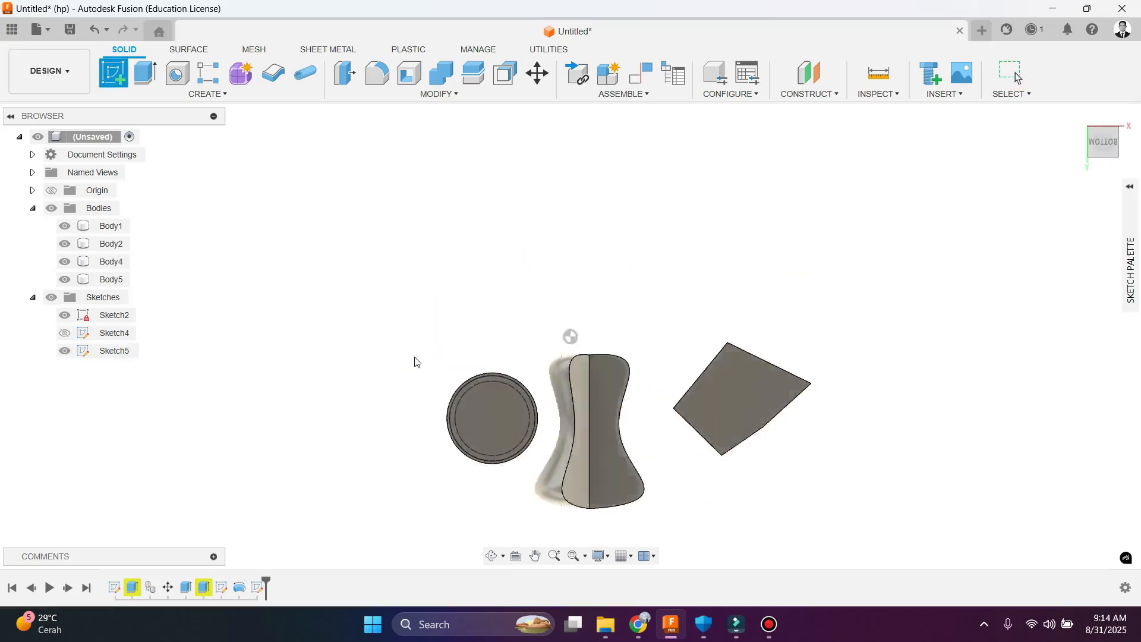
scroll(526, 339, "up", 3)
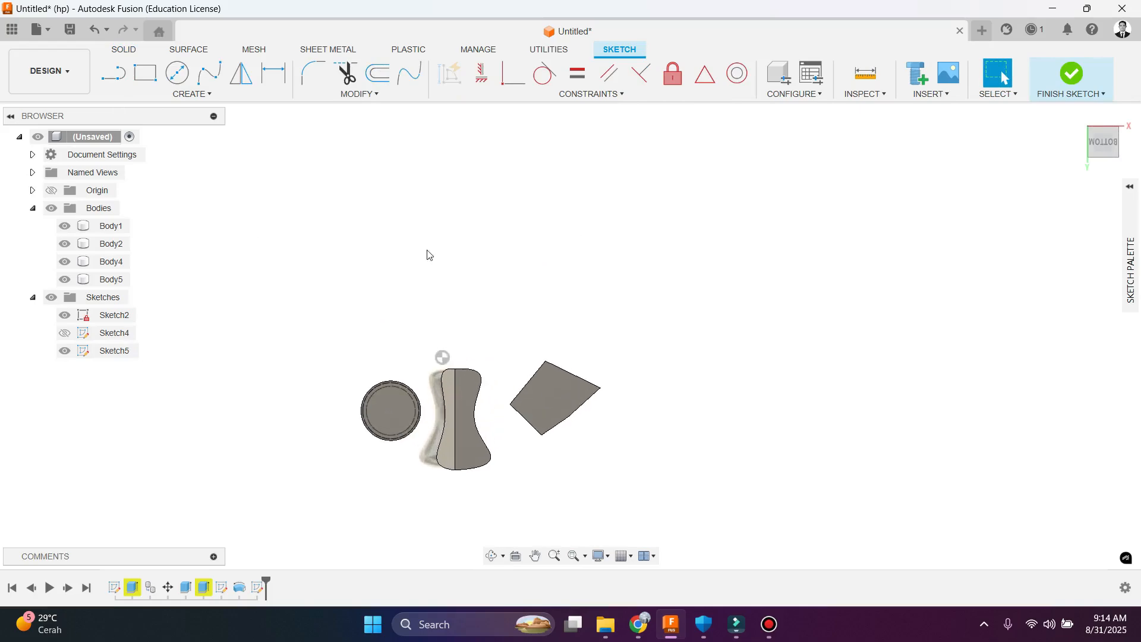
left_click(211, 73)
left_click(433, 327)
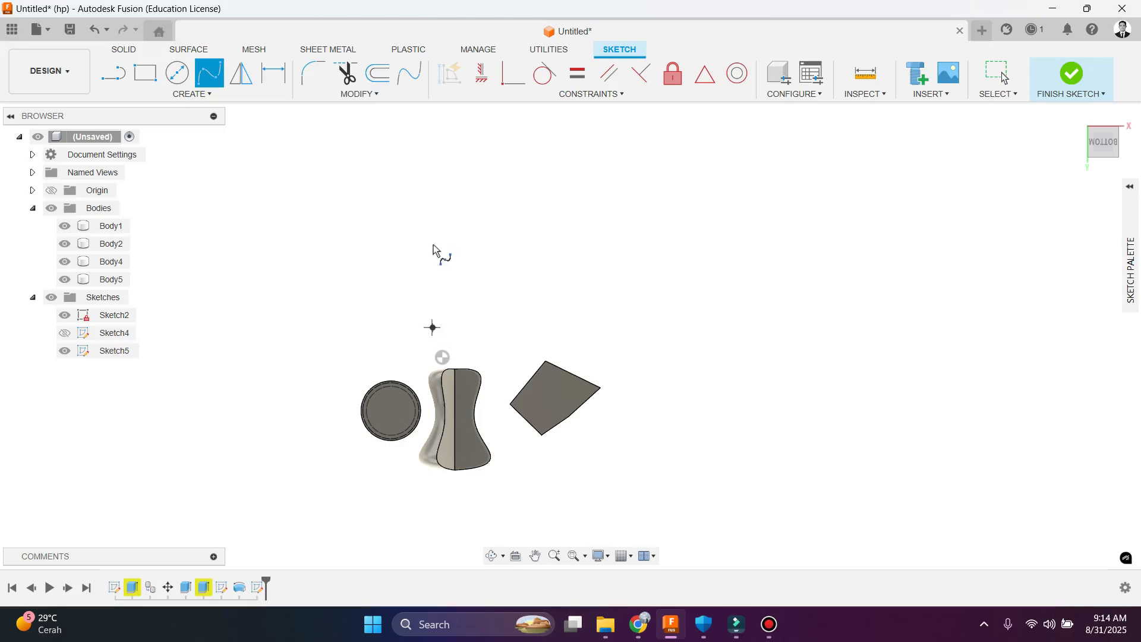
left_click(433, 227)
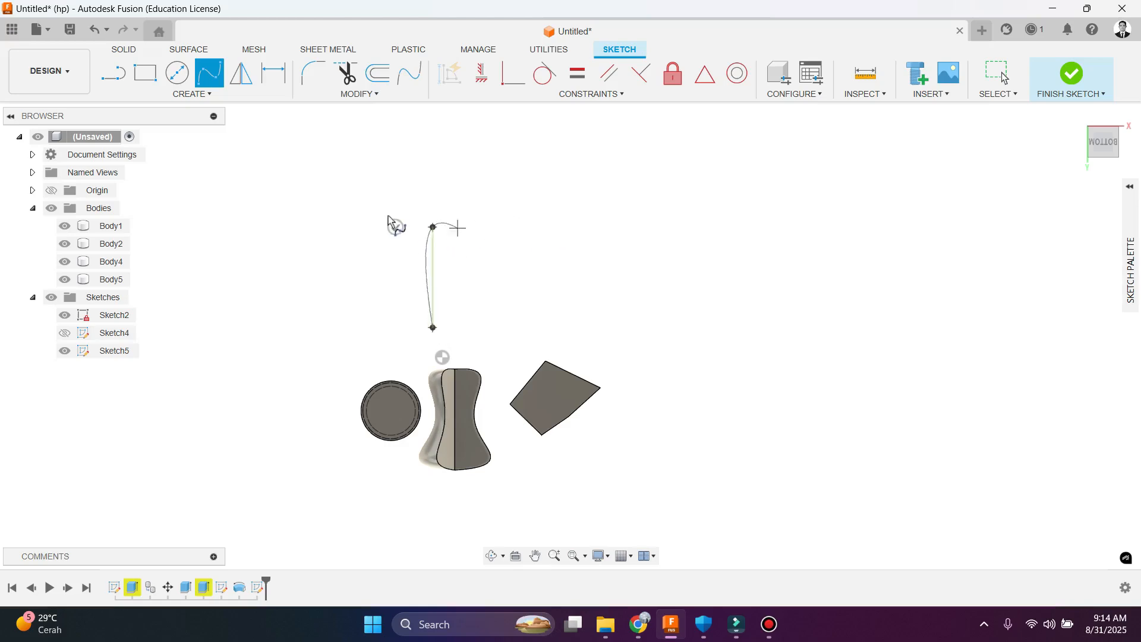
key("Escape")
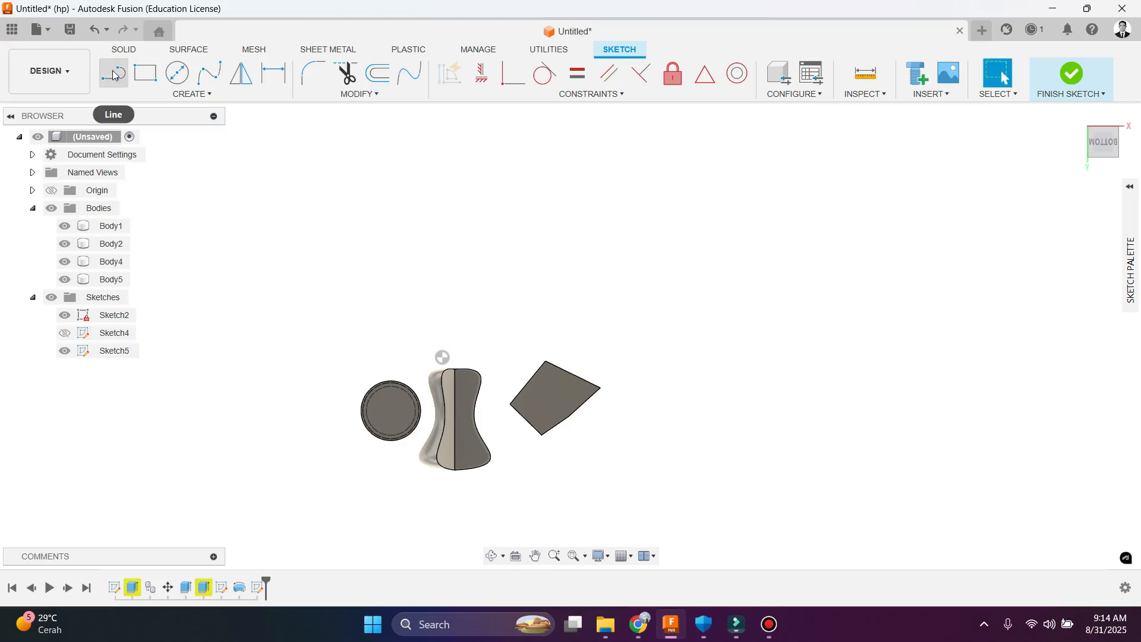
Step: Draw a six-segment right-angled line path above the revolved body, beginning with a vertical line about 869 cm long and ending in an open hook
left_click(119, 77)
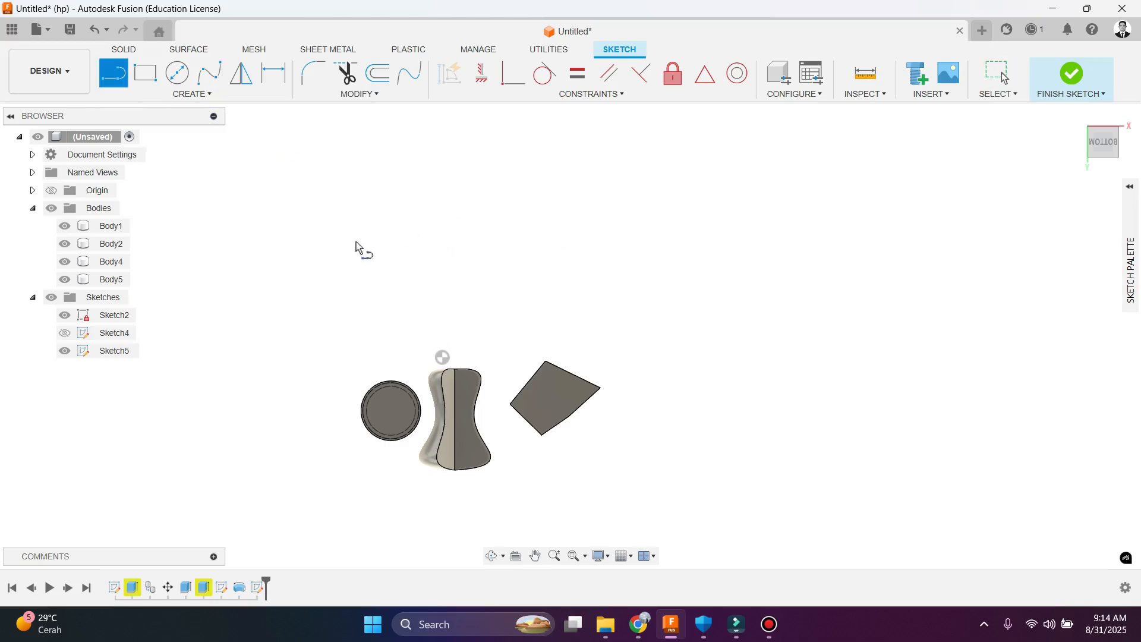
left_click(440, 323)
left_click(440, 234)
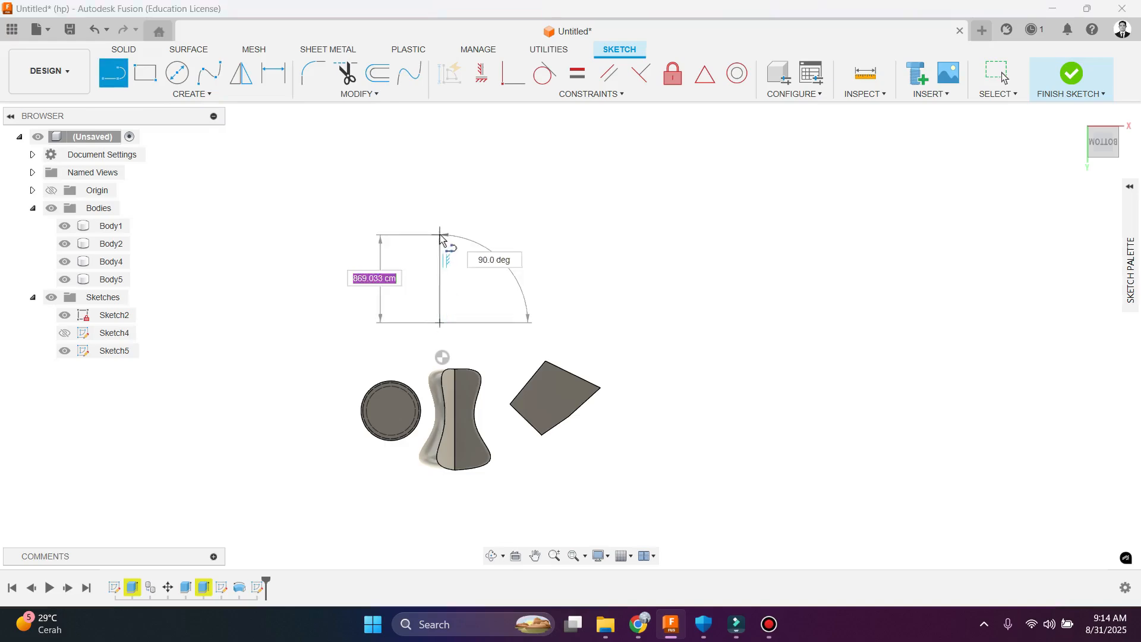
left_click(535, 235)
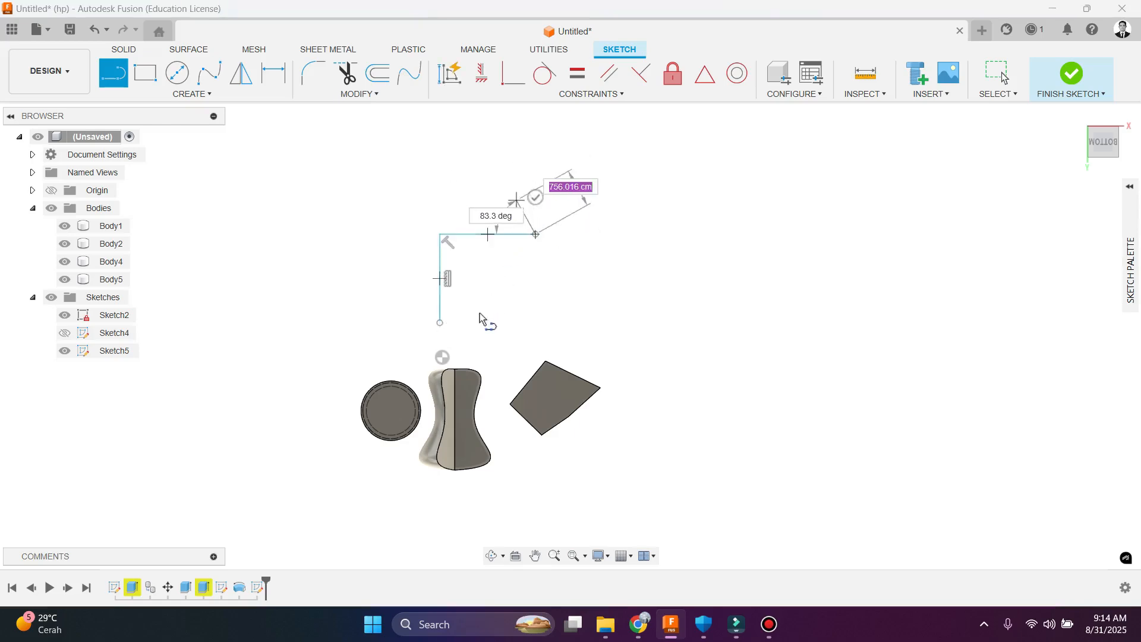
scroll(479, 313, "down", 5)
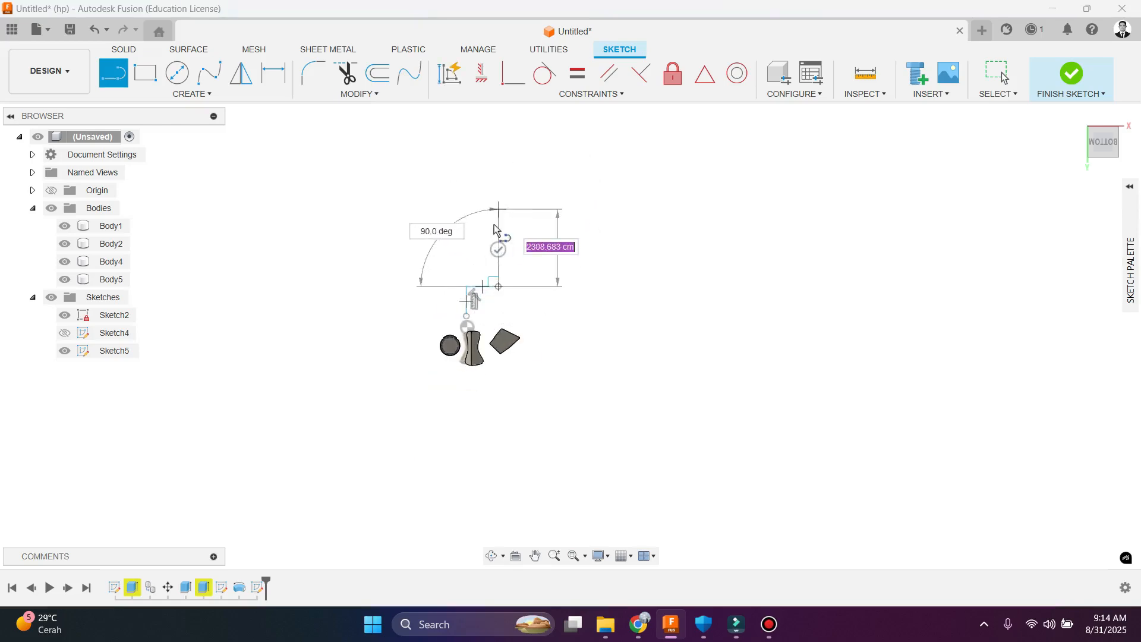
left_click(498, 230)
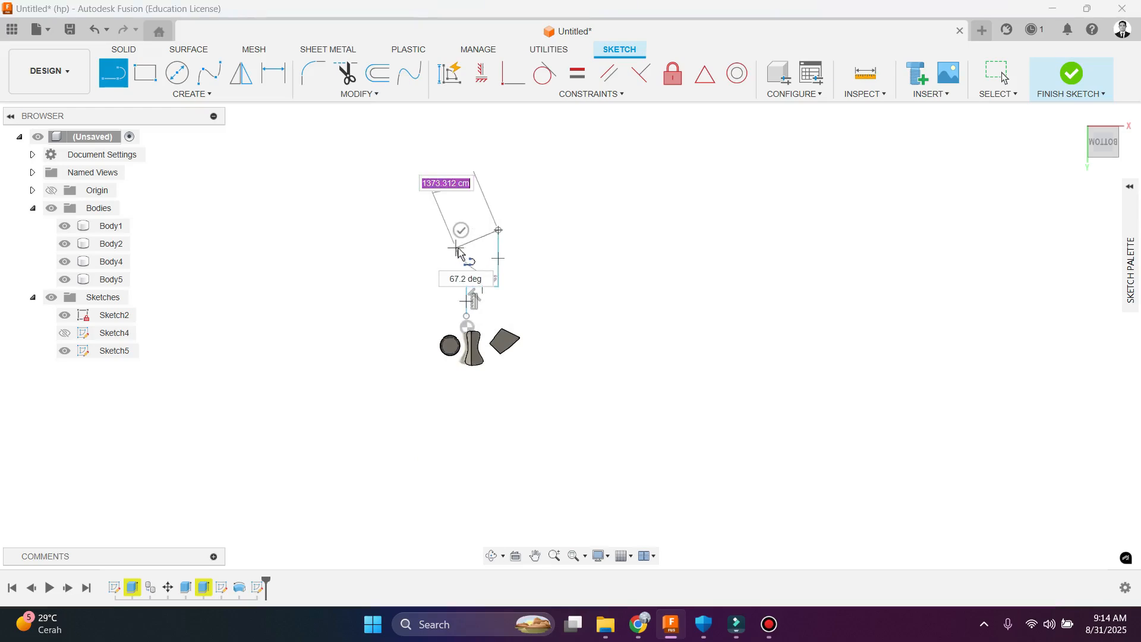
scroll(459, 252, "up", 5)
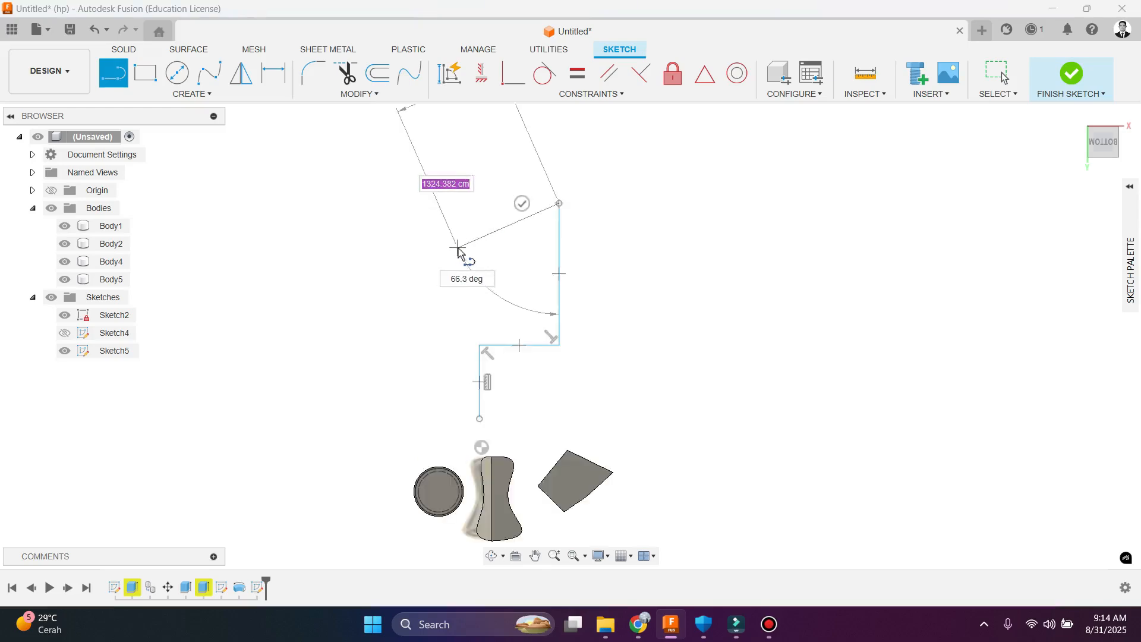
left_click(466, 187)
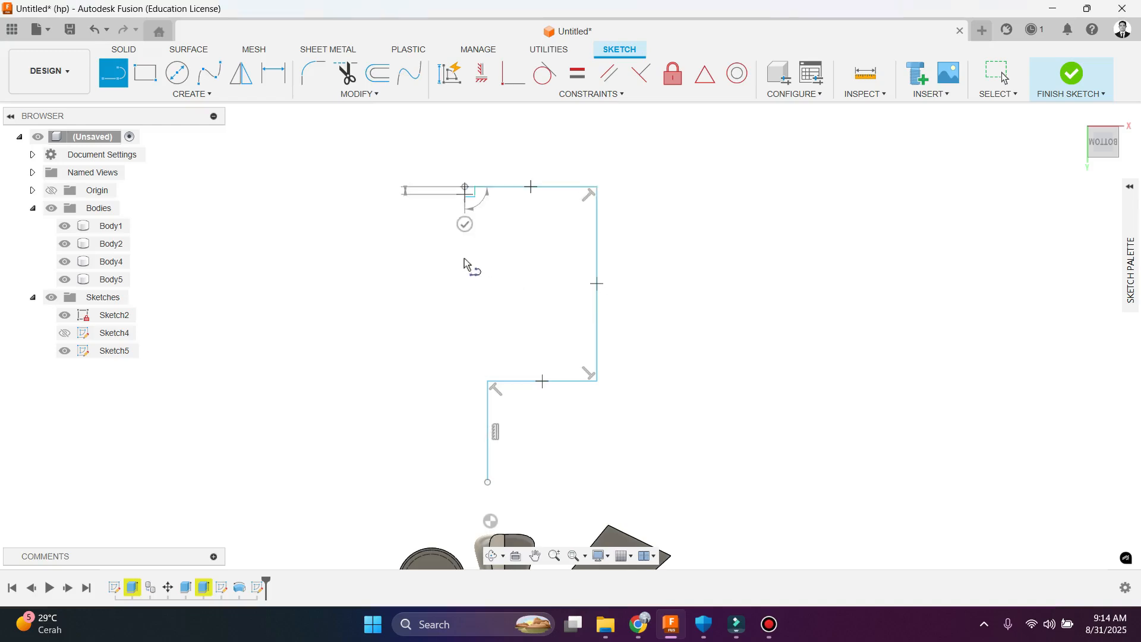
left_click(465, 284)
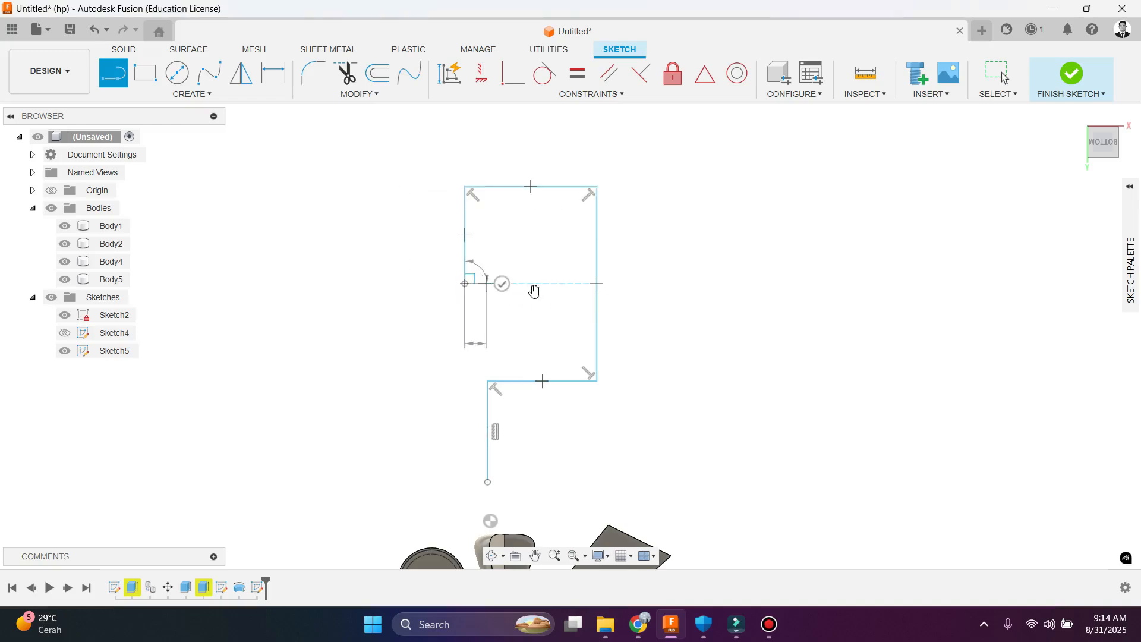
left_click(543, 284)
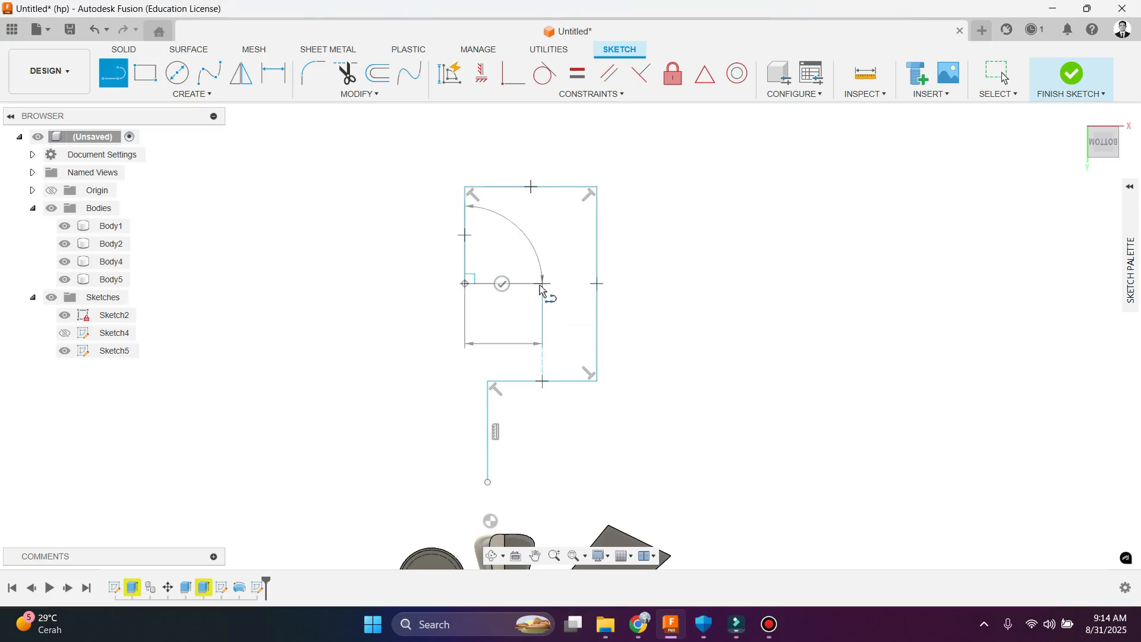
key("Escape")
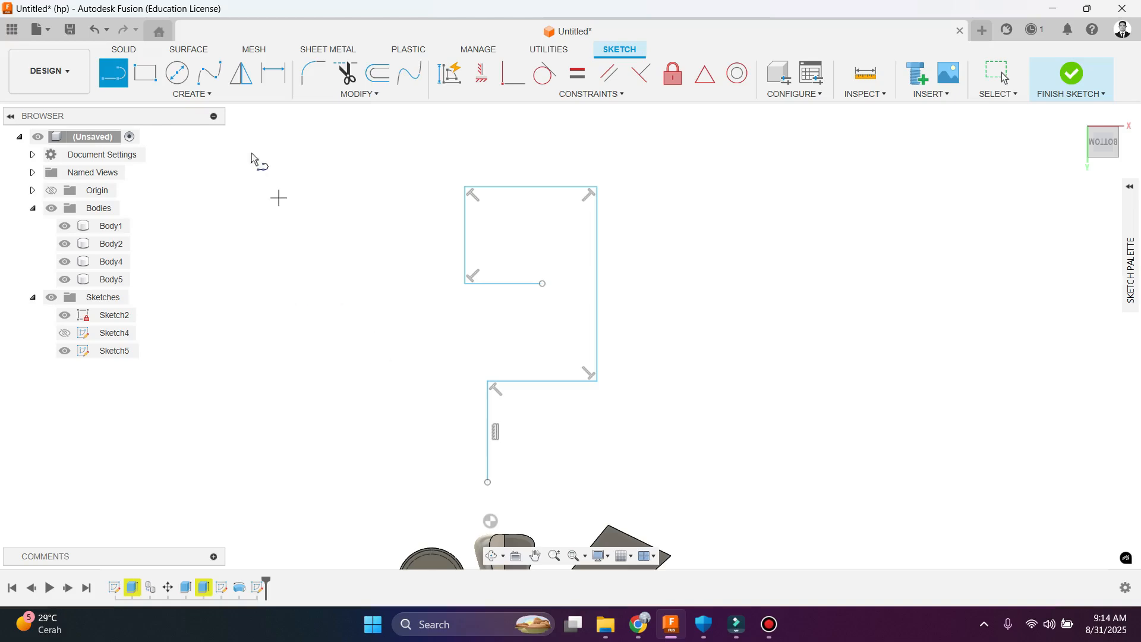
Step: Finish the sketch containing the right-angled line path
scroll(301, 182, "down", 3)
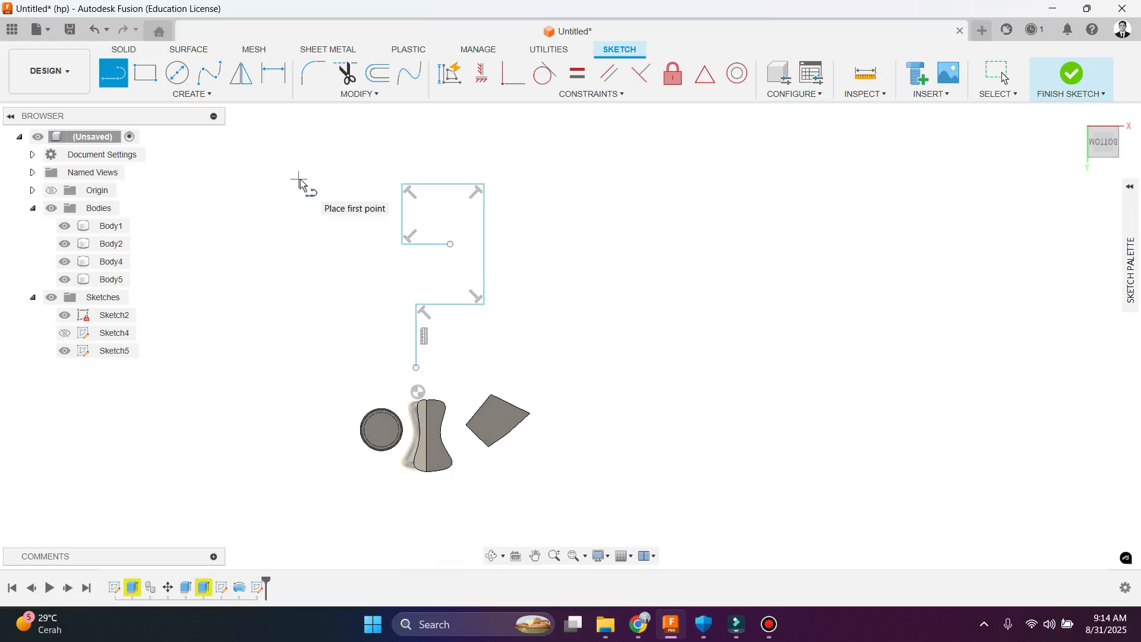
scroll(450, 360, "up", 3)
middle_click_drag(438, 351, 429, 273, "shift")
scroll(404, 338, "down", 3)
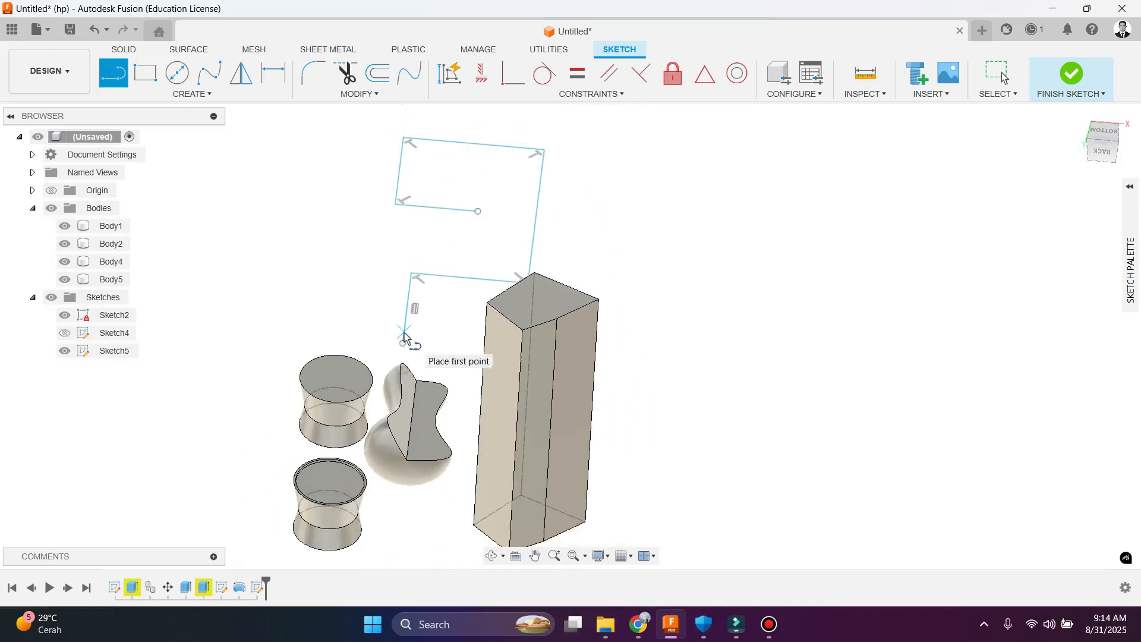
scroll(423, 271, "up", 3)
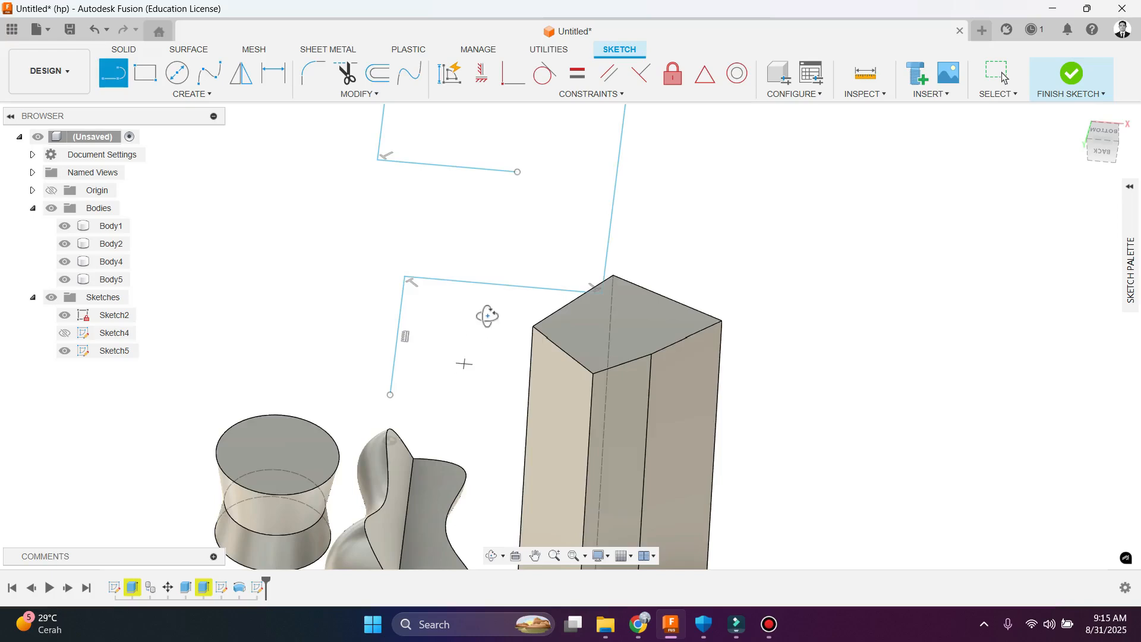
mouse_move(484, 316)
middle_mouse_down("shift")
mouse_move(510, 341)
mouse_move(466, 354)
middle_mouse_up("shift")
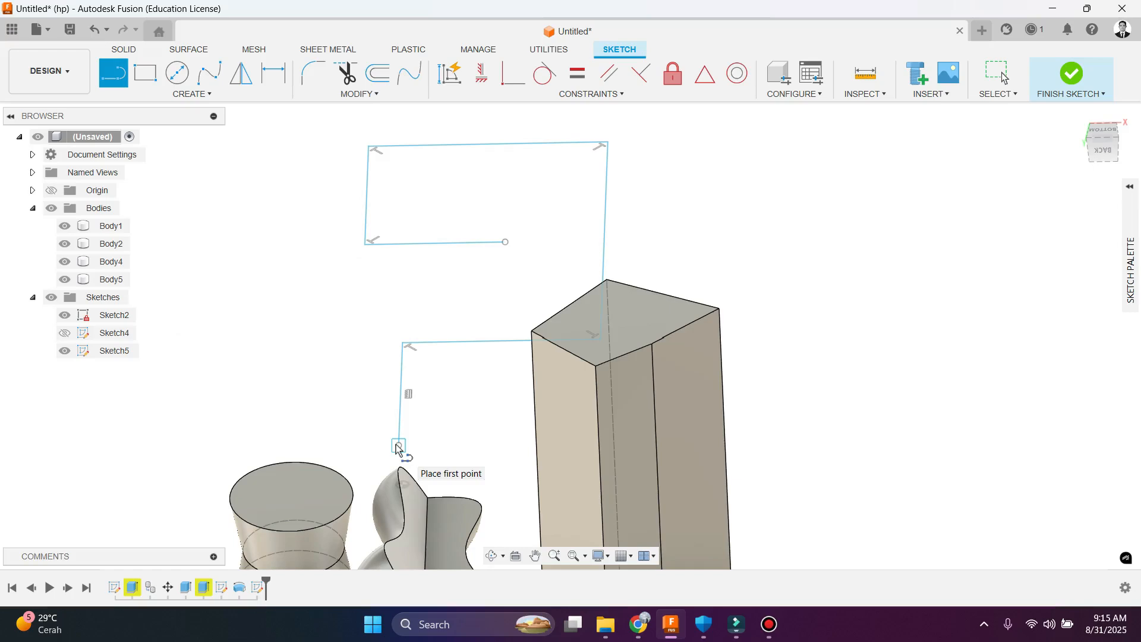
mouse_move(443, 416)
middle_mouse_down("shift")
mouse_move(456, 443)
mouse_move(455, 432)
mouse_move(440, 483)
mouse_move(434, 466)
mouse_move(490, 470)
middle_mouse_up("shift")
key("l")
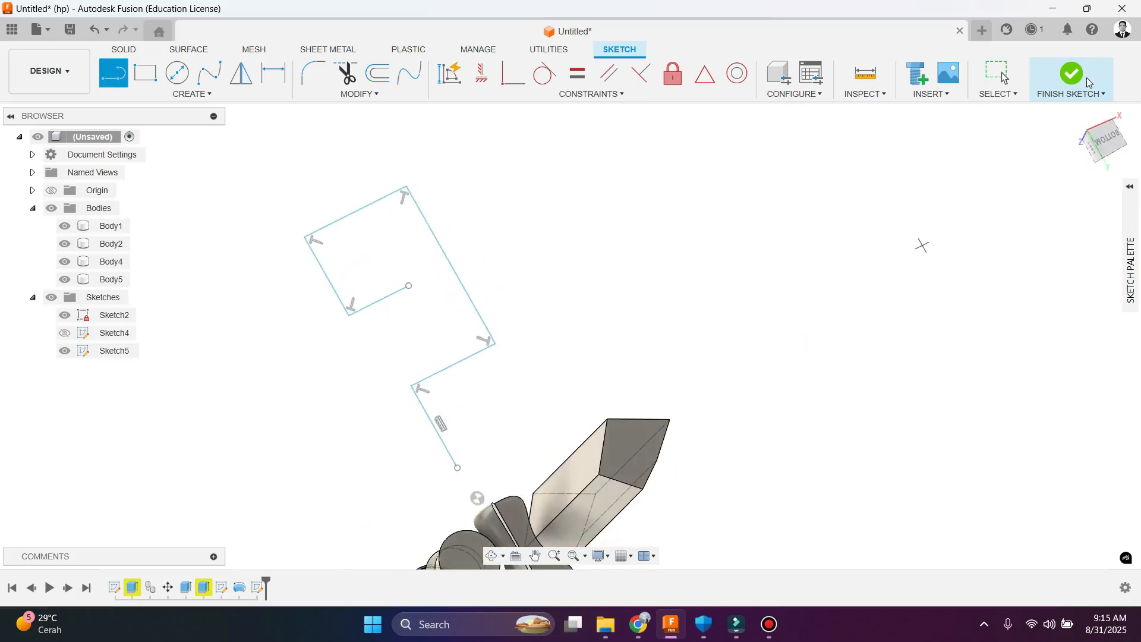
left_click(1077, 80)
Step: Show the origin planes and start a new sketch on the XZ plane
mouse_move(434, 339)
middle_mouse_down("shift")
mouse_move(407, 375)
mouse_move(577, 390)
mouse_move(490, 459)
mouse_move(369, 421)
middle_mouse_up("shift")
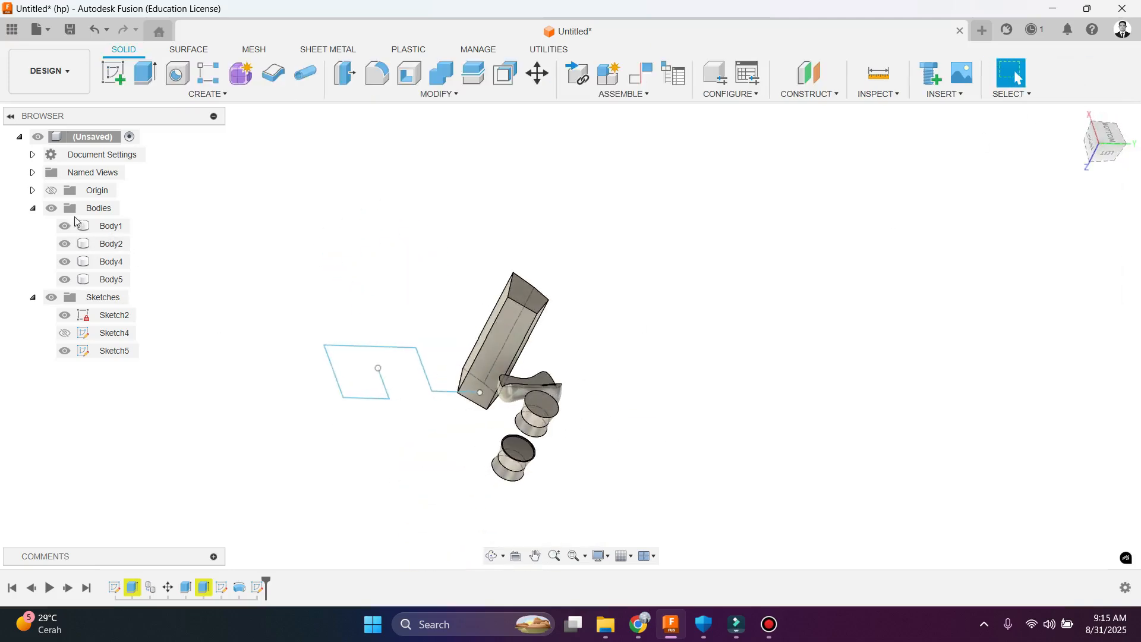
left_click(51, 190)
scroll(459, 423, "up", 4)
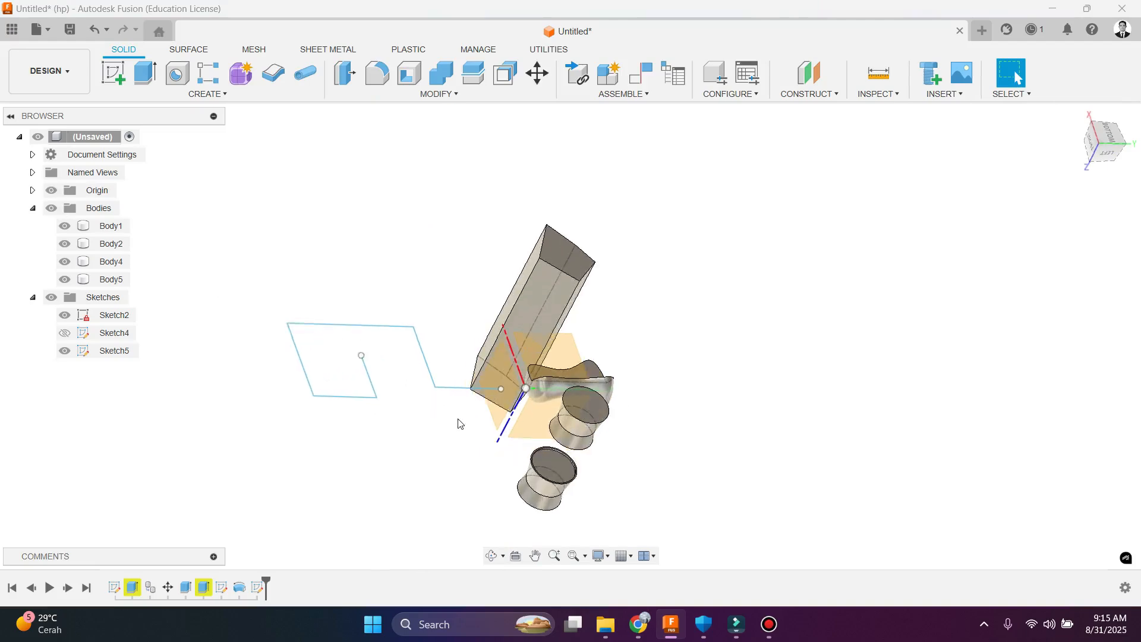
left_click(512, 403)
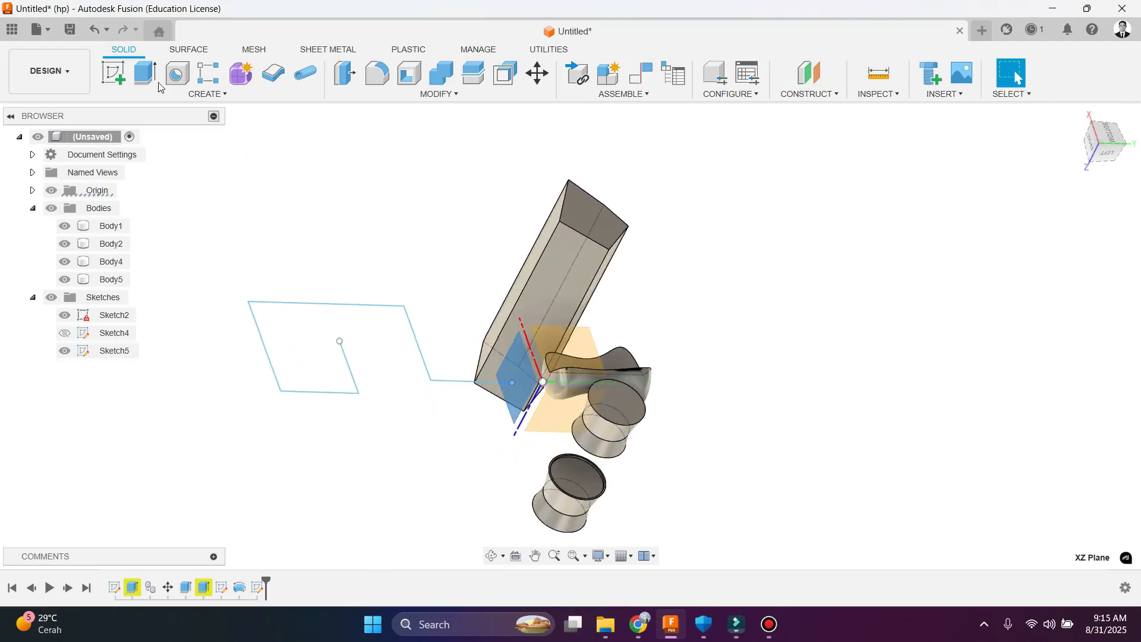
left_click(123, 74)
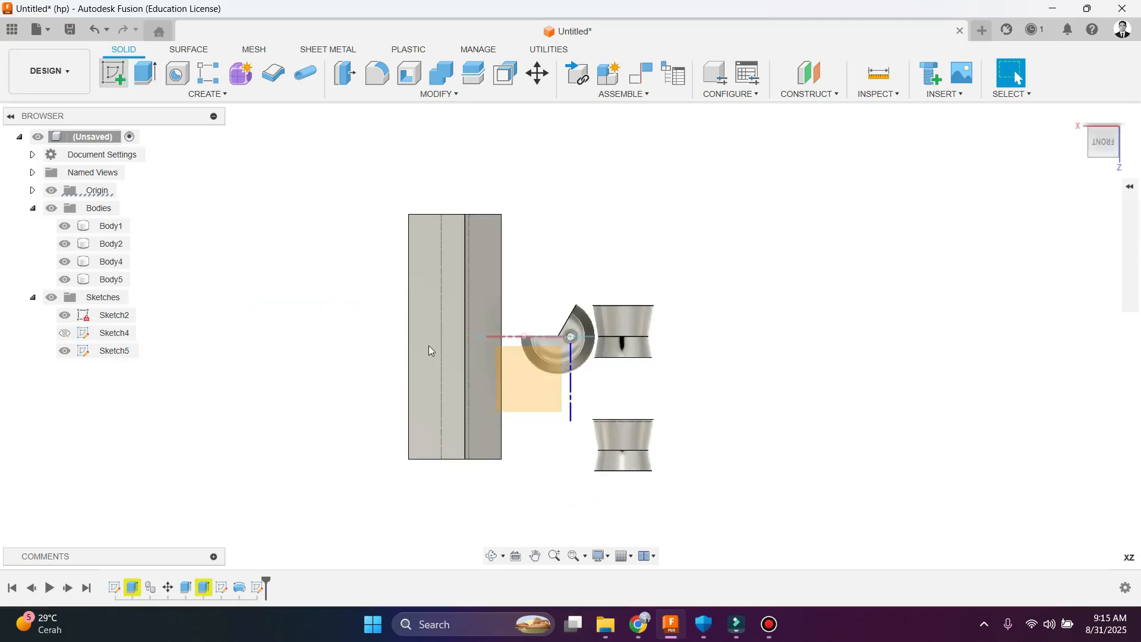
Step: Show Sketch4 and project the line path's end point nearest the origin into the XZ sketch with the projection link enabled
left_click(65, 333)
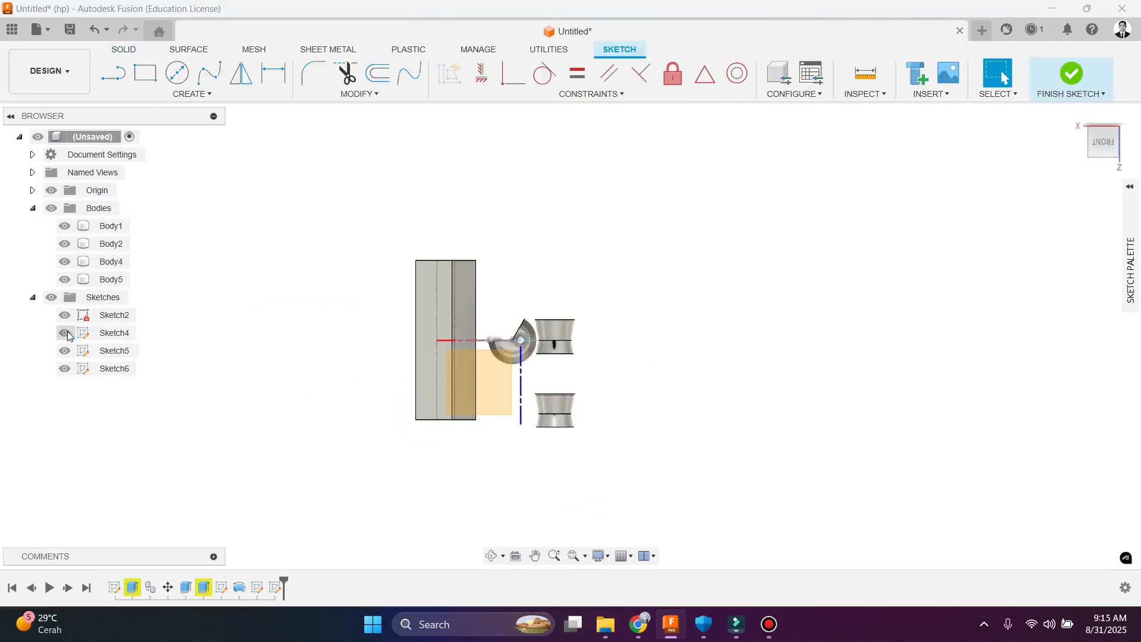
middle_click_drag(395, 388, 351, 458, "shift")
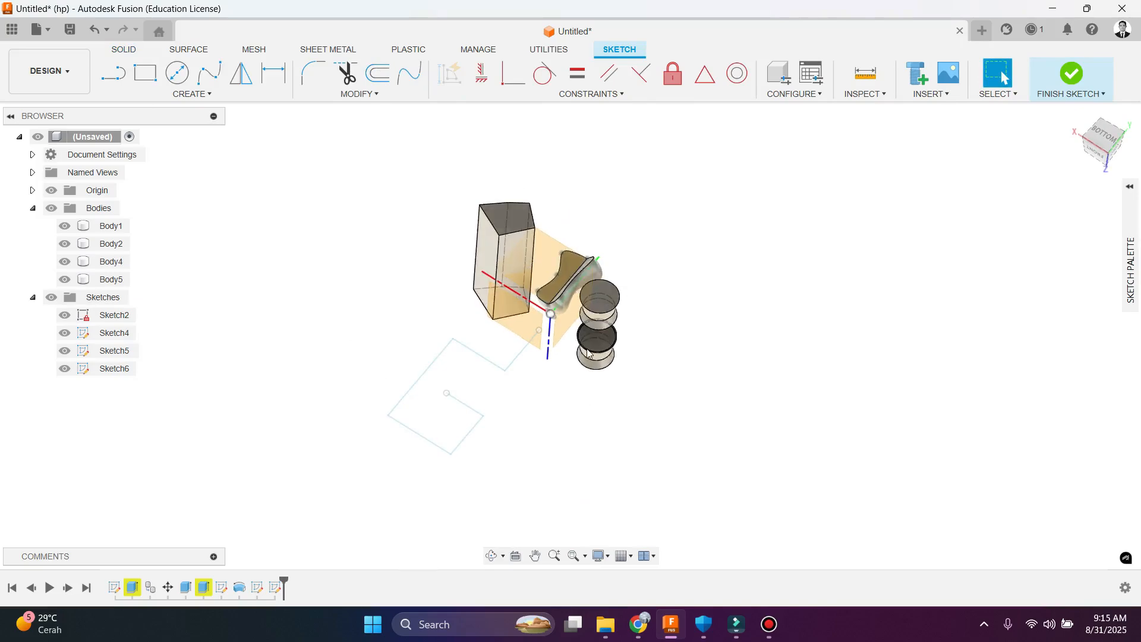
scroll(536, 340, "up", 5)
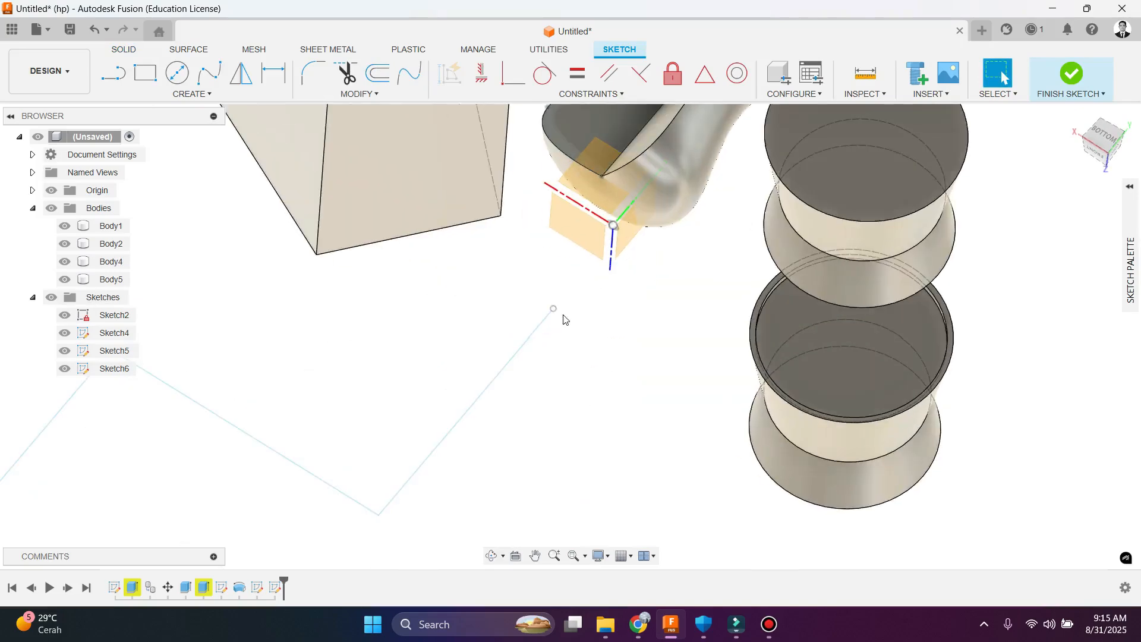
key("p")
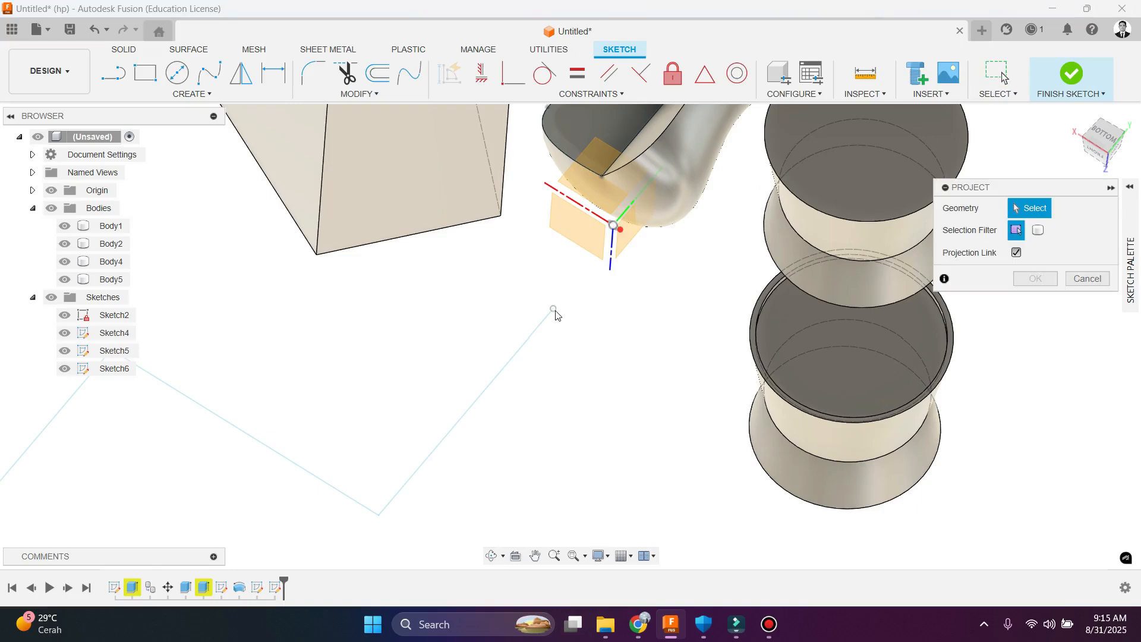
left_click(554, 310)
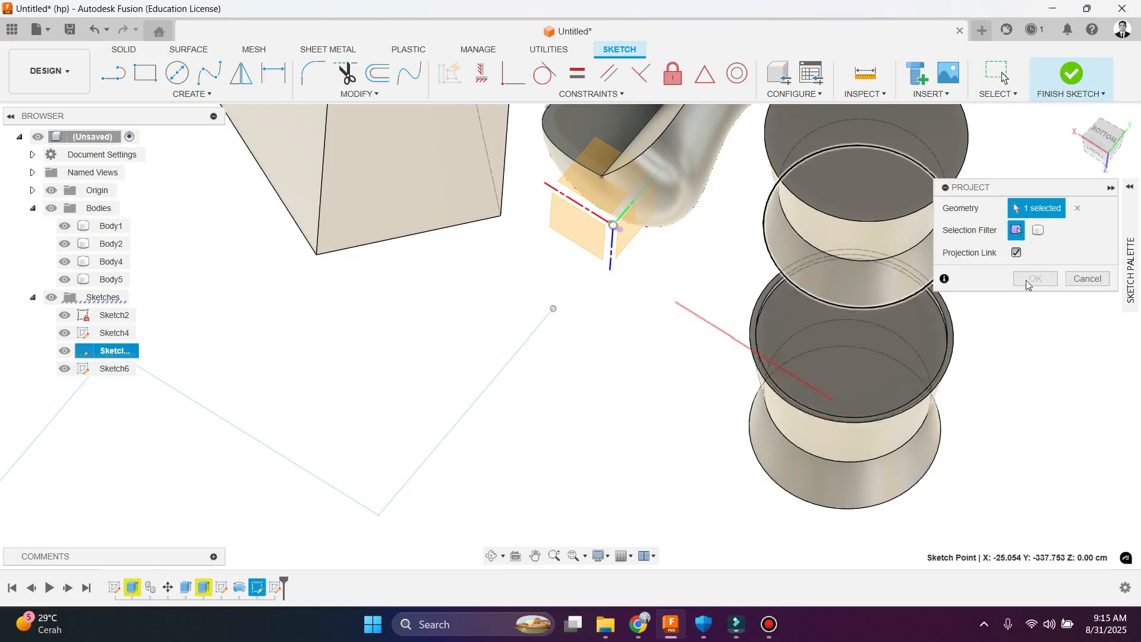
left_click(1028, 281)
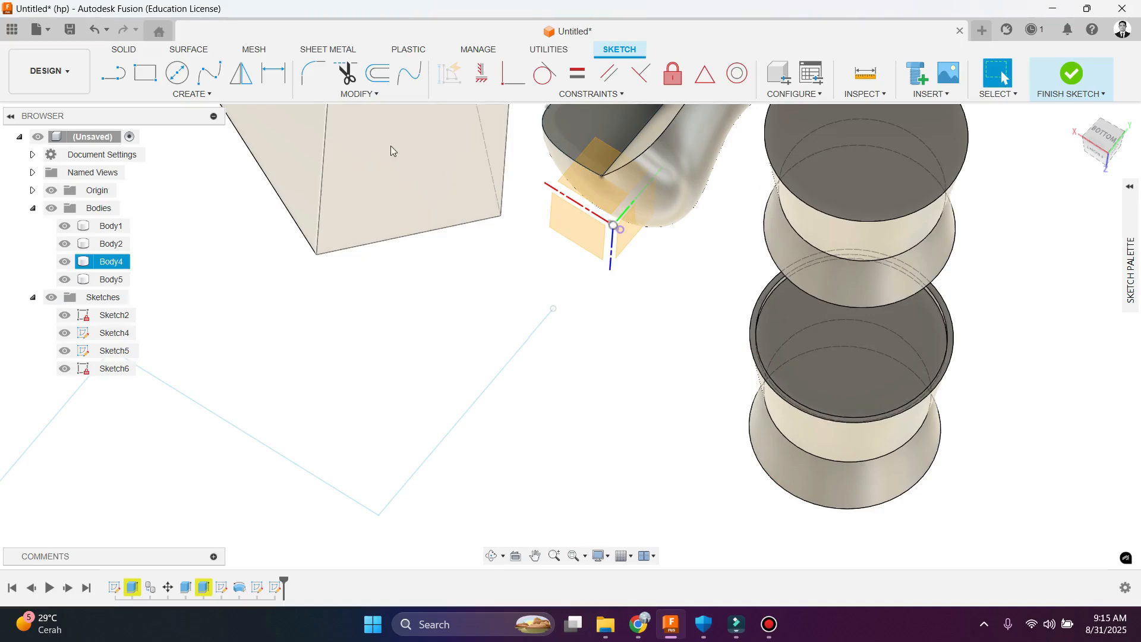
Step: Draw a circle about 113 cm in diameter on the projected point as the sweep profile
left_click(179, 74)
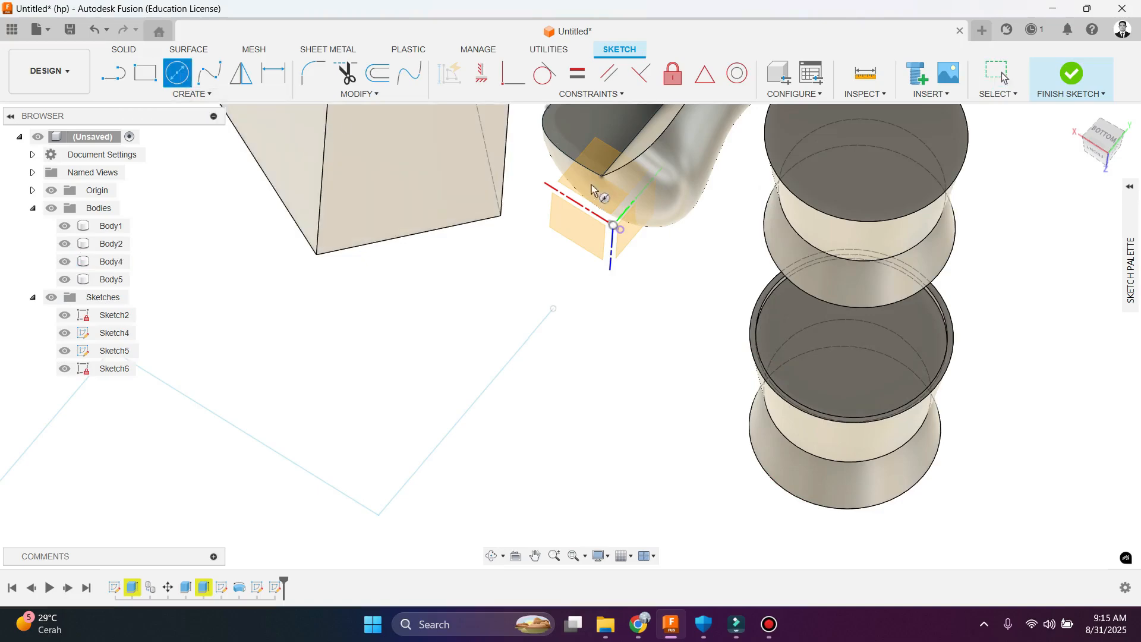
left_click(630, 239)
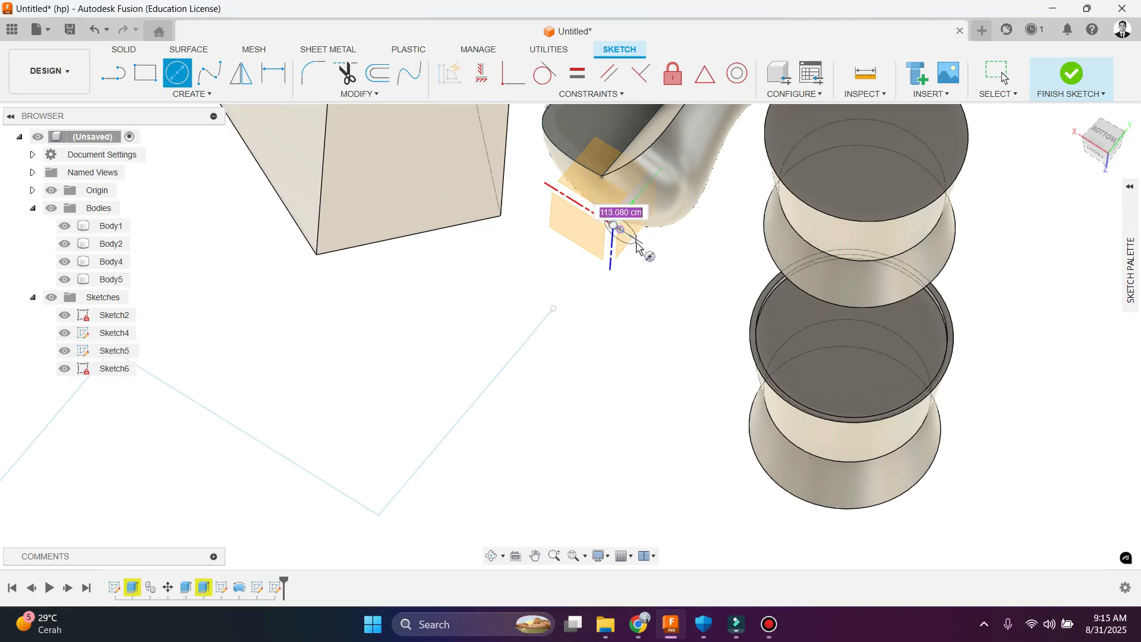
left_click(637, 248)
Step: Sweep the circle profile along the right-angled line path as a new body, using Single Path and Perpendicular orientation
left_click(132, 52)
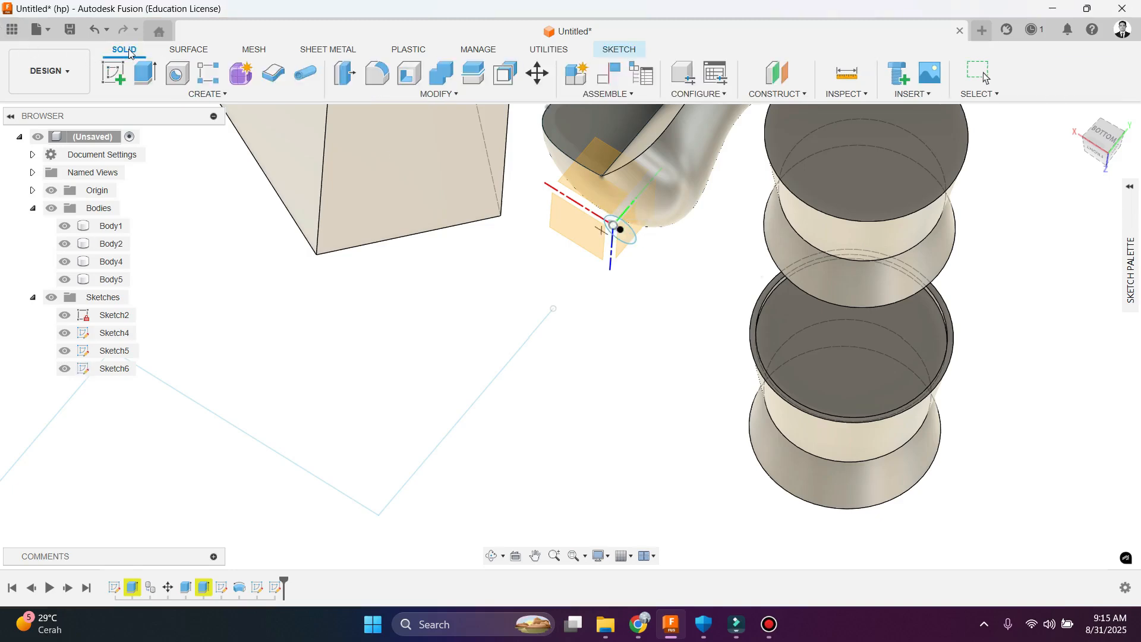
left_click(201, 94)
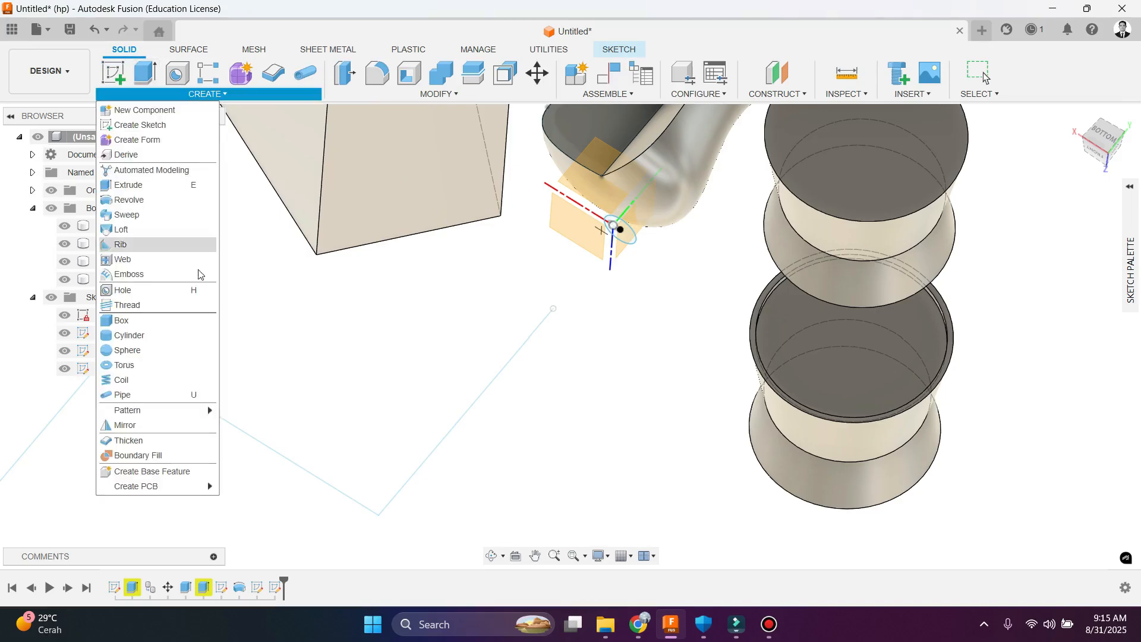
left_click(150, 222)
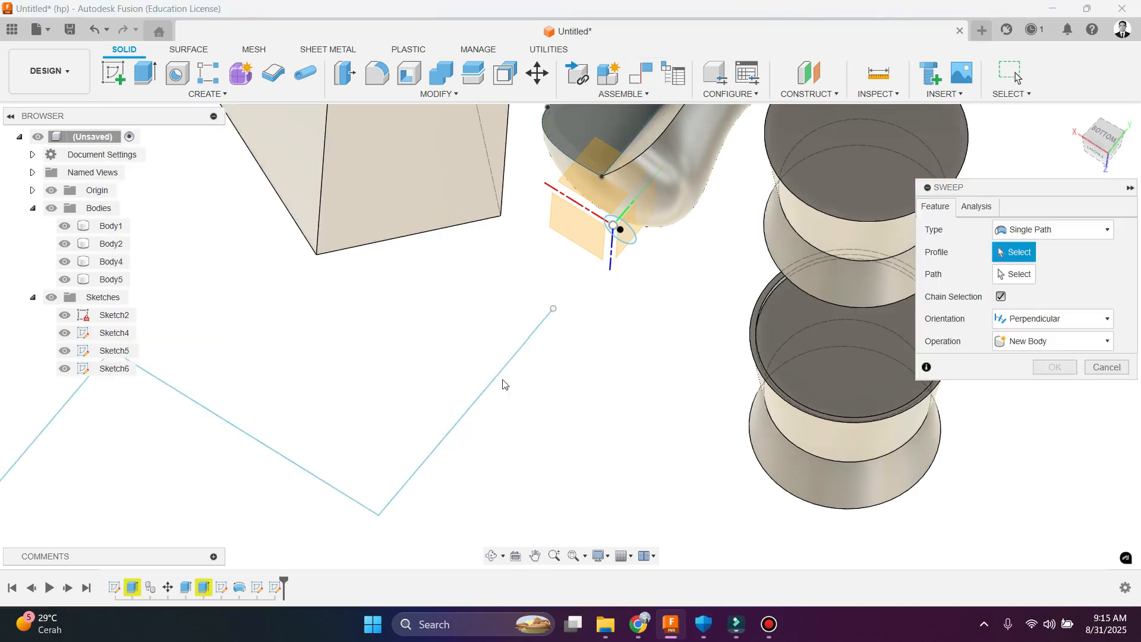
left_click(635, 241)
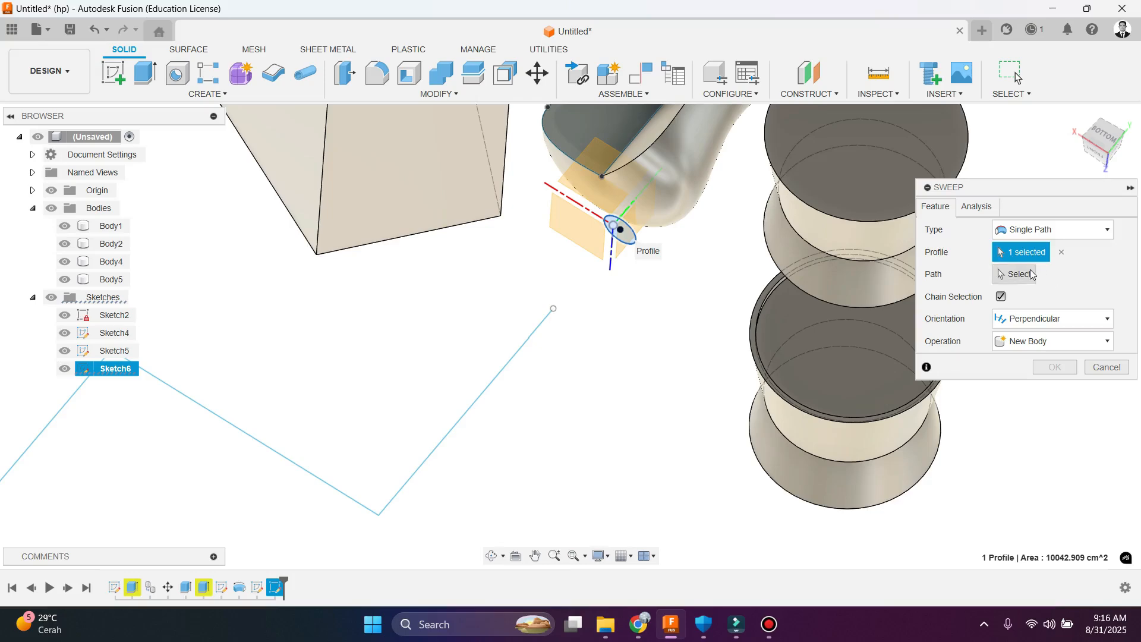
left_click(527, 339)
scroll(555, 276, "down", 5)
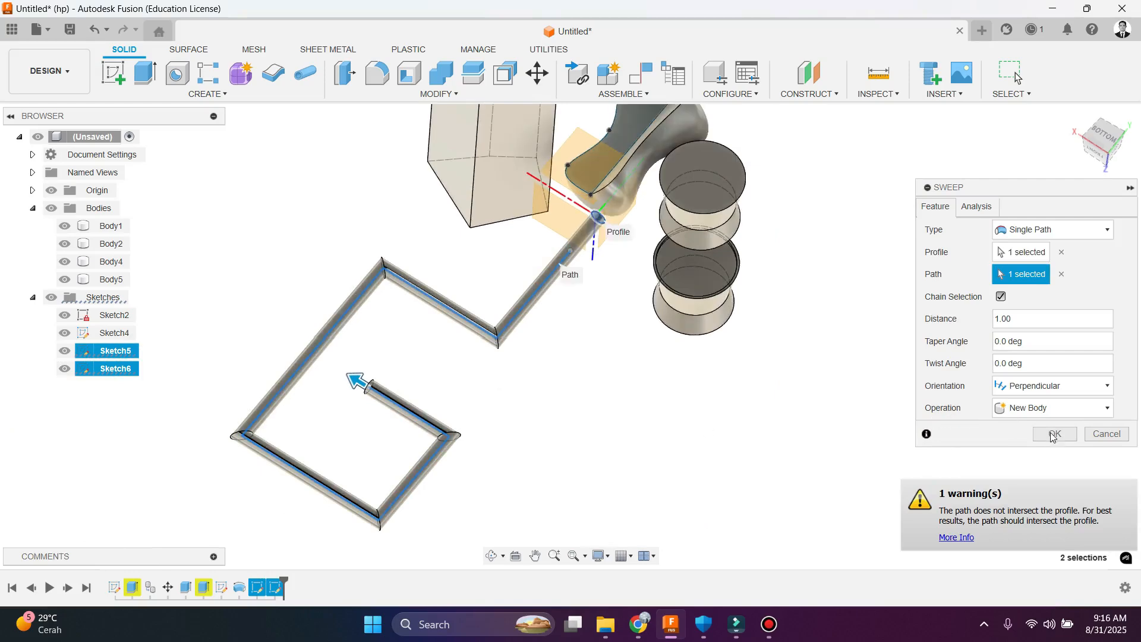
key("Return")
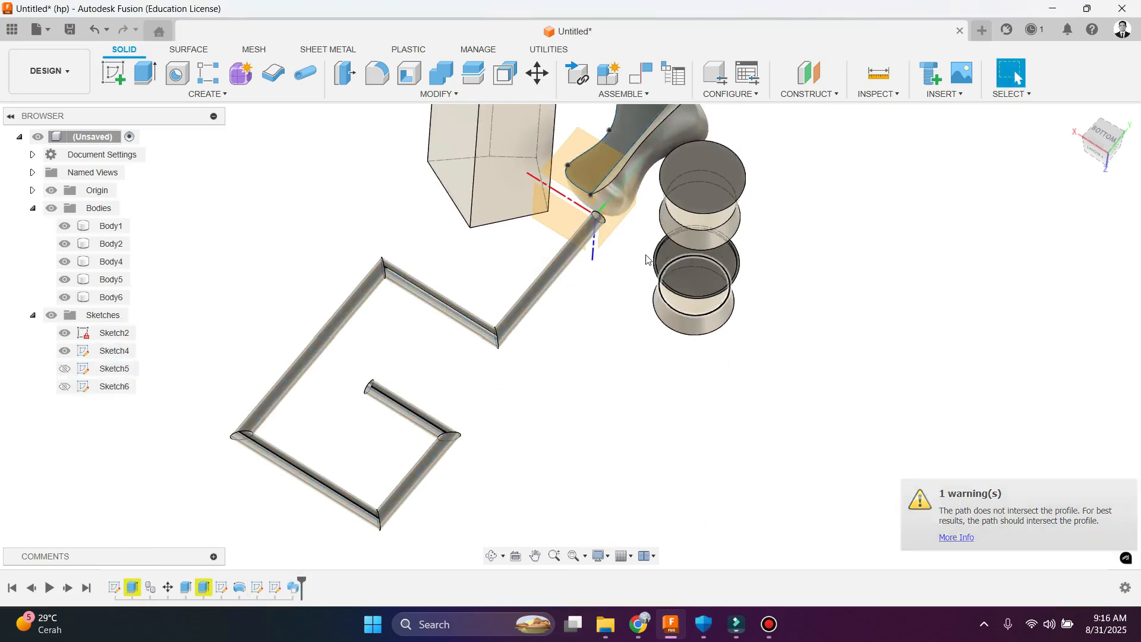
Step: Undo the sweep and its circle profile, and finish the XZ sketch
scroll(612, 219, "up", 5)
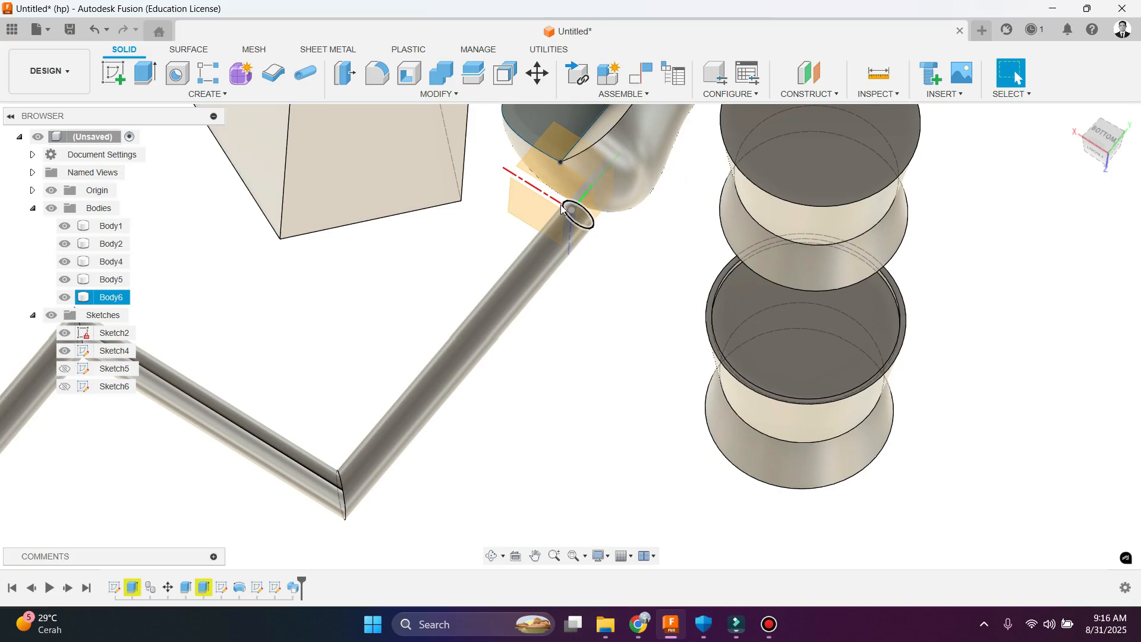
scroll(489, 304, "down", 5)
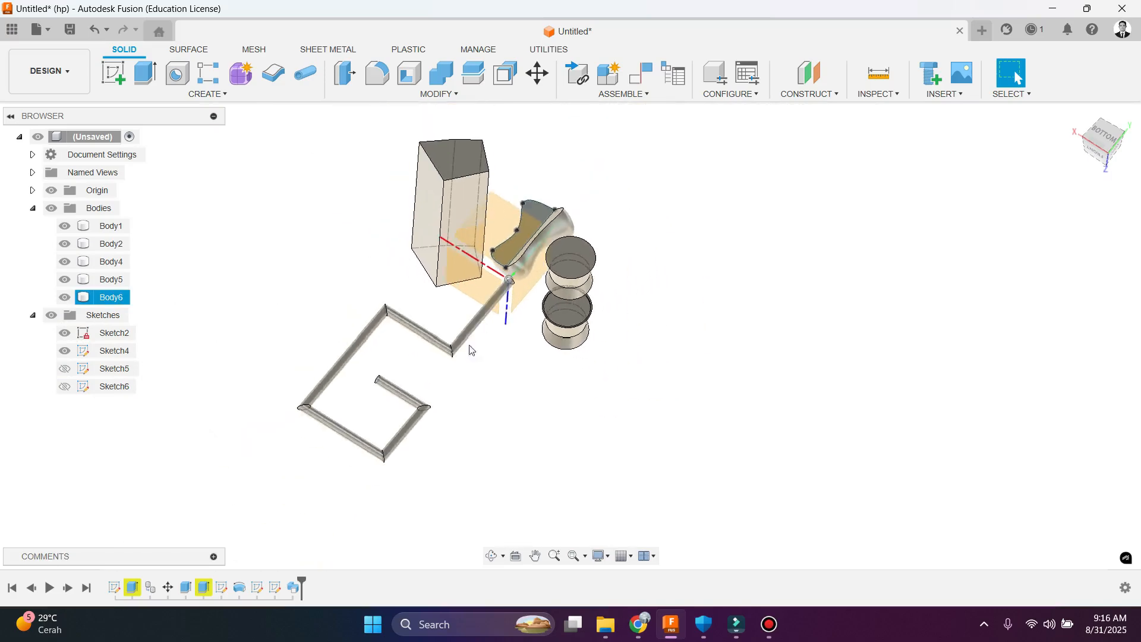
scroll(469, 350, "up", 4)
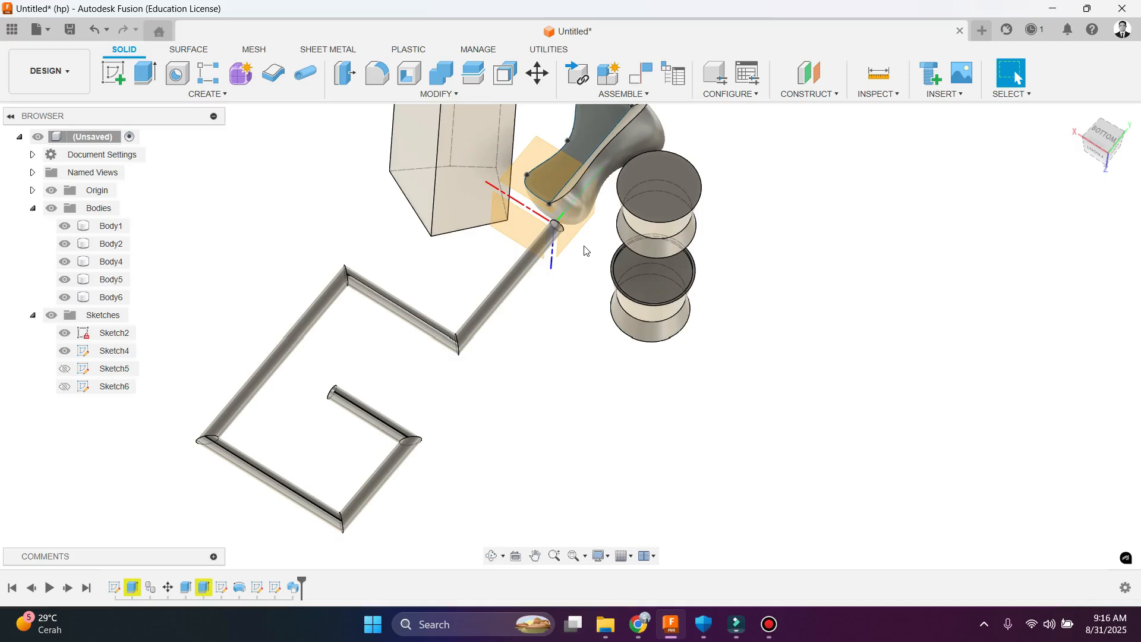
scroll(381, 284, "down", 5)
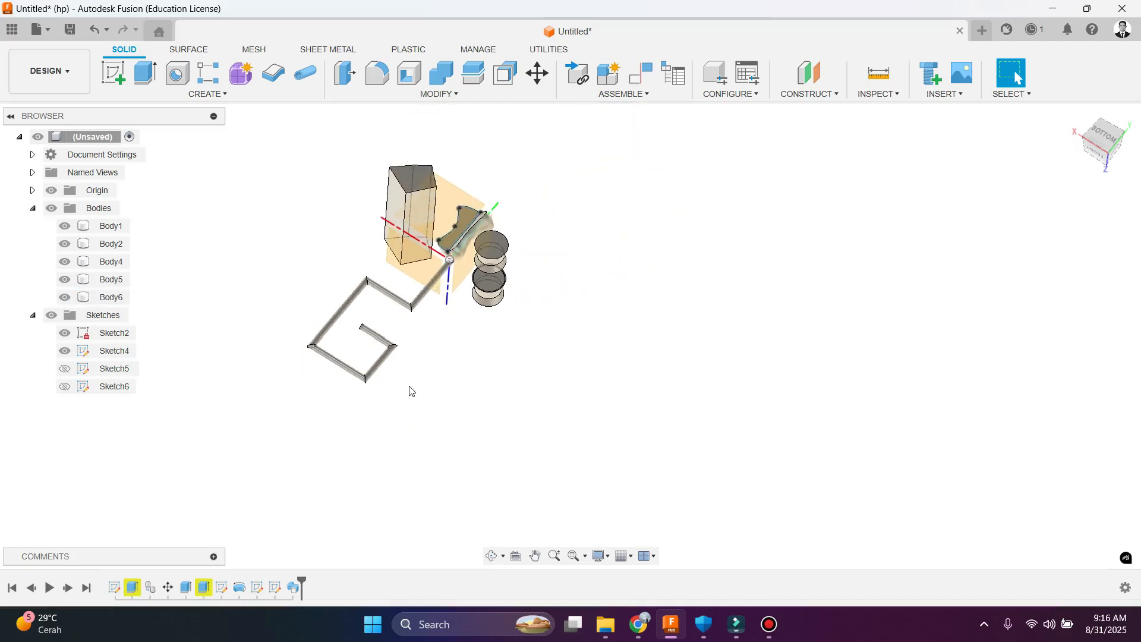
scroll(381, 442, "down", 2)
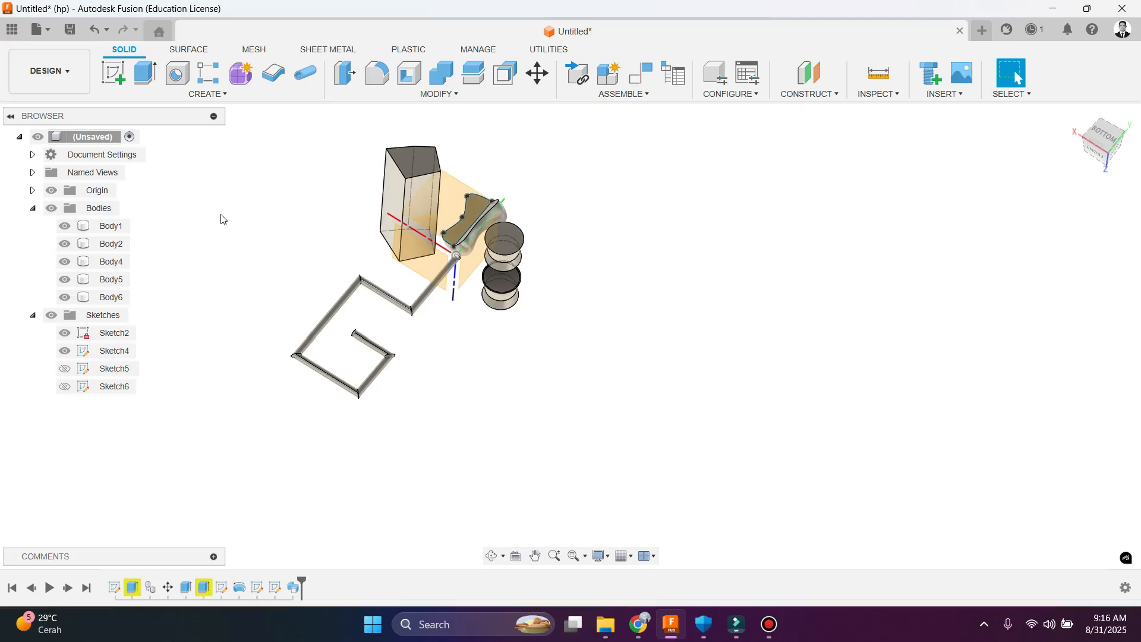
key("ctrl+z")
key("ctrl+z")
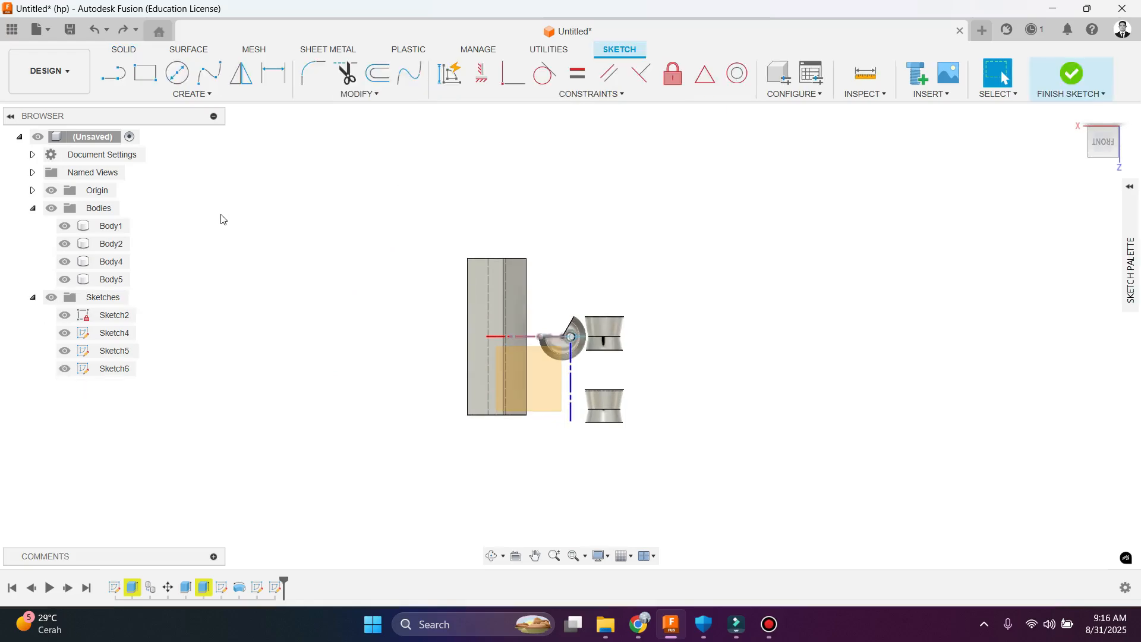
left_click(1074, 74)
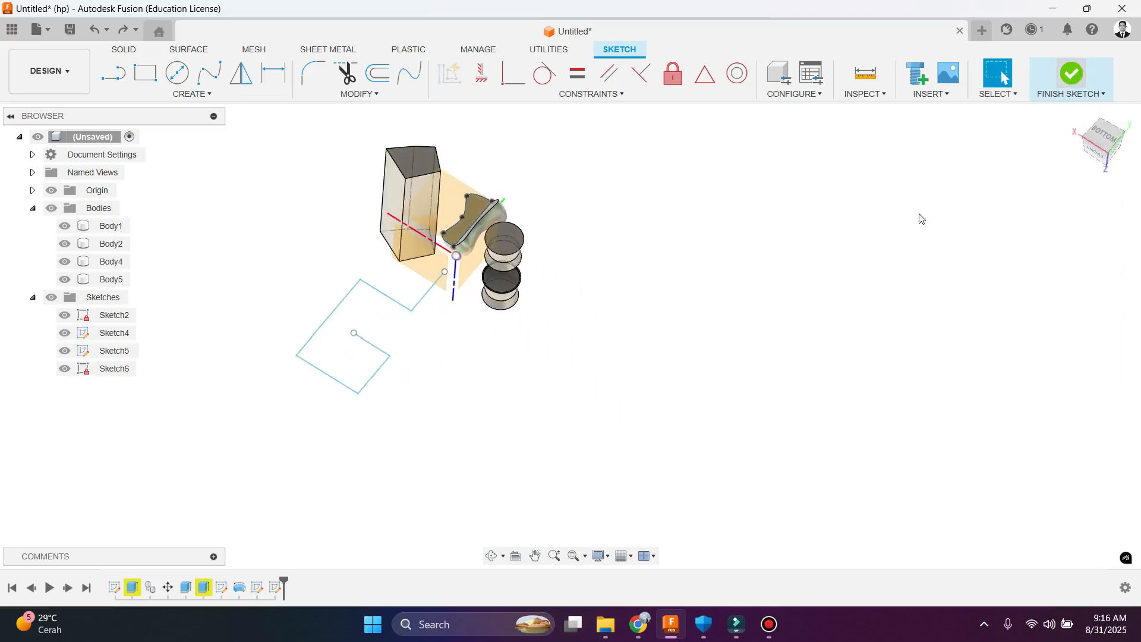
Step: Delete the XZ profile sketch, Sketch6
scroll(411, 329, "up", 5)
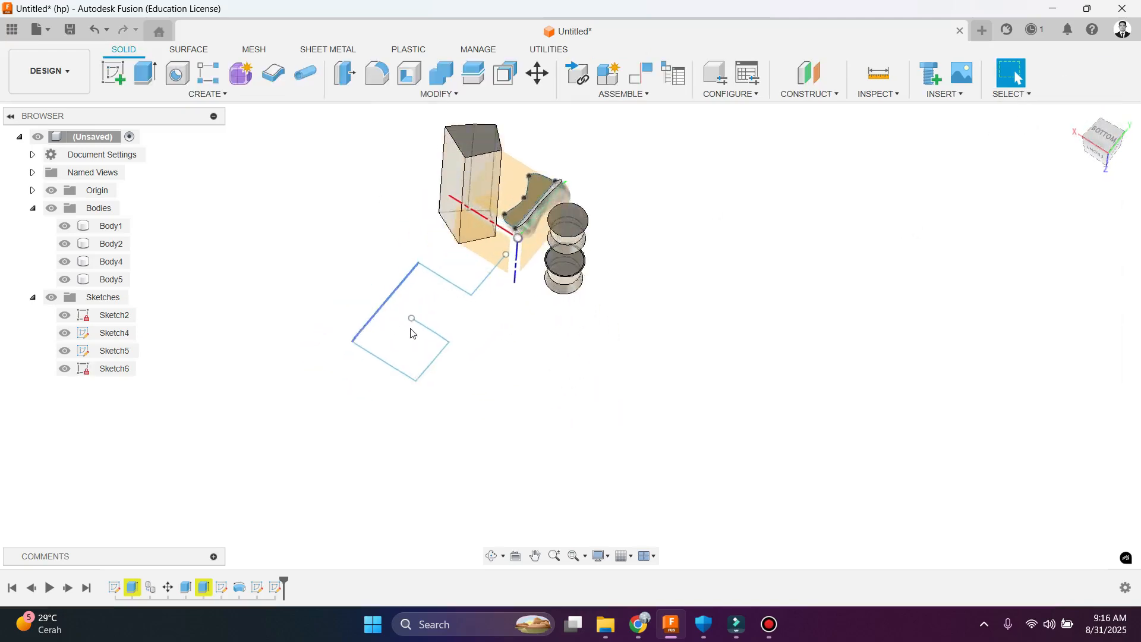
scroll(481, 402, "down", 3)
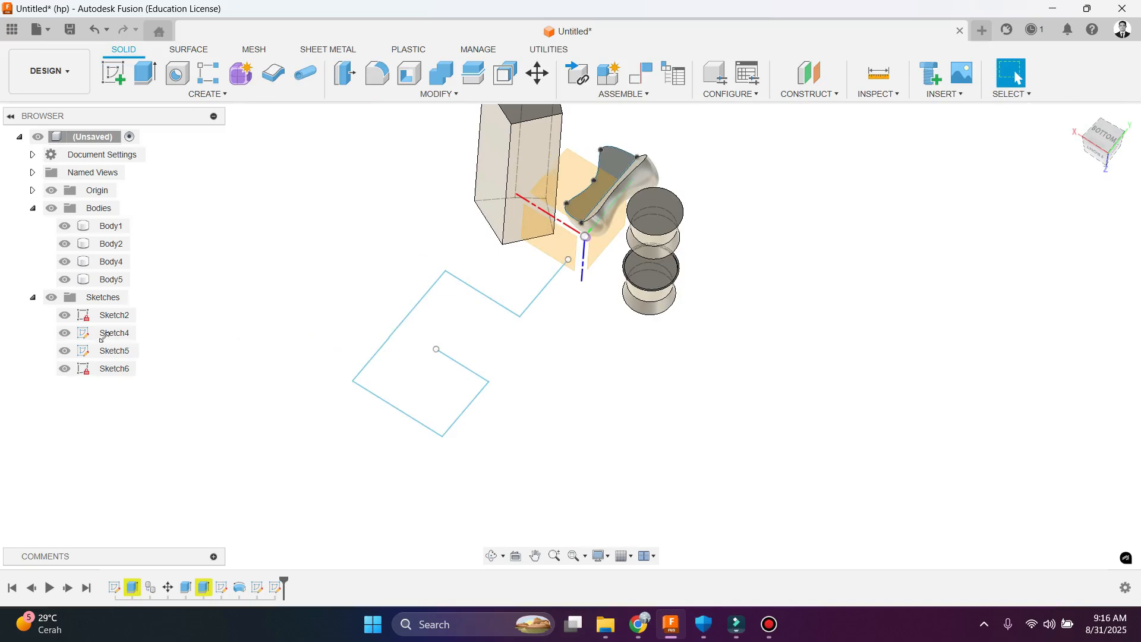
right_click(119, 369)
left_click(152, 202)
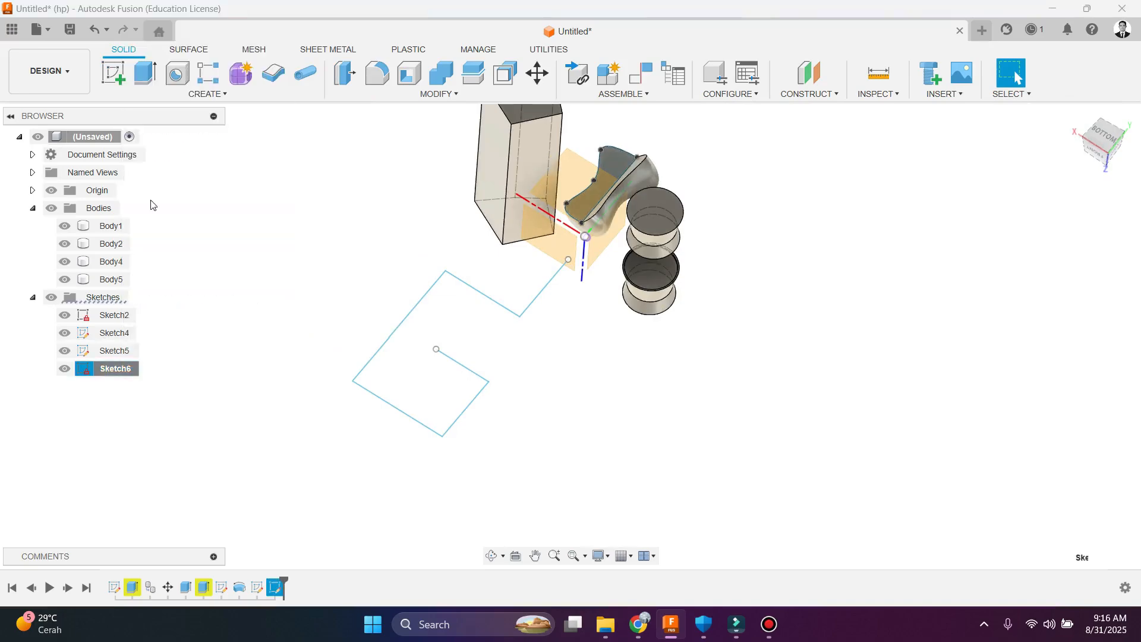
Step: Permanently delete the revolve profile sketch, Sketch4
left_click(119, 350)
left_click(116, 331)
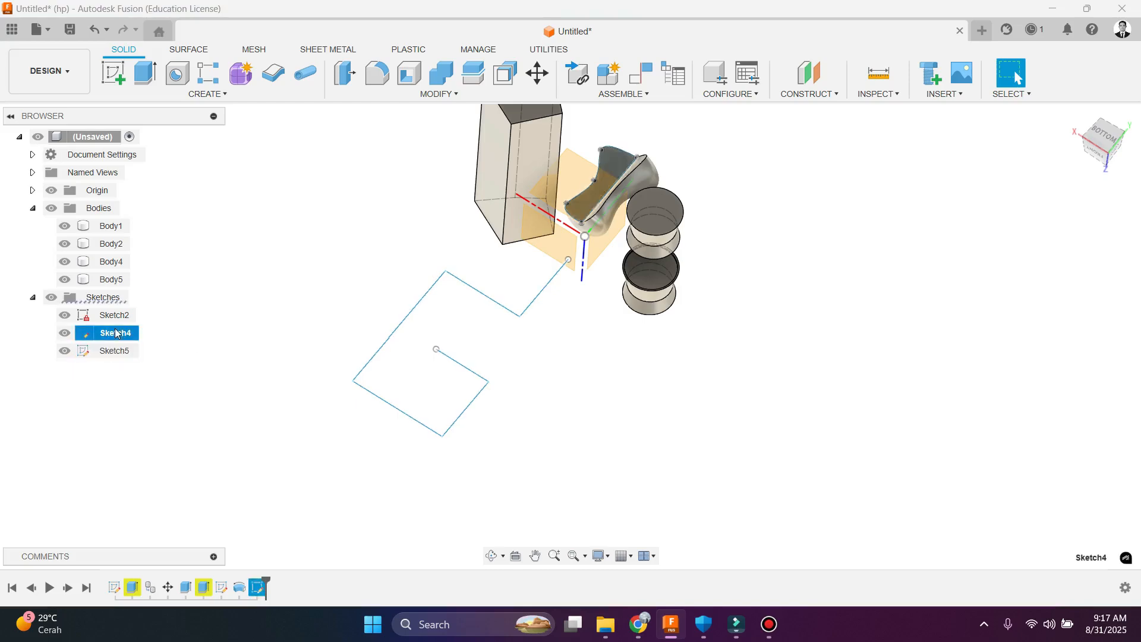
left_click(117, 319)
left_click(117, 333)
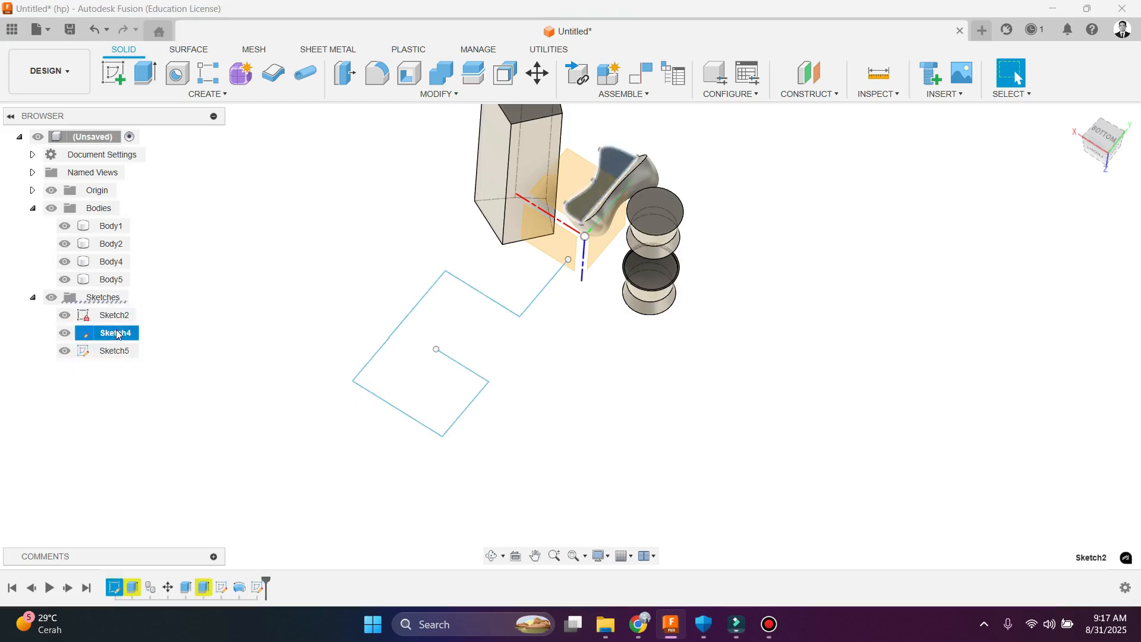
right_click(117, 333)
left_click(176, 175)
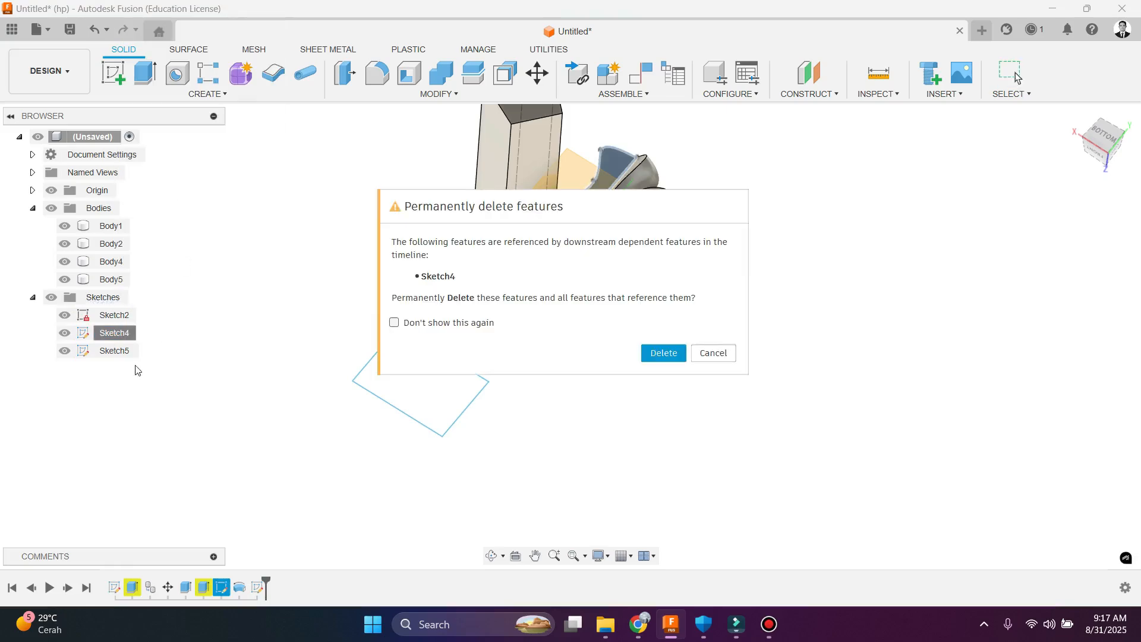
left_click(675, 354)
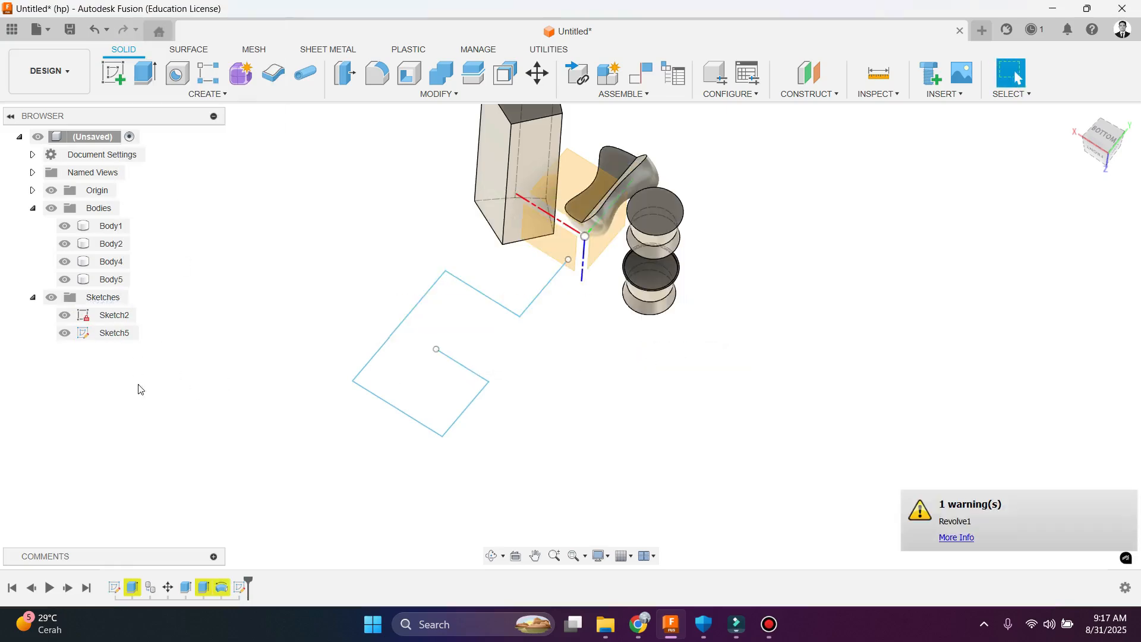
Step: Delete the right-angled line path sketch, Sketch5
left_click(113, 335)
right_click(178, 335)
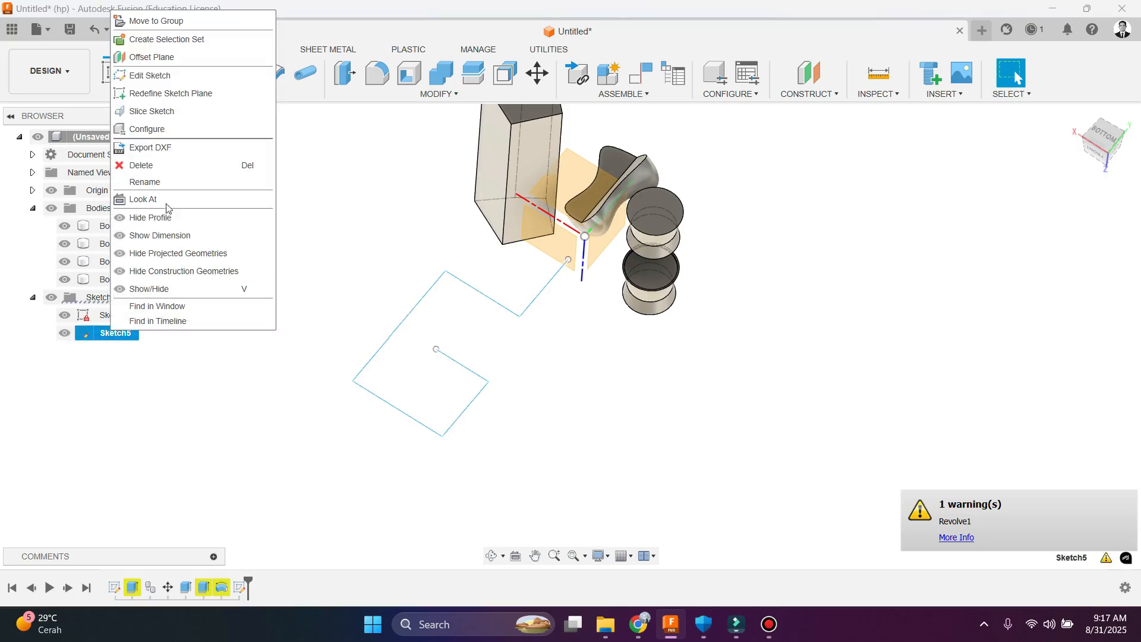
left_click(150, 169)
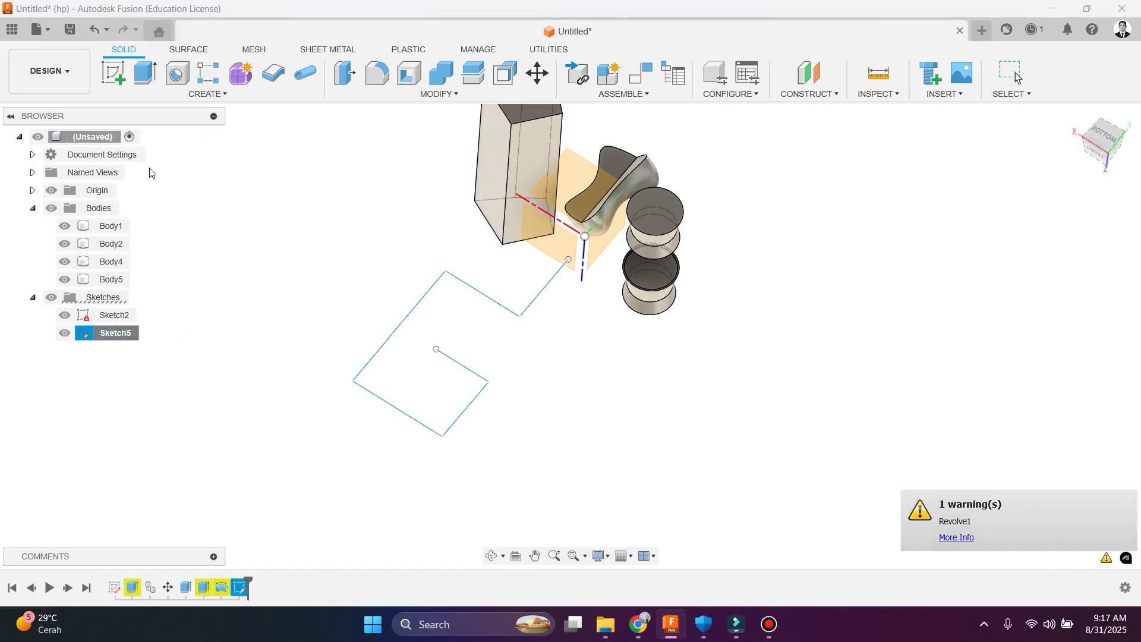
left_click(237, 97)
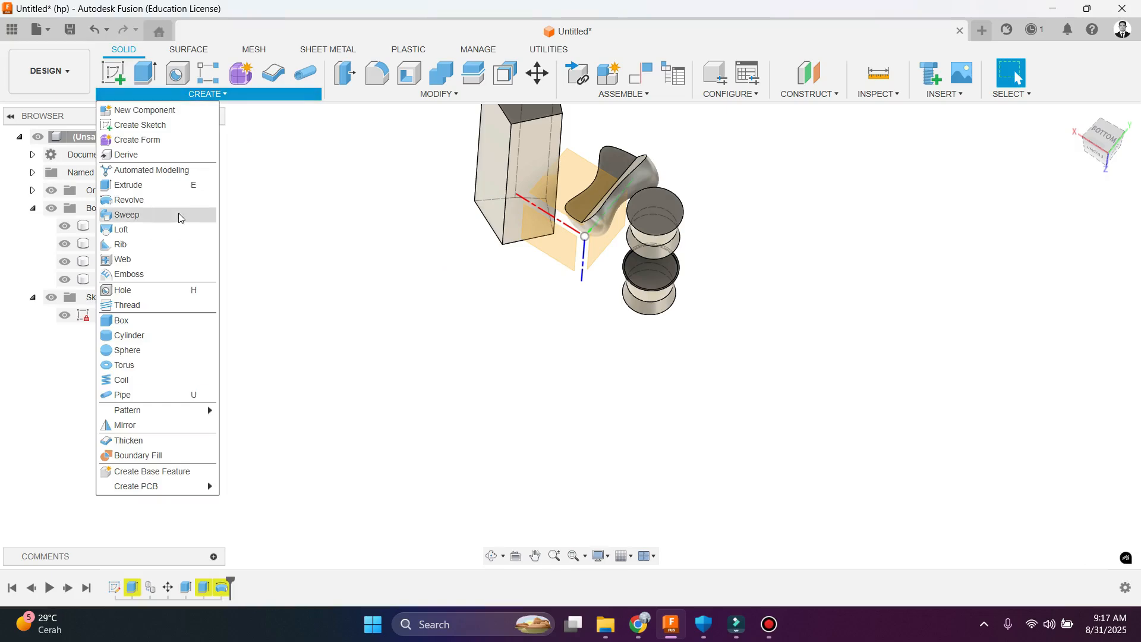
left_click(156, 231)
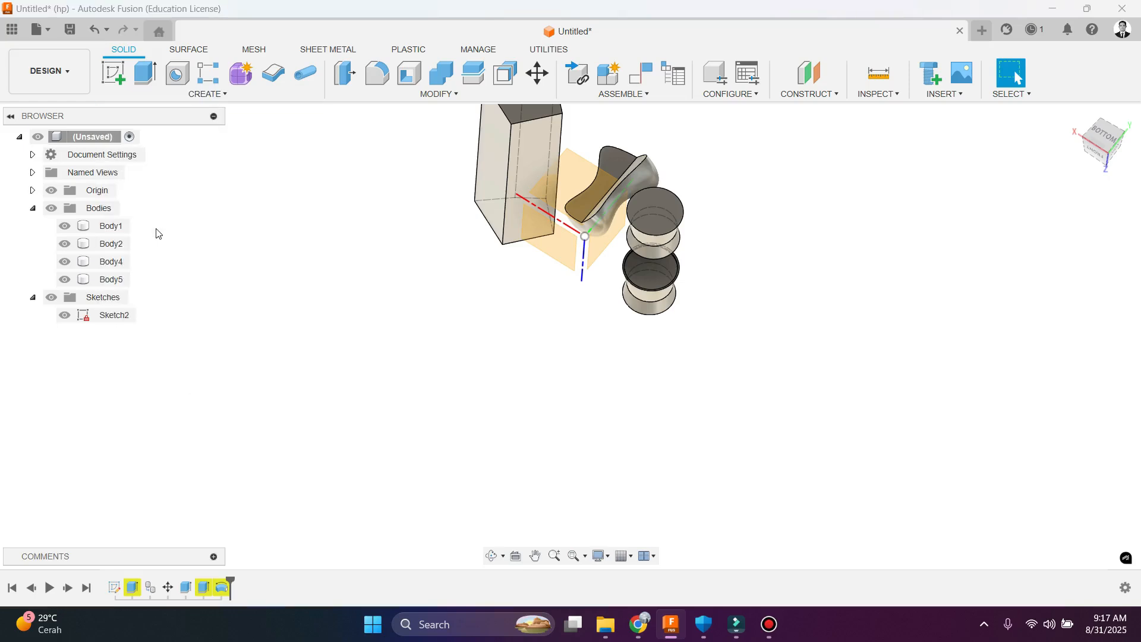
key("Escape")
Step: Create an offset construction plane 600 cm outward from the end face of the tall prism
scroll(326, 446, "down", 4)
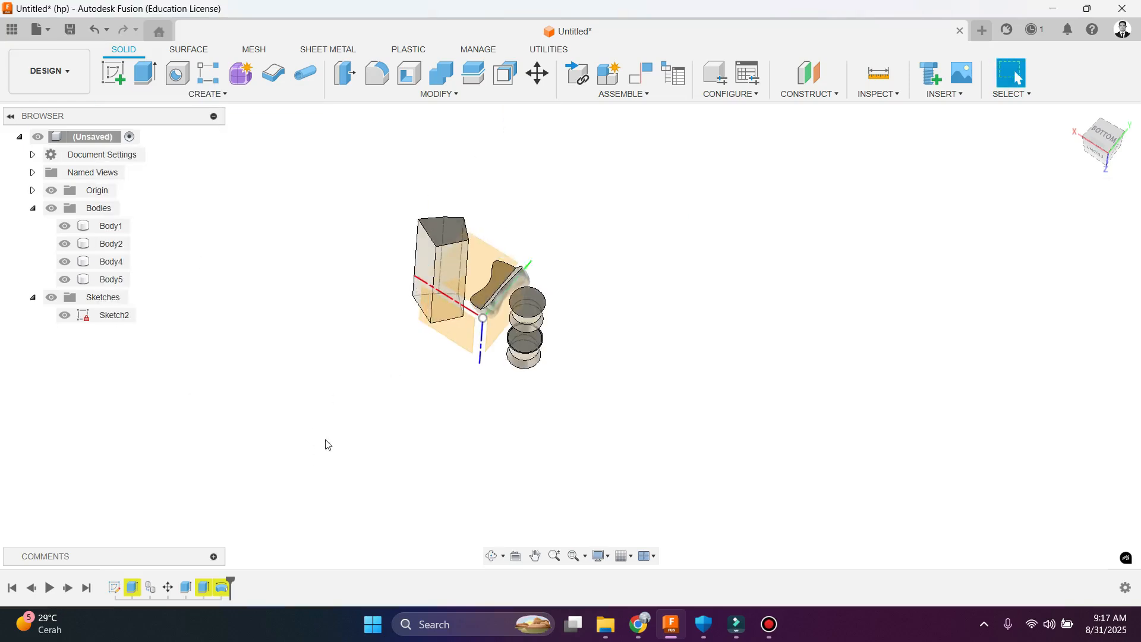
scroll(435, 219, "up", 5)
mouse_move(435, 218)
middle_mouse_down("shift")
mouse_move(468, 245)
mouse_move(415, 199)
mouse_move(400, 165)
middle_mouse_up("shift")
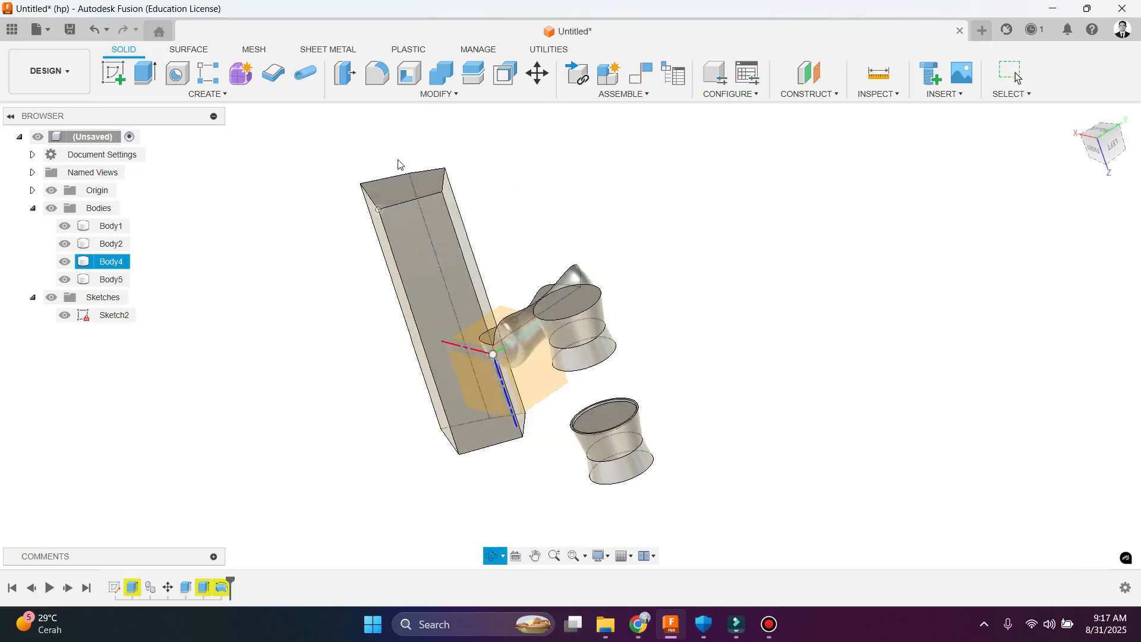
left_click(393, 192)
scroll(422, 434, "down", 4)
scroll(398, 337, "up", 5)
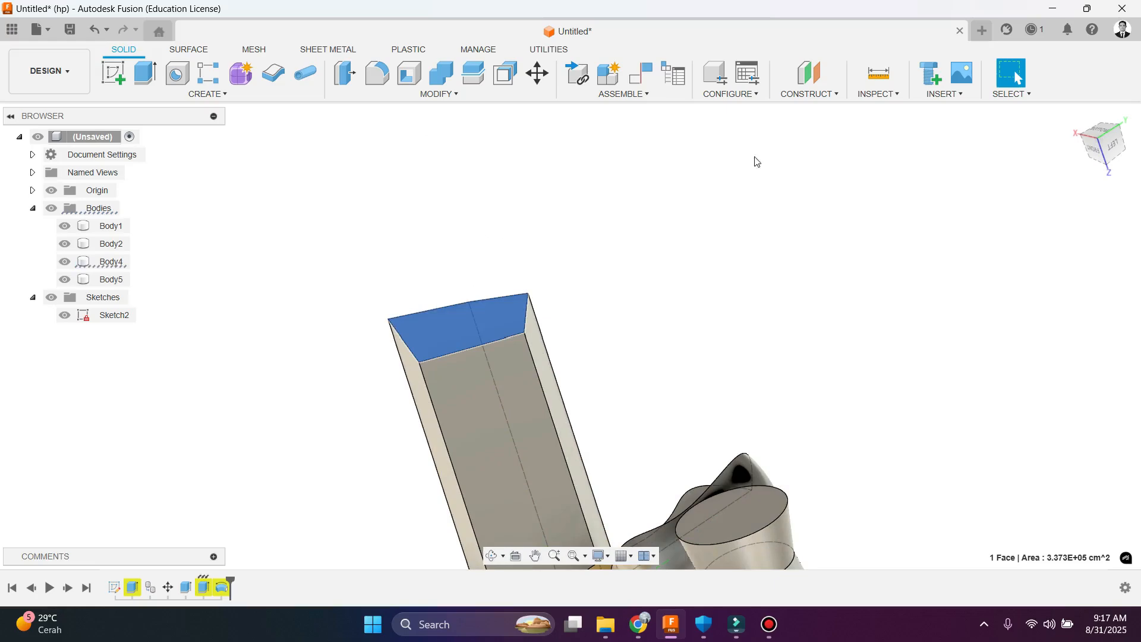
left_click(645, 238)
left_click(475, 315)
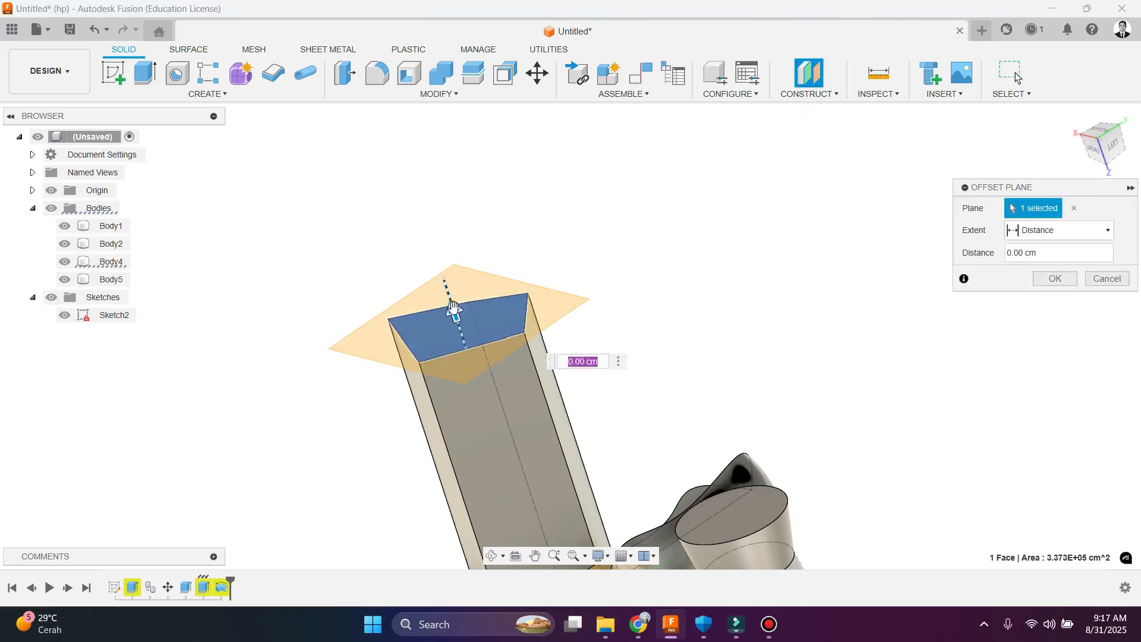
left_click_drag(407, 164, 413, 149)
type("60")
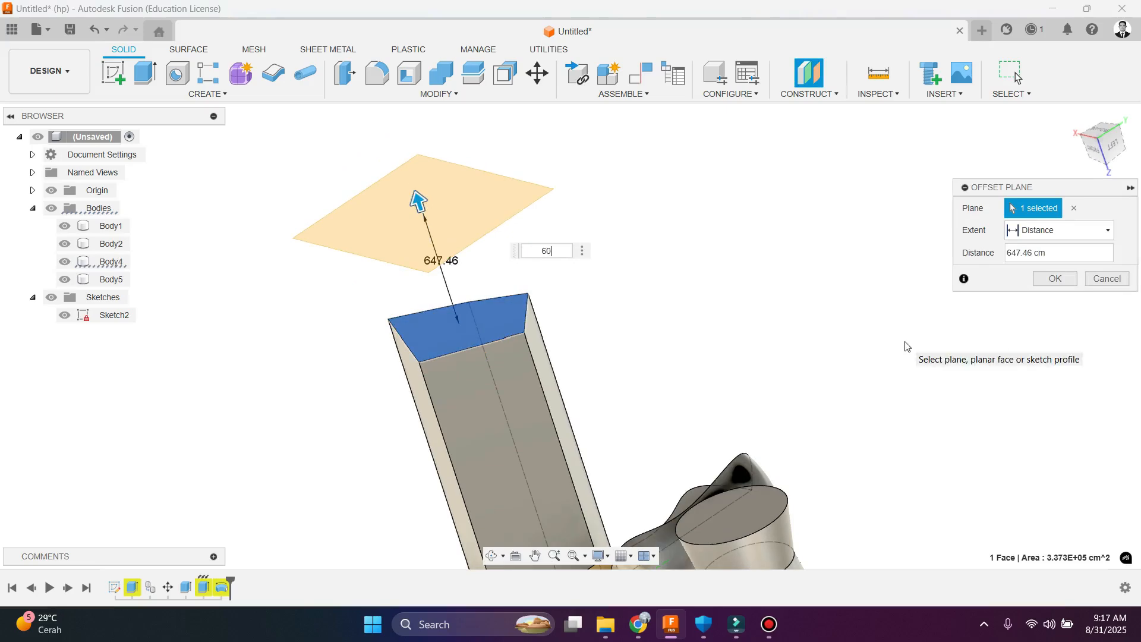
type("0")
key("Return")
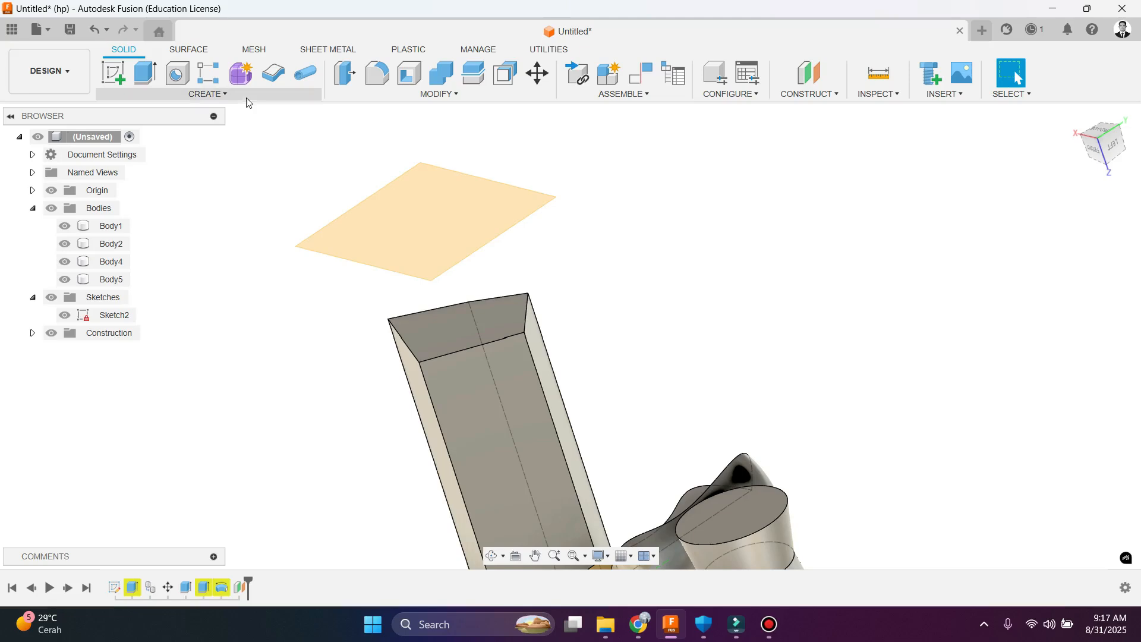
Step: Start a sketch on the offset plane and draw a small center-diameter circle over the prism's end face
left_click(377, 215)
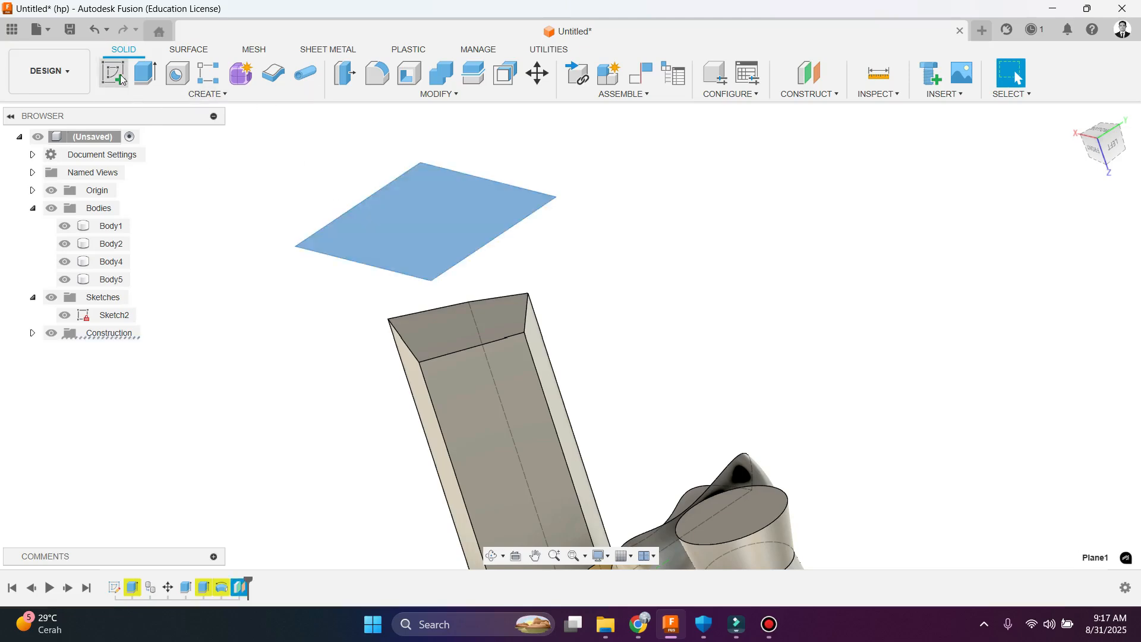
left_click(120, 74)
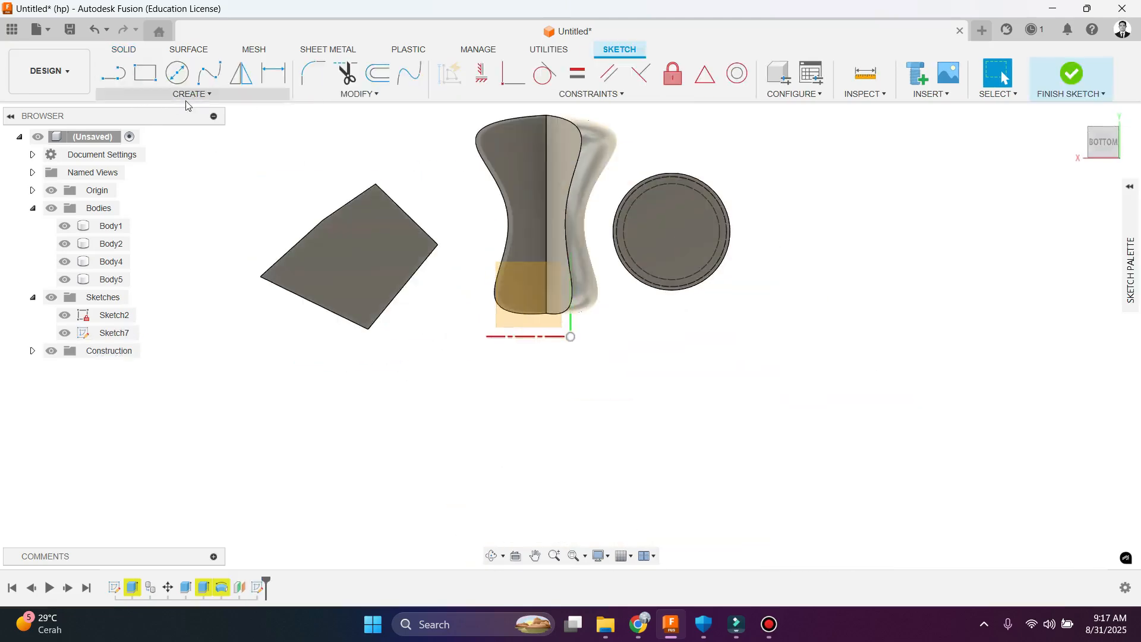
left_click(176, 73)
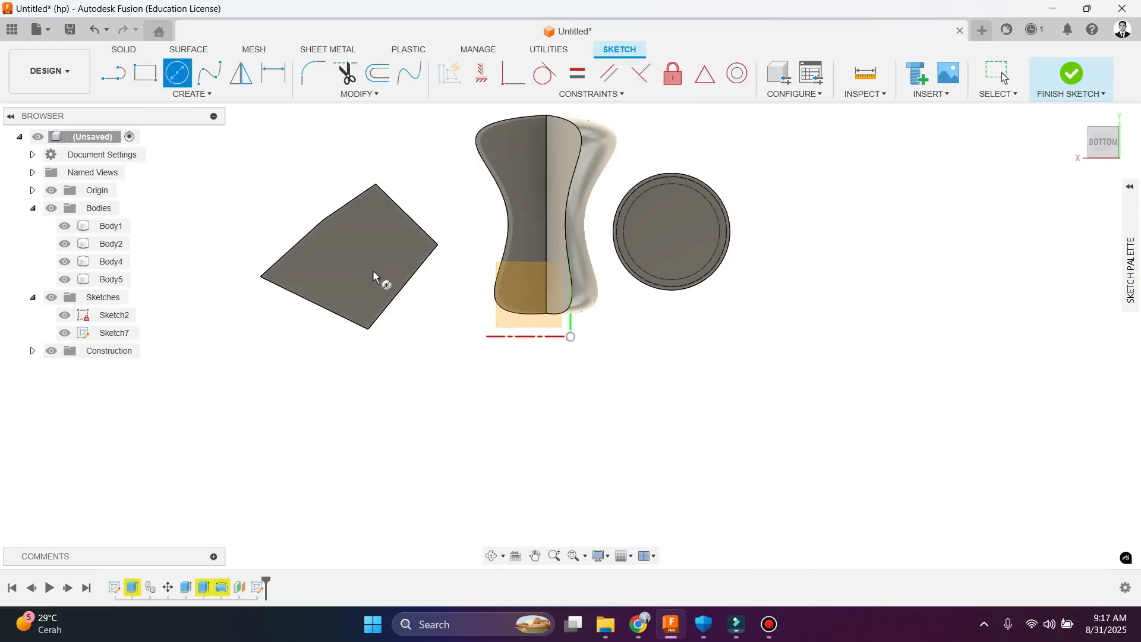
left_click(373, 270)
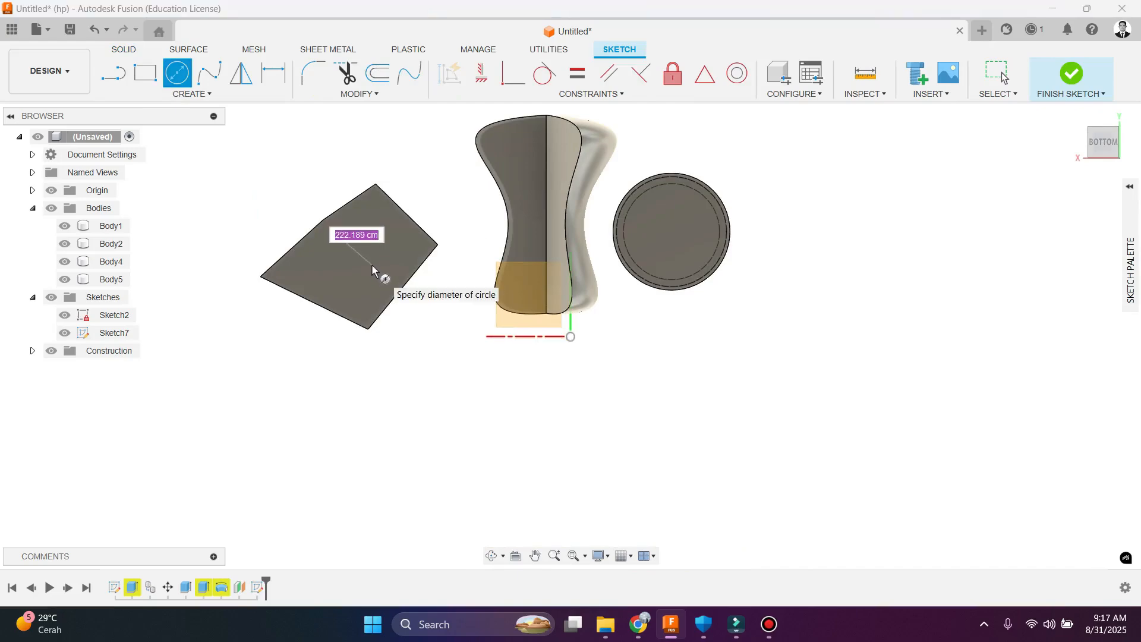
left_click(372, 252)
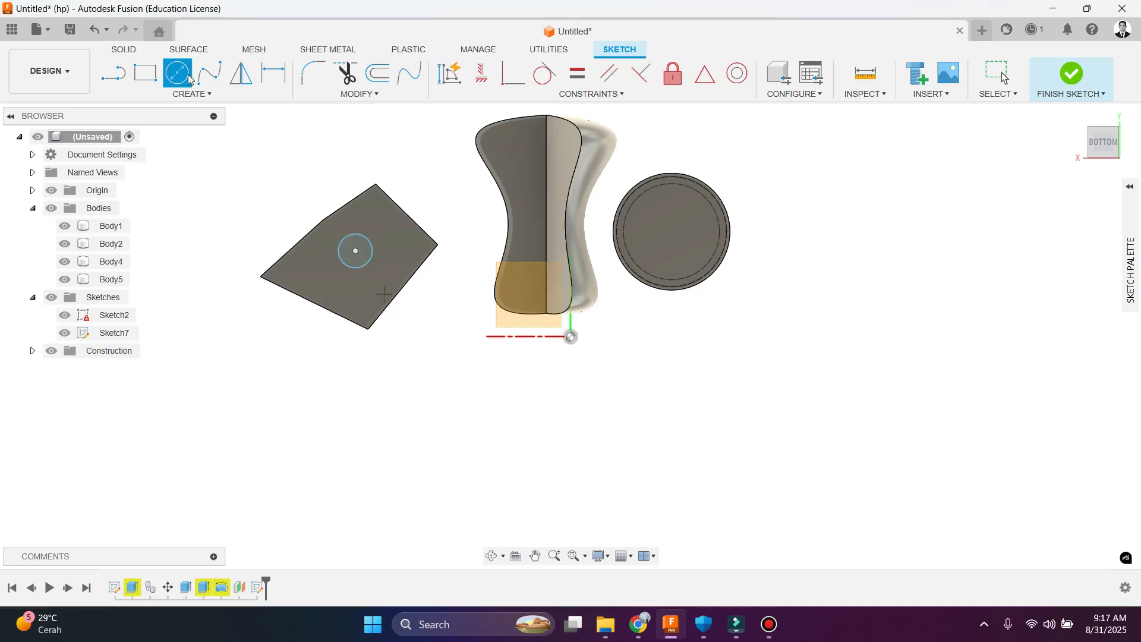
Step: Loft from the prism's end face to the small circle on the offset plane, using the Join operation
left_click(124, 50)
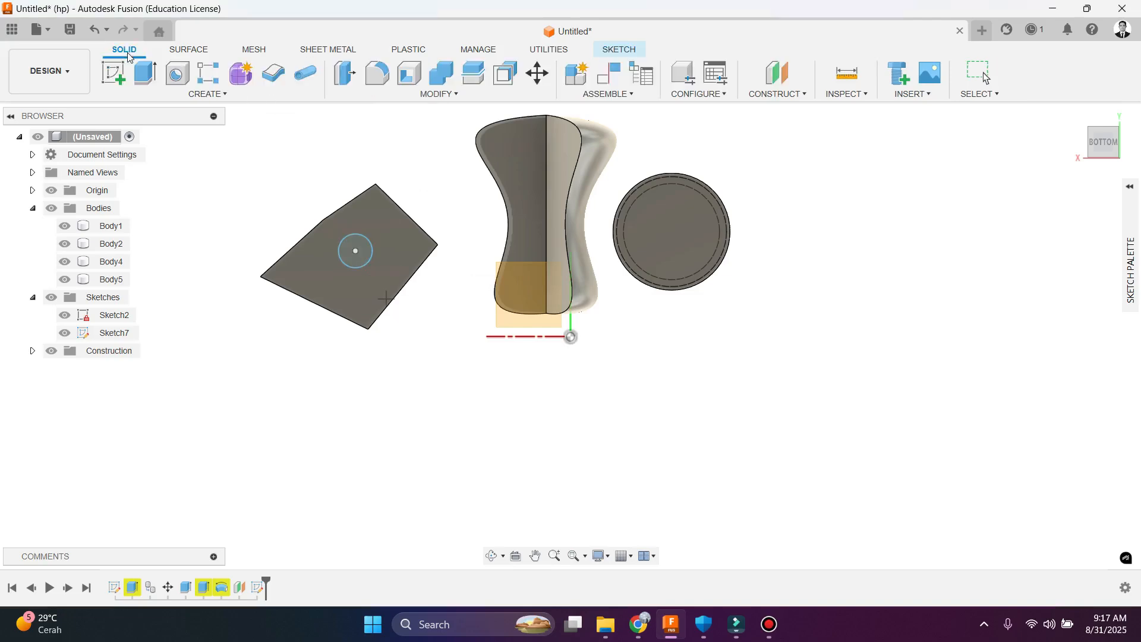
left_click(153, 95)
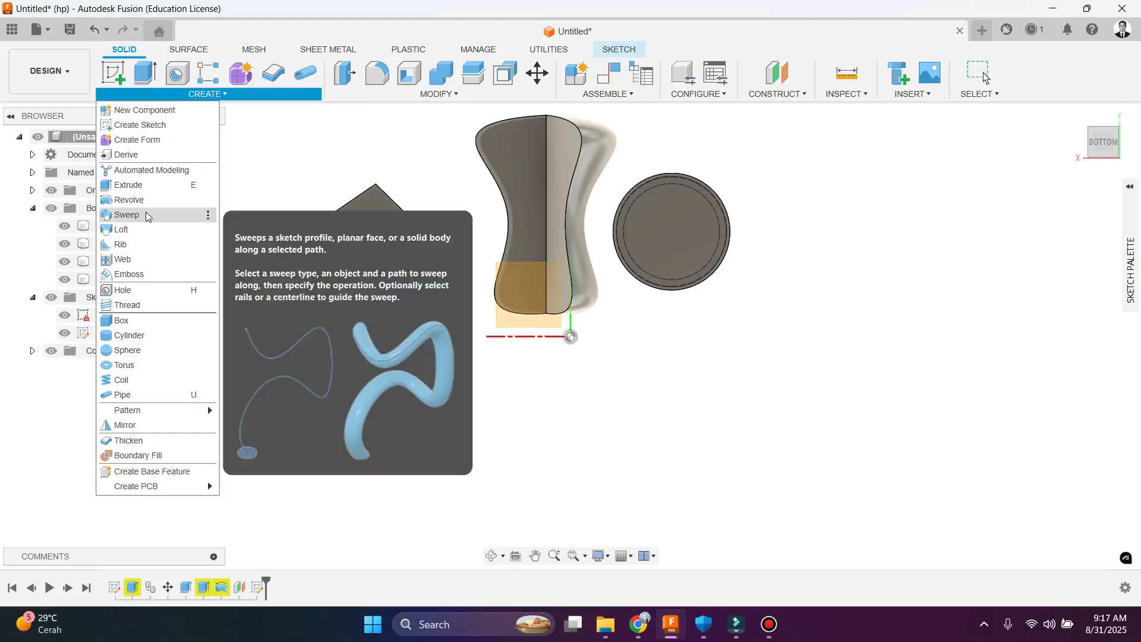
left_click(148, 229)
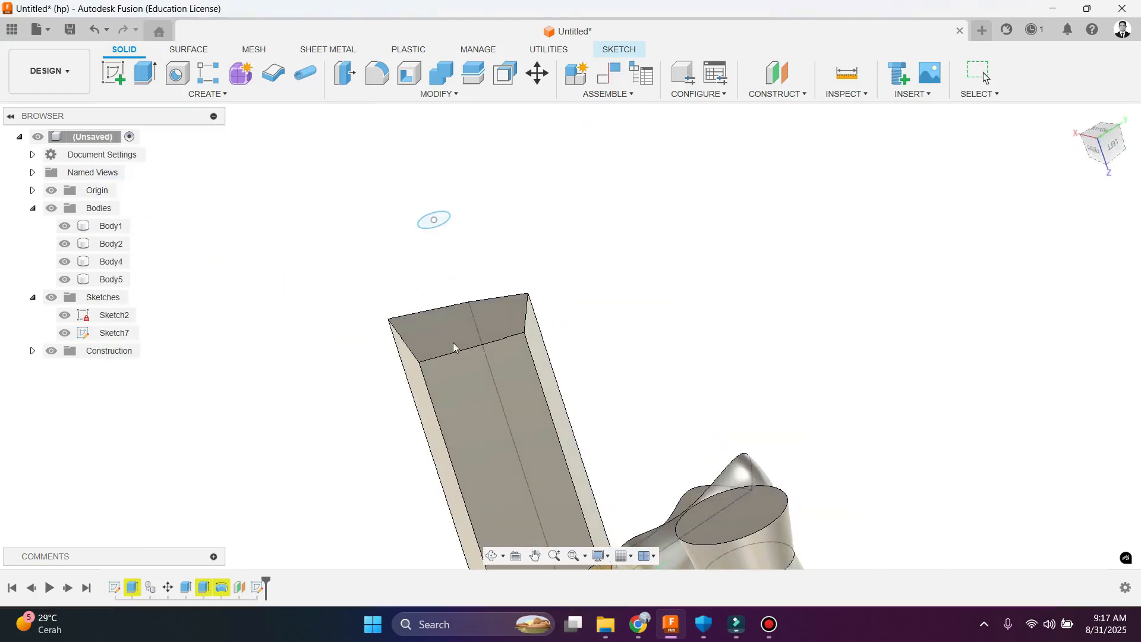
left_click(456, 335)
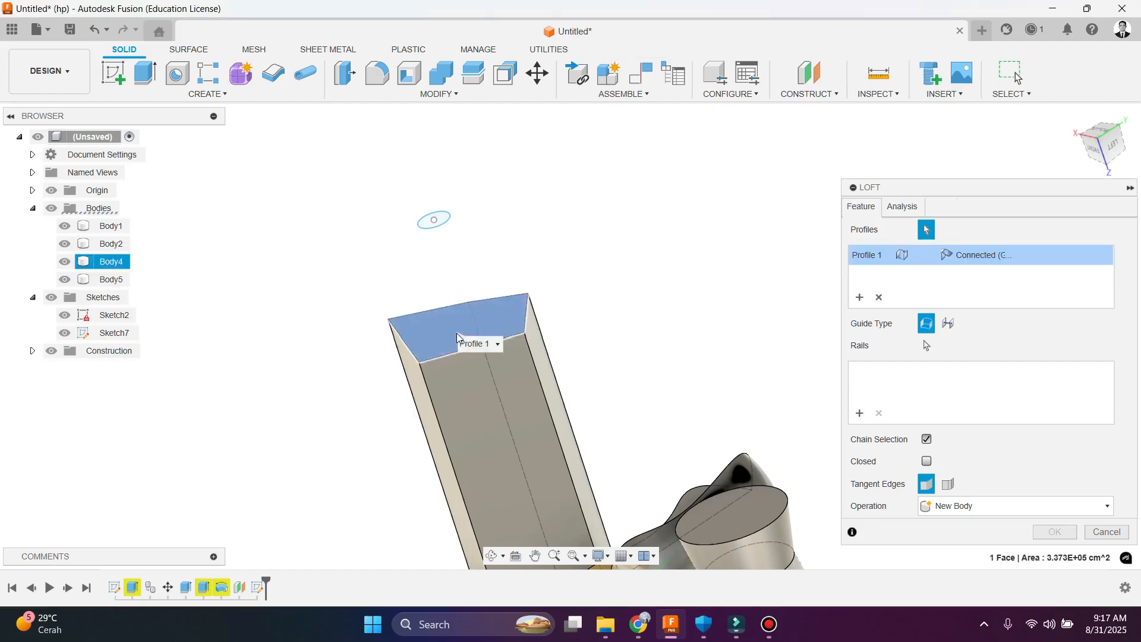
left_click(441, 221)
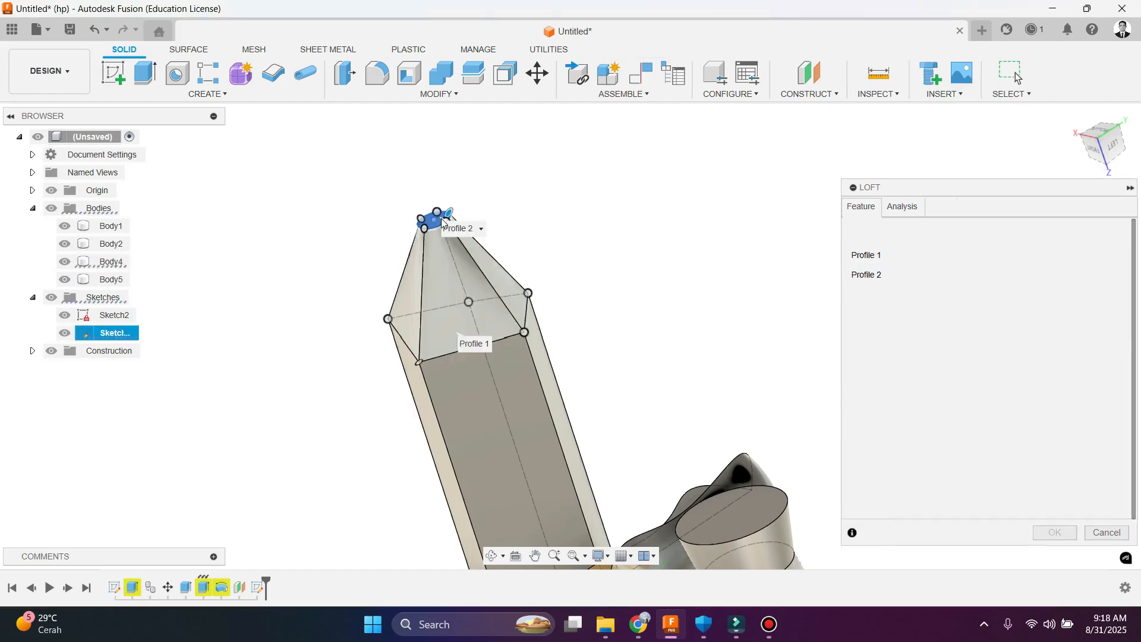
middle_click_drag(442, 295, 506, 297, "shift")
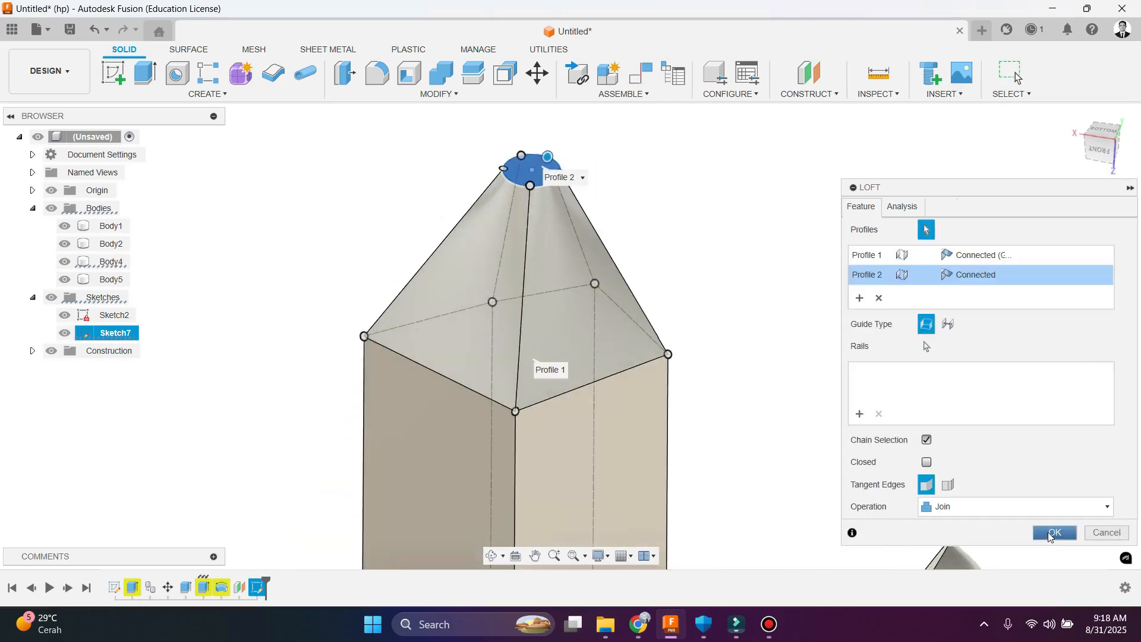
left_click(1049, 534)
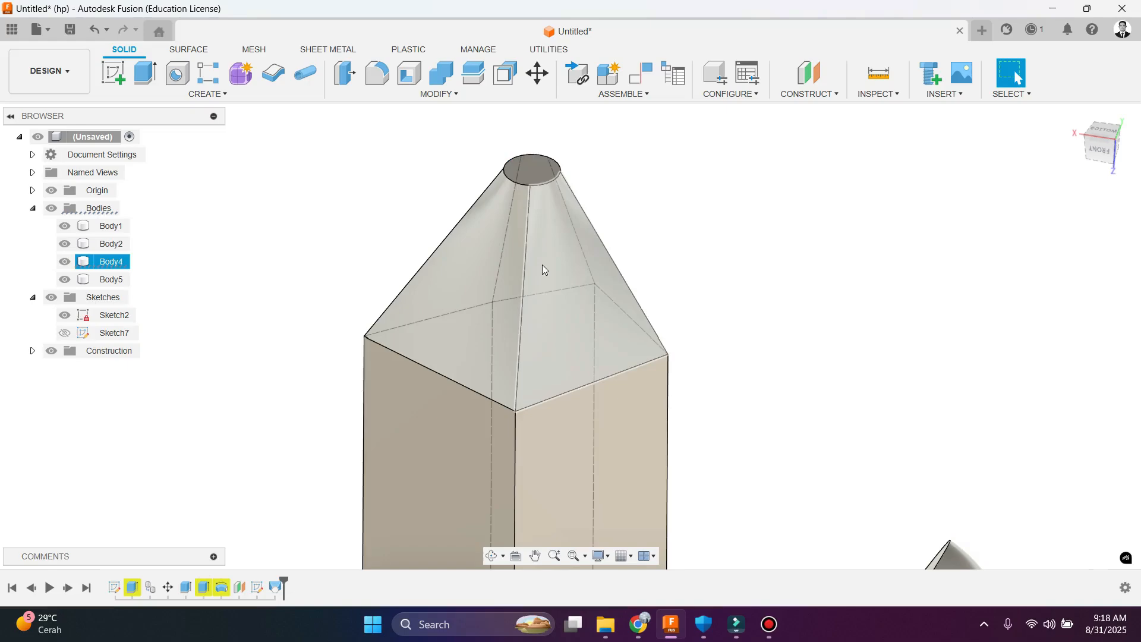
key("Escape")
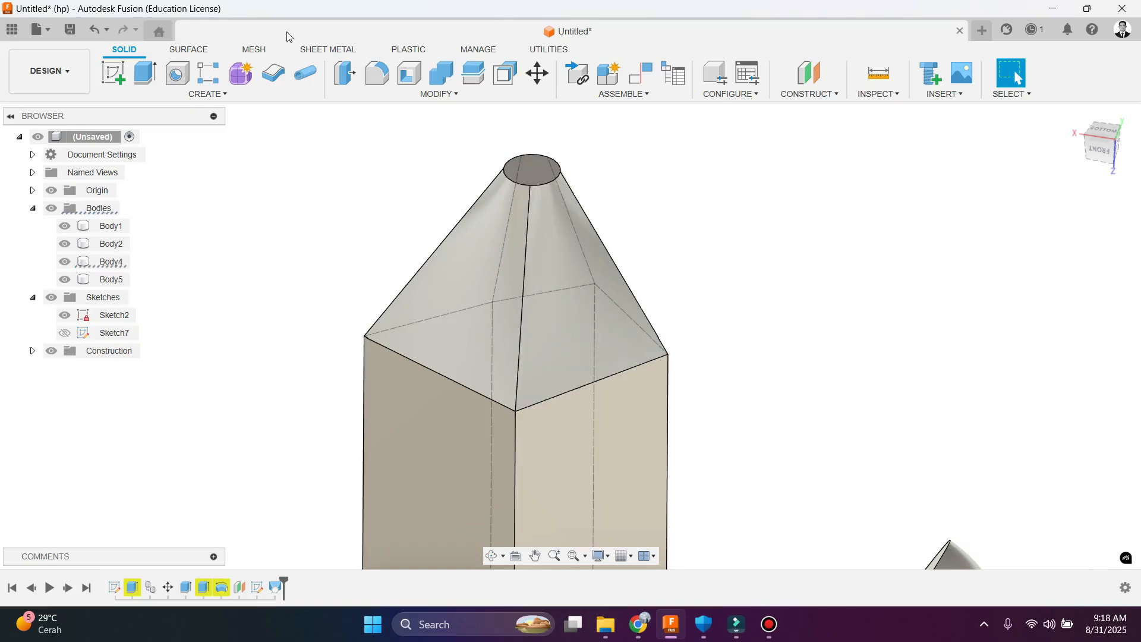
left_click(217, 99)
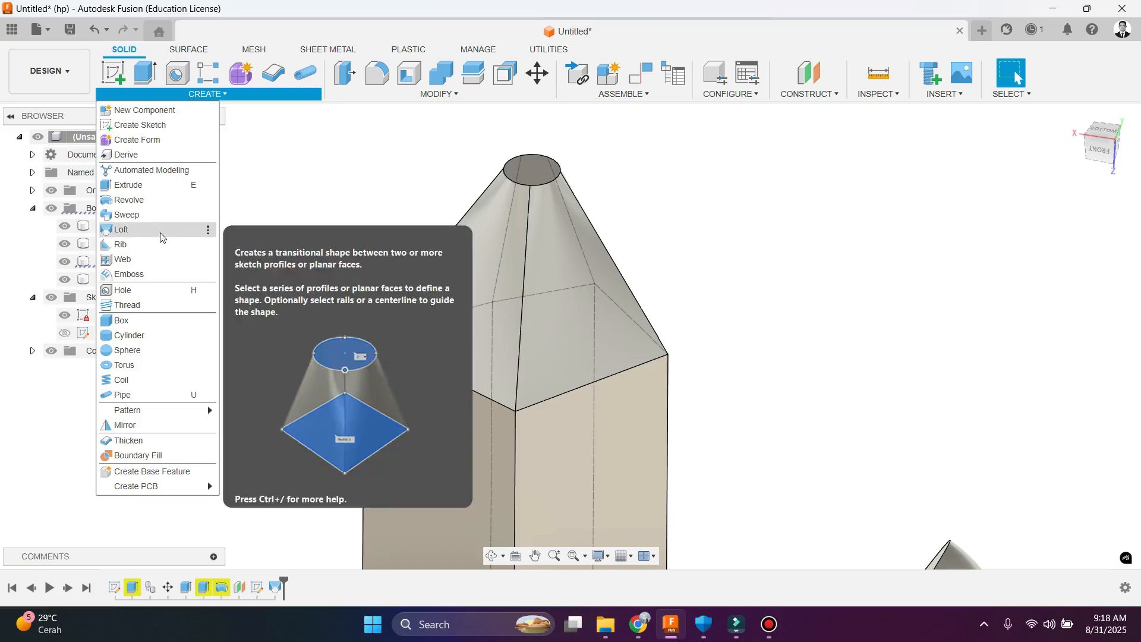
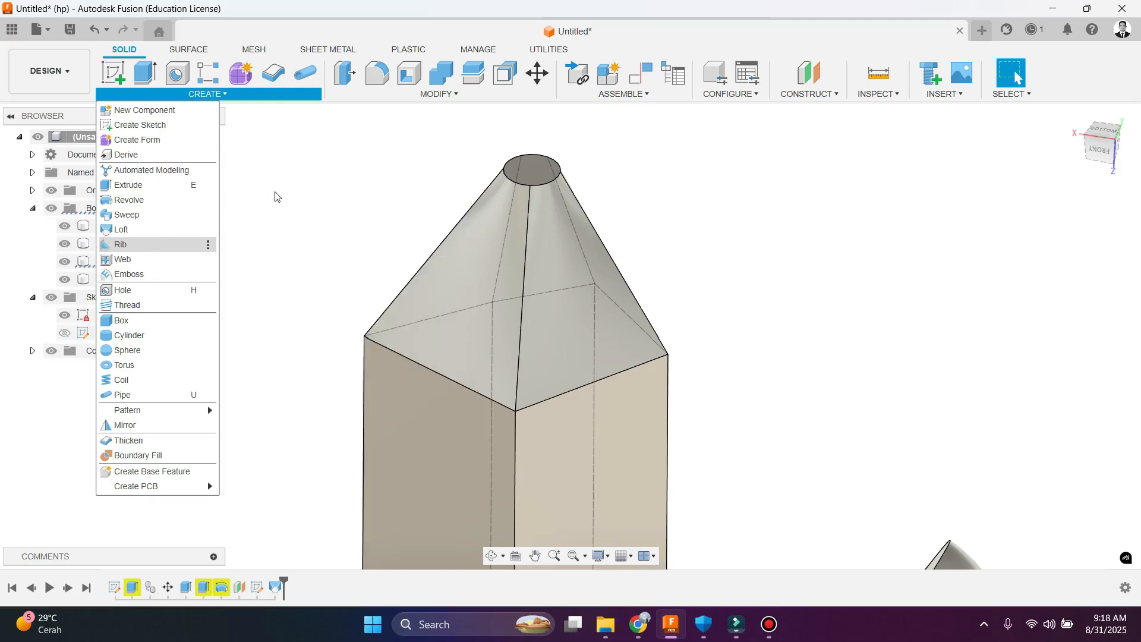
left_click(285, 185)
Step: Select everything in the model and delete all the bodies
scroll(319, 240, "down", 5)
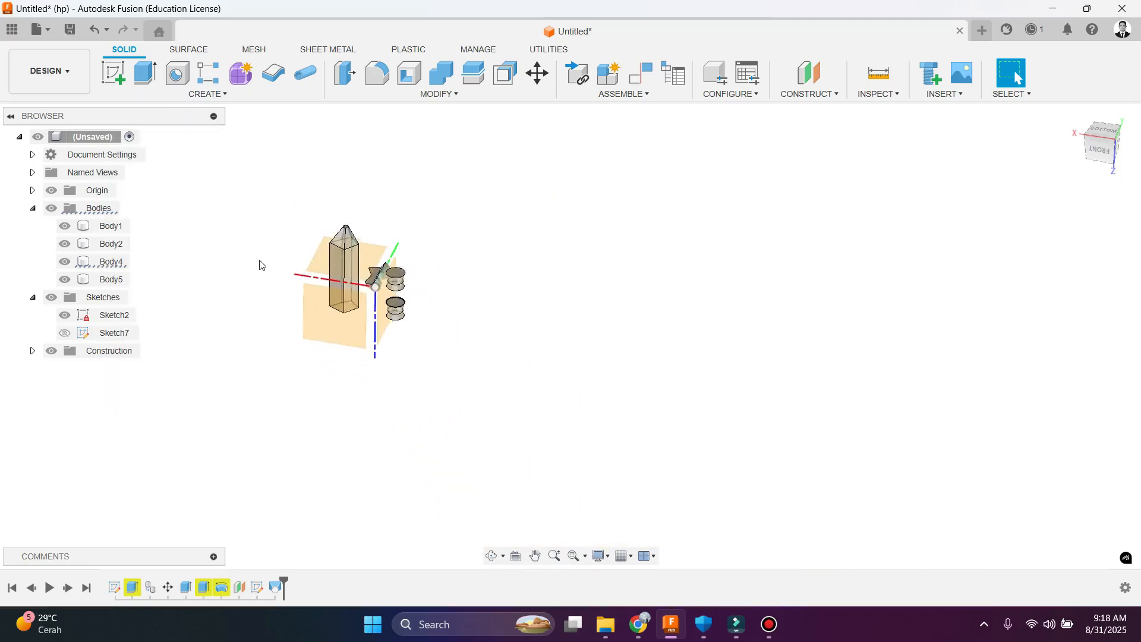
scroll(256, 250, "up", 2)
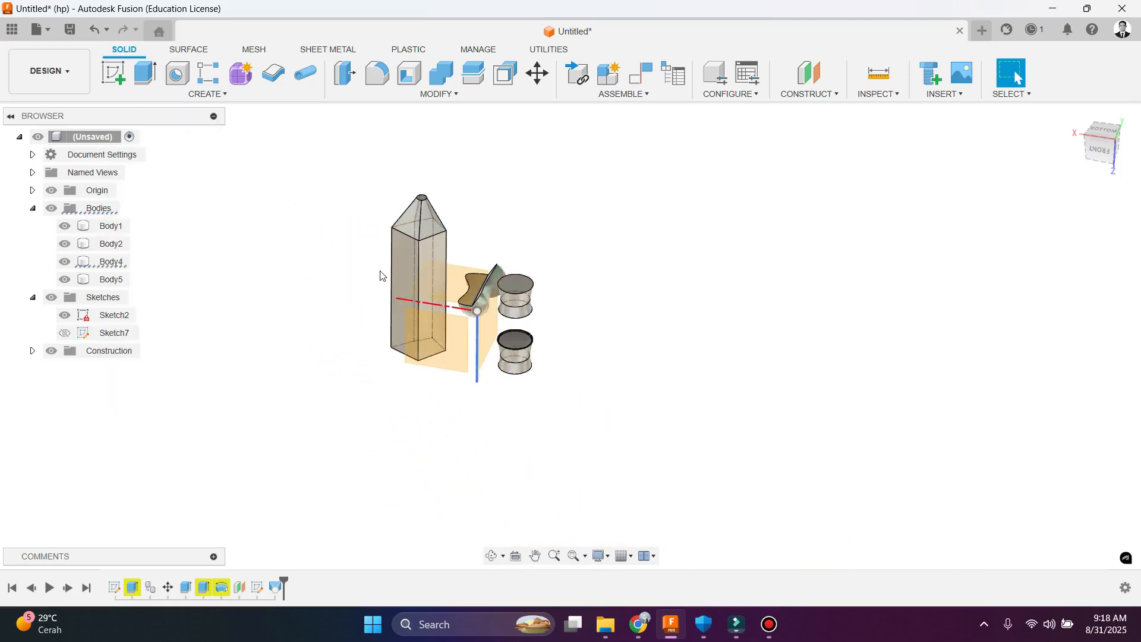
left_click_drag(320, 157, 622, 488)
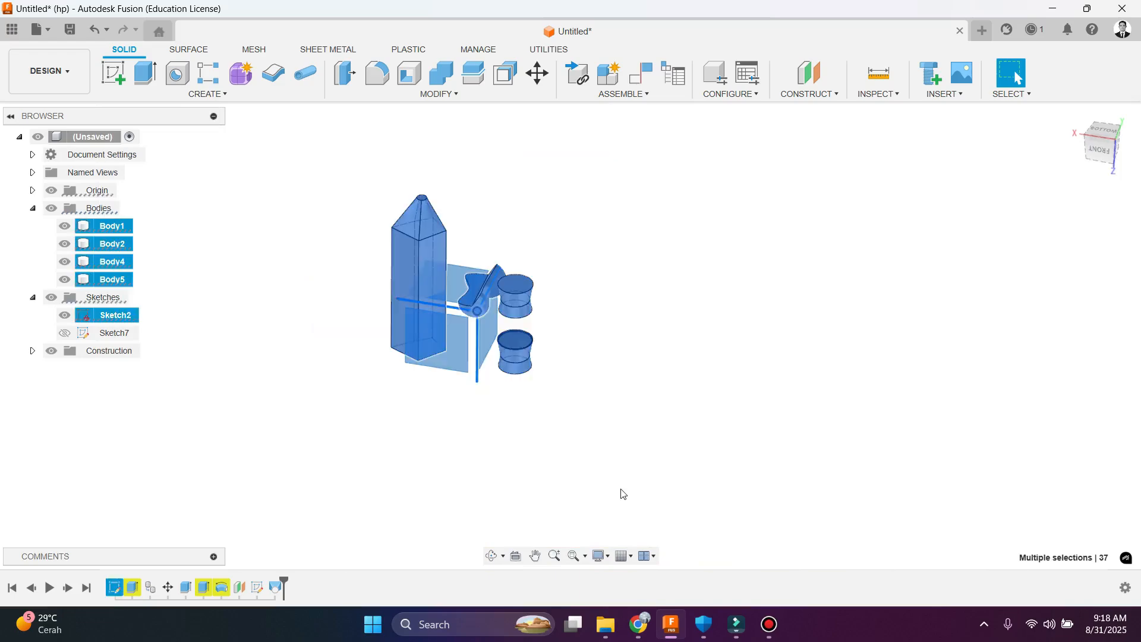
key("Delete")
key("Return")
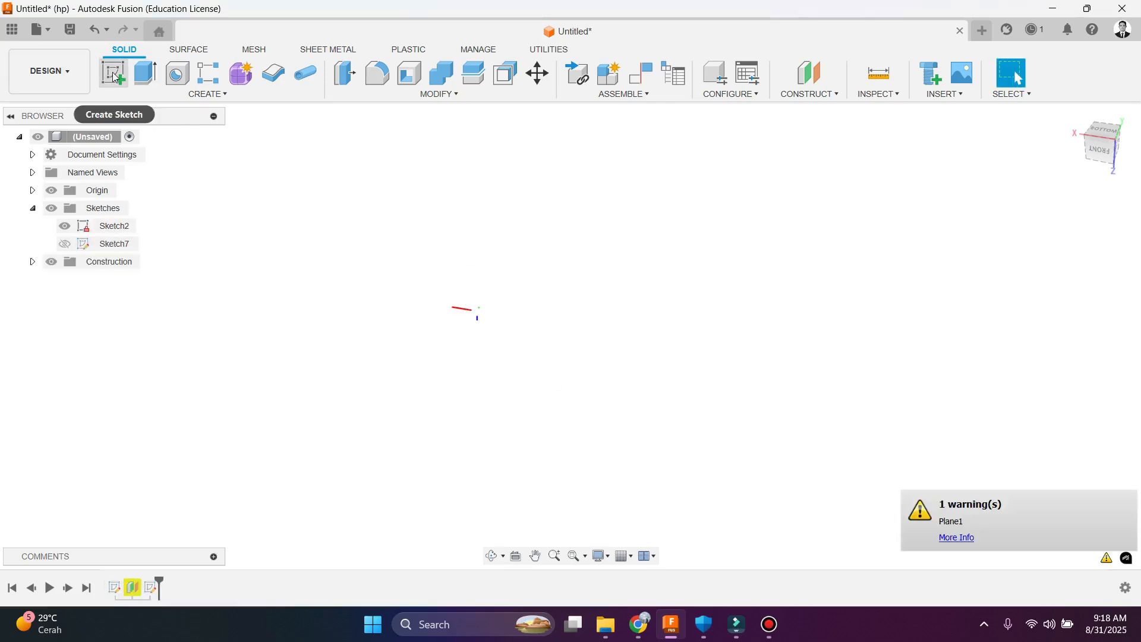
Step: Delete the two remaining sketches, Sketch7 and Sketch2
left_click(104, 241)
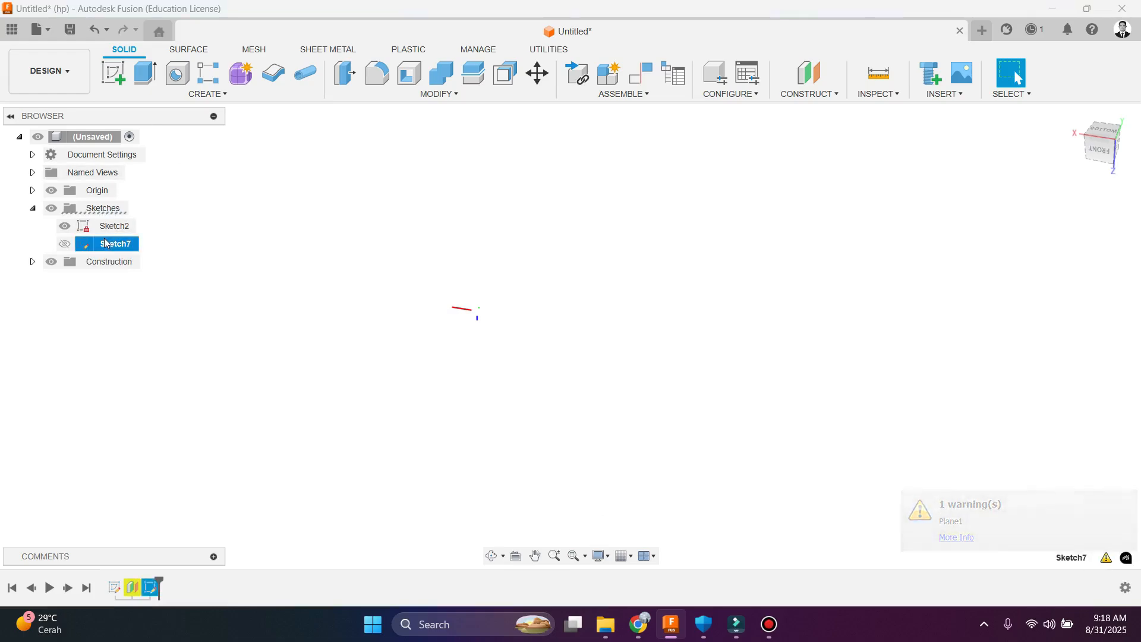
right_click(104, 242)
left_click(143, 378)
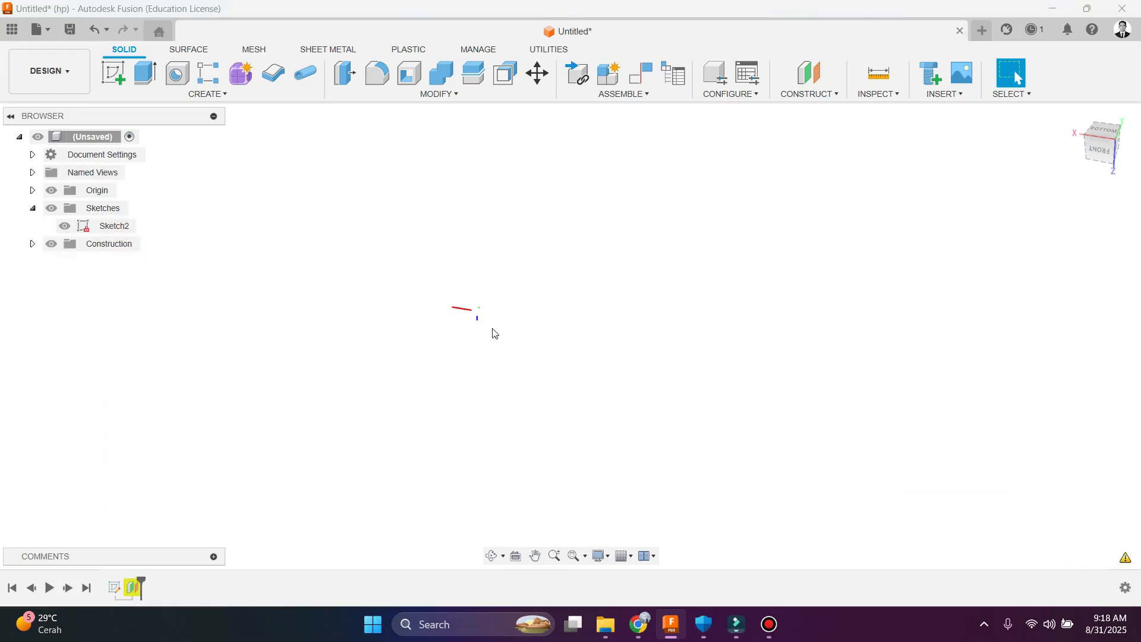
left_click(113, 226)
right_click(113, 226)
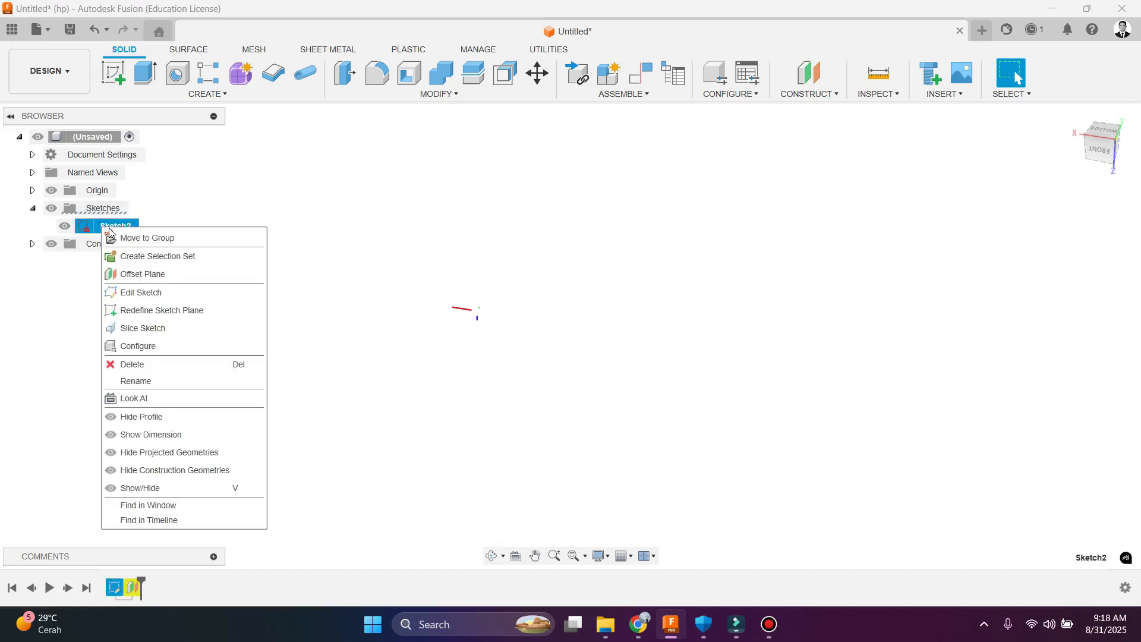
left_click(135, 373)
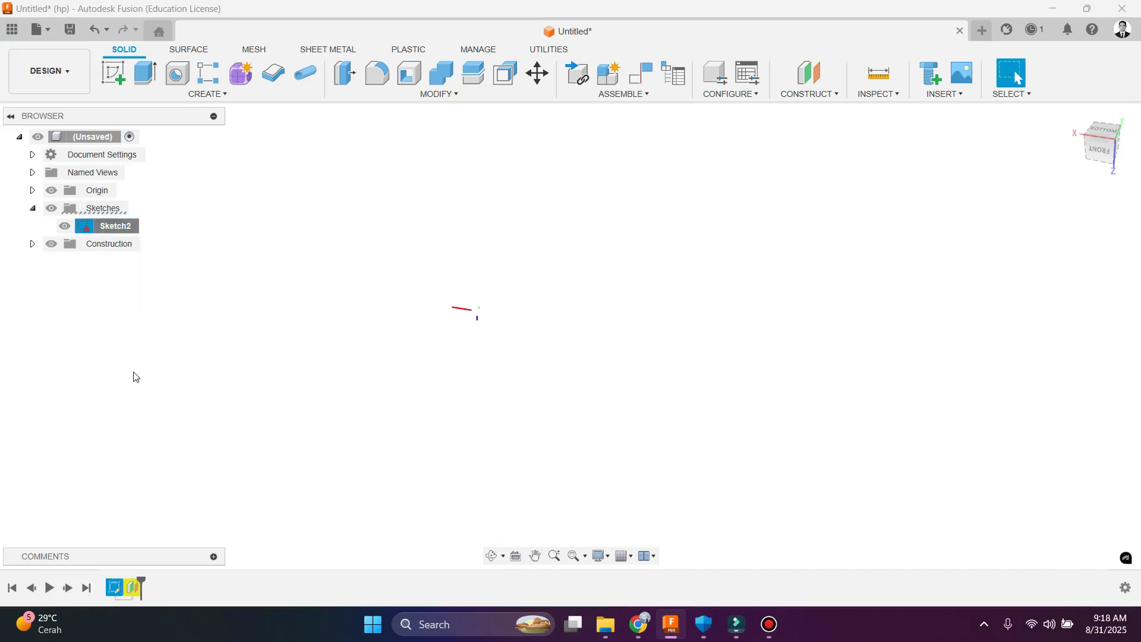
Step: Start a sketch on the XZ plane and draw a tall, narrow two-point rectangle beside the Z axis
left_click(126, 77)
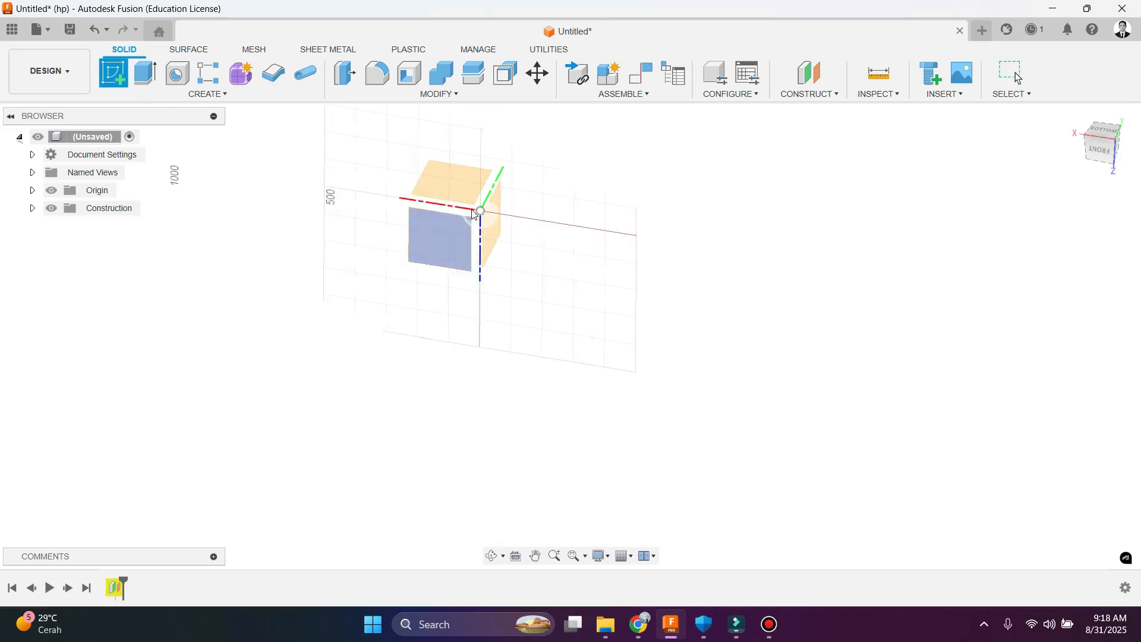
left_click(449, 244)
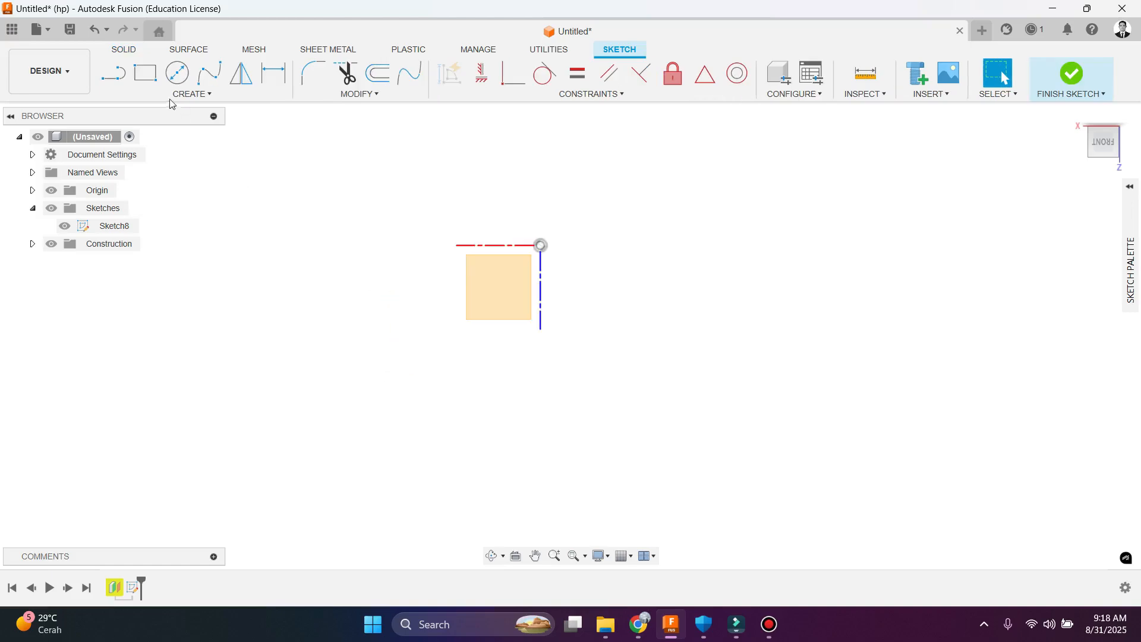
left_click(145, 73)
scroll(470, 289, "up", 5)
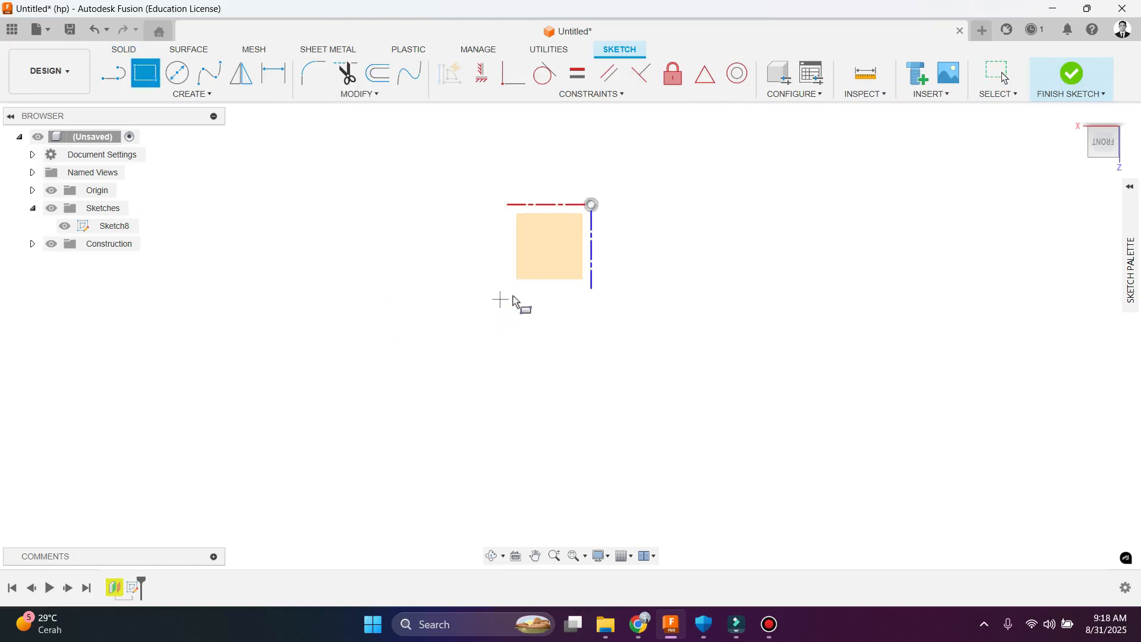
scroll(552, 245, "down", 5)
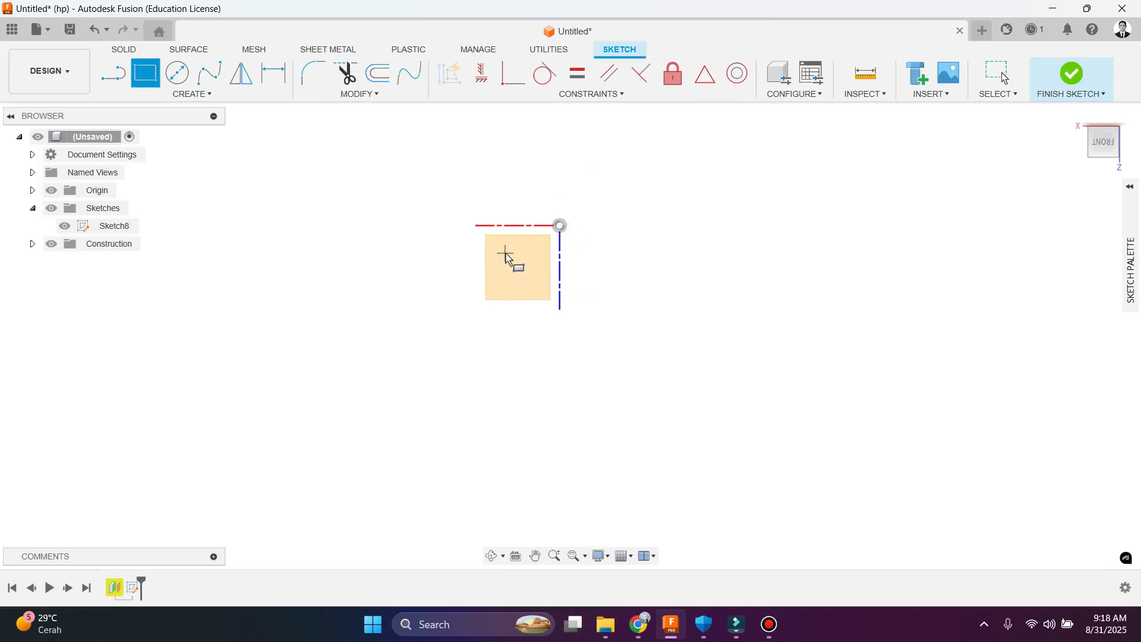
left_click(513, 325)
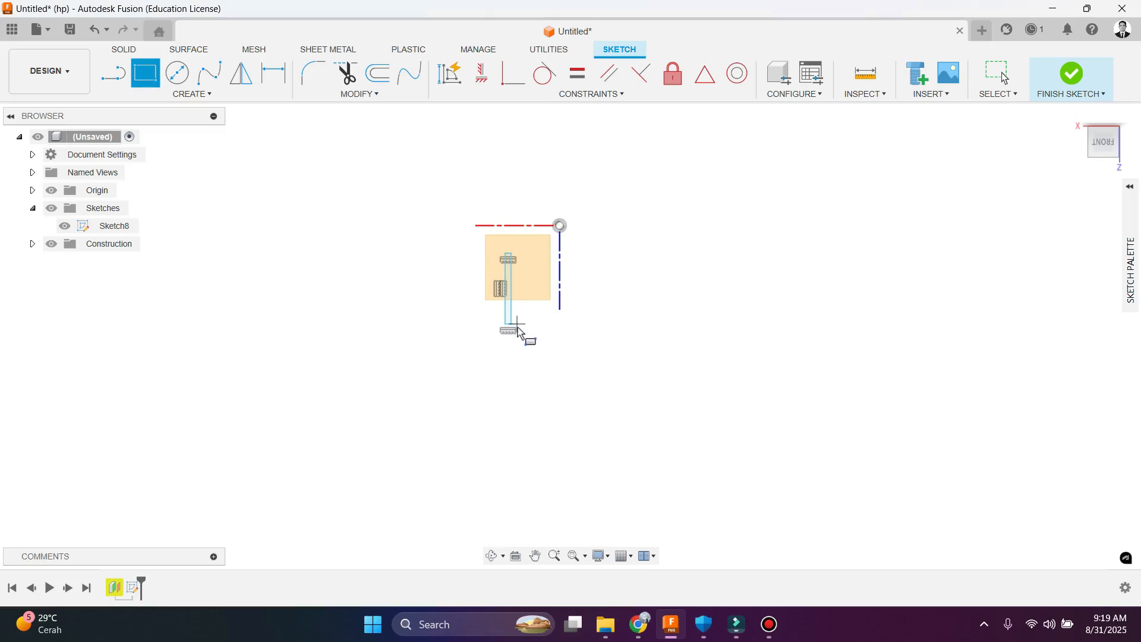
scroll(471, 387, "up", 5)
scroll(454, 400, "down", 5)
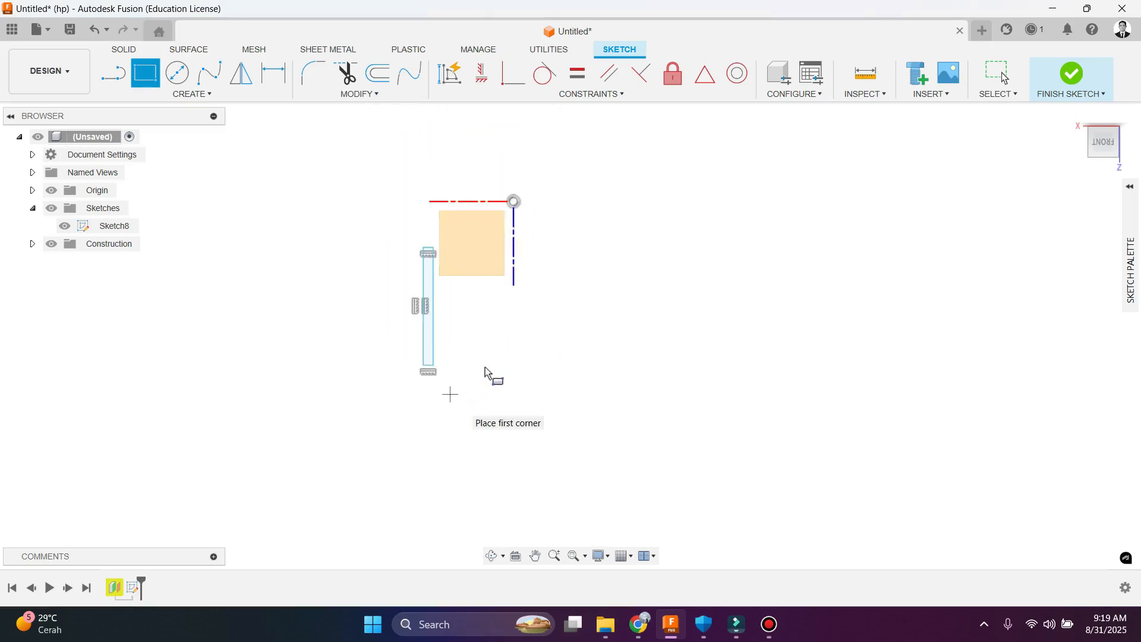
Step: Draw a horizontal two-point rectangle about 75.6 cm by 6.4 cm from the tall rectangle's lower outer corner, forming an L shape
scroll(464, 365, "up", 4)
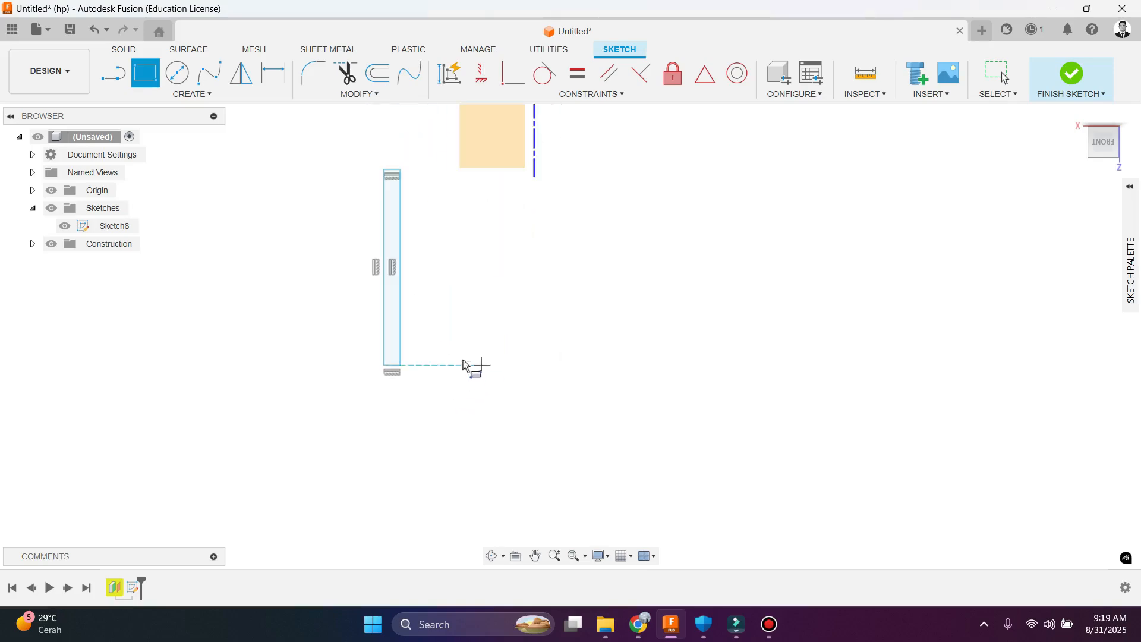
left_click(386, 367)
key("Tab")
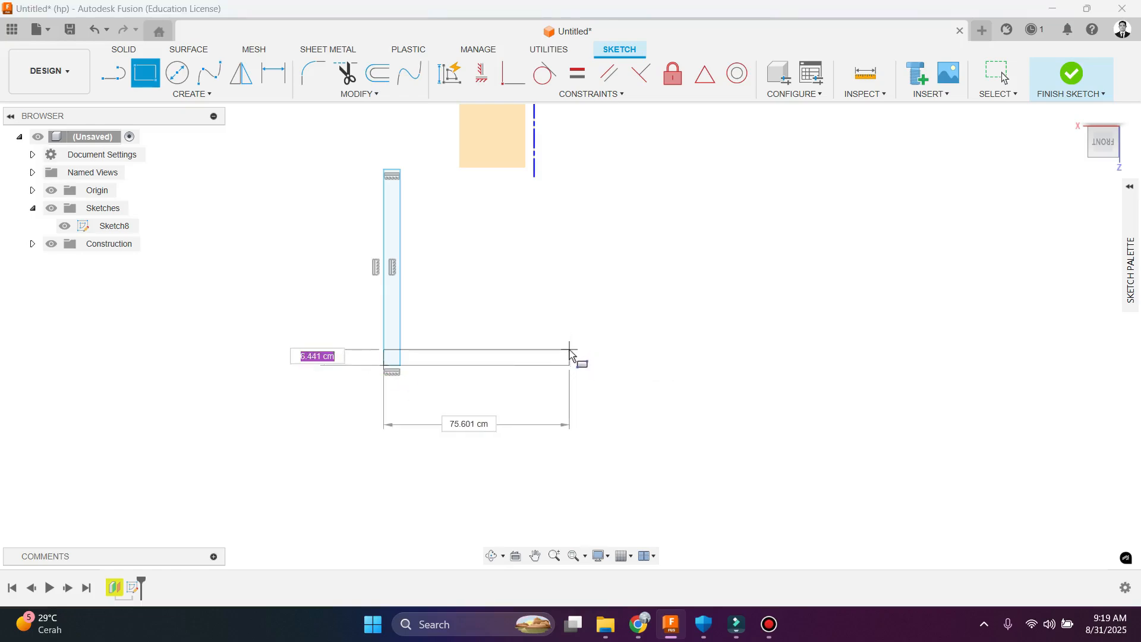
left_click(570, 352)
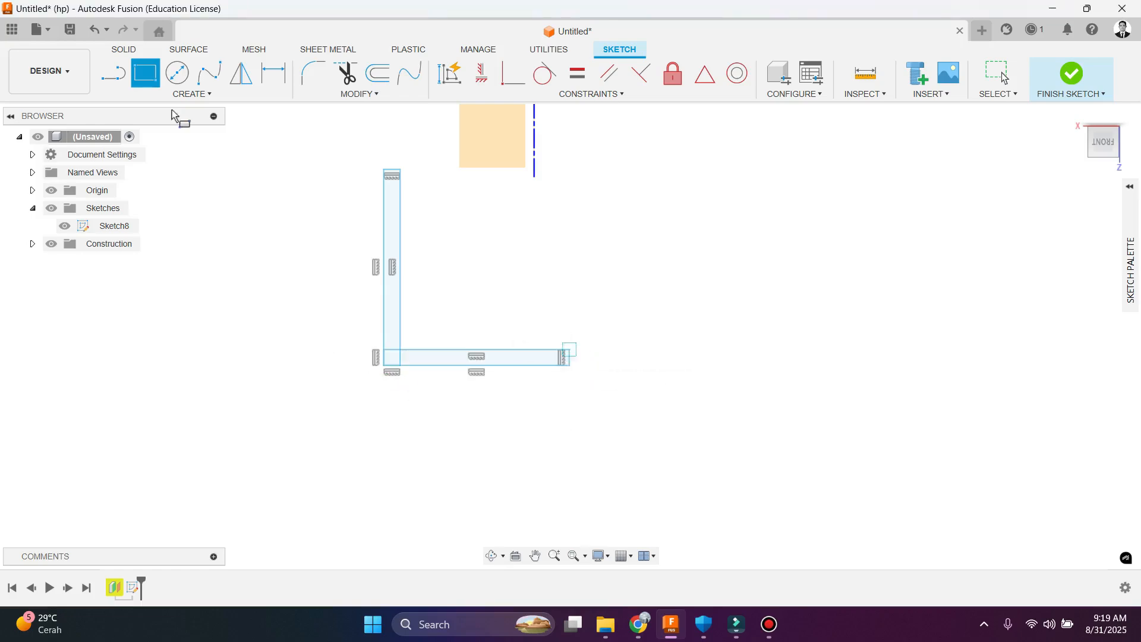
Step: Extrude all three profiles of the L shape about 101.9 cm to one side as a new body
left_click(117, 52)
left_click(145, 72)
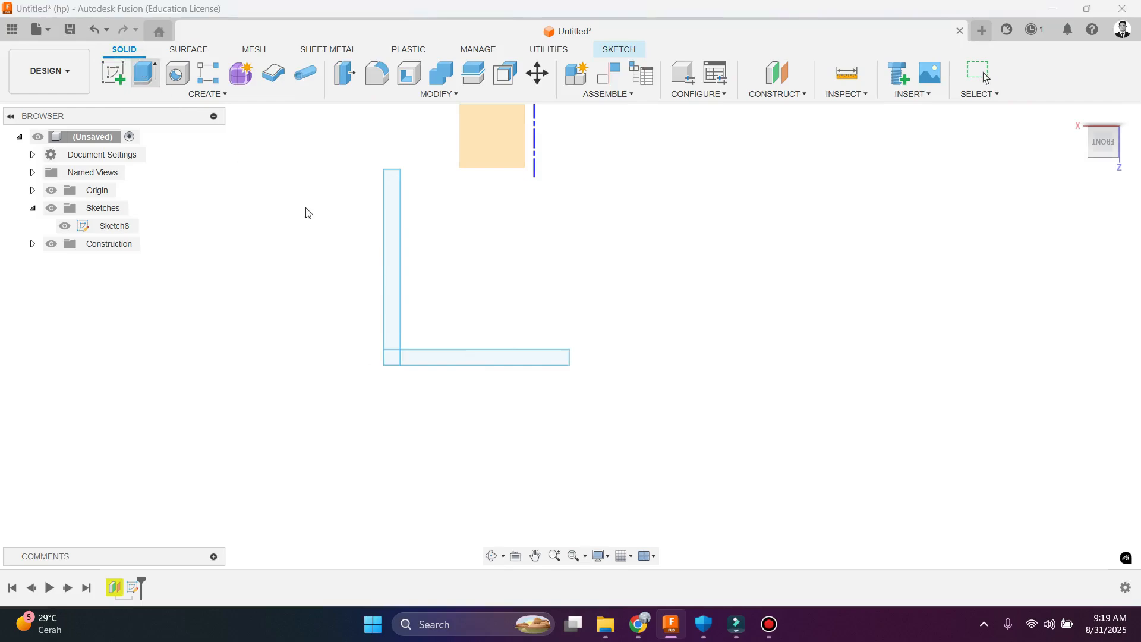
left_click(389, 358)
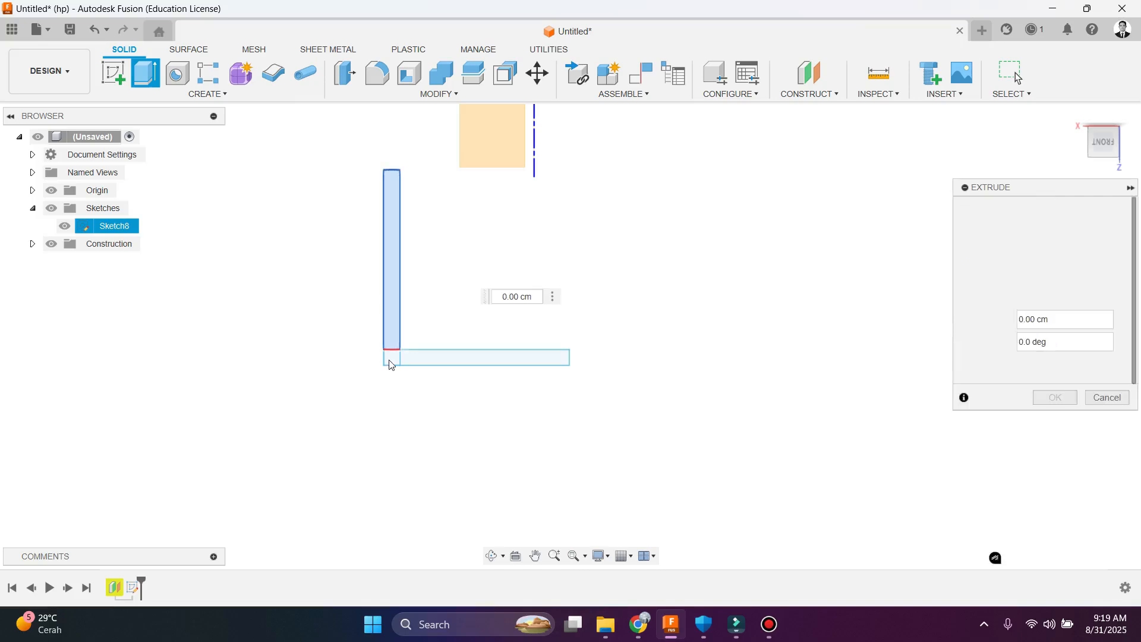
middle_click_drag(433, 303, 378, 372, "shift")
left_click_drag(489, 294, 597, 200)
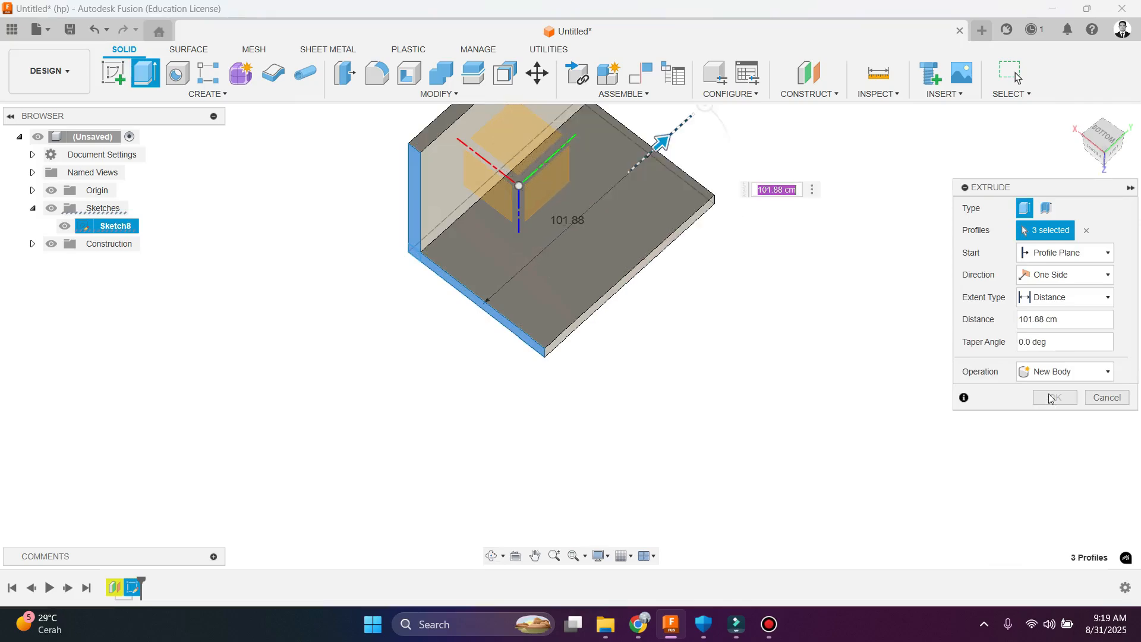
left_click(1054, 397)
Step: Create an offset plane about -41.9 cm from the L-shaped end face, cutting through the body
middle_click_drag(338, 379, 341, 287, "shift")
middle_click_drag(363, 249, 387, 296, "shift")
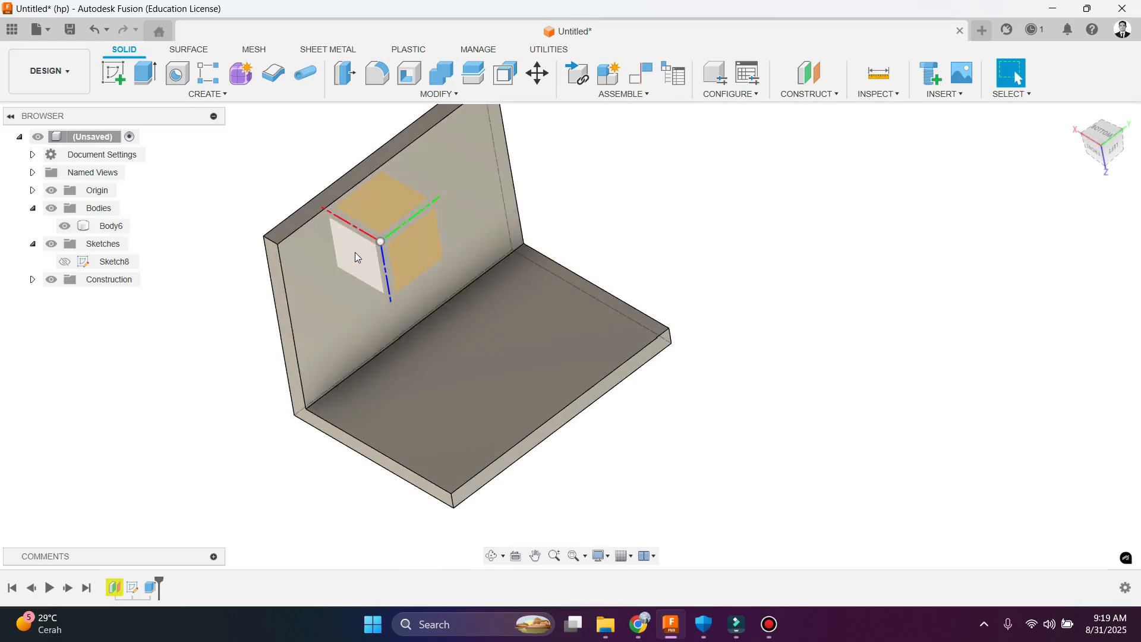
left_click(275, 265)
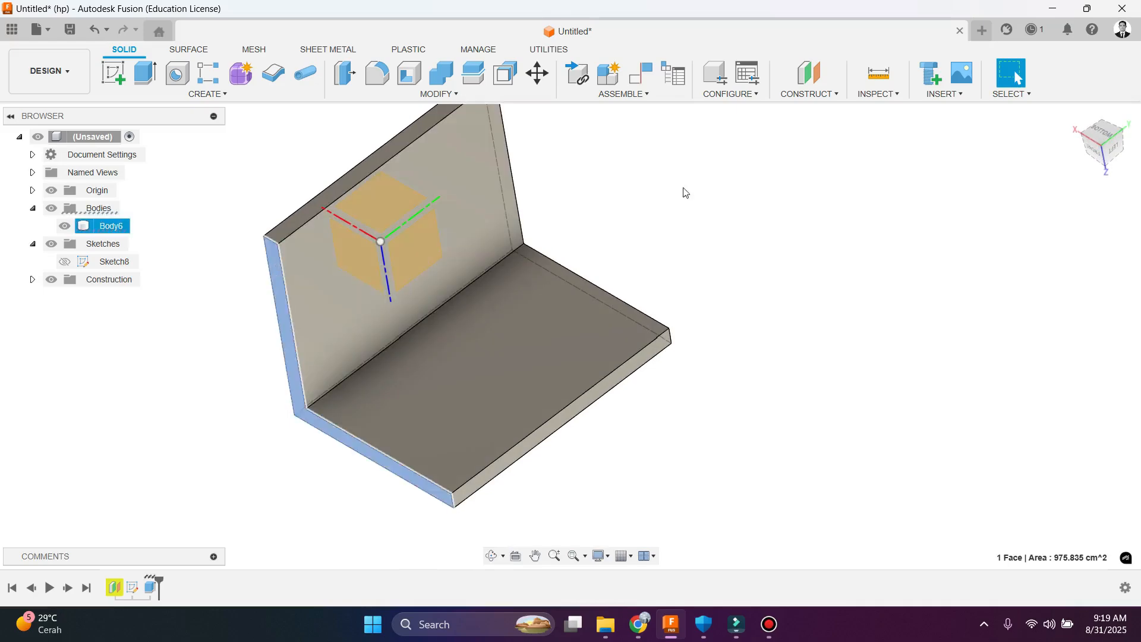
left_click(805, 82)
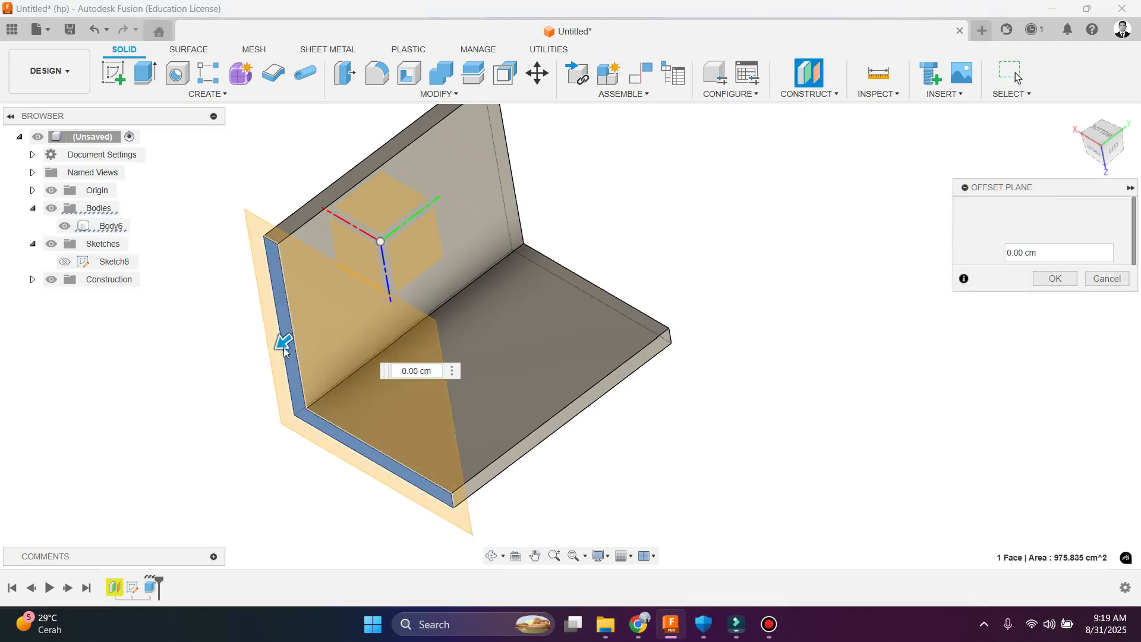
left_click_drag(285, 332, 648, 331)
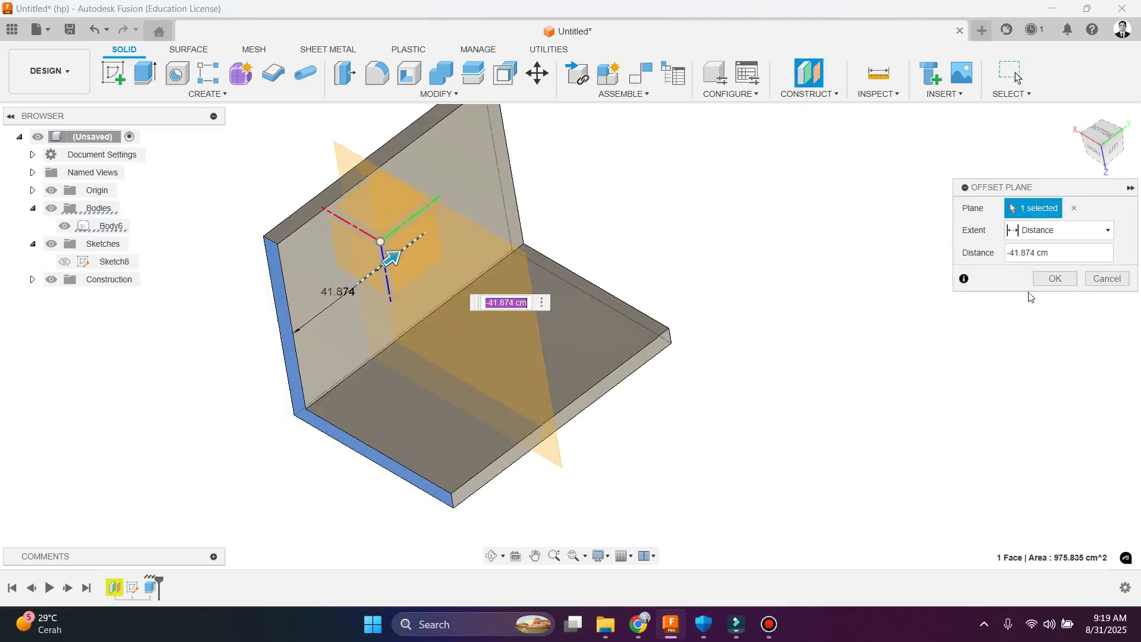
left_click(1049, 278)
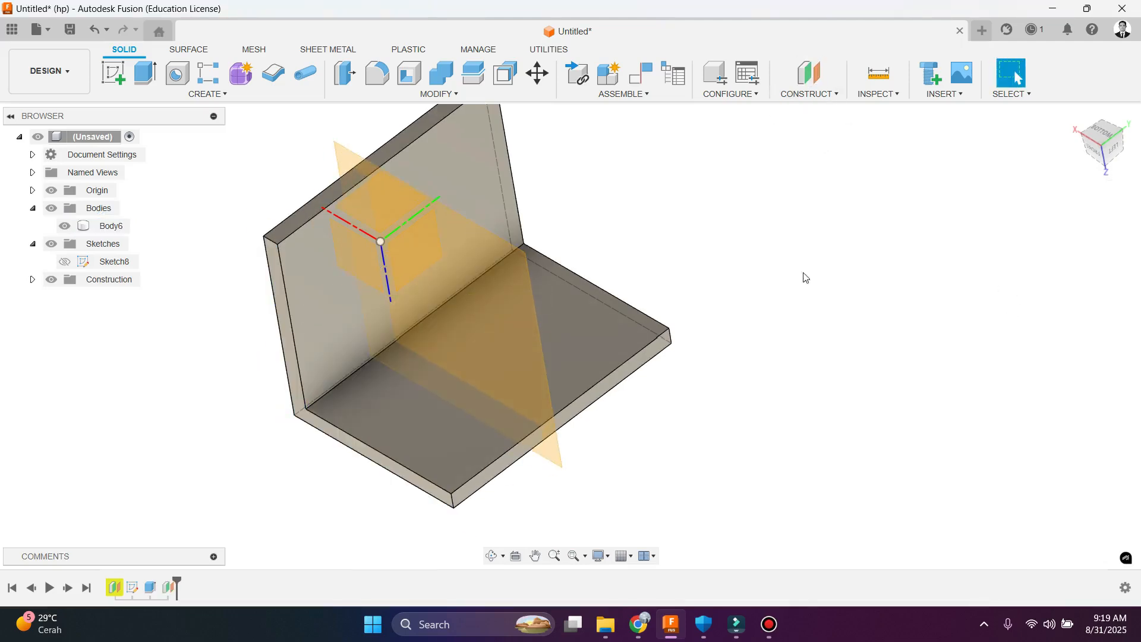
Step: Start a sketch on the offset plane and project the two inner edges of the L-shaped body
left_click(458, 269)
left_click(114, 73)
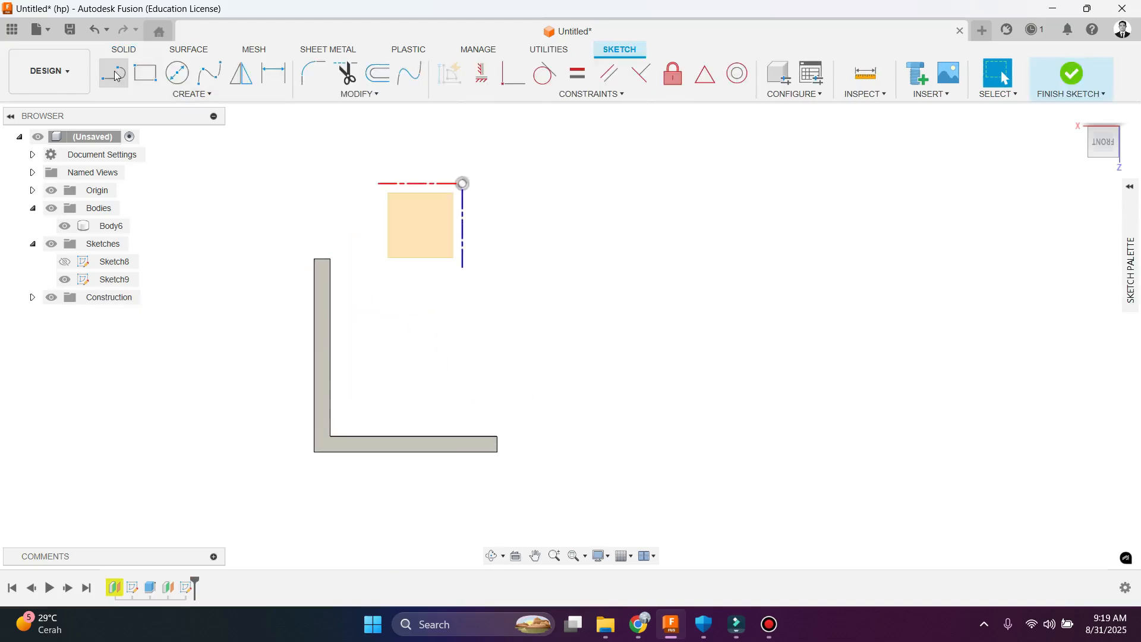
key("l")
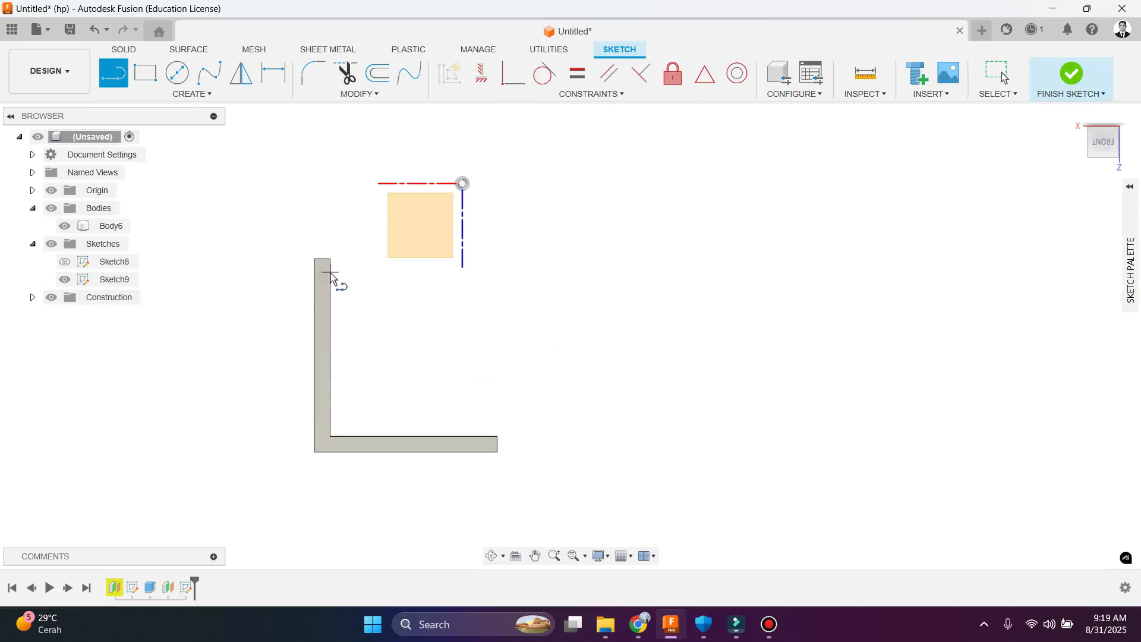
key("p")
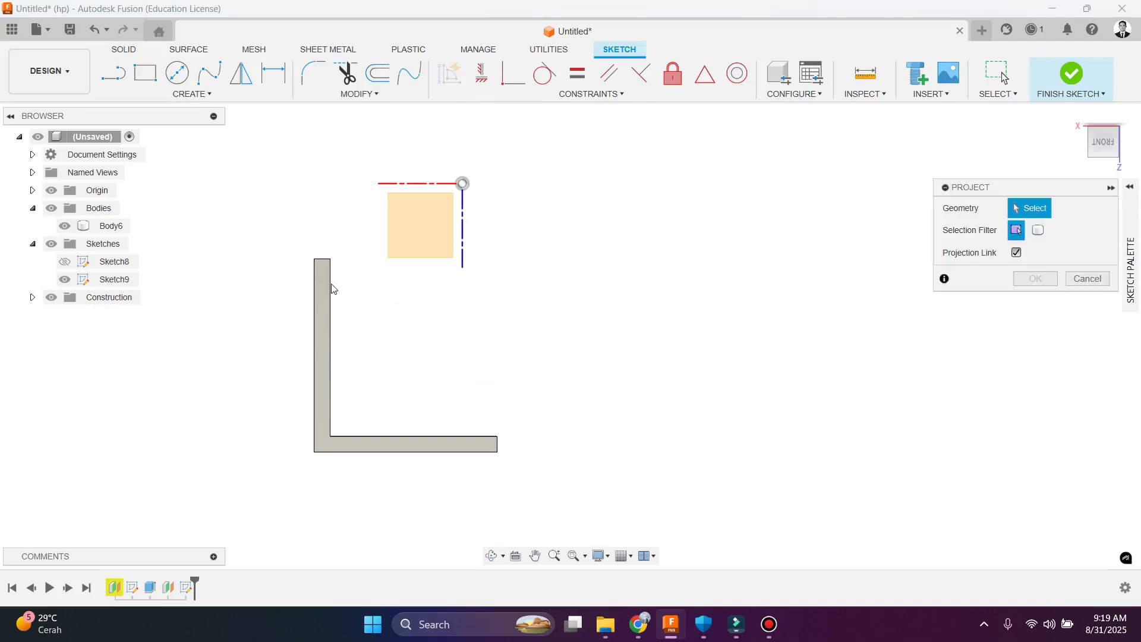
left_click(331, 287)
left_click(351, 436)
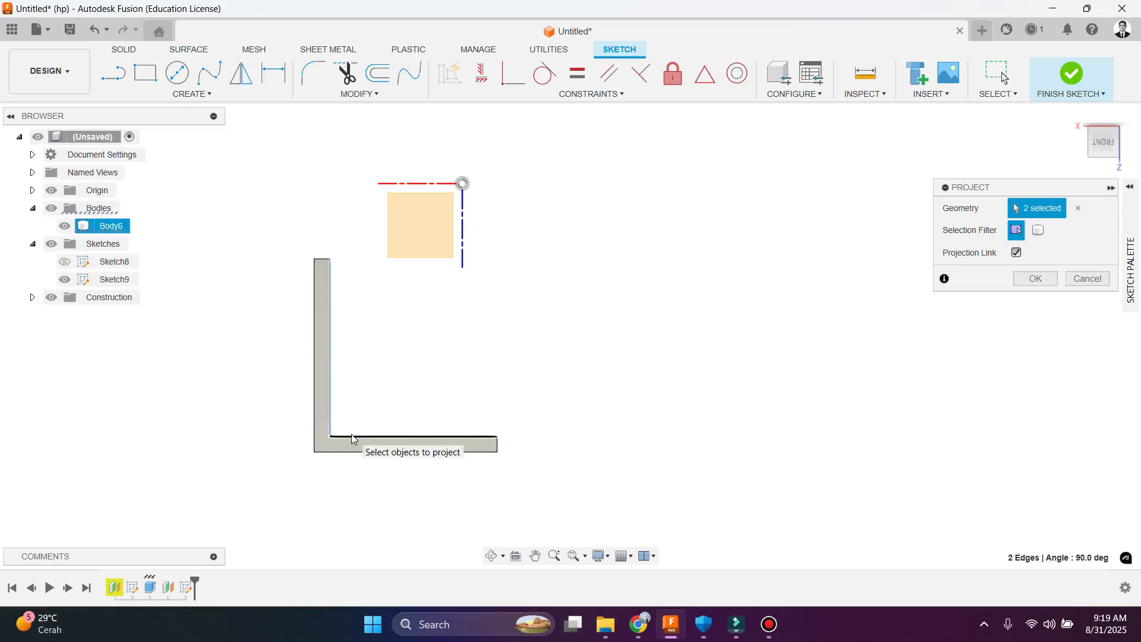
key("Return")
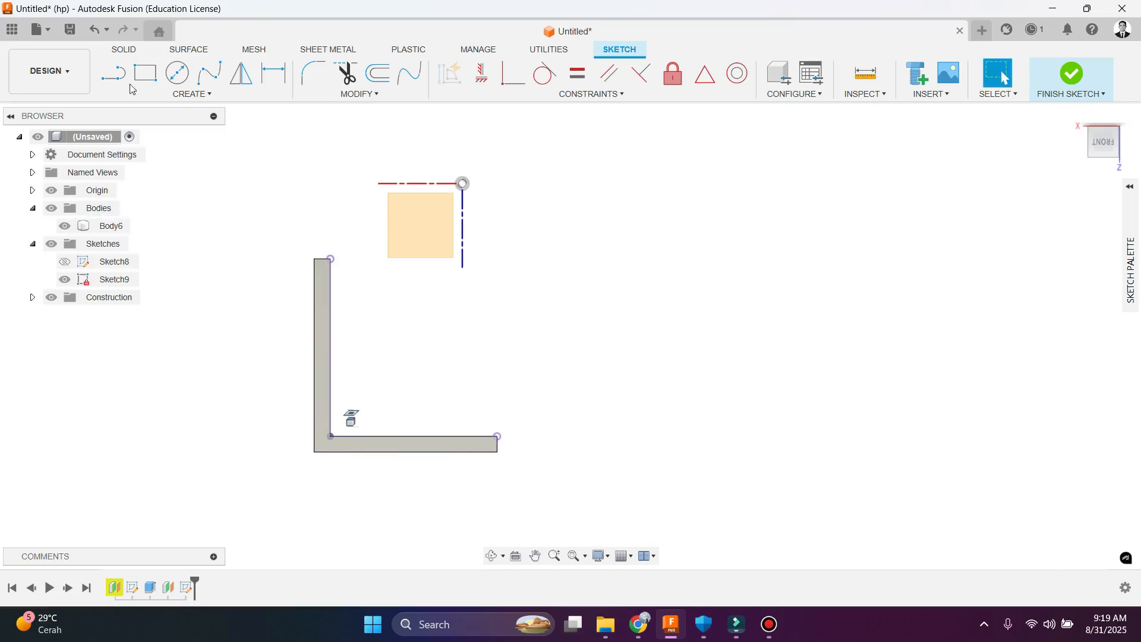
Step: Draw a diagonal line between the two projected edges and build a symmetric rib about 13.4 cm thick from it, with extent To Next
key("l")
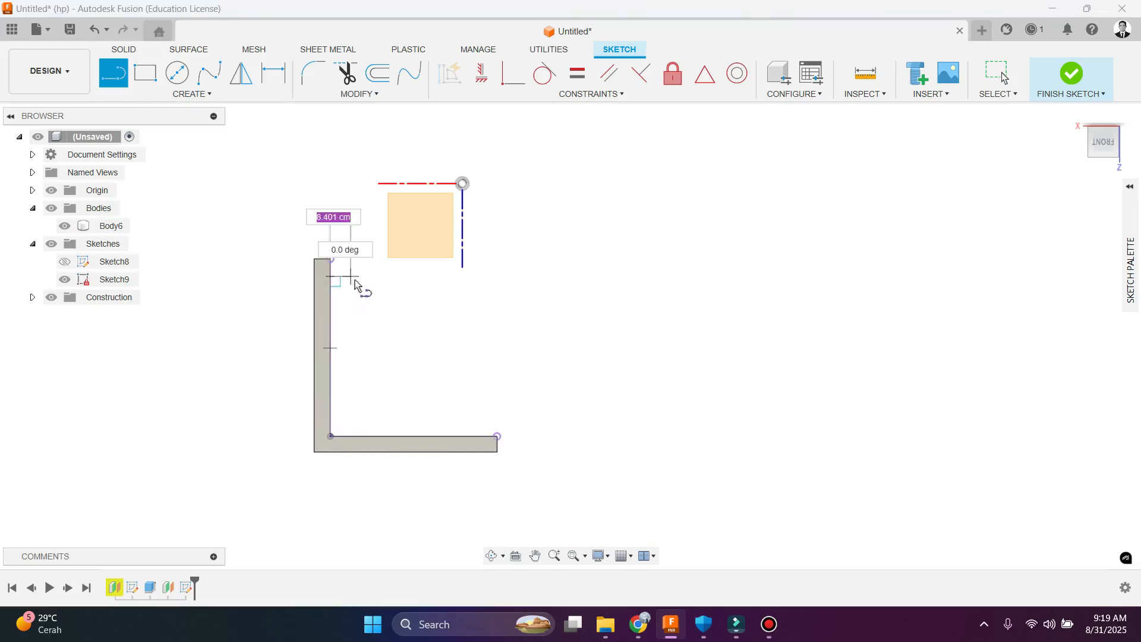
left_click(470, 437)
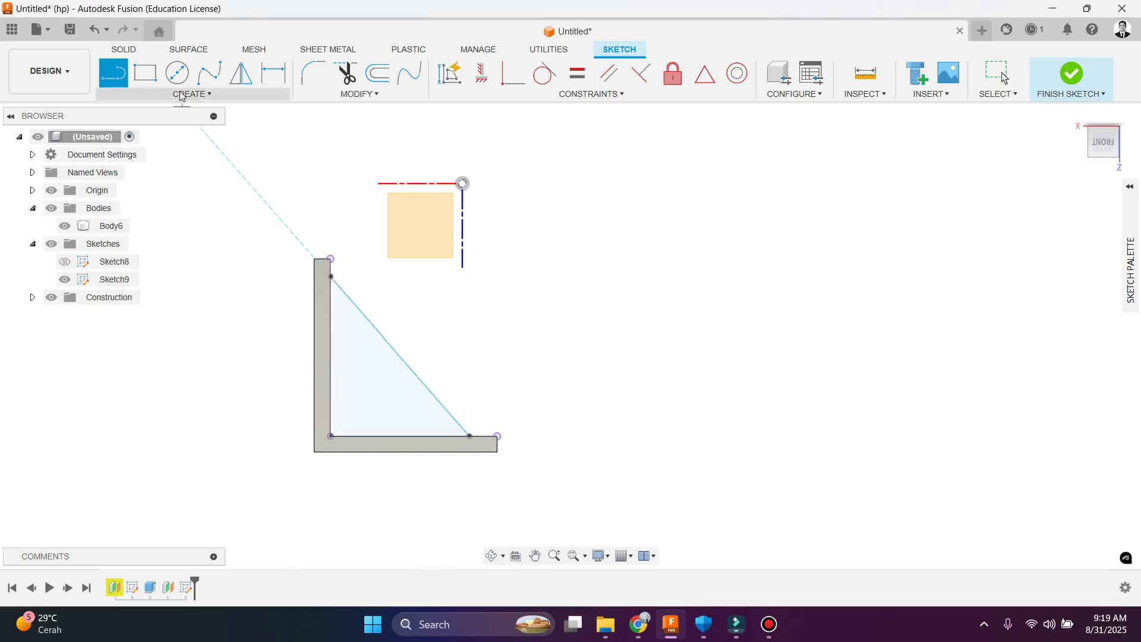
left_click(123, 51)
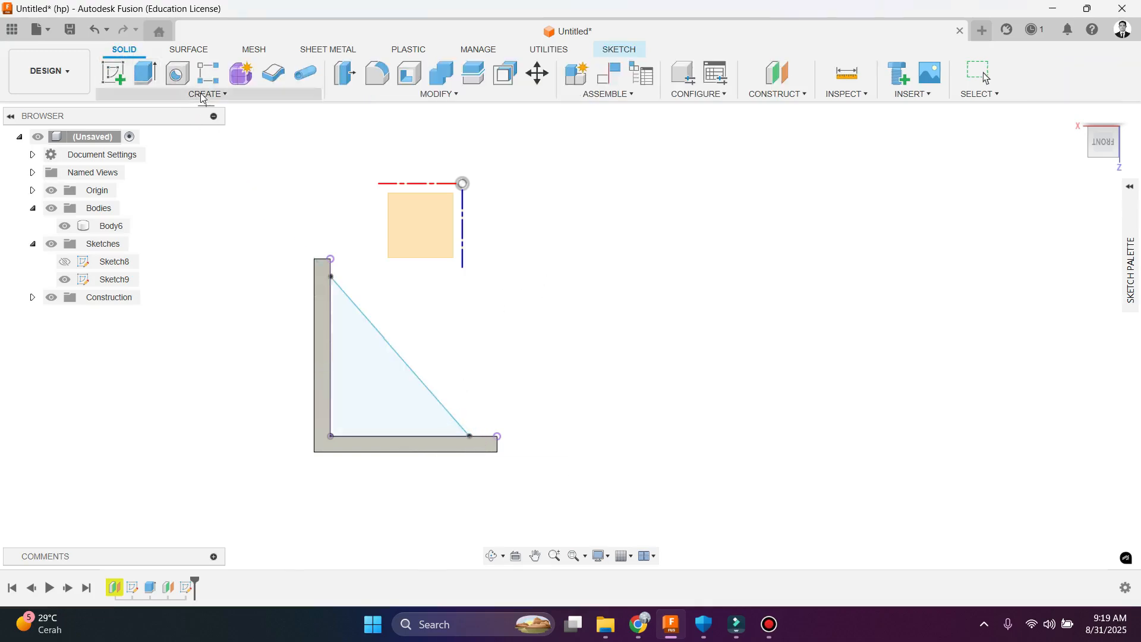
left_click(206, 94)
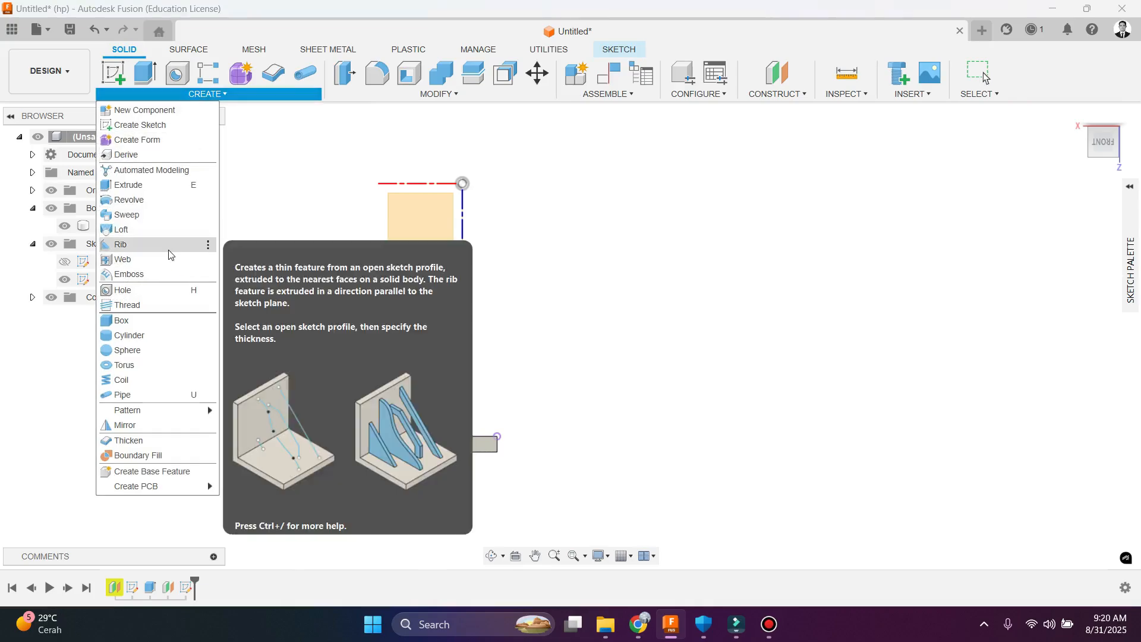
key("Escape")
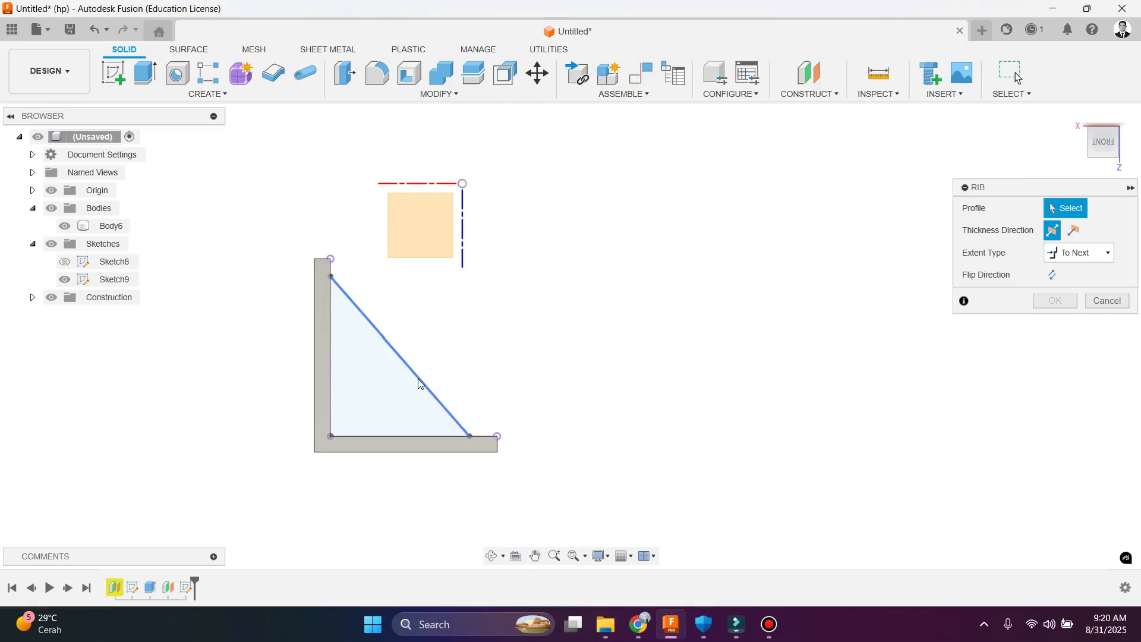
left_click(419, 383)
middle_click_drag(408, 416, 395, 414, "shift")
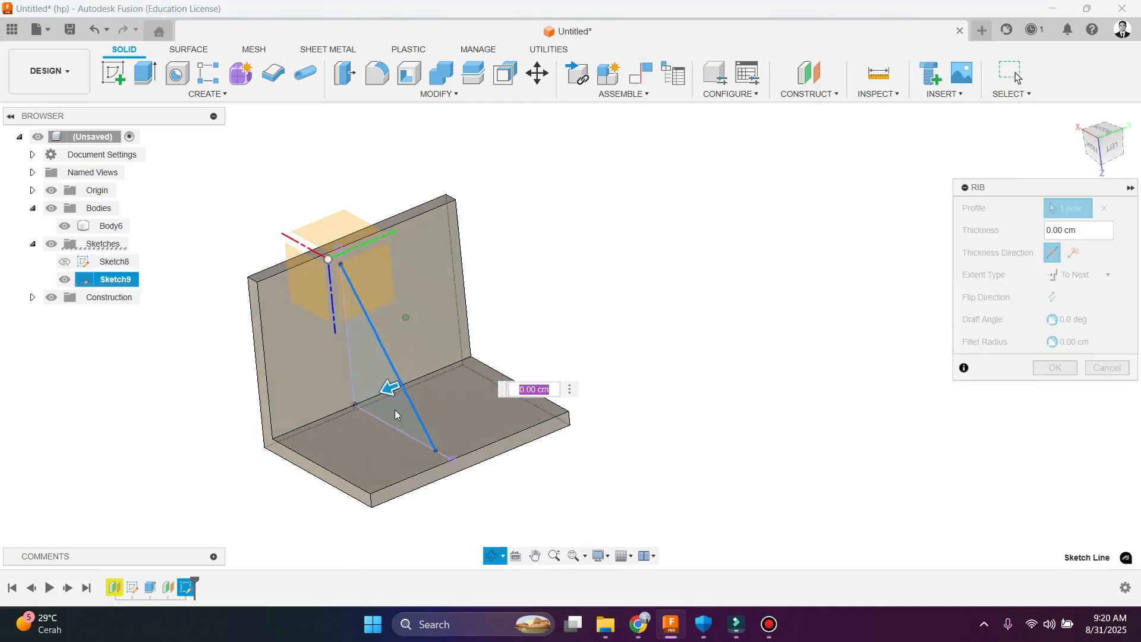
left_click_drag(383, 385, 375, 390)
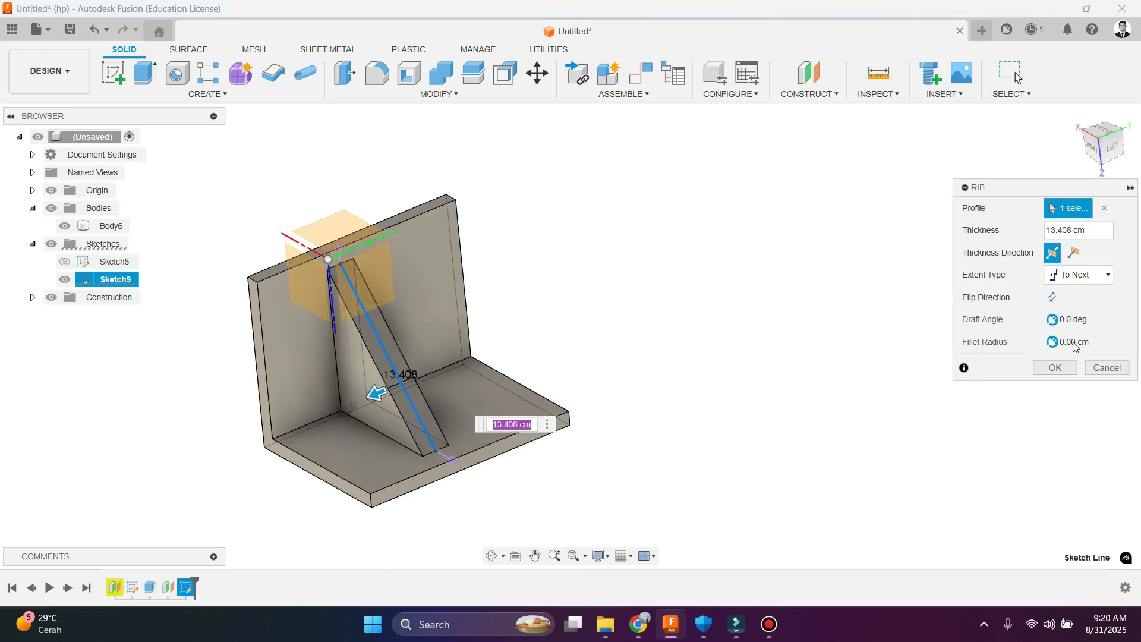
left_click(1074, 252)
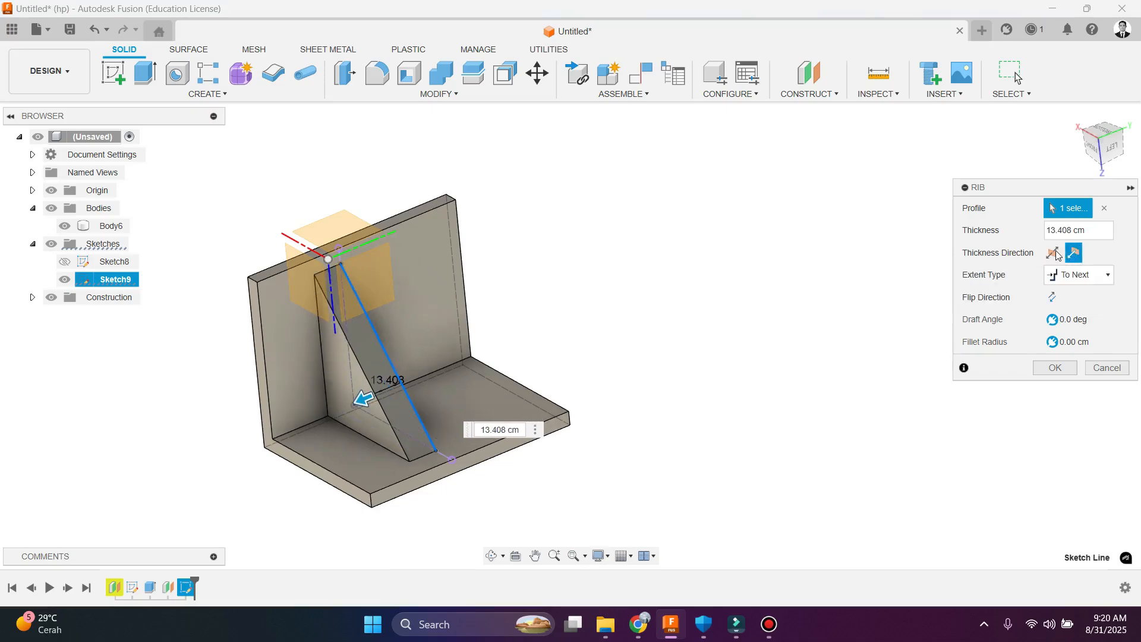
left_click(1055, 253)
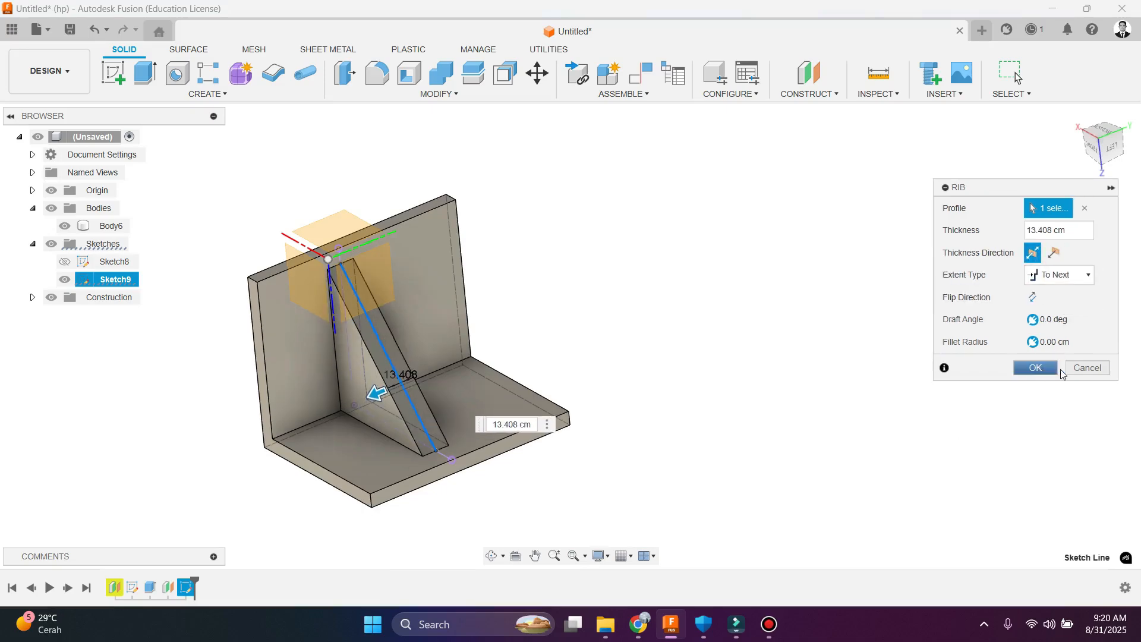
left_click(1036, 368)
left_click(445, 419)
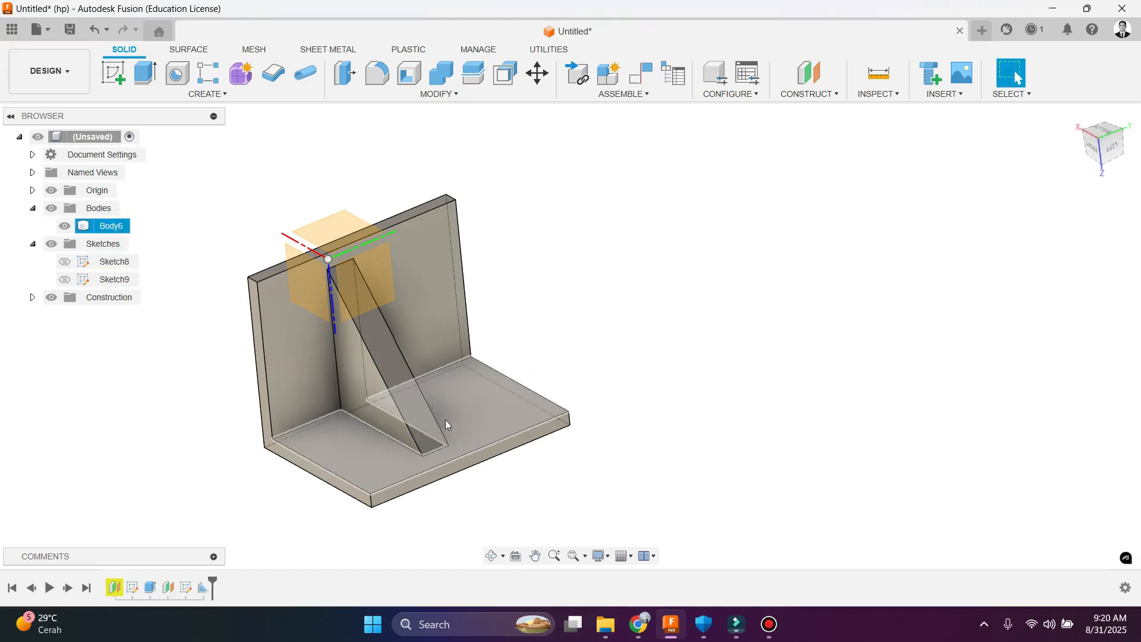
middle_click_drag(444, 420, 465, 346, "shift")
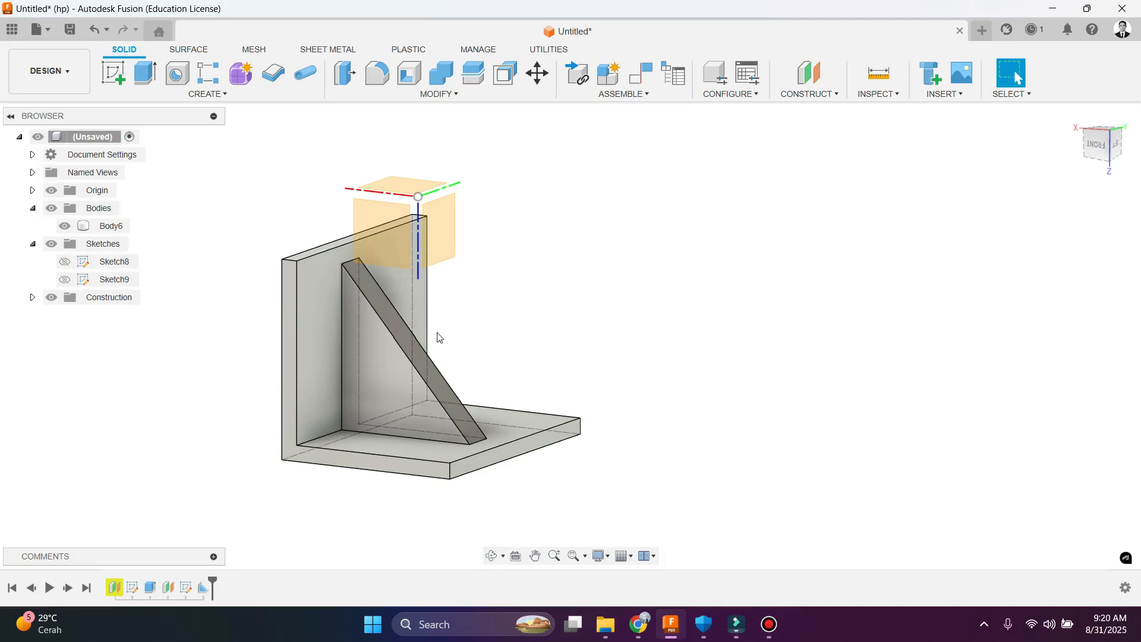
Step: Undo the rib and the diagonal sketch line, returning to the sketch with the projected edges
key("ctrl+z")
key("ctrl+z")
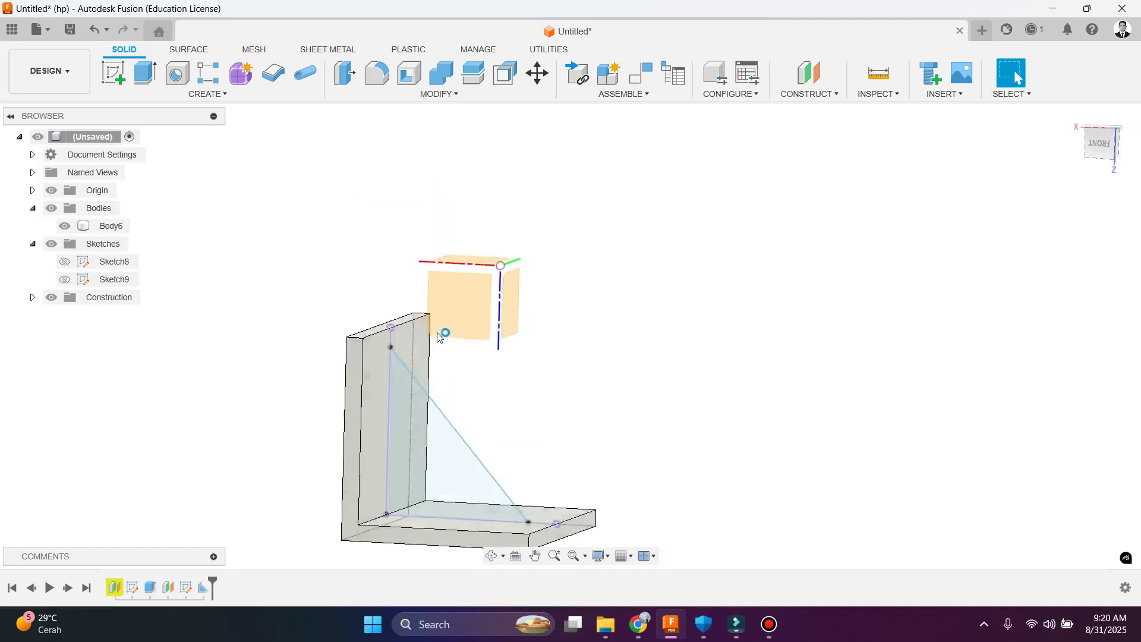
key("ctrl+z")
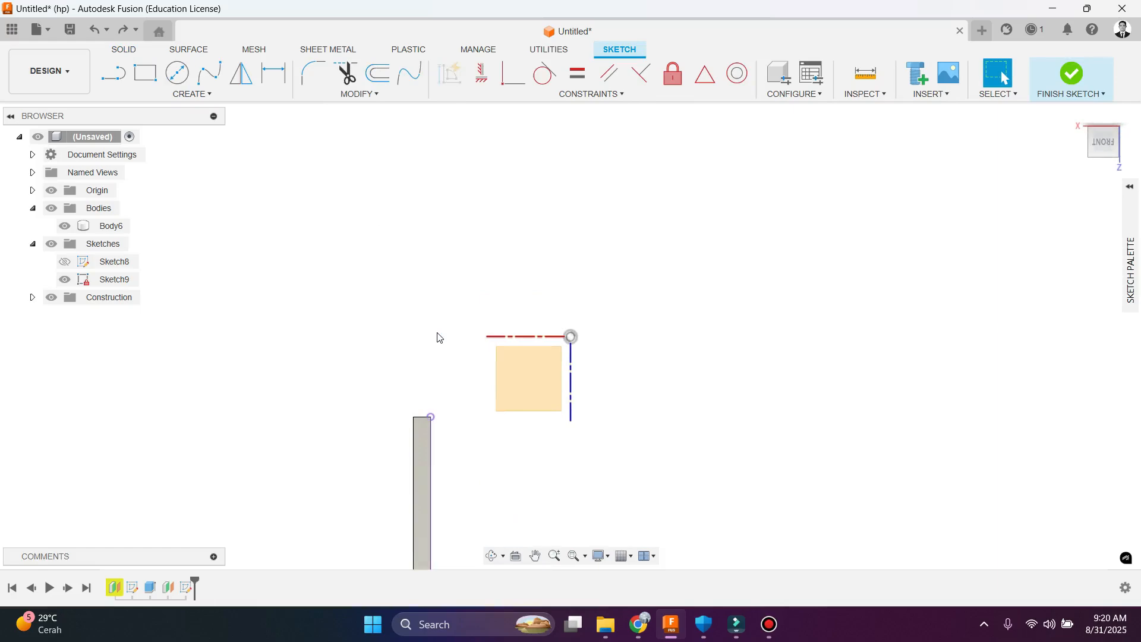
Step: Draw a wavy five-point fit point spline from the projected vertical edge down to the projected horizontal edge
scroll(306, 226, "down", 3)
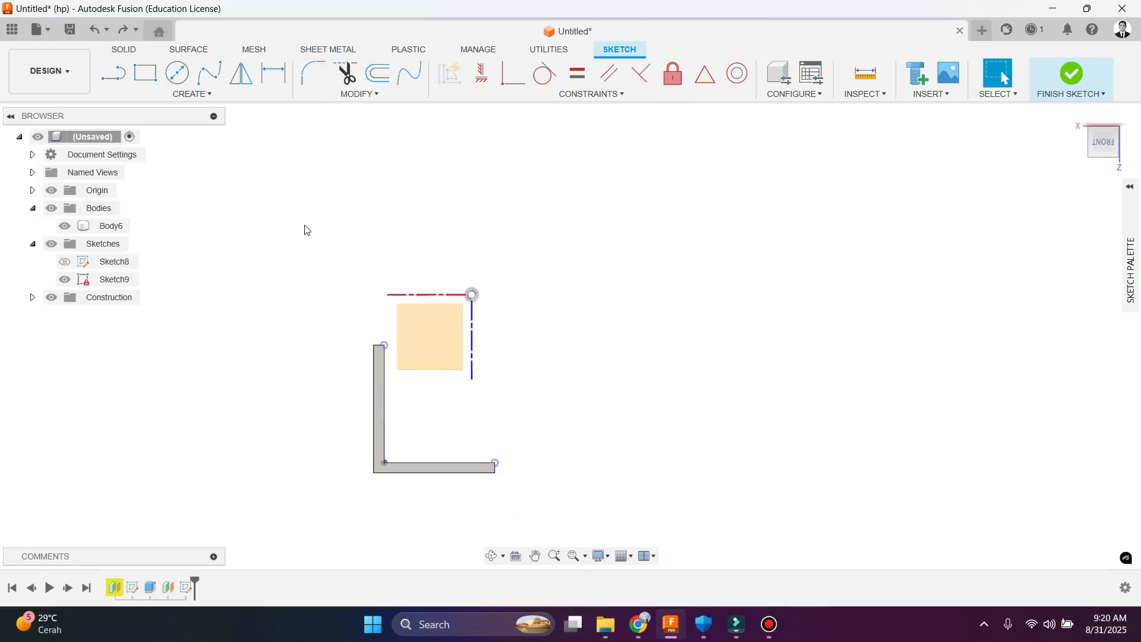
middle_click_drag(380, 377, 335, 308)
scroll(334, 308, "up", 2)
left_click(209, 73)
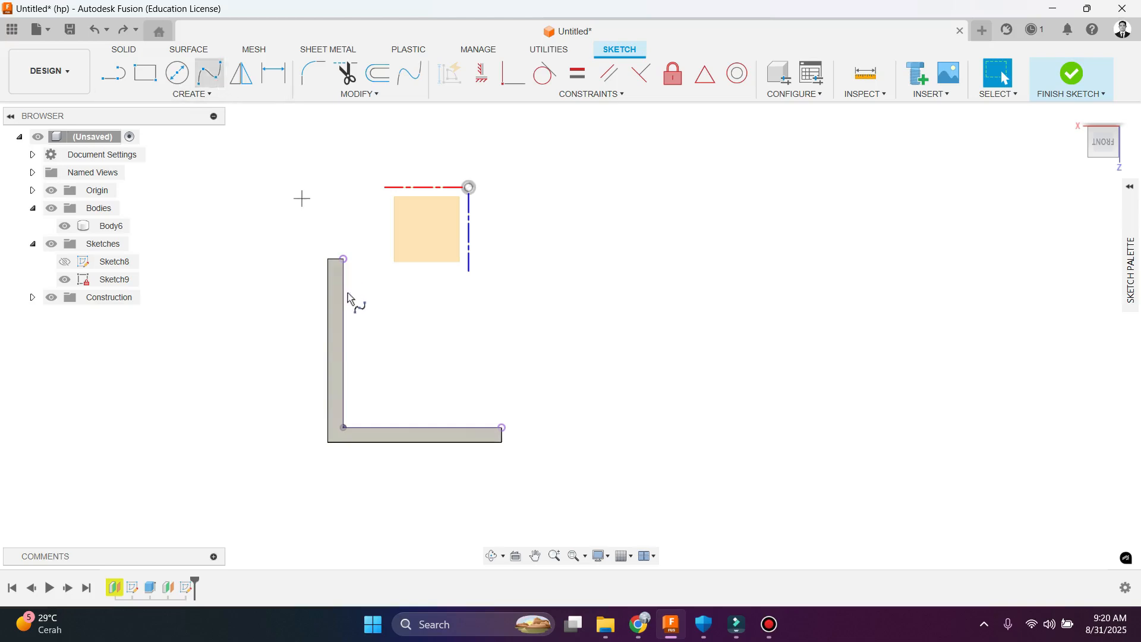
left_click(387, 338)
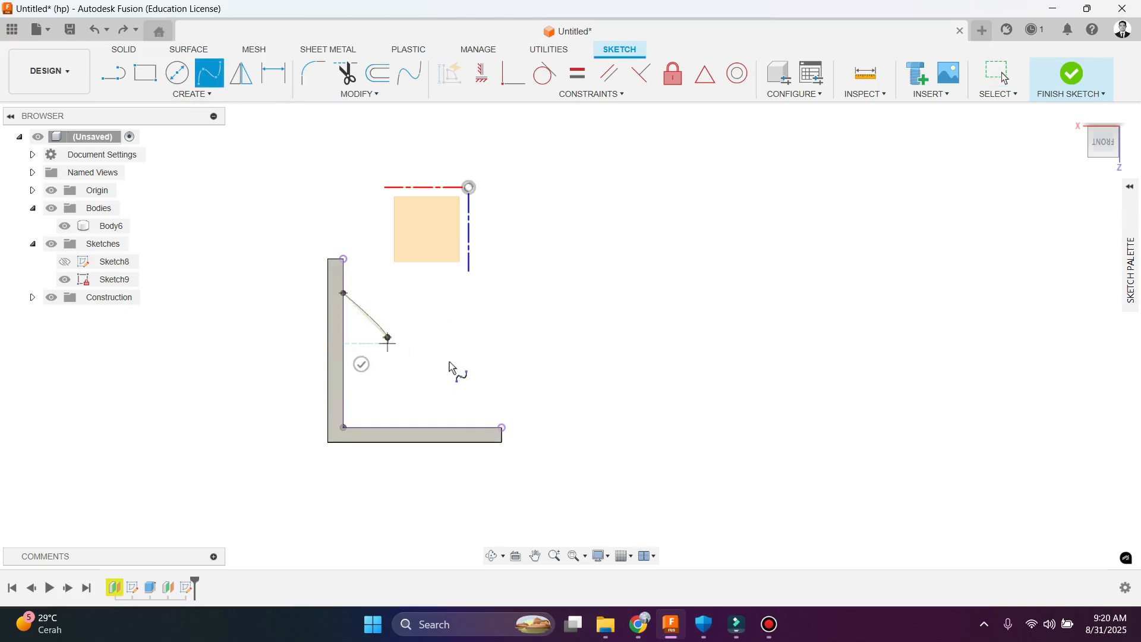
left_click(451, 355)
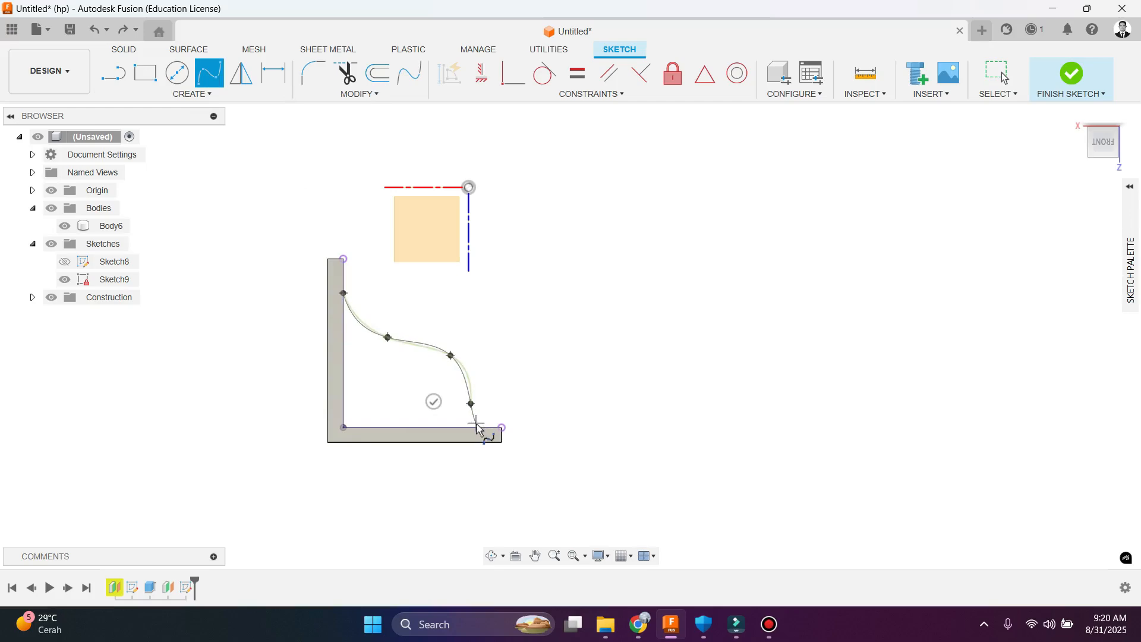
left_click(477, 429)
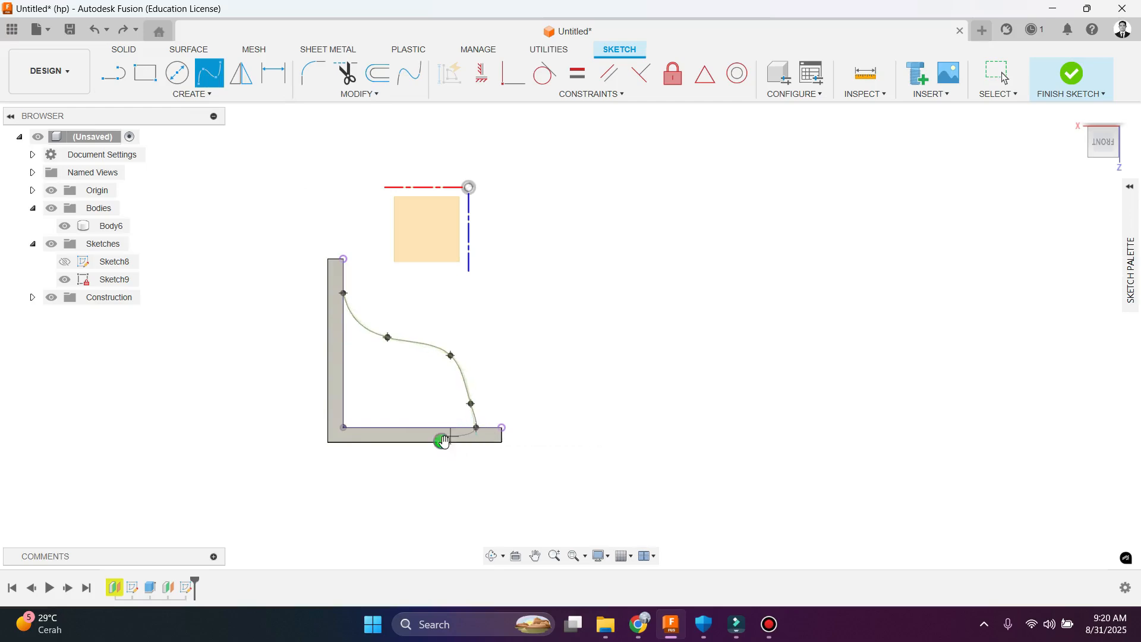
Step: Sketch a circle inside the closed area under the spline, between the vertical wall and the base
left_click(147, 78)
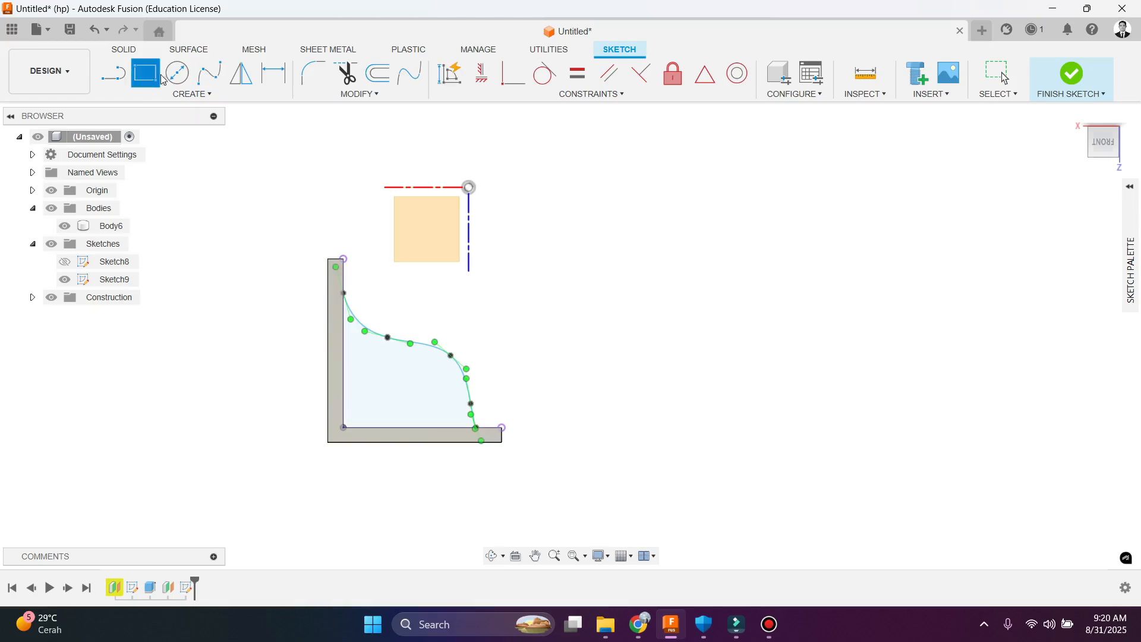
left_click(177, 73)
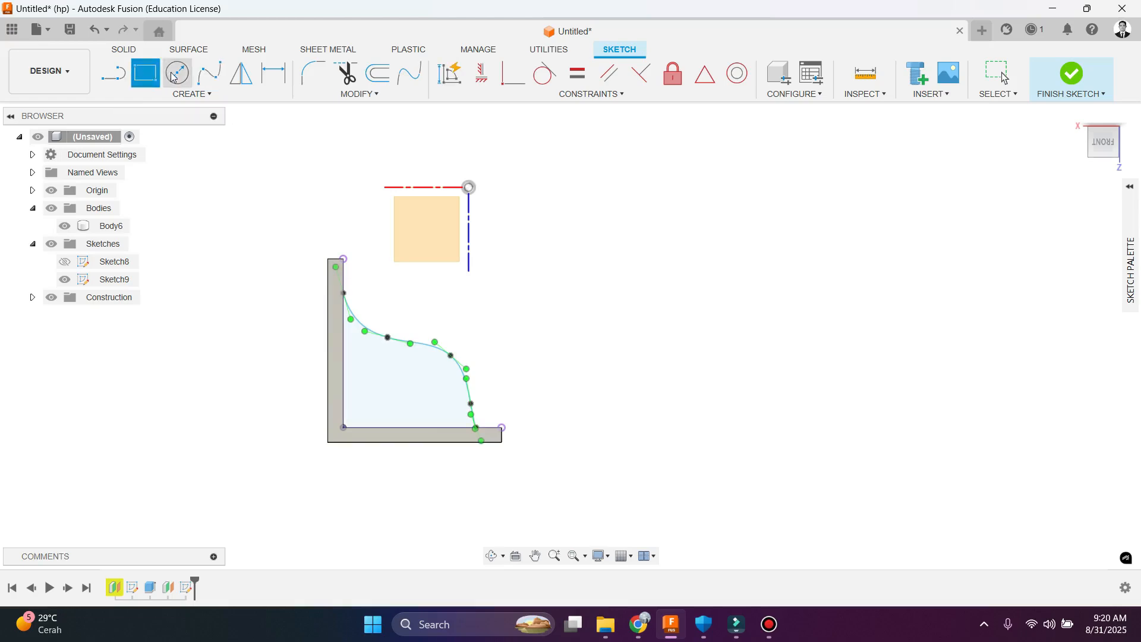
left_click(393, 385)
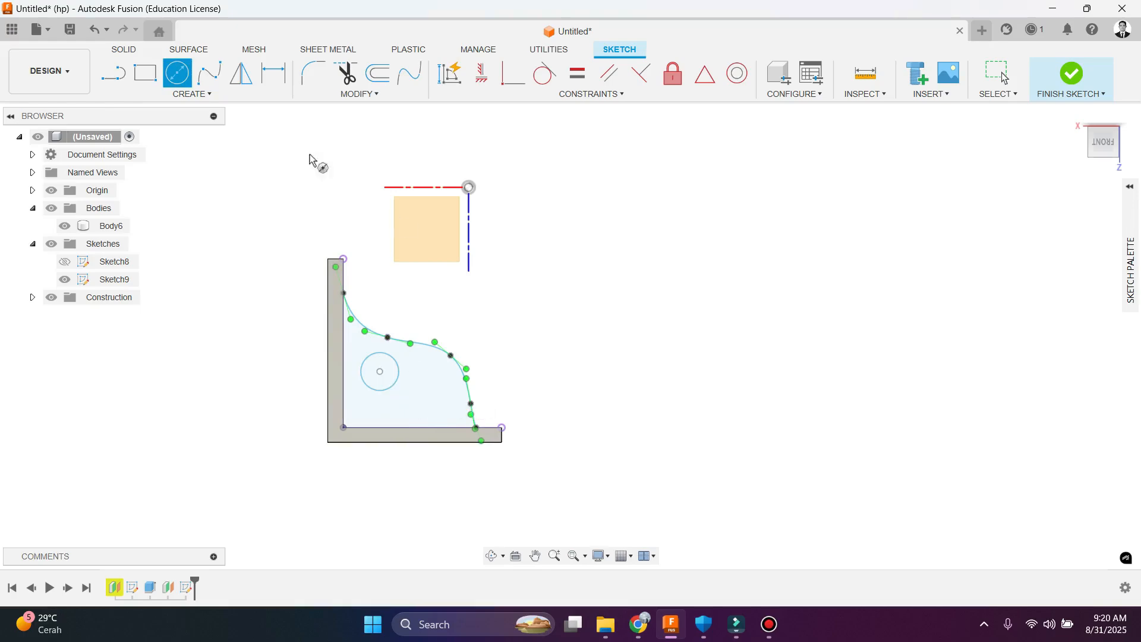
Step: Create a rib from the spline with a thickness of about 14.6 cm, extending to the L-shaped body
left_click(127, 51)
left_click(208, 94)
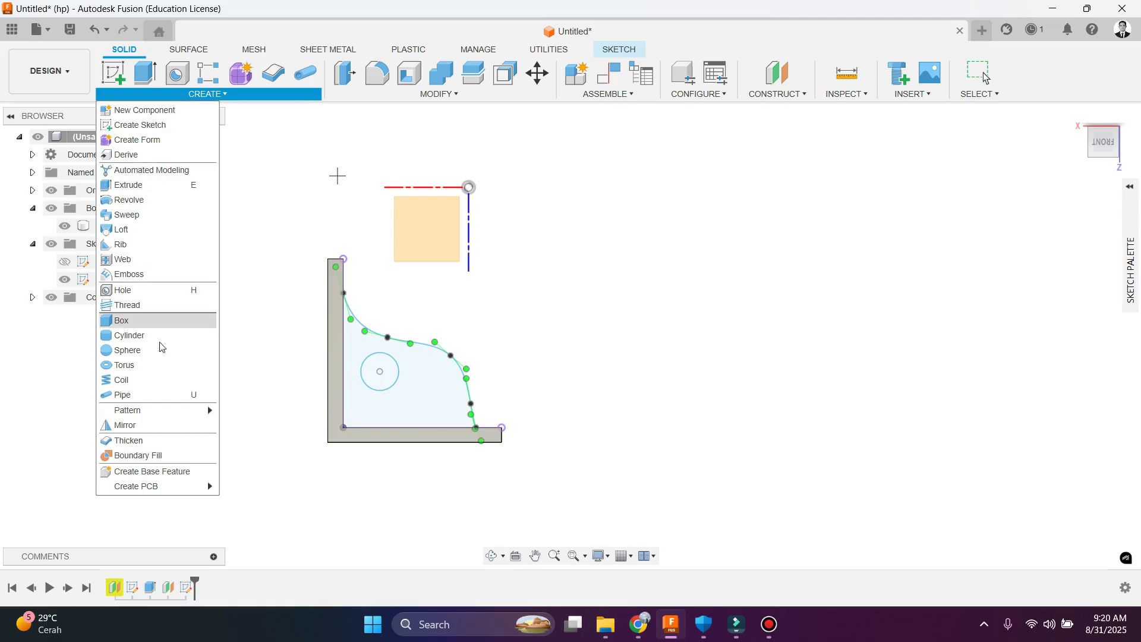
left_click(135, 248)
scroll(383, 391, "down", 2)
middle_click_drag(397, 391, 360, 433, "shift")
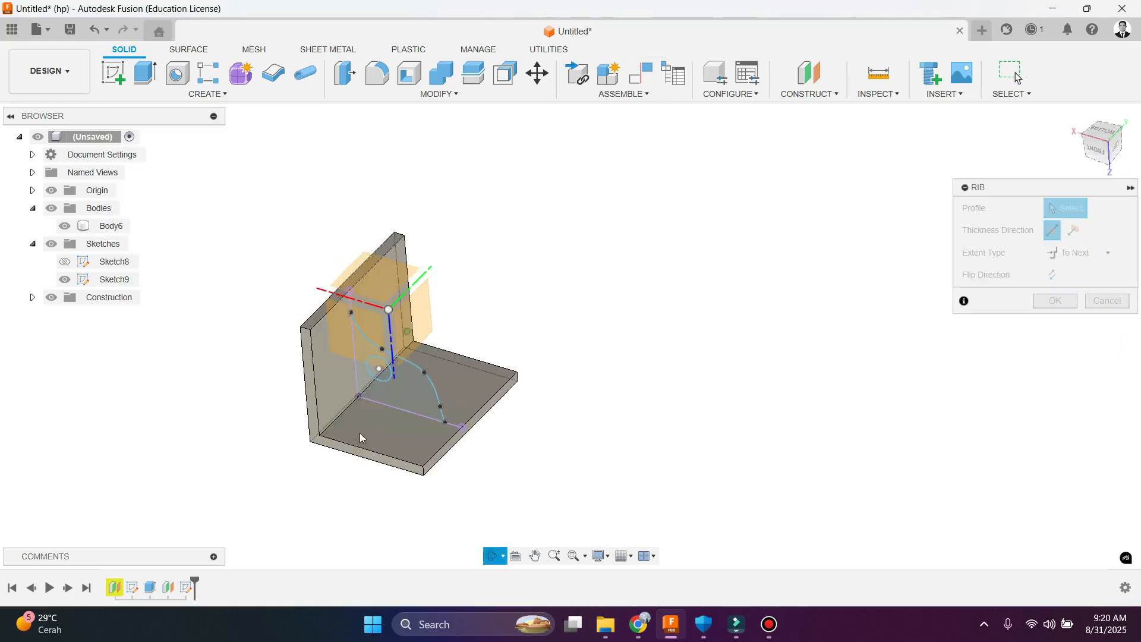
left_click(427, 384)
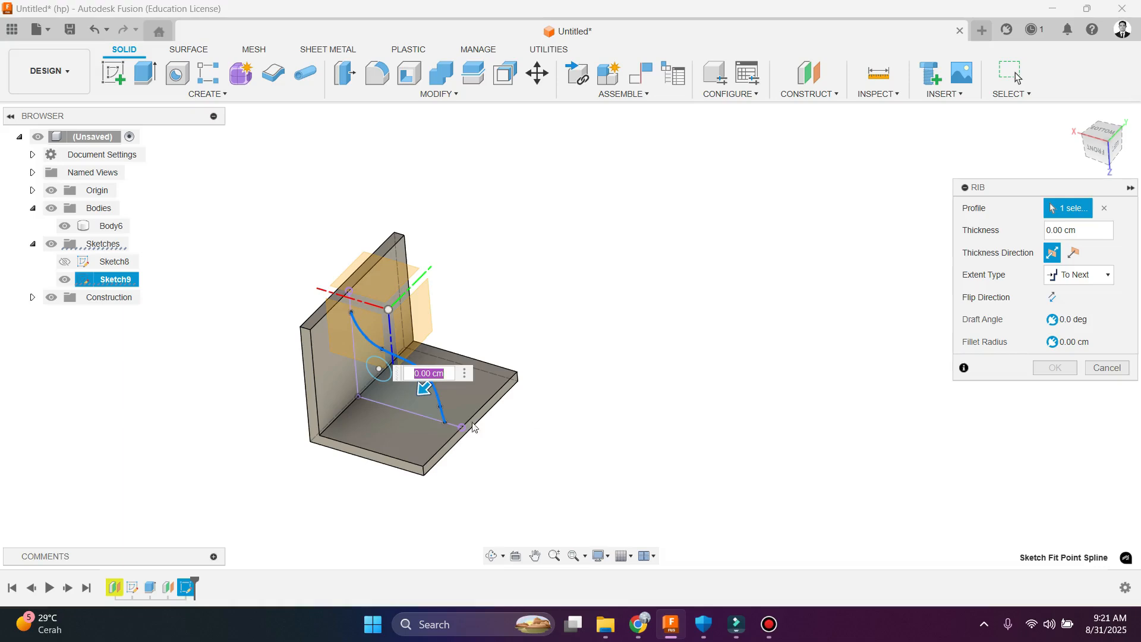
left_click_drag(423, 388, 416, 395)
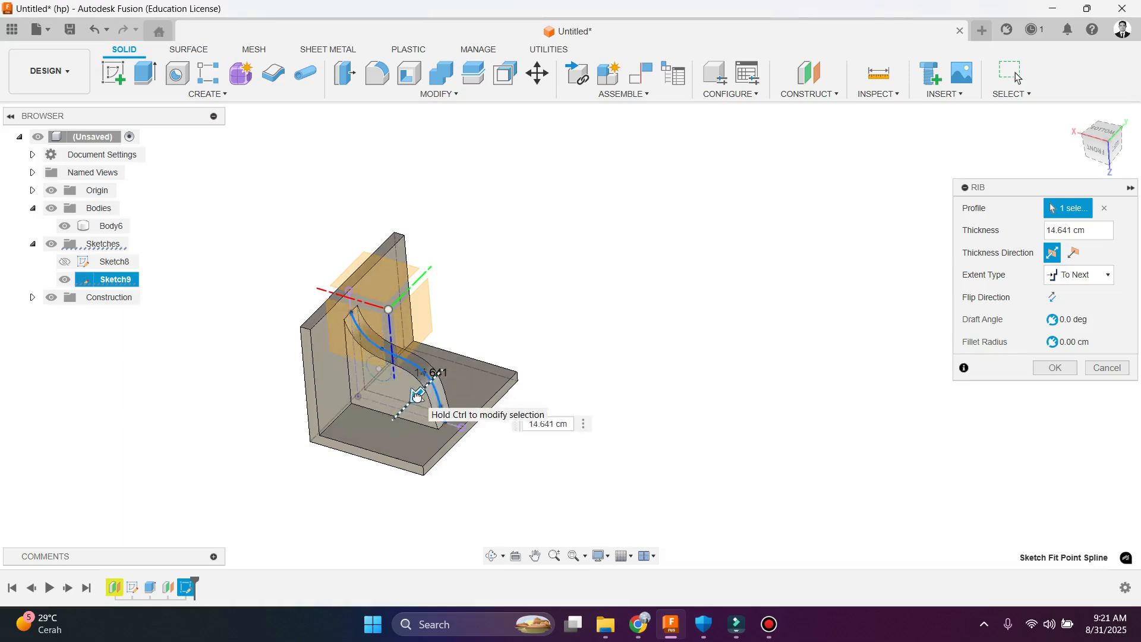
left_click(1056, 368)
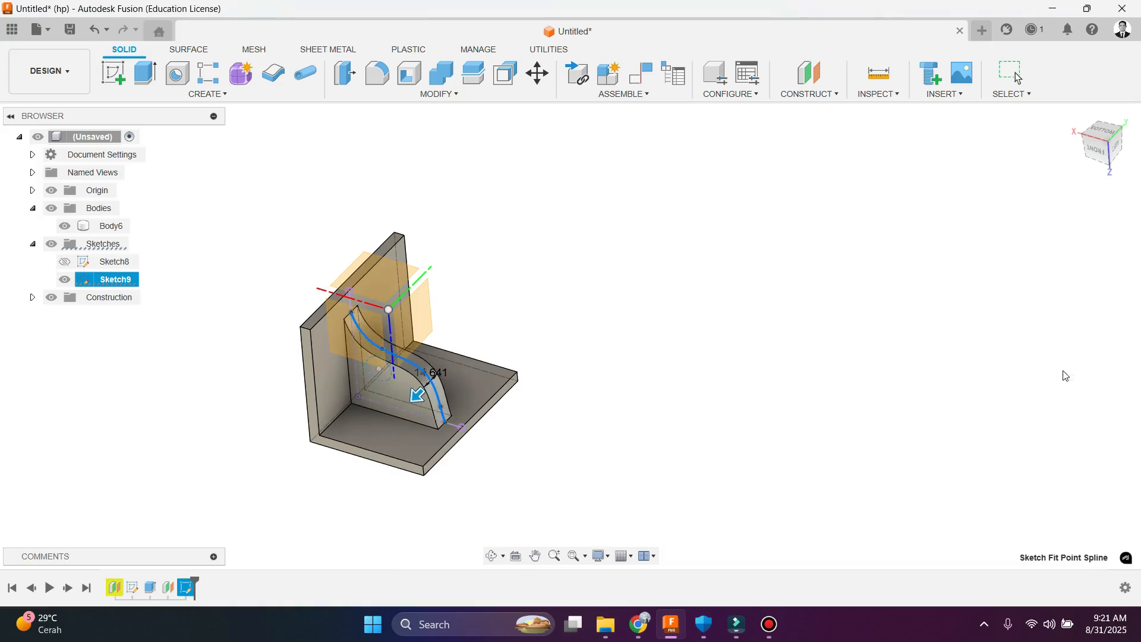
Step: Return to editing the spline sketch and draw a diagonal line from the vertical wall to the base across the circle
left_click(173, 99)
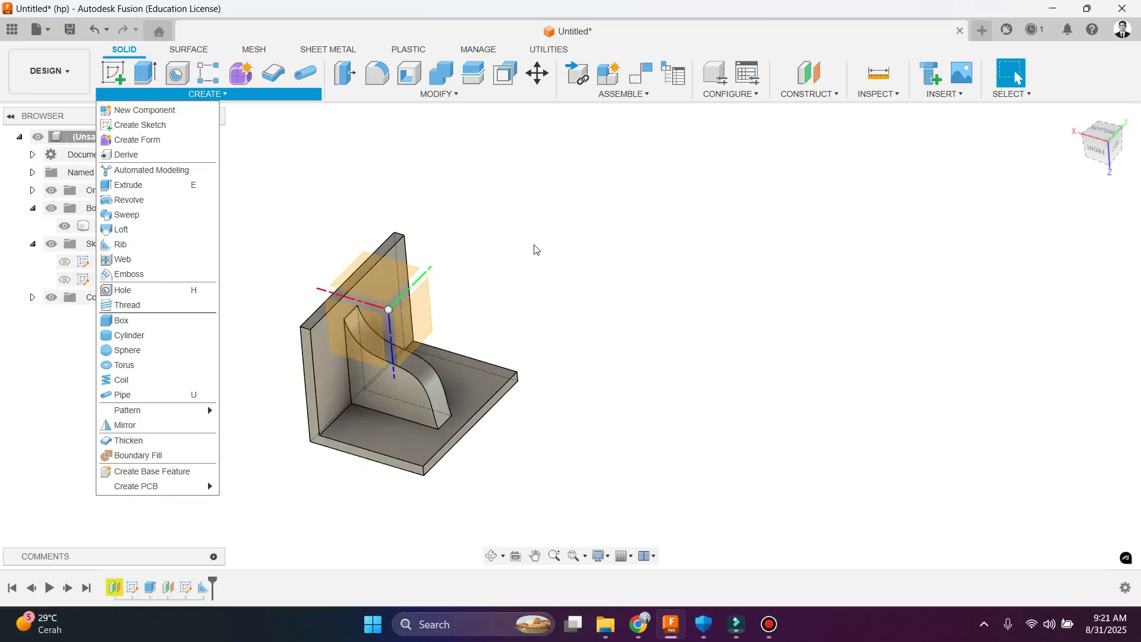
left_click(379, 381)
left_click(379, 382)
scroll(415, 374, "up", 5)
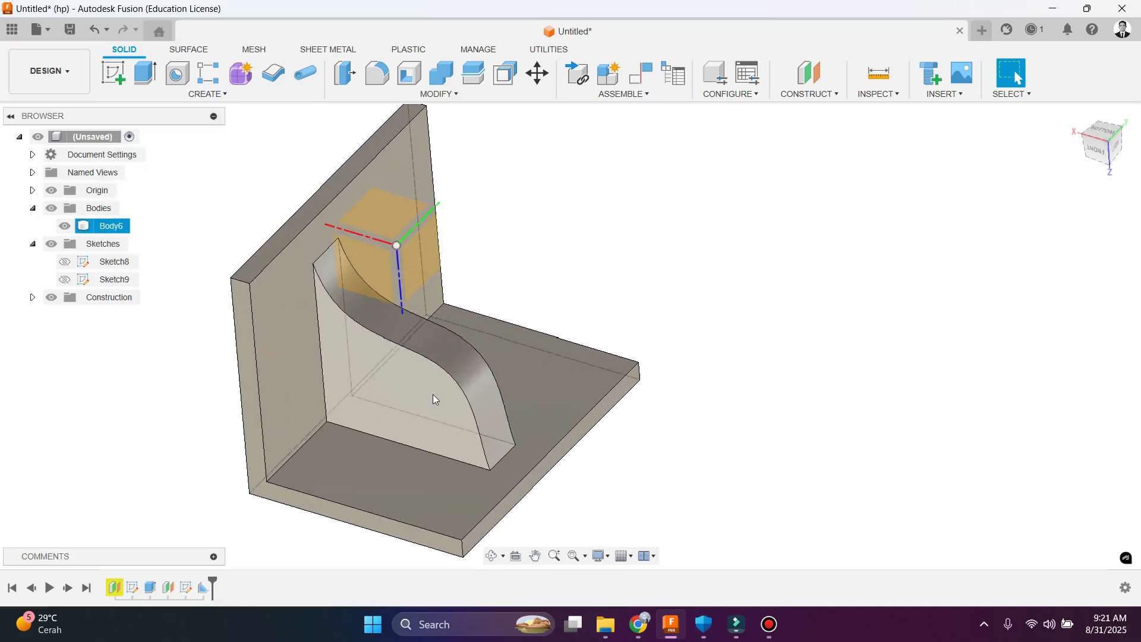
double_click(433, 394)
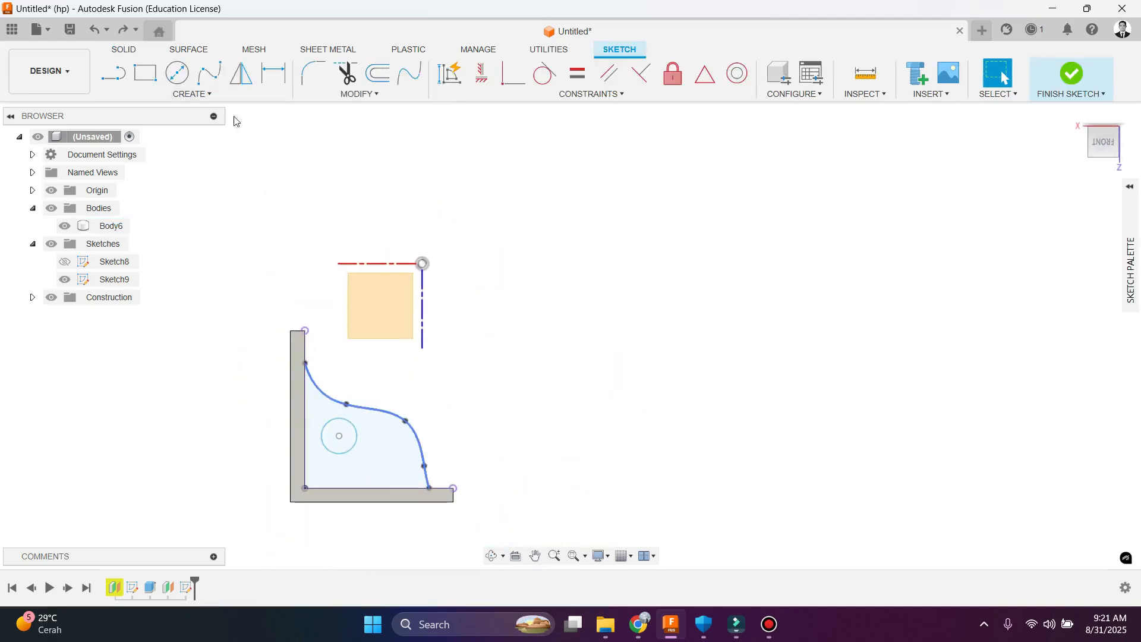
left_click(113, 73)
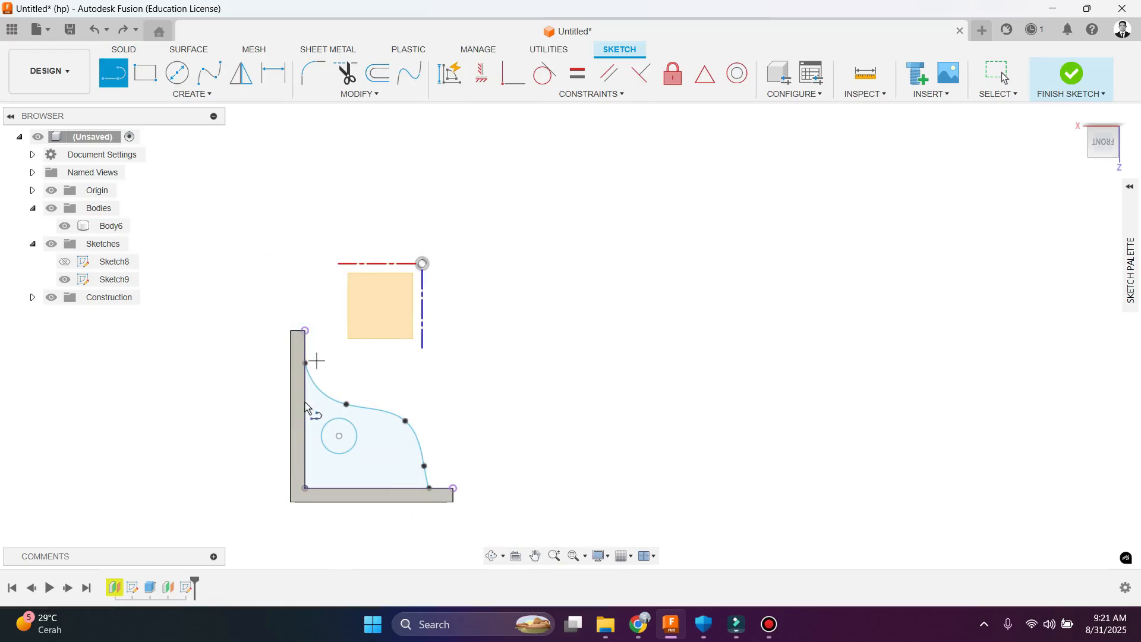
left_click(305, 404)
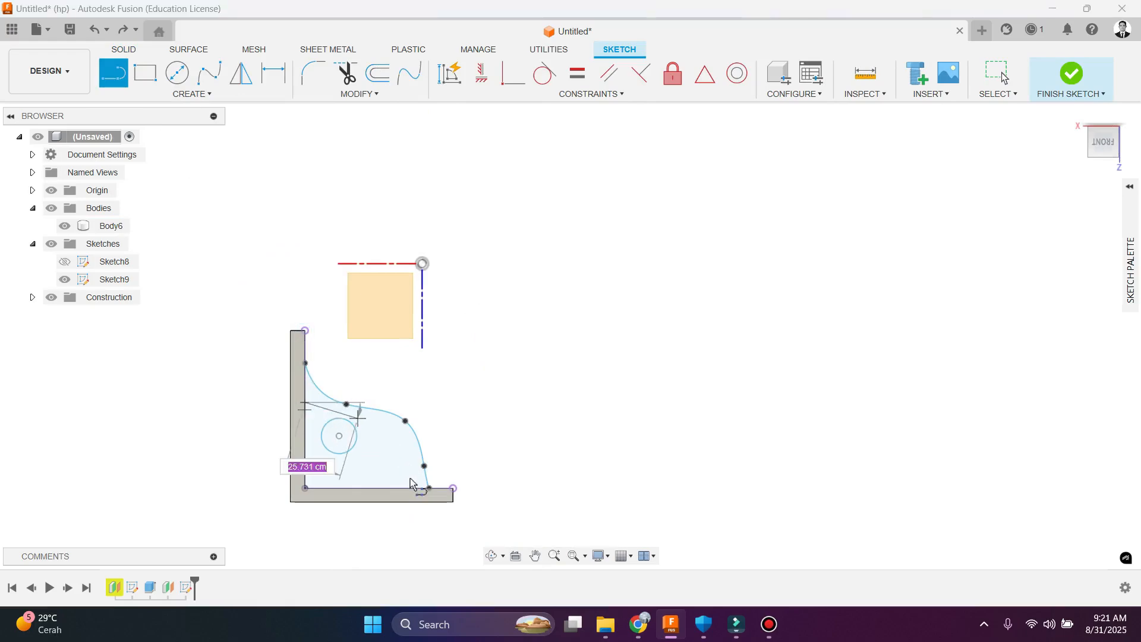
double_click(412, 488)
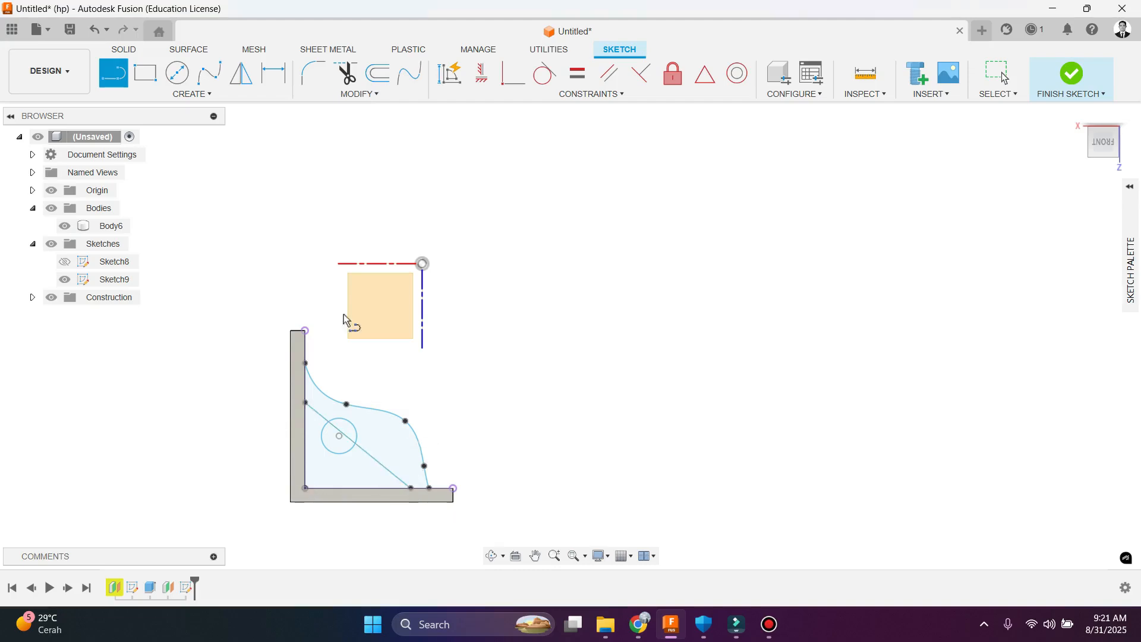
Step: Try a rib from the spline with a thickness of about 33.4 cm, then cancel it
left_click(122, 50)
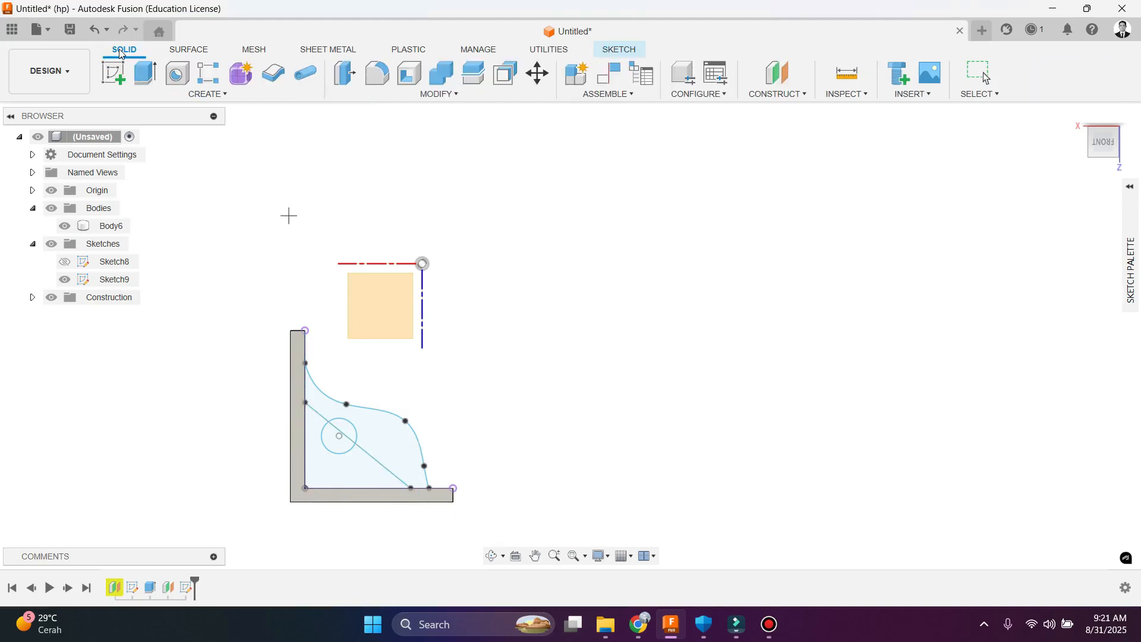
left_click(205, 94)
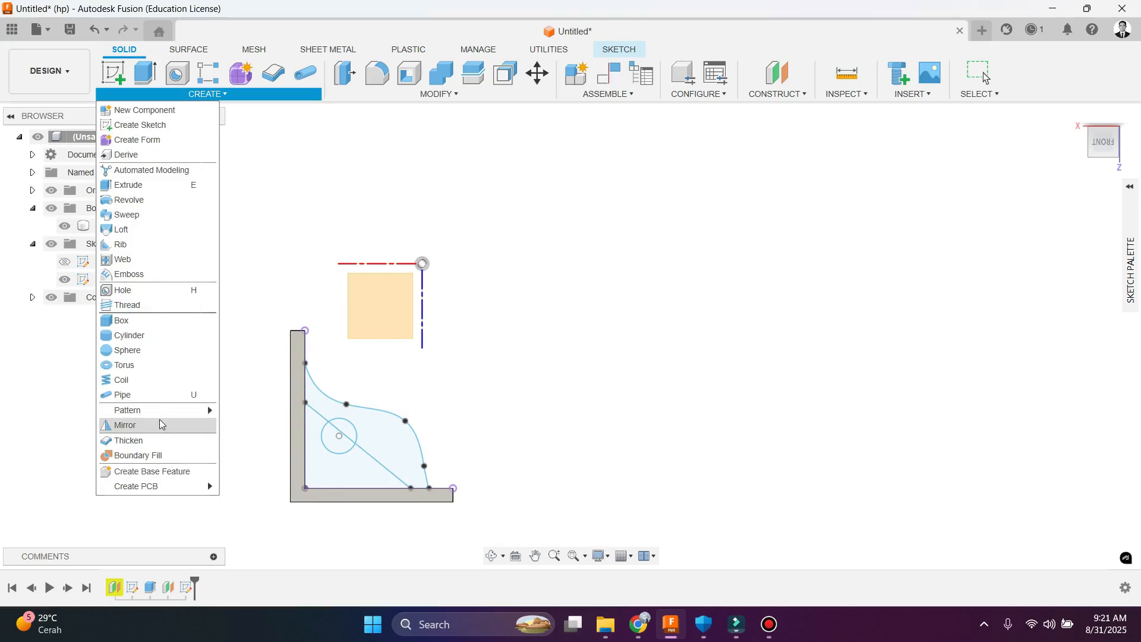
left_click(122, 245)
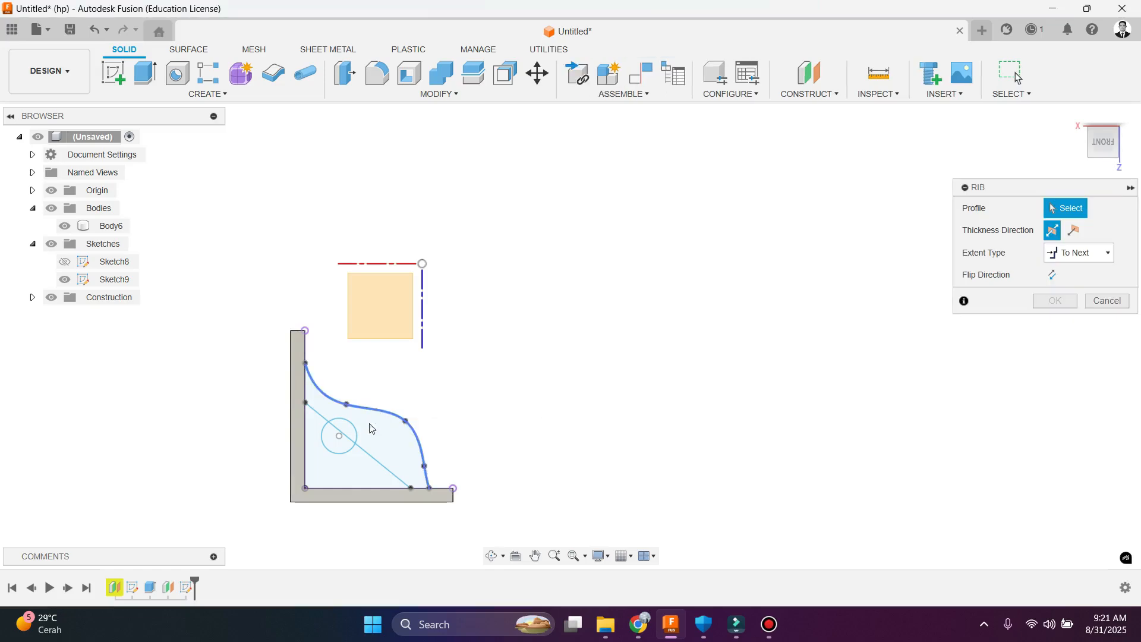
left_click(364, 455)
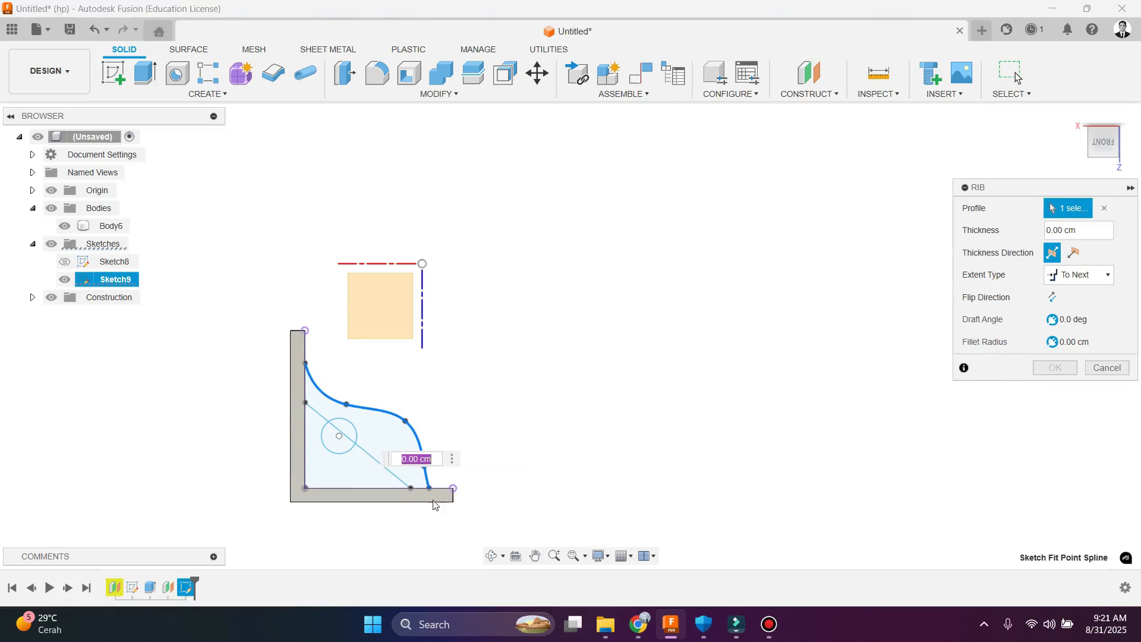
left_click(376, 493)
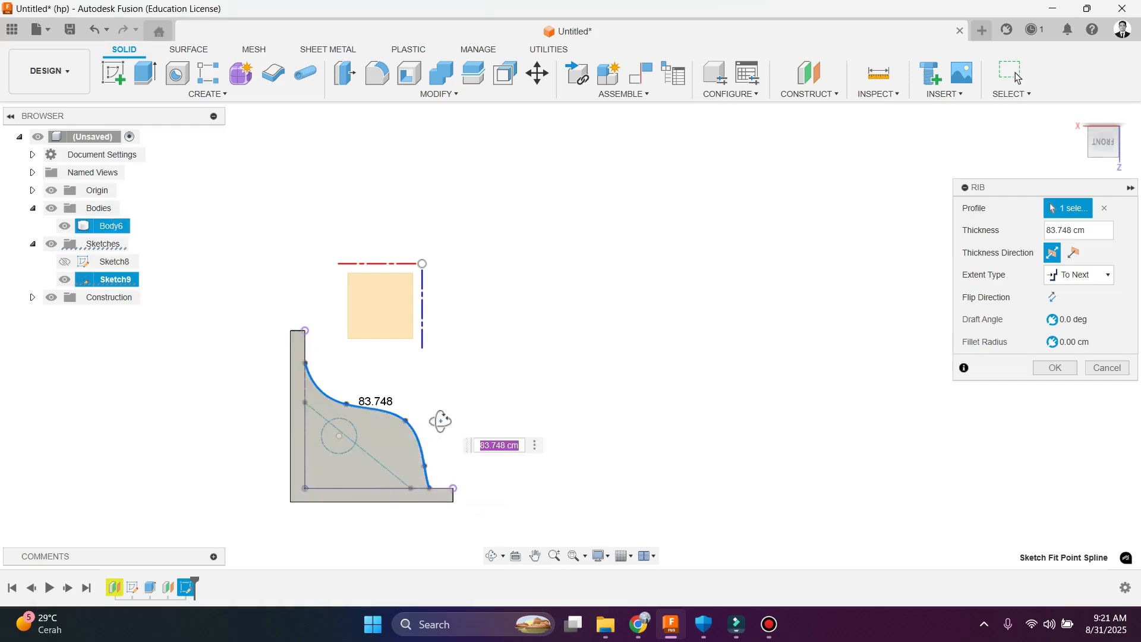
middle_click_drag(440, 421, 301, 477, "shift")
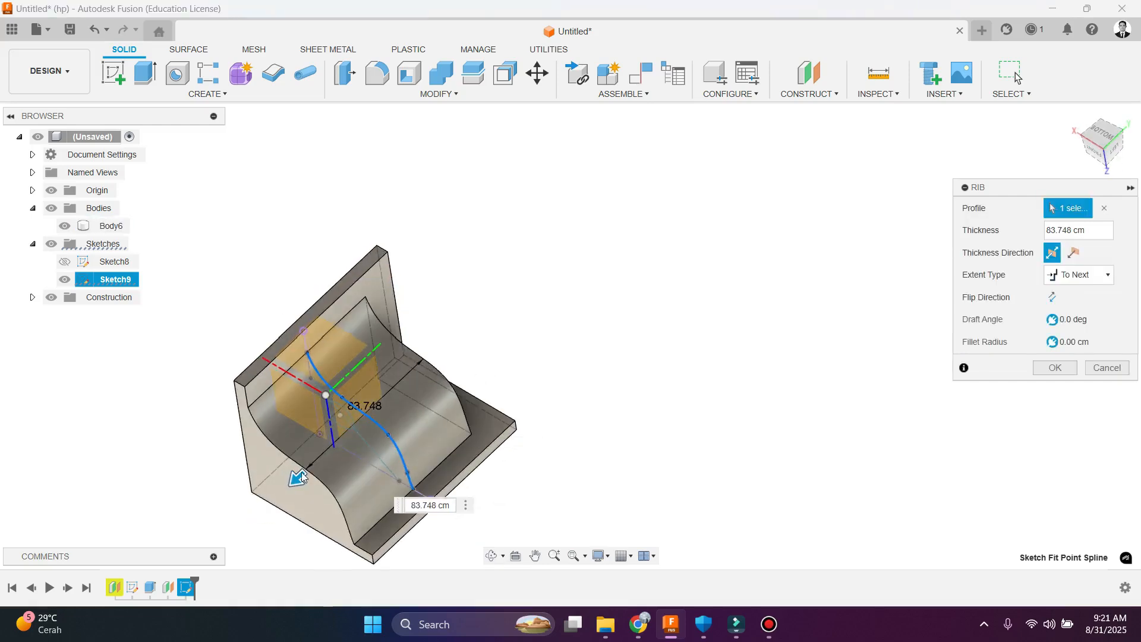
left_click_drag(295, 478, 349, 456)
left_click(1107, 367)
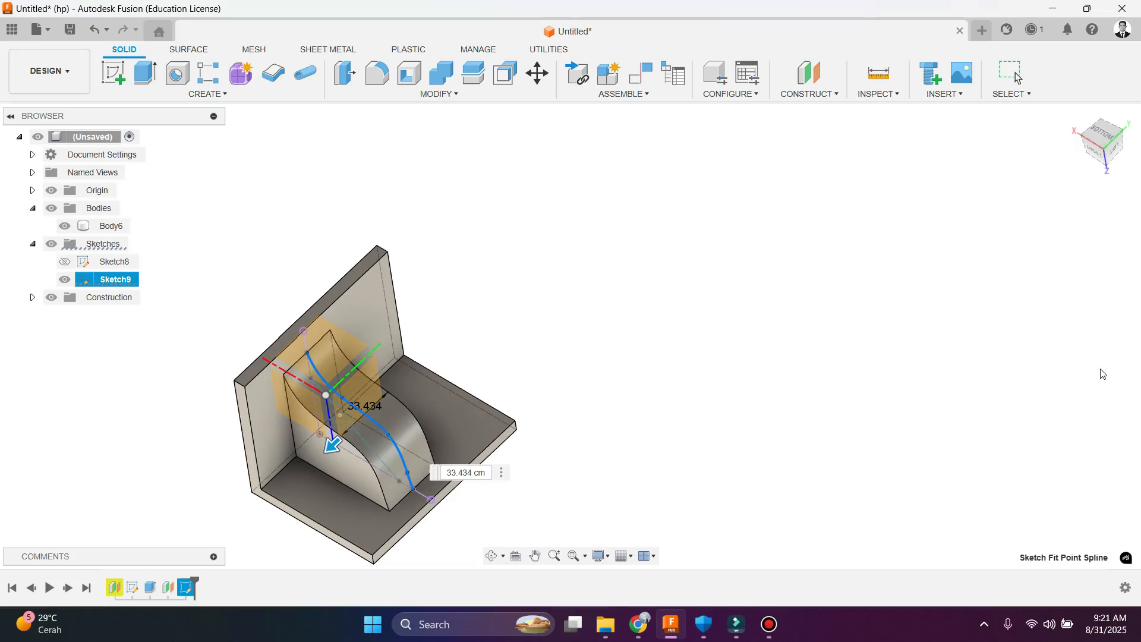
Step: Delete the spline sketch Sketch9
right_click(107, 285)
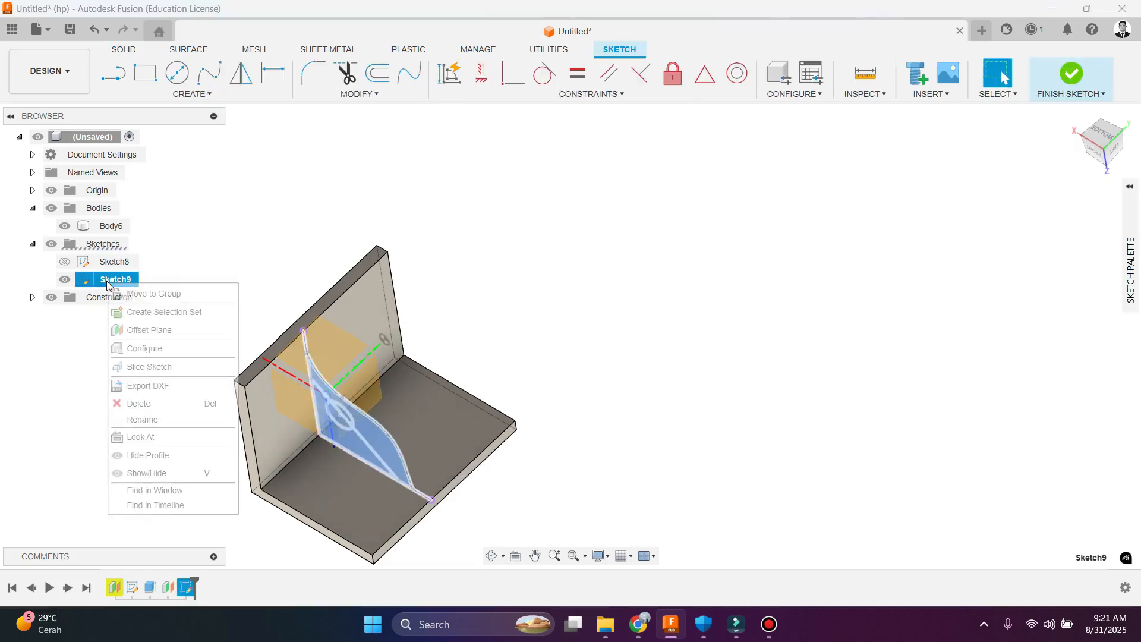
left_click(152, 403)
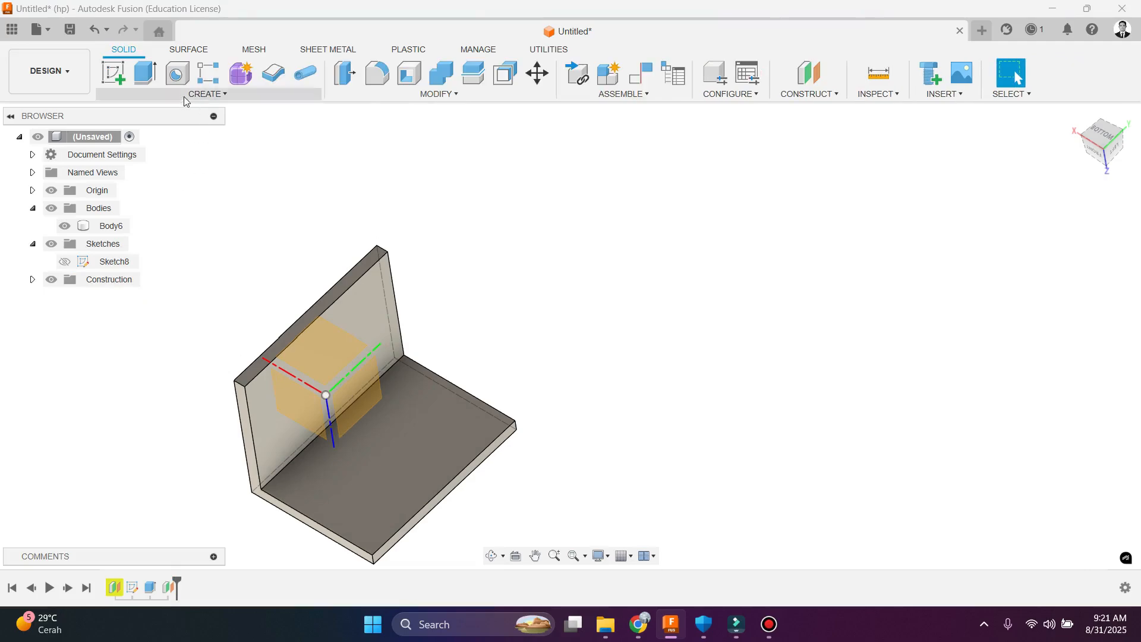
left_click(205, 94)
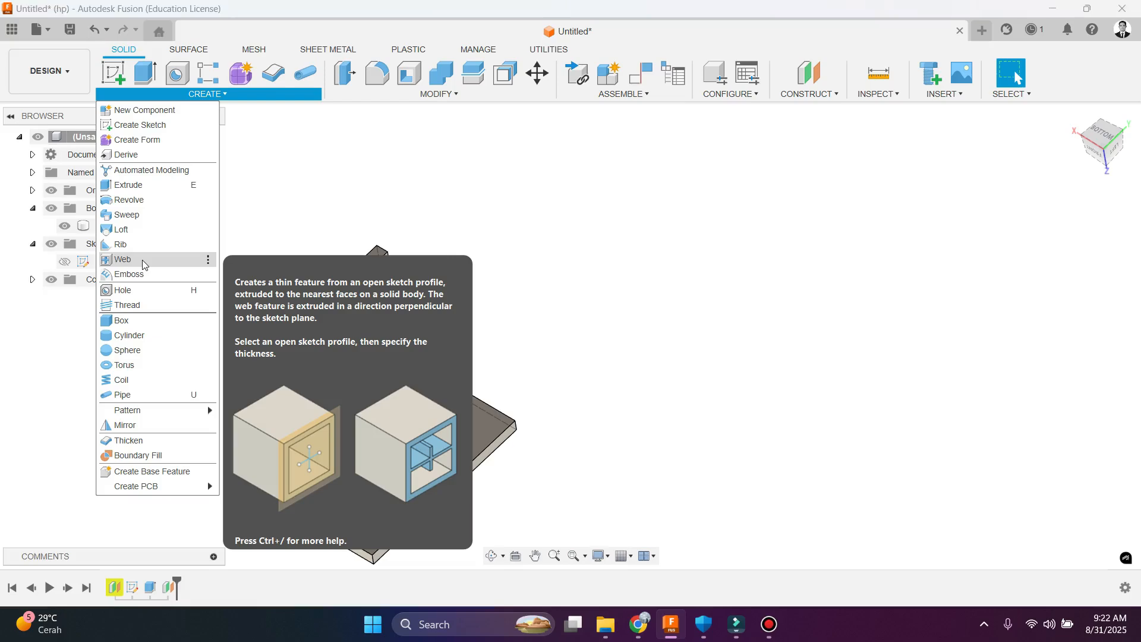
left_click(143, 261)
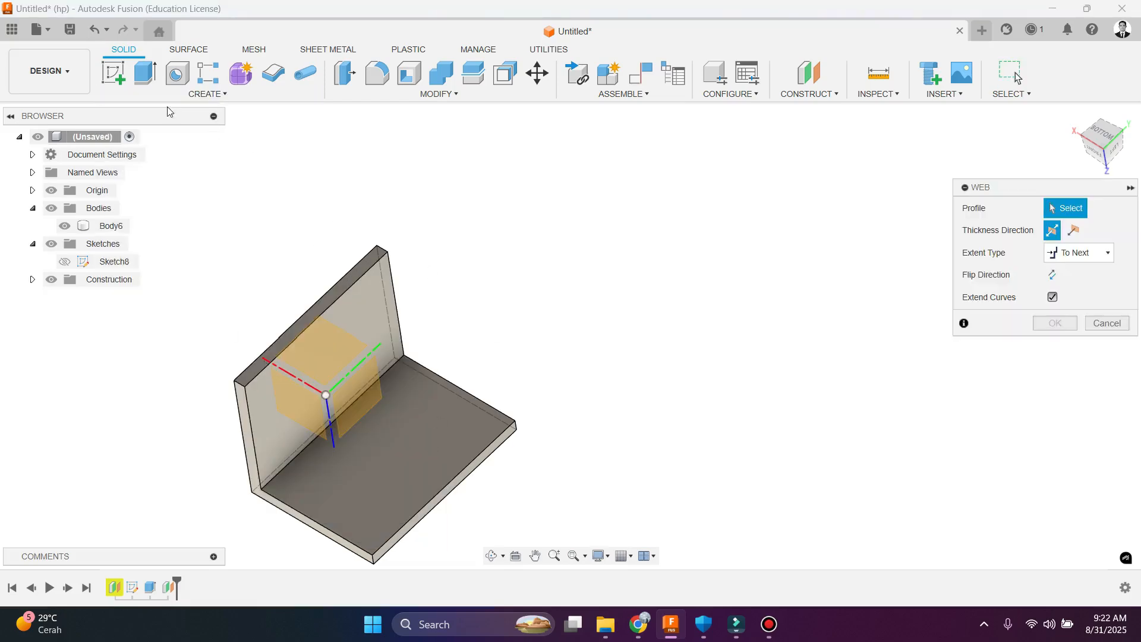
key("Escape")
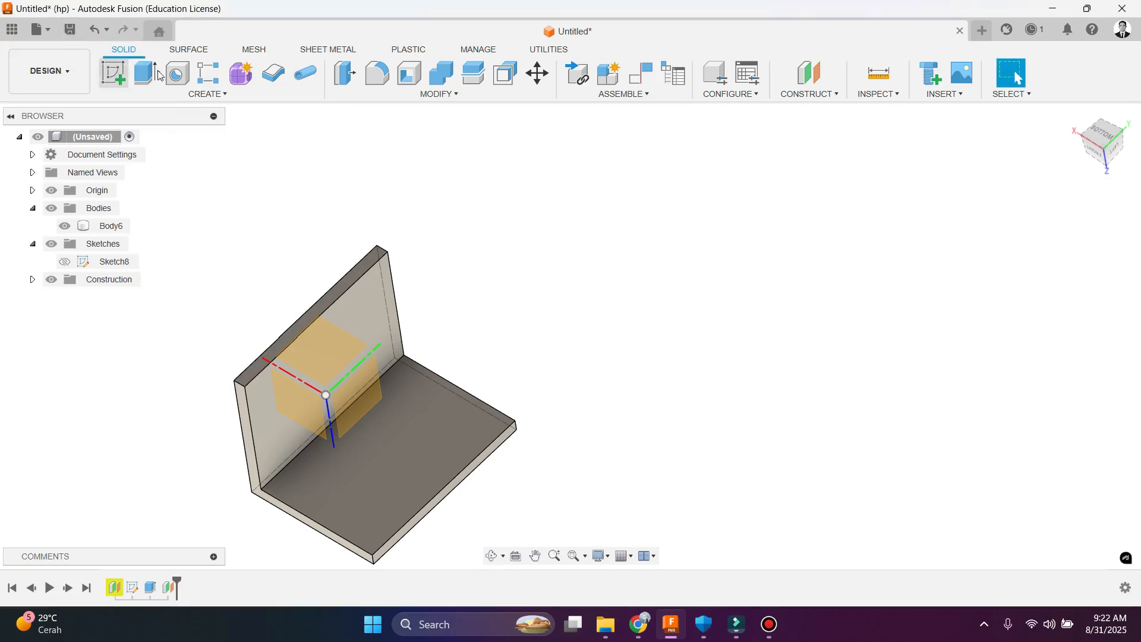
Step: Create a sketch on the XZ origin plane and project the L-shaped body's outline into it
middle_click_drag(390, 262, 357, 178, "shift")
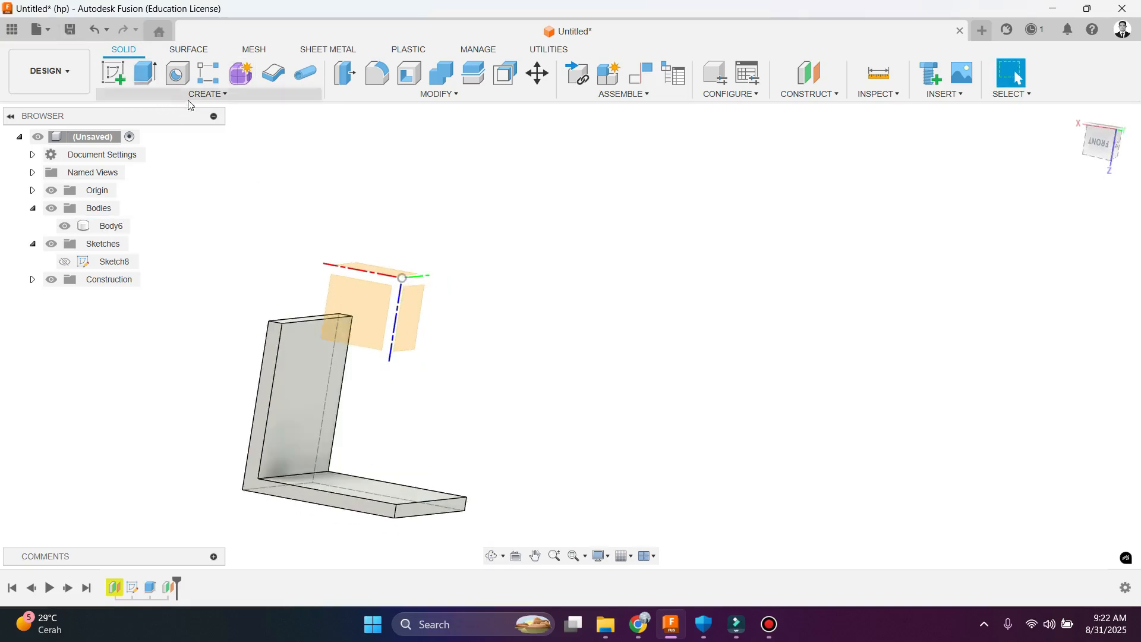
left_click(114, 75)
left_click(366, 314)
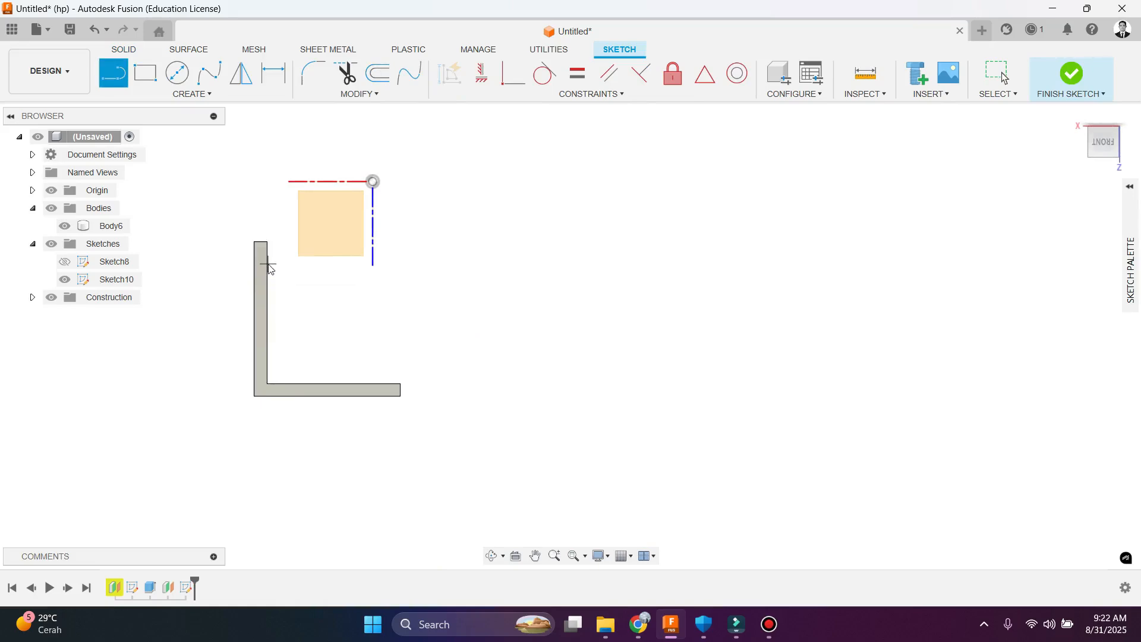
key("p")
key("Return")
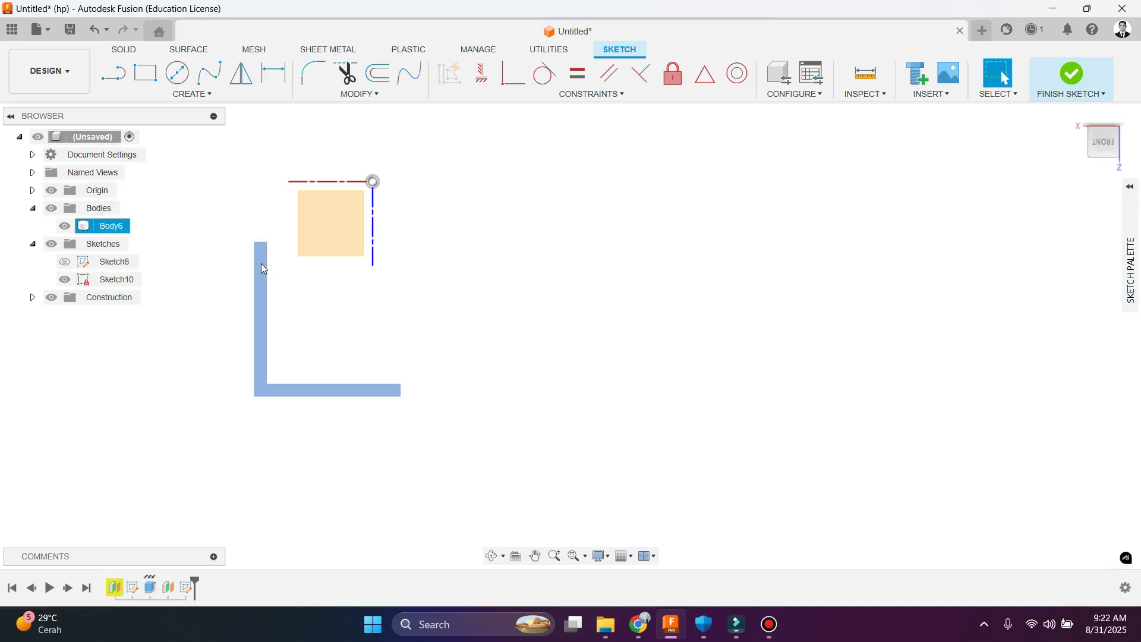
Step: Draw a diagonal line from the inner face of the vertical wall to the top face of the base
left_click(123, 74)
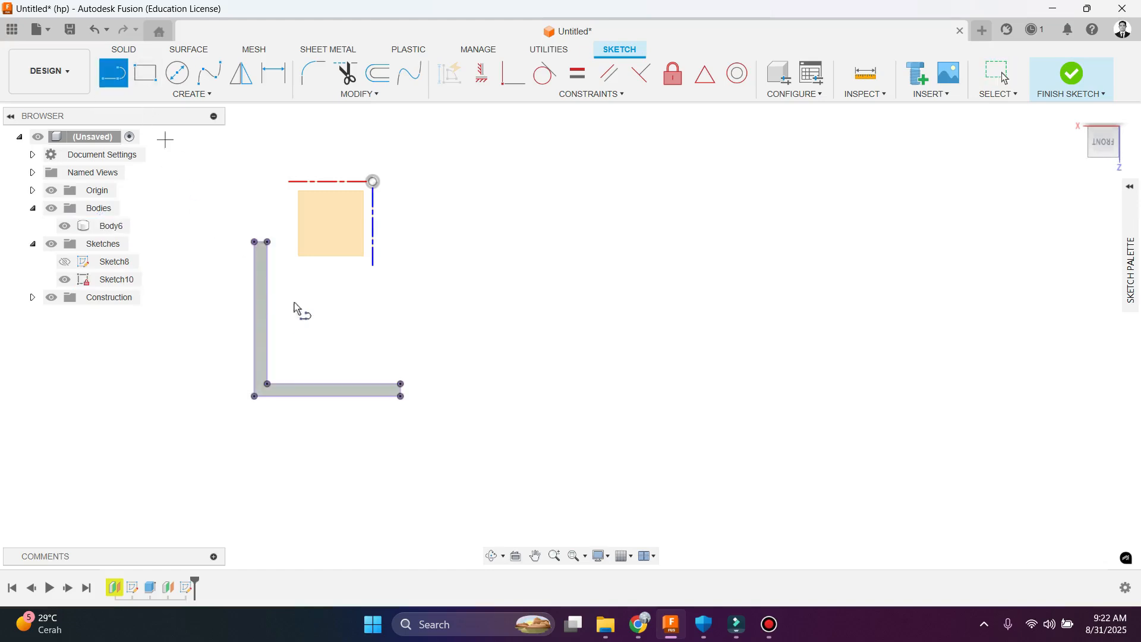
left_click(266, 267)
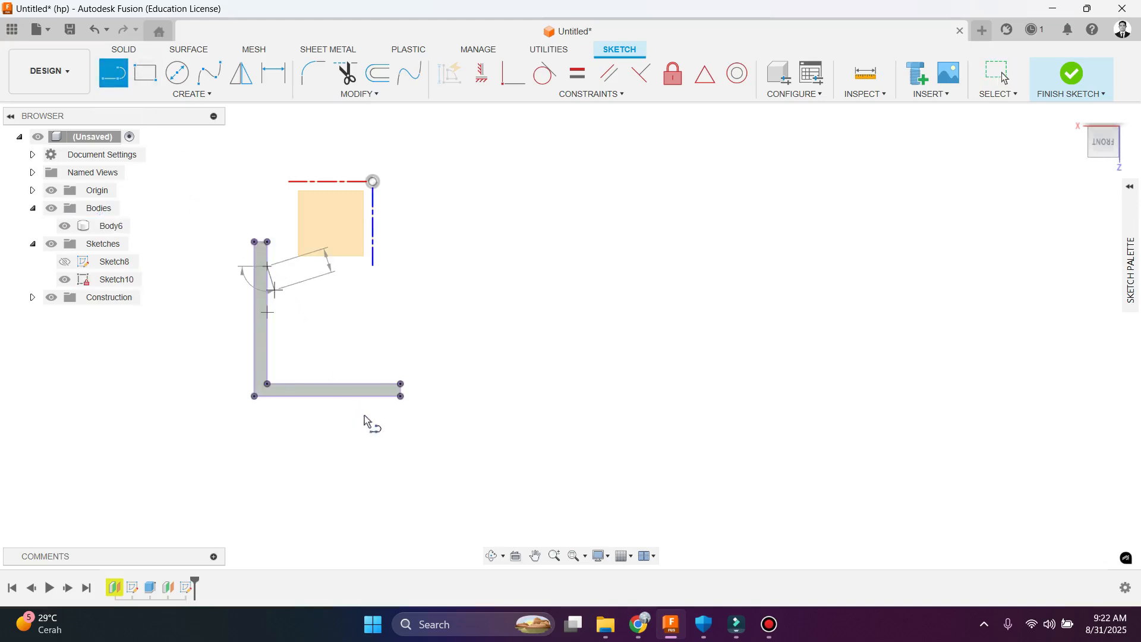
left_click(364, 385)
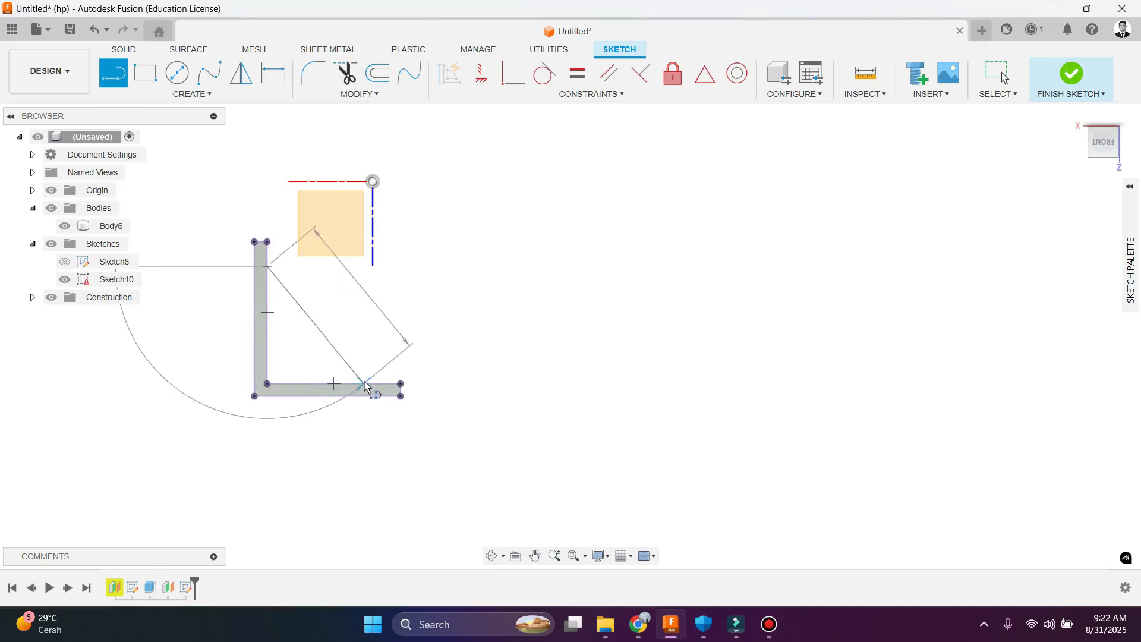
Step: Finish the sketch and start a Web from the diagonal line with a thickness of about 12.6 cm
left_click(123, 50)
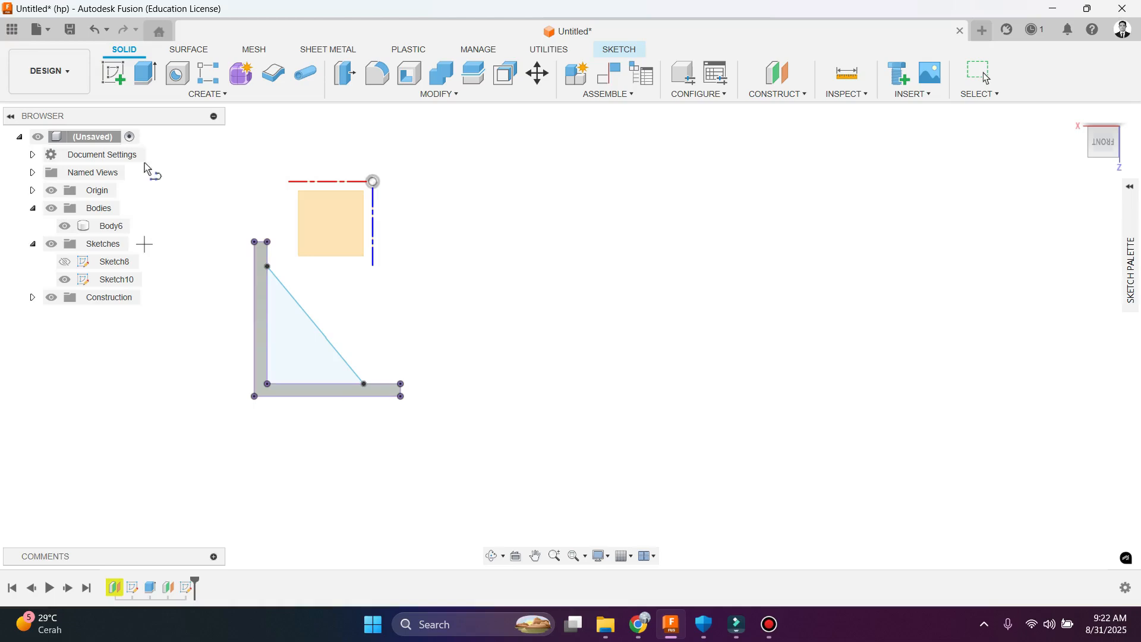
left_click(176, 95)
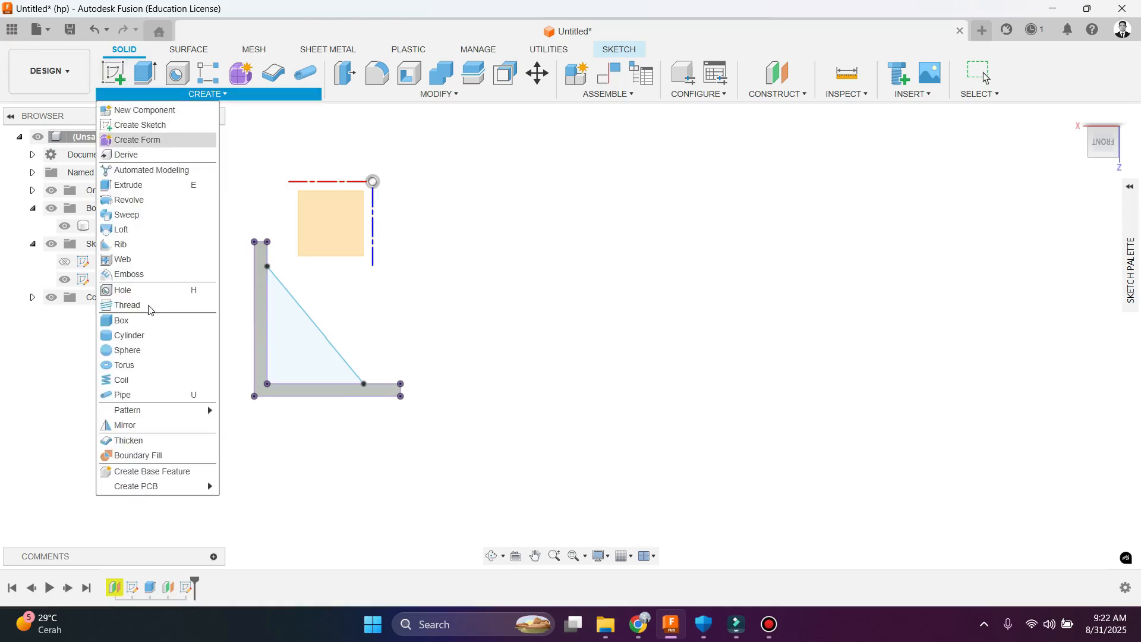
left_click(307, 317)
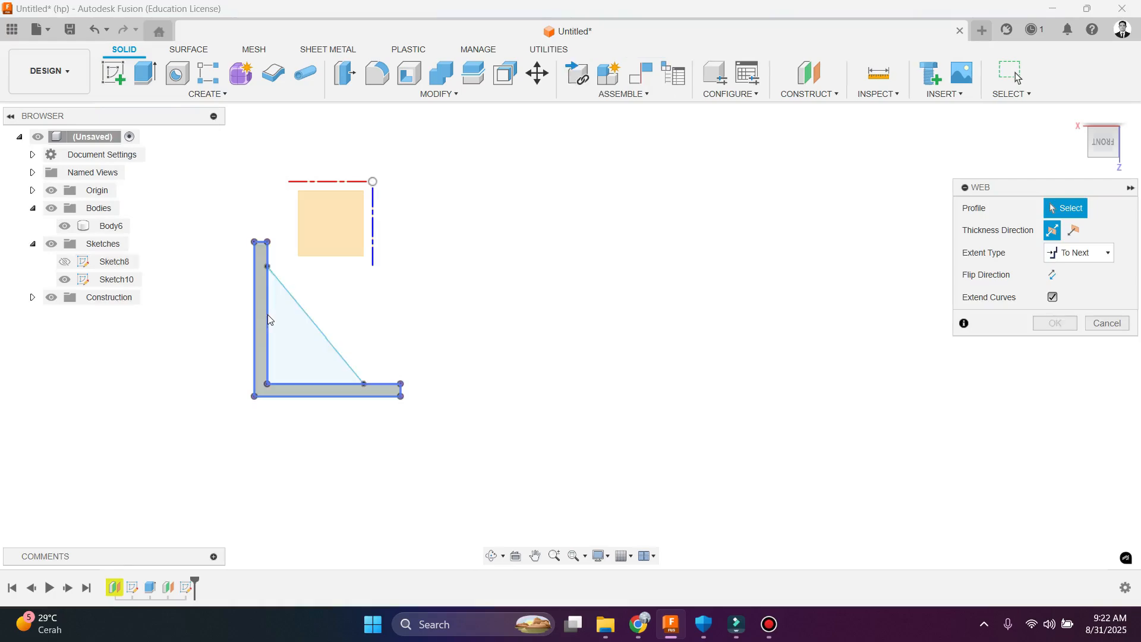
left_click(314, 323)
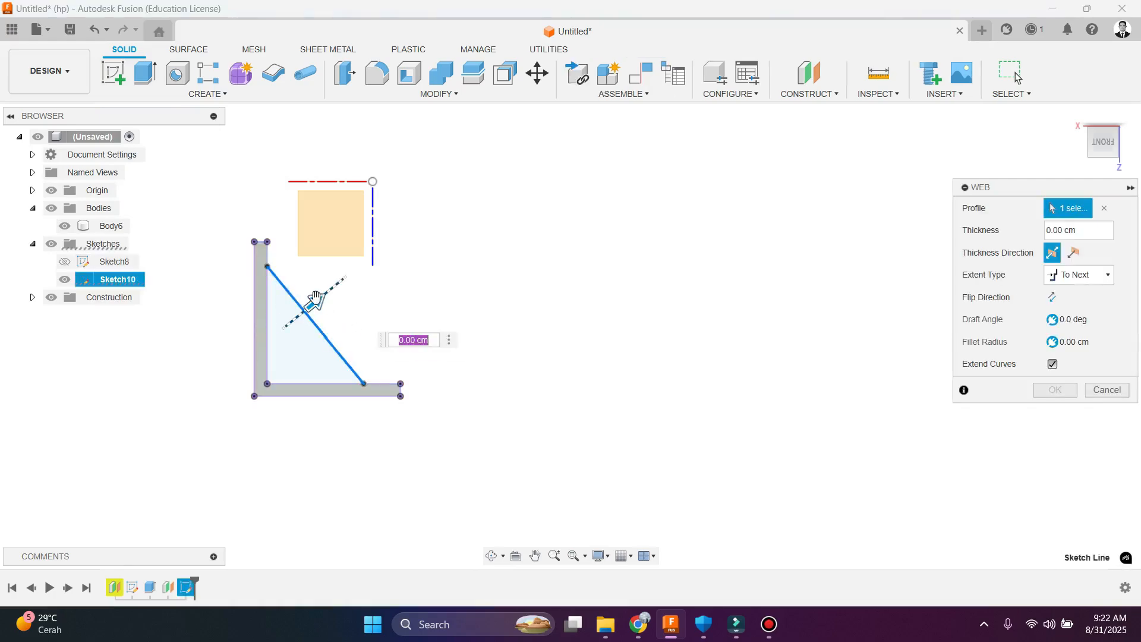
left_click_drag(313, 299, 360, 309)
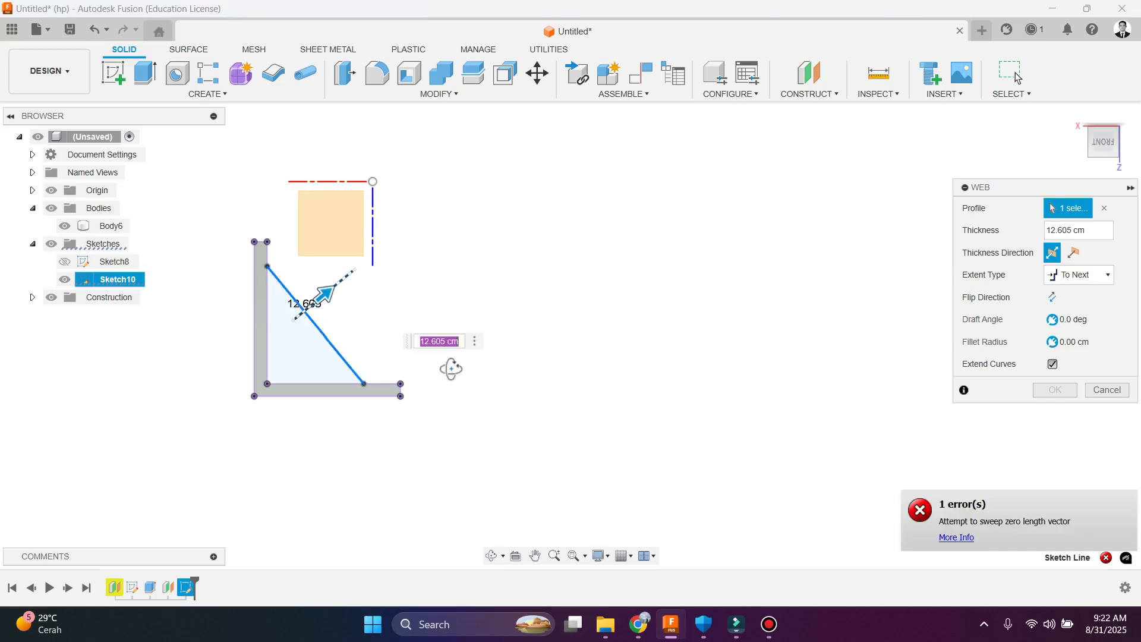
middle_click_drag(425, 387, 420, 403, "shift")
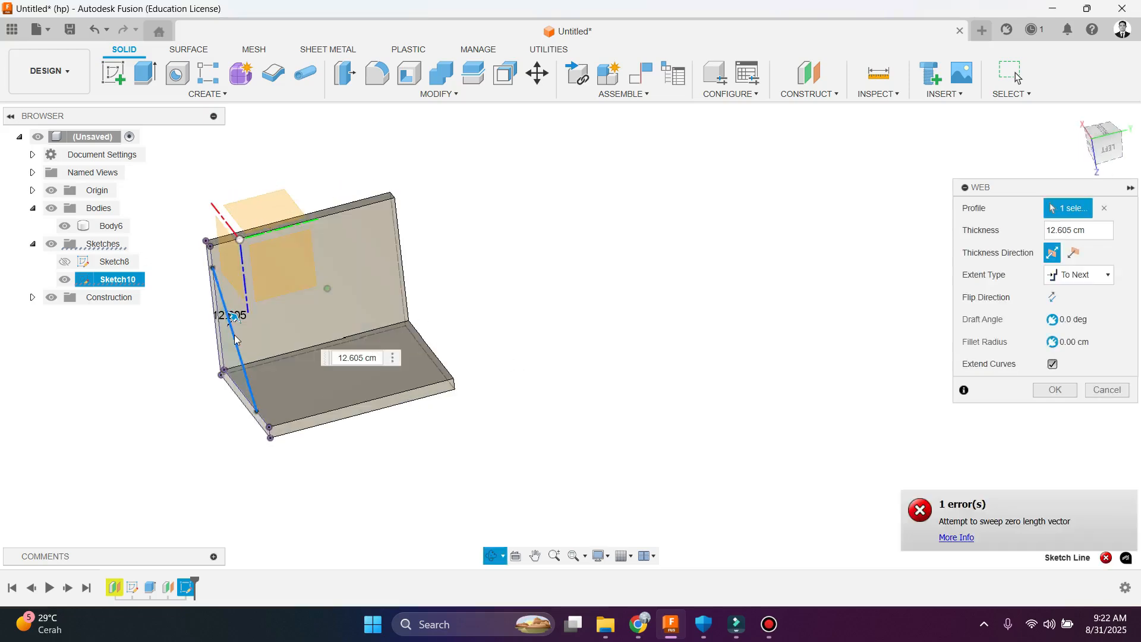
Step: Set the web's extent type to Distance with a depth of about 4.9 cm and create it
left_click(1085, 280)
left_click(1092, 315)
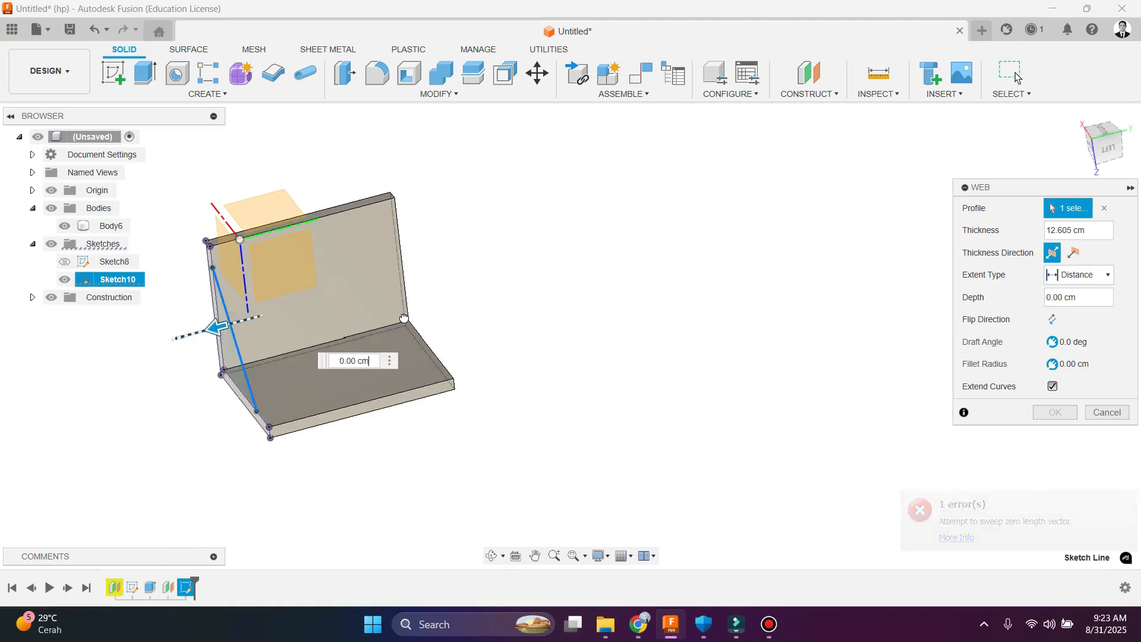
left_click_drag(215, 326, 210, 332)
middle_click_drag(208, 332, 452, 353, "shift")
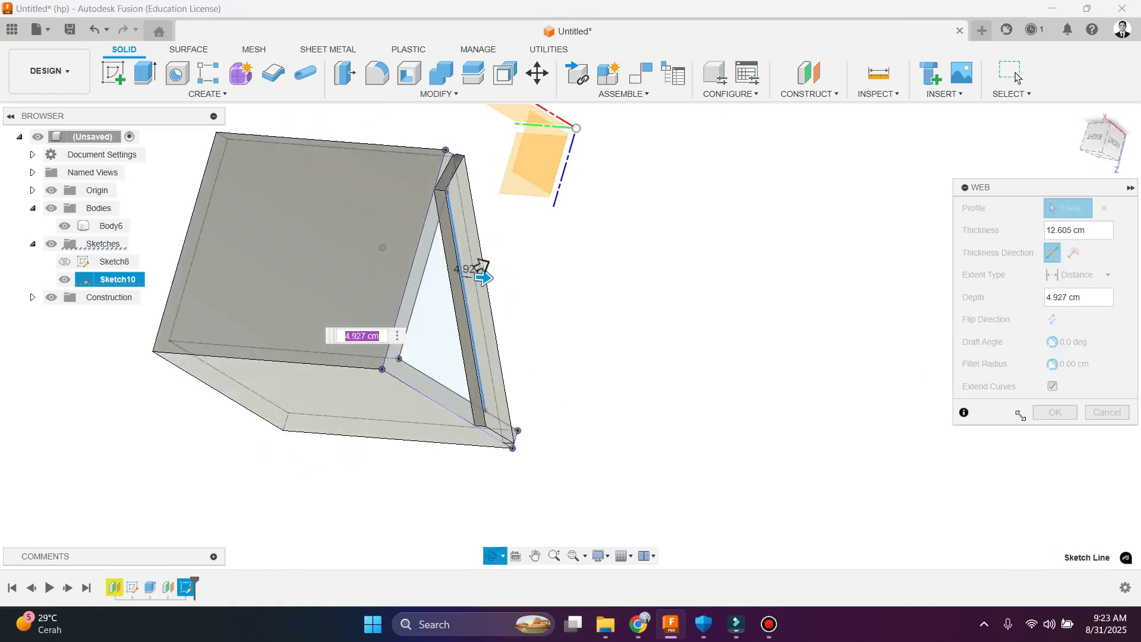
left_click(1053, 418)
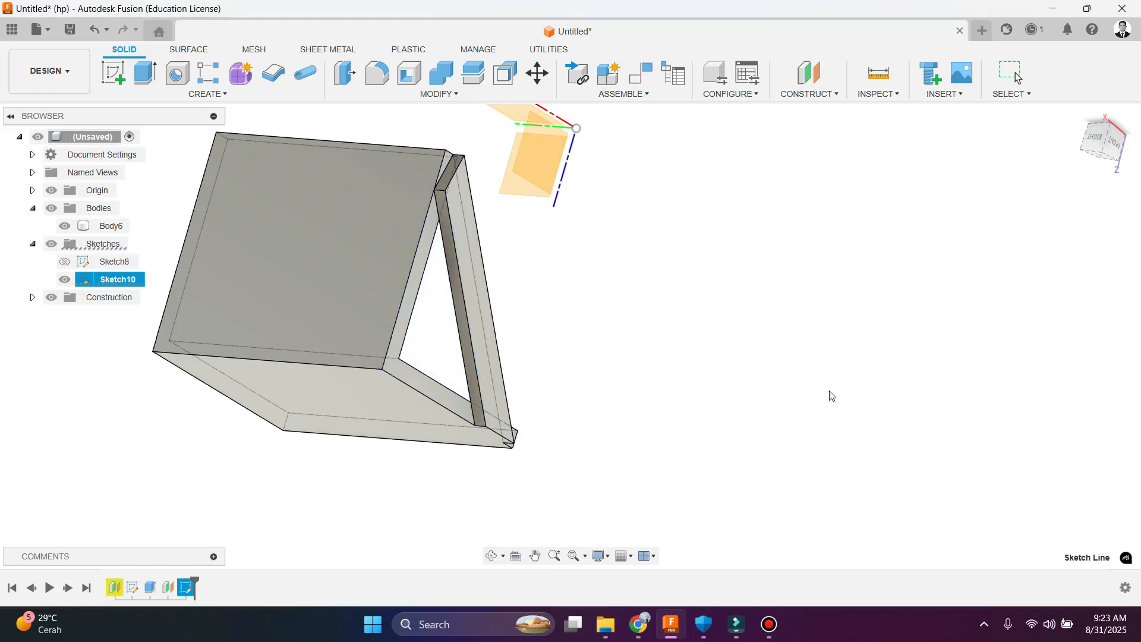
left_click(280, 311)
middle_click_drag(280, 311, 143, 324, "shift")
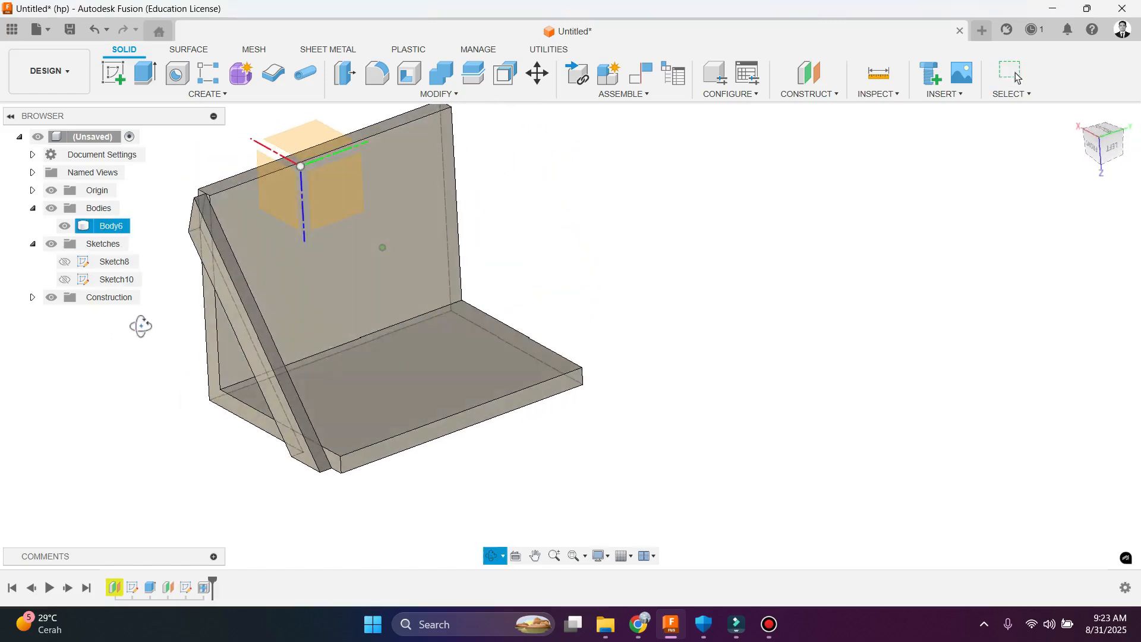
Step: Edit the web feature and set its thickness to 10 cm
double_click(202, 587)
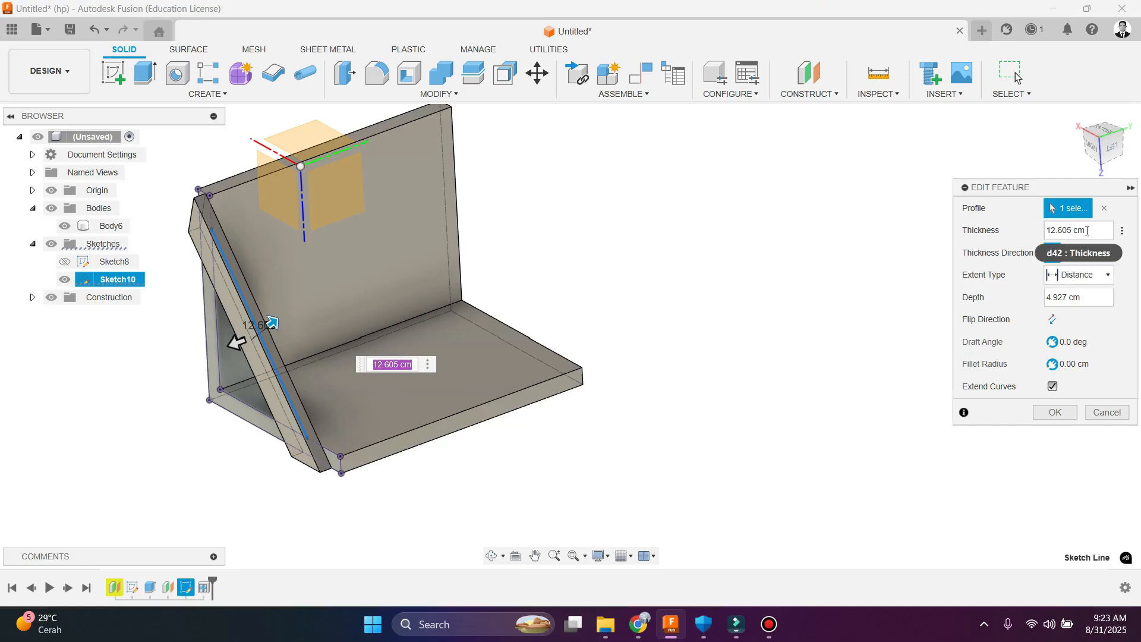
left_click(1027, 235)
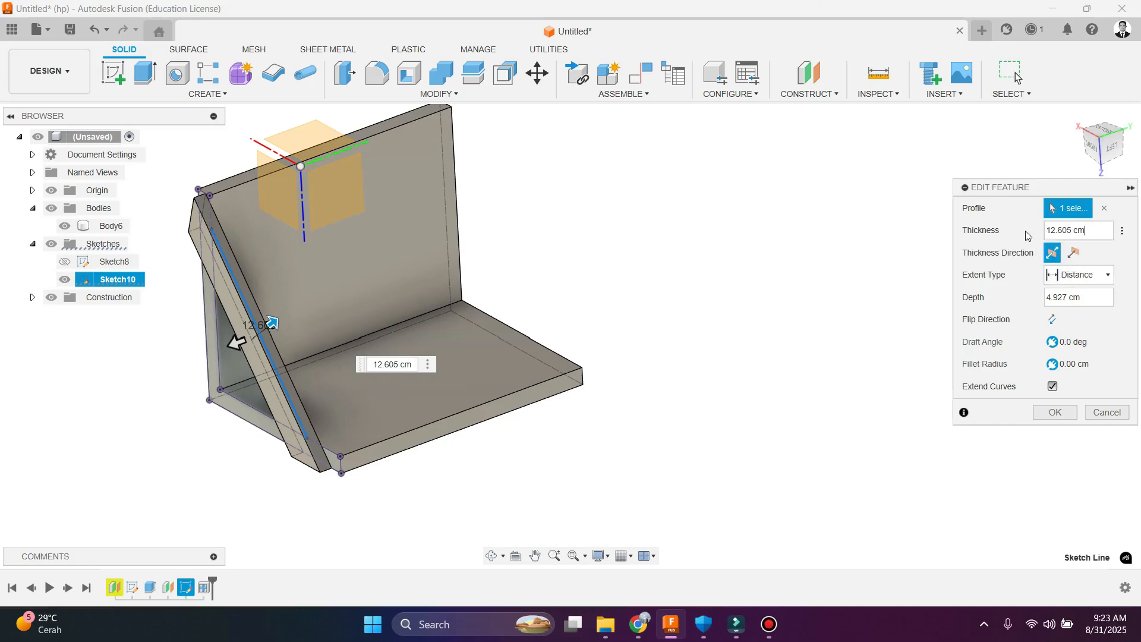
left_click(1092, 296)
left_click_drag(1087, 232, 1079, 234)
left_click_drag(1093, 297, 1052, 297)
left_click_drag(1087, 233, 1050, 232)
type("0")
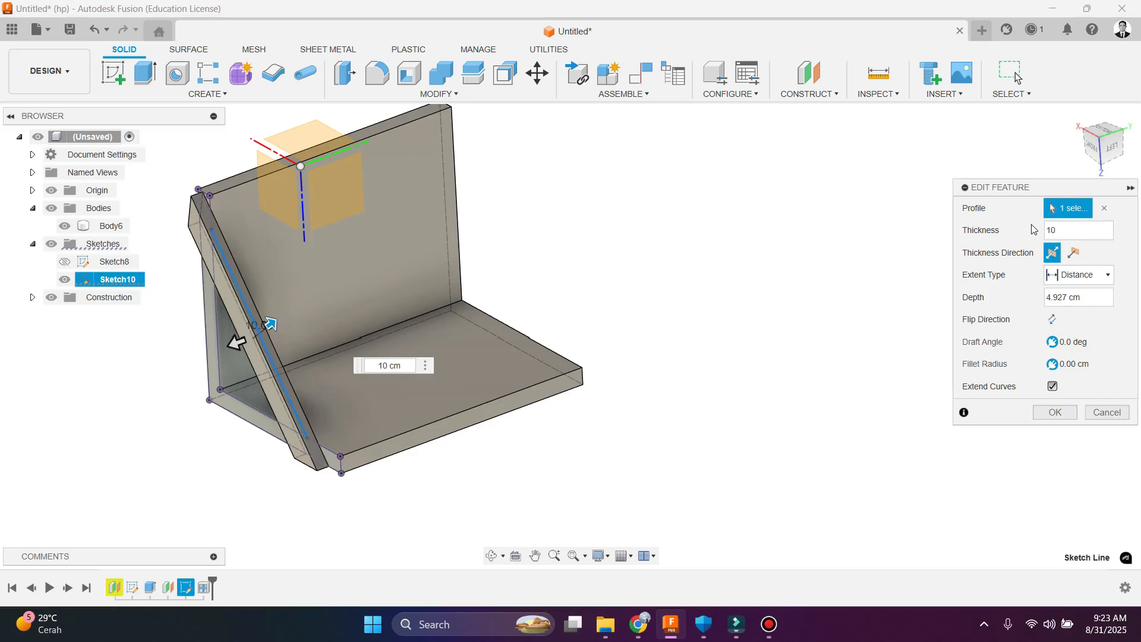
key("Return")
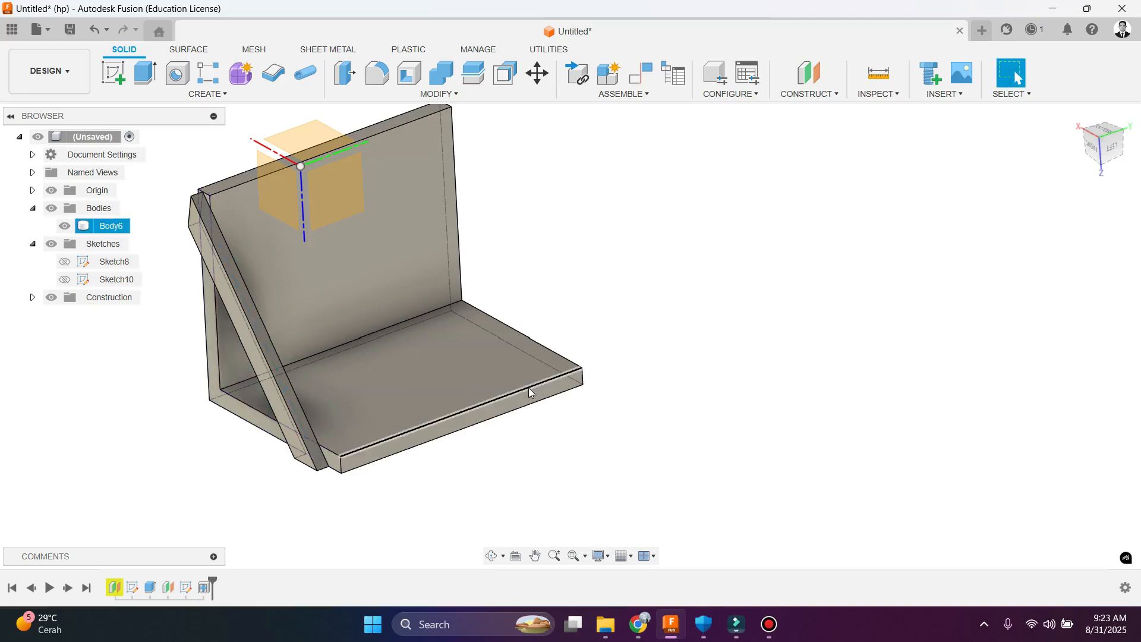
Step: Reopen the web feature for editing and set its depth to 20 cm
double_click(204, 588)
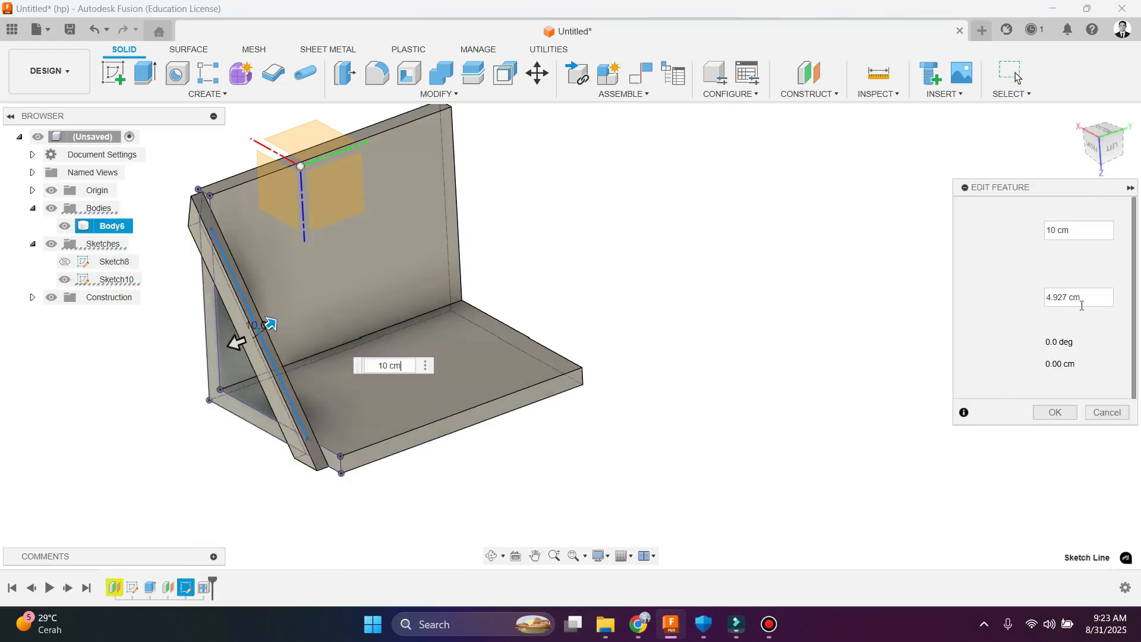
left_click_drag(1083, 299, 990, 294)
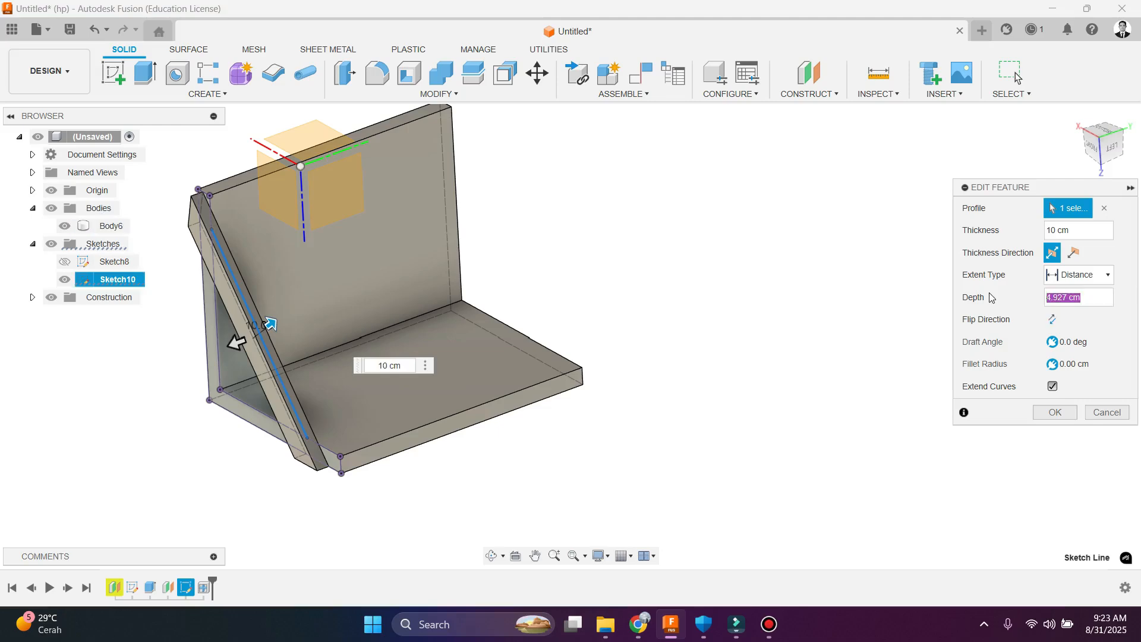
type("20")
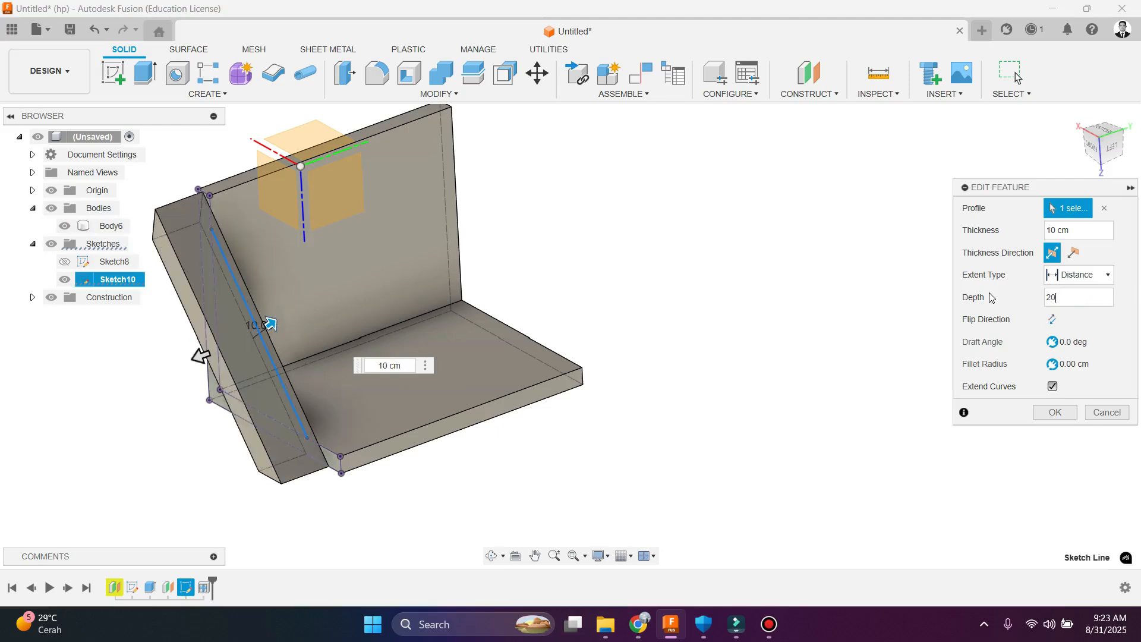
Step: Compare the web's One Side and symmetric thickness directions, keep the symmetric one, and accept the edit
left_click(1072, 258)
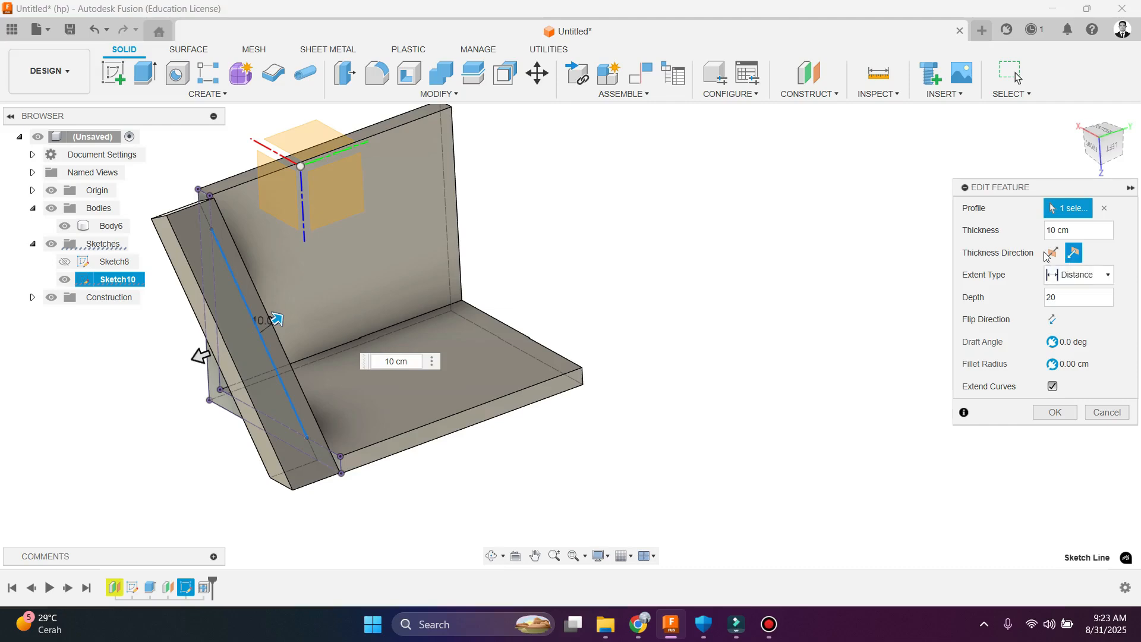
left_click(1052, 255)
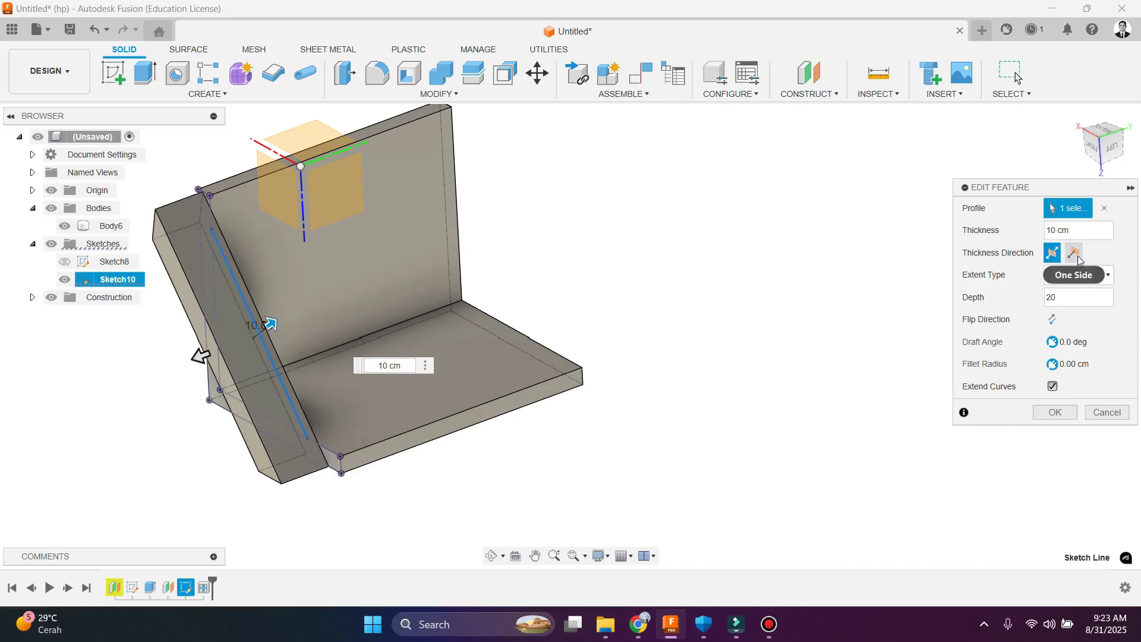
left_click(1075, 254)
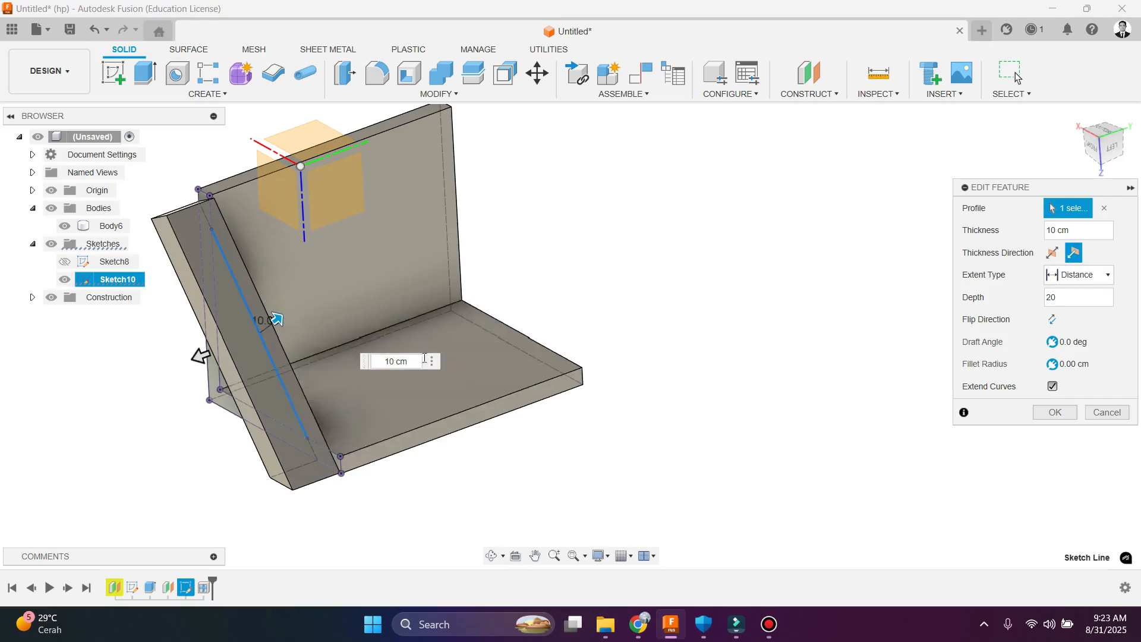
middle_click_drag(389, 281, 361, 347, "shift")
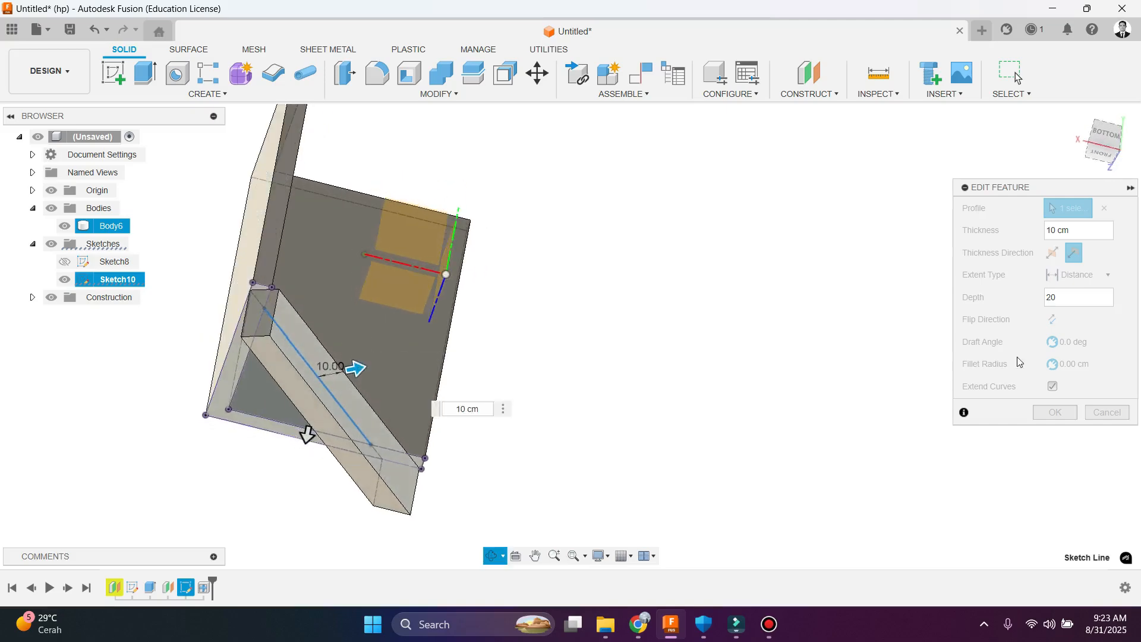
left_click(1053, 254)
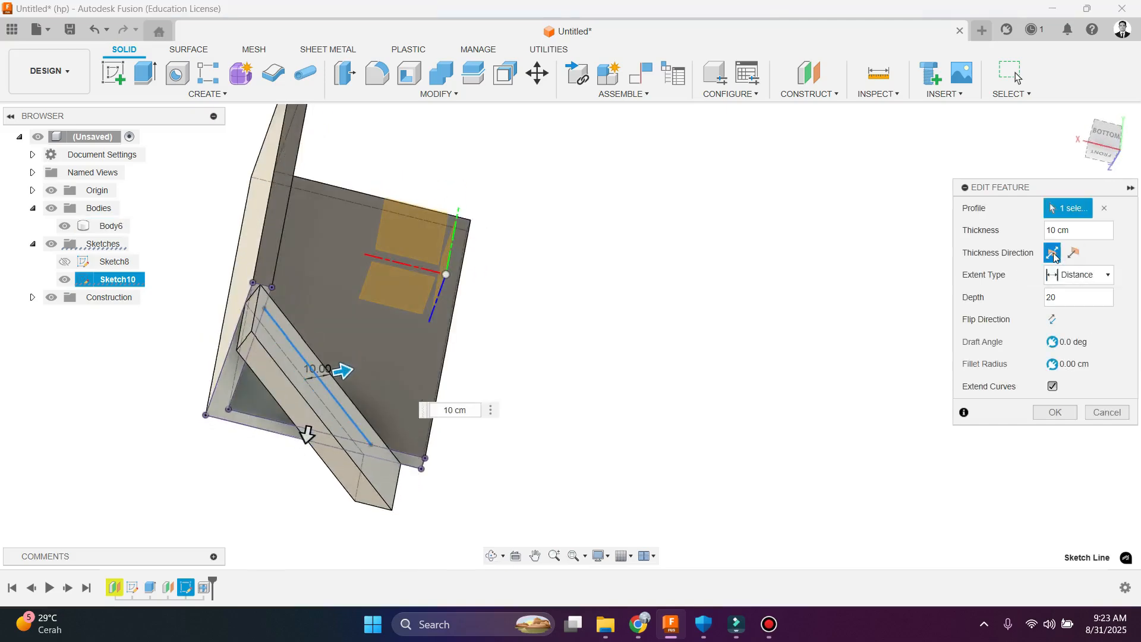
middle_click_drag(428, 336, 464, 292, "shift")
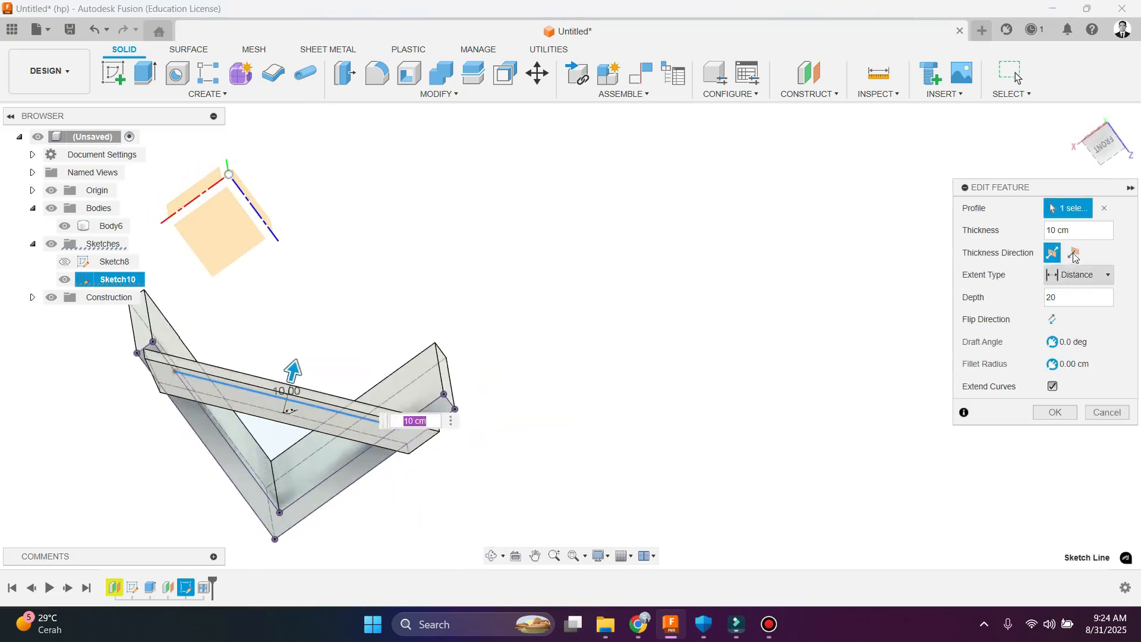
left_click(1074, 254)
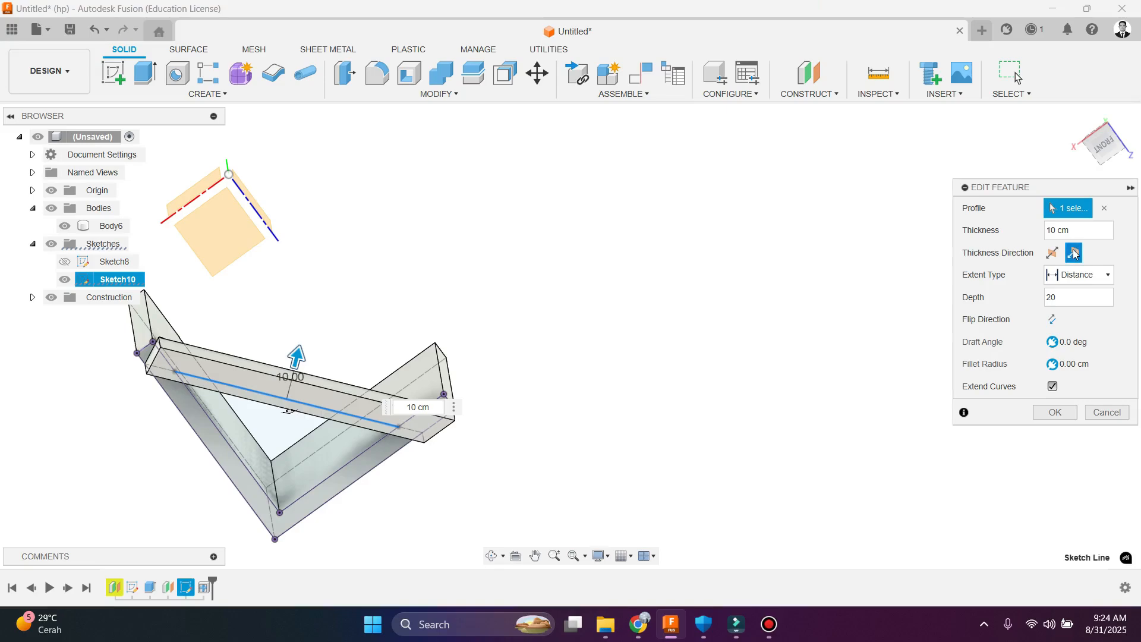
left_click(1053, 252)
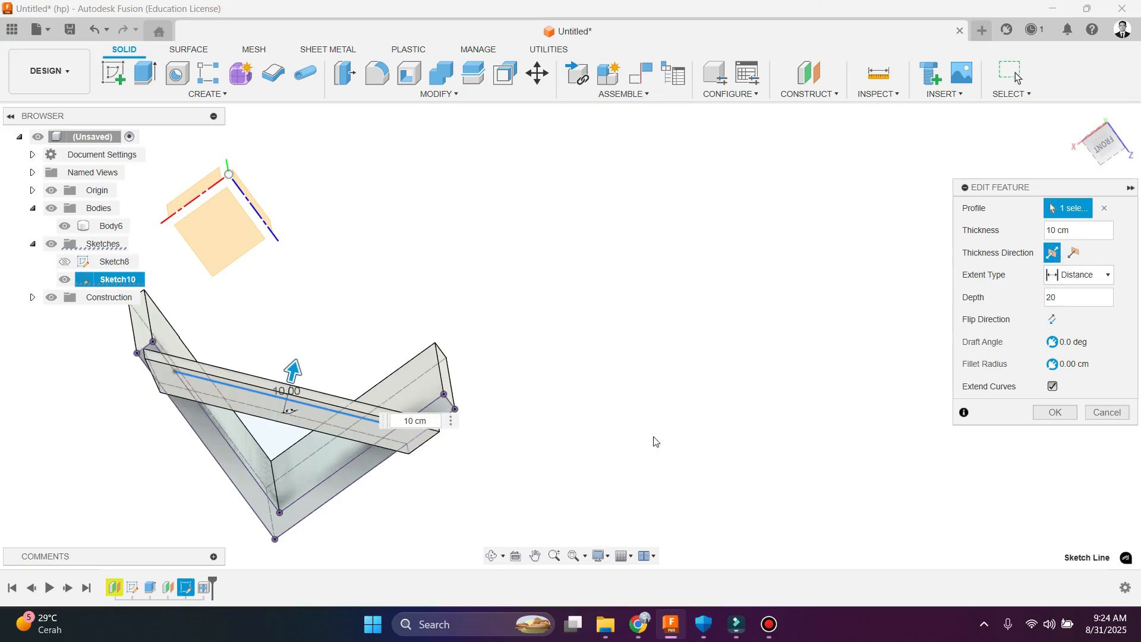
middle_click_drag(492, 458, 1075, 410, "shift")
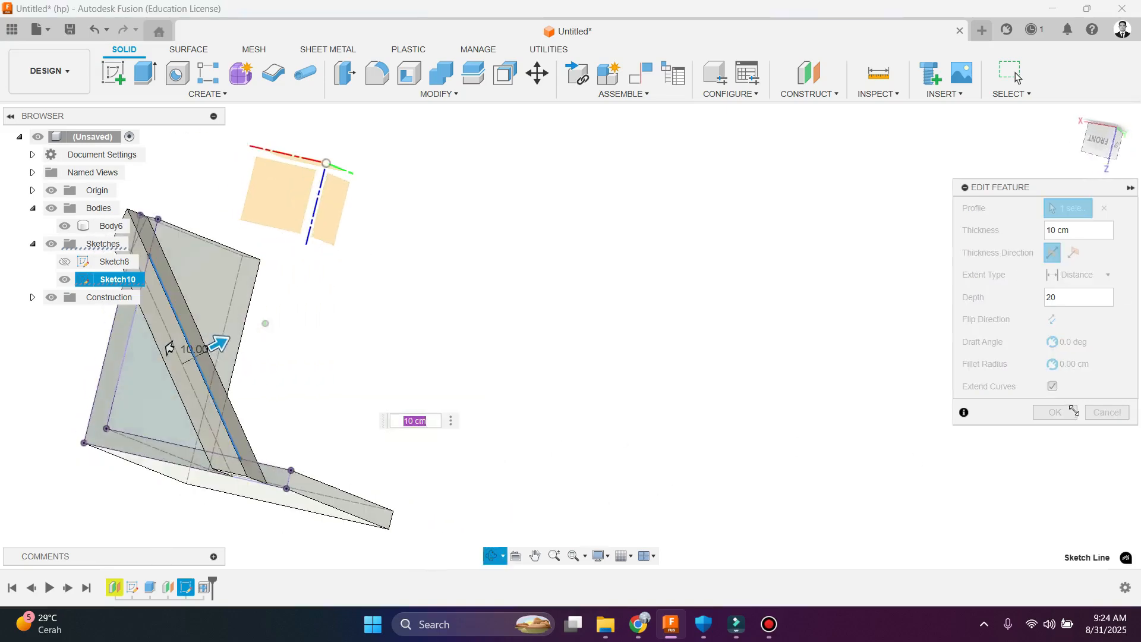
left_click(1057, 412)
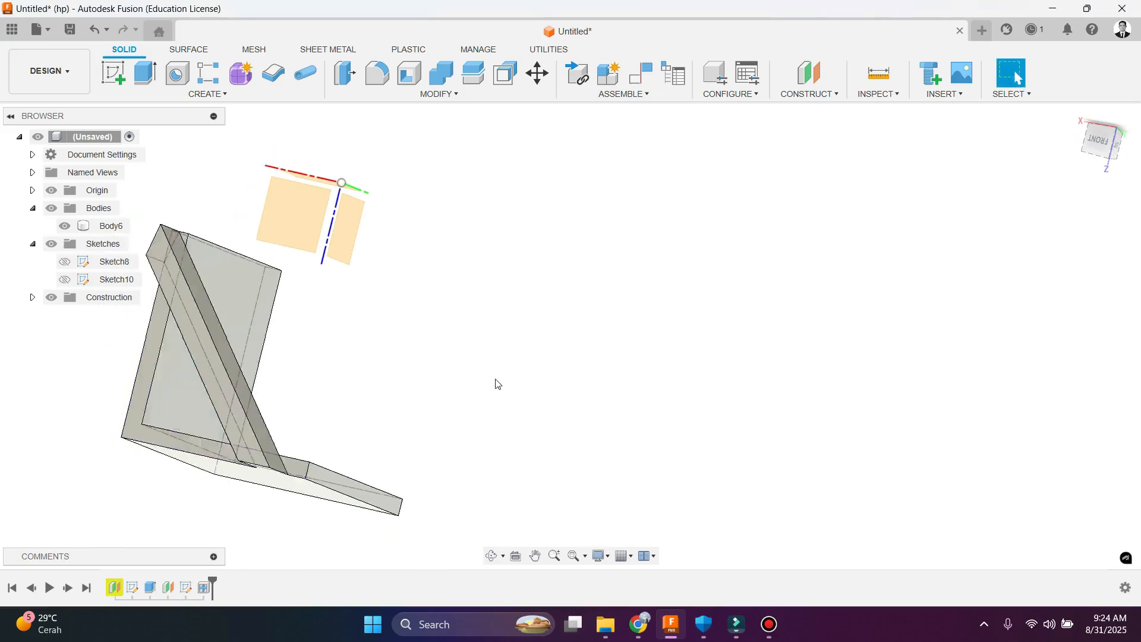
Step: Start a Hole feature on the inner face of the L-shaped body's horizontal plate, near its free end
middle_click_drag(495, 384, 204, 257, "shift")
left_click(208, 93)
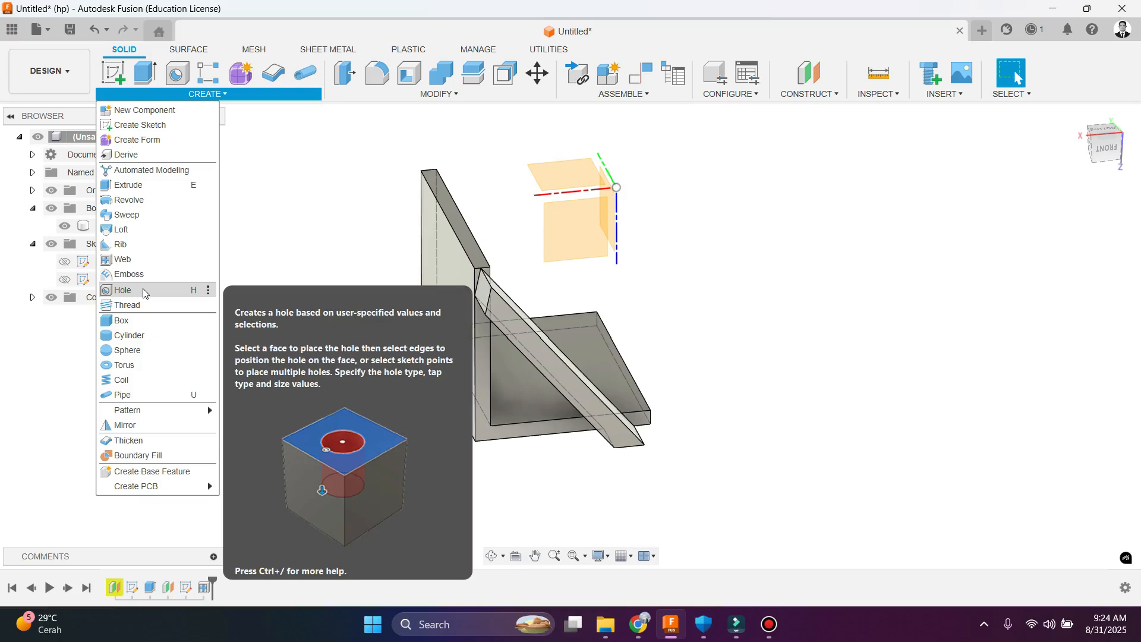
left_click(143, 289)
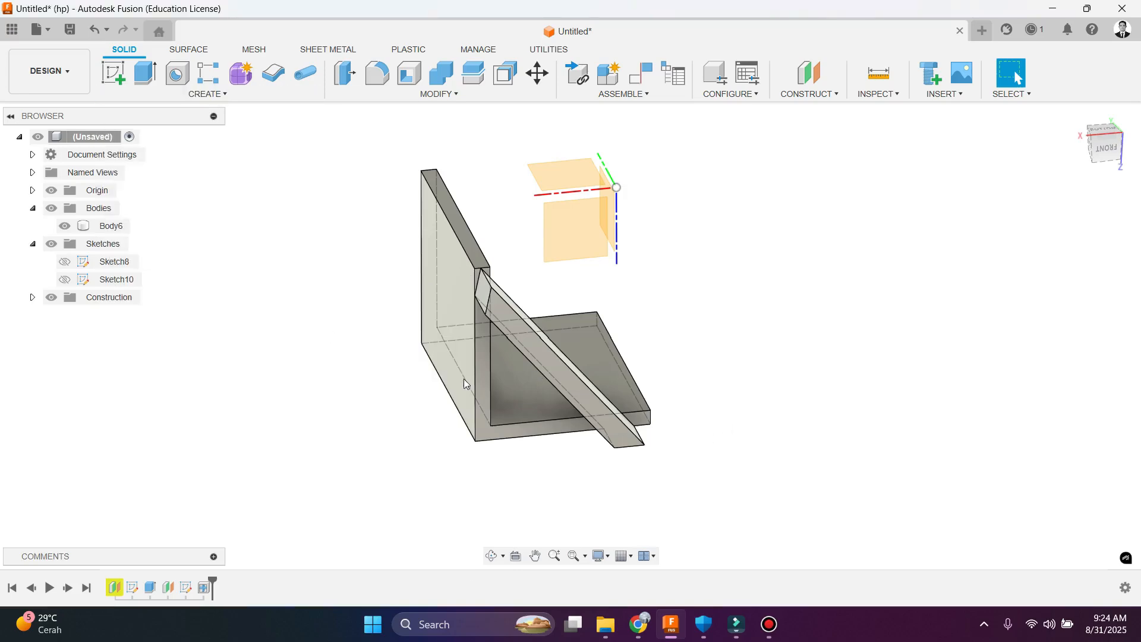
scroll(454, 360, "down", 4)
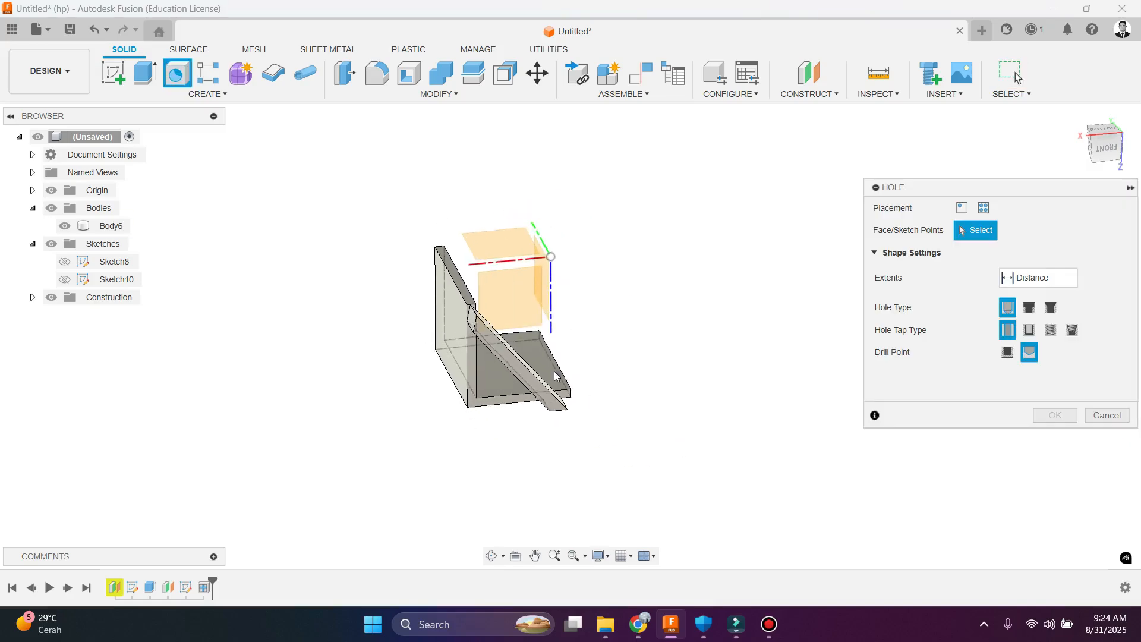
scroll(555, 375, "up", 3)
middle_click_drag(433, 403, 441, 464, "shift")
scroll(382, 438, "down", 5)
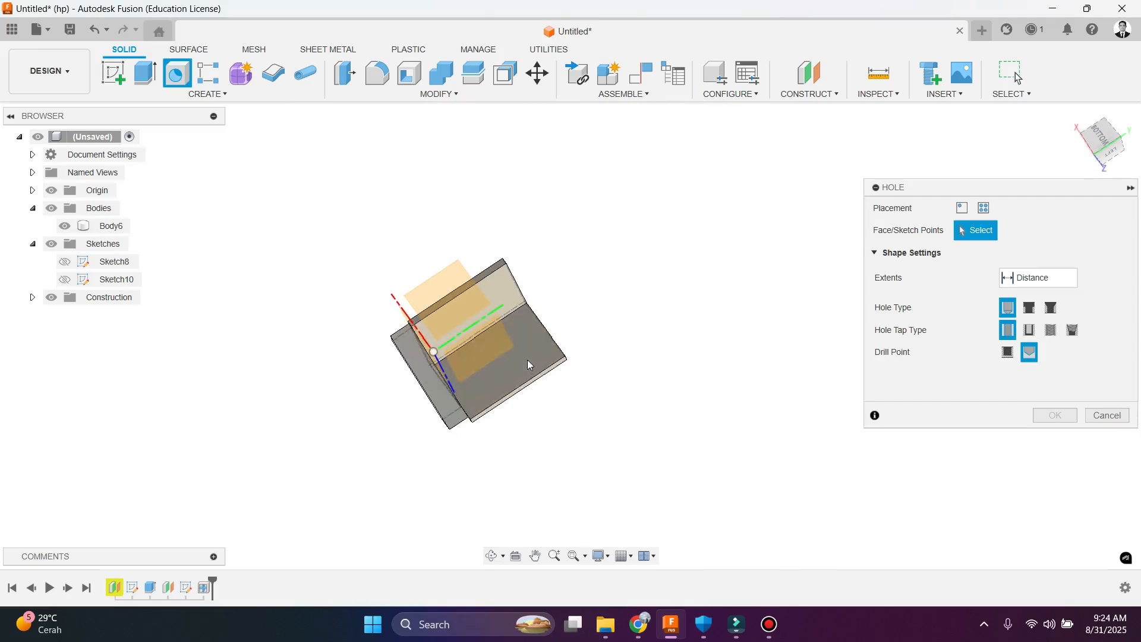
scroll(527, 359, "up", 5)
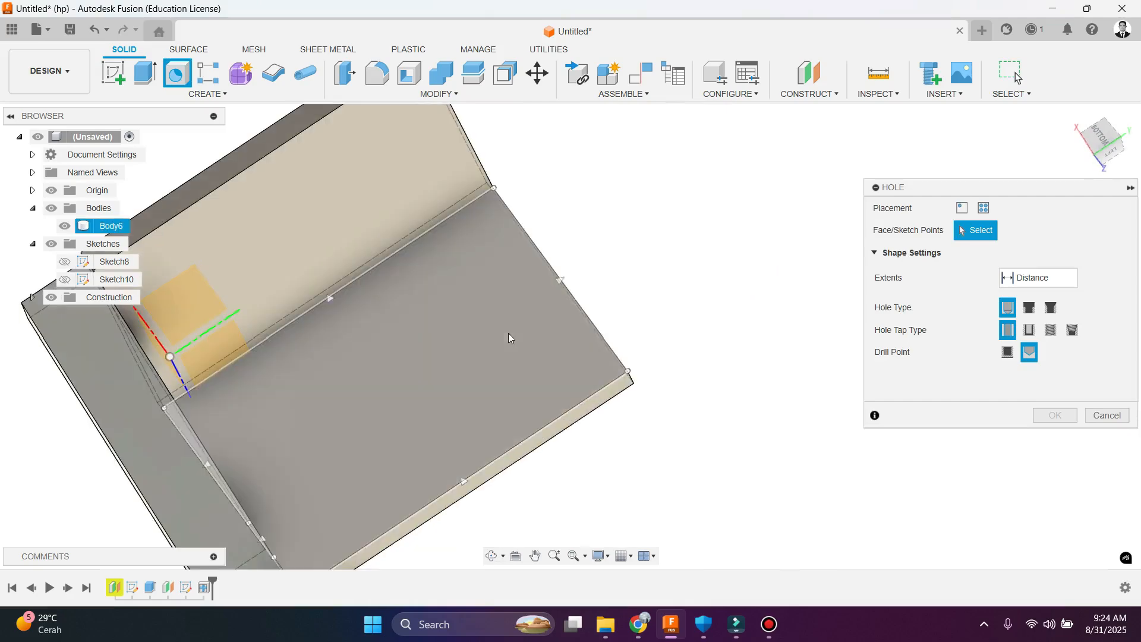
left_click(509, 334)
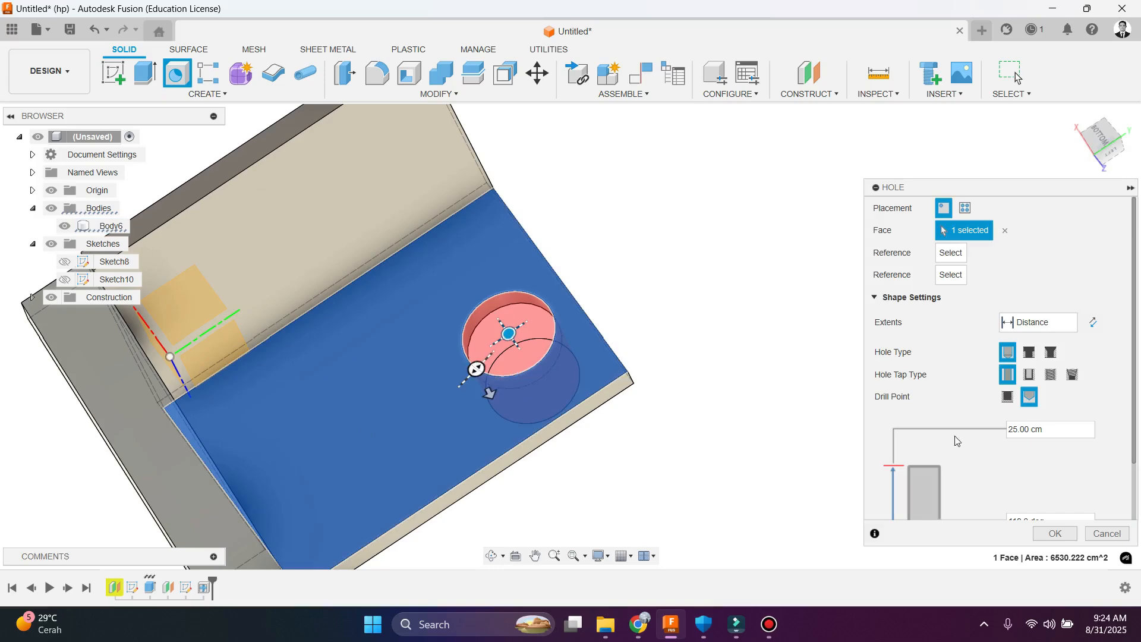
Step: Examine the hole's depth, drill tip angle and diameter settings
scroll(928, 443, "down", 2)
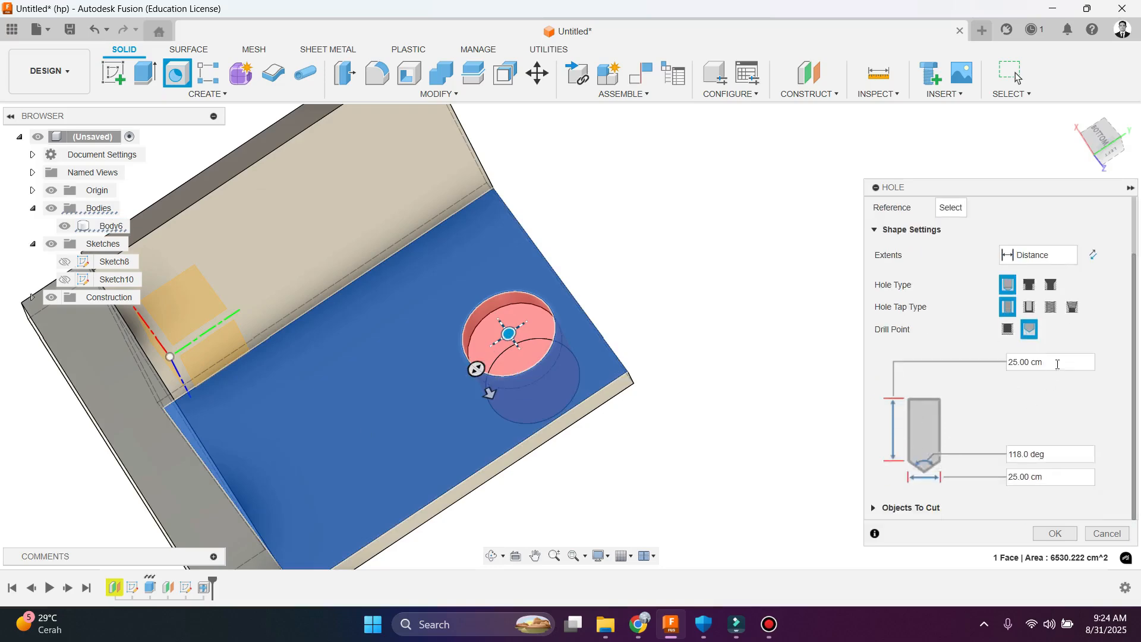
left_click_drag(1044, 363, 1010, 369)
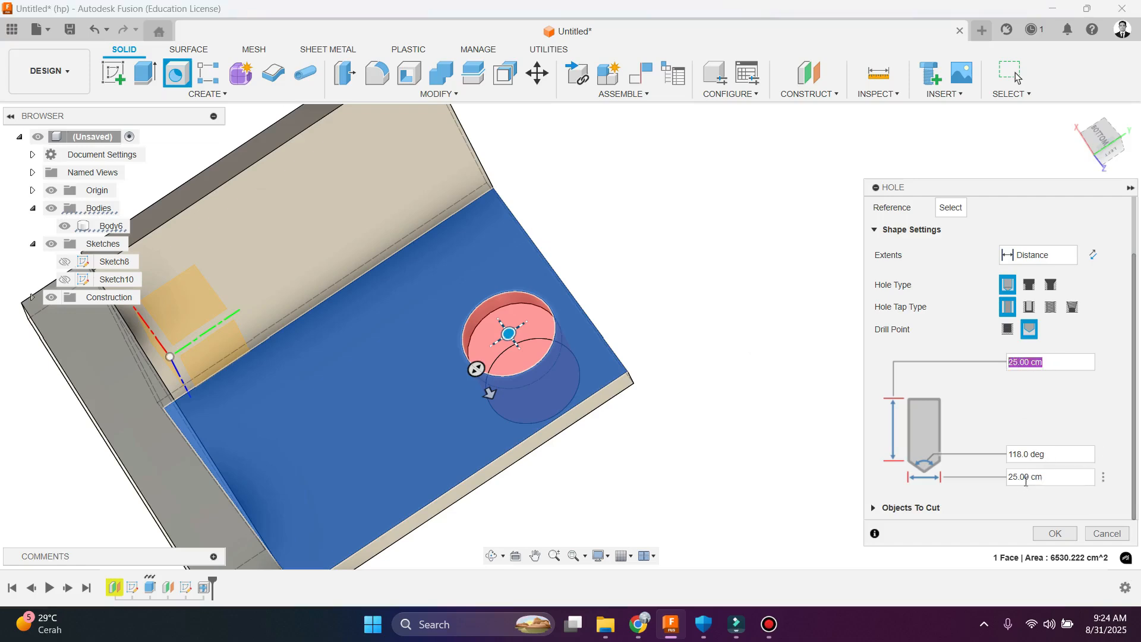
key("Tab")
left_click_drag(1055, 447, 992, 450)
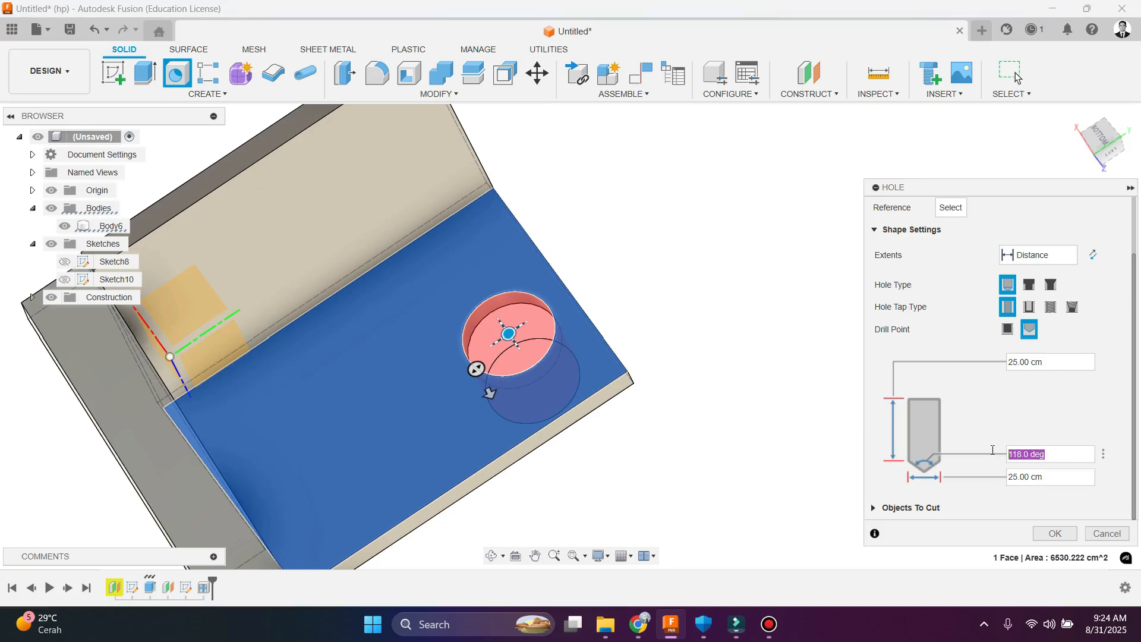
Step: Compare the Clearance, Tapped and Taper Tapped hole options and the flat and angled drill points, and return to Simple with an angled point
left_click(1032, 309)
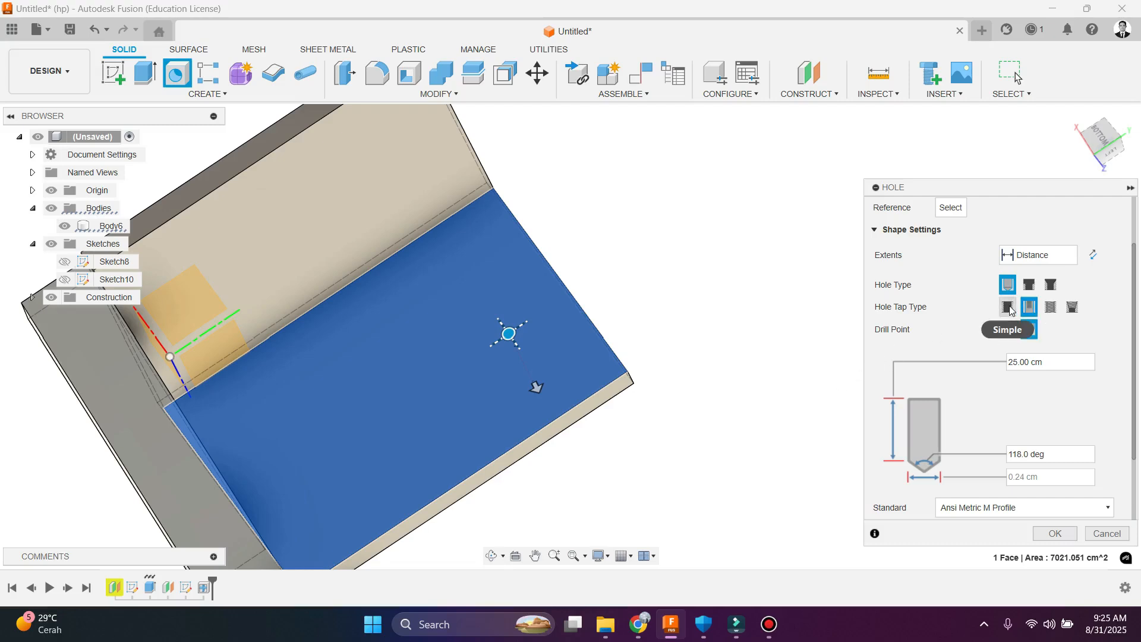
left_click(1051, 308)
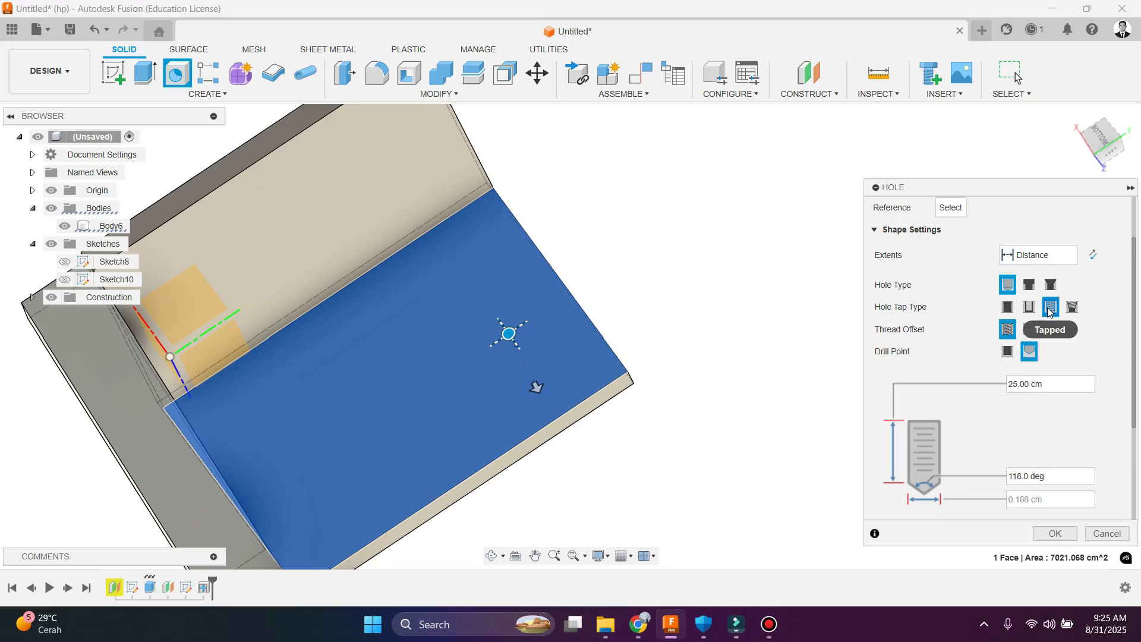
left_click(1073, 308)
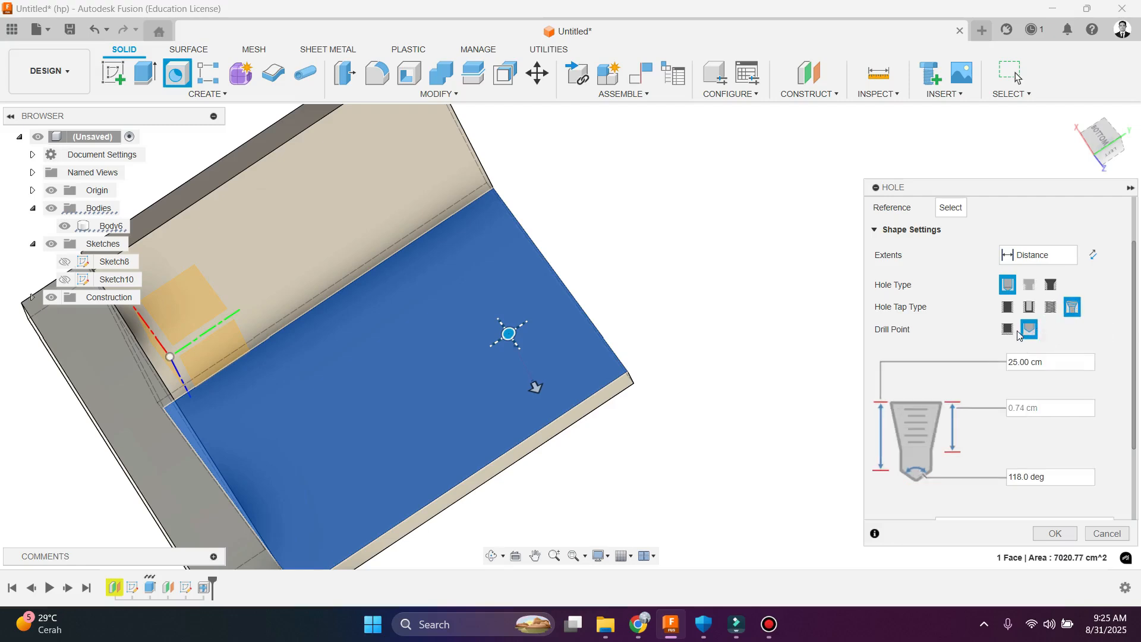
left_click(1007, 330)
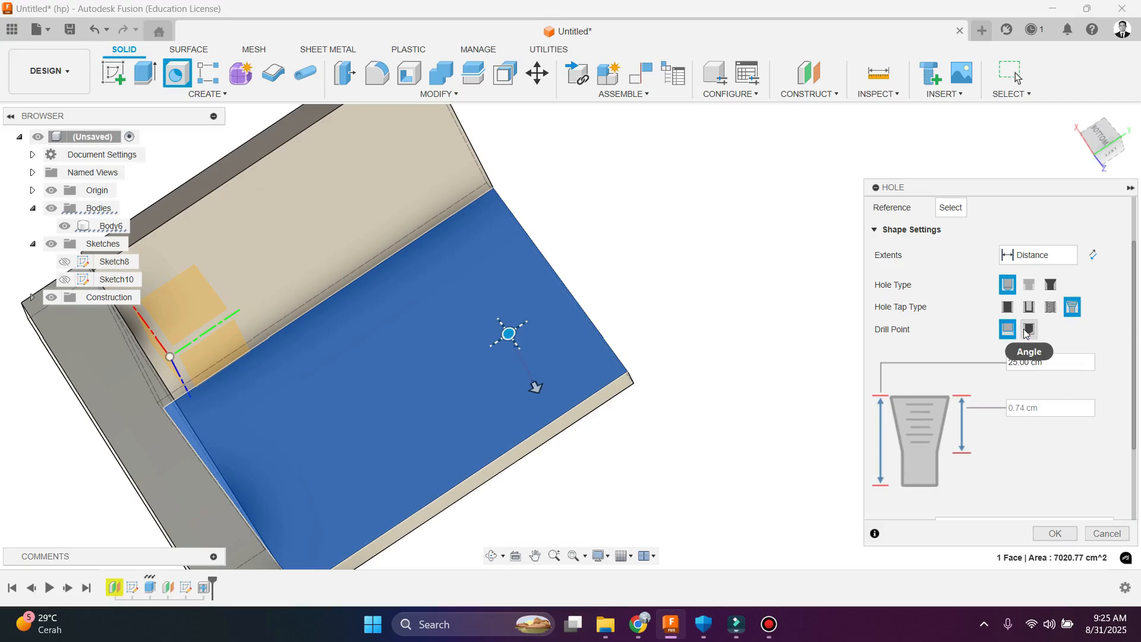
left_click(1029, 329)
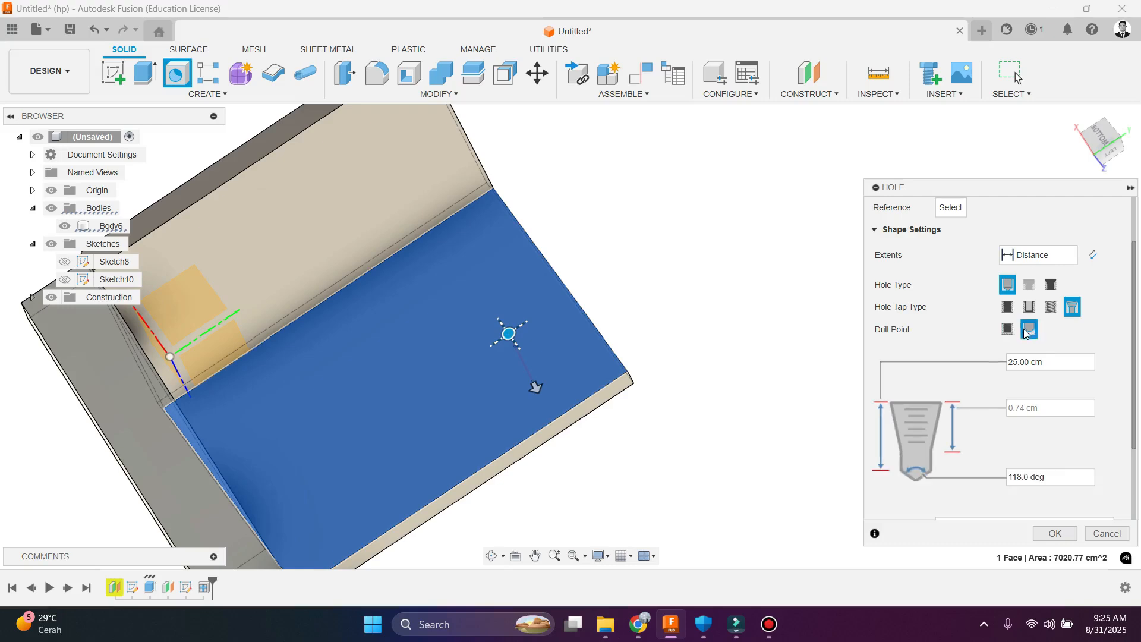
left_click(1008, 307)
Step: Preview the counterbore and countersink hole types and return to the Simple type
left_click(1030, 286)
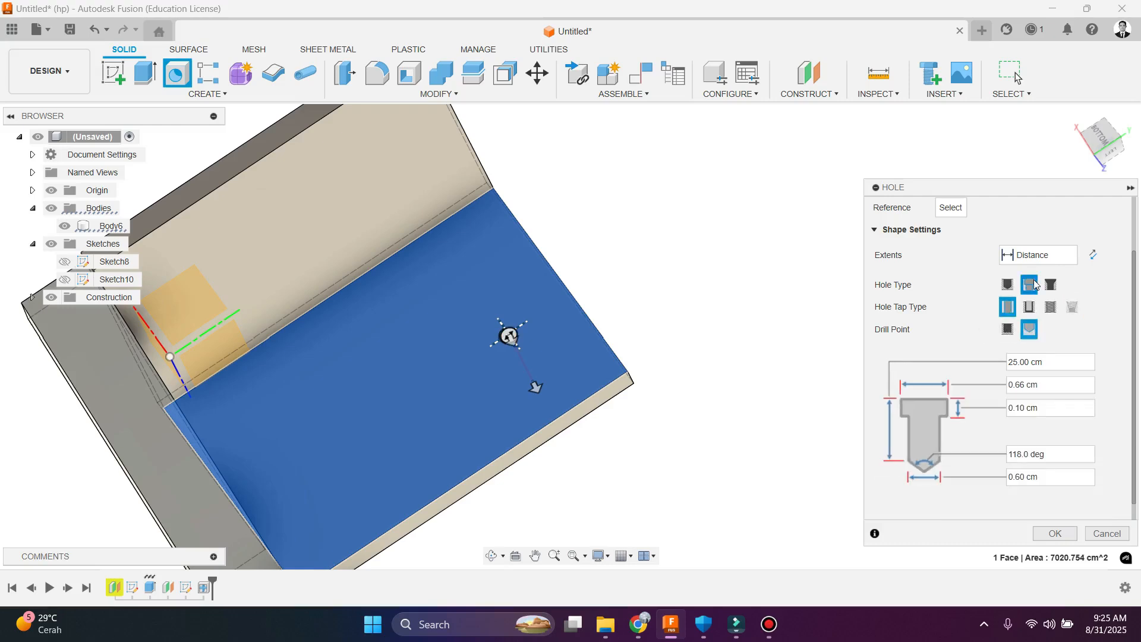
left_click(1052, 285)
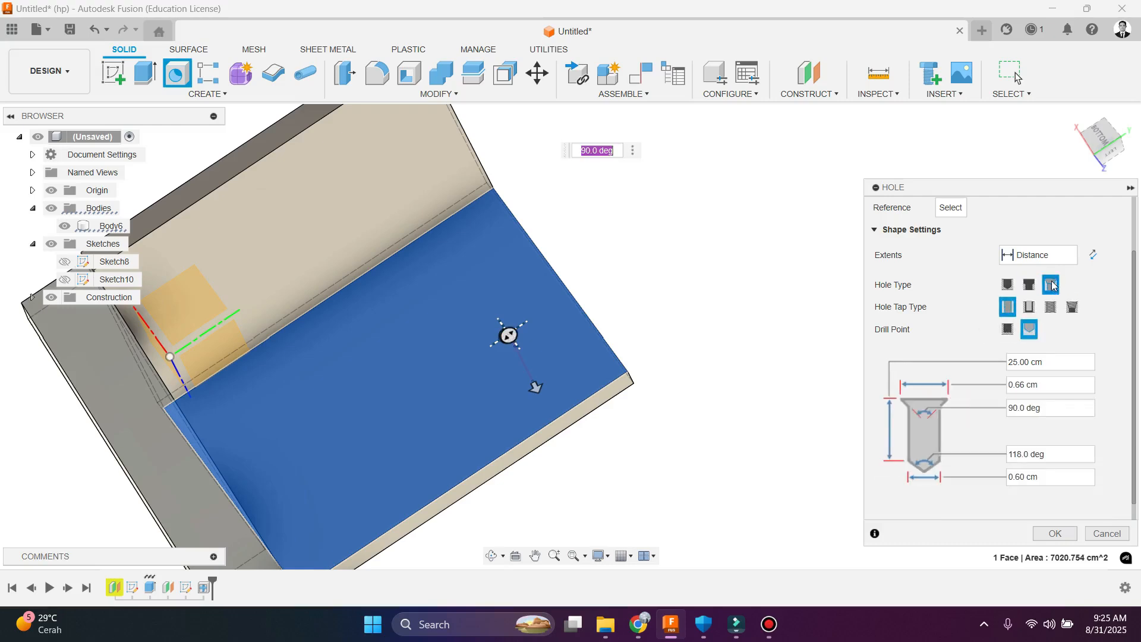
left_click(1006, 286)
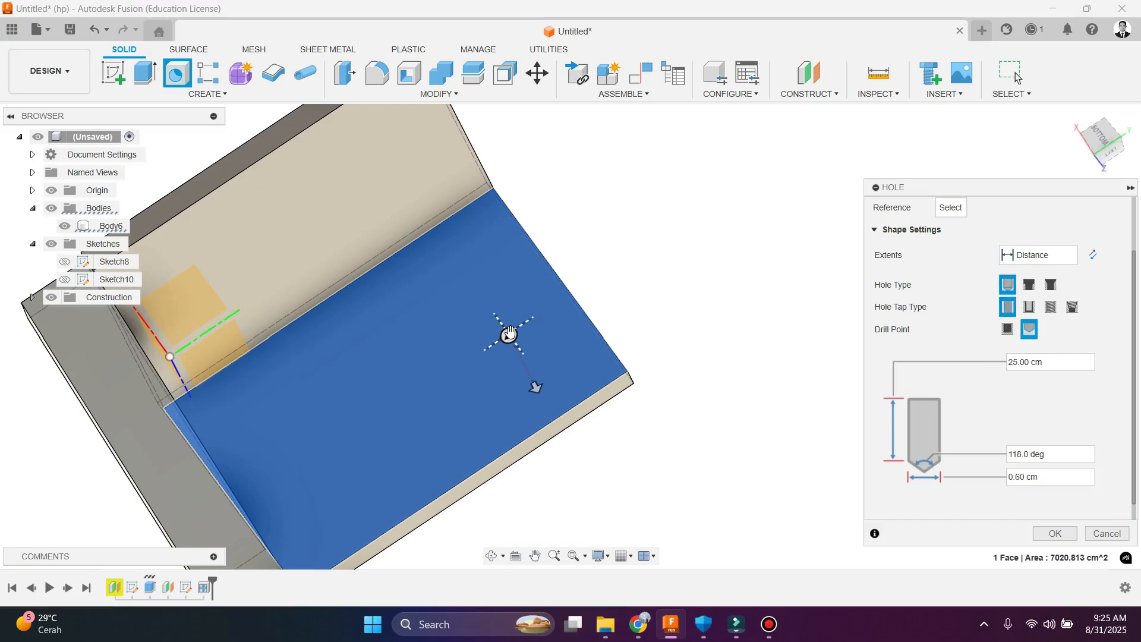
Step: Move the hole's centre slightly across the plate face and give the hole a flat drill point
mouse_move(510, 333)
left_mouse_down()
mouse_move(523, 344)
mouse_move(503, 328)
left_mouse_up()
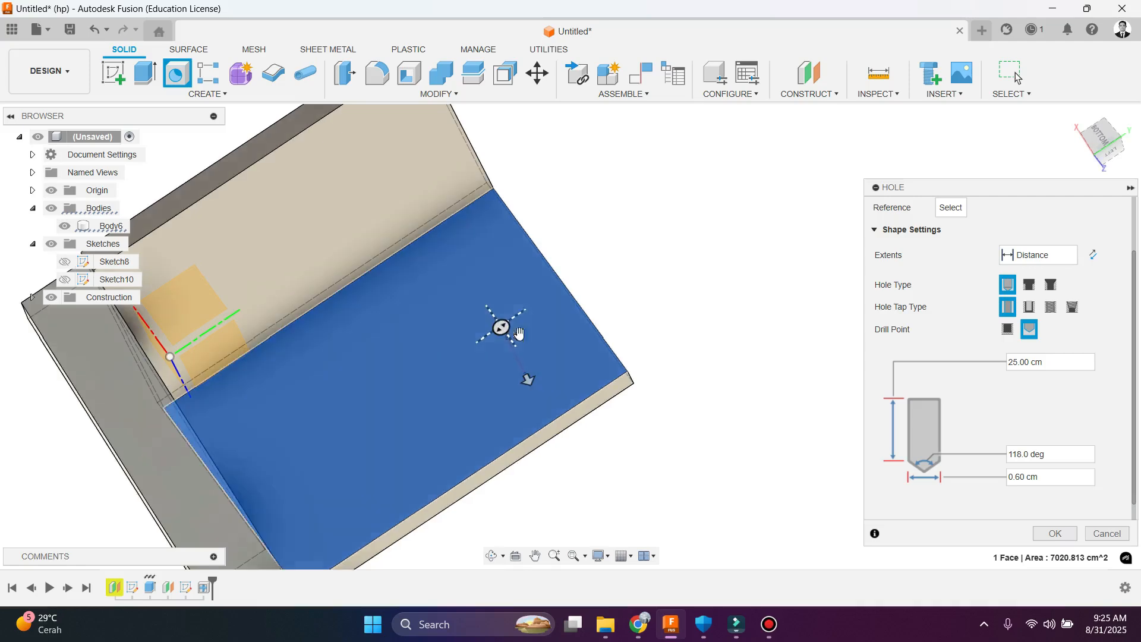
left_click(1008, 330)
left_click_drag(1055, 363, 999, 358)
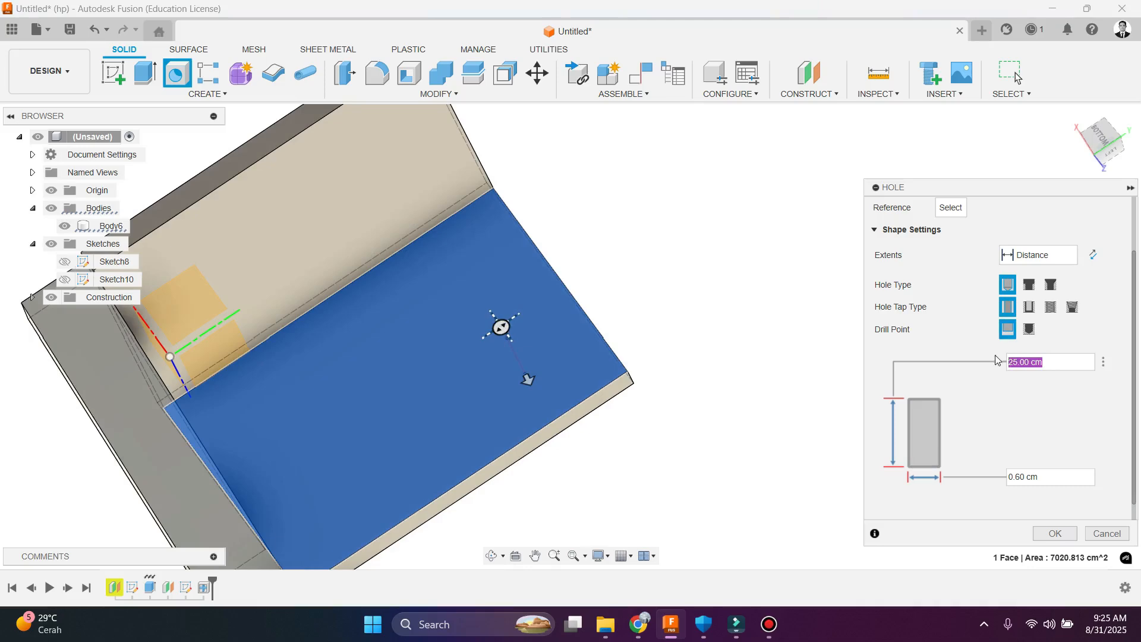
Step: Try a hole diameter of 10 cm and change it to 20 cm
left_click(1014, 472)
left_click_drag(1015, 473, 1001, 477)
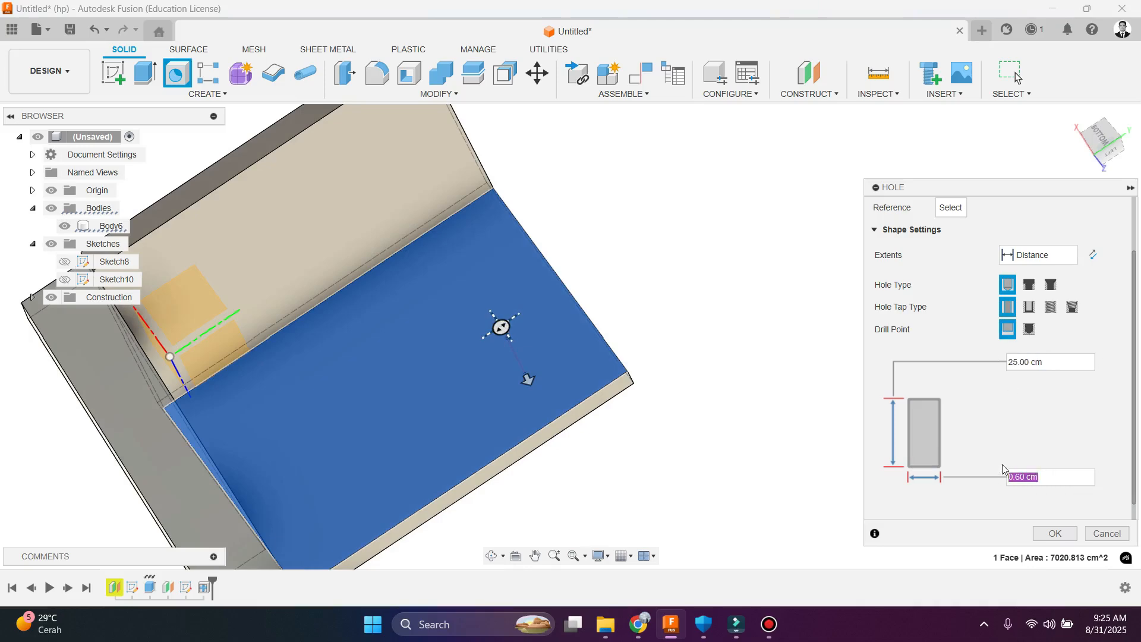
type("10")
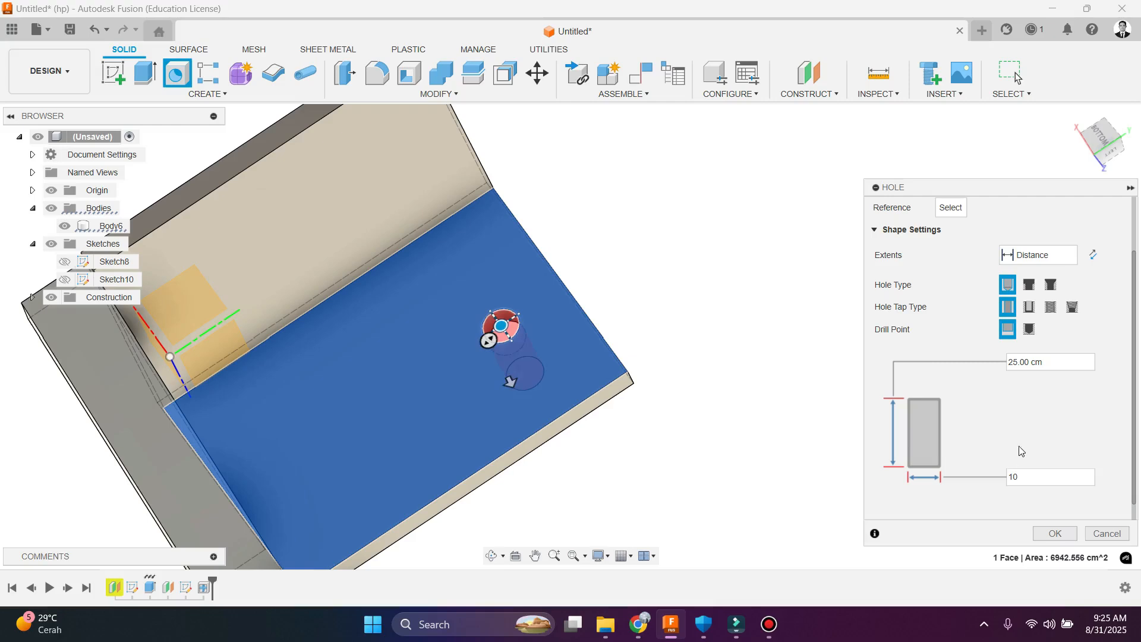
left_click_drag(1022, 478, 984, 475)
type("20")
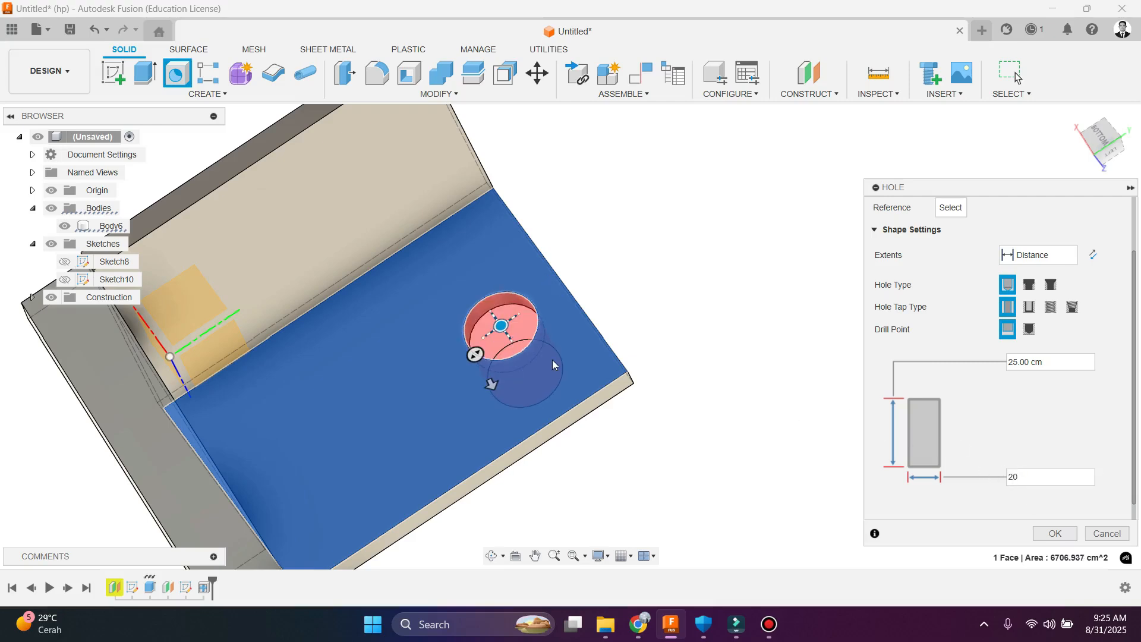
Step: Reduce the hole's depth to about 12.74 cm and set its diameter to 10 cm
scroll(550, 300, "up", 2)
middle_click_drag(525, 288, 538, 319, "shift")
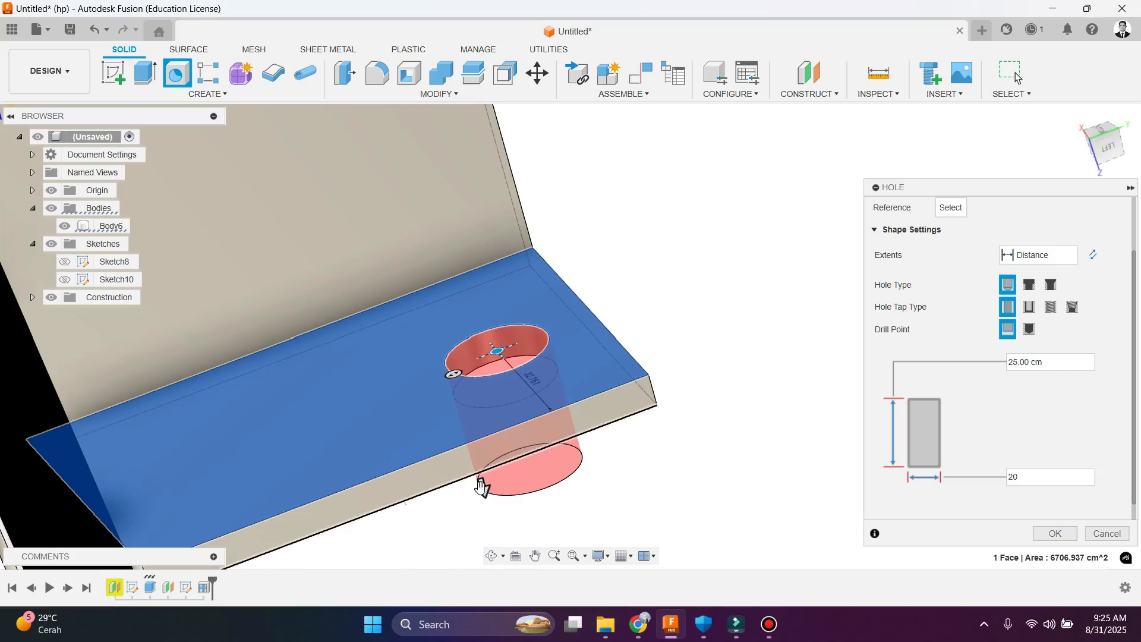
left_click(480, 483)
left_click_drag(470, 435, 466, 430)
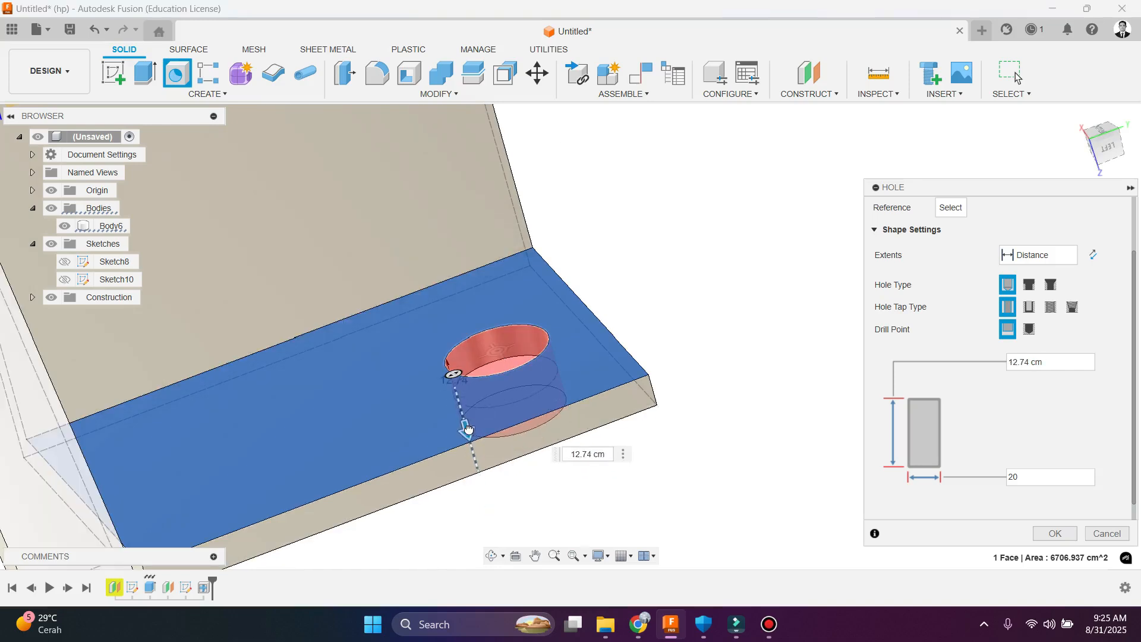
left_click(1052, 362)
double_click(1028, 473)
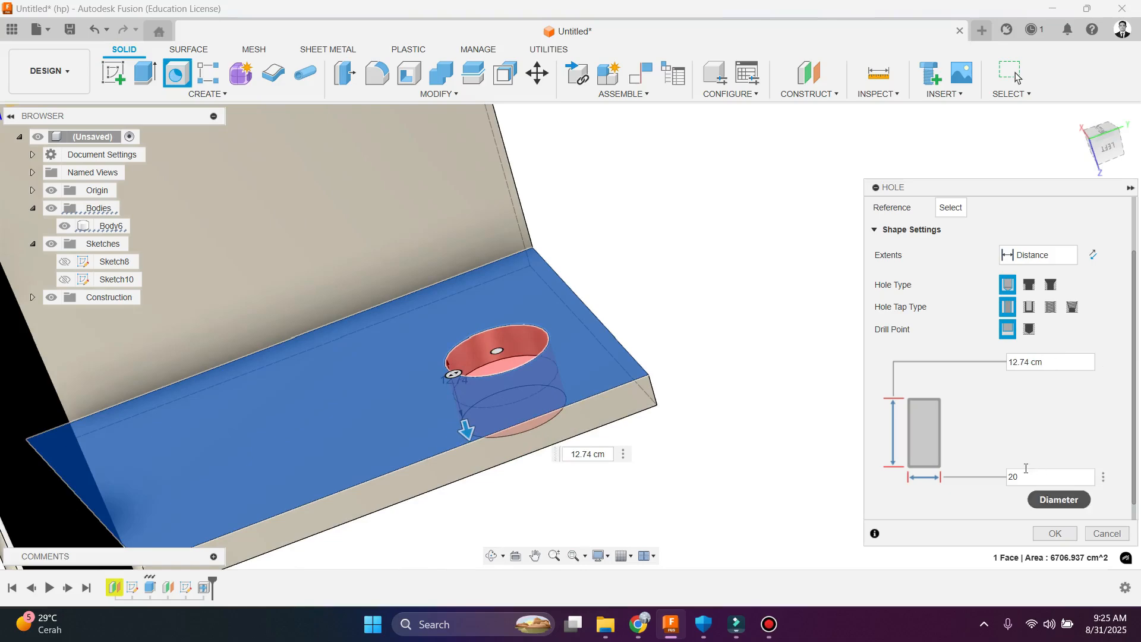
type("10")
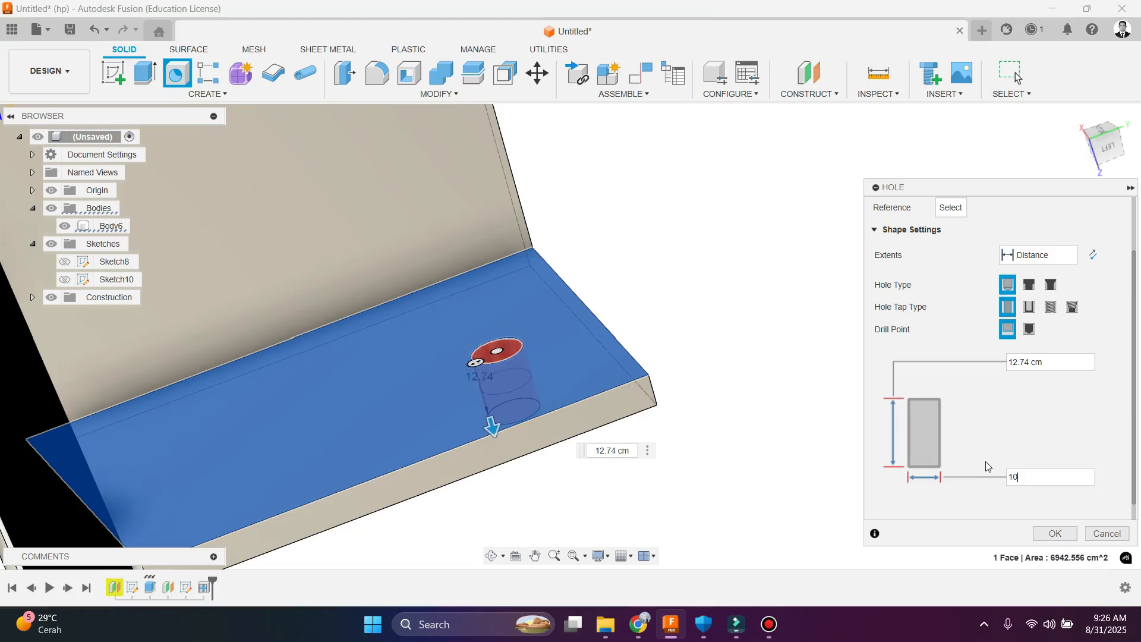
Step: Change the hole type to counterbore and set the counterbore depth to 2 cm
left_click(1035, 289)
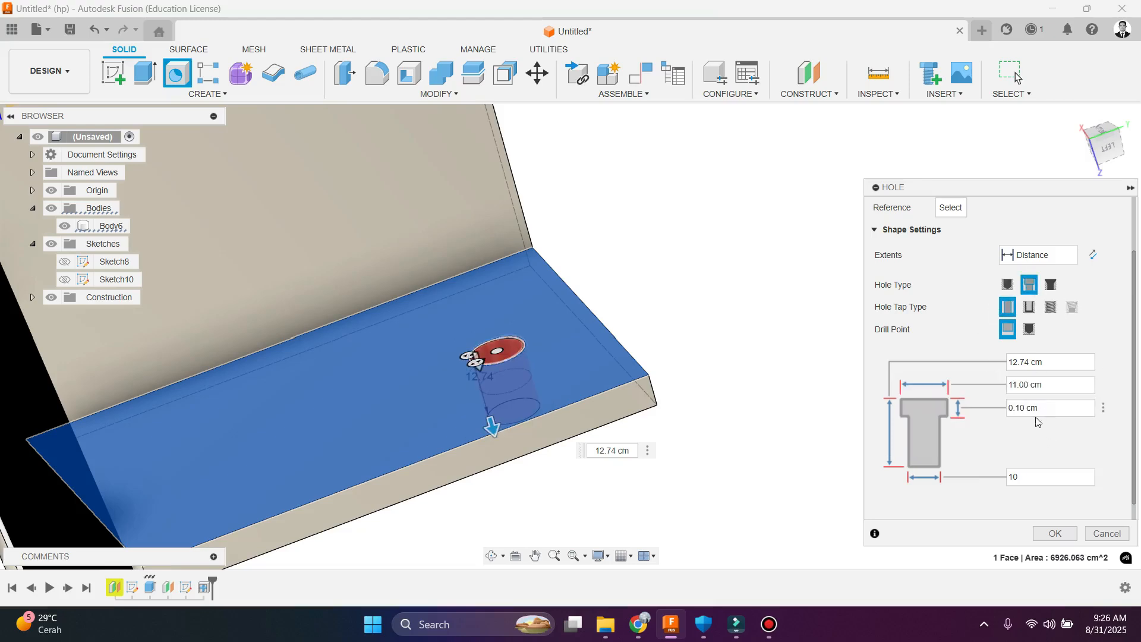
left_click_drag(1039, 408, 1004, 406)
type("2")
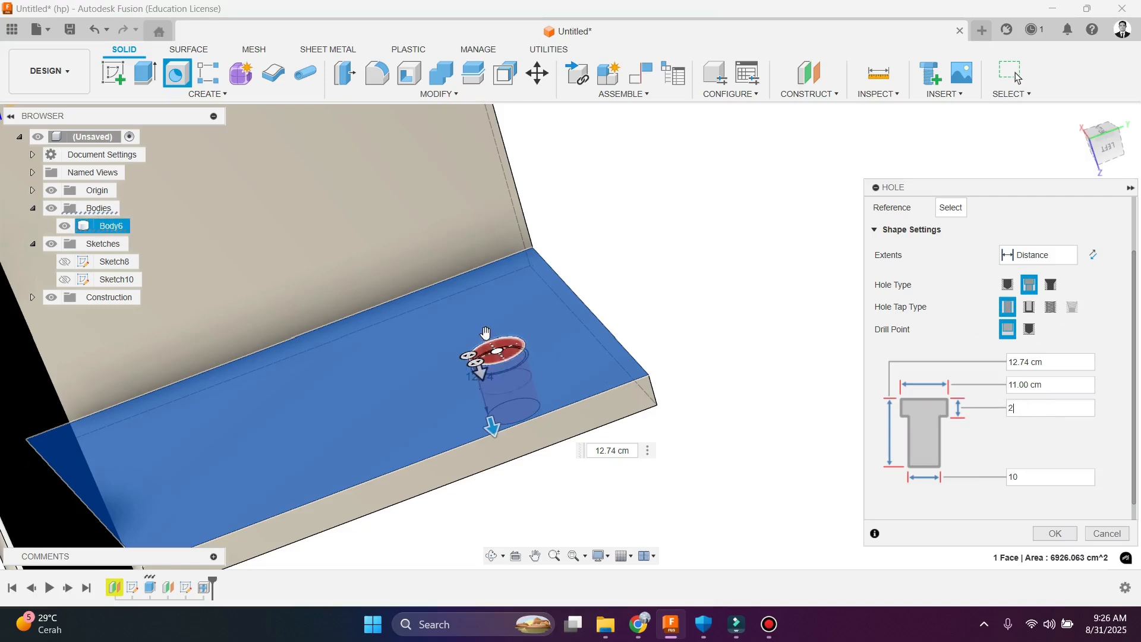
scroll(485, 333, "up", 5)
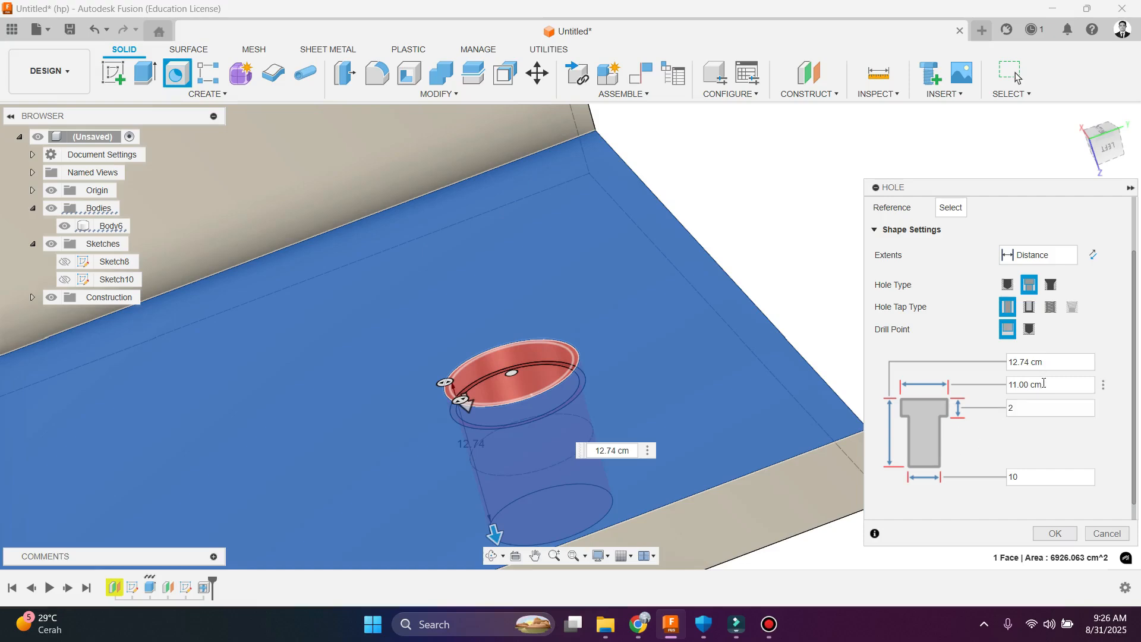
Step: Set the counterbore diameter to 10 cm and the hole diameter to 5 cm, and inspect the preview
left_click_drag(1044, 384, 993, 381)
type("10")
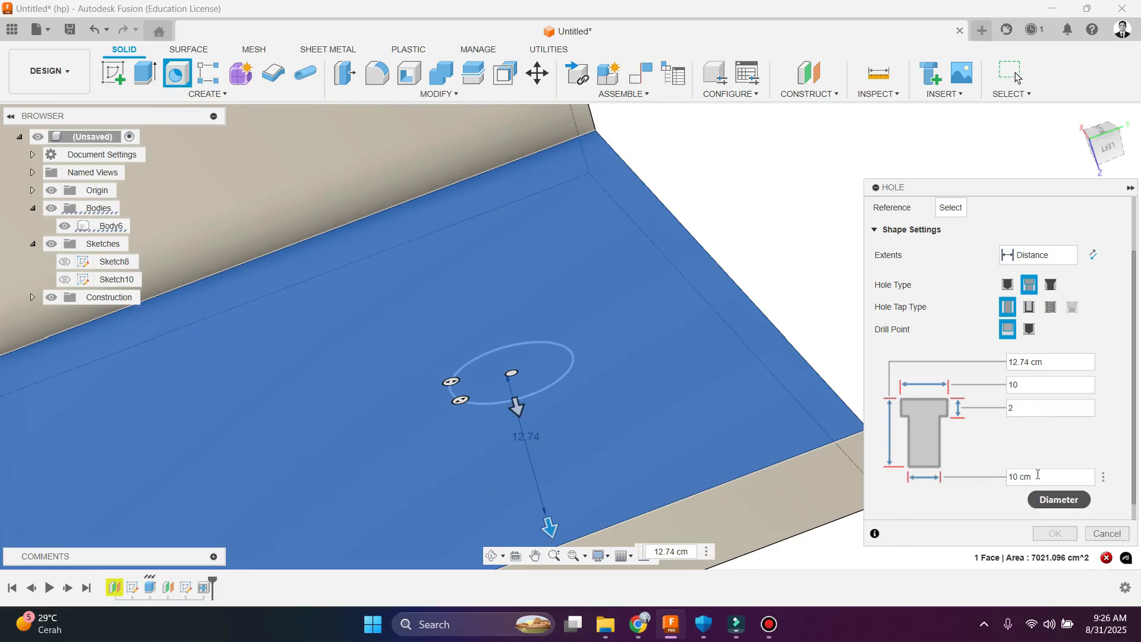
left_click_drag(1038, 476, 981, 469)
type("5")
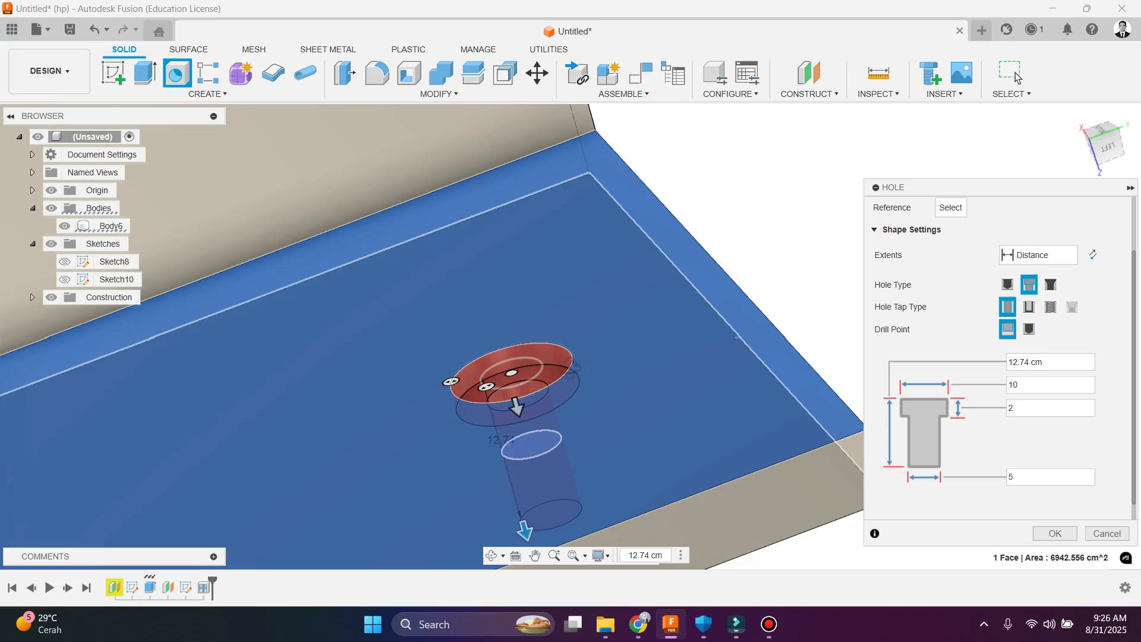
middle_click_drag(574, 367, 520, 327, "shift")
scroll(530, 400, "down", 4)
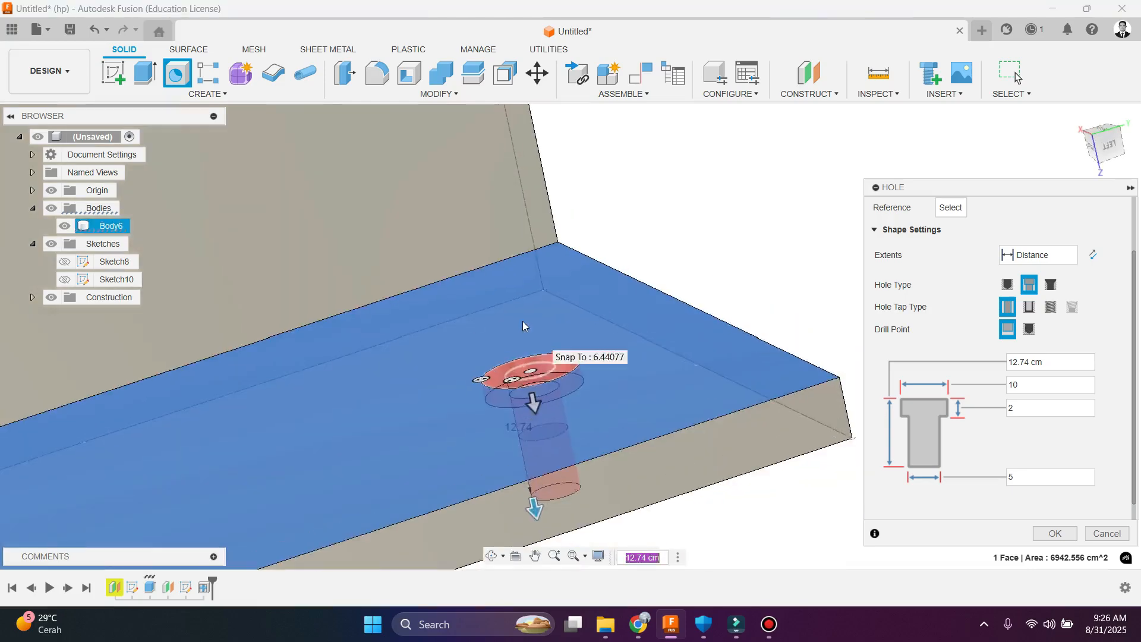
scroll(559, 406, "up", 2)
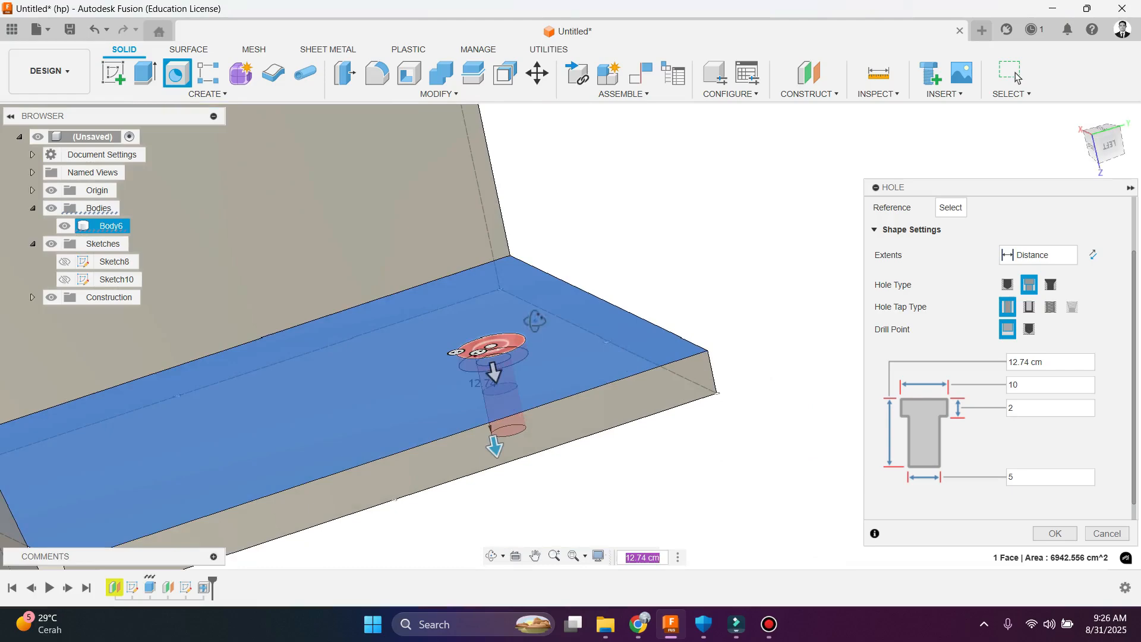
middle_click_drag(535, 318, 773, 386, "shift")
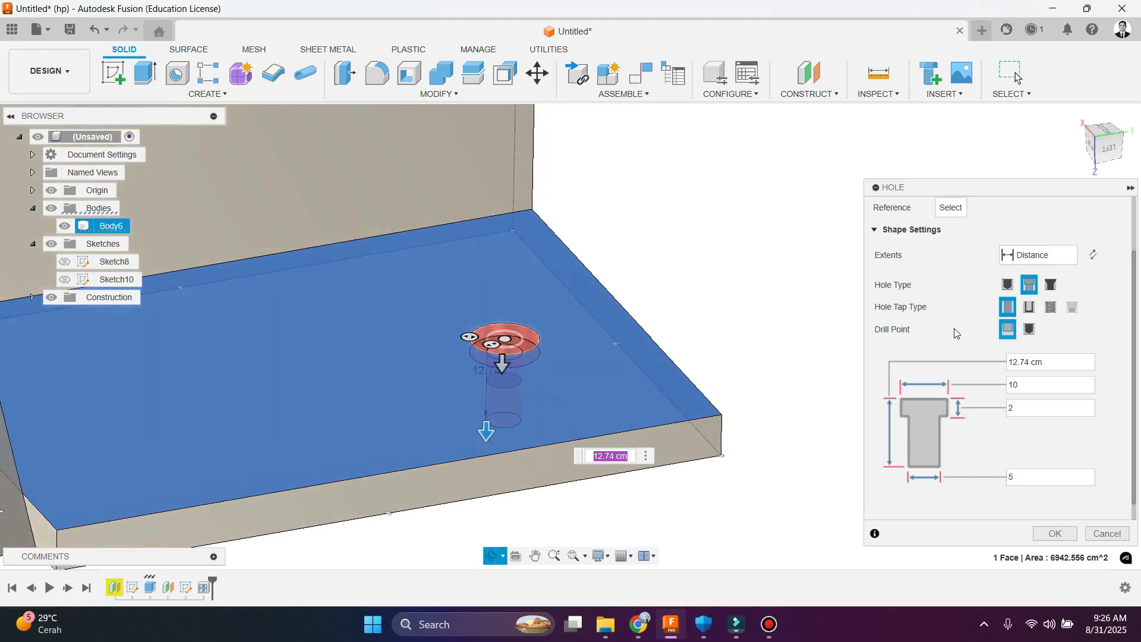
Step: Change the hole type to countersink with an 8 cm countersink diameter and a 60 degree angle, and inspect the preview
left_click(1050, 286)
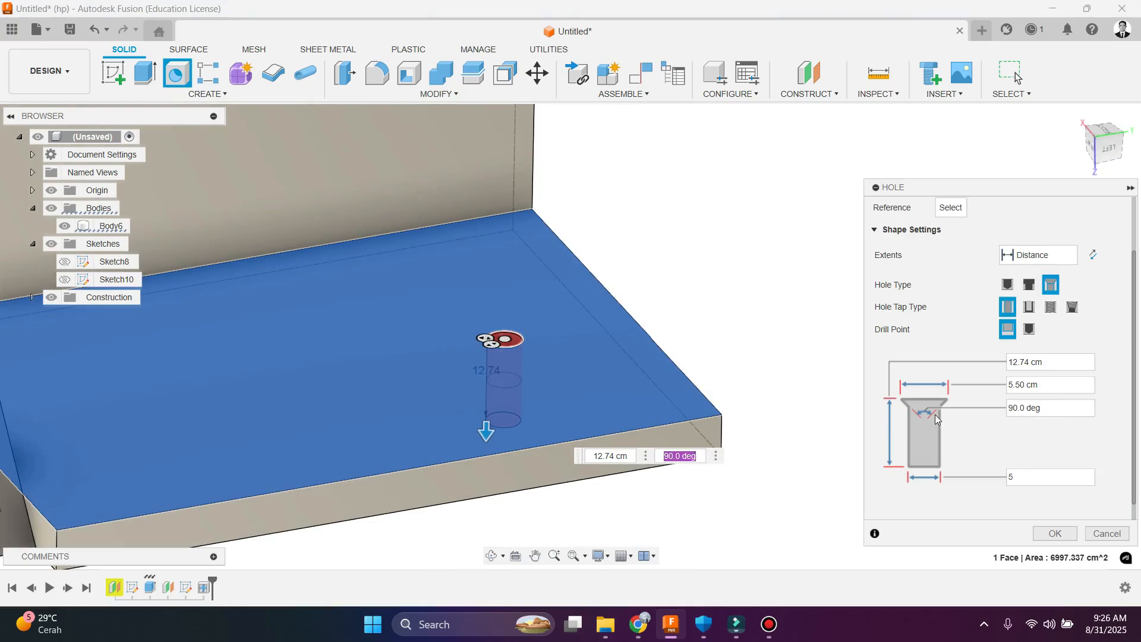
left_click(1039, 384)
type("8")
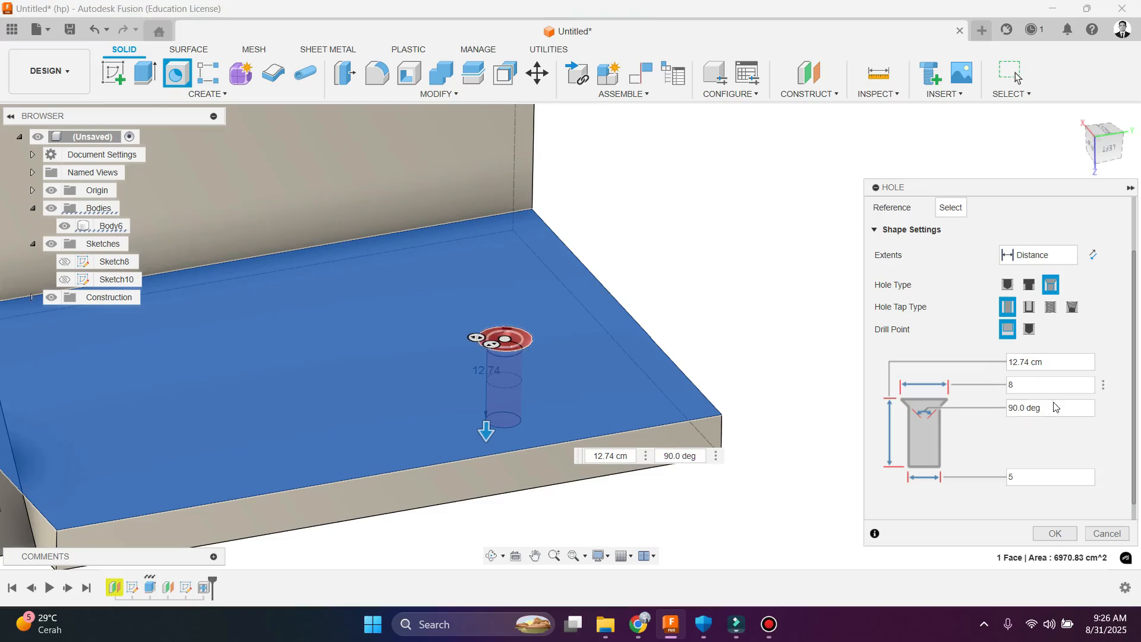
key("Tab")
type("60")
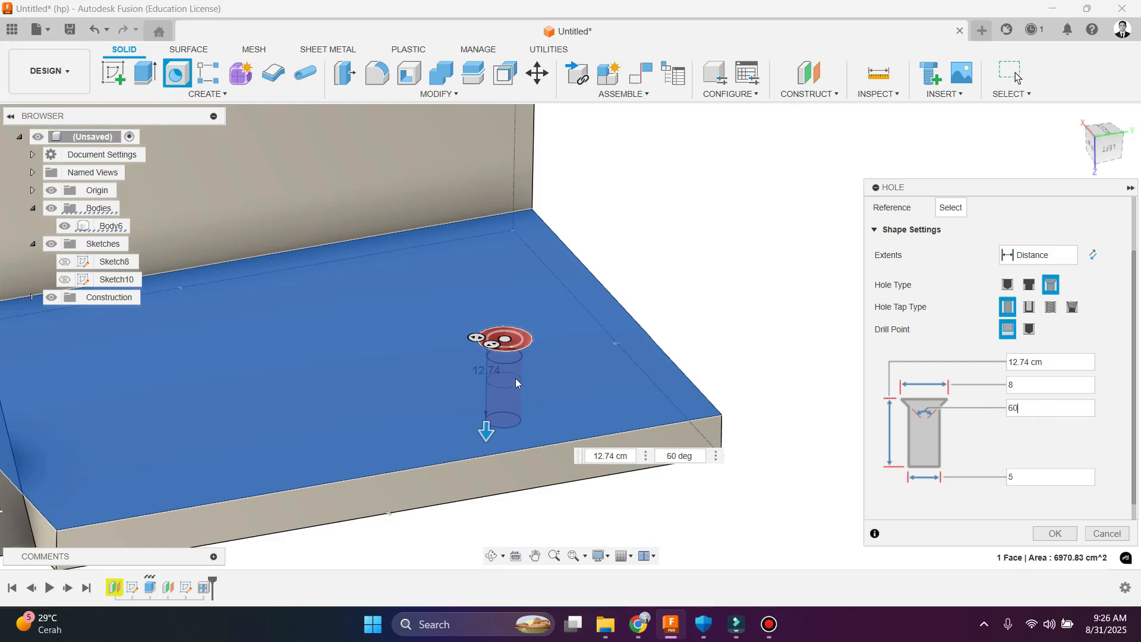
scroll(516, 378, "up", 4)
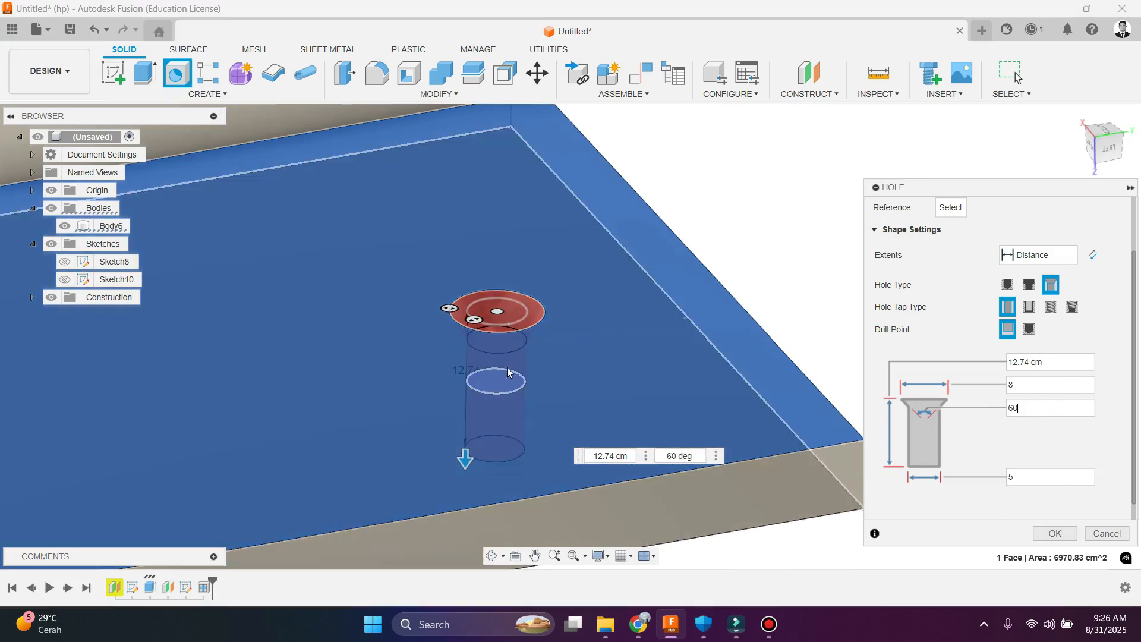
scroll(507, 366, "down", 3)
scroll(518, 327, "up", 10)
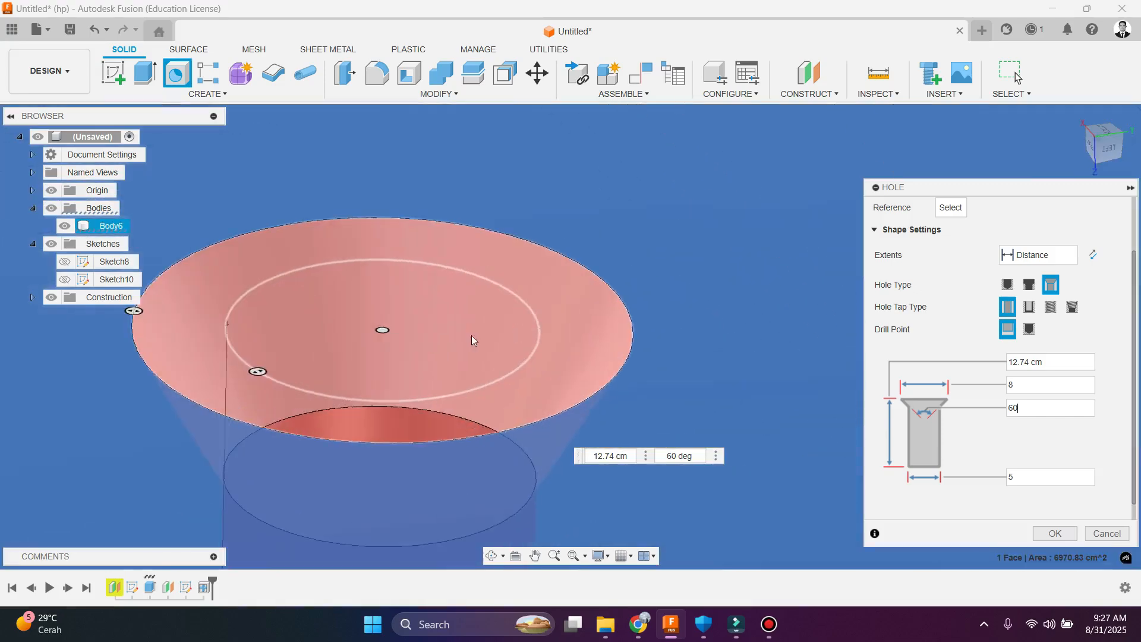
scroll(472, 336, "up", 2)
scroll(388, 362, "down", 8)
middle_click_drag(336, 322, 470, 389, "shift")
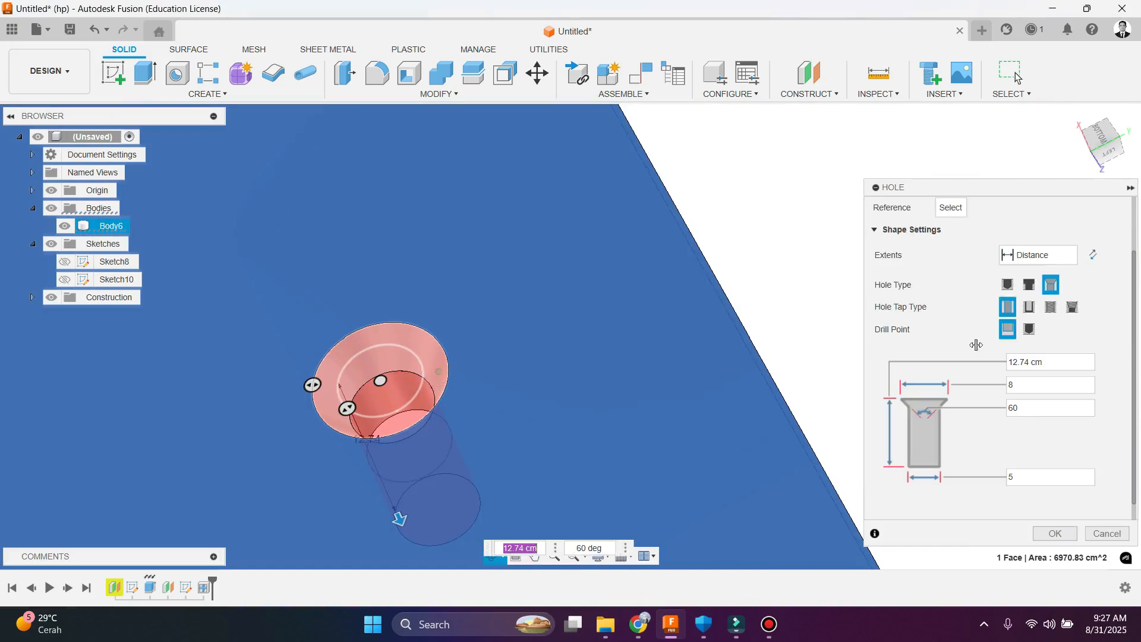
Step: Try the angled drill point and the clearance tap type, restoring the flat drill point and simple tap type
left_click(1030, 330)
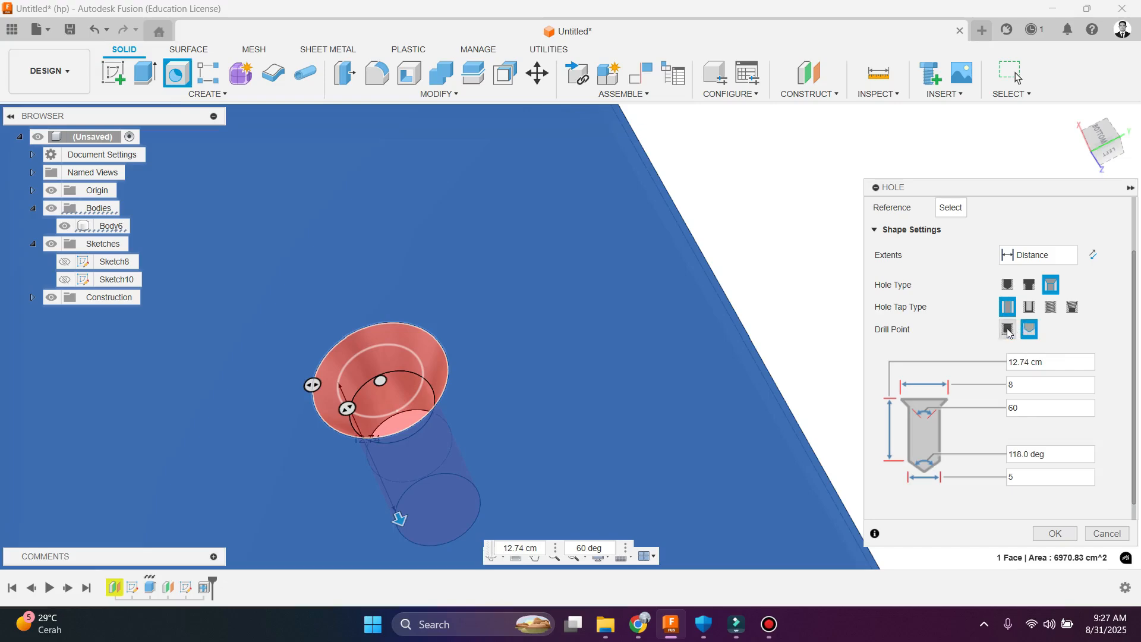
left_click(1009, 329)
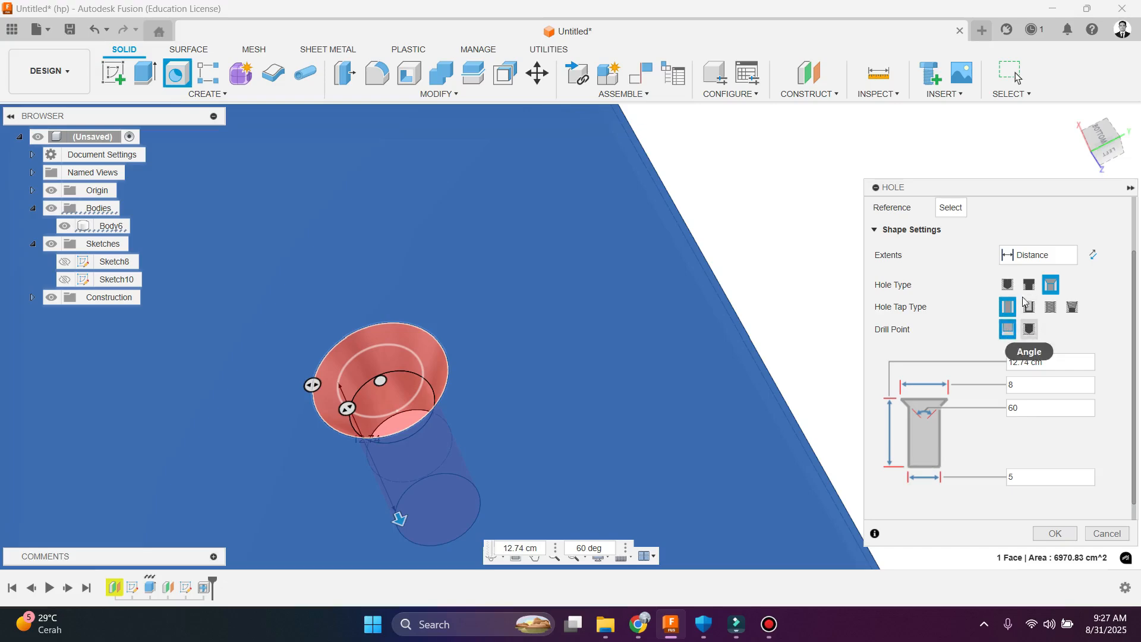
left_click(1036, 308)
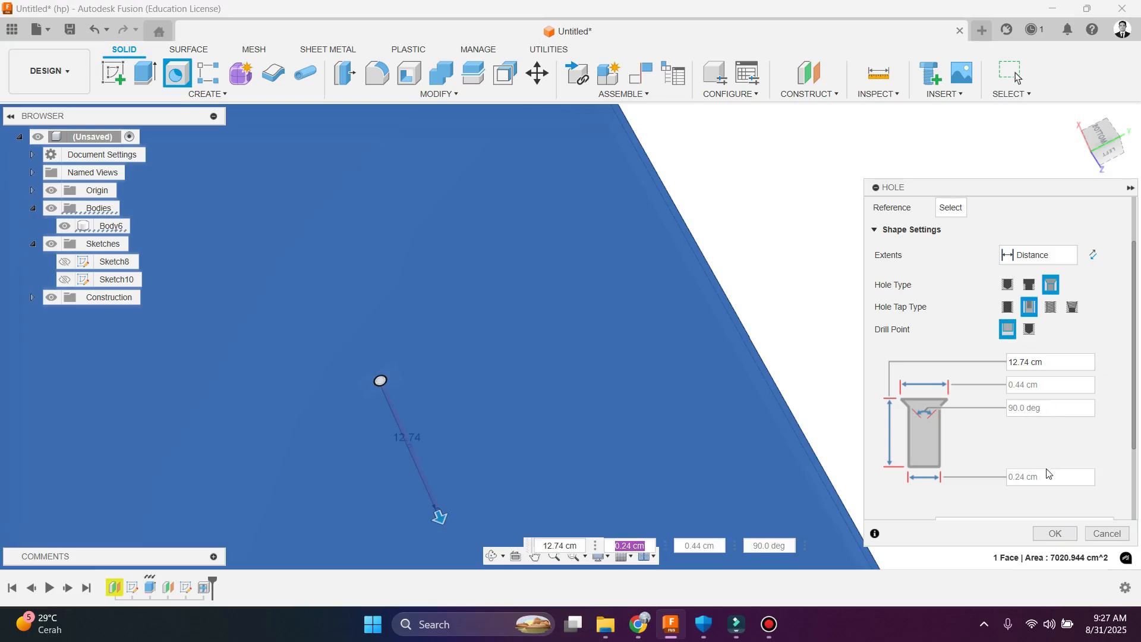
left_click(1008, 307)
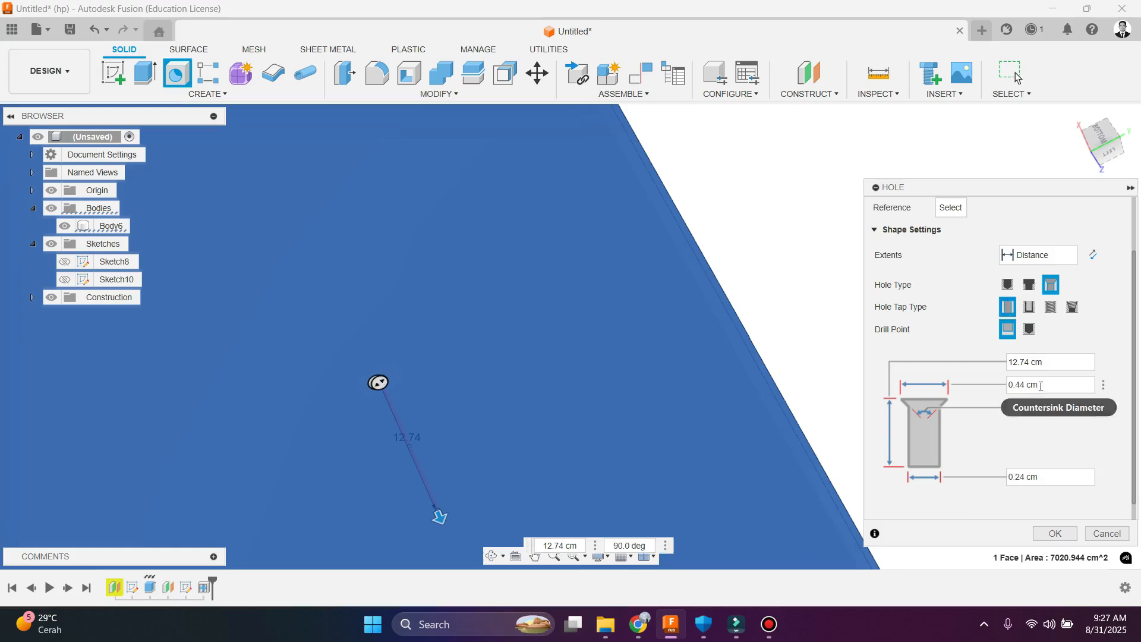
left_click_drag(1040, 385, 1009, 384)
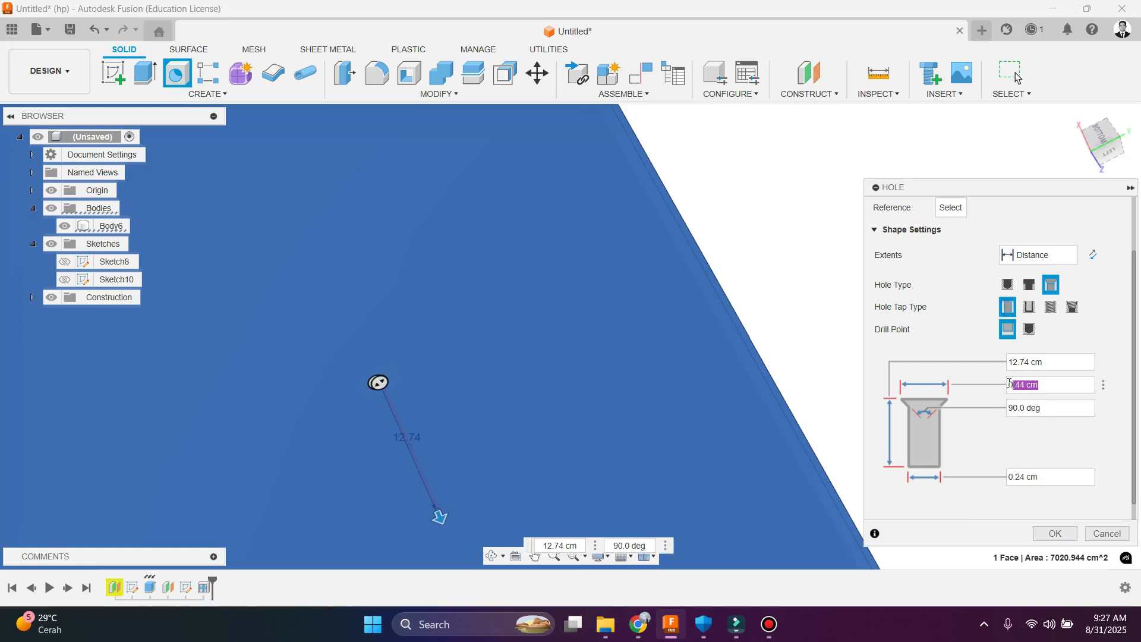
Step: Change the hole's tap type to tapped and set the countersink diameter to 10 cm
left_click(1050, 308)
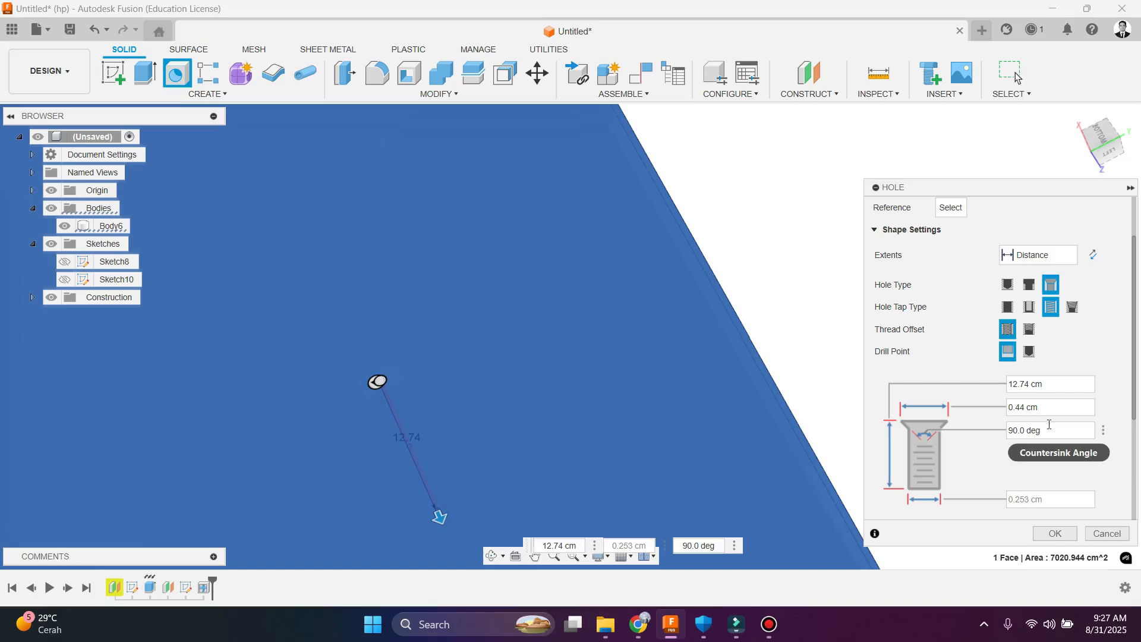
left_click(1041, 409)
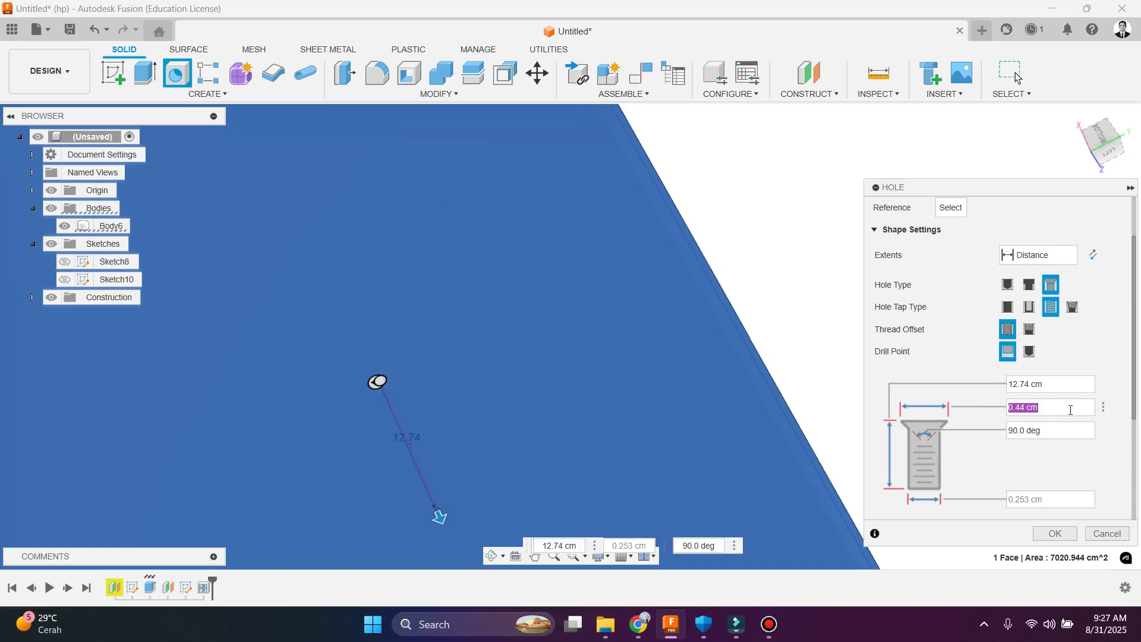
type("10")
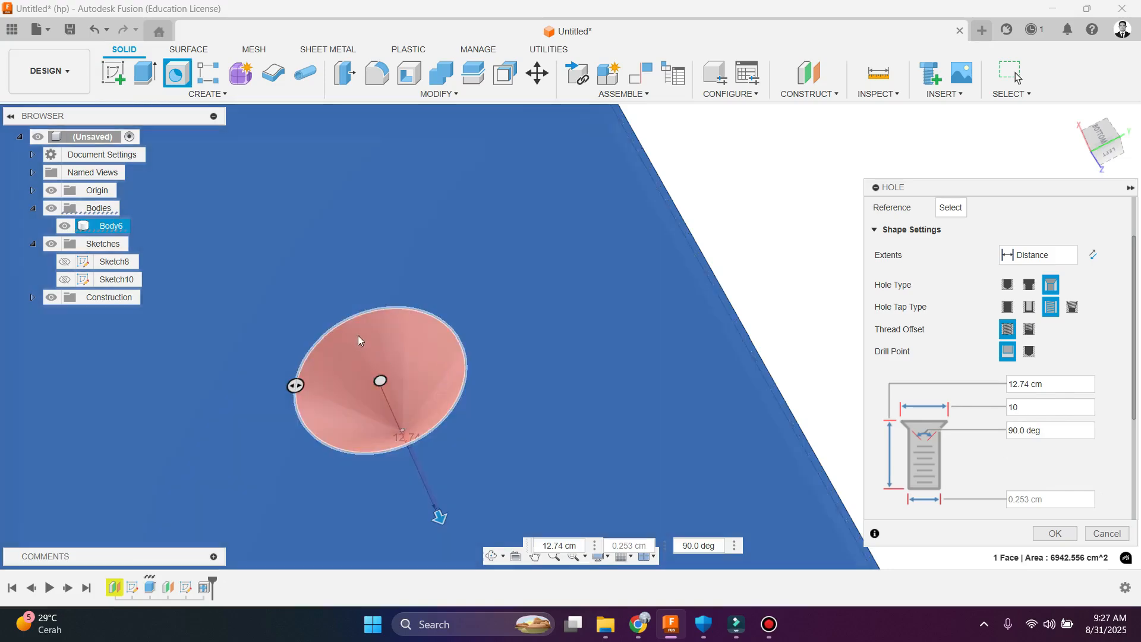
scroll(378, 366, "down", 3)
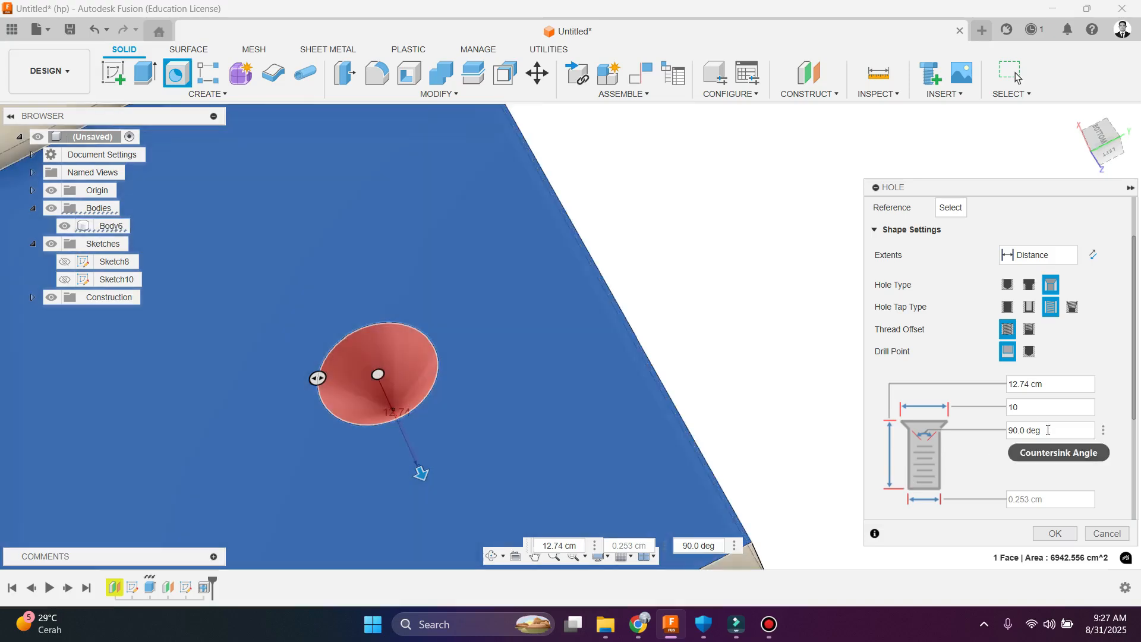
Step: Try countersink angles of 0 and 10 degrees, and set the angle back to 90 degrees
left_click_drag(1047, 431, 963, 419)
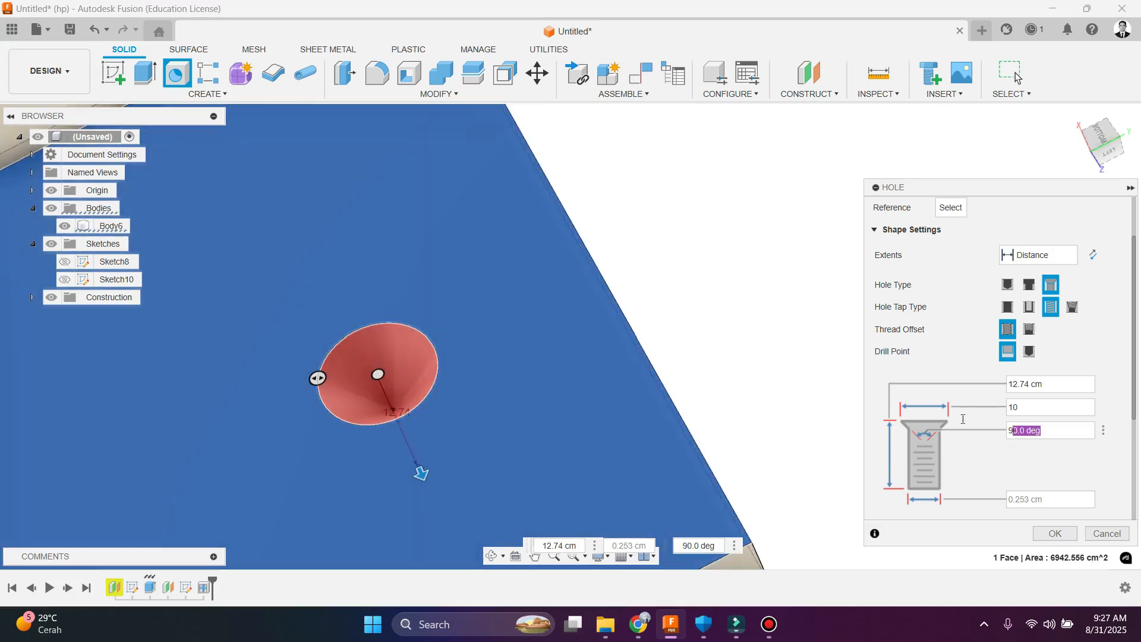
type("0")
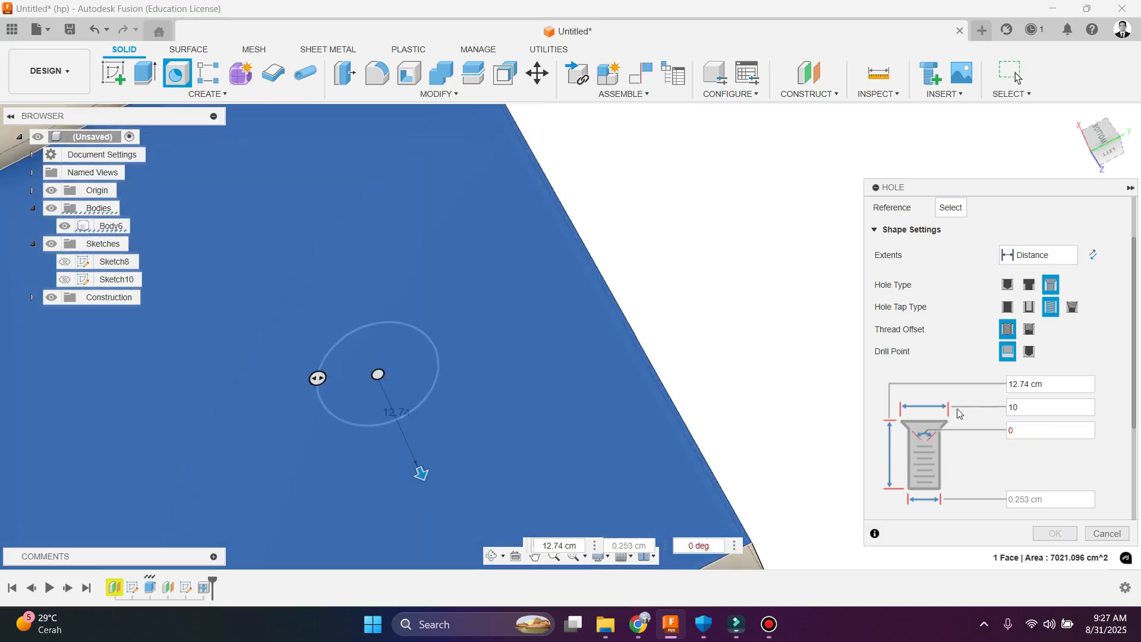
left_click(986, 426)
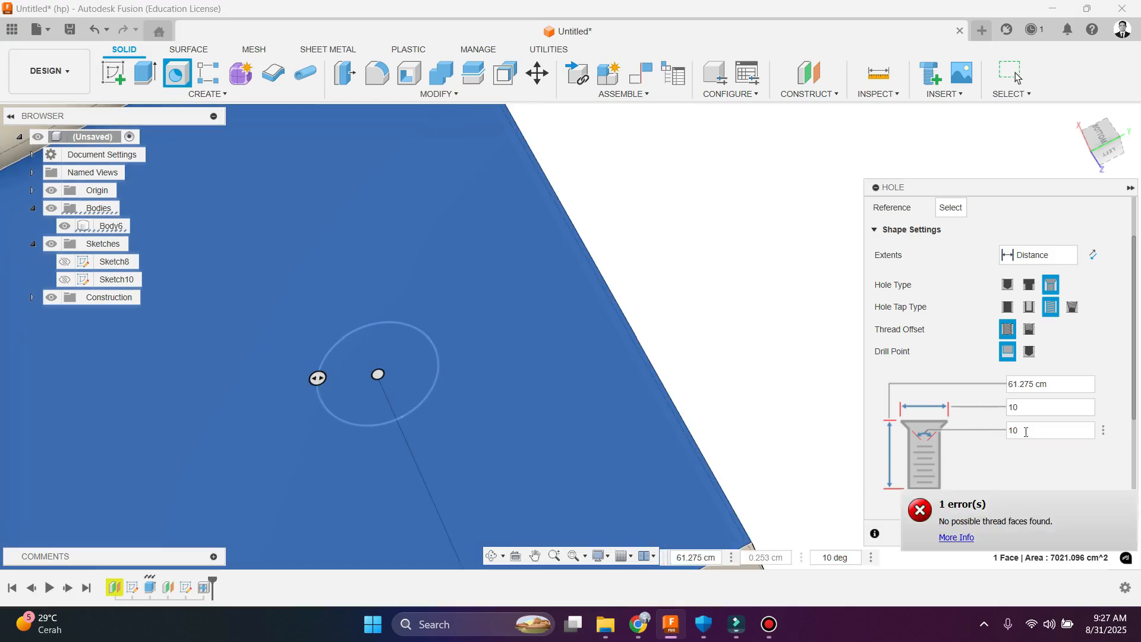
left_click(989, 431)
type("90")
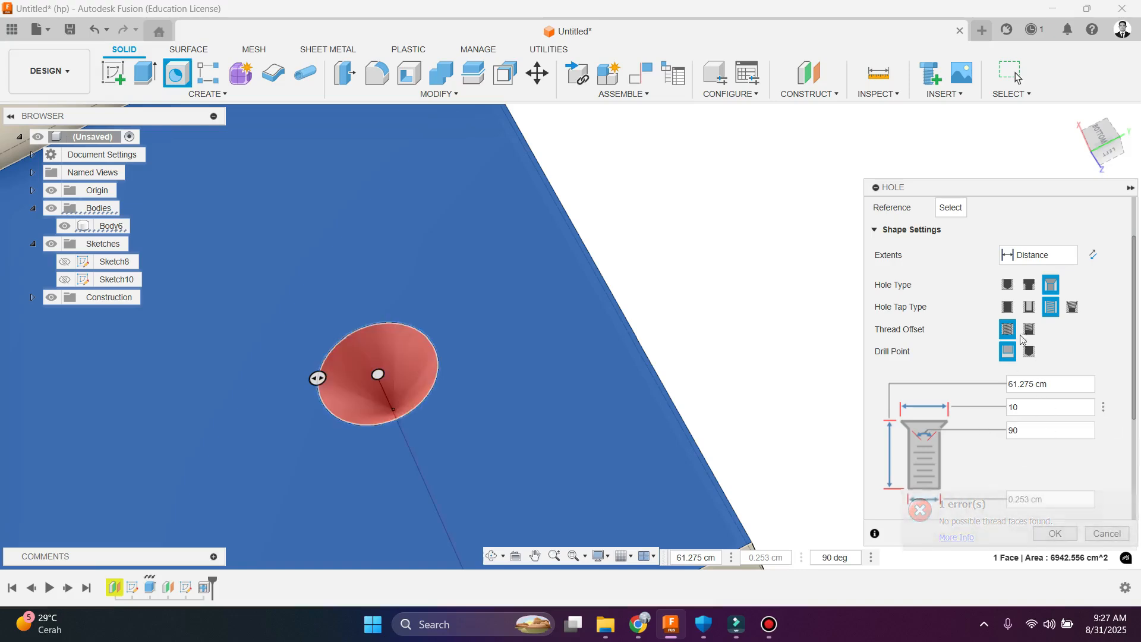
Step: Try the taper tapped type with the countersink and simple hole types, and return to a countersink with the simple tap type
left_click(1078, 308)
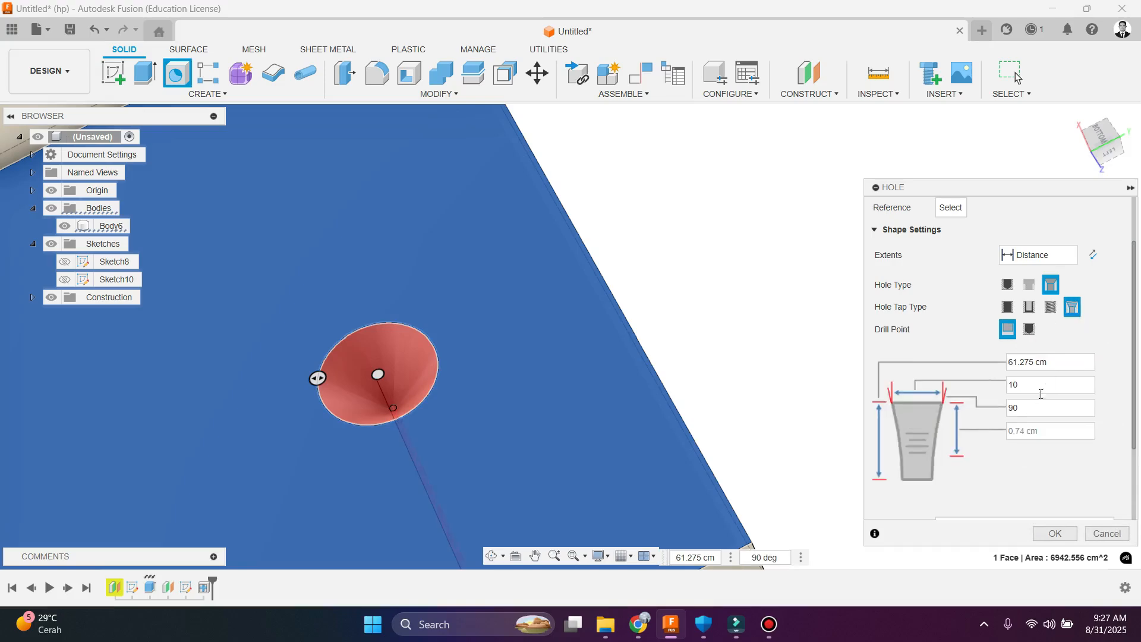
left_click(1033, 408)
left_click(1008, 285)
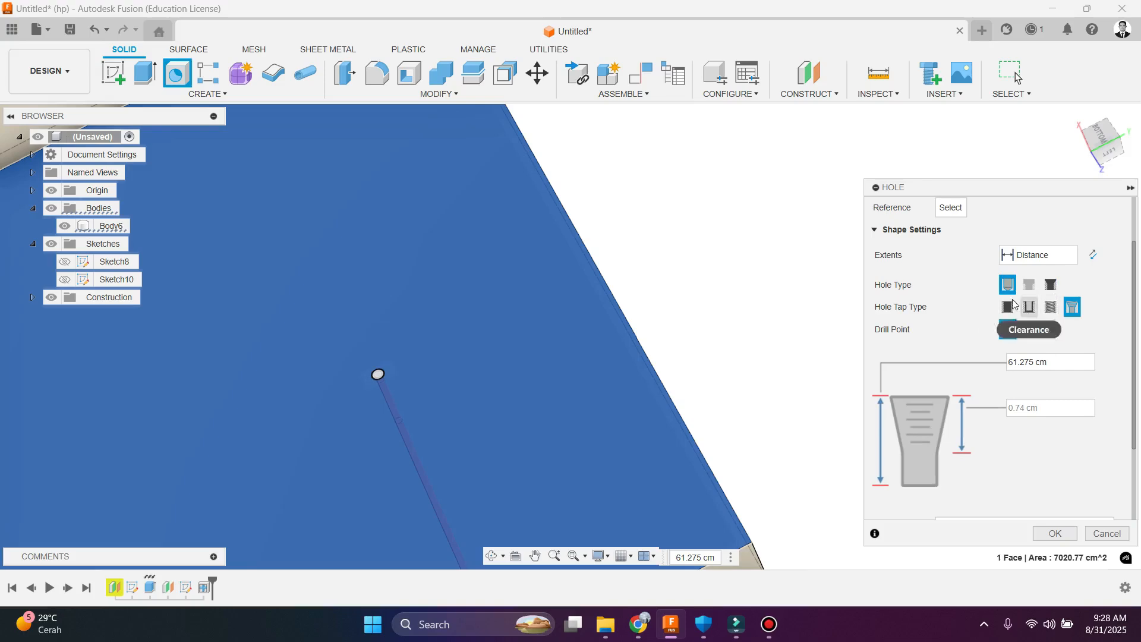
left_click(1008, 307)
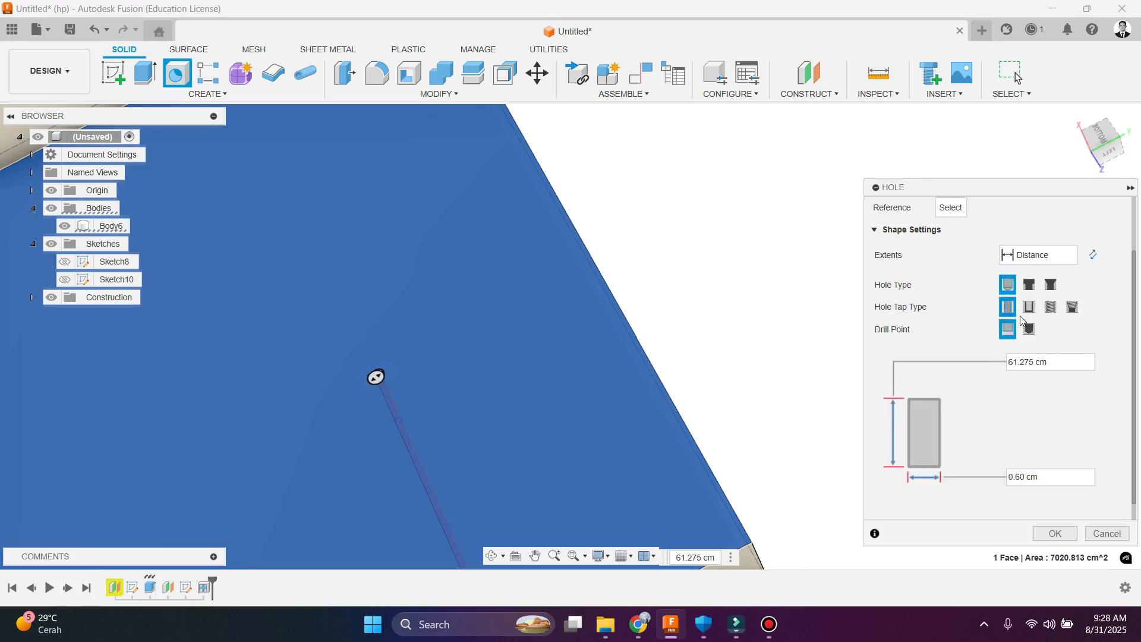
left_click(1052, 285)
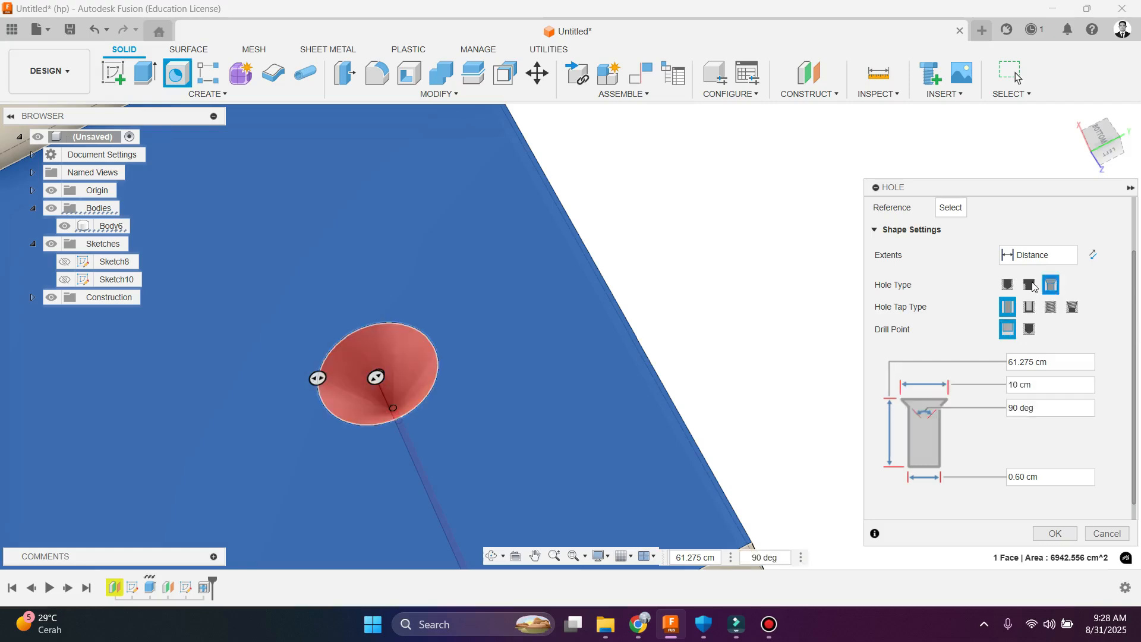
Step: Create the hole as a counterbore with a 5 cm hole diameter and a 10 cm depth
left_click(1030, 286)
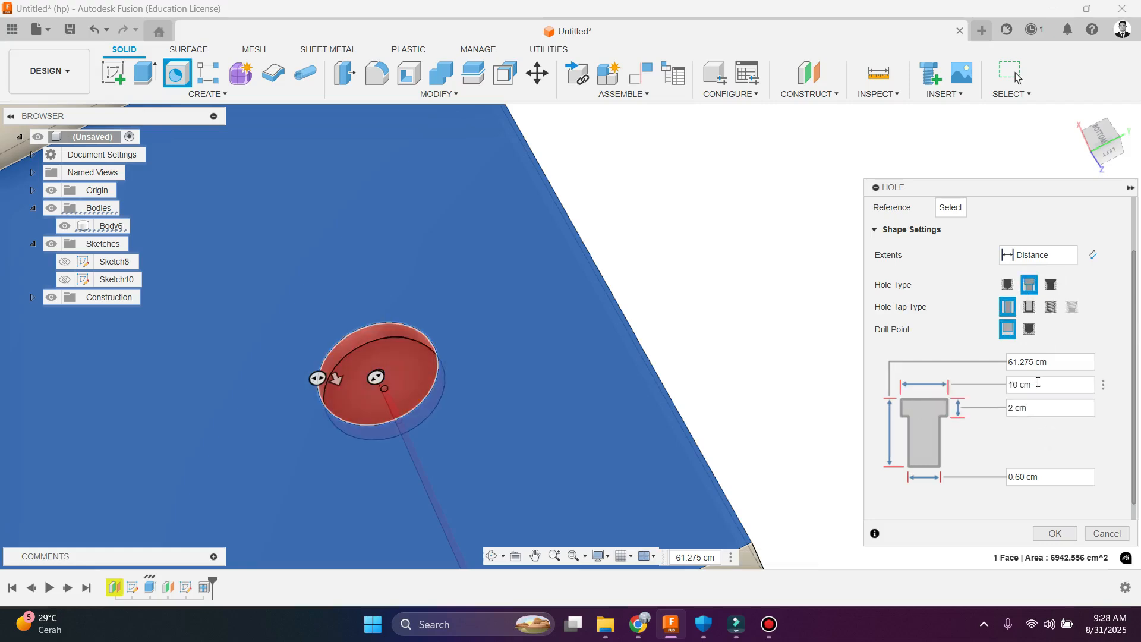
left_click_drag(1030, 384, 998, 381)
double_click(1043, 477)
type("5")
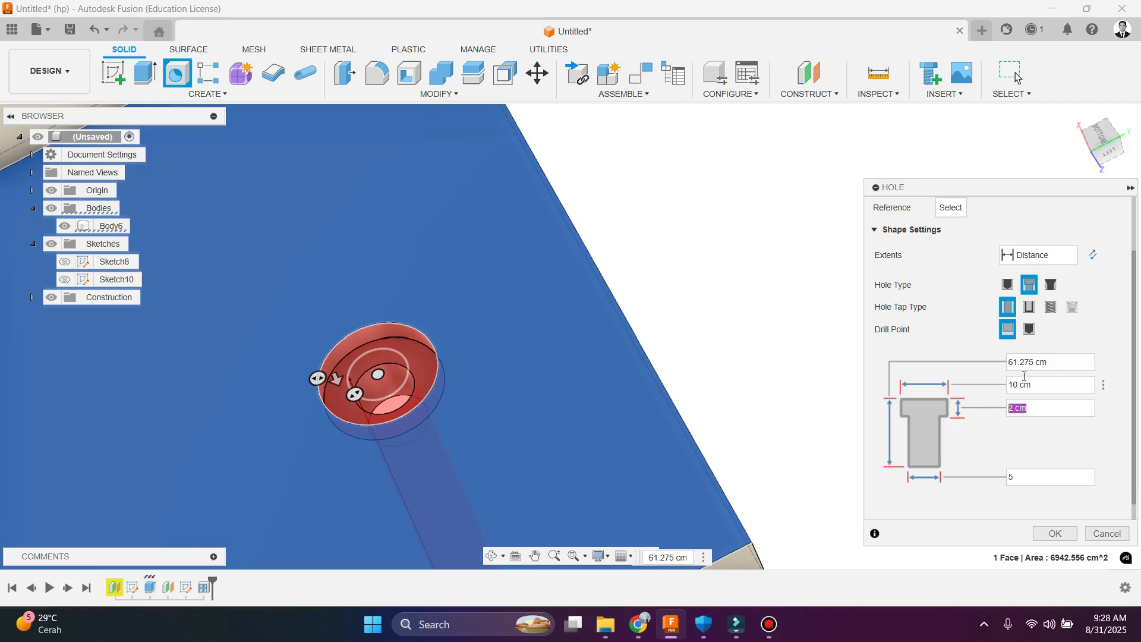
left_click_drag(1055, 362, 964, 351)
type("10")
left_click(1048, 533)
Step: Start a Thread feature on the cylindrical inner face of the counterbored hole and inspect its preview
scroll(496, 423, "down", 2)
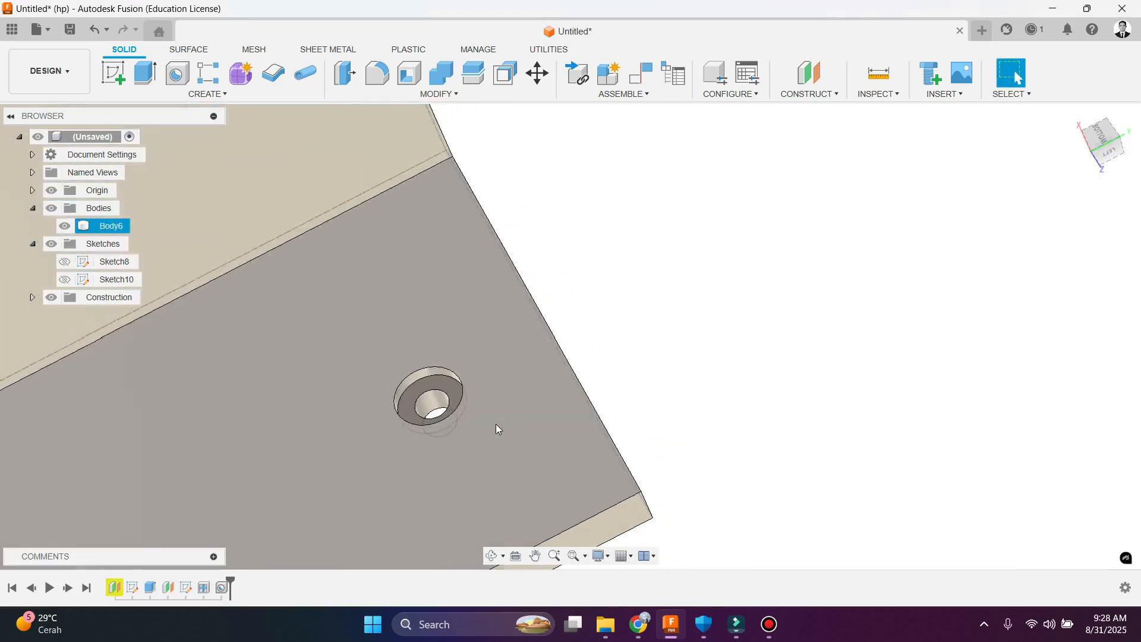
middle_click_drag(459, 474, 436, 494, "shift")
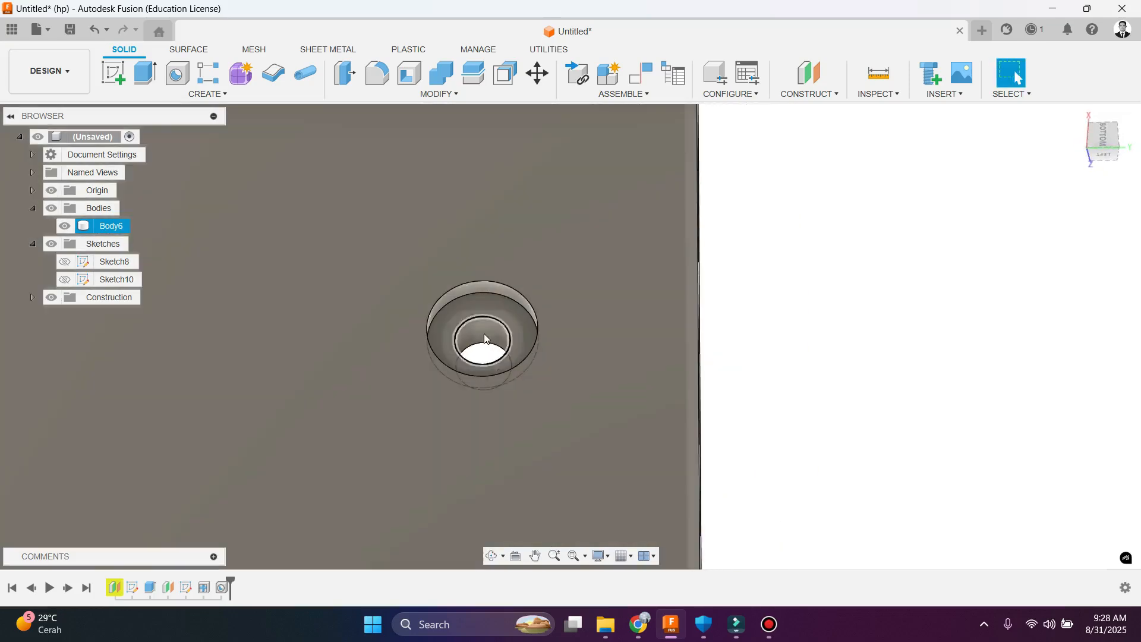
left_click(484, 333)
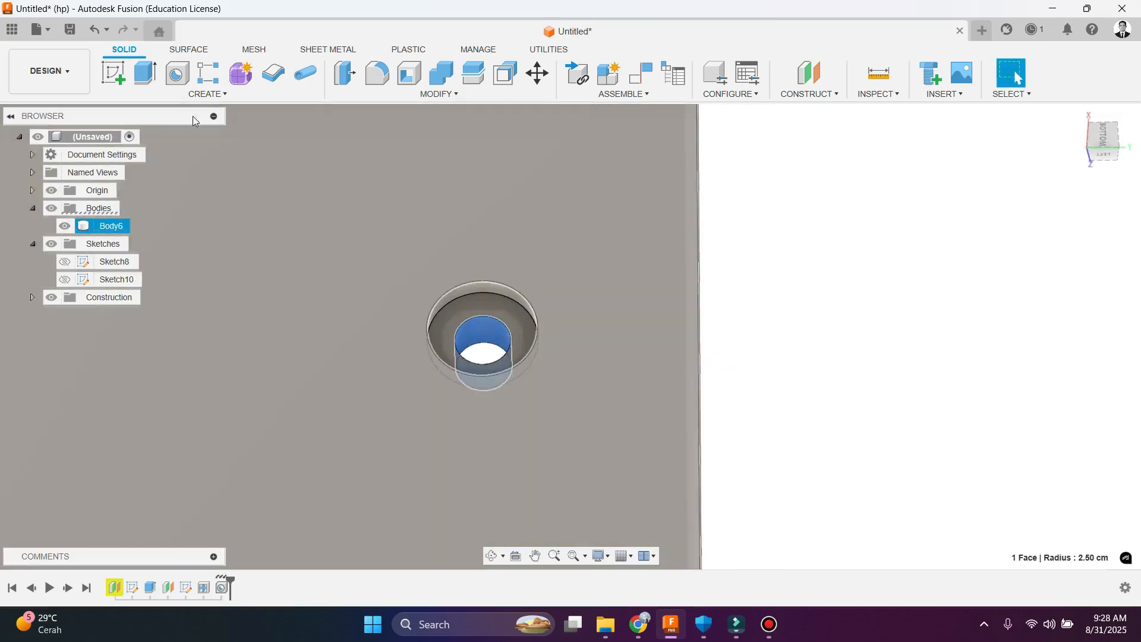
left_click(174, 95)
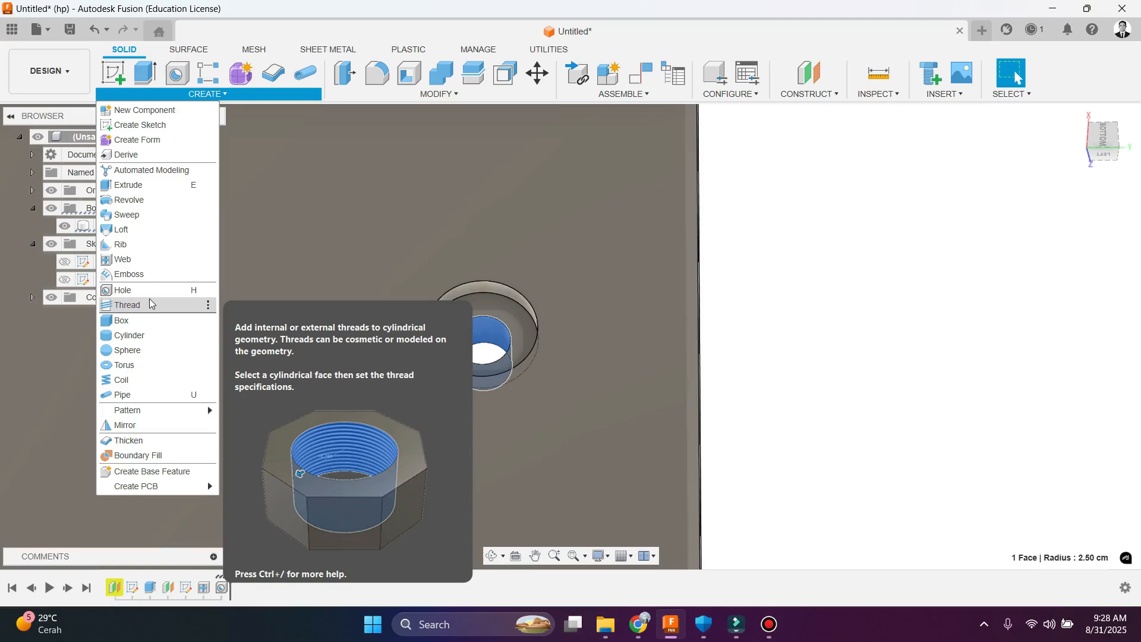
left_click(150, 303)
left_click(466, 380)
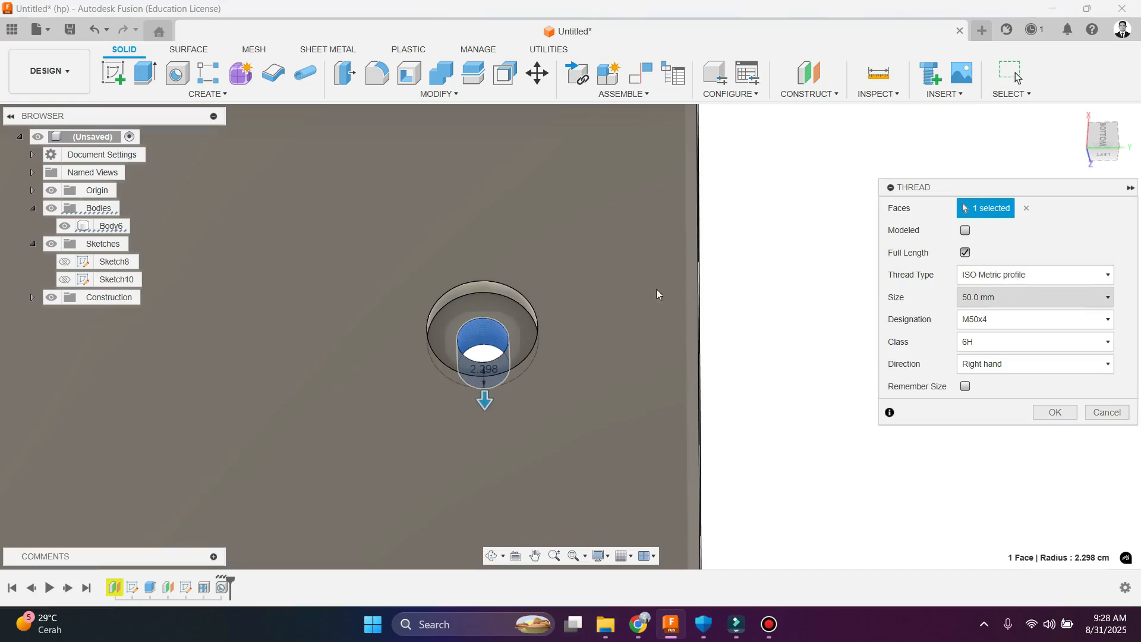
scroll(501, 329, "up", 5)
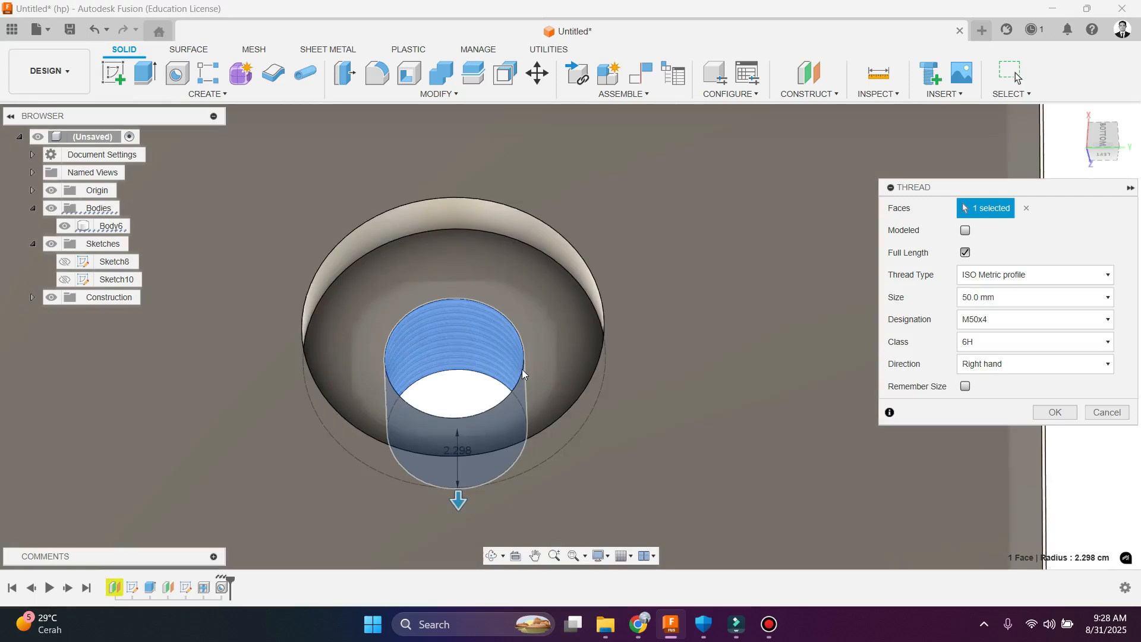
Step: Review the thread's available class and direction options, keeping class 6H and the right-hand direction
left_click(998, 341)
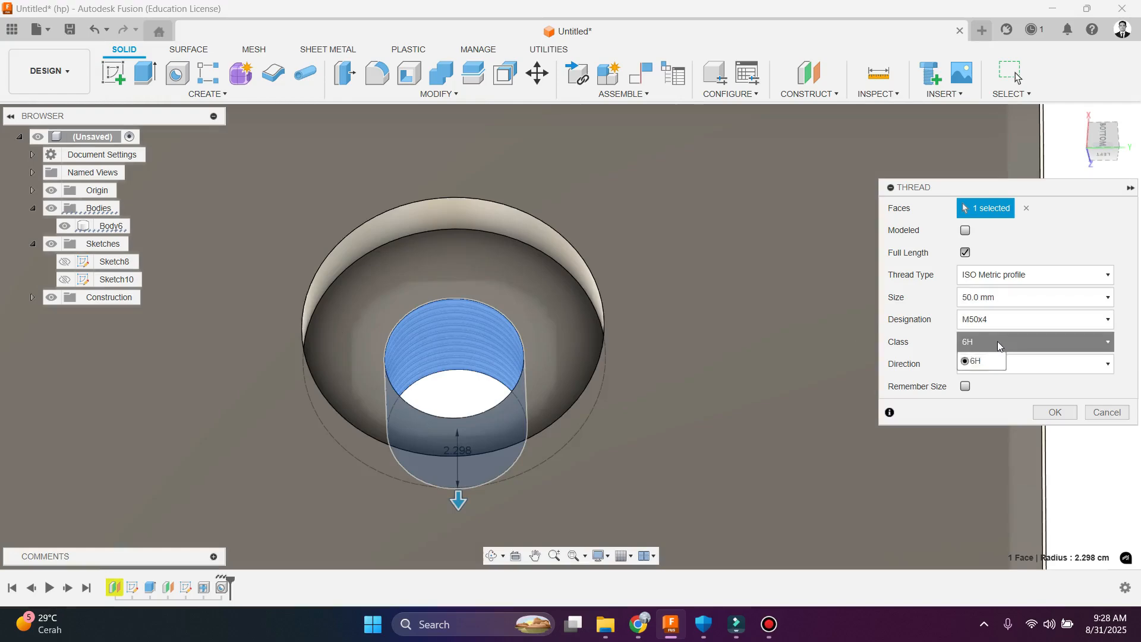
left_click(998, 341)
left_click(1001, 365)
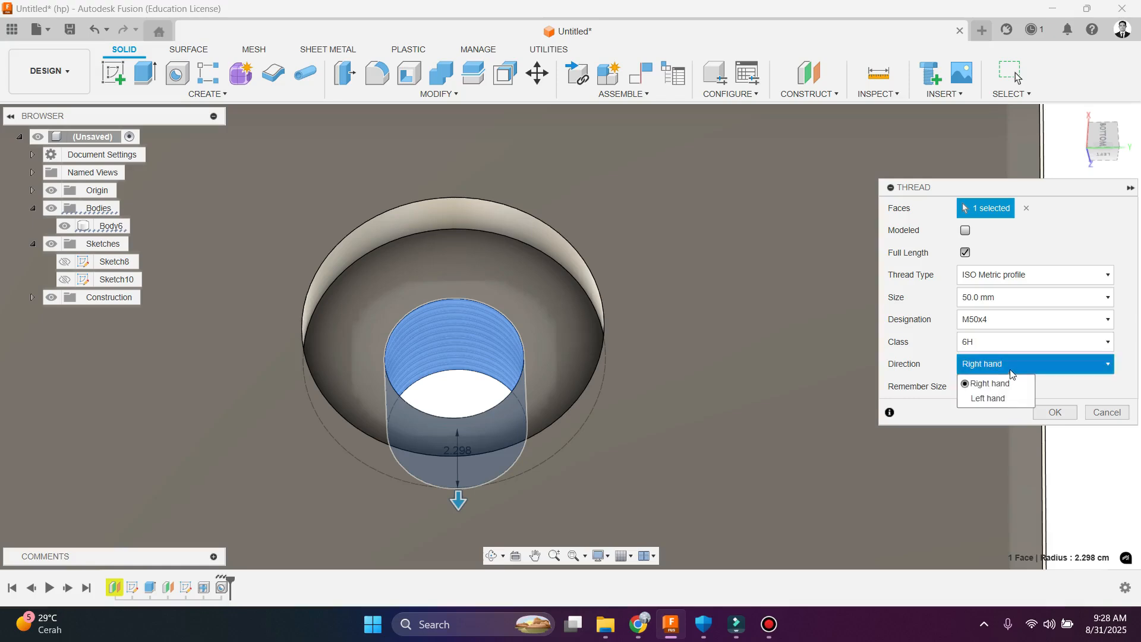
left_click(1010, 371)
left_click(1010, 370)
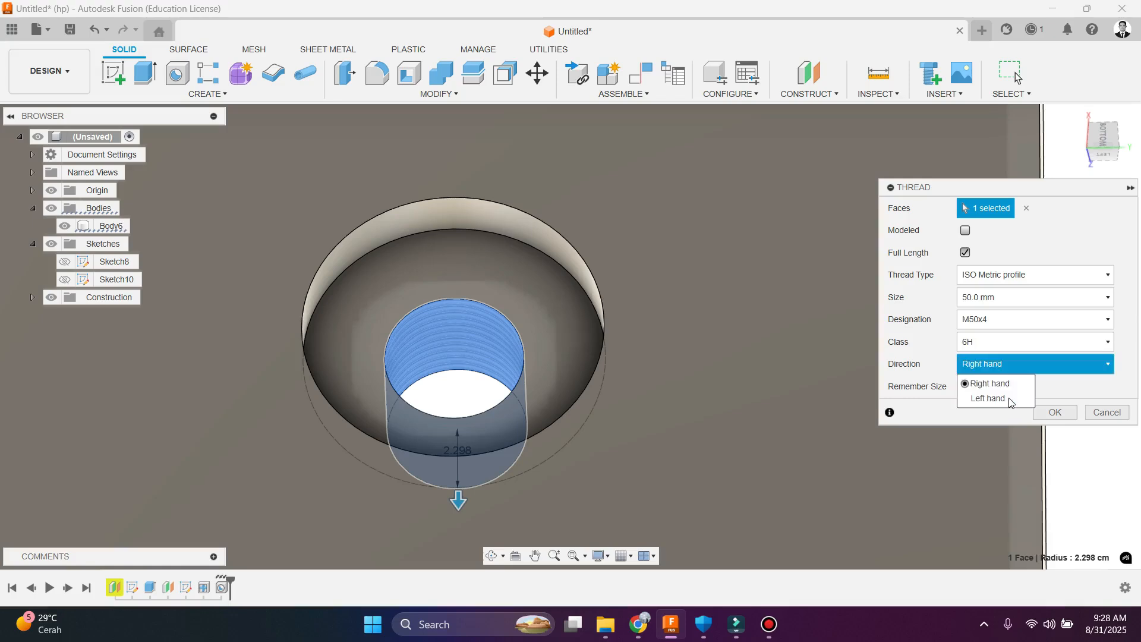
left_click(1019, 367)
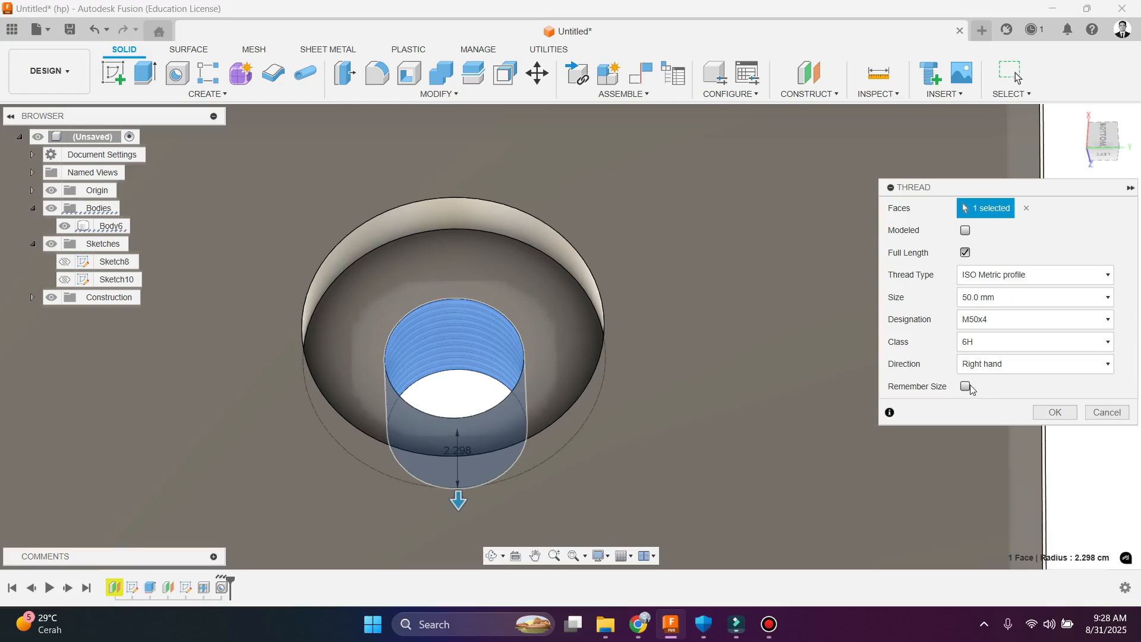
Step: Create the thread on the hole's inner face as modeled geometry over the full length
left_click(965, 253)
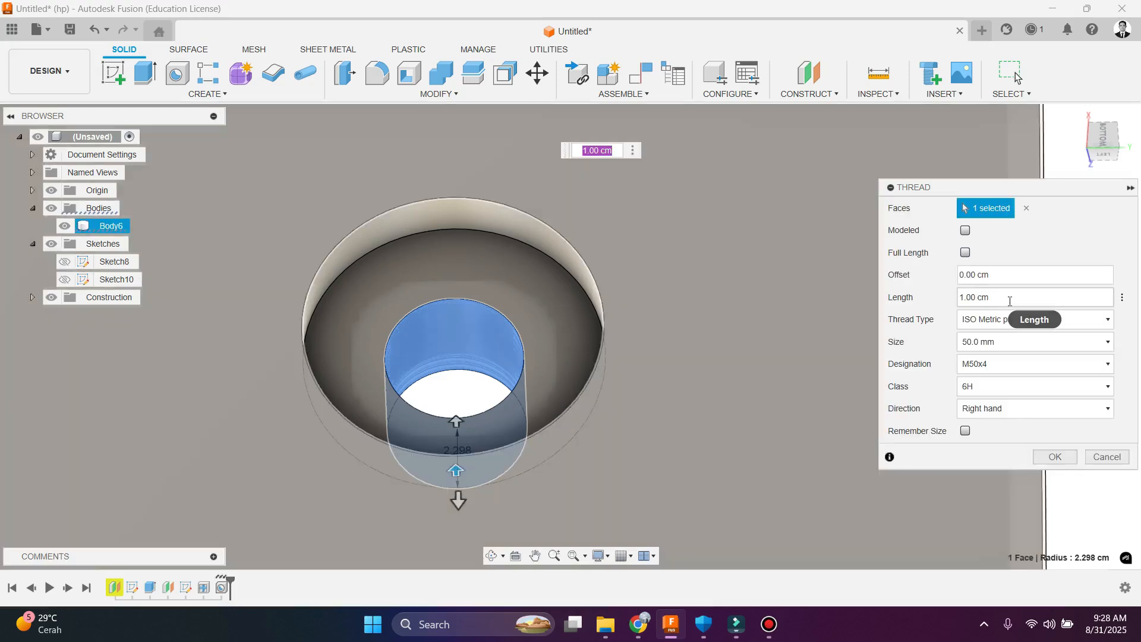
left_click(966, 253)
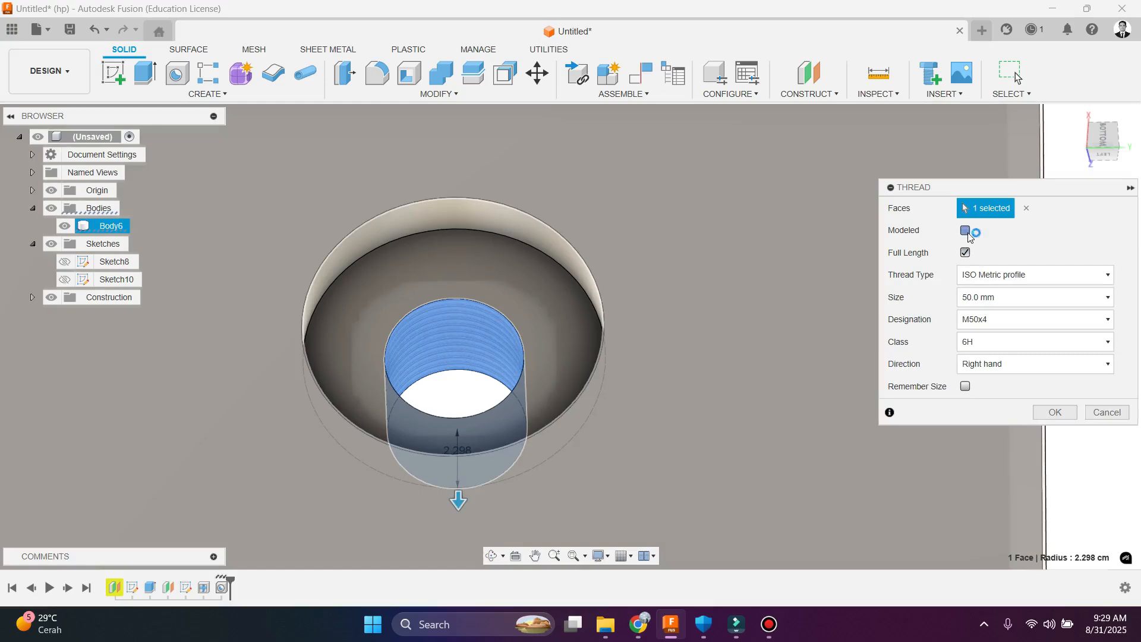
left_click(967, 232)
left_click(1050, 412)
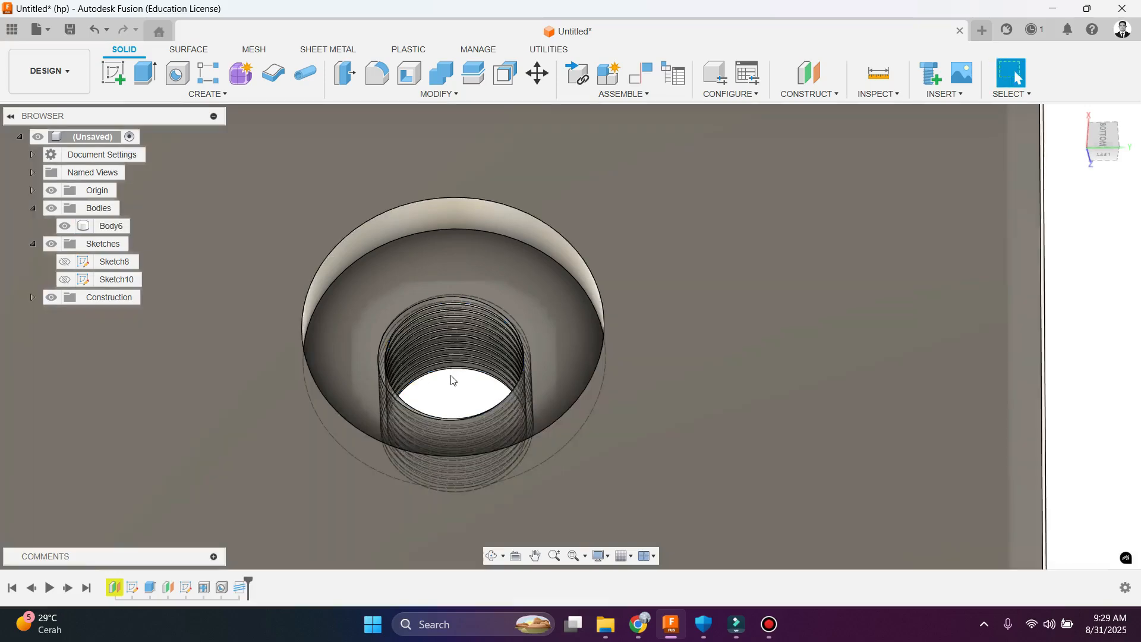
Step: Examine the modeled thread inside the counterbored hole up close and in relation to the whole L-shaped body
scroll(452, 380, "up", 3)
middle_click_drag(446, 375, 320, 312, "shift")
scroll(429, 387, "down", 4)
scroll(442, 403, "up", 3)
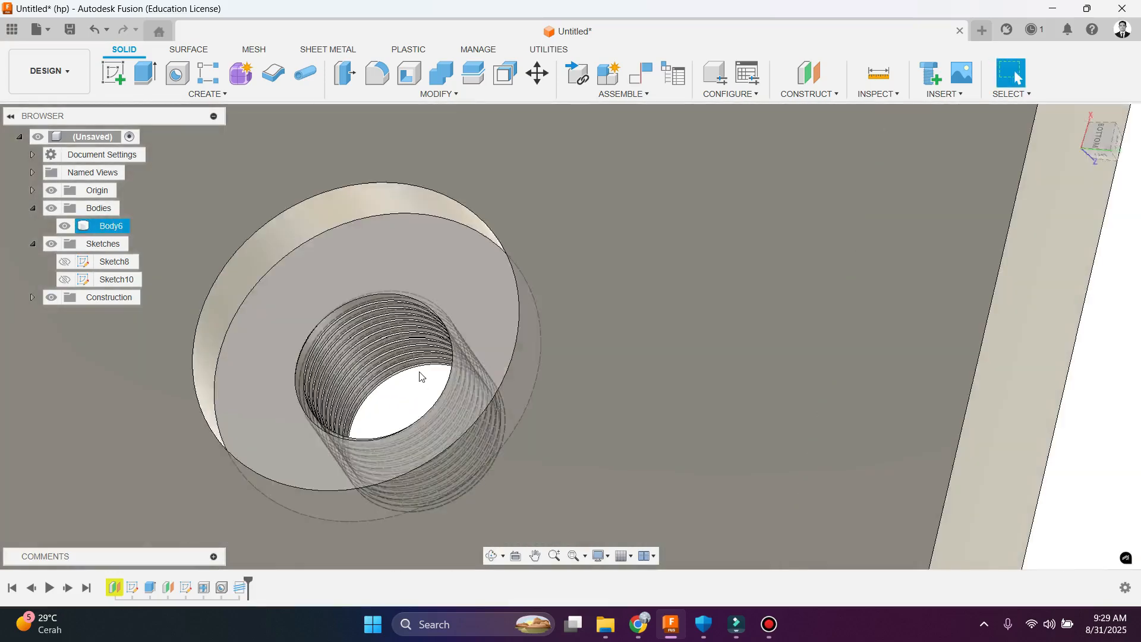
scroll(405, 364, "down", 2)
left_click(399, 363)
scroll(352, 355, "down", 2)
scroll(461, 432, "up", 4)
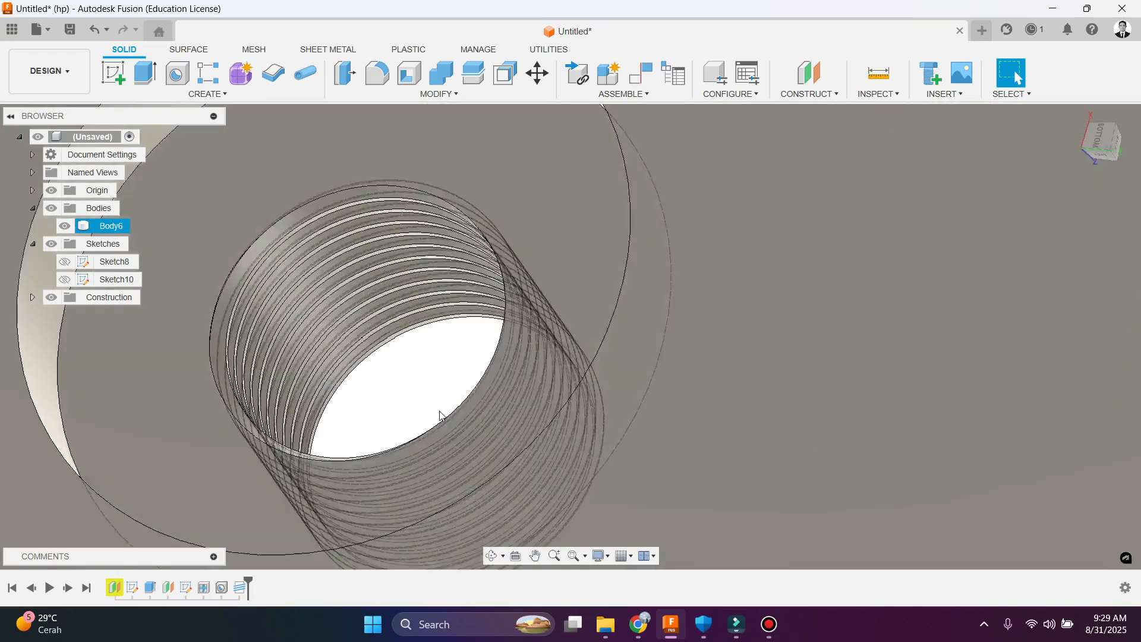
scroll(440, 416, "down", 4)
scroll(428, 411, "down", 3)
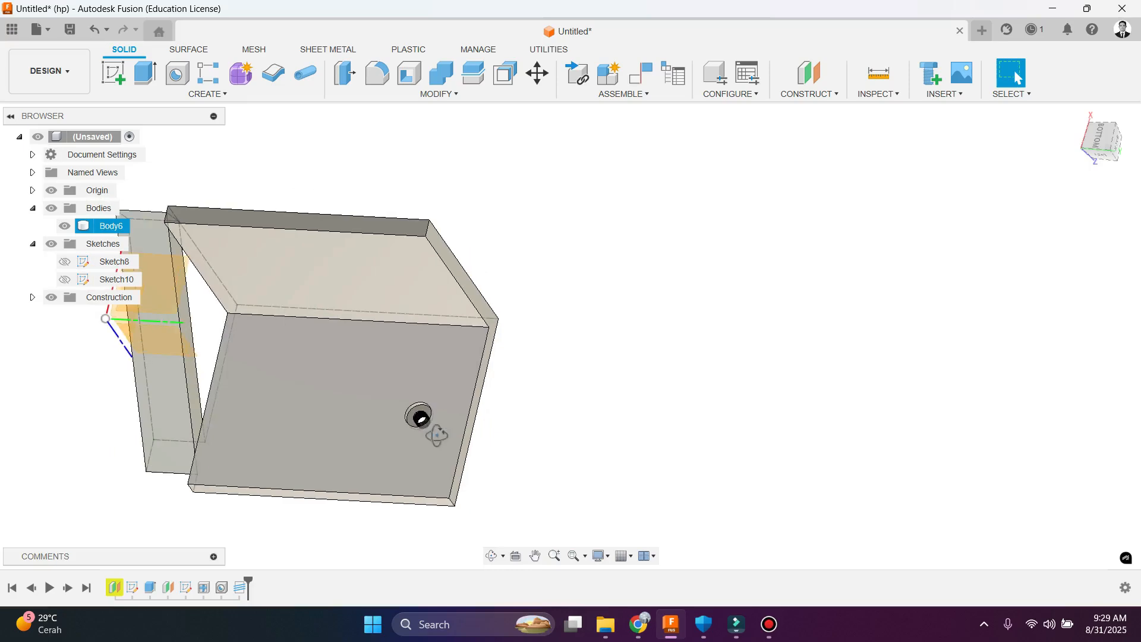
middle_click_drag(434, 434, 314, 377, "shift")
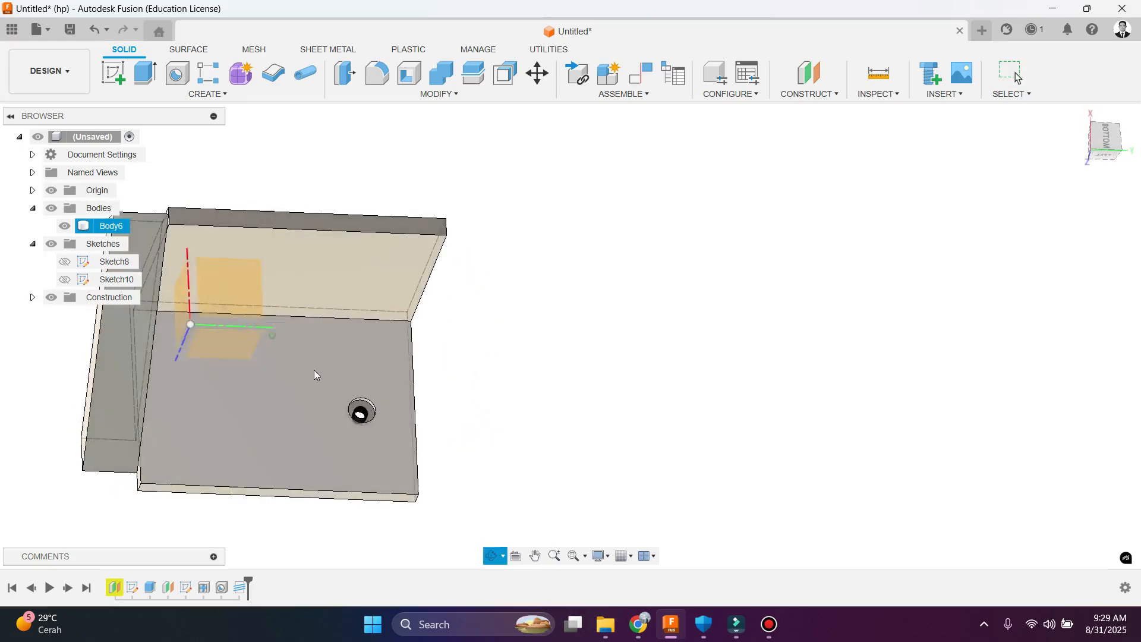
Step: Create a box beside the L-shaped body as a new body, about 49 cm long, 40.7 cm wide and 40.9 cm high
left_click(197, 95)
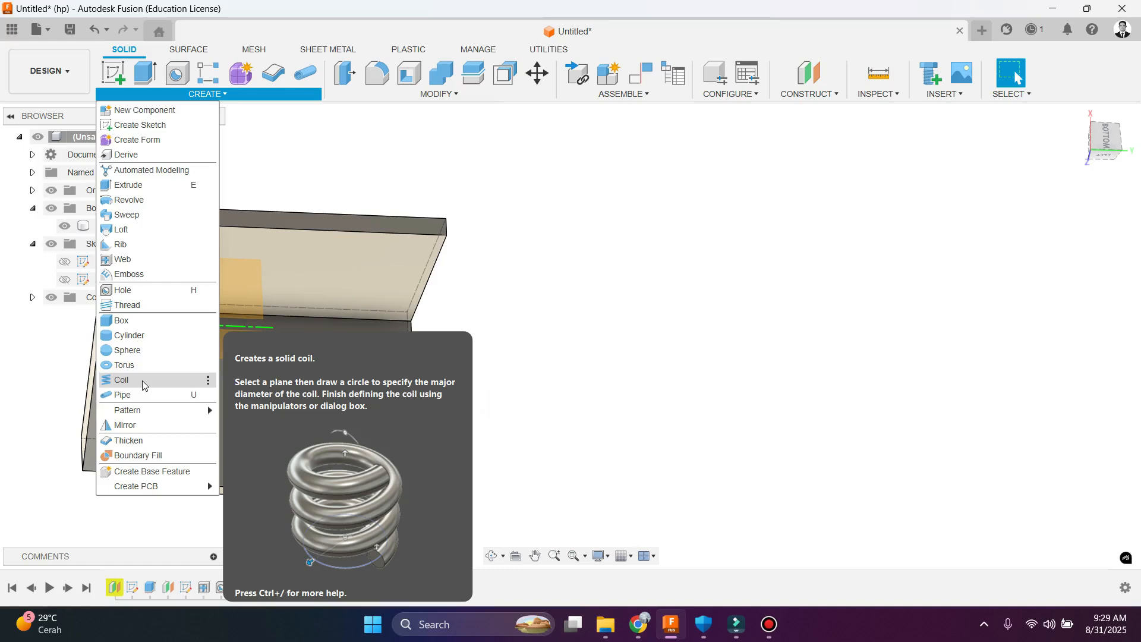
left_click(148, 329)
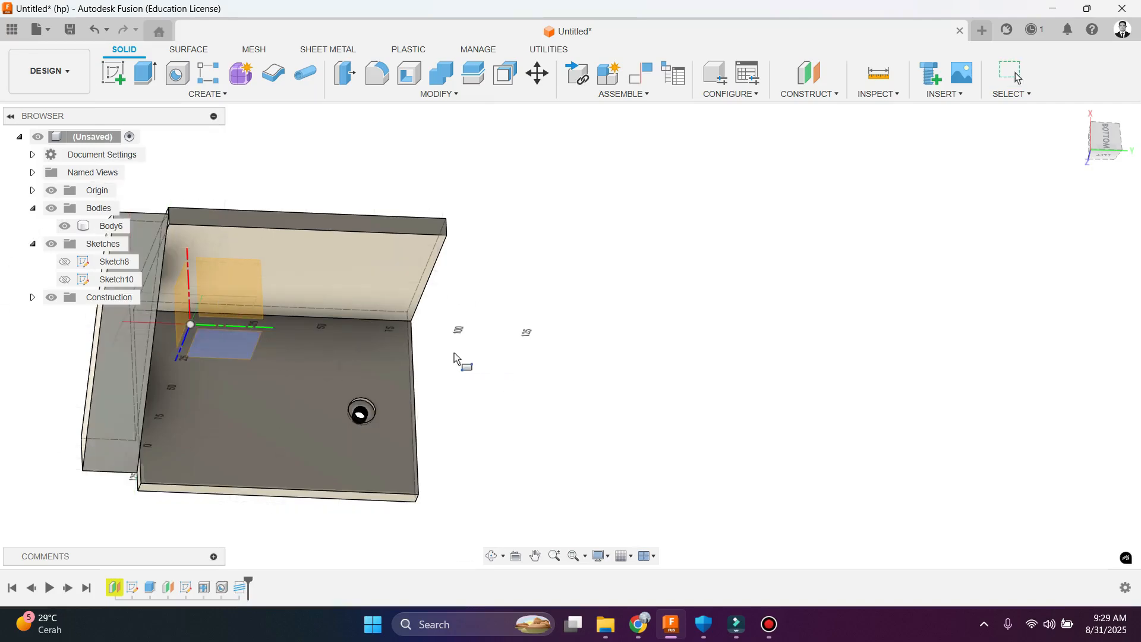
scroll(507, 363, "down", 3)
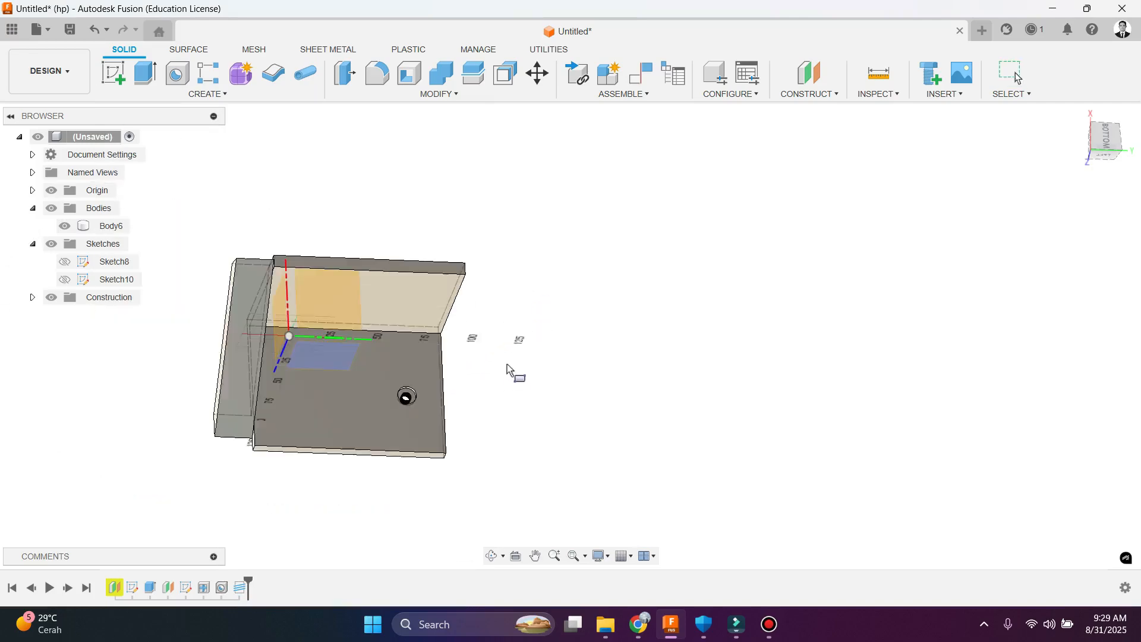
middle_click_drag(468, 355, 491, 337, "shift")
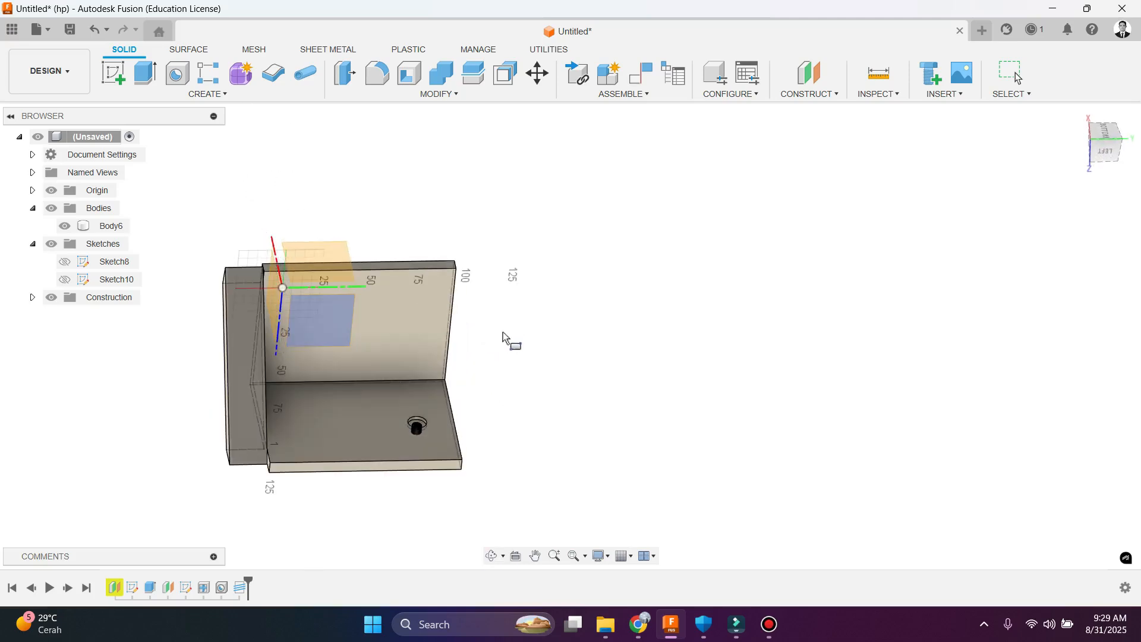
left_click(511, 309)
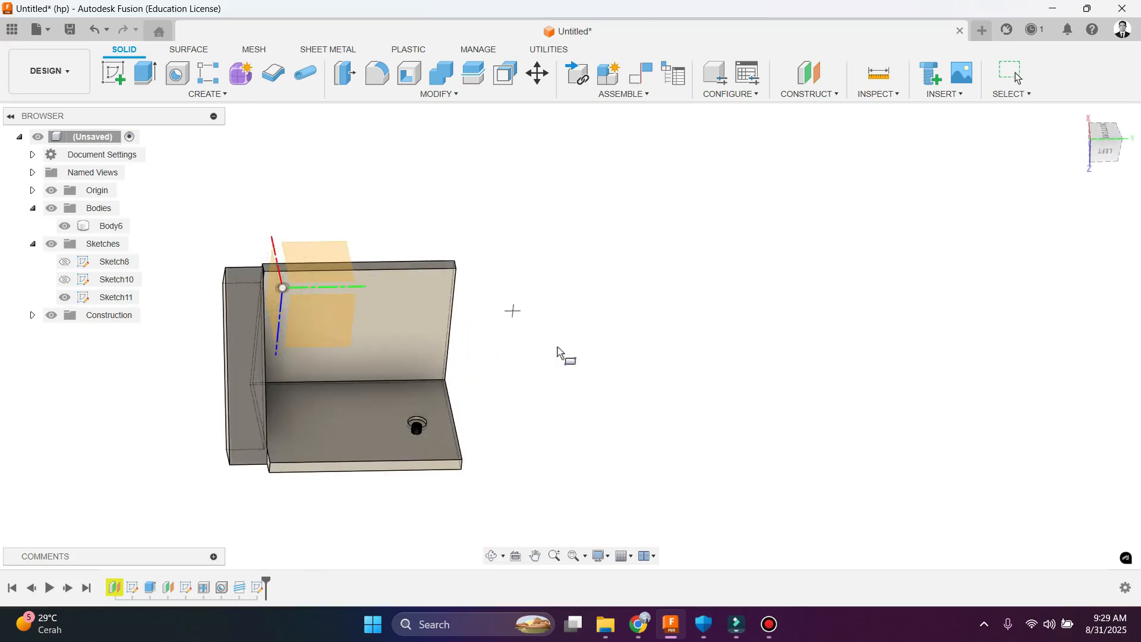
left_click(592, 367)
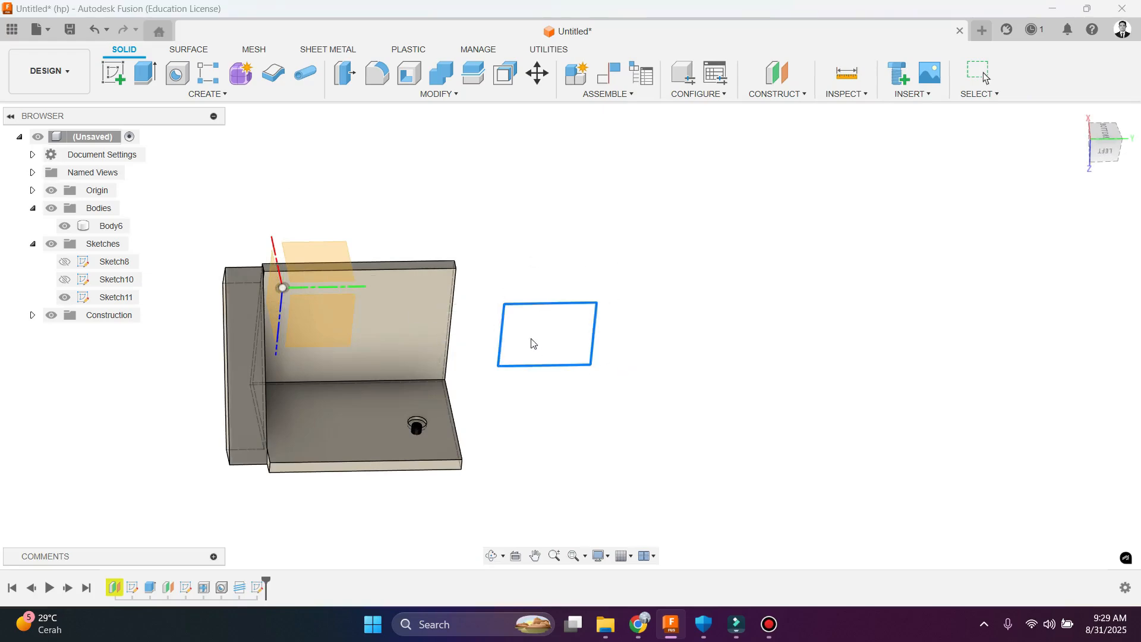
middle_click_drag(587, 389, 504, 286, "shift")
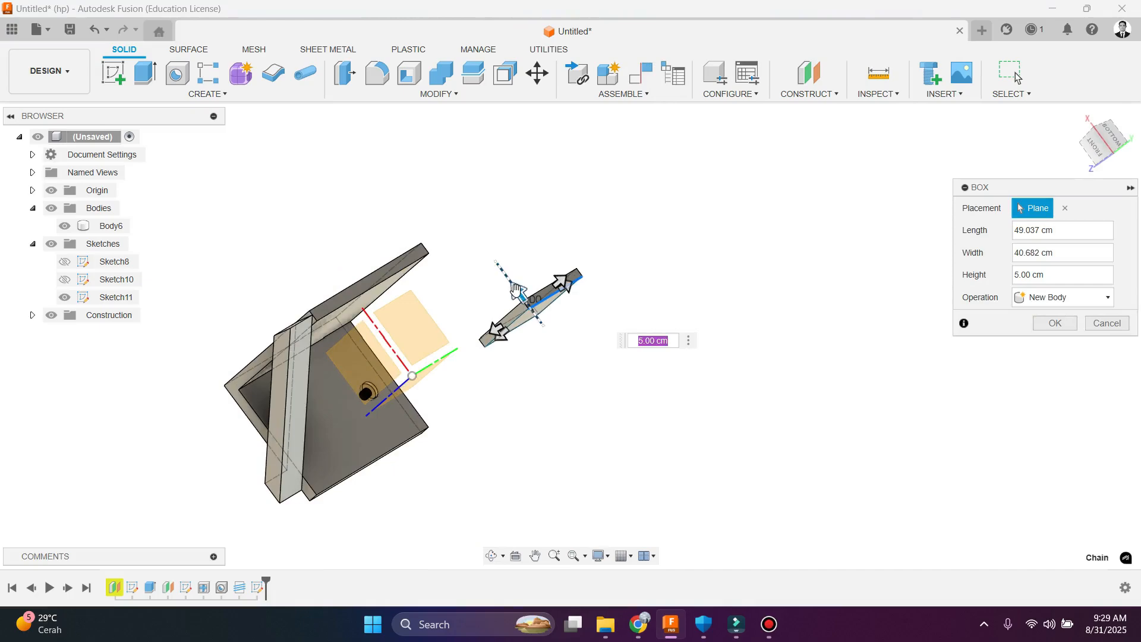
left_click_drag(515, 290, 475, 237)
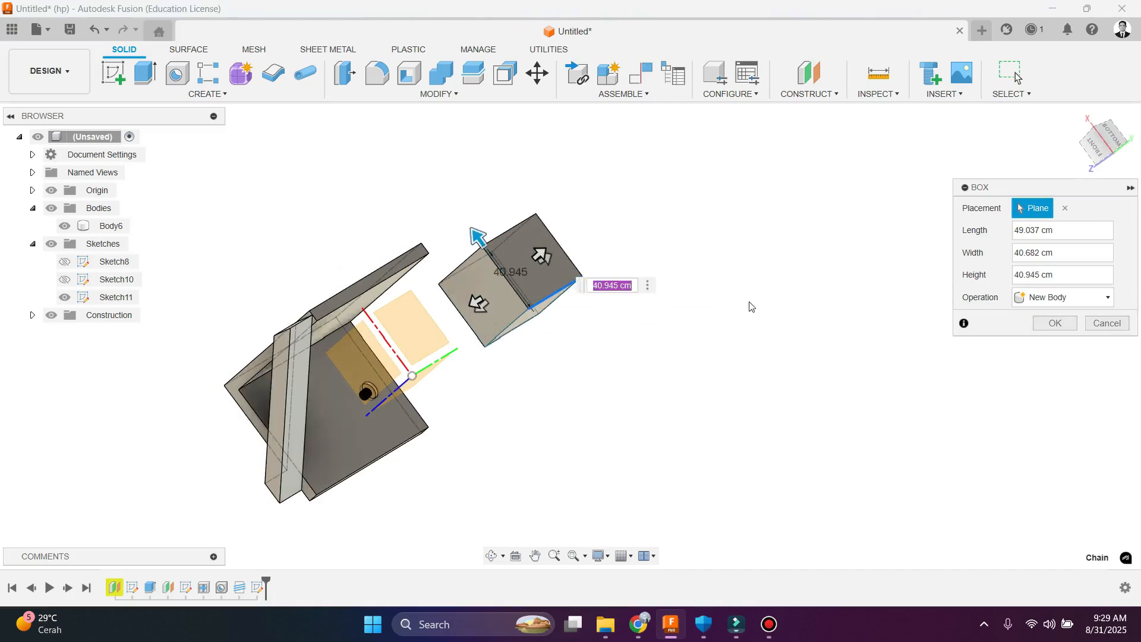
left_click(1050, 325)
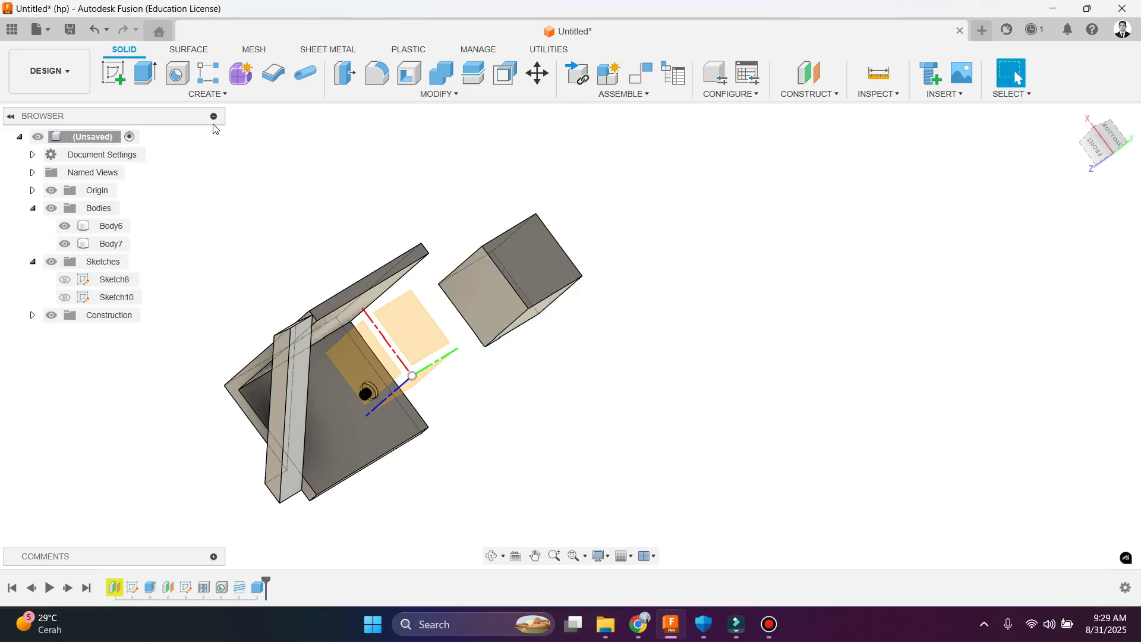
Step: Create a cylinder beyond the box as a new body, about 18.9 cm in diameter and 183.9 cm high
left_click(208, 94)
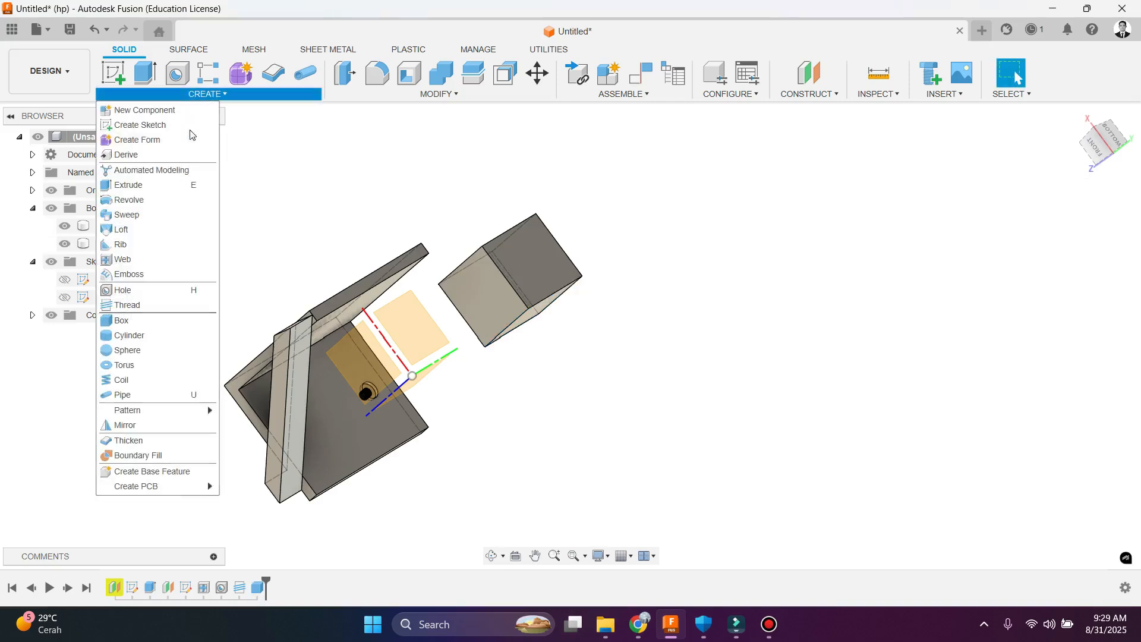
left_click(154, 335)
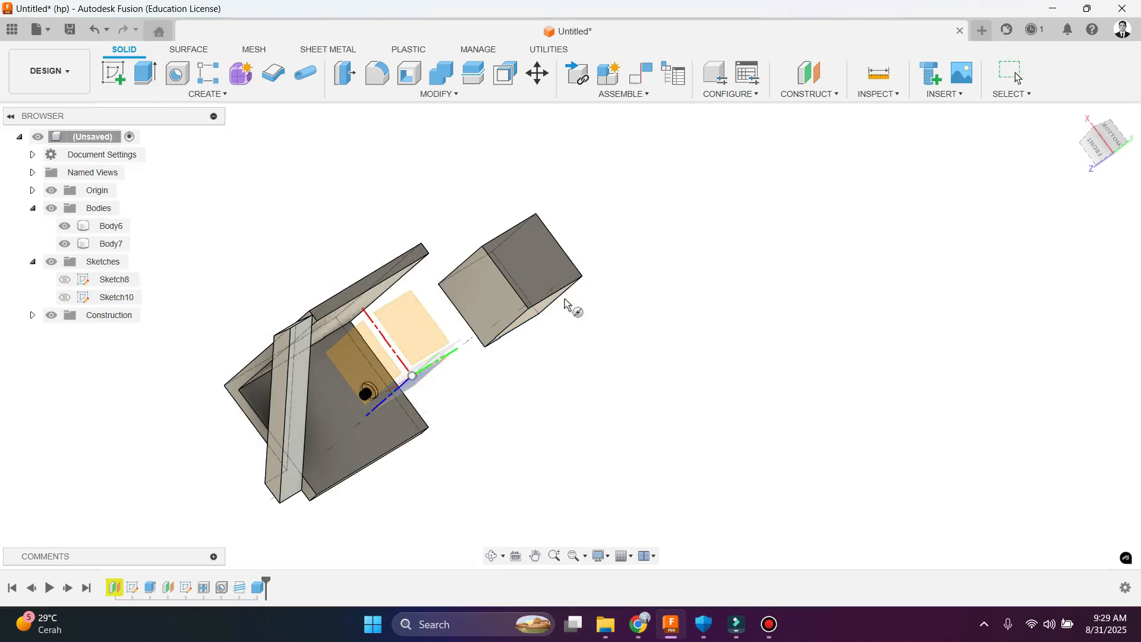
mouse_move(571, 305)
middle_mouse_down("shift")
mouse_move(522, 260)
mouse_move(552, 267)
middle_mouse_up("shift")
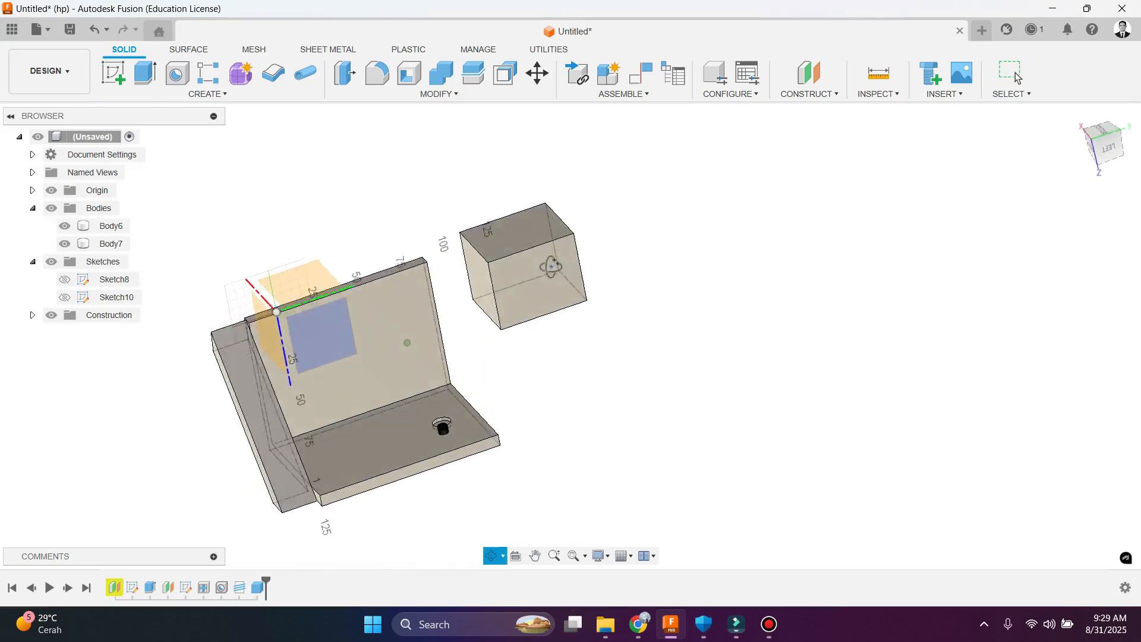
left_click(643, 200)
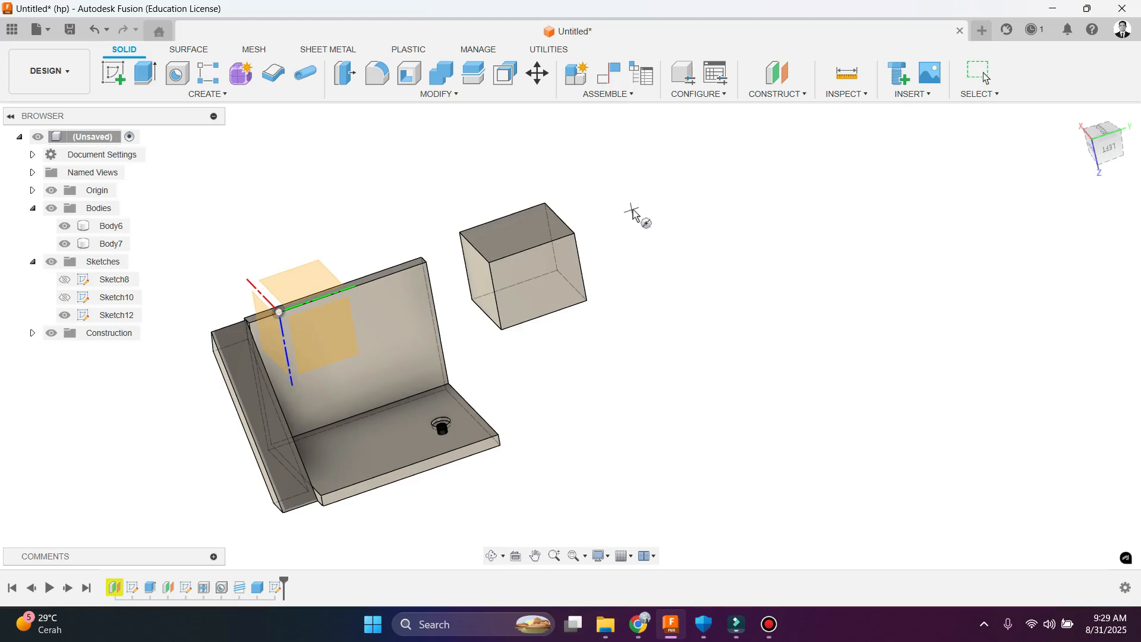
left_click(632, 211)
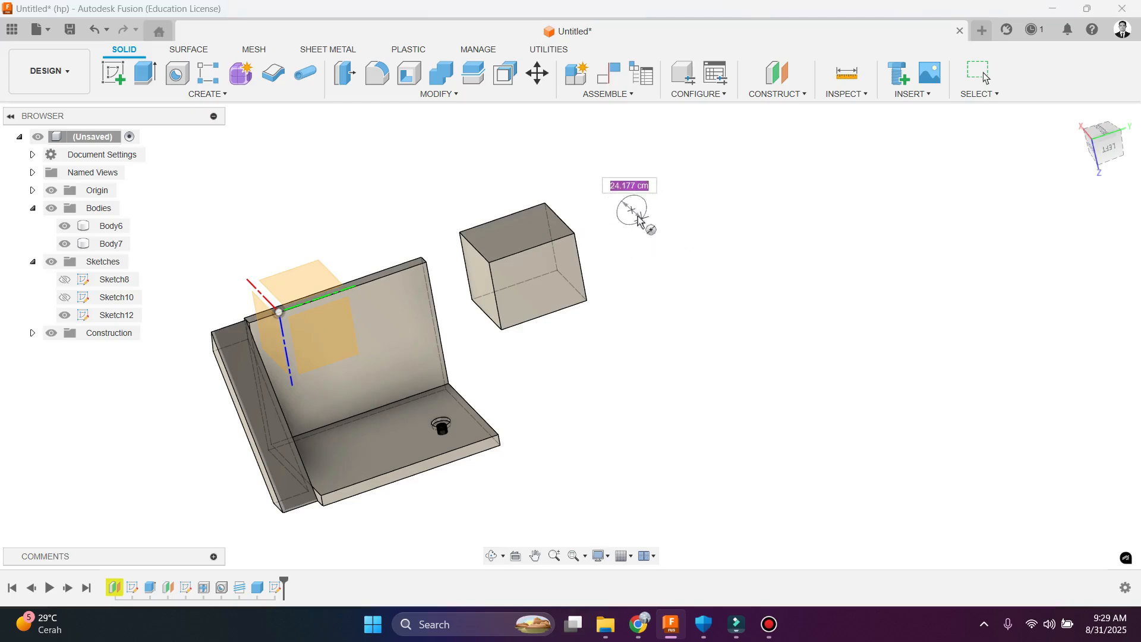
left_click(645, 225)
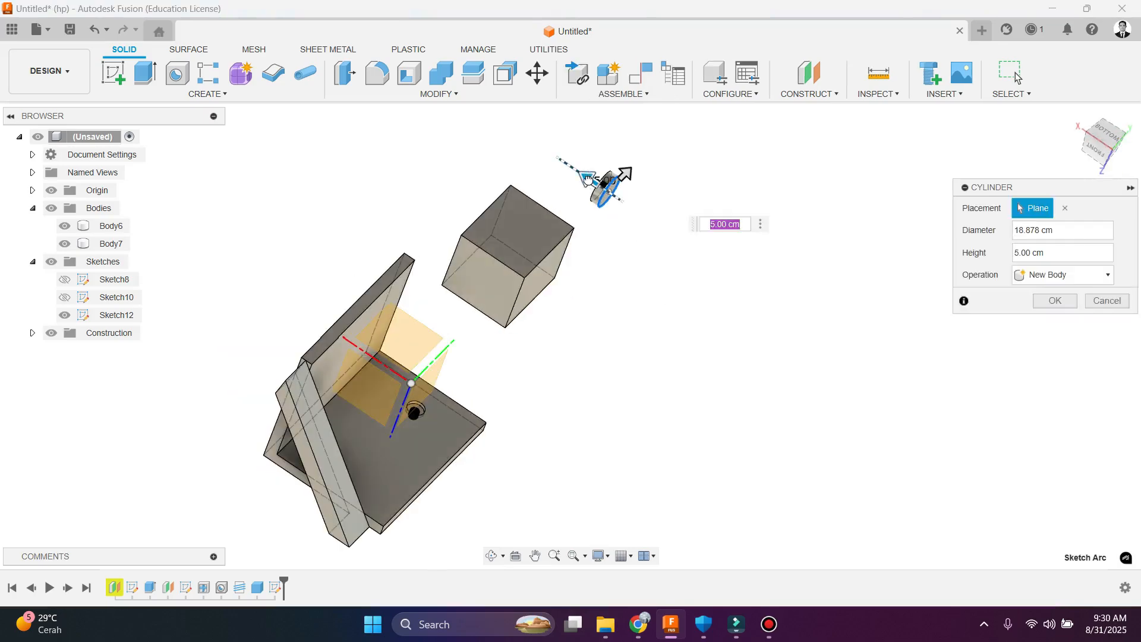
left_click_drag(587, 179, 564, 333)
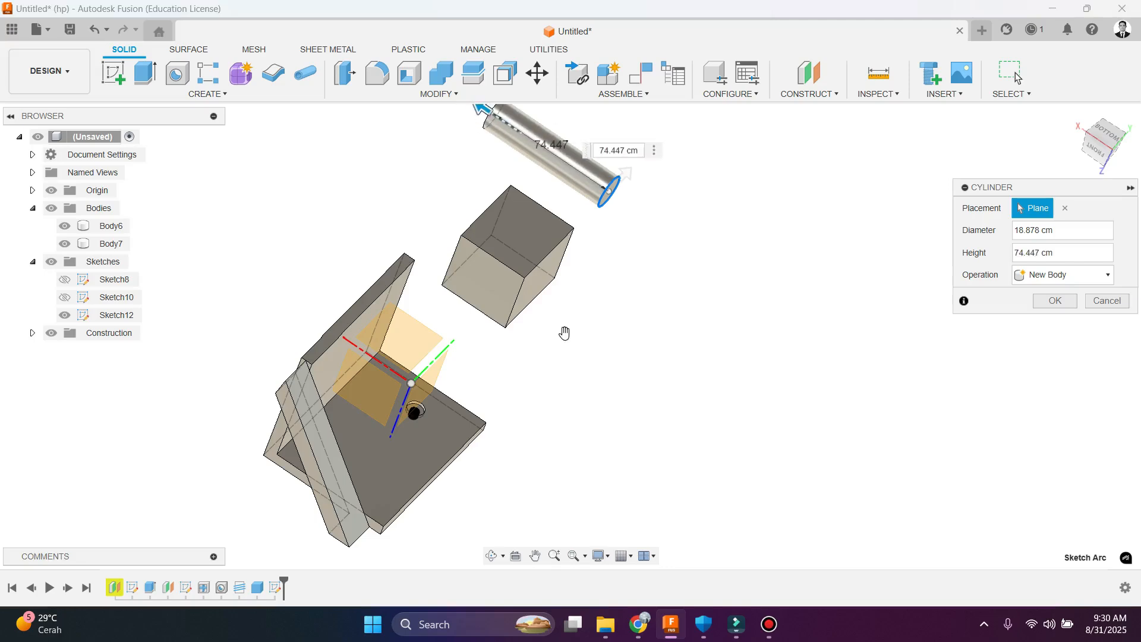
scroll(539, 357, "down", 4)
scroll(509, 264, "up", 2)
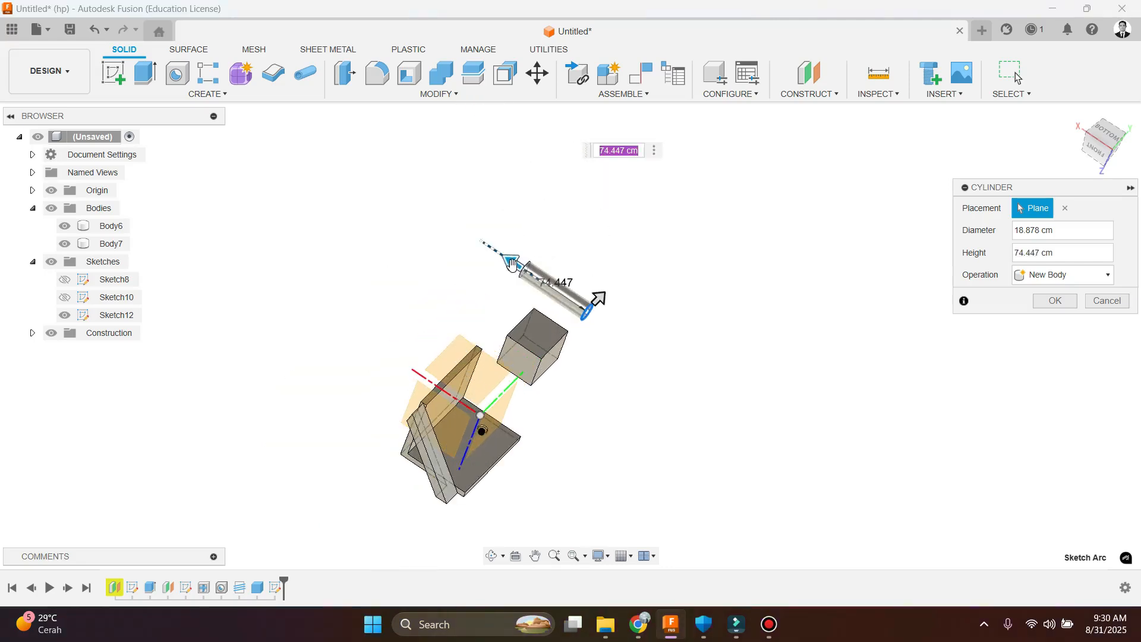
mouse_move(512, 264)
left_mouse_down()
mouse_move(428, 202)
mouse_move(504, 271)
left_mouse_up()
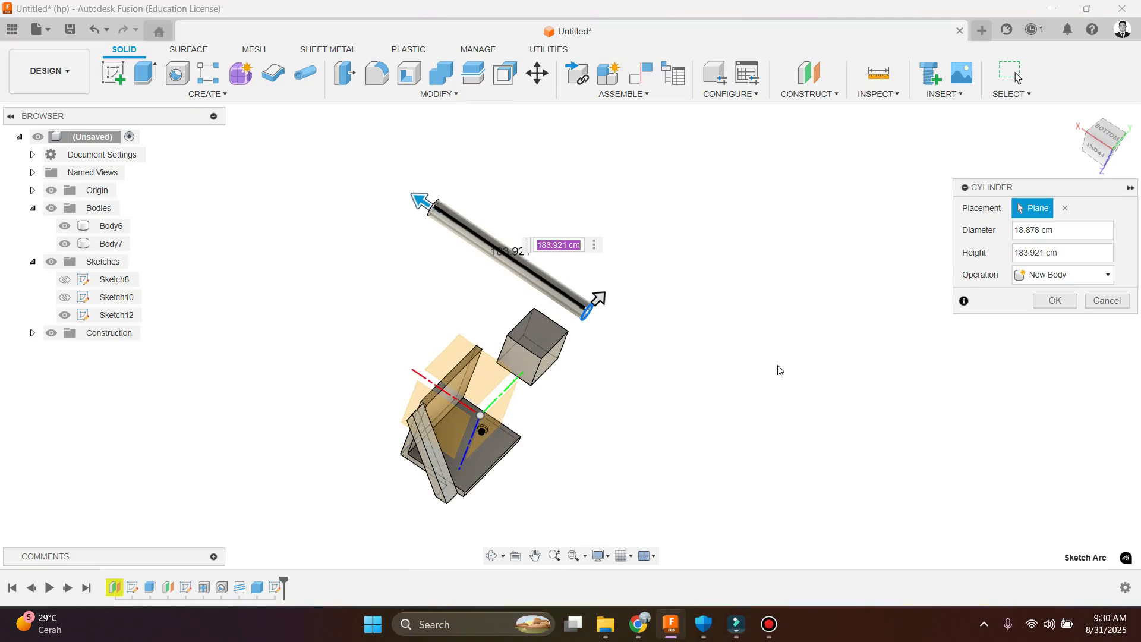
left_click(1048, 302)
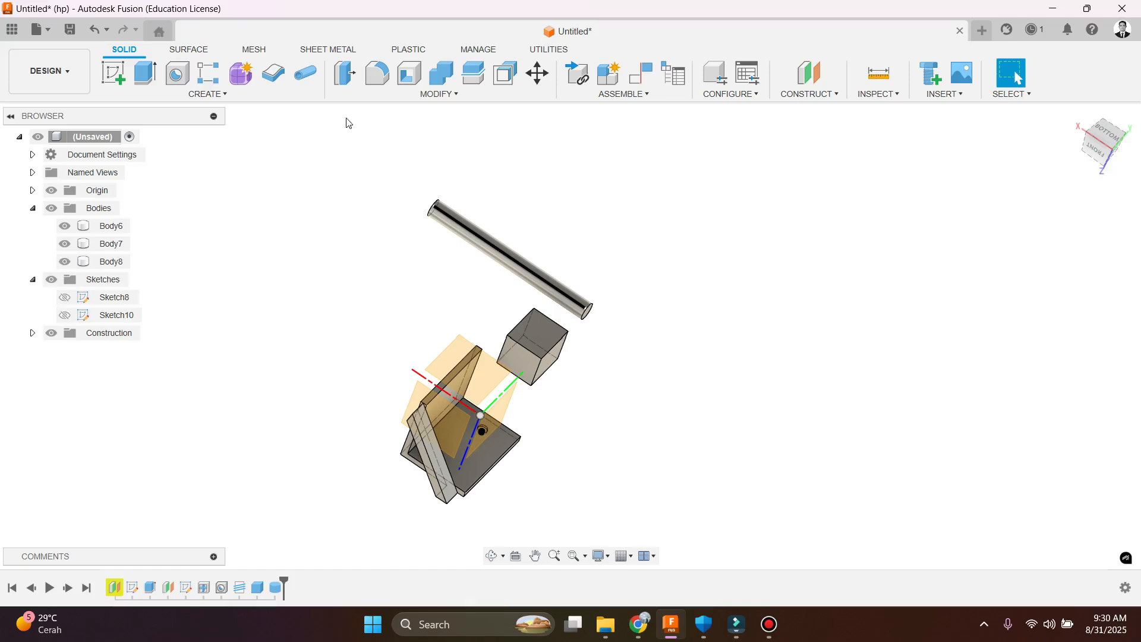
Step: Create a sphere with a 50 cm diameter beside the cylinder as a new body
left_click(221, 97)
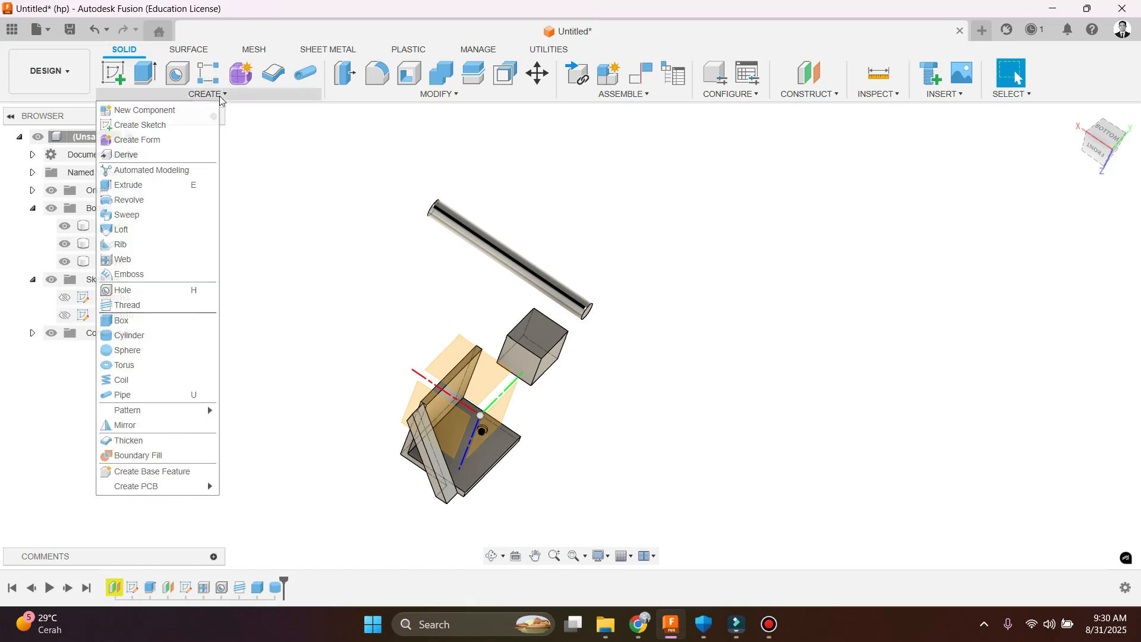
left_click(170, 345)
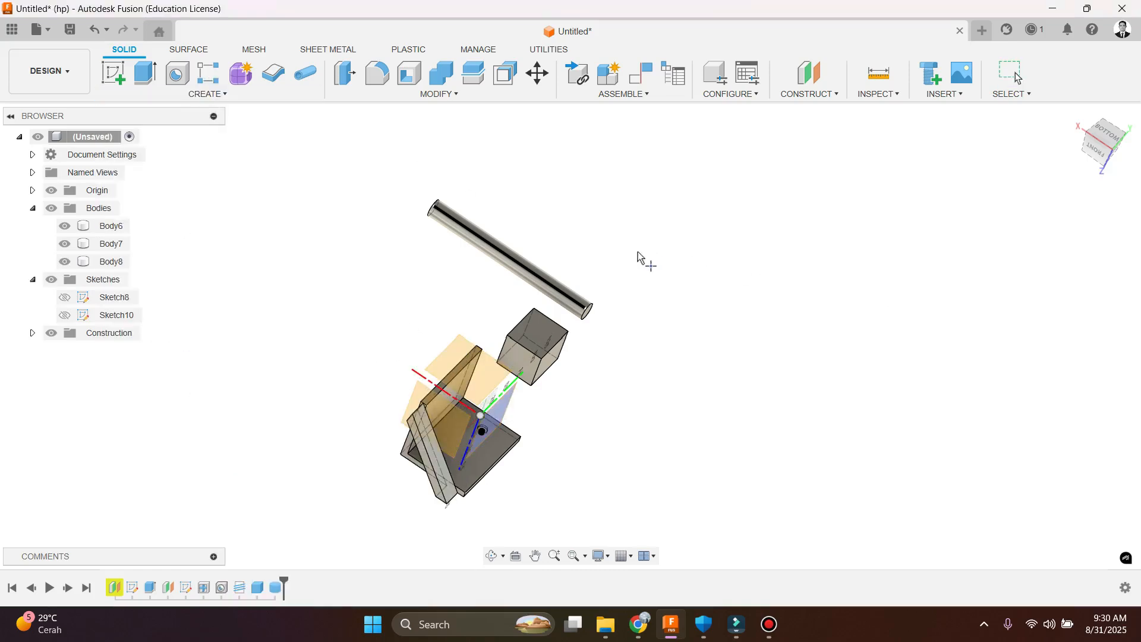
scroll(640, 252, "up", 3)
scroll(565, 324, "down", 2)
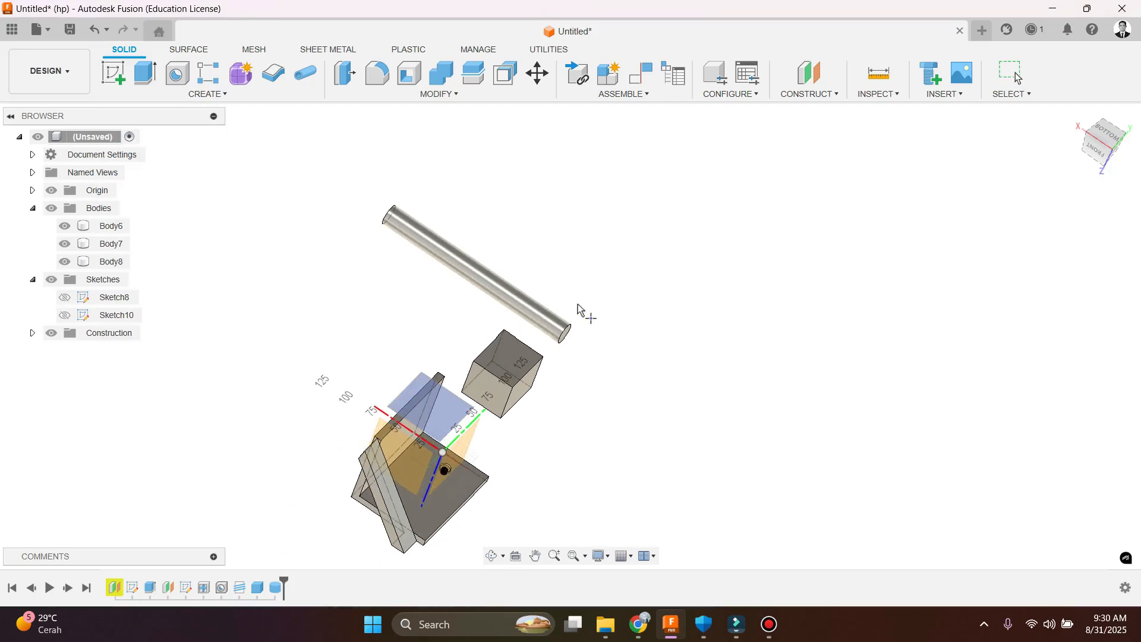
left_click(625, 285)
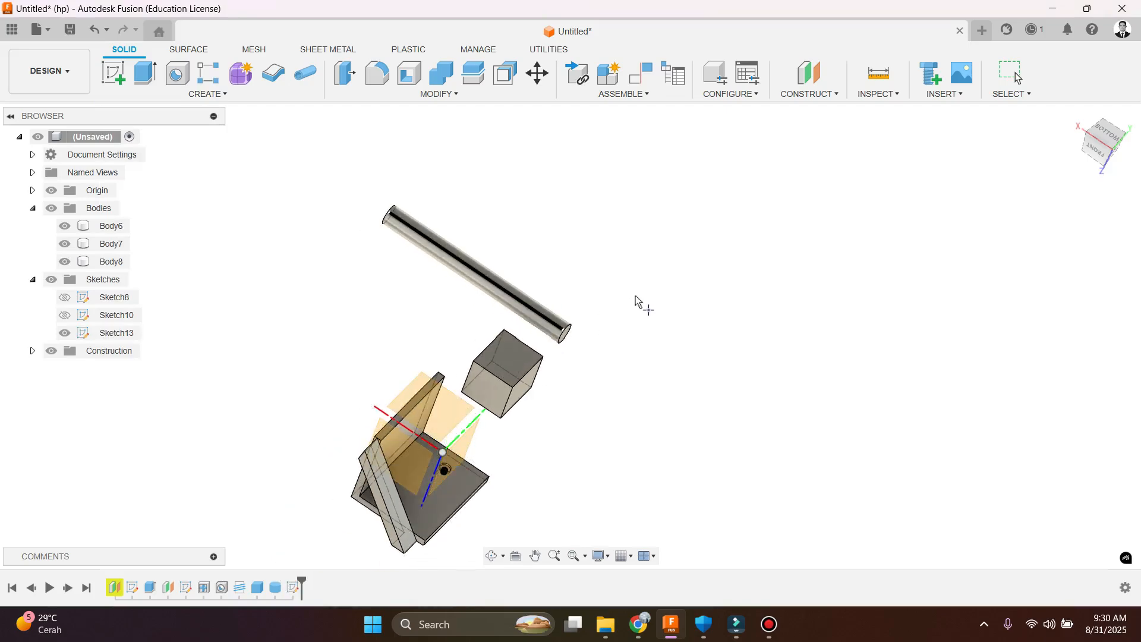
left_click(618, 266)
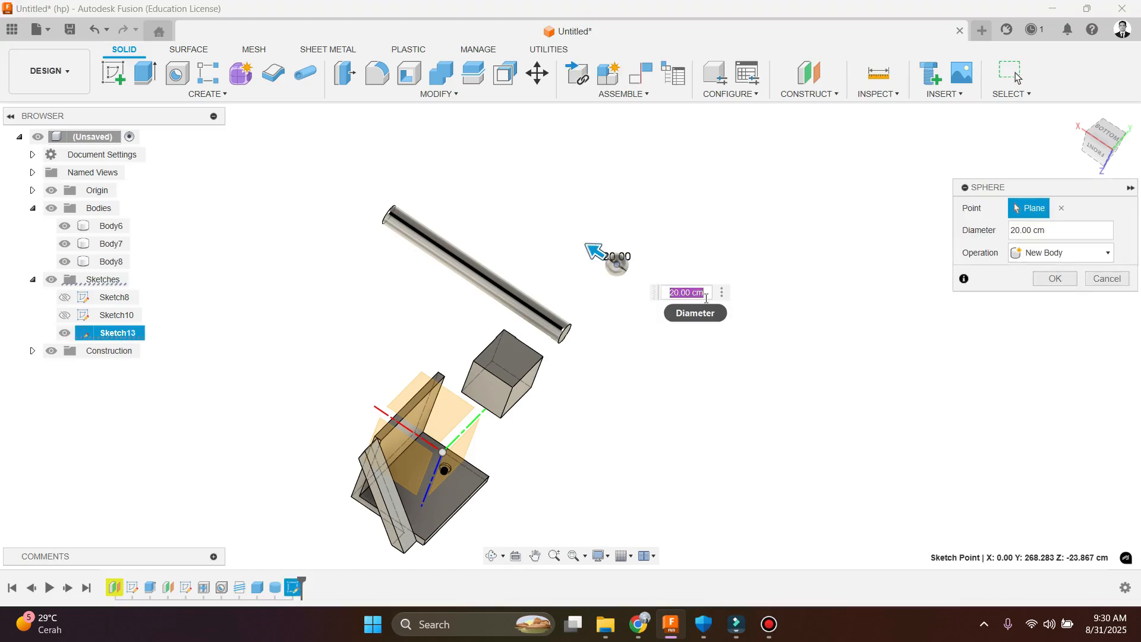
type("50")
key("Return")
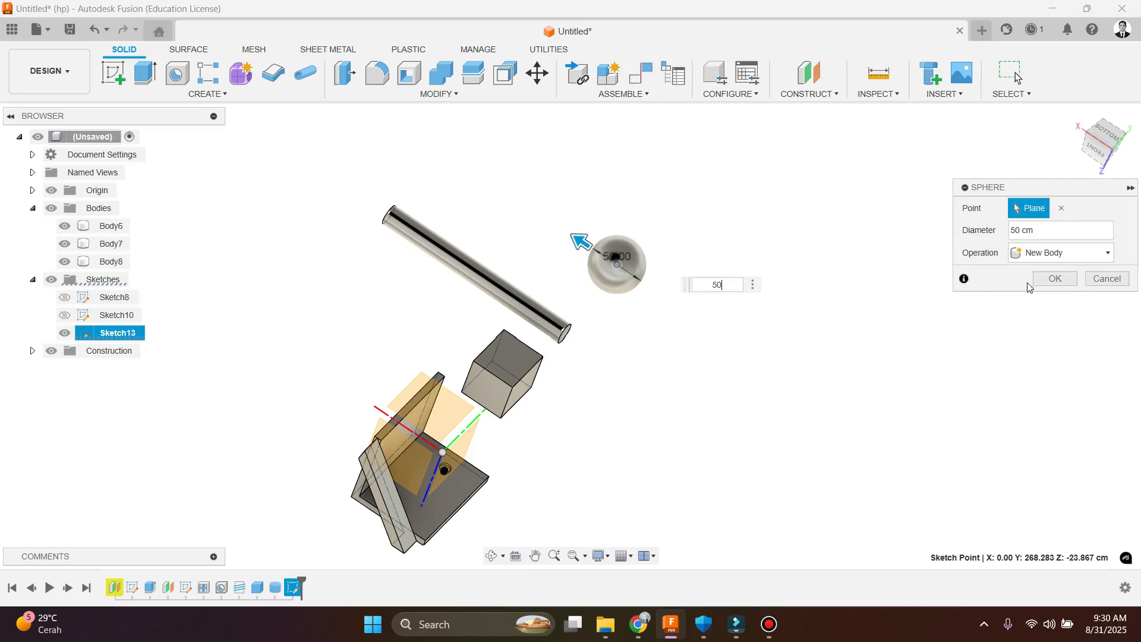
left_click(1056, 287)
Step: Create a torus beside the sphere as a new body, with a ring circle about 114.8 cm in diameter and a 30 cm section
middle_click_drag(640, 327, 215, 130, "shift")
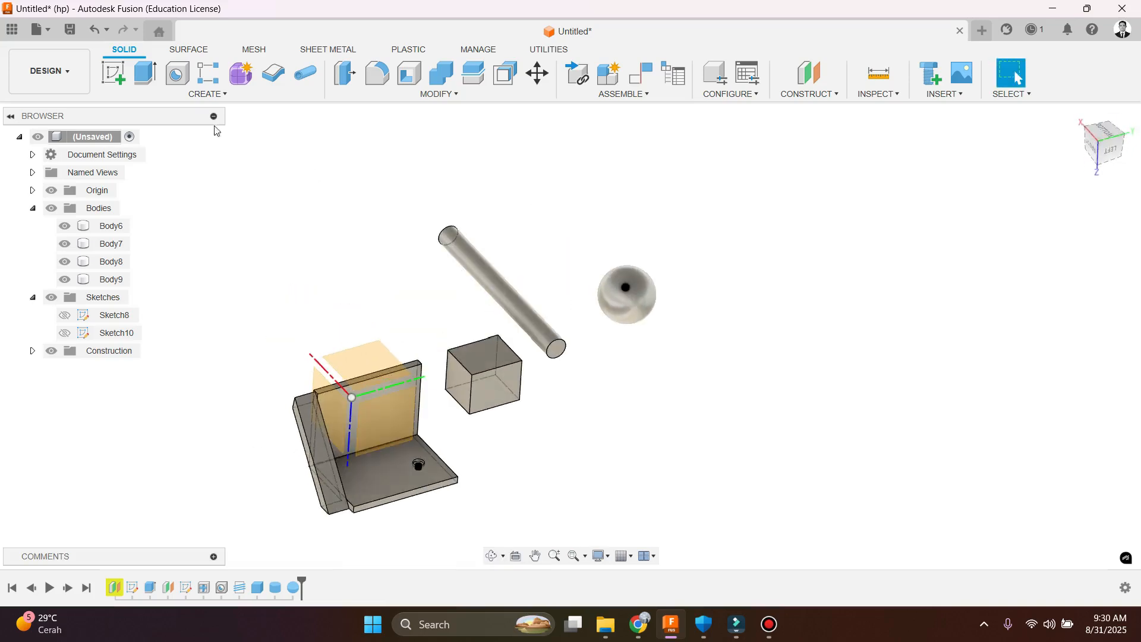
left_click(206, 94)
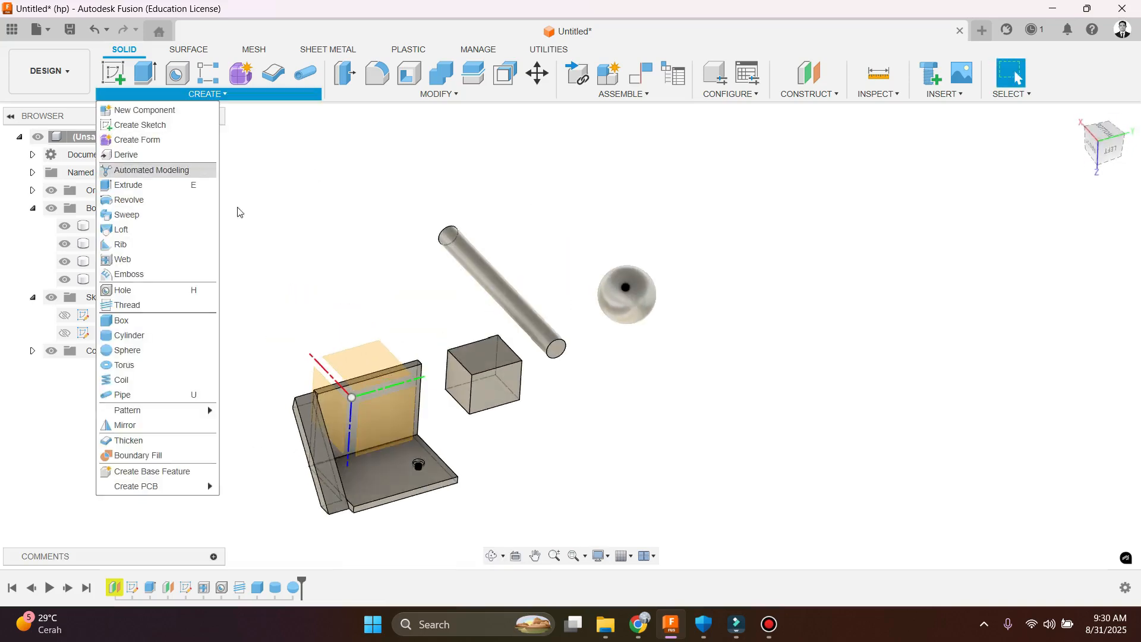
left_click(128, 367)
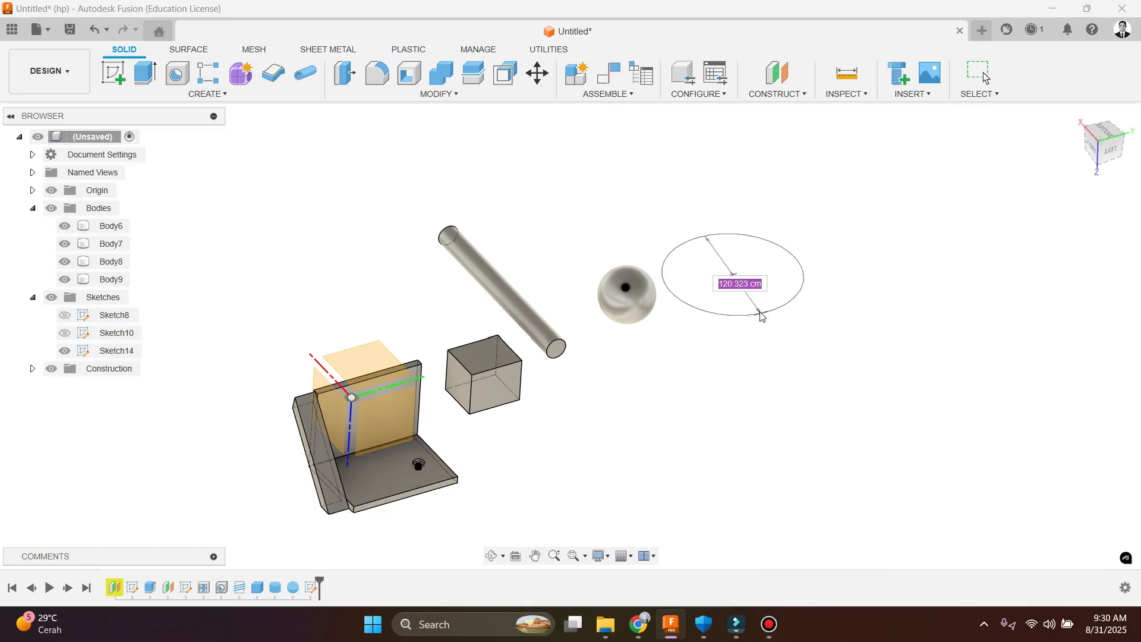
left_click(758, 313)
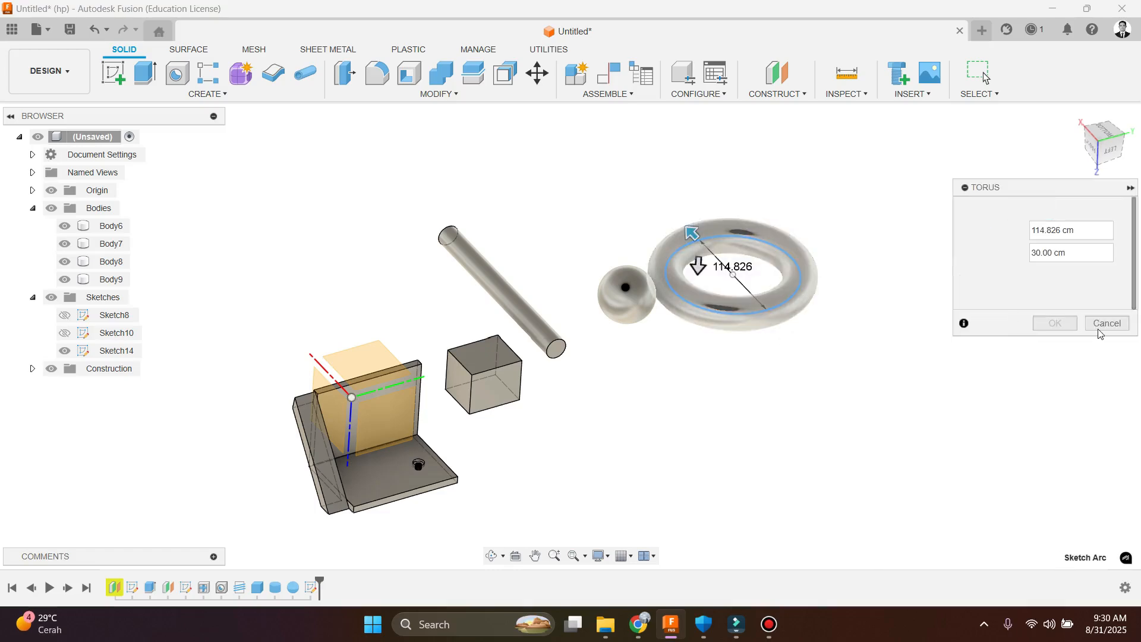
left_click(1067, 325)
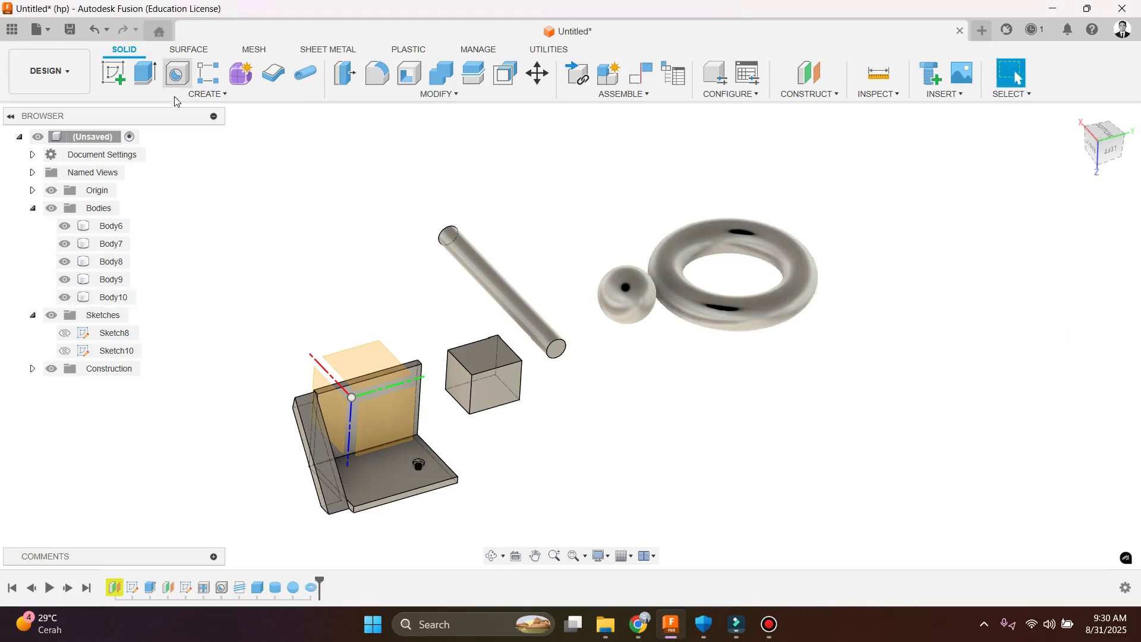
left_click(207, 94)
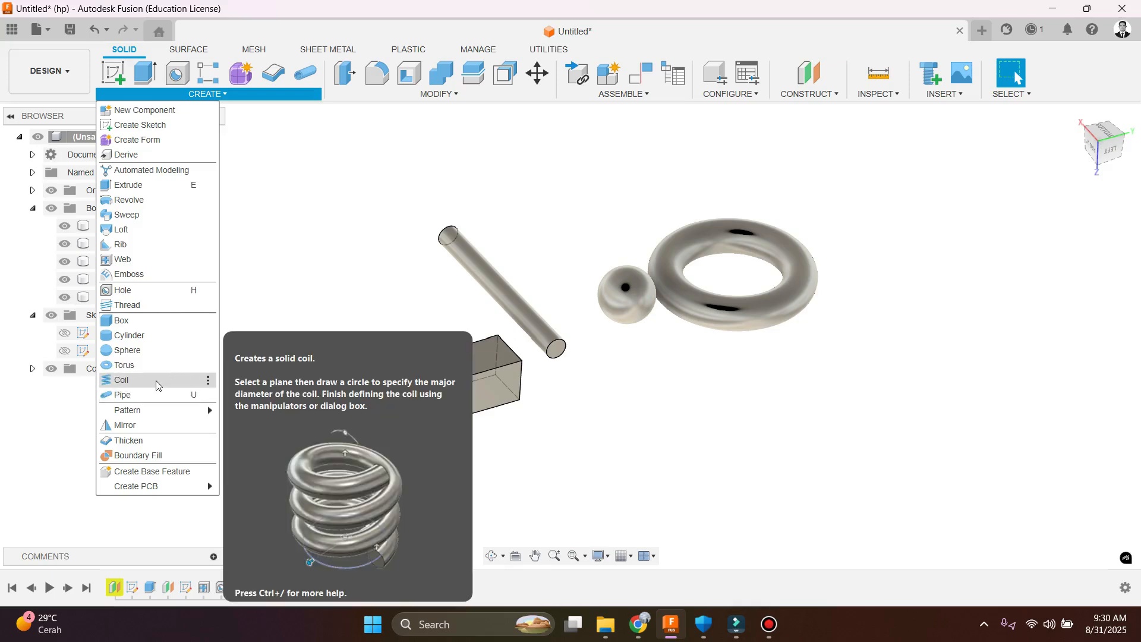
left_click(157, 385)
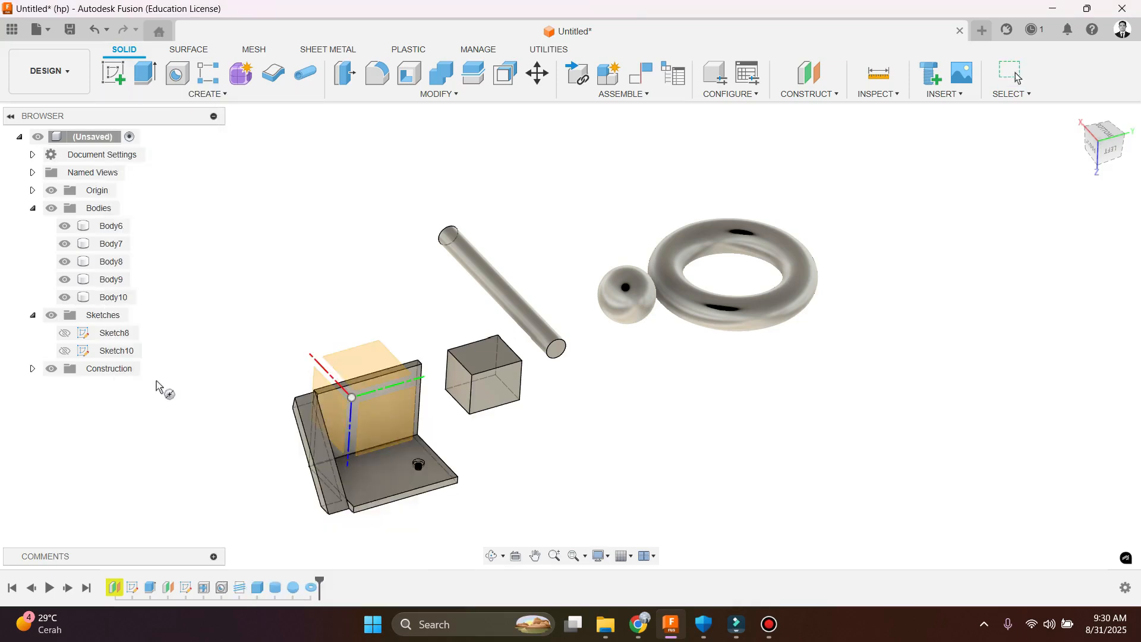
left_click(355, 360)
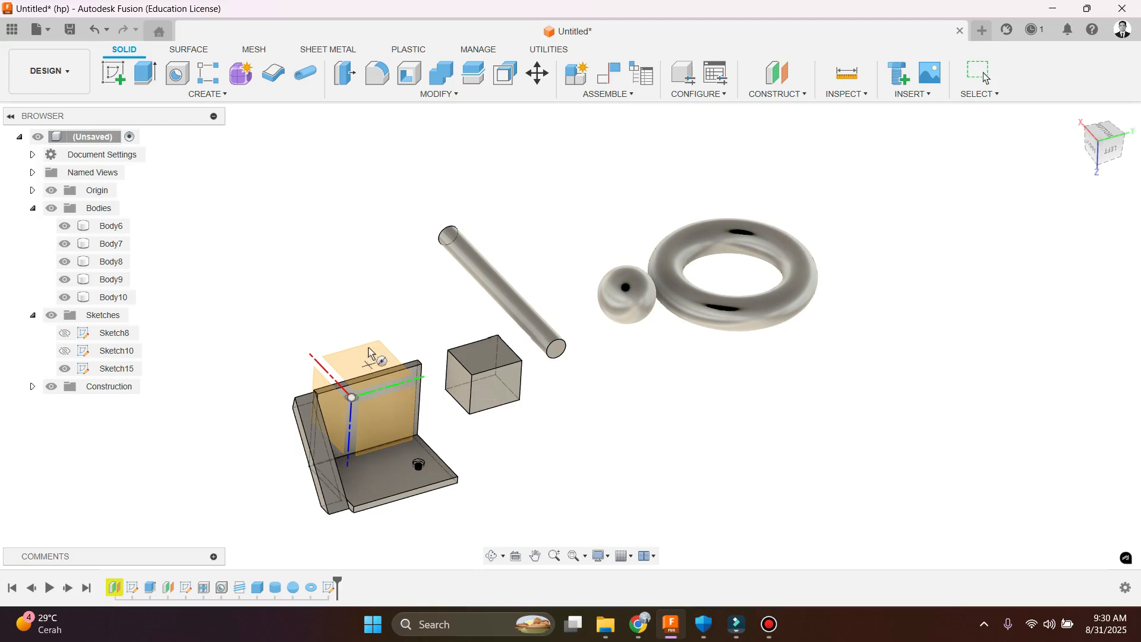
left_click(369, 353)
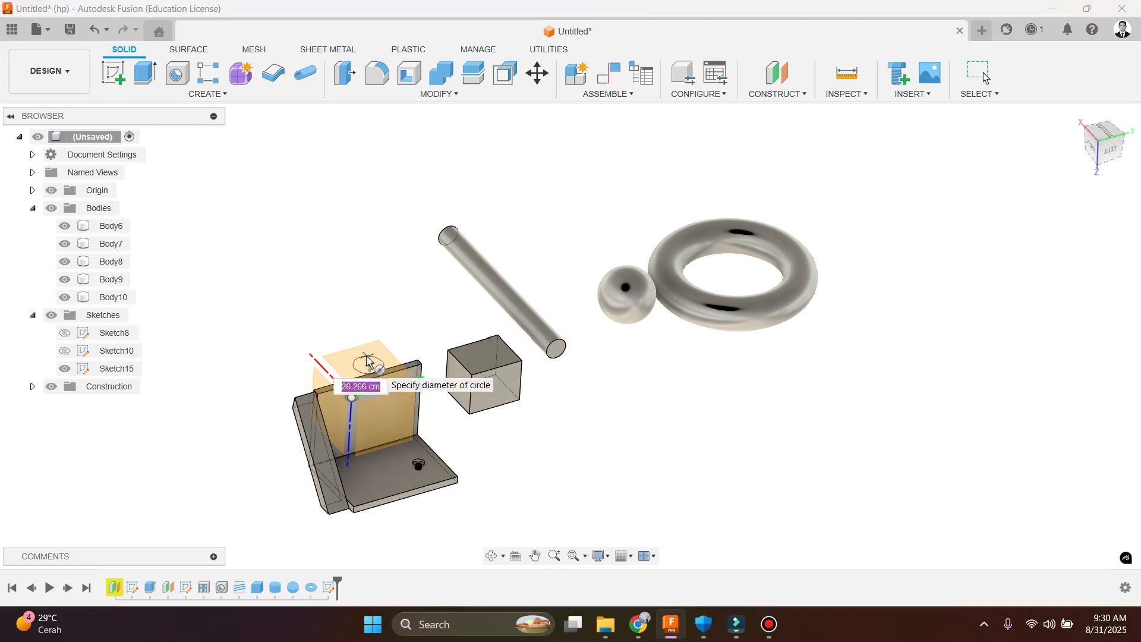
left_click(367, 361)
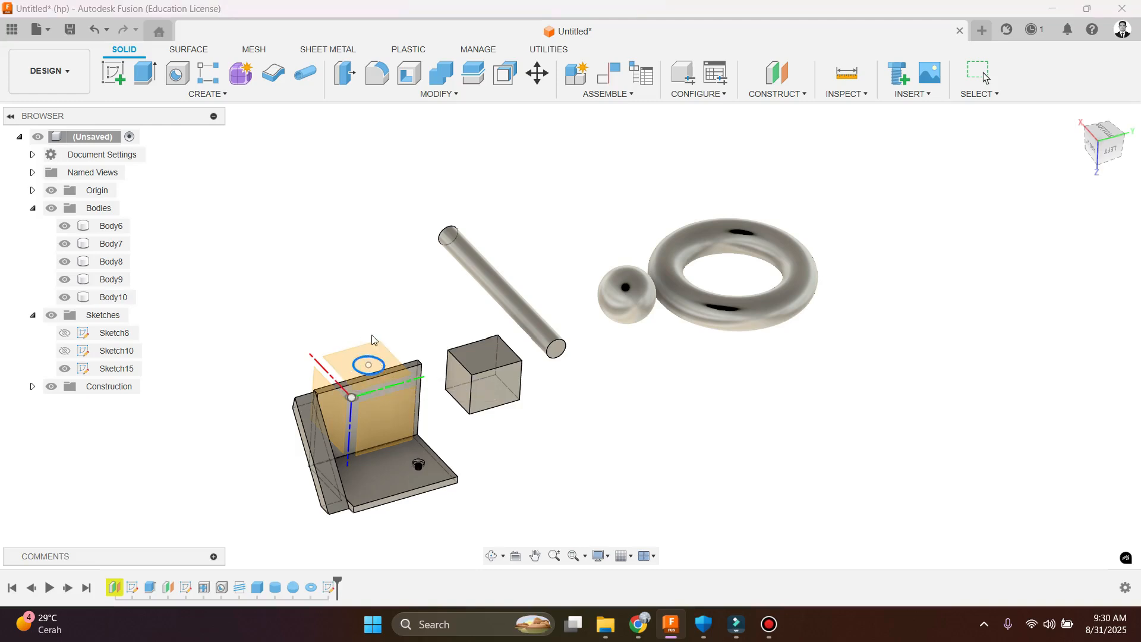
scroll(369, 404, "up", 3)
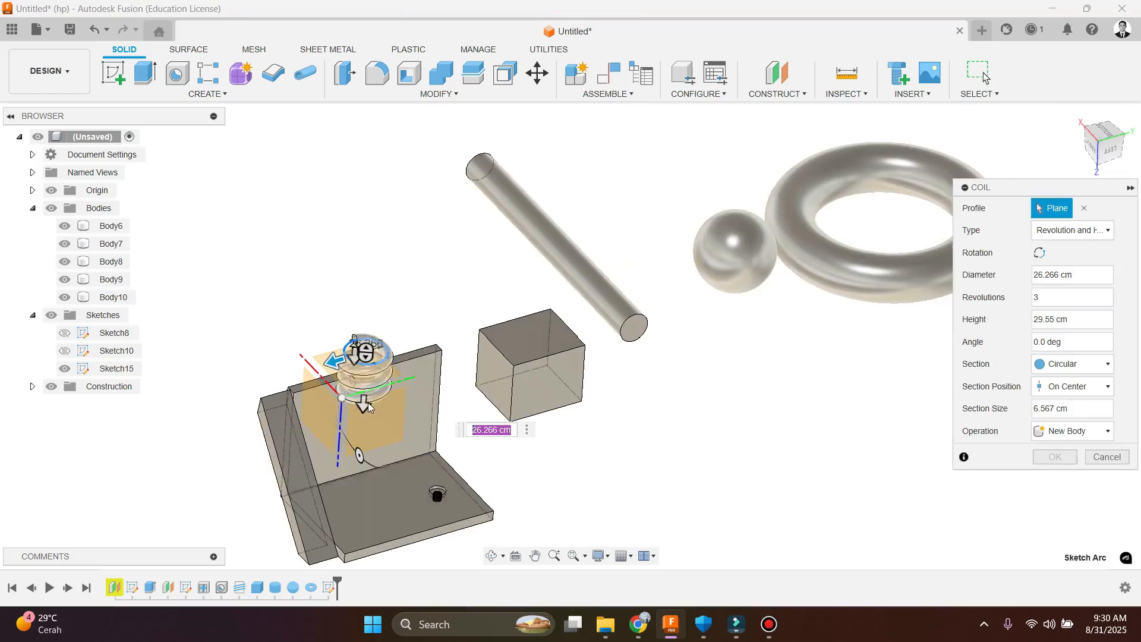
left_click_drag(361, 402, 365, 249)
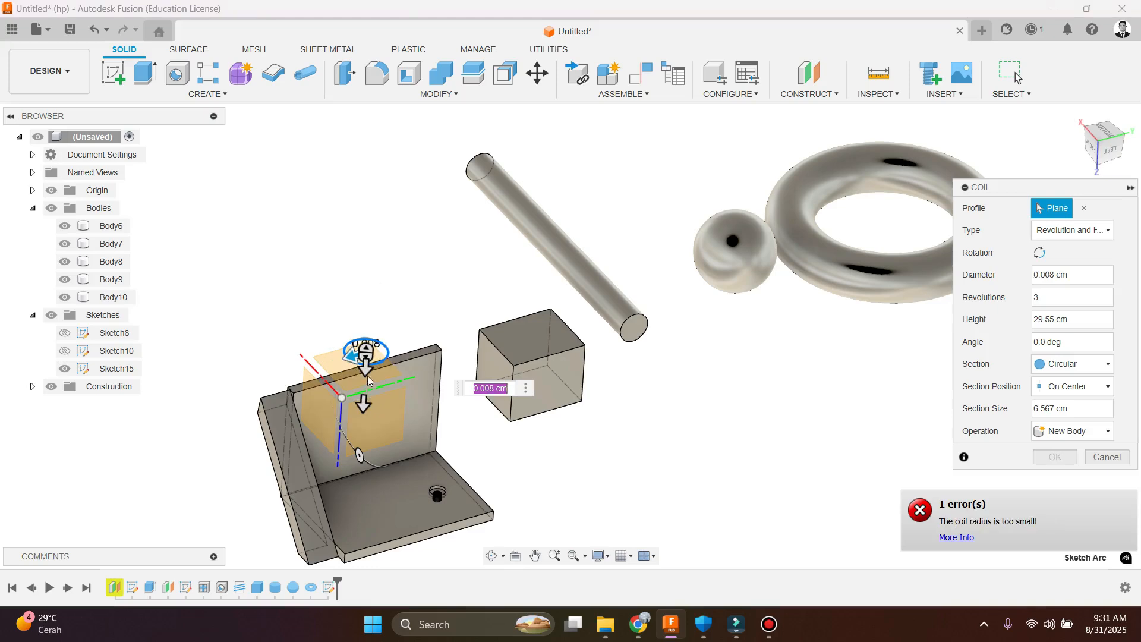
left_click_drag(366, 368, 379, 260)
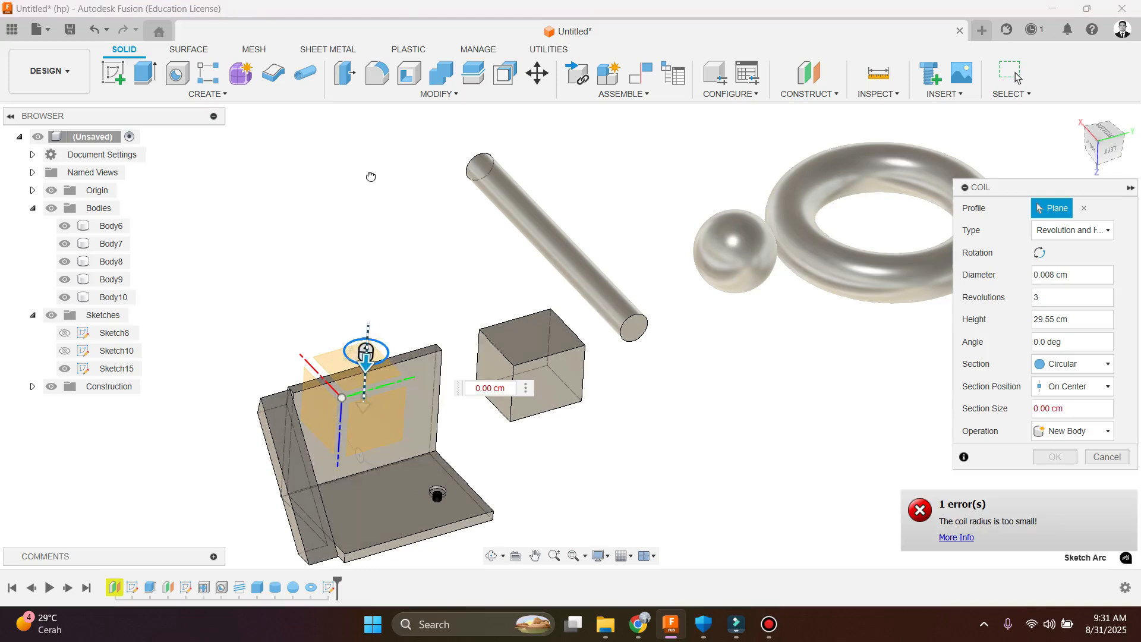
left_click_drag(371, 177, 476, 288)
type("-")
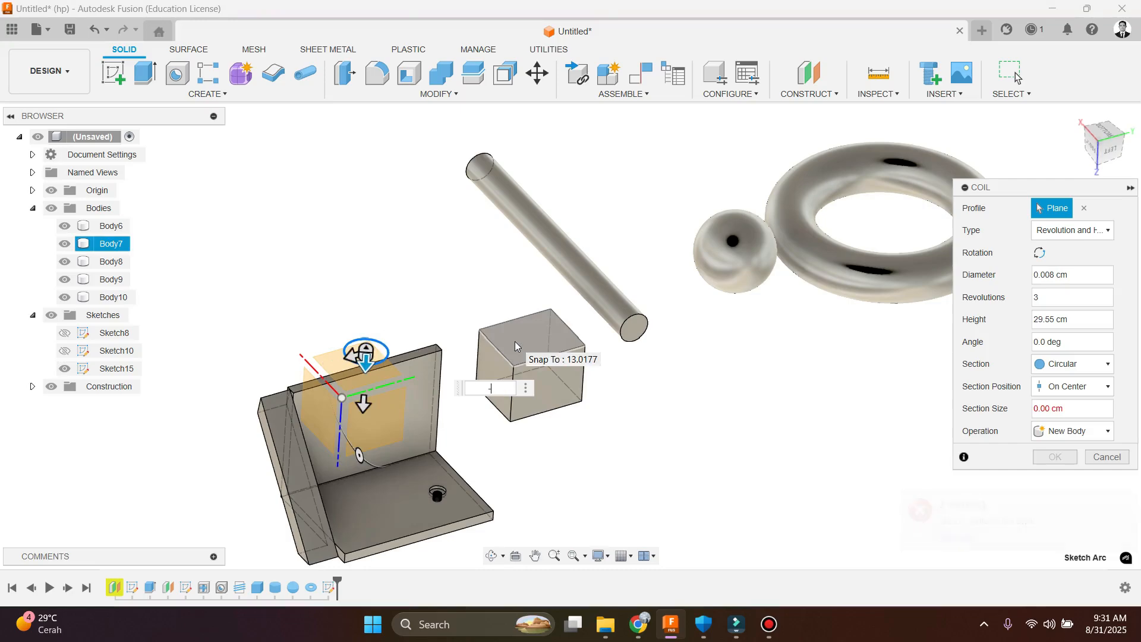
type("50")
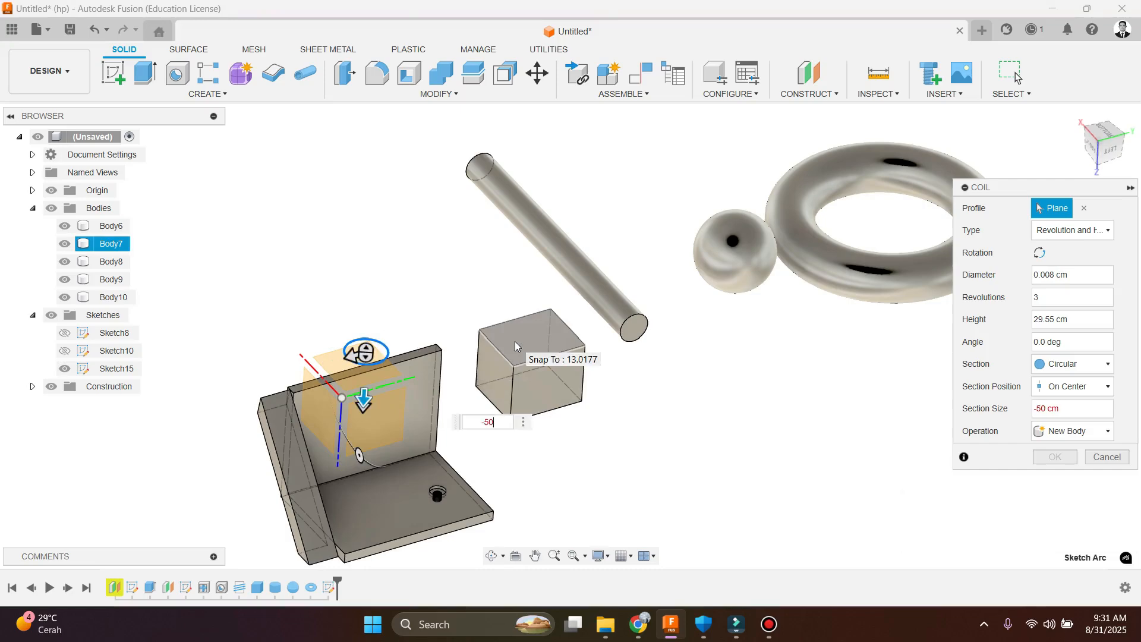
middle_click_drag(377, 262, 431, 344, "shift")
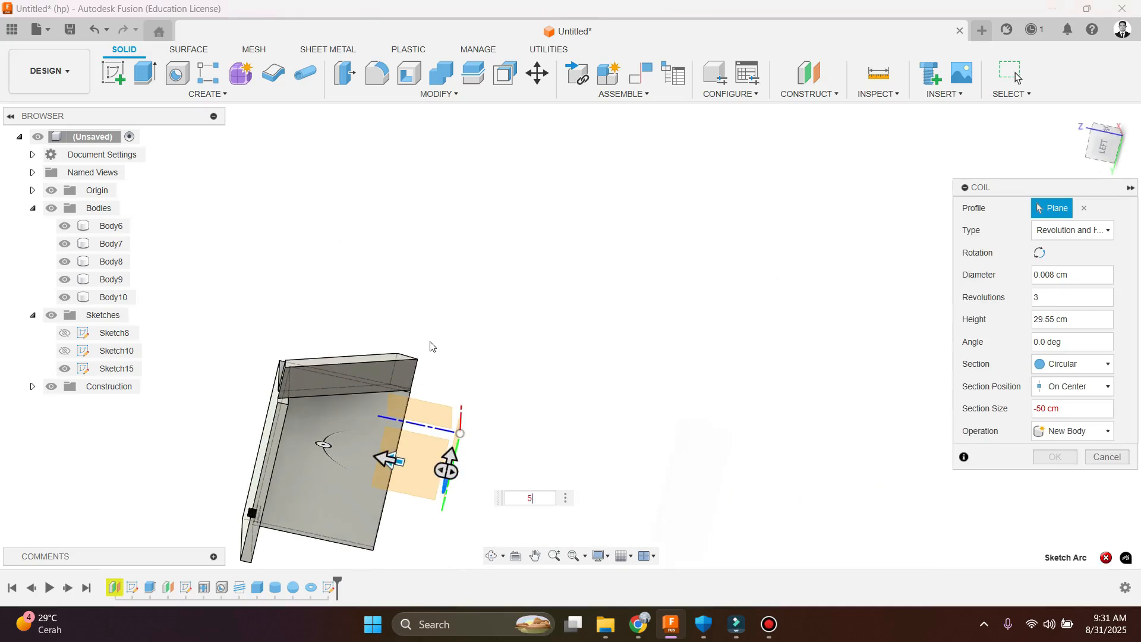
key("Return")
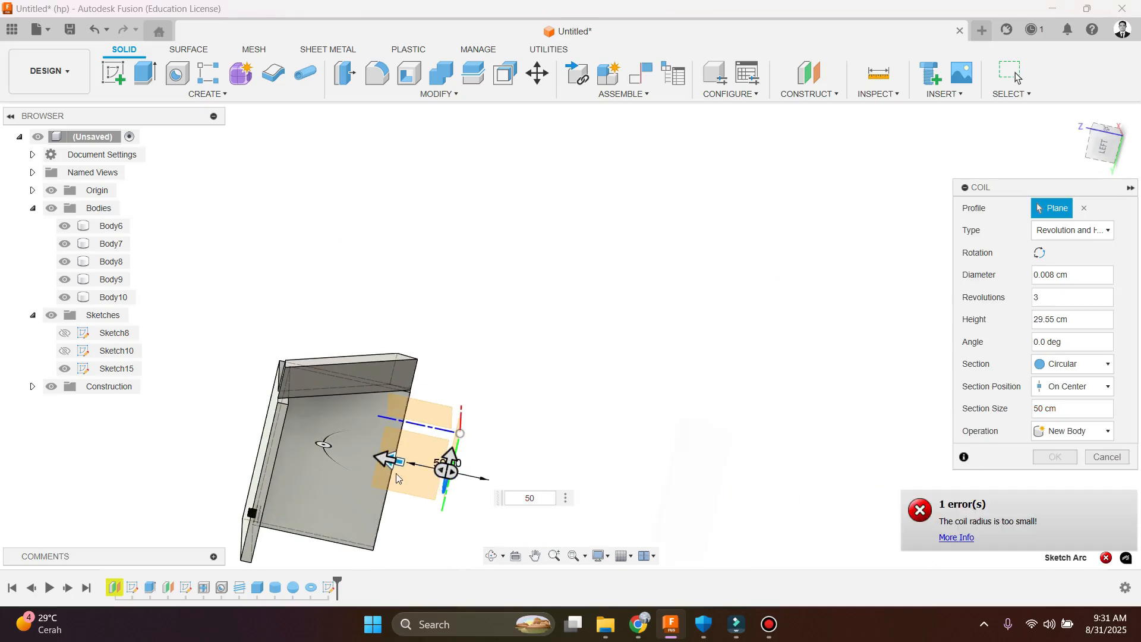
scroll(398, 478, "up", 5)
middle_click_drag(428, 448, 474, 462, "shift")
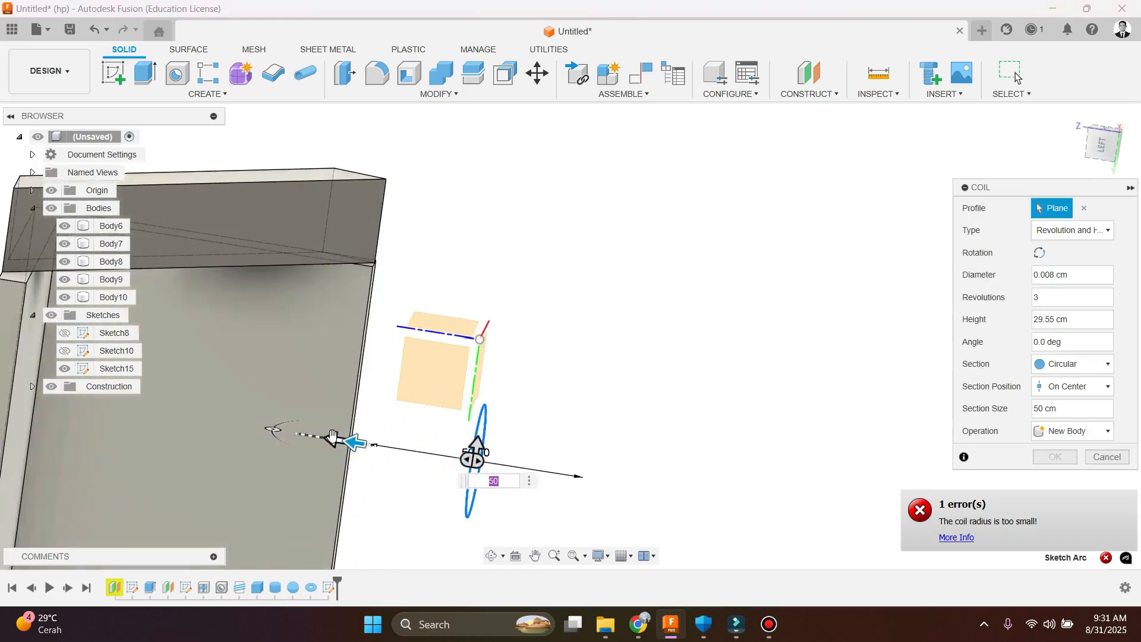
left_click_drag(333, 437, 791, 492)
scroll(414, 413, "down", 3)
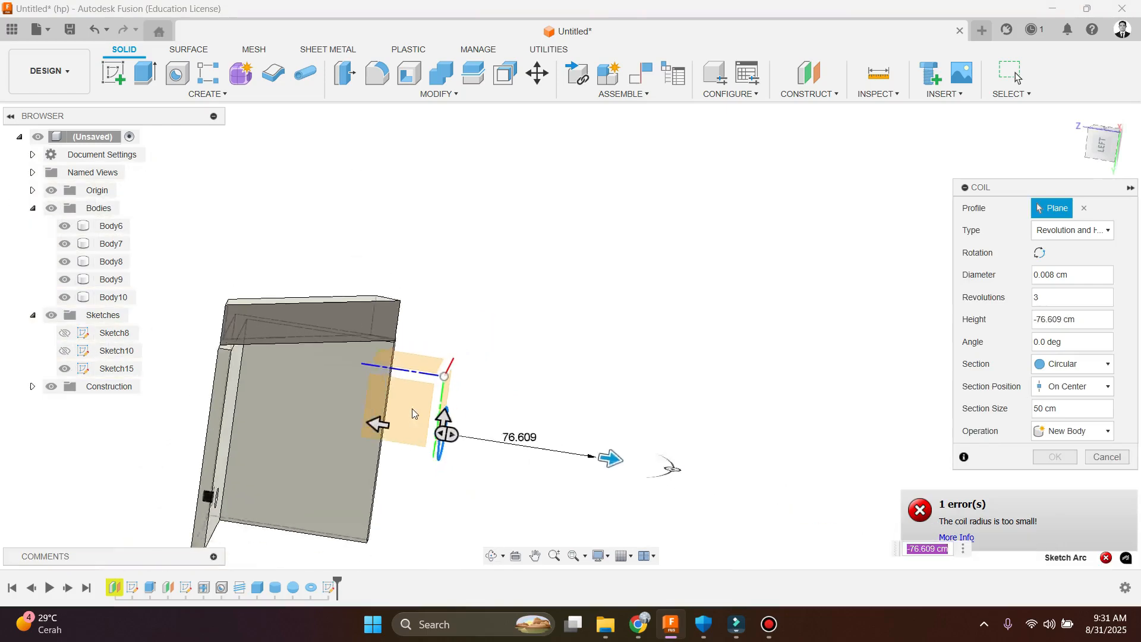
scroll(413, 413, "down", 2)
left_click(1107, 456)
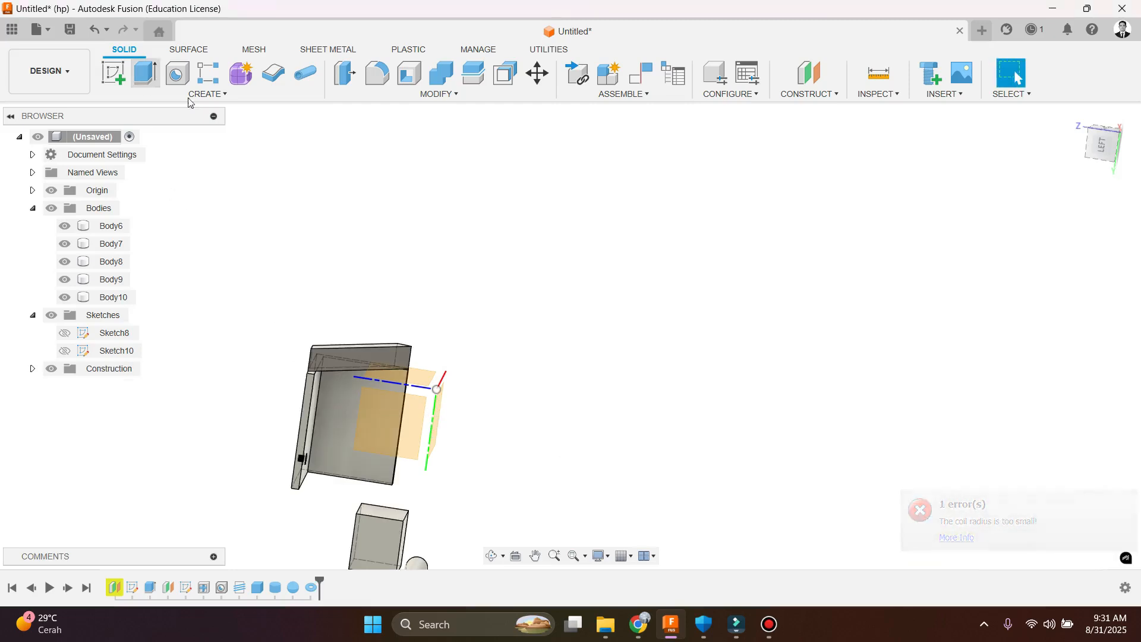
left_click(207, 94)
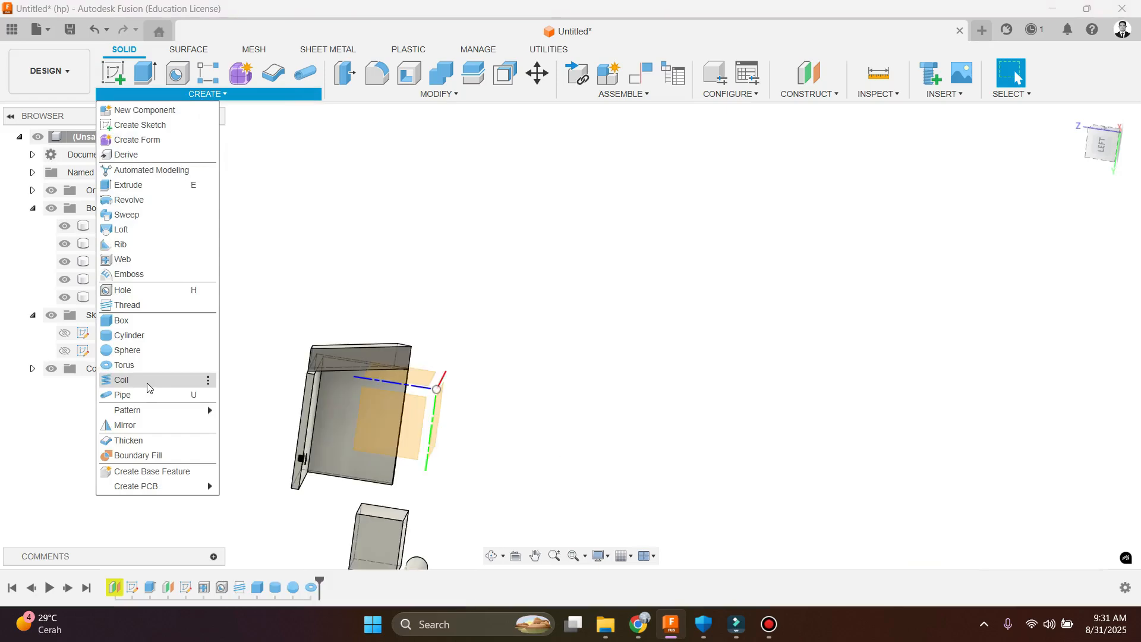
left_click(146, 382)
middle_click_drag(565, 455, 543, 389, "shift")
left_click(494, 374)
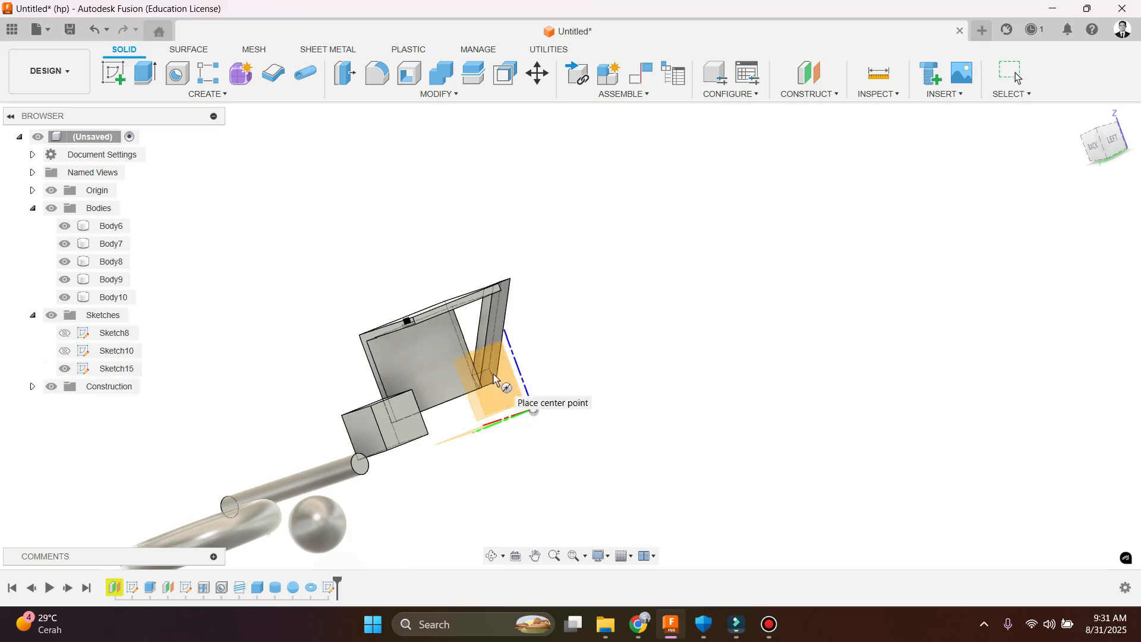
left_click(495, 383)
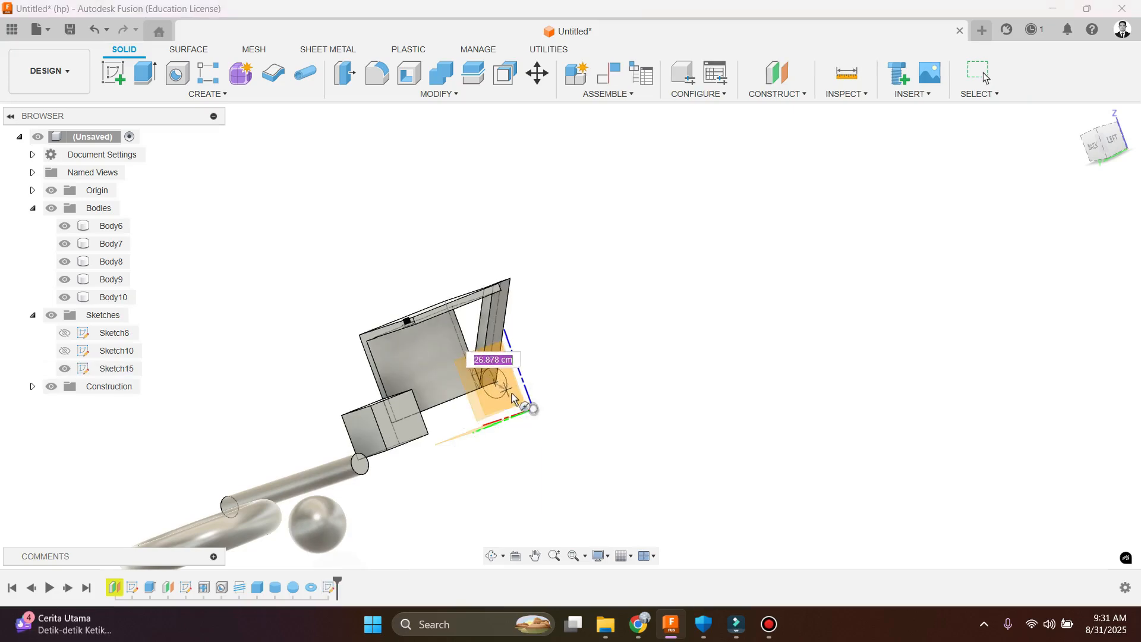
left_click(492, 414)
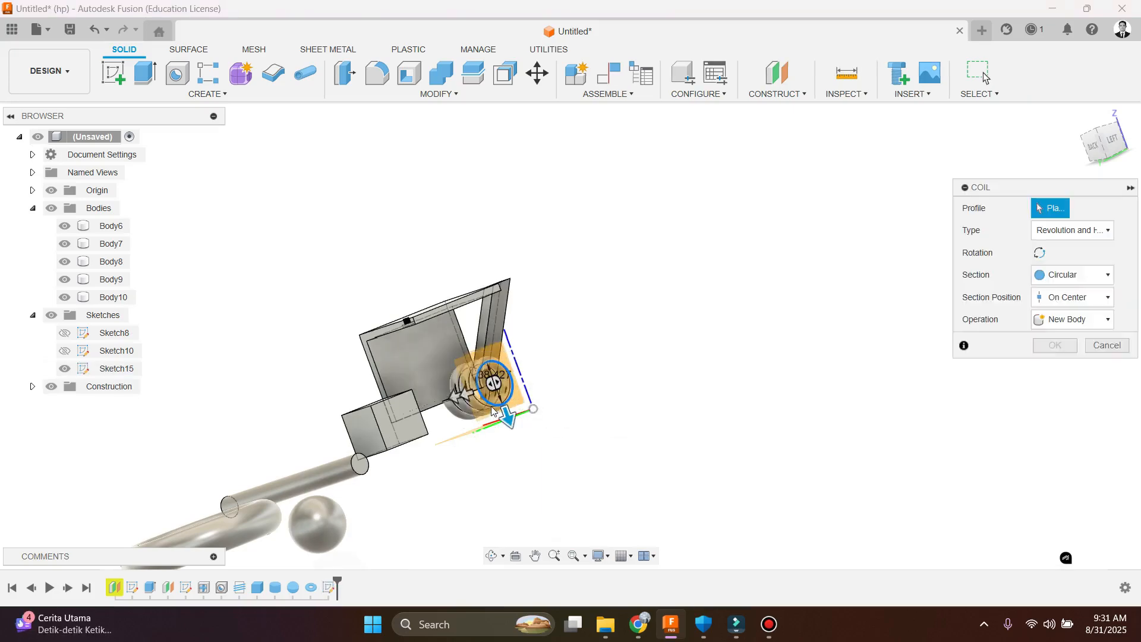
scroll(491, 405, "up", 5)
scroll(446, 375, "down", 5)
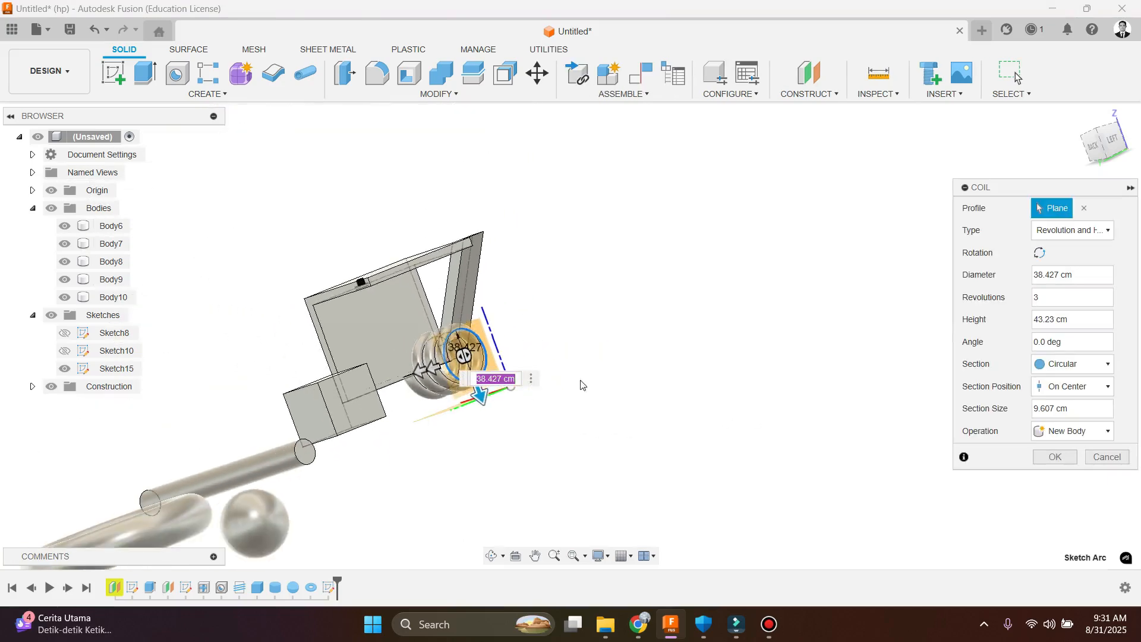
key("Escape")
Step: Delete all existing bodies, namely the L-shaped body, box, cylinder, sphere and torus, including the dependent features
scroll(499, 325, "down", 5)
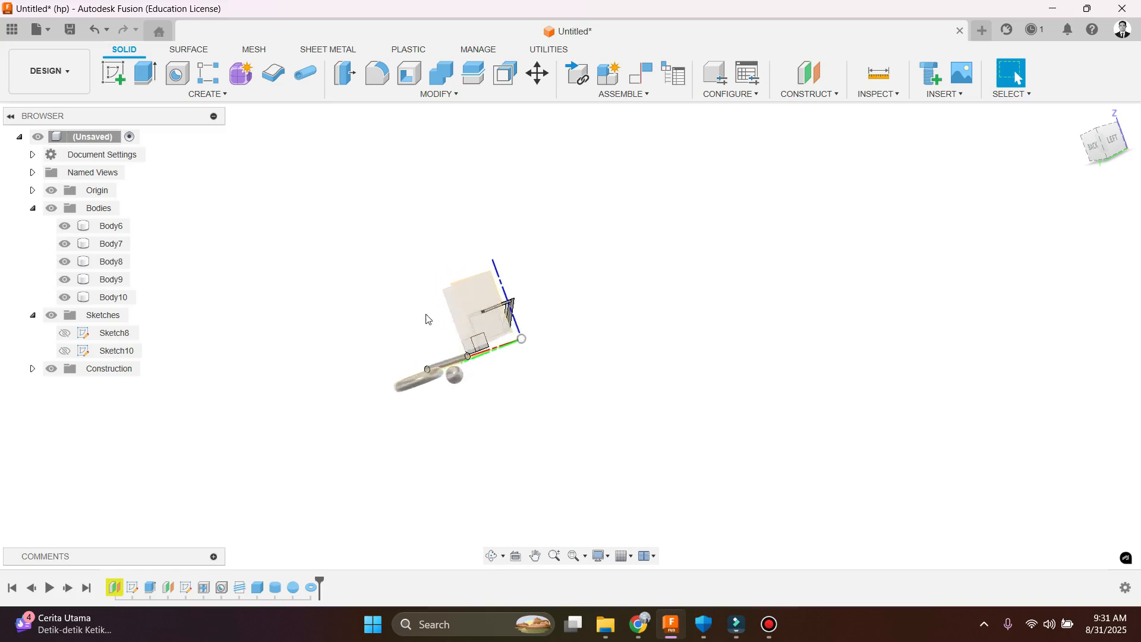
left_click_drag(398, 293, 661, 479)
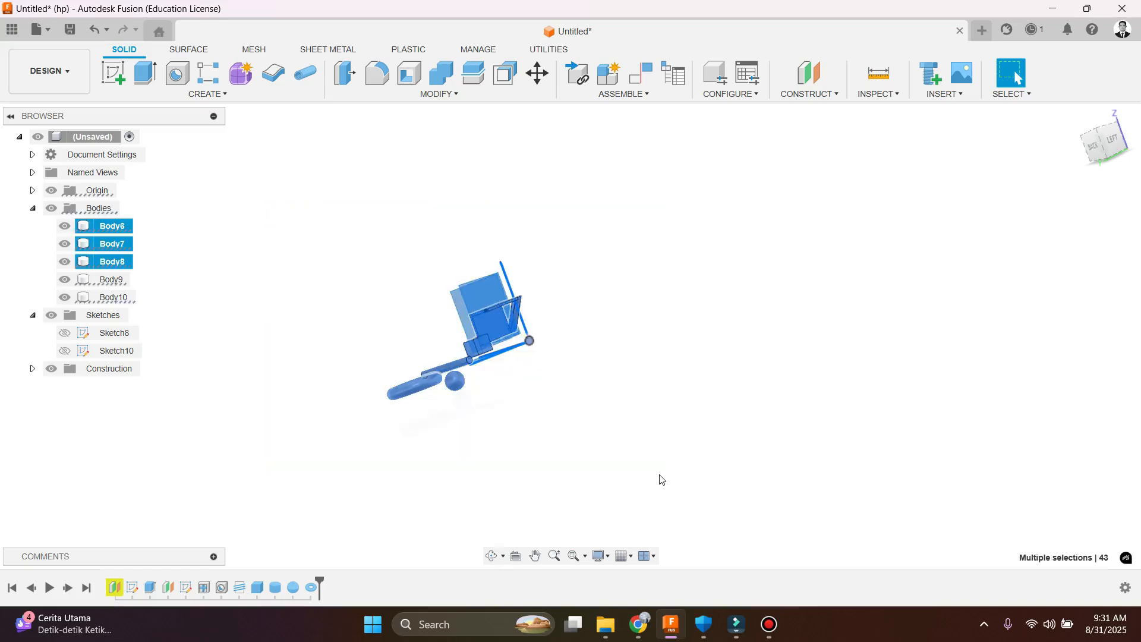
key("Delete")
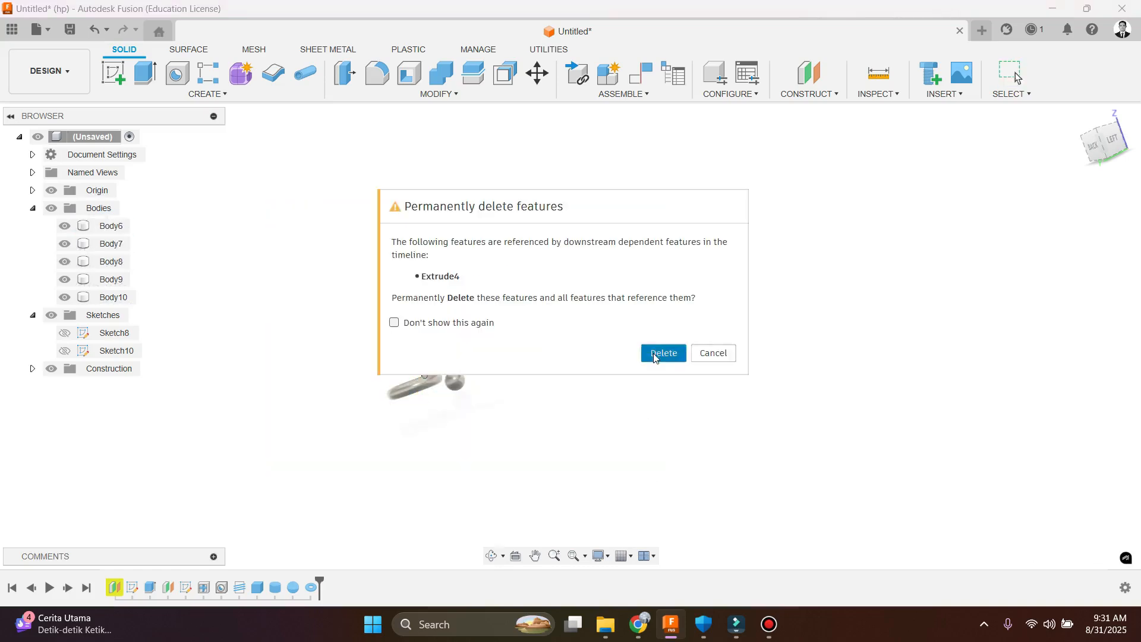
left_click(663, 354)
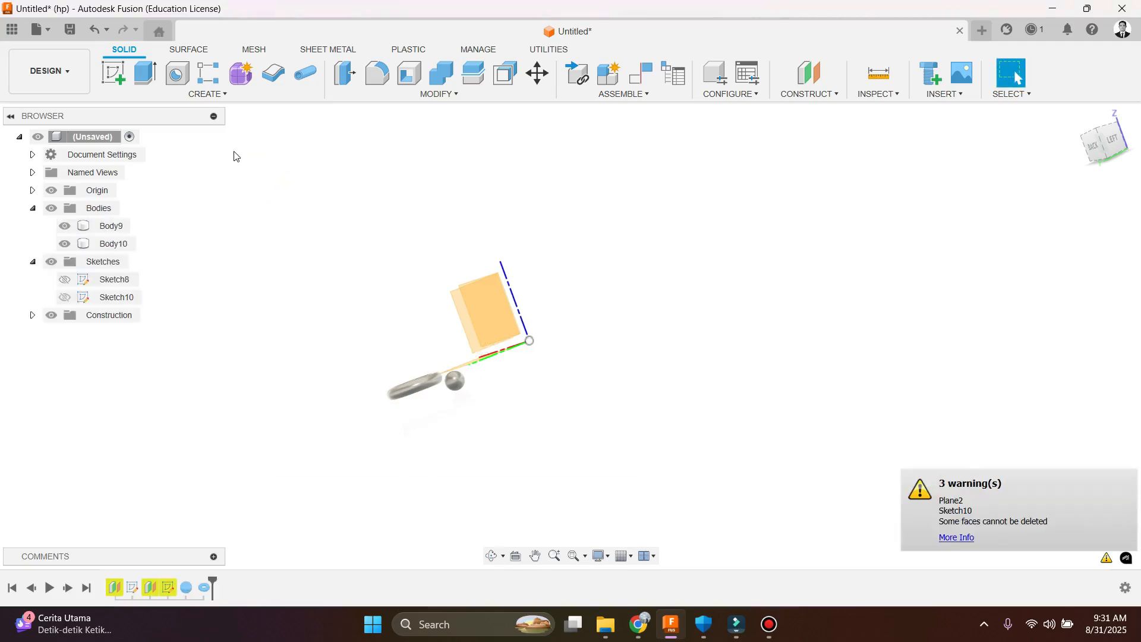
mouse_move(507, 365)
middle_mouse_down("shift")
mouse_move(556, 371)
mouse_move(506, 357)
middle_mouse_up("shift")
left_click_drag(289, 310, 513, 492)
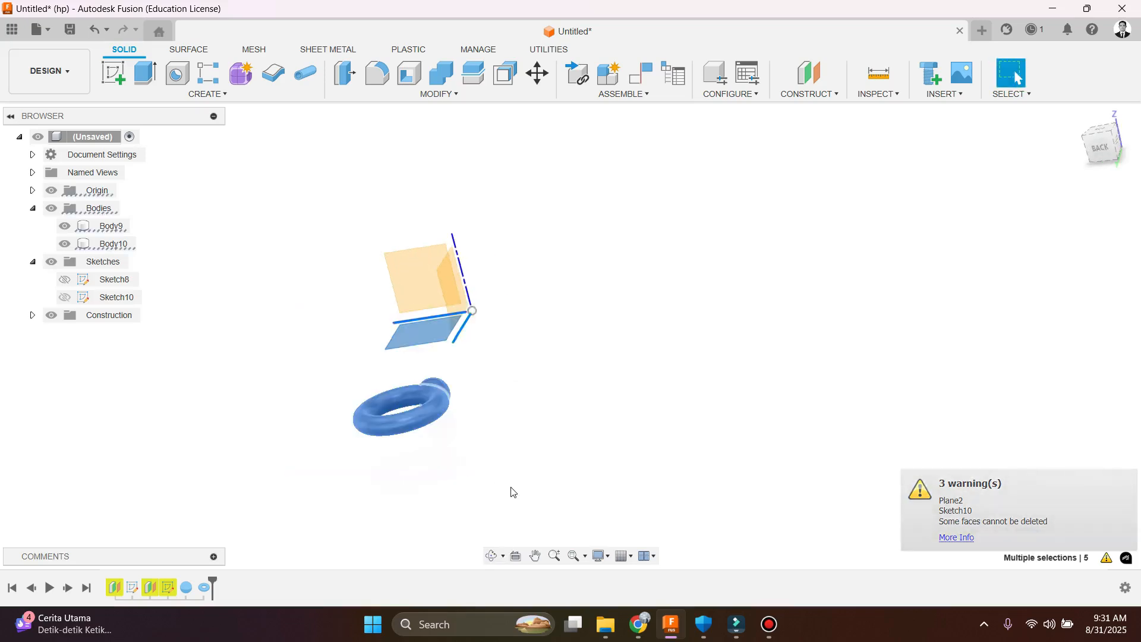
key("Delete")
Step: Start a coil on the horizontal origin plane with a base circle about 40.3 cm in diameter
left_click(180, 98)
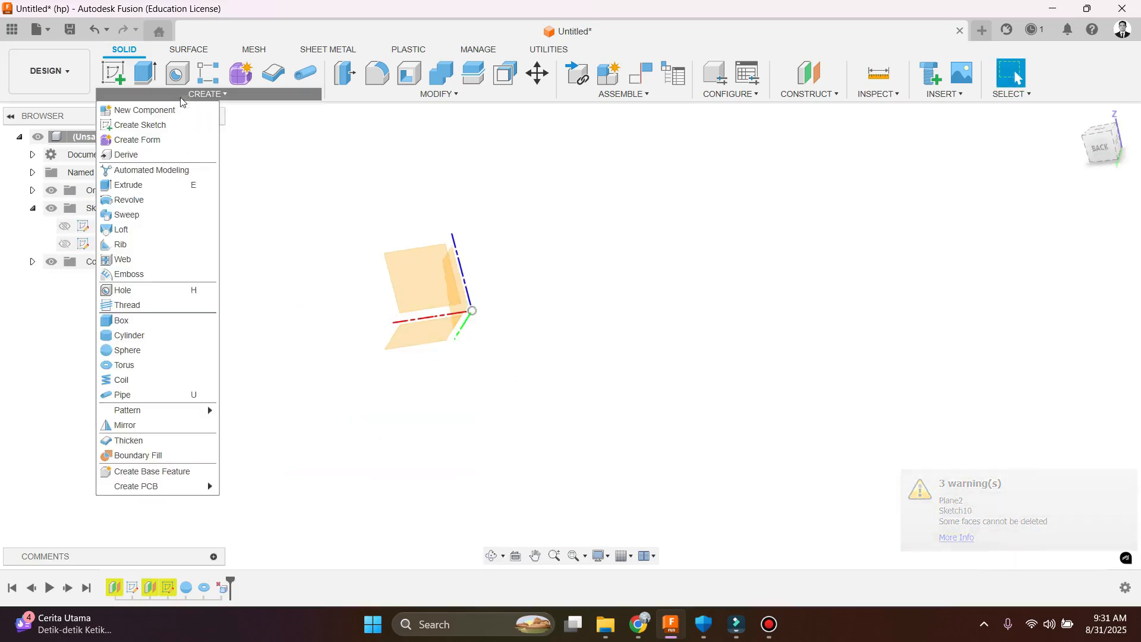
left_click(167, 380)
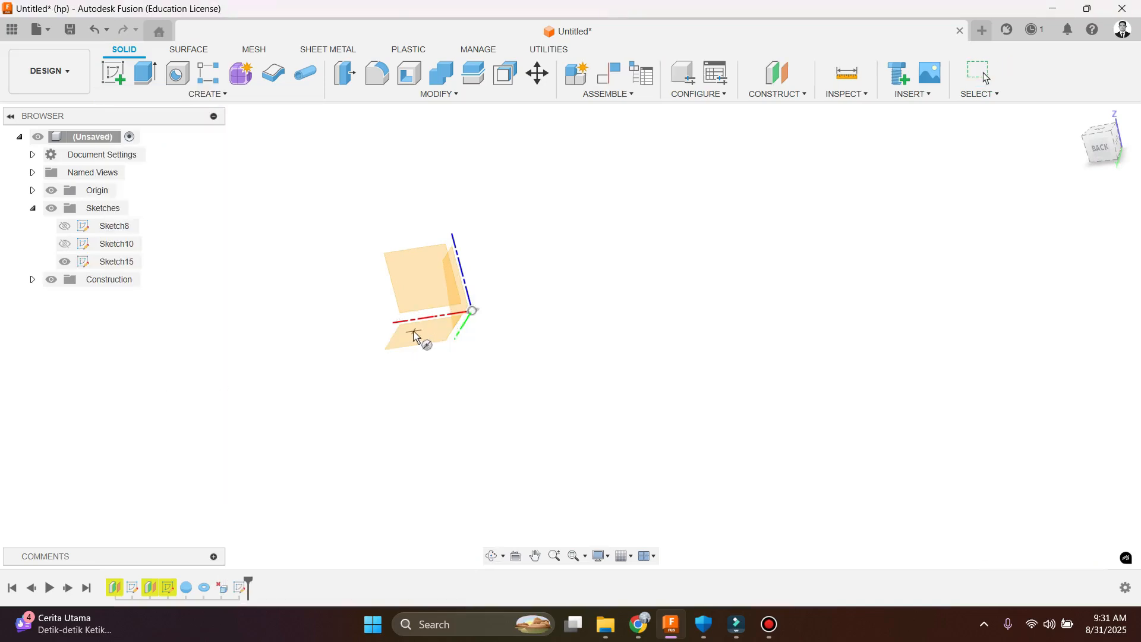
middle_click_drag(426, 337, 477, 316)
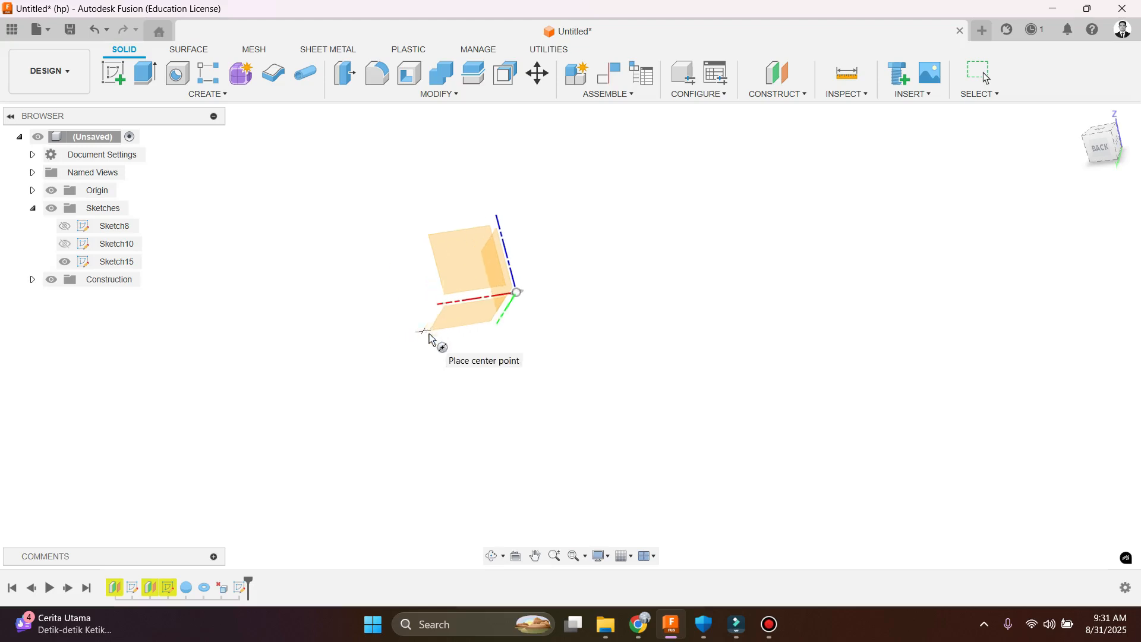
left_click(468, 312)
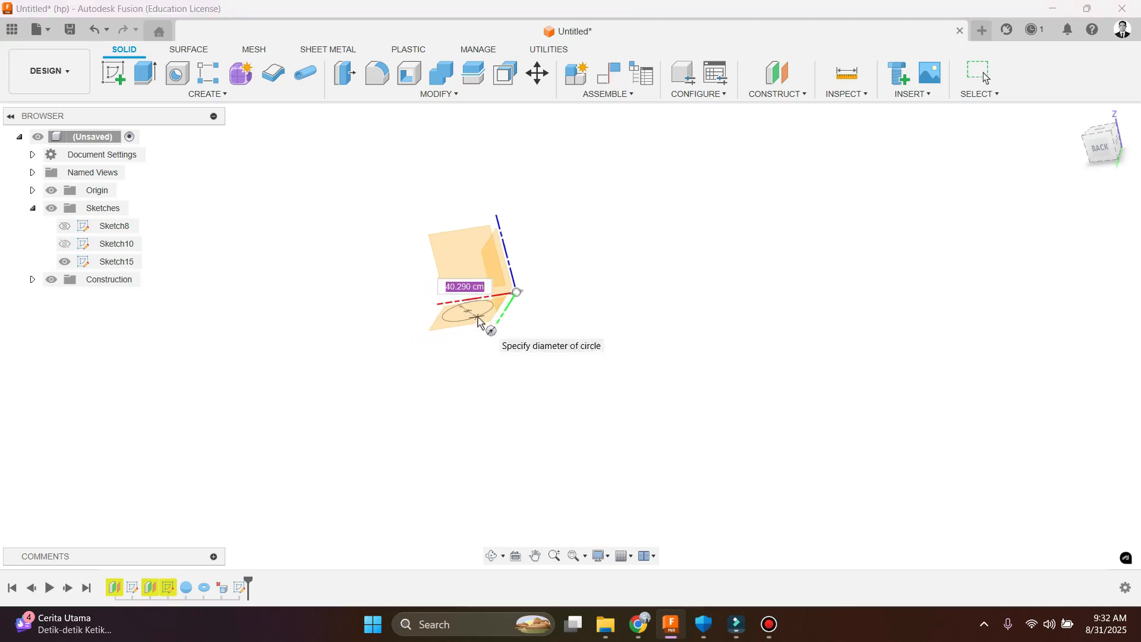
left_click(477, 319)
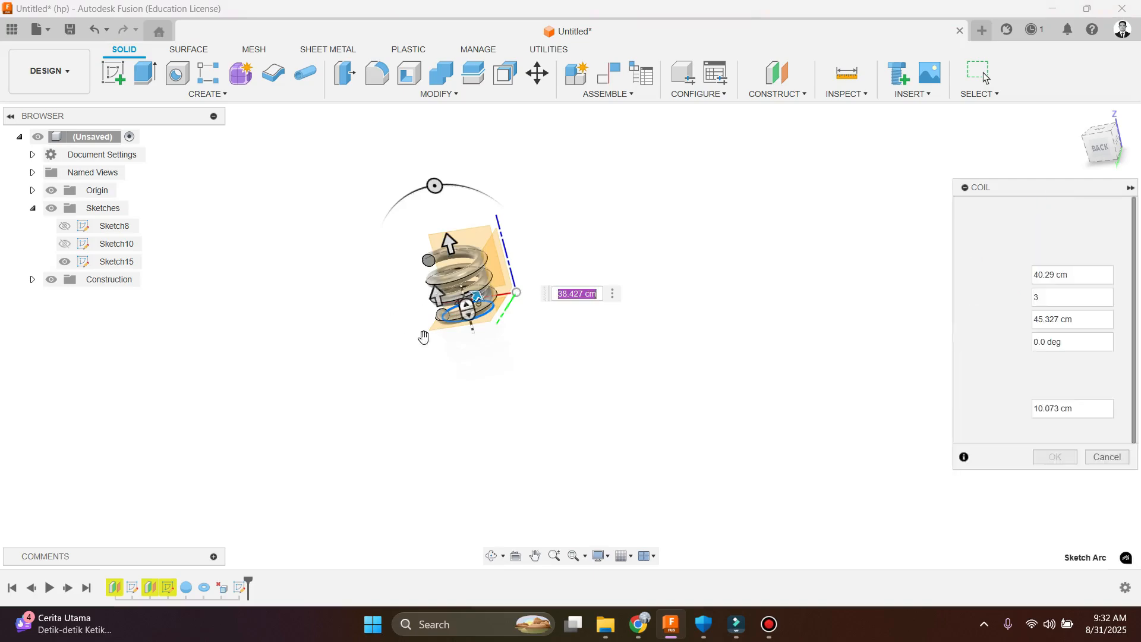
middle_click_drag(476, 336, 365, 383, "shift")
scroll(361, 369, "down", 3)
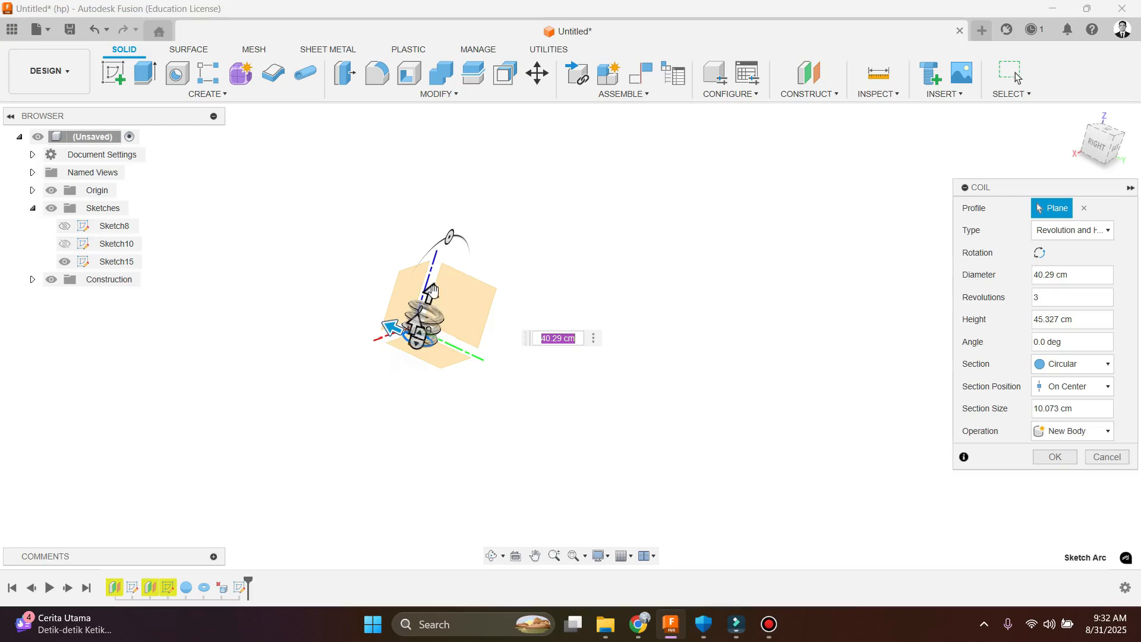
Step: Set the coil's height to 300 cm and try a 10-degree angle before resetting the angle to 0
left_click_drag(432, 292, 499, 161)
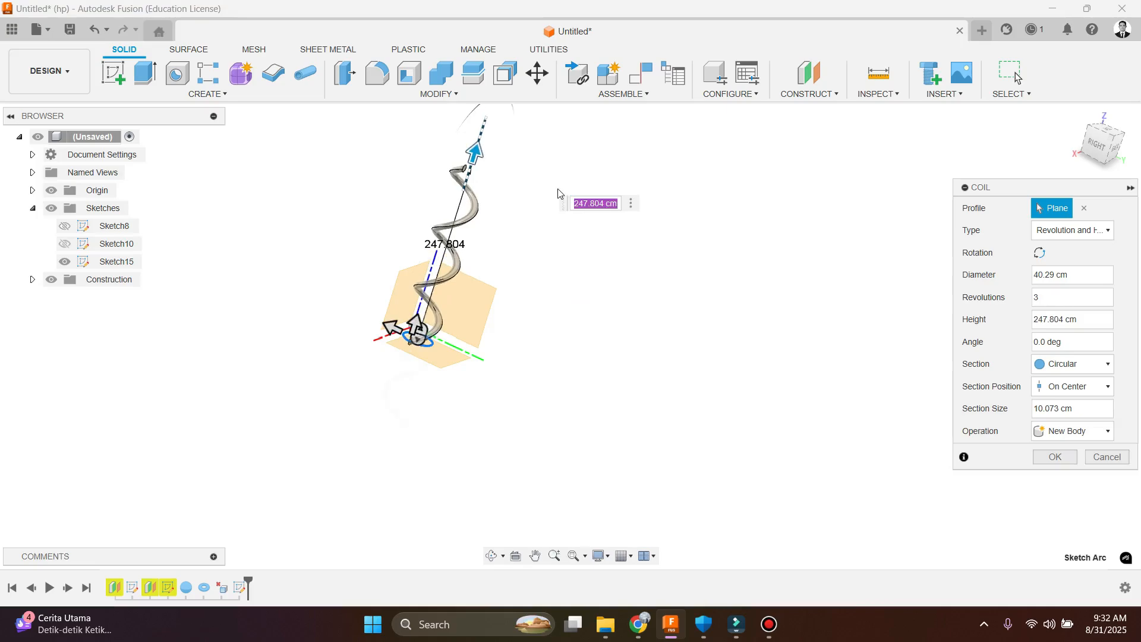
type("300")
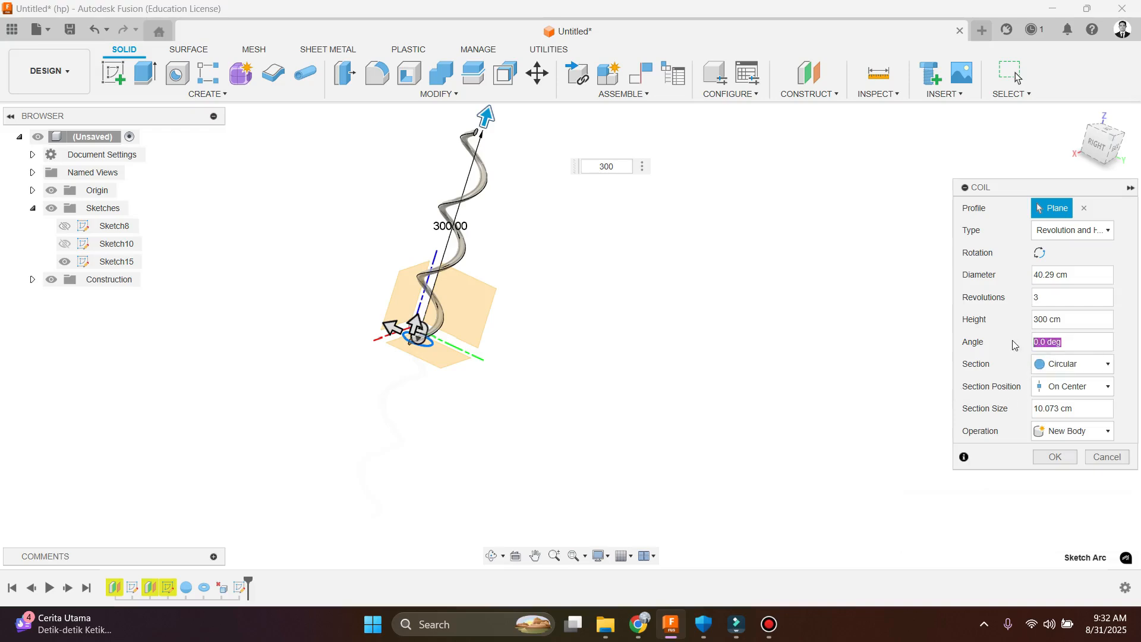
scroll(468, 120, "up", 5)
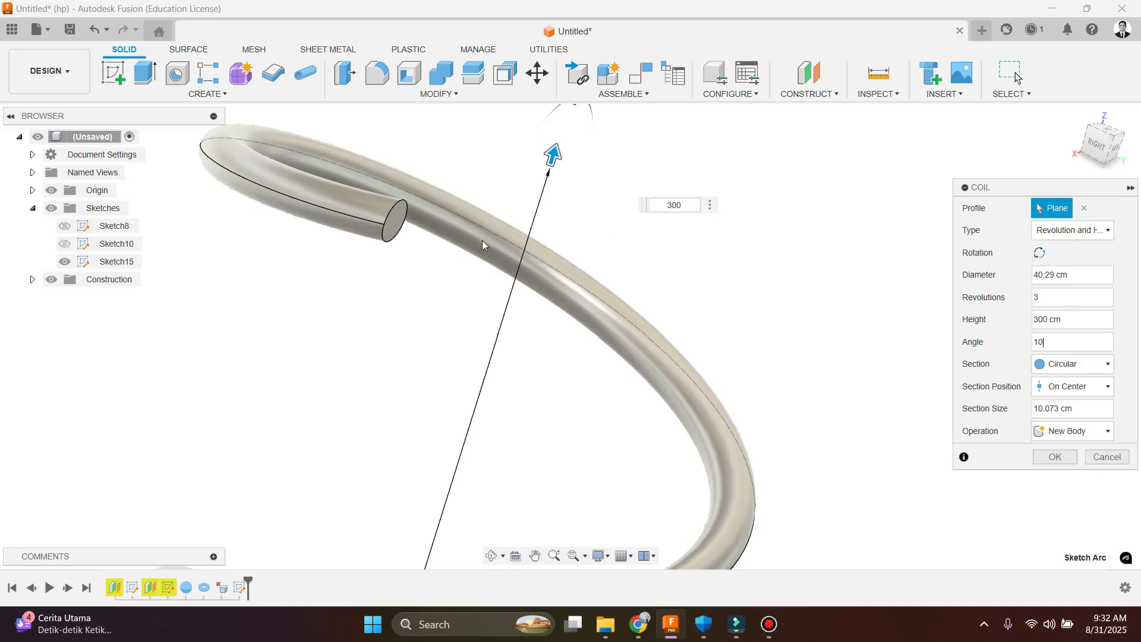
scroll(482, 241, "down", 5)
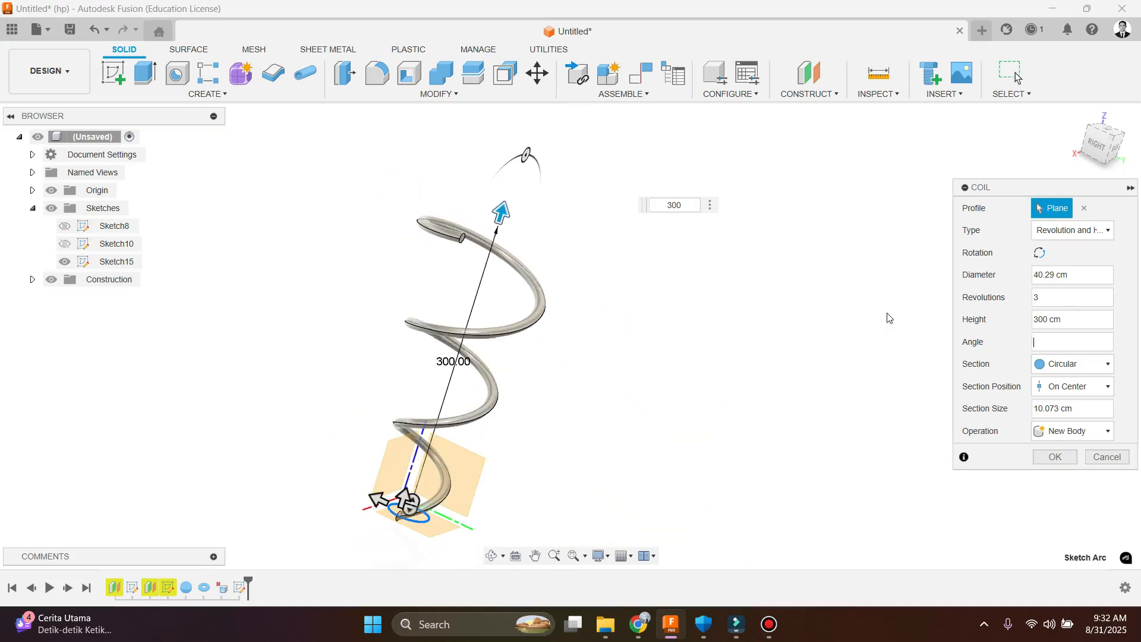
Step: Try a section size of 20 for the coil before setting it to 10
left_click(1062, 411)
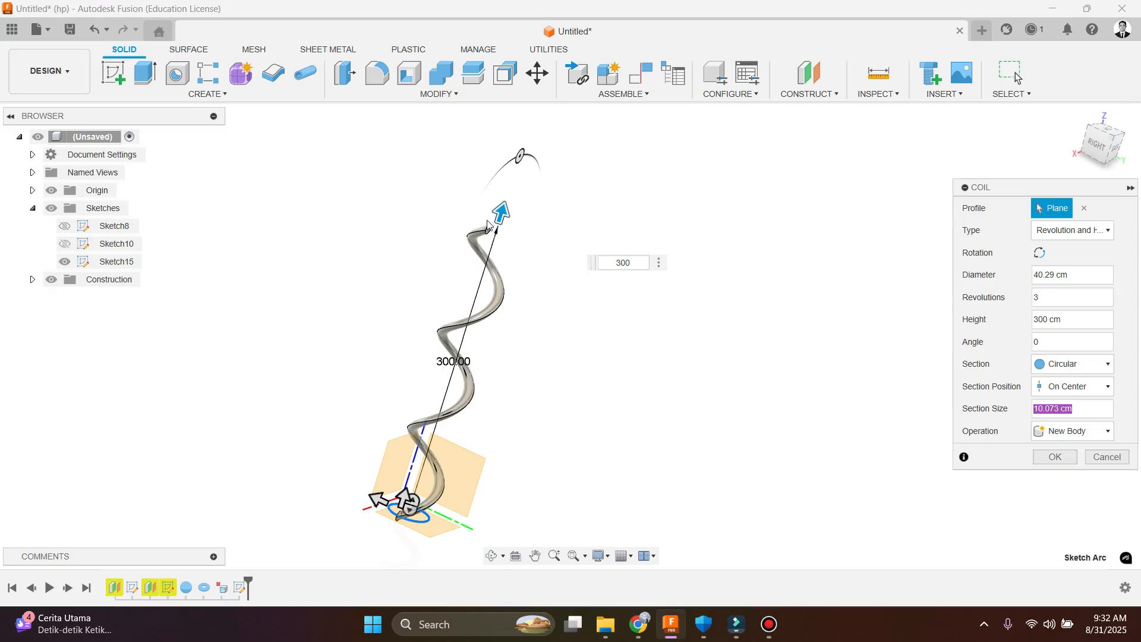
scroll(496, 237, "up", 5)
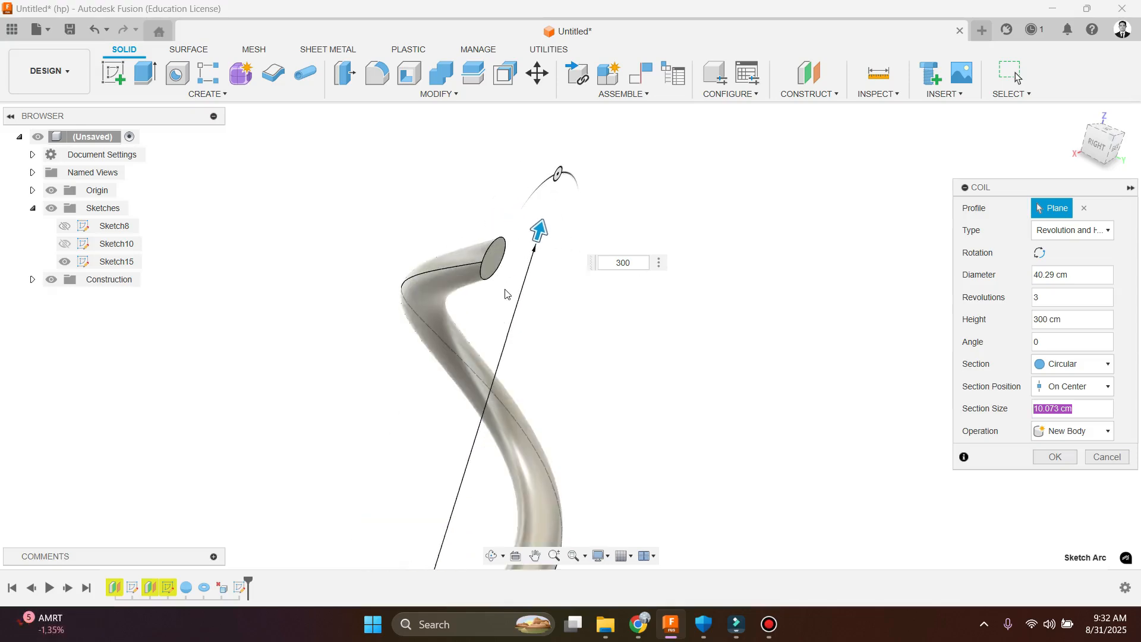
type("20")
scroll(455, 252, "down", 5)
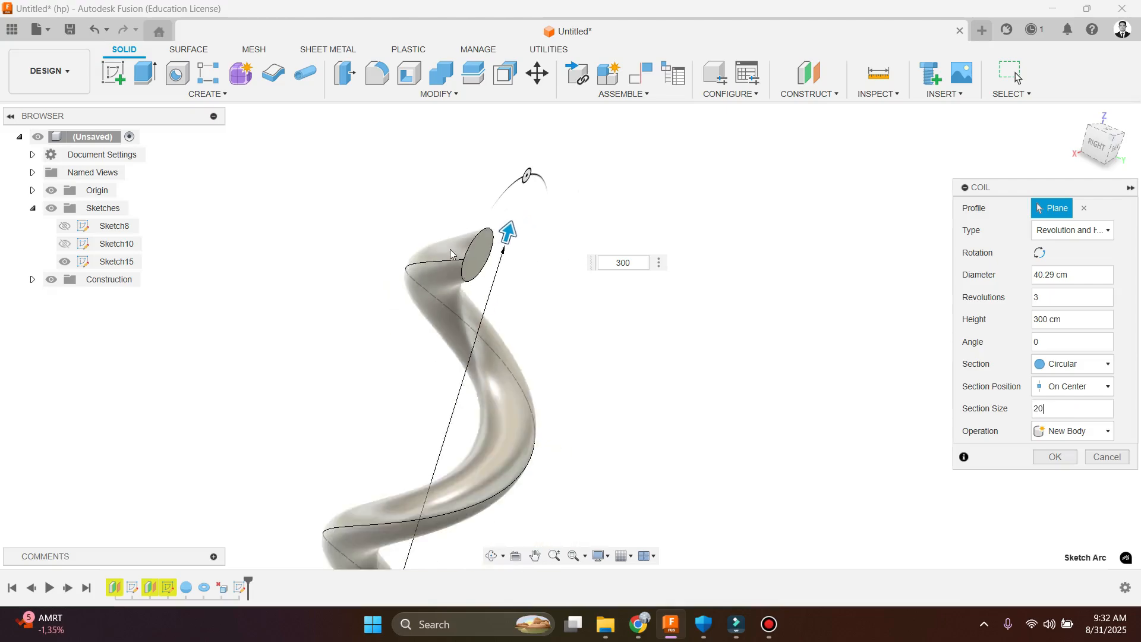
left_click(1051, 406)
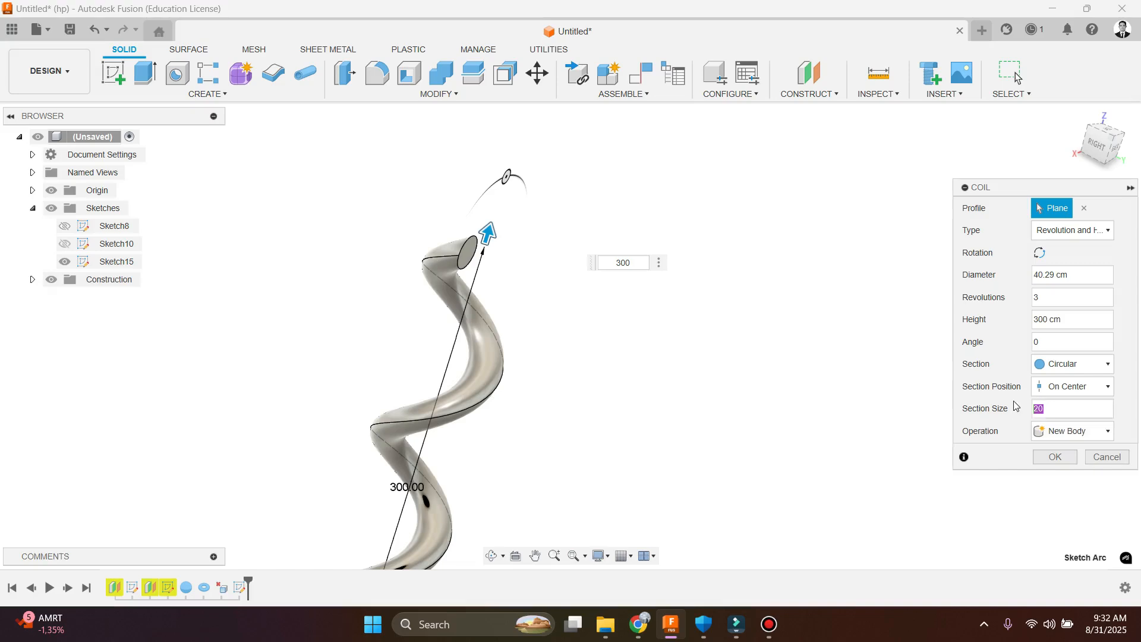
type("10")
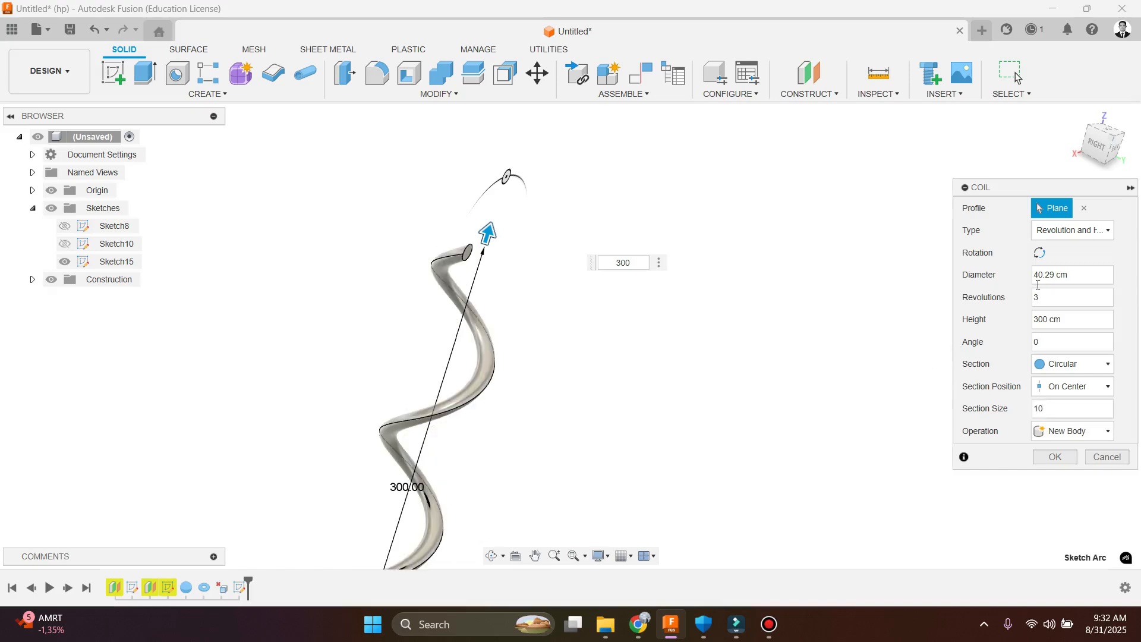
Step: Set the coil to 20 revolutions after trying 10, and set its diameter to 60
left_click(1041, 297)
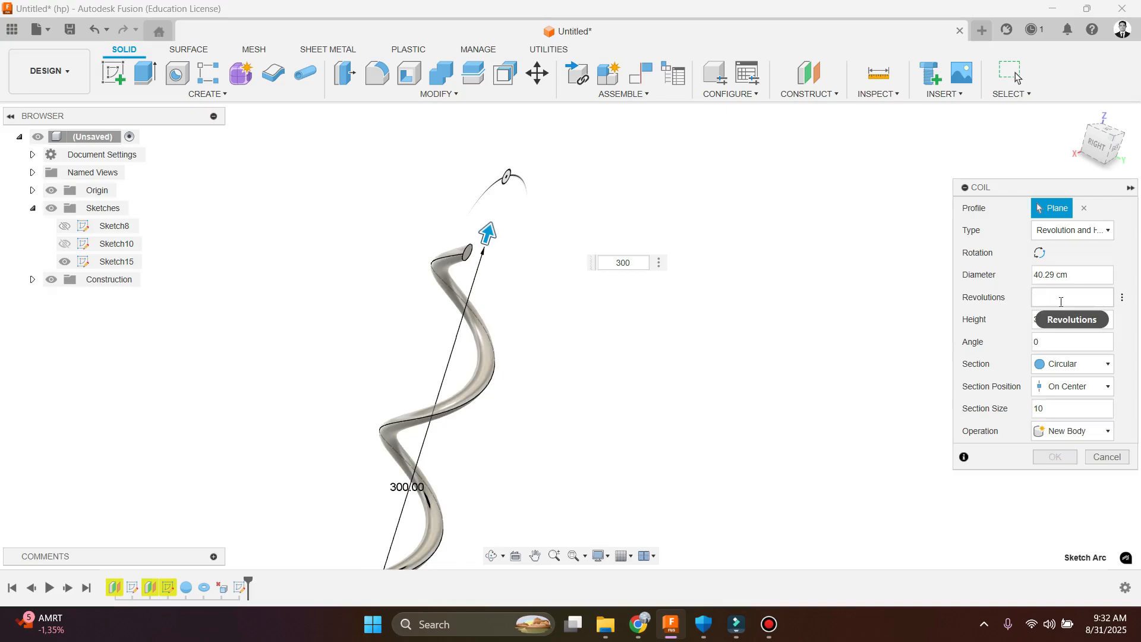
type("10")
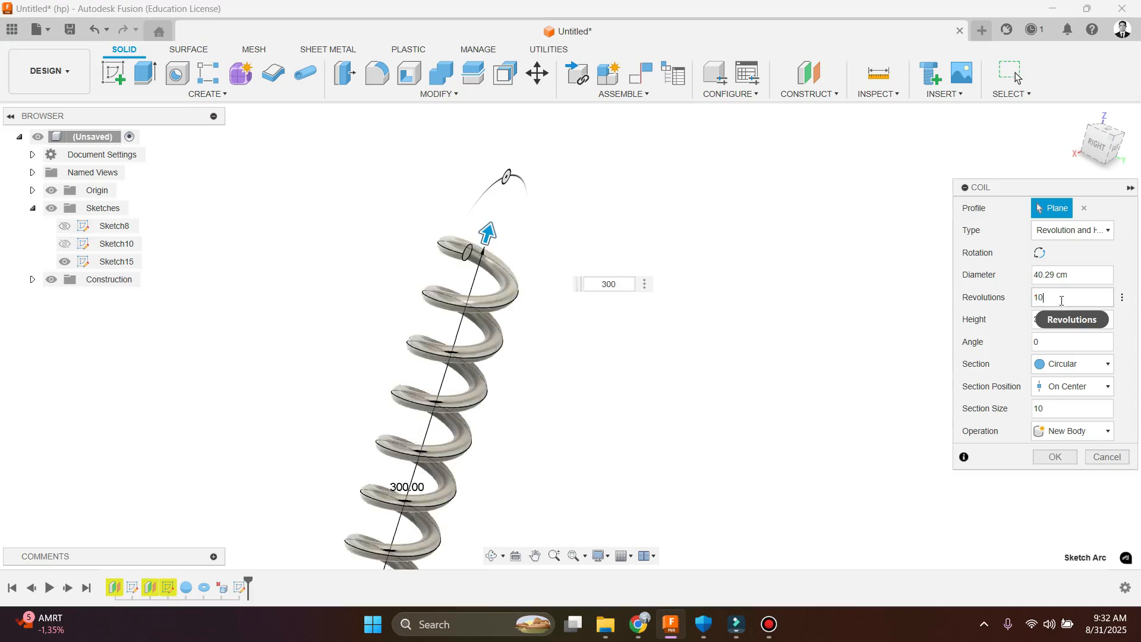
double_click(1032, 298)
type("20")
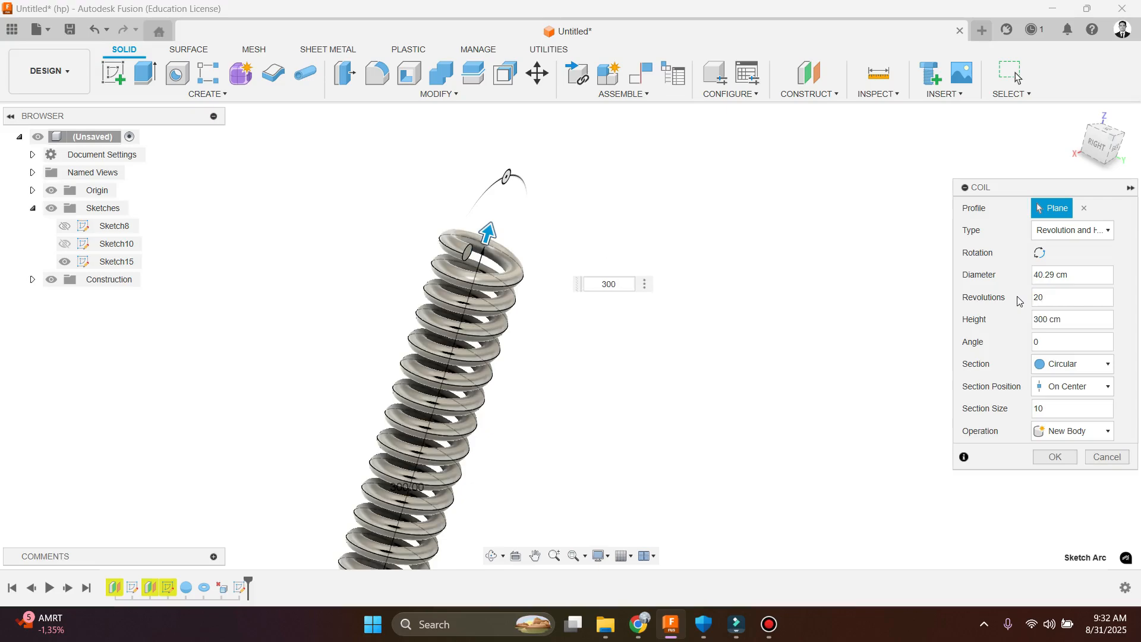
left_click(1065, 280)
type("60")
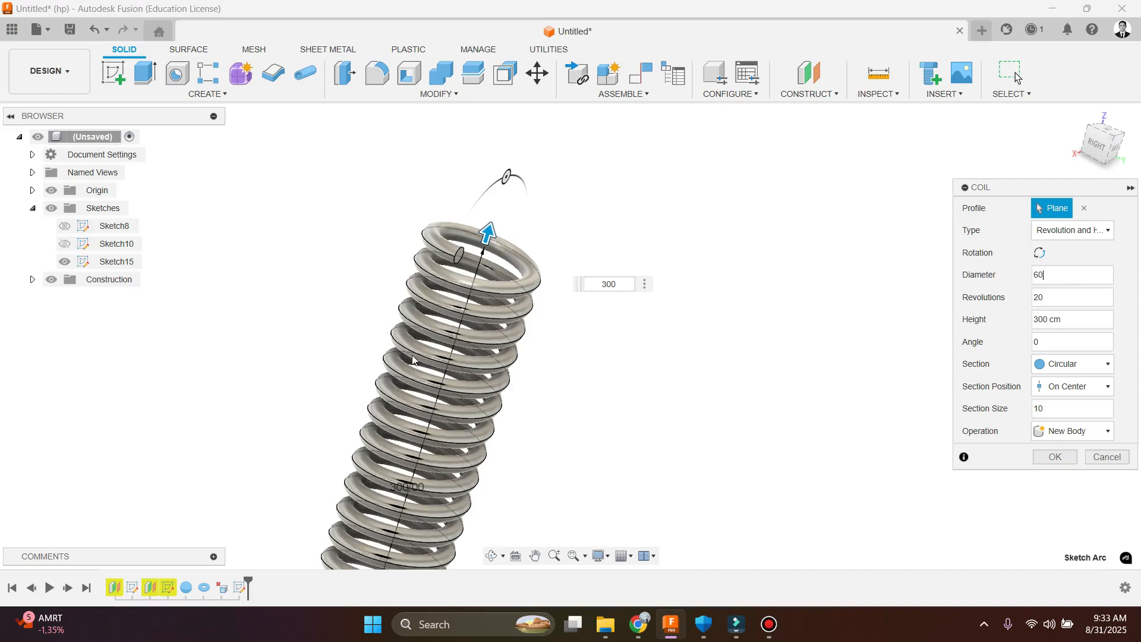
scroll(418, 340, "down", 5)
scroll(409, 462, "up", 5)
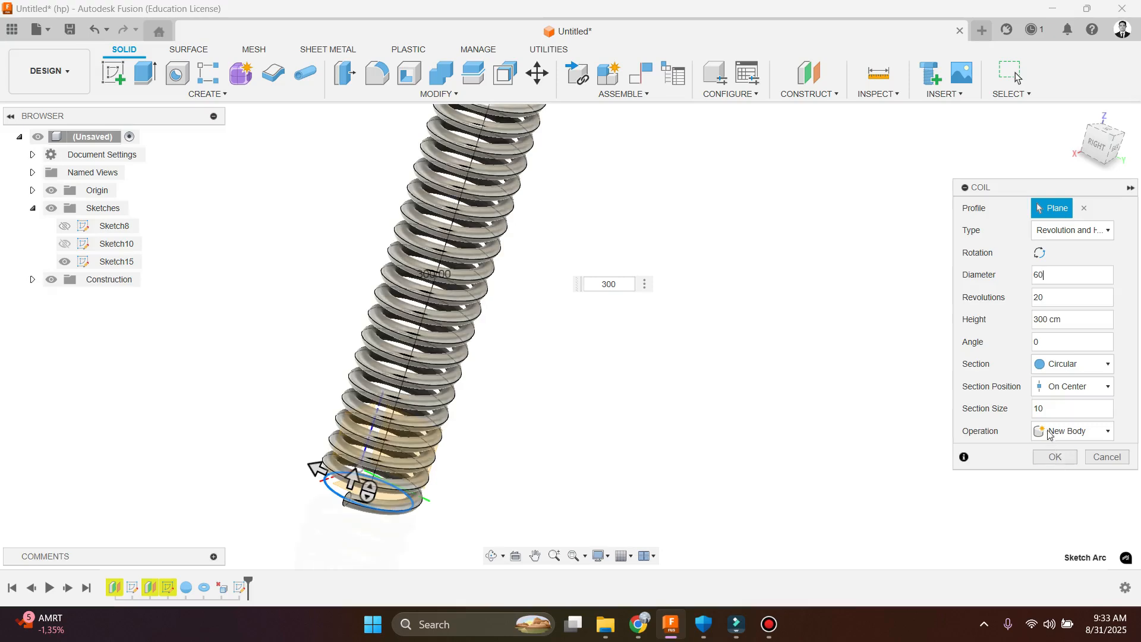
Step: Try the Square and Triangular (External) sections, choose Triangular (Internal), and create the coil as a new body
left_click(1087, 365)
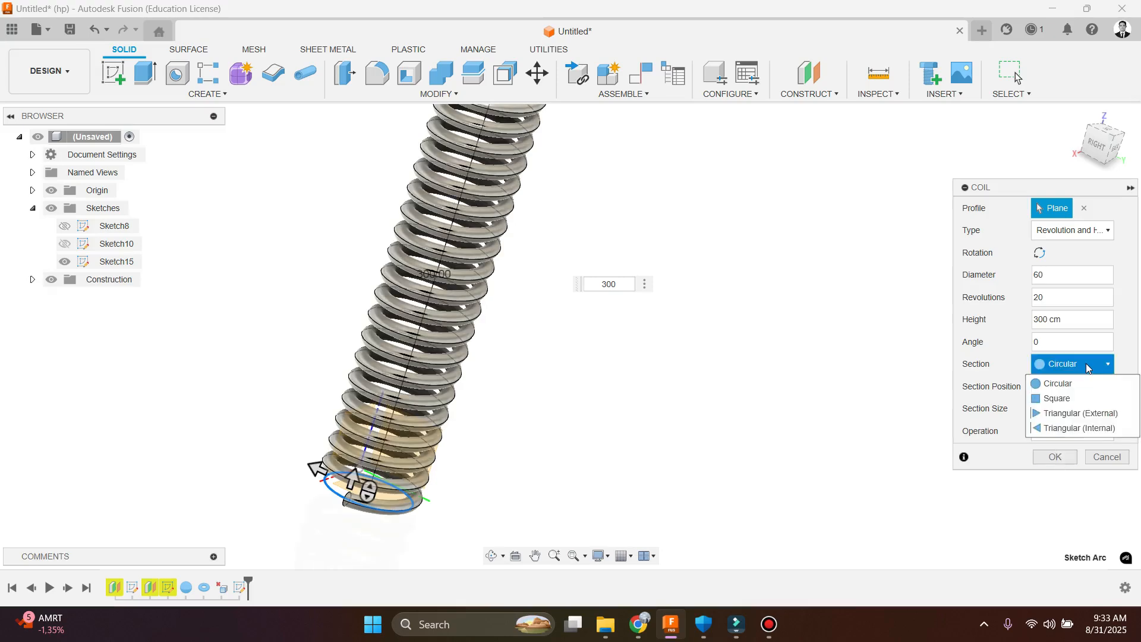
left_click(1092, 400)
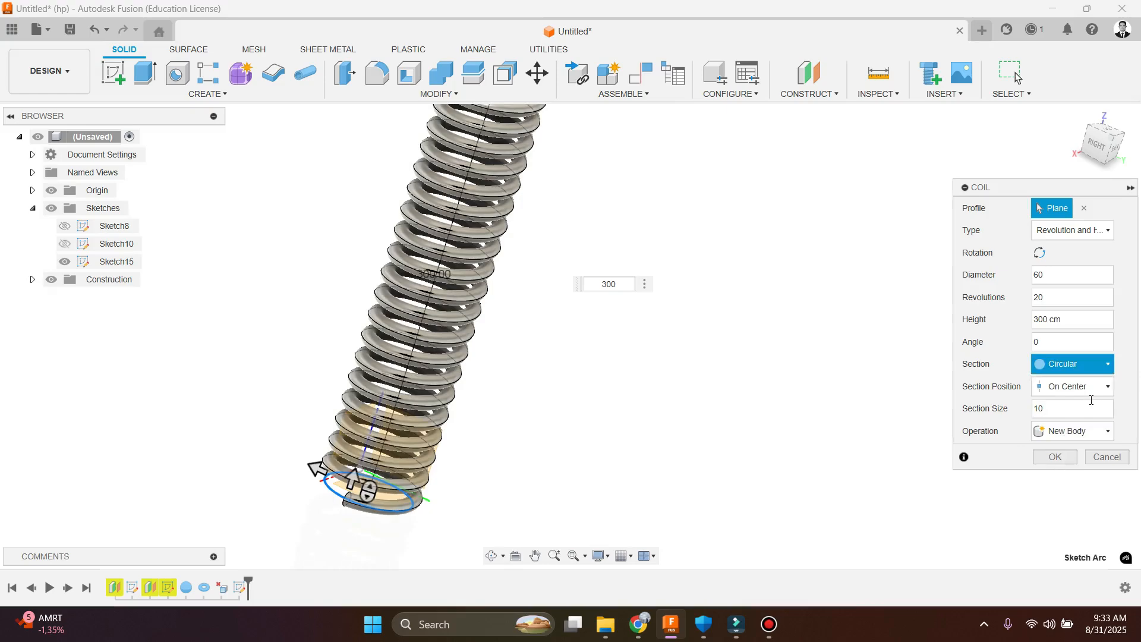
left_click(1079, 365)
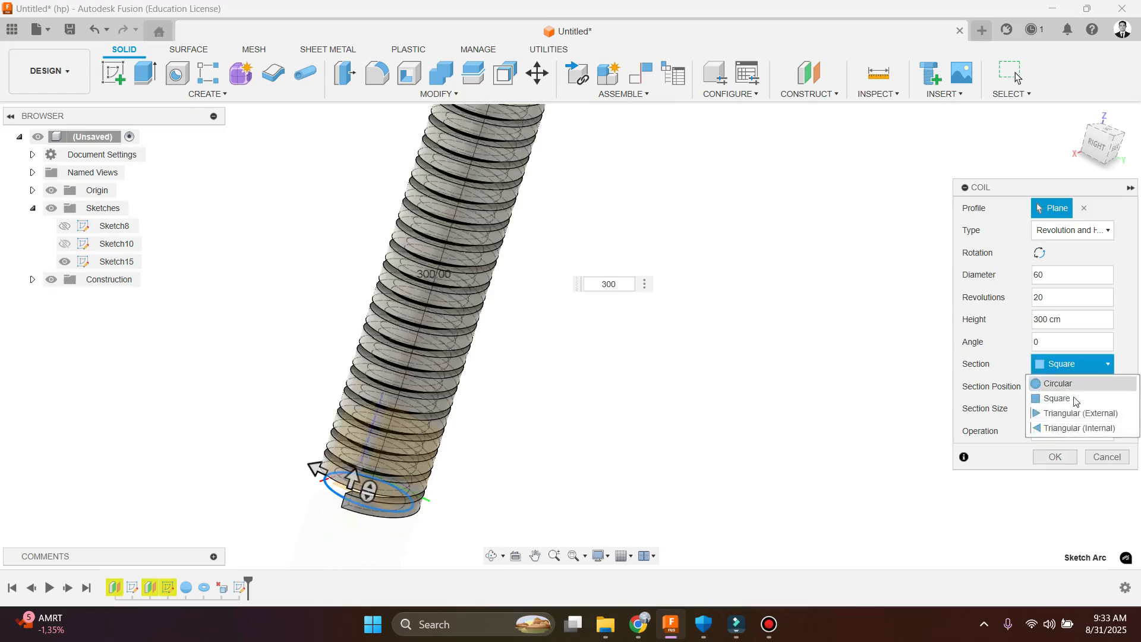
left_click(1077, 412)
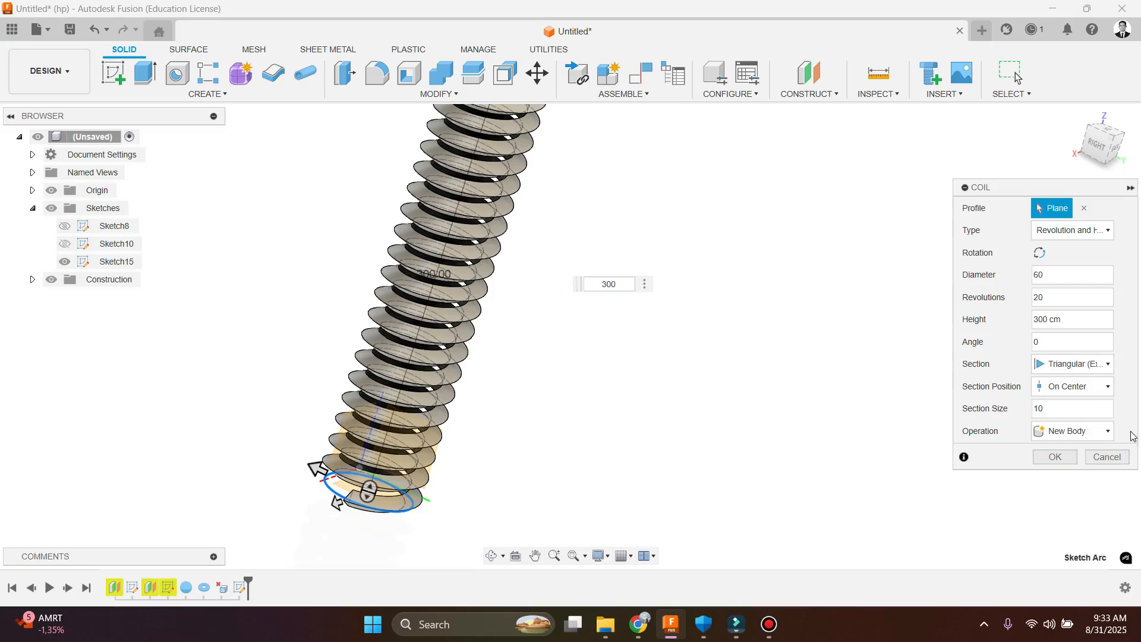
left_click(1094, 365)
left_click(1106, 438)
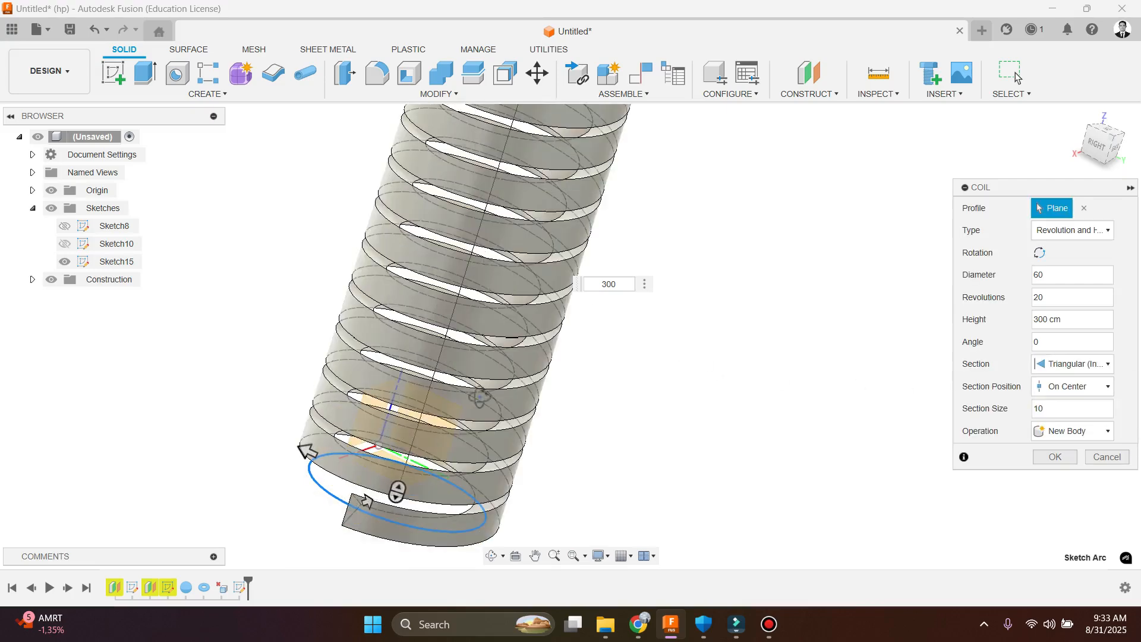
middle_click_drag(368, 501, 999, 438, "shift")
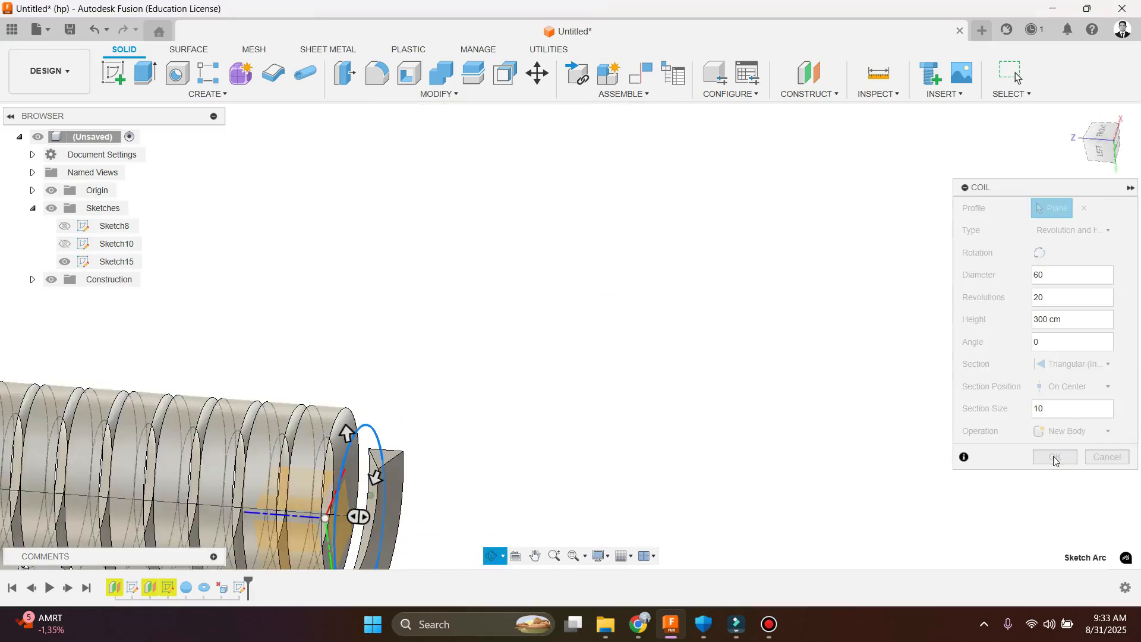
key("Return")
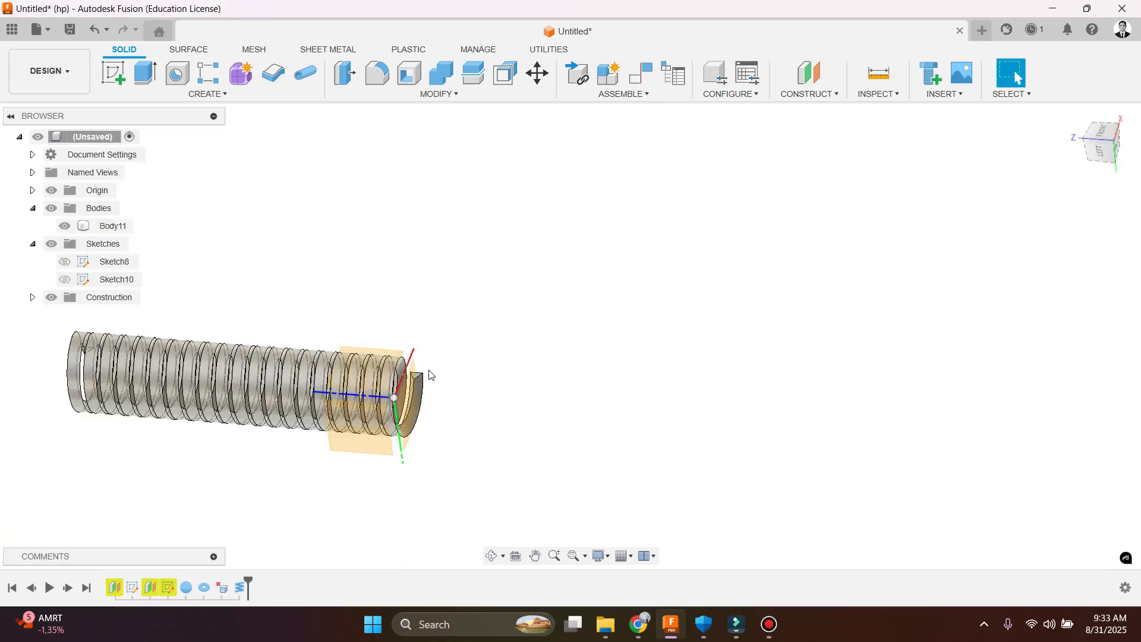
scroll(428, 375, "down", 5)
scroll(265, 350, "up", 3)
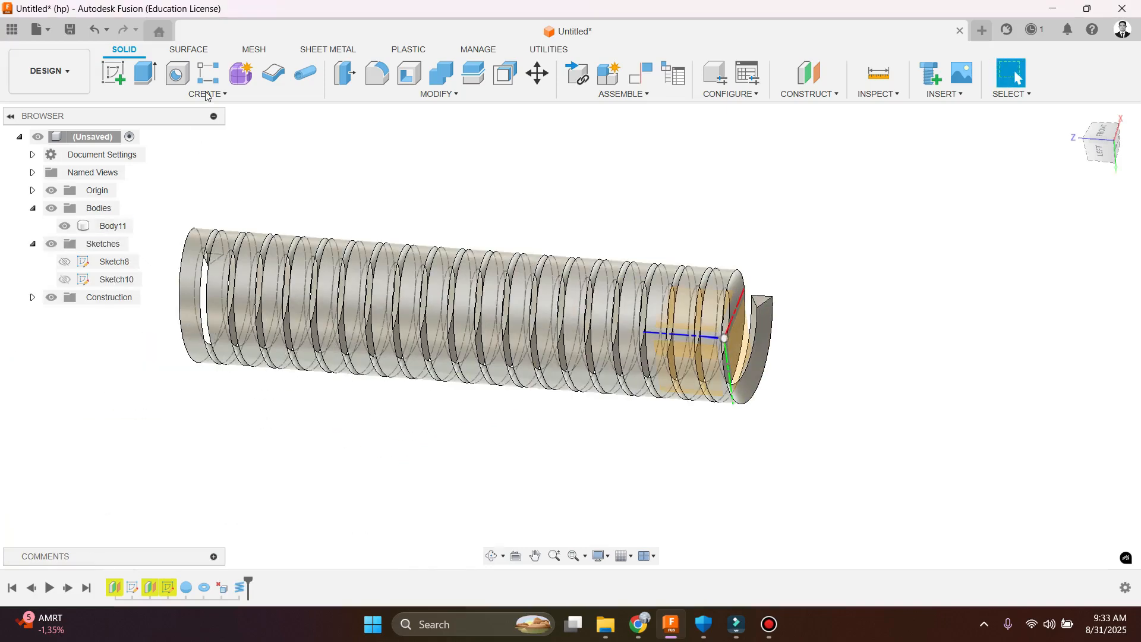
left_click(208, 94)
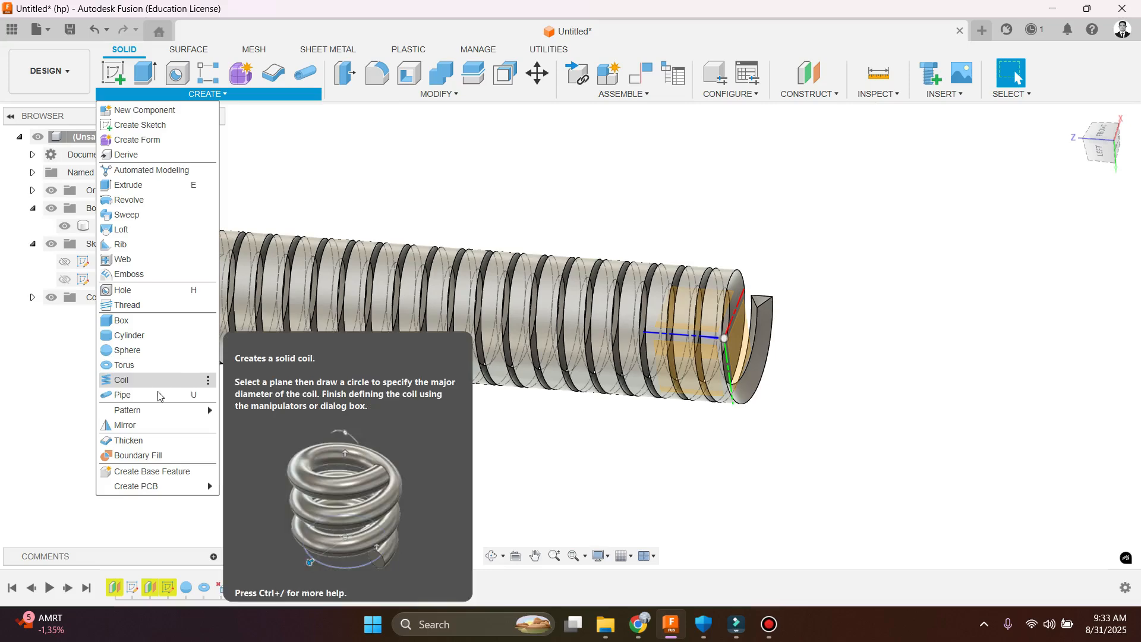
left_click(157, 395)
scroll(445, 268, "down", 5)
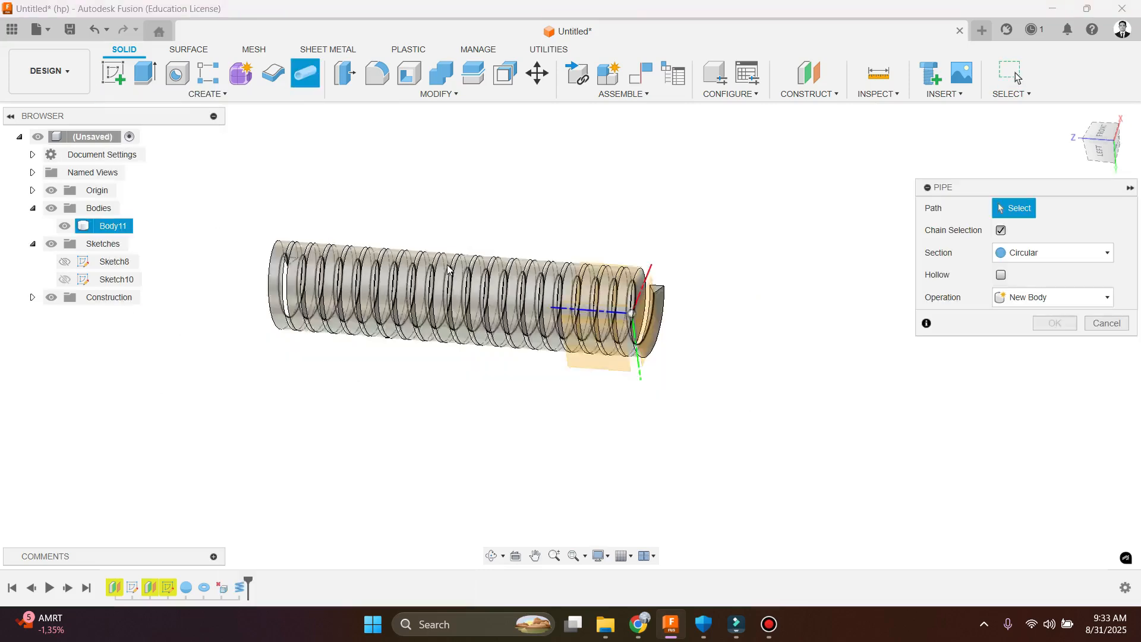
mouse_move(470, 336)
middle_mouse_down("shift")
mouse_move(509, 313)
mouse_move(488, 330)
middle_mouse_up("shift")
left_click(1122, 326)
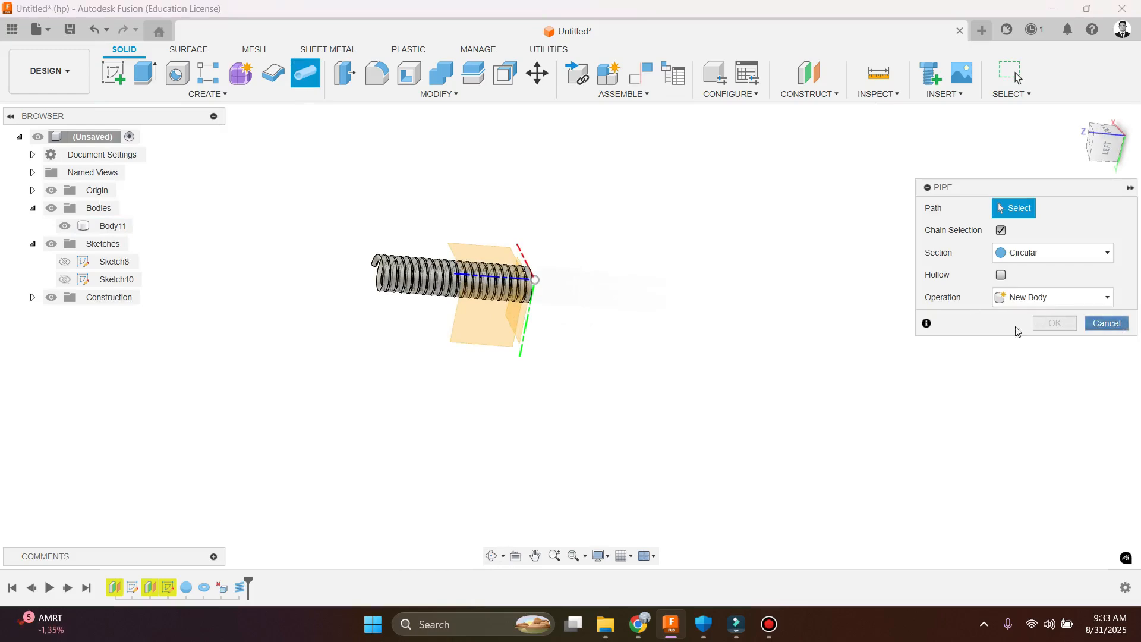
Step: Delete the coil body and orient the view to look at the origin planes from the top
left_click_drag(280, 185, 709, 403)
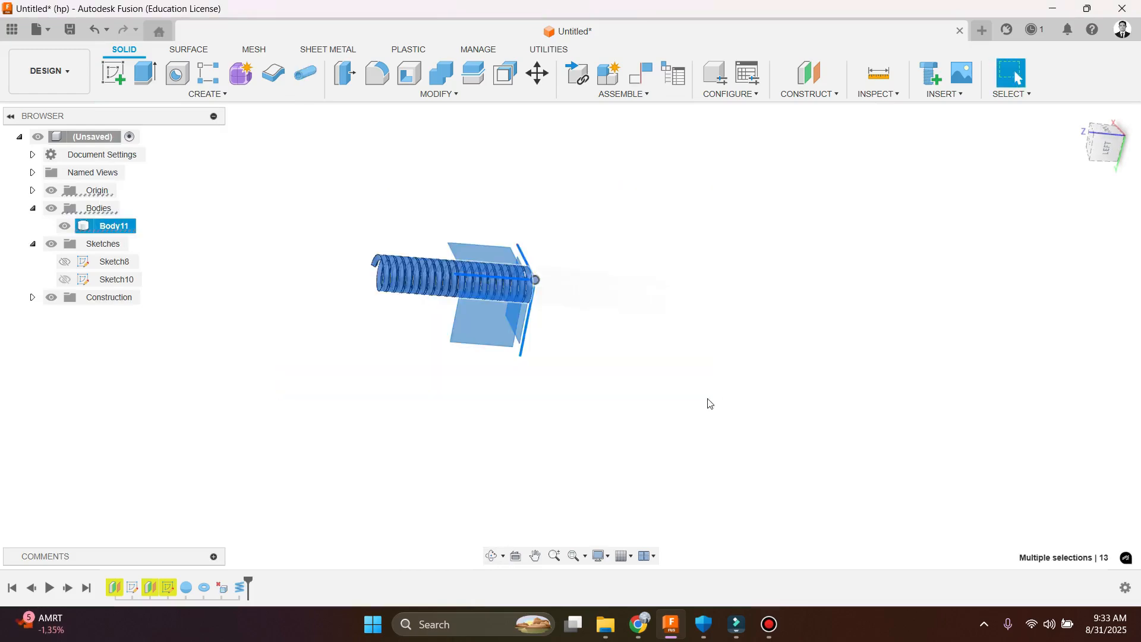
key("Delete")
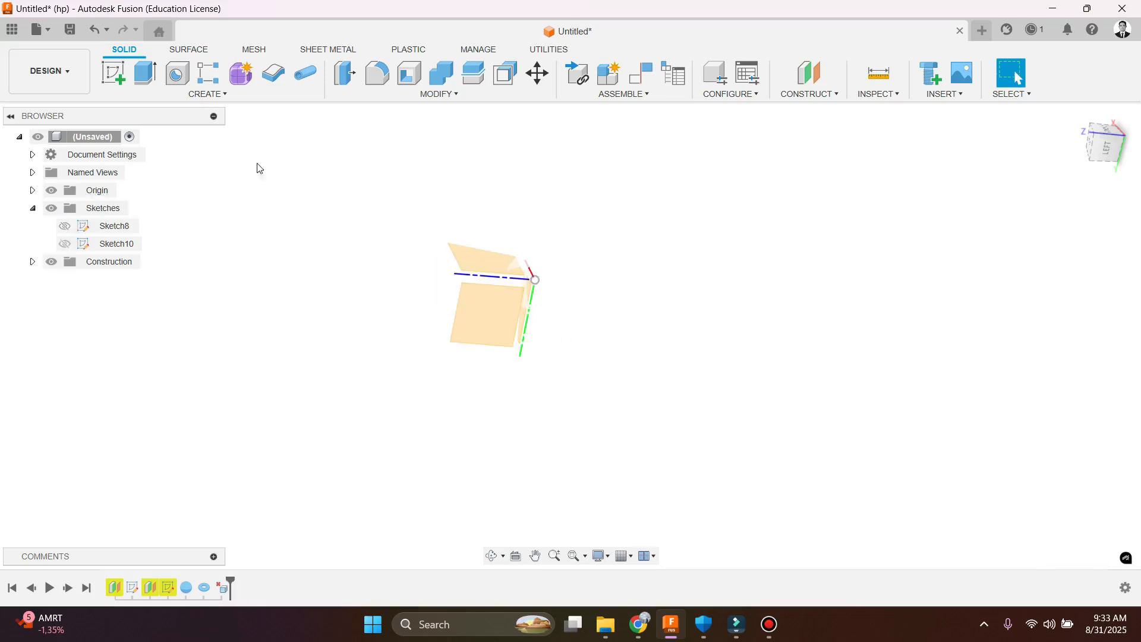
left_click(492, 325)
middle_click_drag(751, 319, 594, 231, "shift")
middle_click_drag(1083, 191, 1077, 152, "shift")
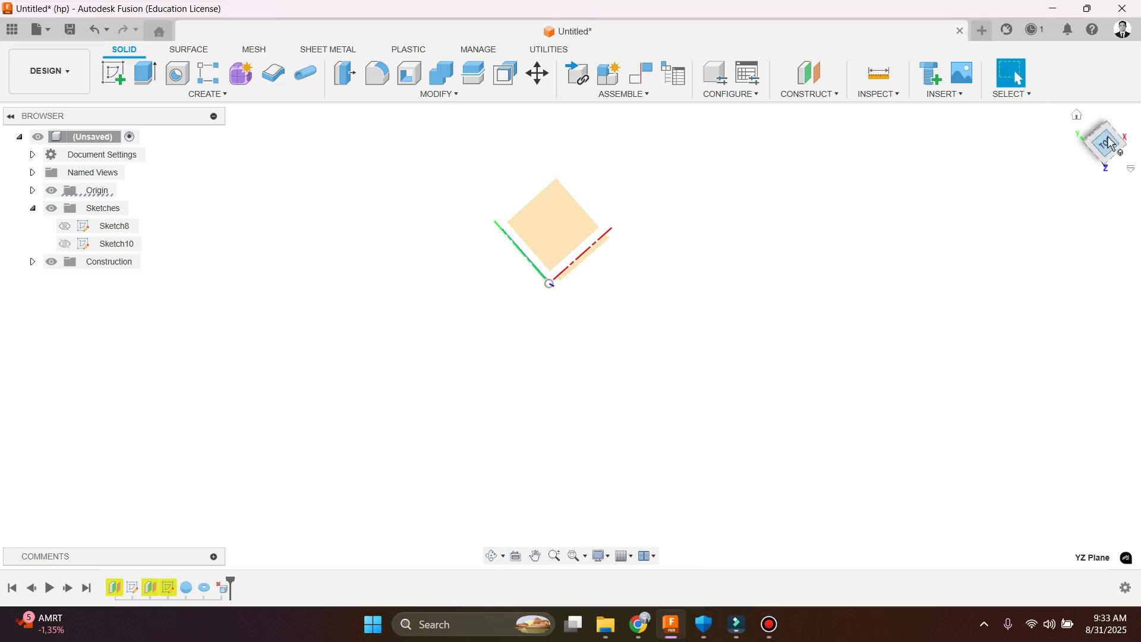
left_click(1106, 146)
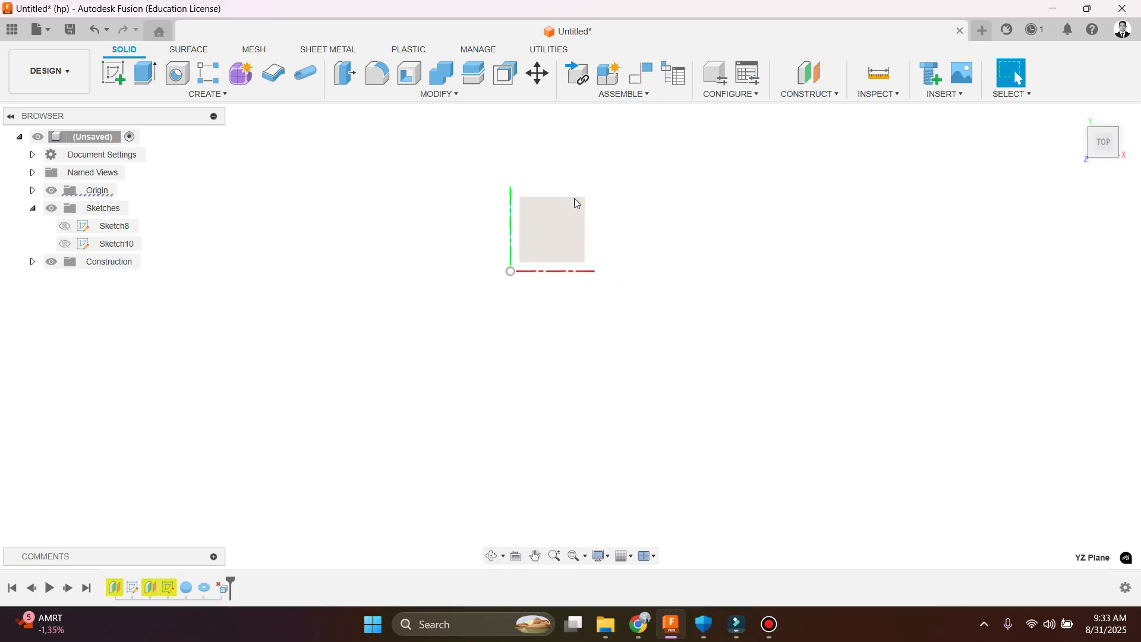
Step: Create a sketch on the XY plane and draw a stepped three-segment path whose horizontal segment is about 42 cm long
left_click(206, 94)
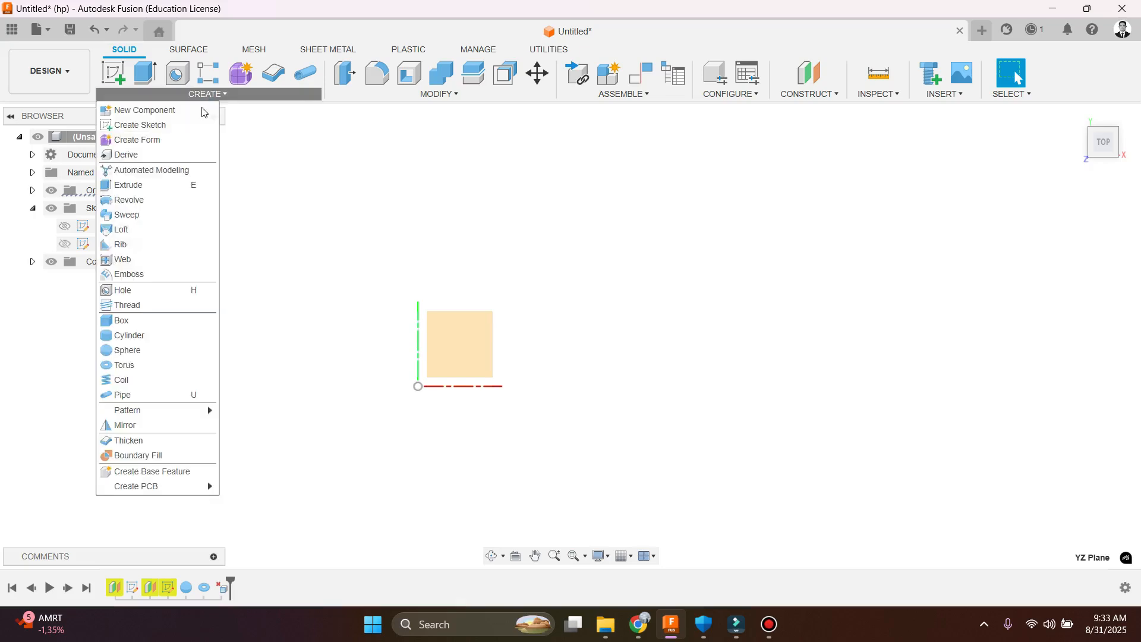
left_click(128, 395)
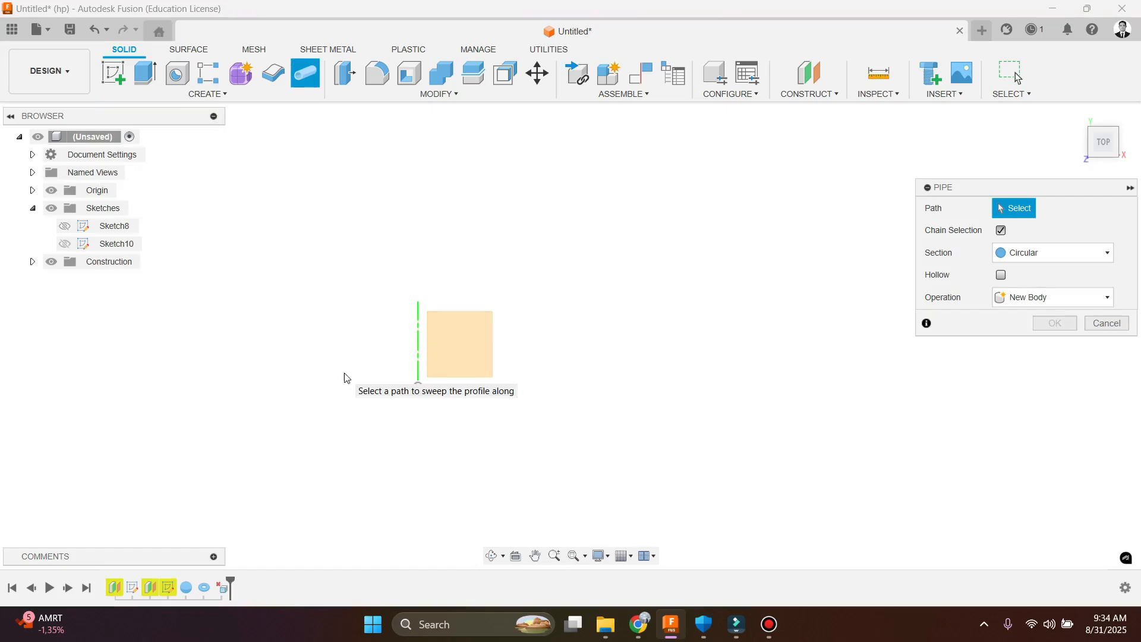
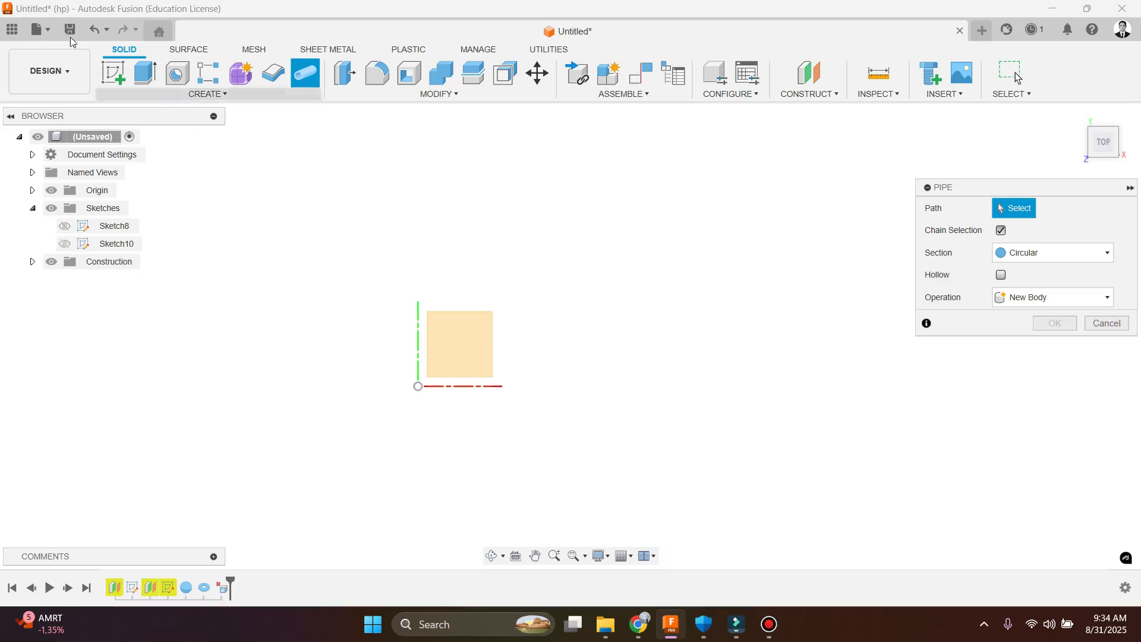
left_click(113, 77)
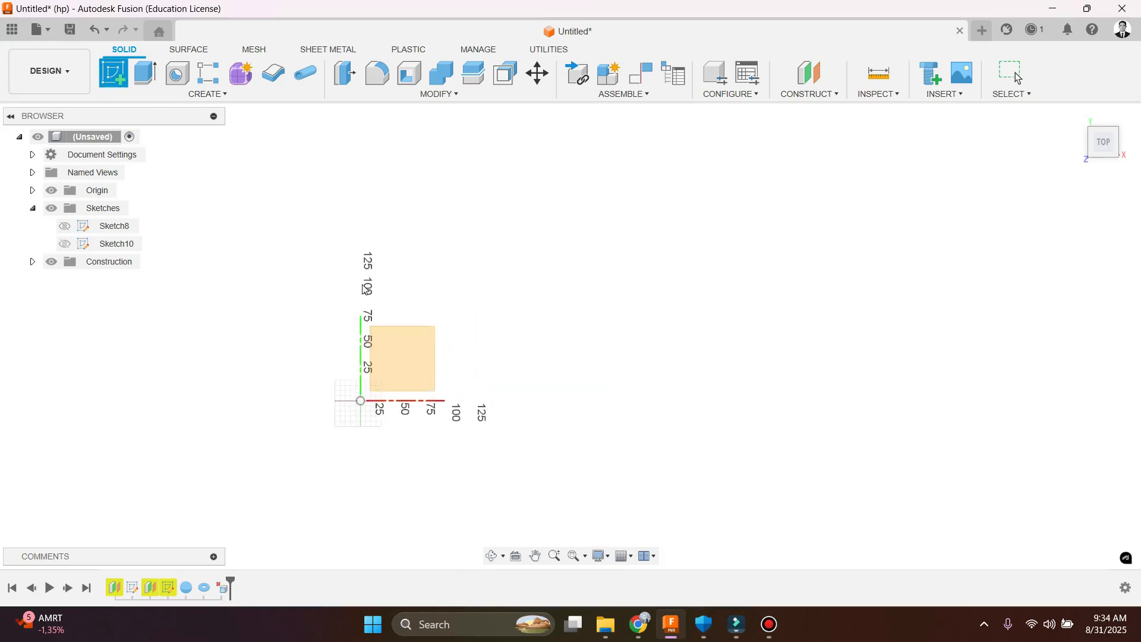
left_click(410, 345)
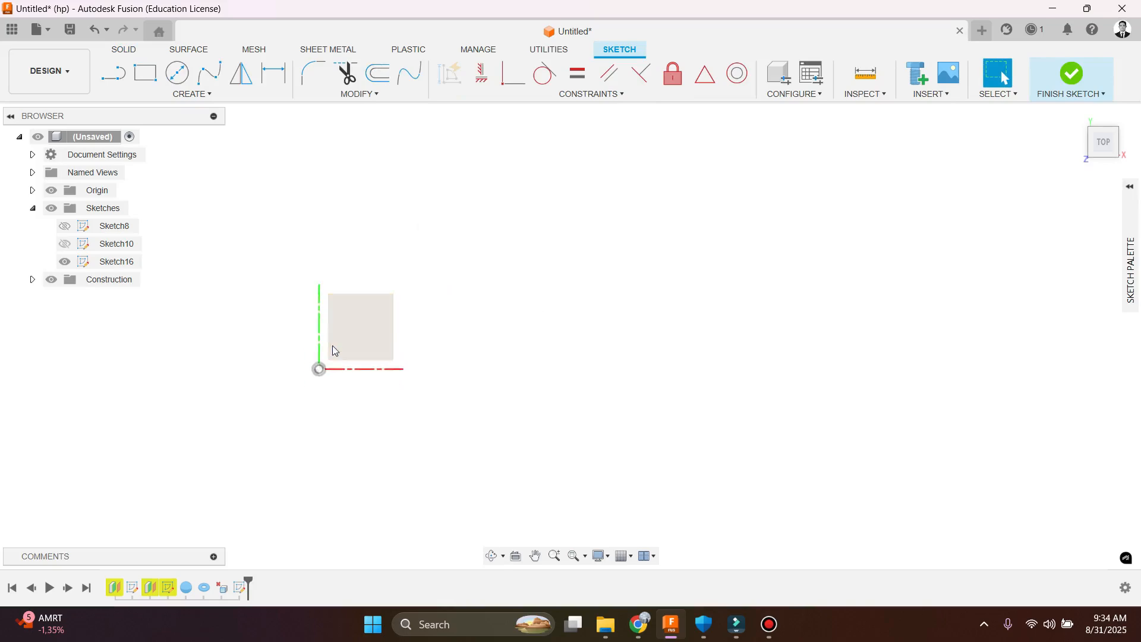
left_click(113, 73)
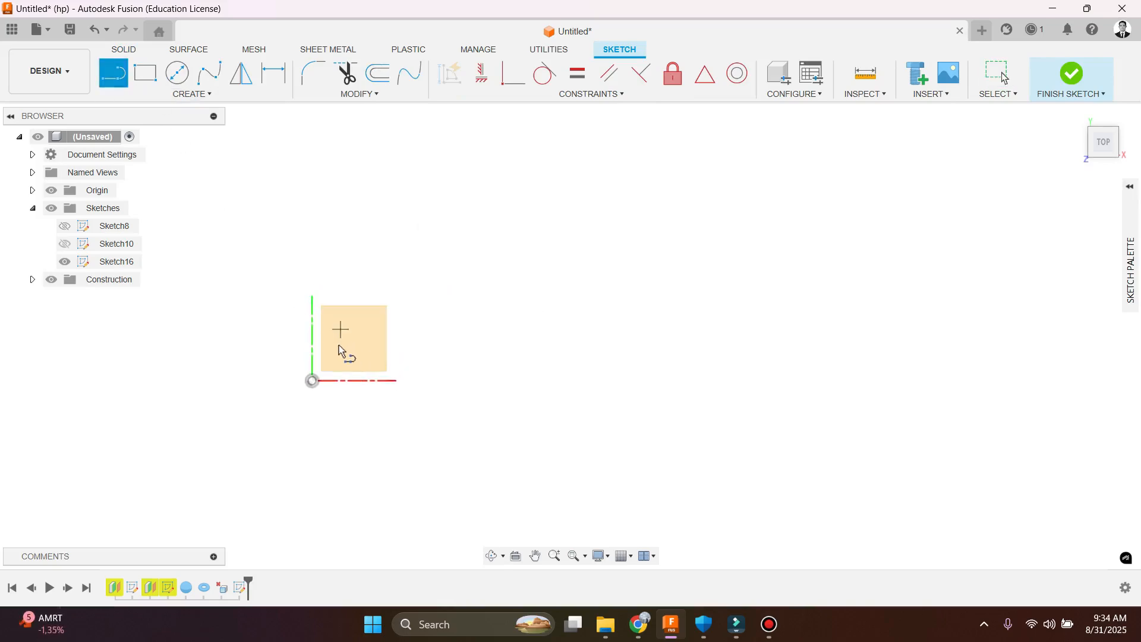
left_click(358, 347)
left_click(414, 273)
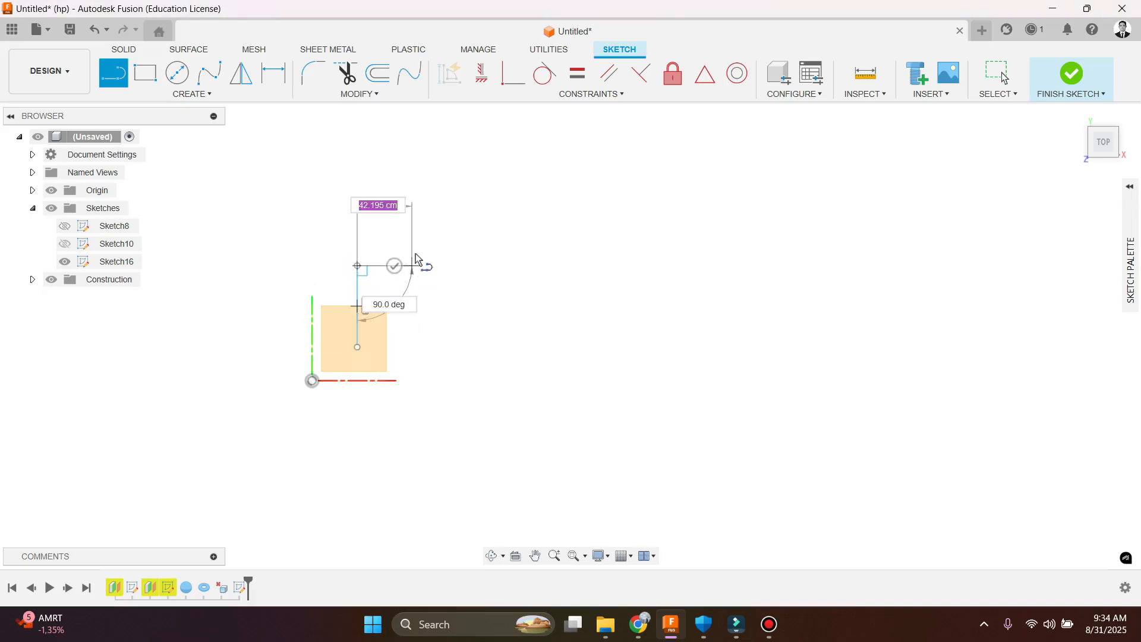
left_click(412, 266)
left_click(412, 181)
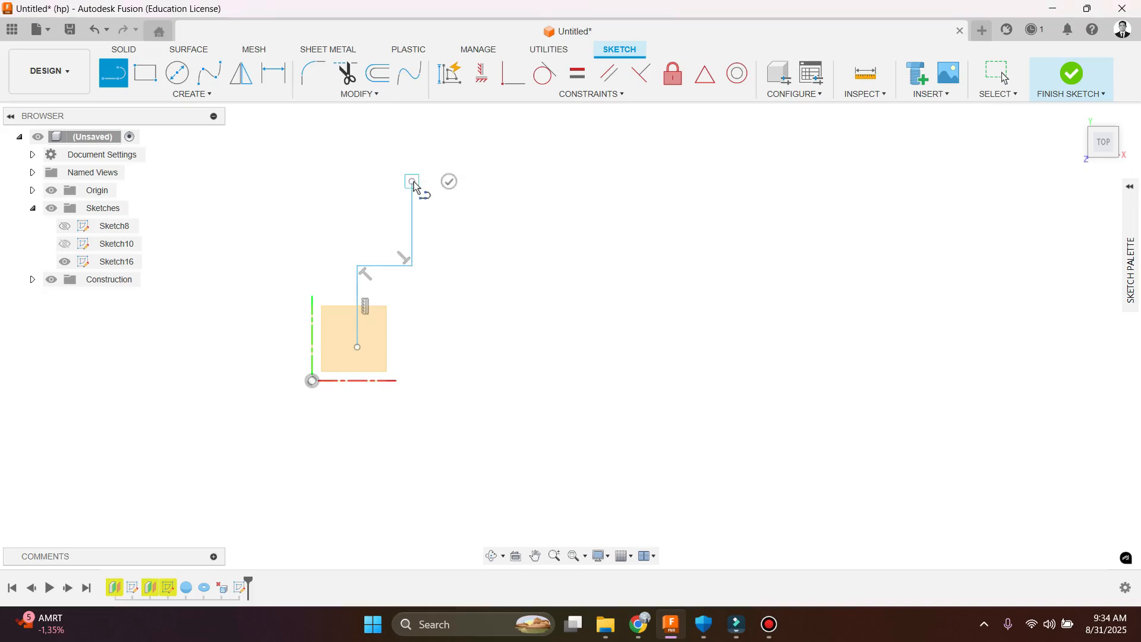
key("Escape")
Step: Draw an S-shaped fit-point spline through four points beside the stepped line
left_click(211, 74)
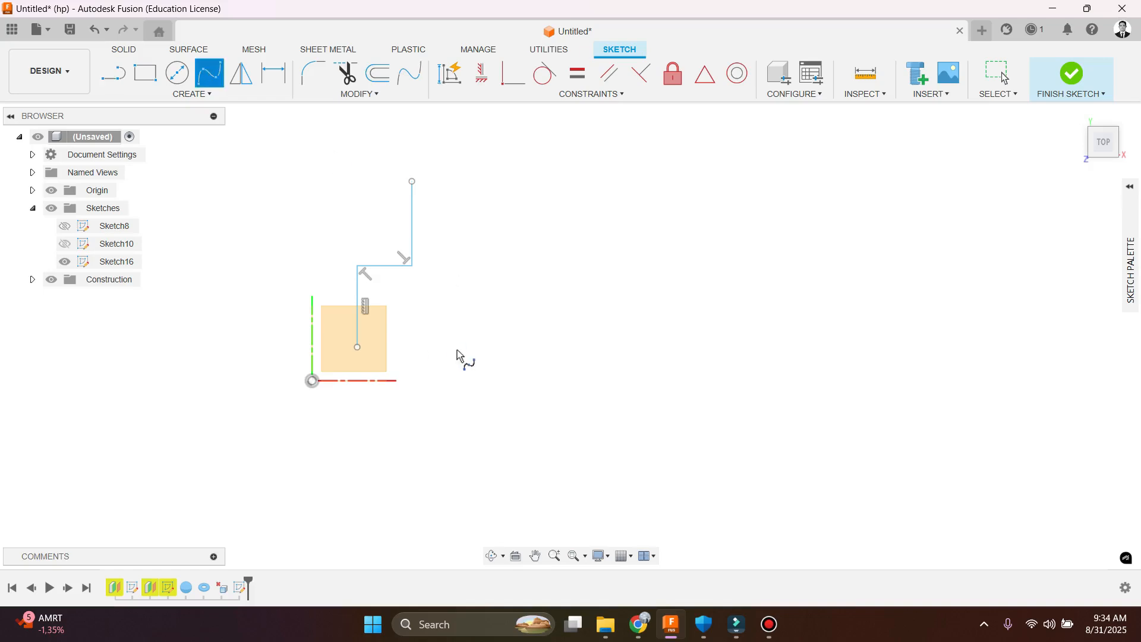
left_click(509, 282)
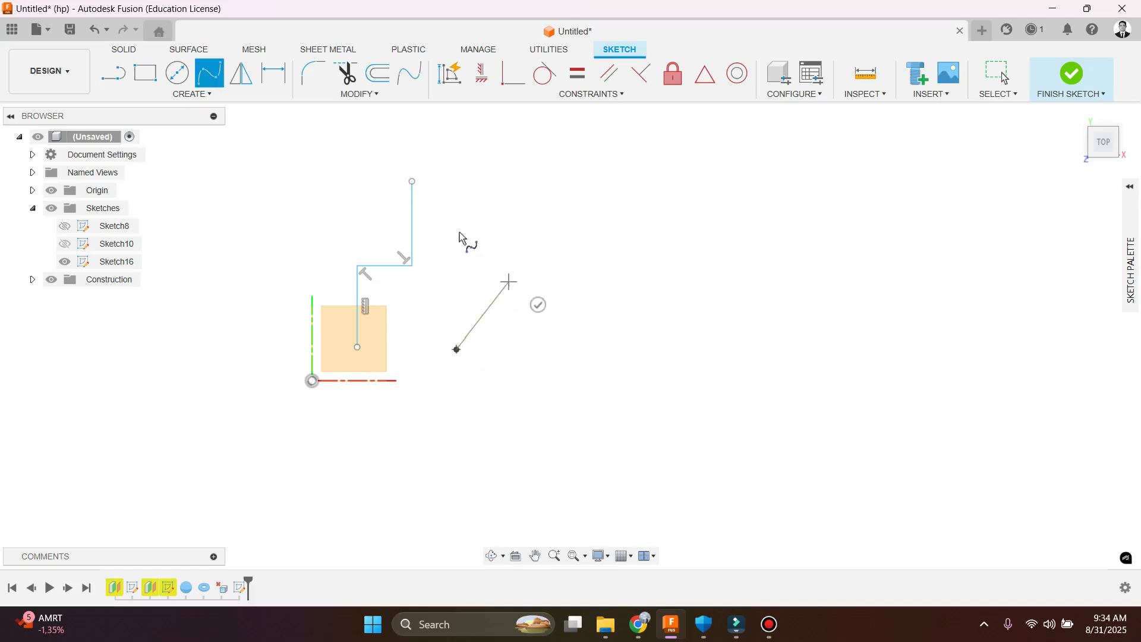
left_click(451, 208)
left_click(494, 139)
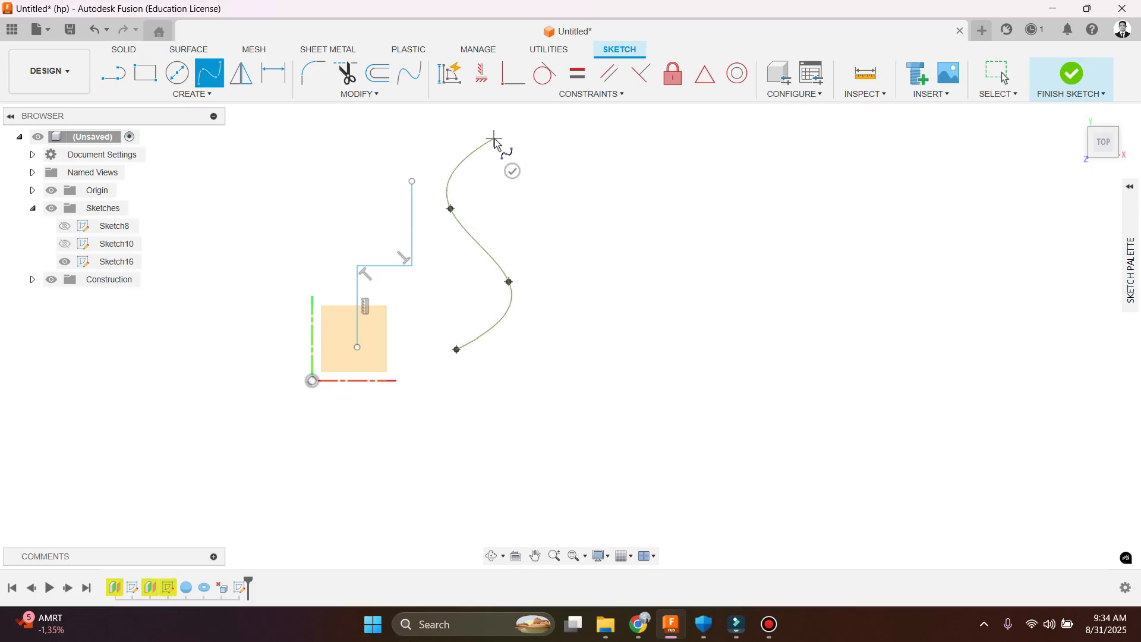
left_click(512, 170)
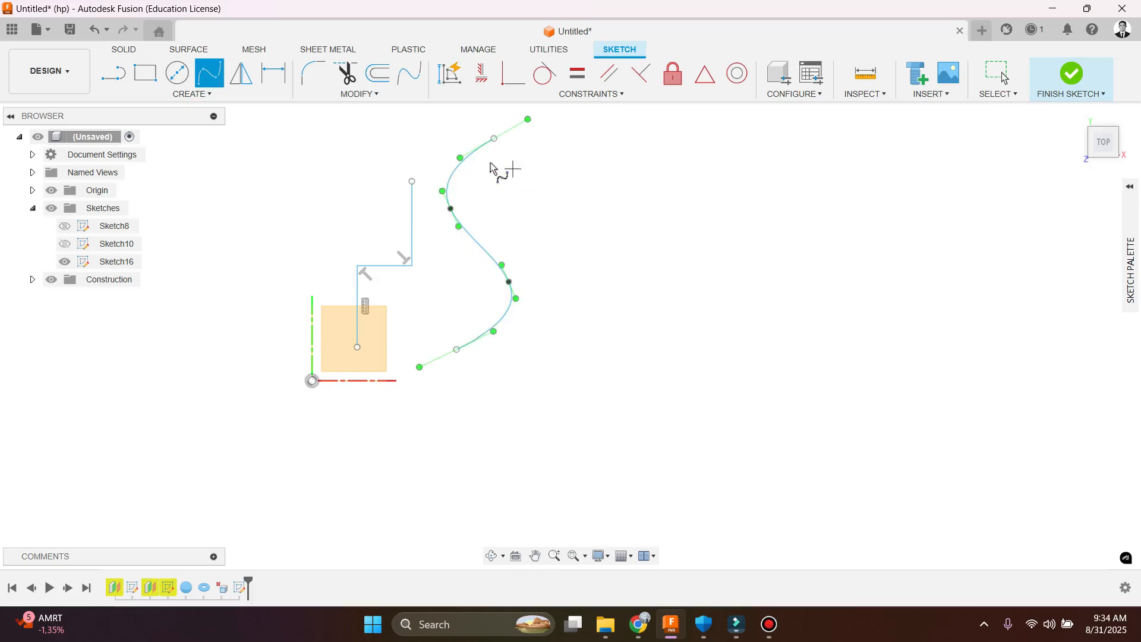
Step: Start a Pipe feature using the stepped line chain as its path
left_click(123, 50)
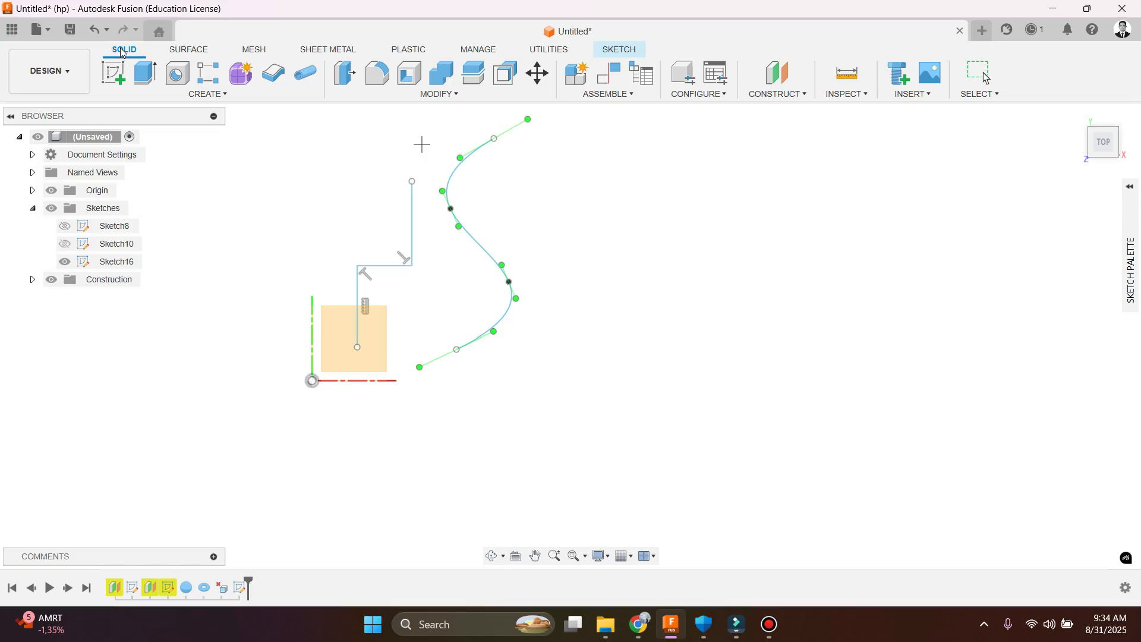
left_click(196, 94)
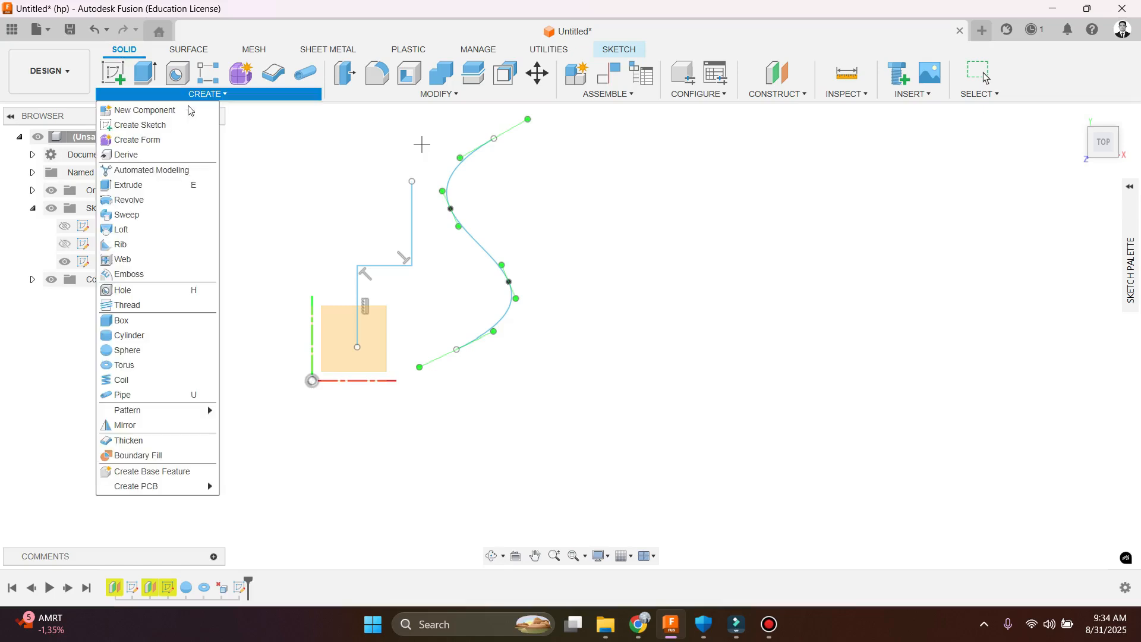
left_click(152, 395)
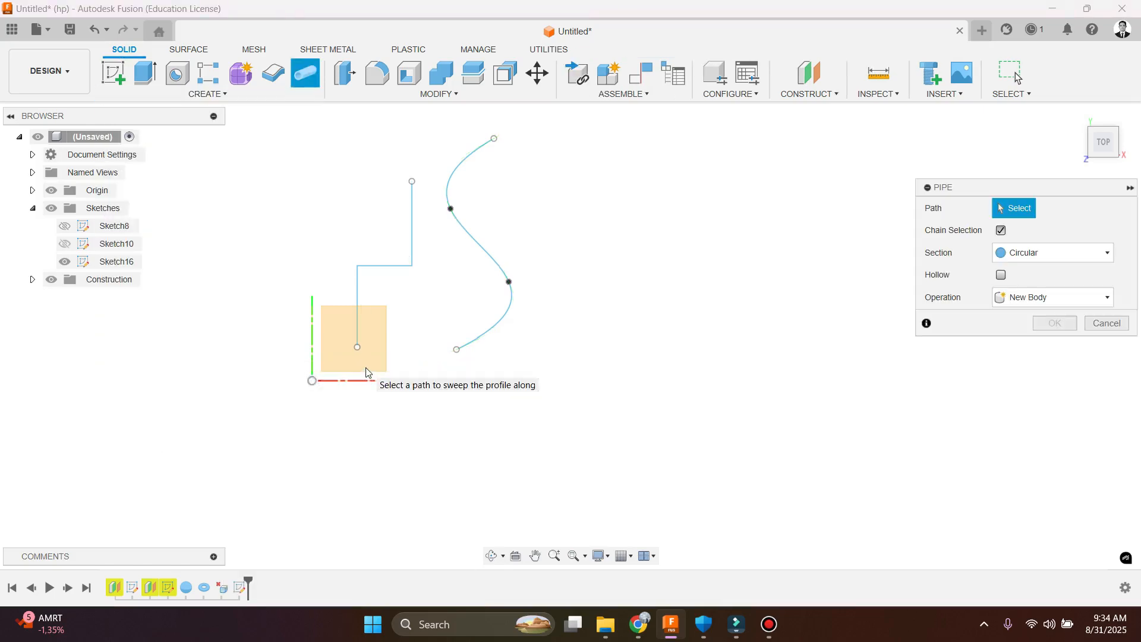
left_click(357, 299)
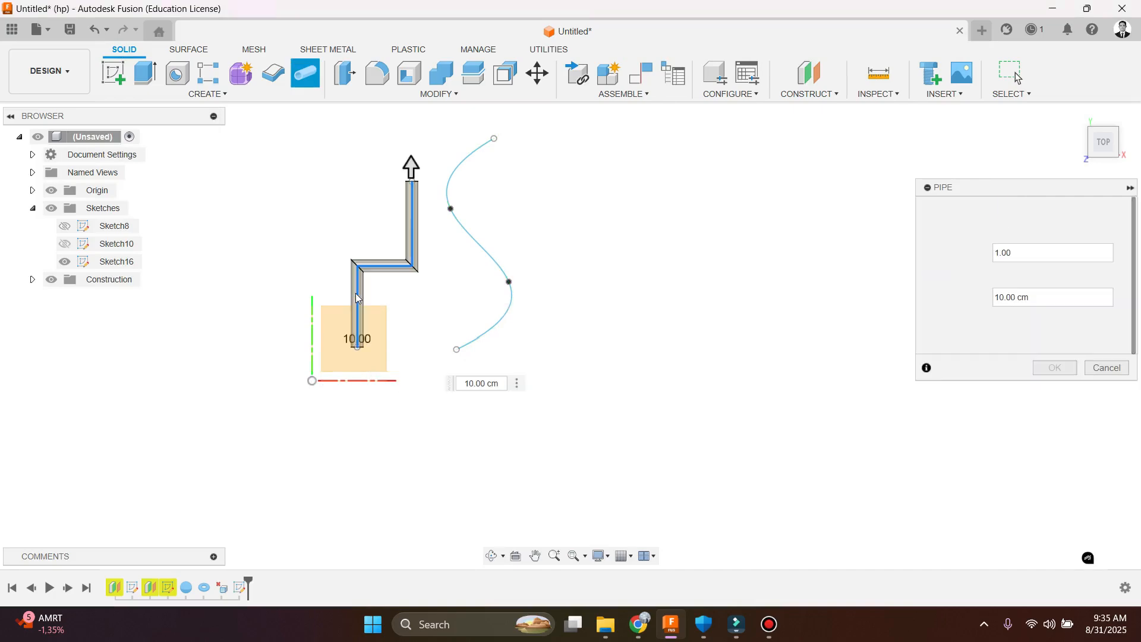
Step: Try the Square section for the pipe and restore the Circular section
left_click(1069, 275)
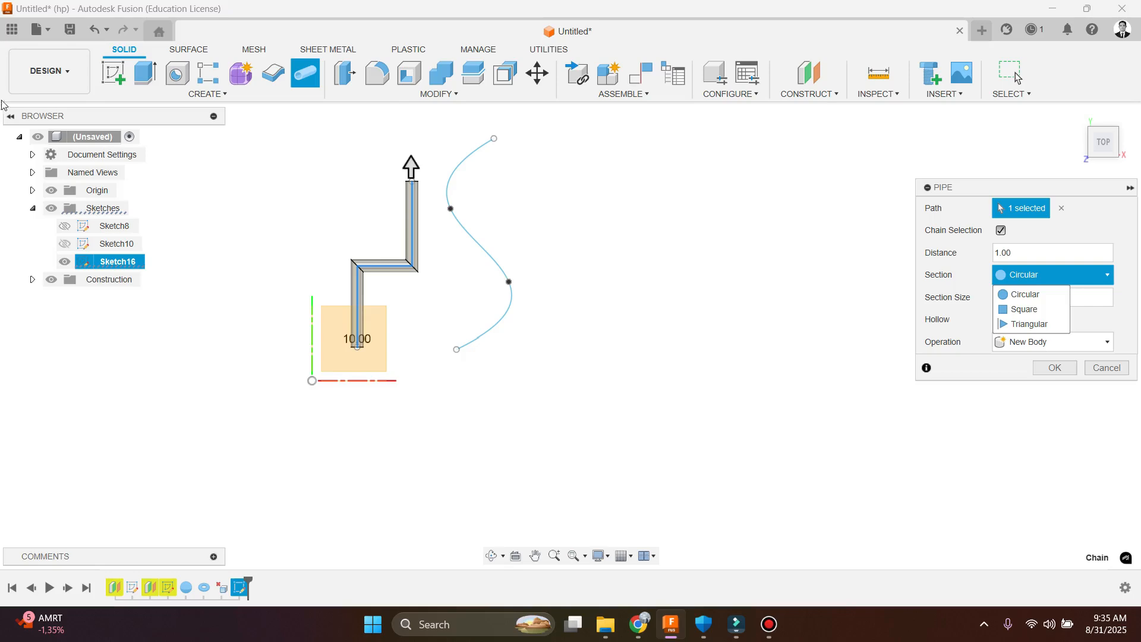
left_click(215, 95)
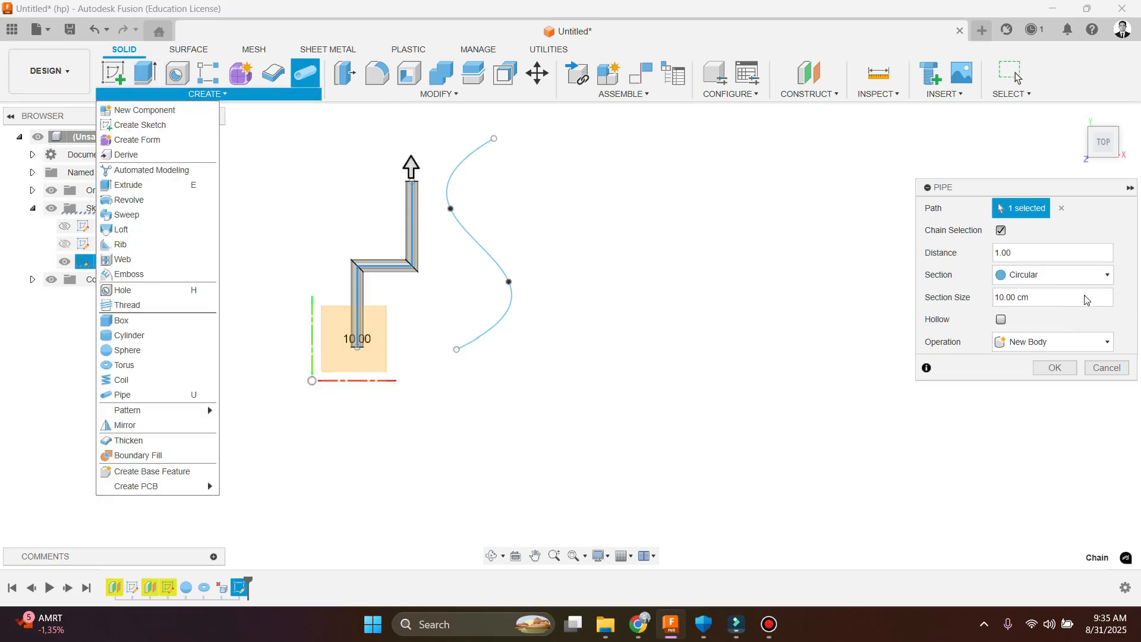
left_click(1041, 282)
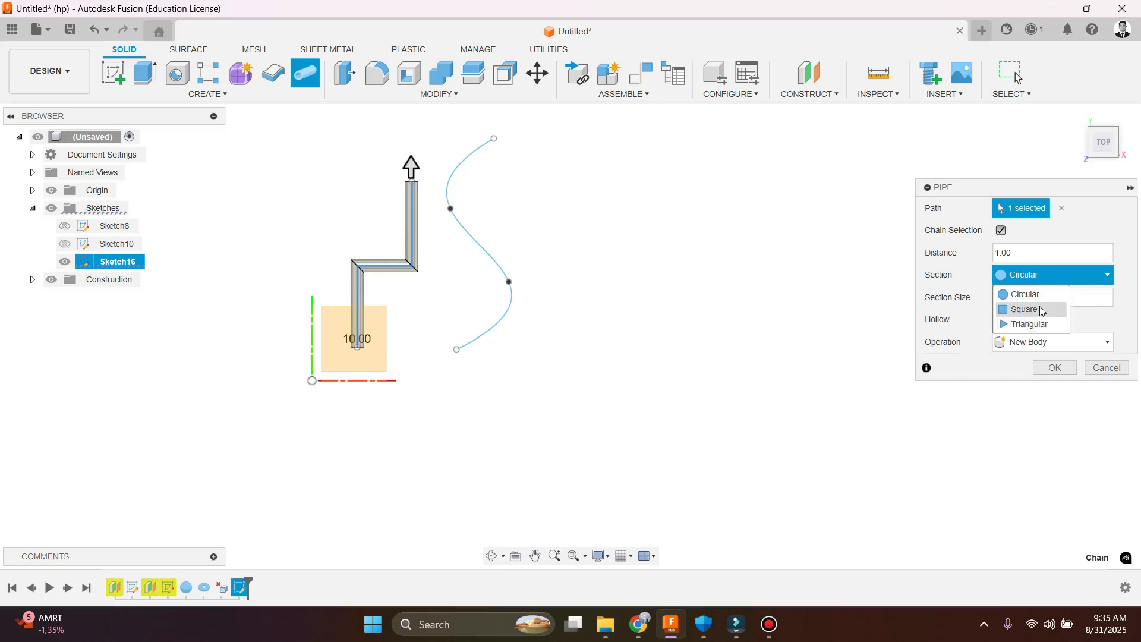
left_click(1034, 309)
left_click(1053, 280)
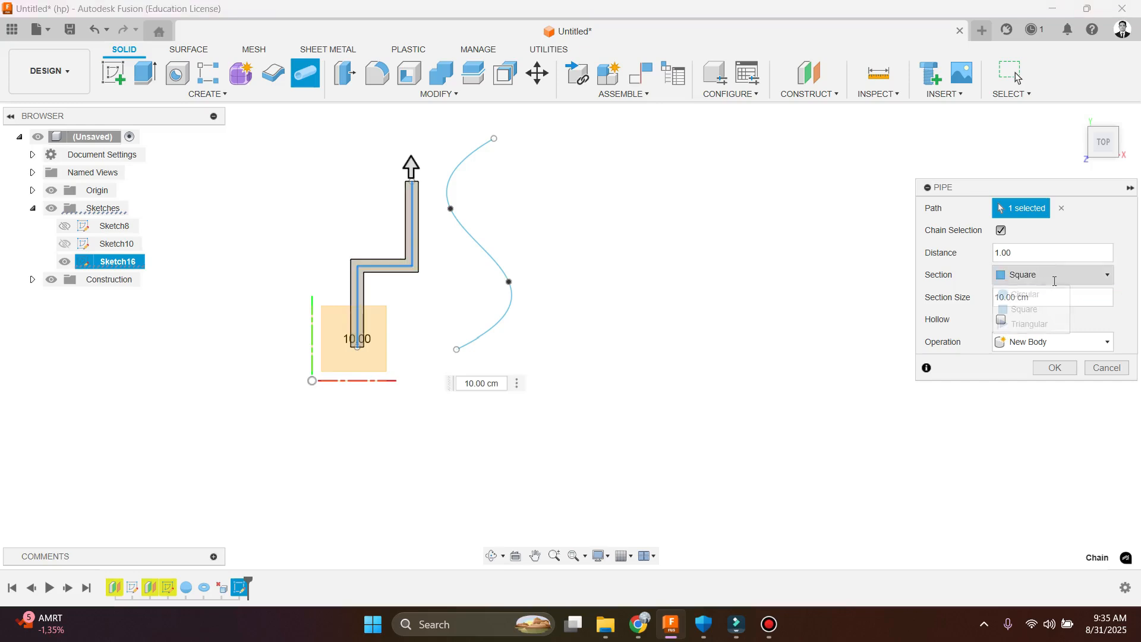
left_click(1047, 307)
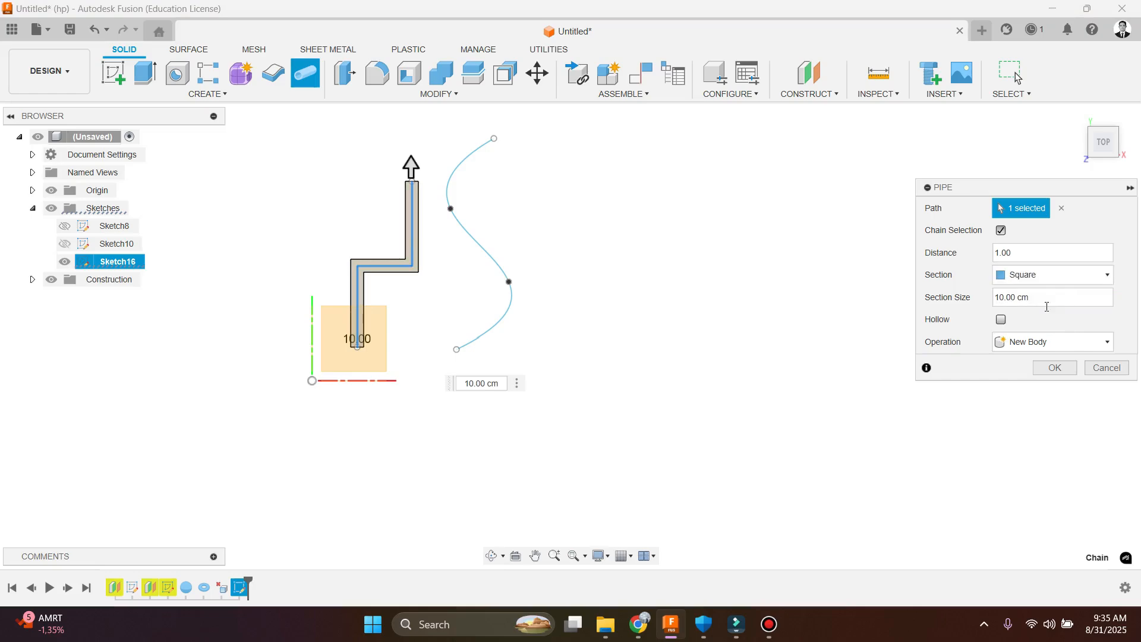
left_click(1041, 275)
left_click(1044, 294)
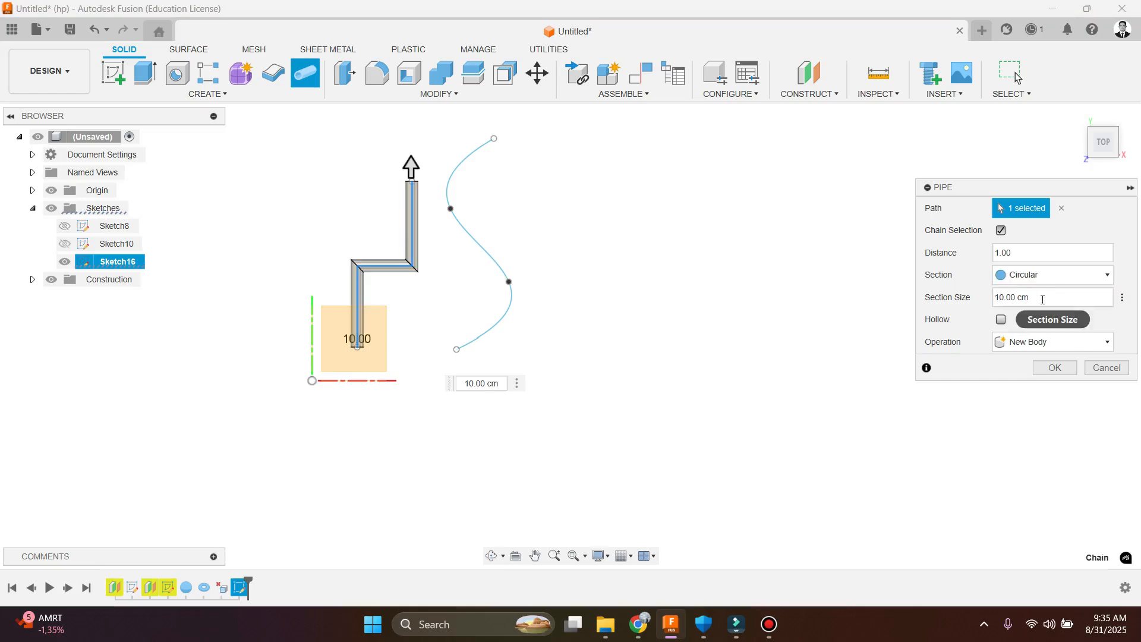
Step: Try pipe section sizes of 5 cm and 15 cm before setting the size back to 10 cm
left_click(1010, 298)
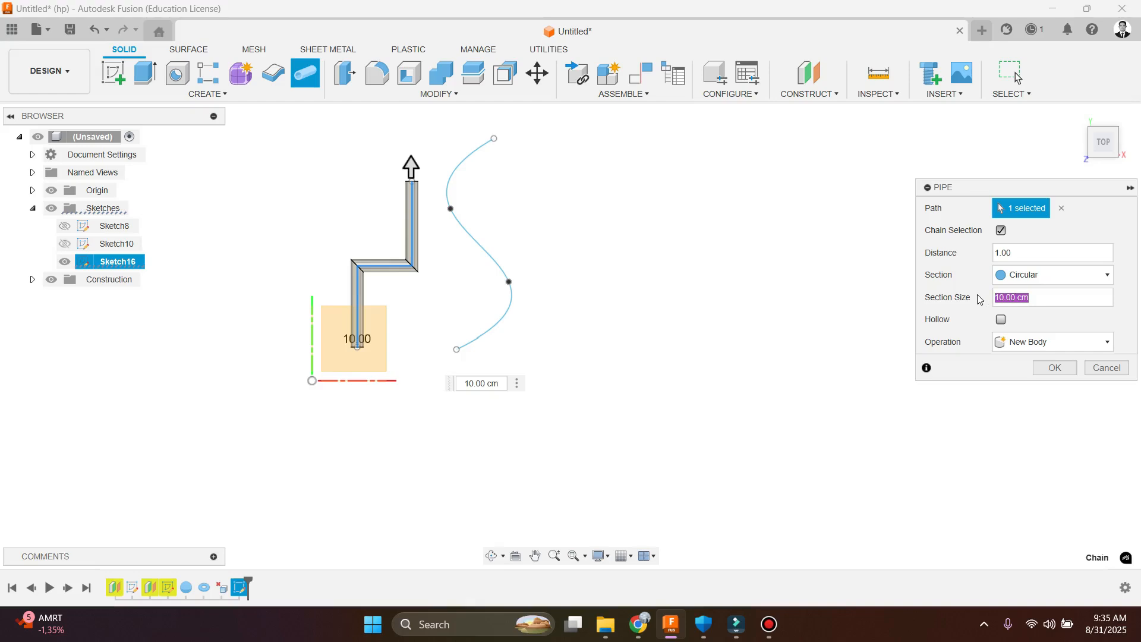
type("5")
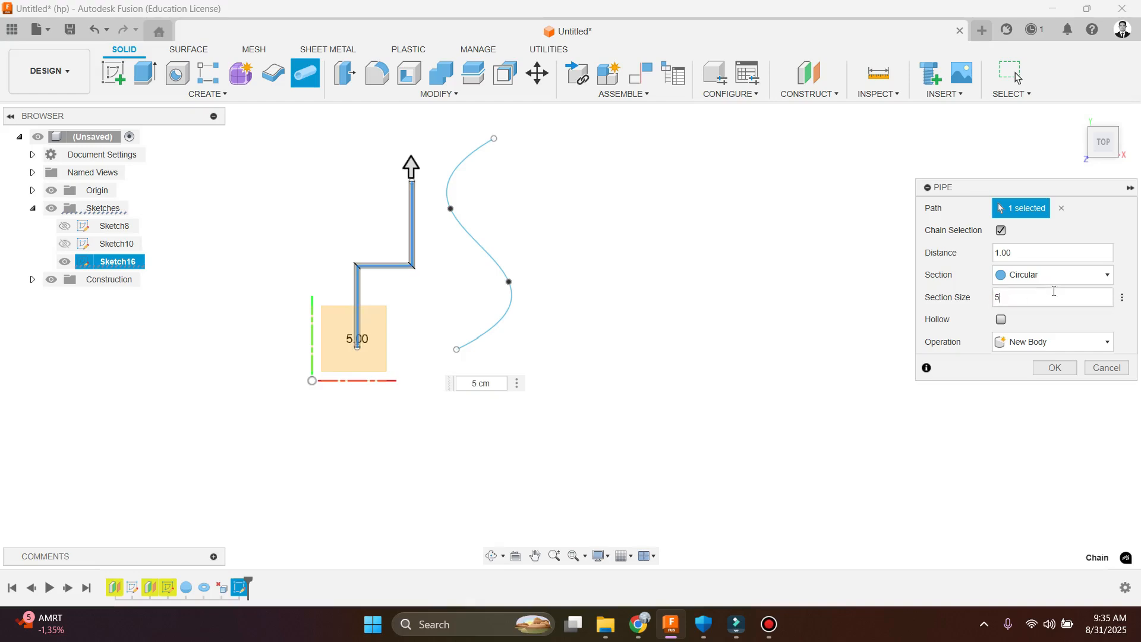
left_click_drag(1033, 297, 963, 302)
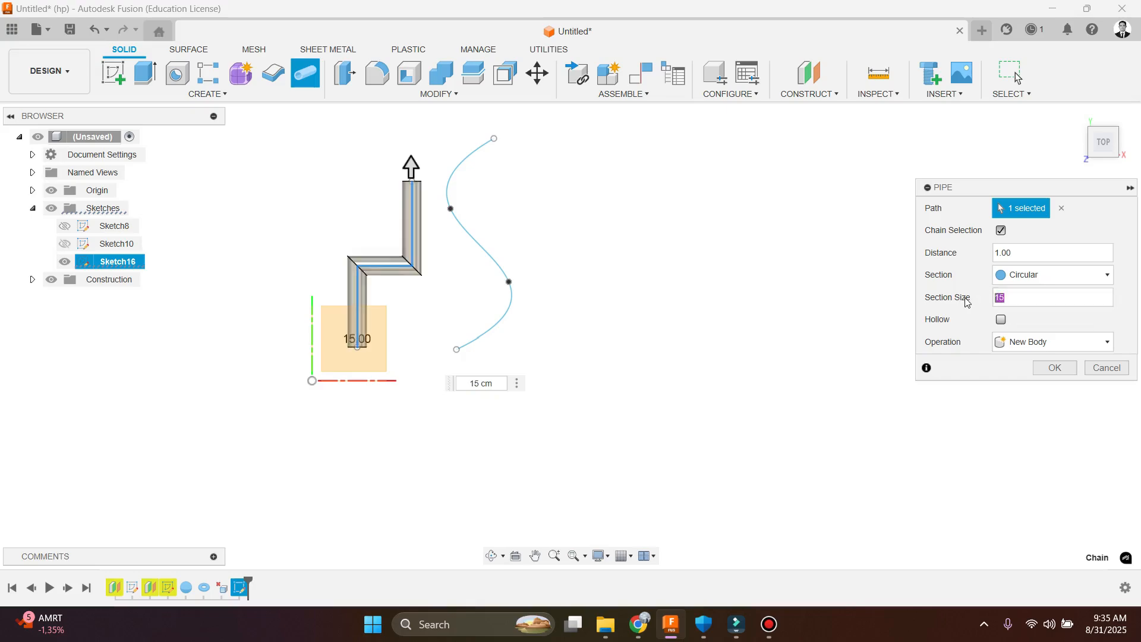
key("BackSpace")
type("0")
left_click(1005, 254)
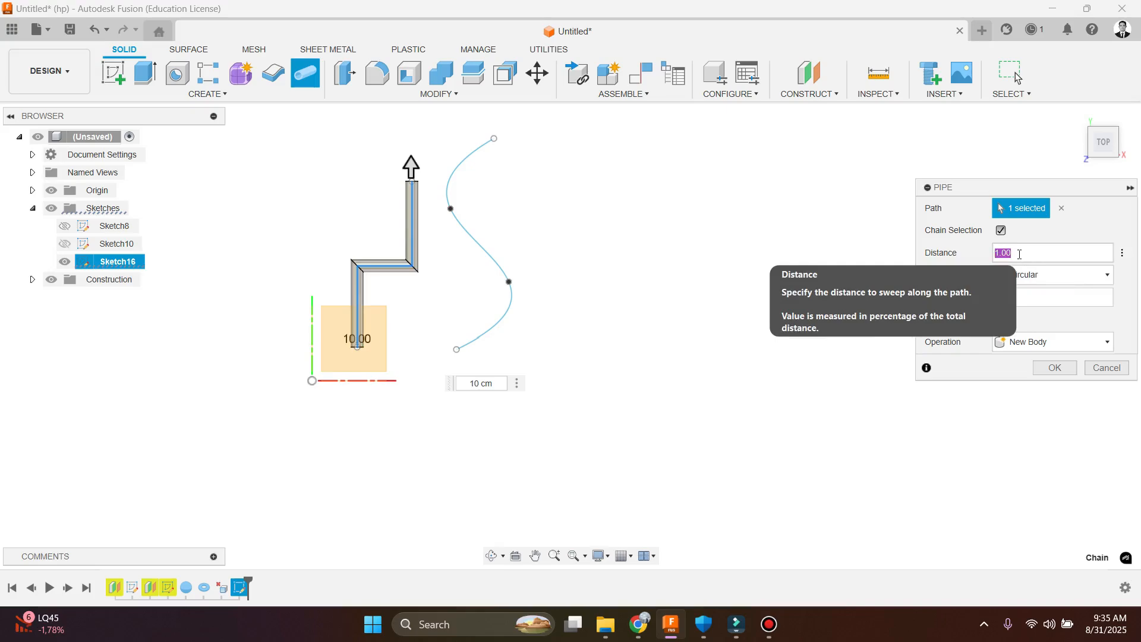
left_click(1016, 251)
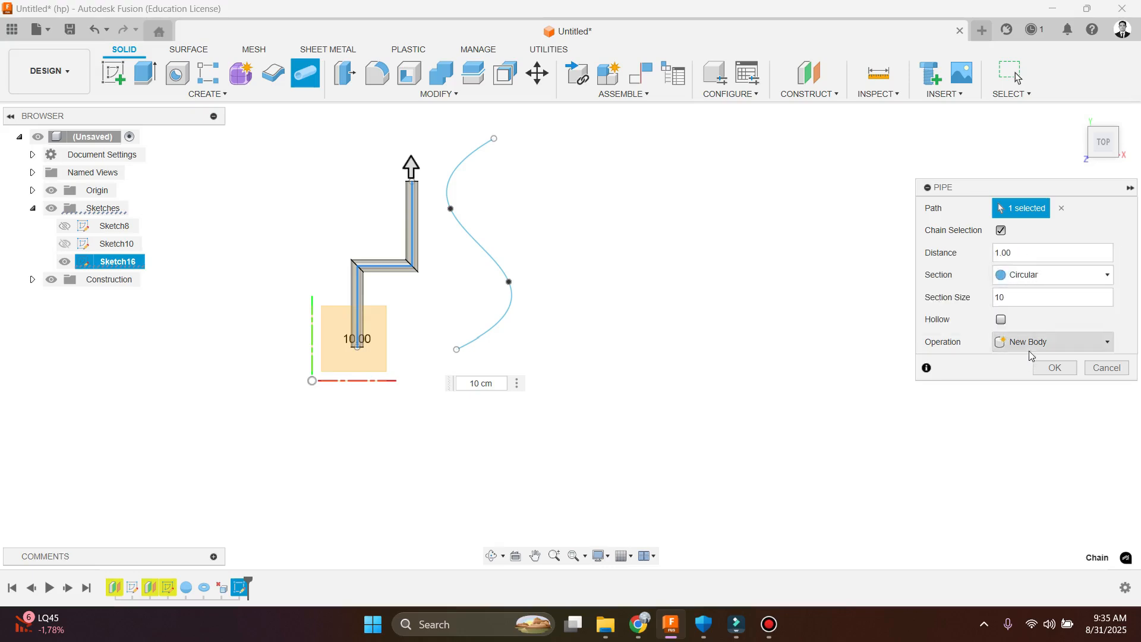
Step: Make the pipe hollow and inspect its open end at the start of the path
left_click(1001, 320)
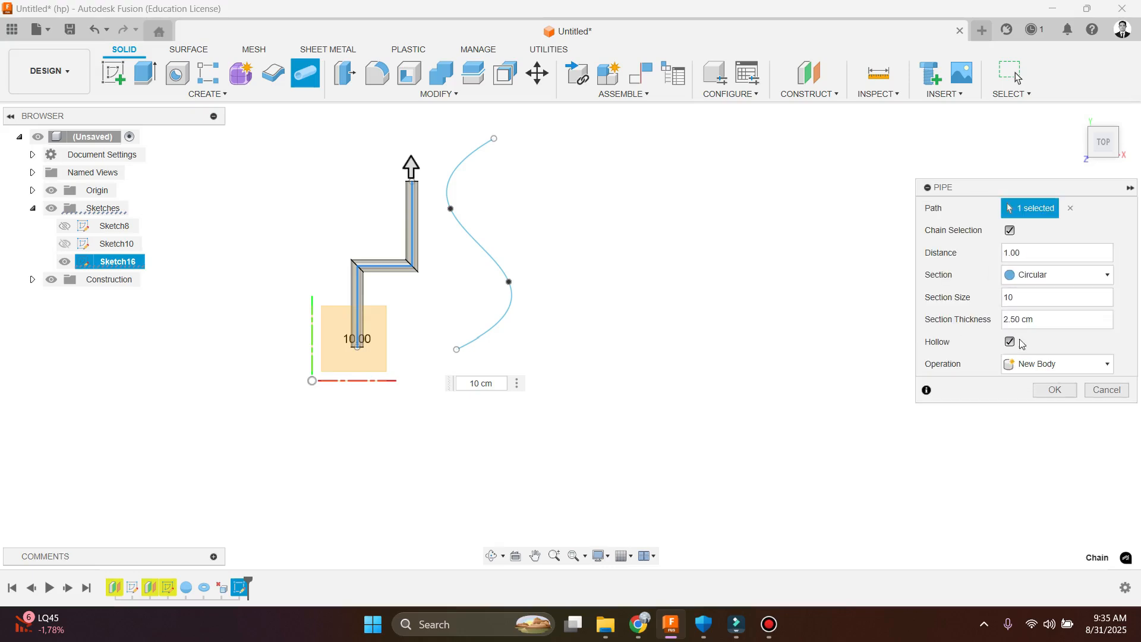
scroll(345, 350, "up", 2)
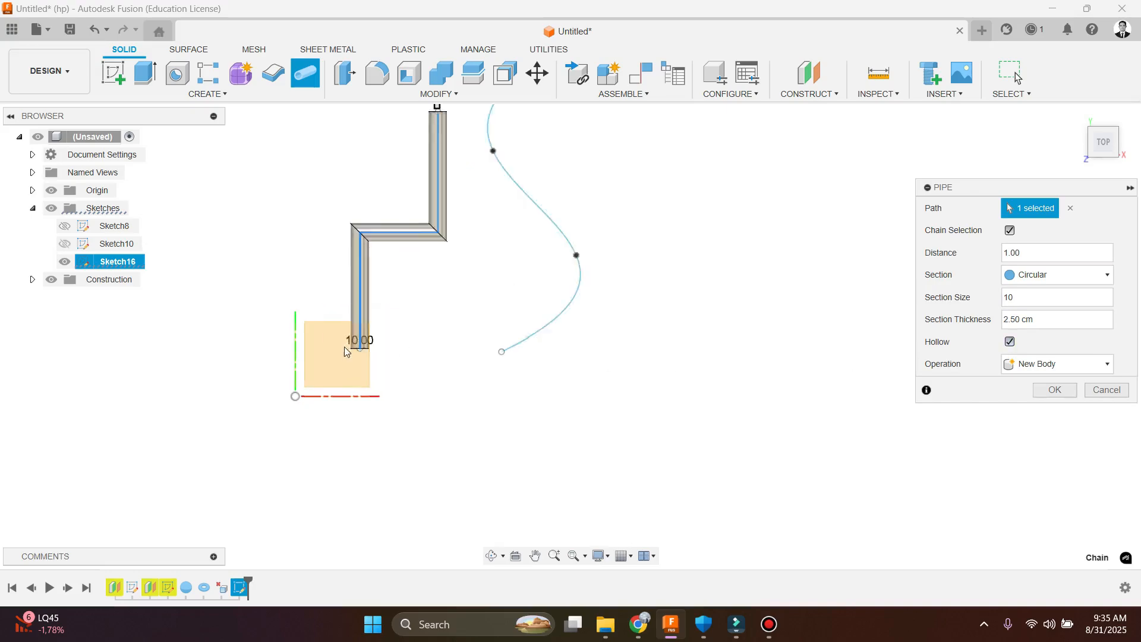
middle_click_drag(345, 351, 340, 276, "shift")
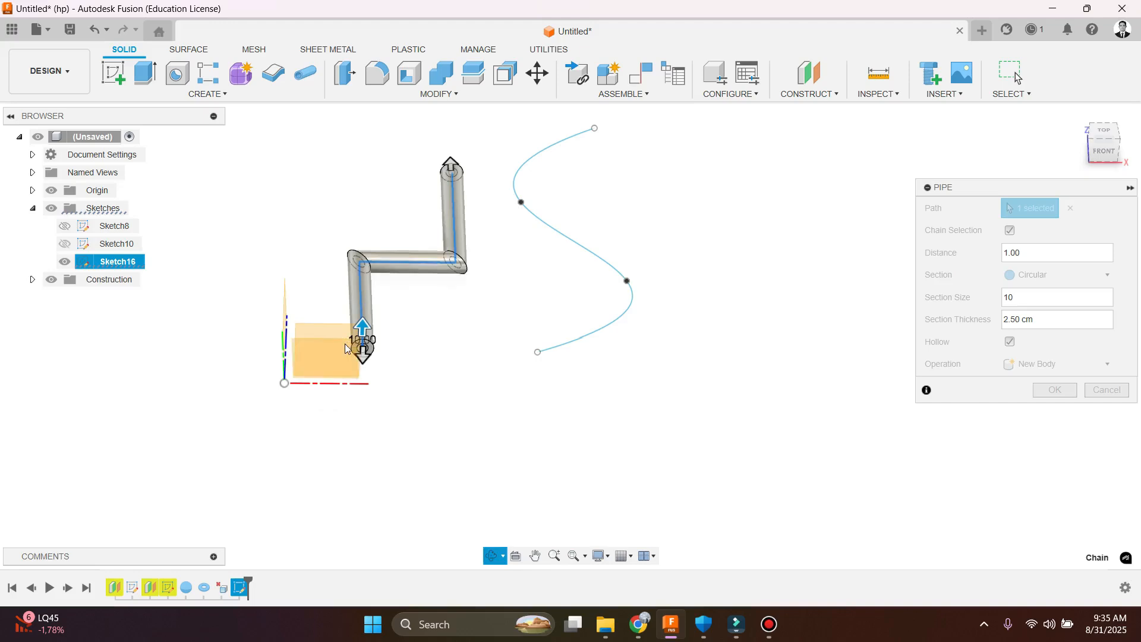
scroll(345, 343, "up", 10)
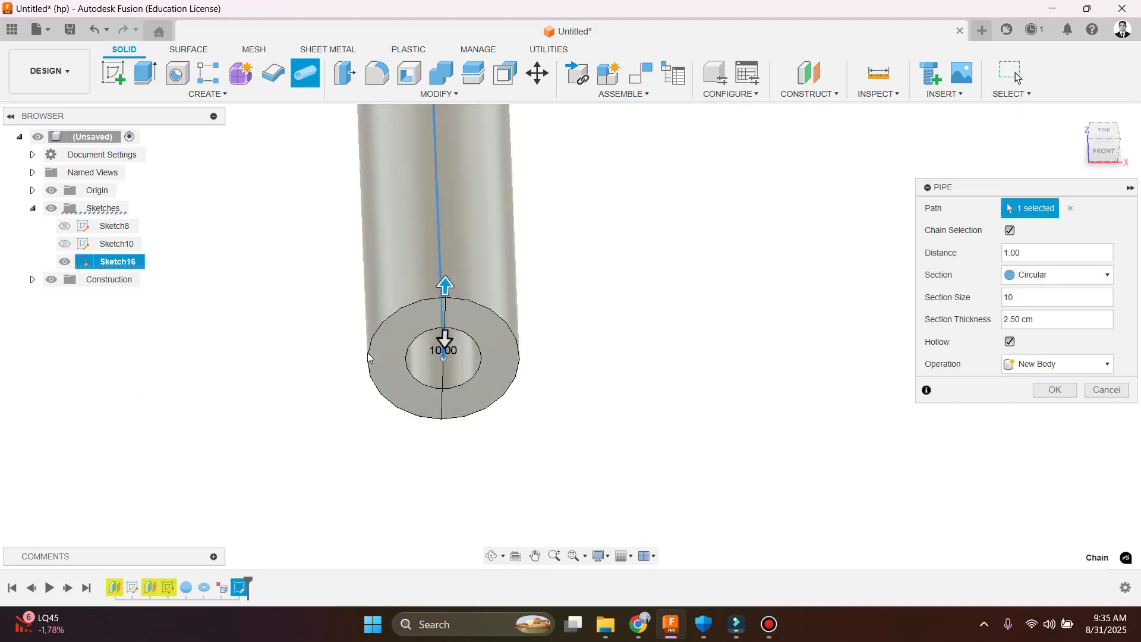
Step: Set the hollow pipe's section thickness to 0.25 cm and its section size to 1 cm
left_click(1039, 321)
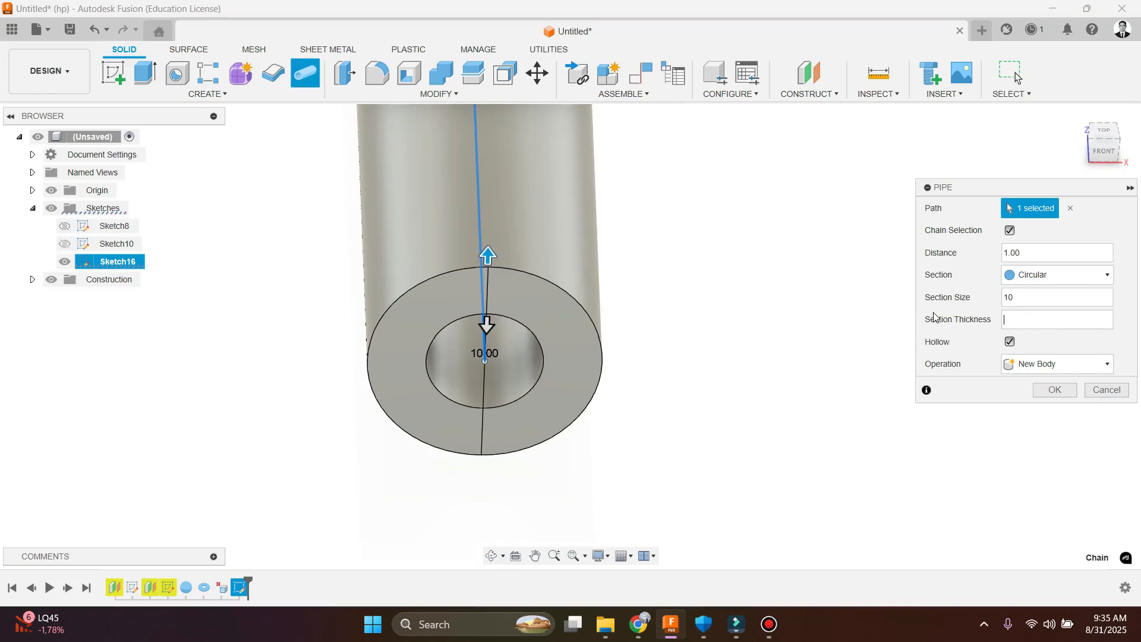
type("0.25")
key("Return")
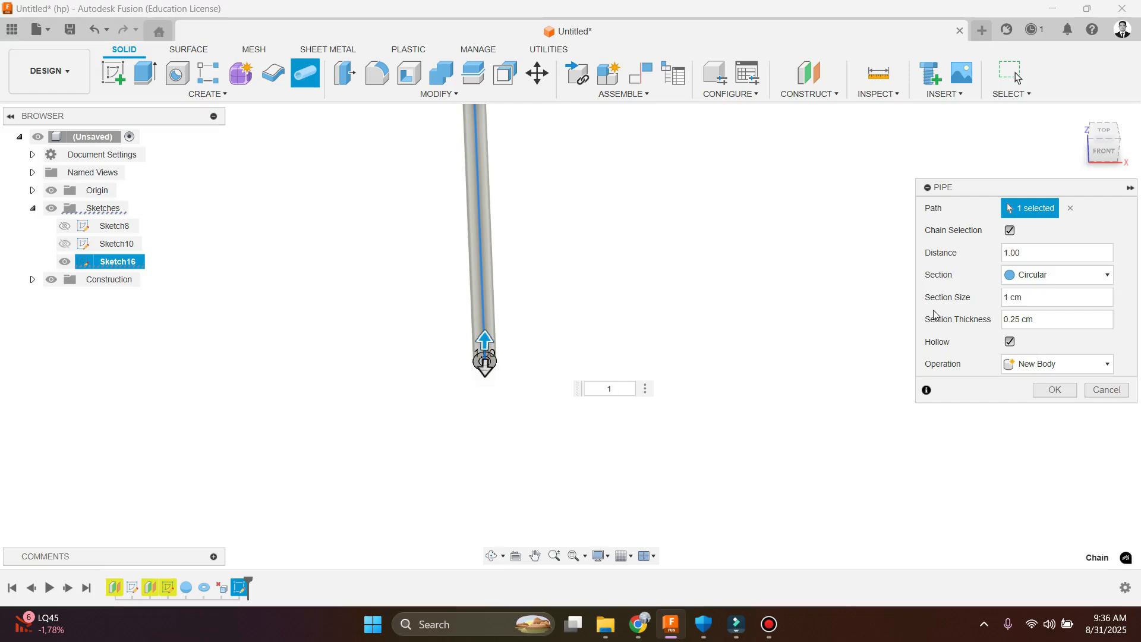
scroll(488, 378, "up", 10)
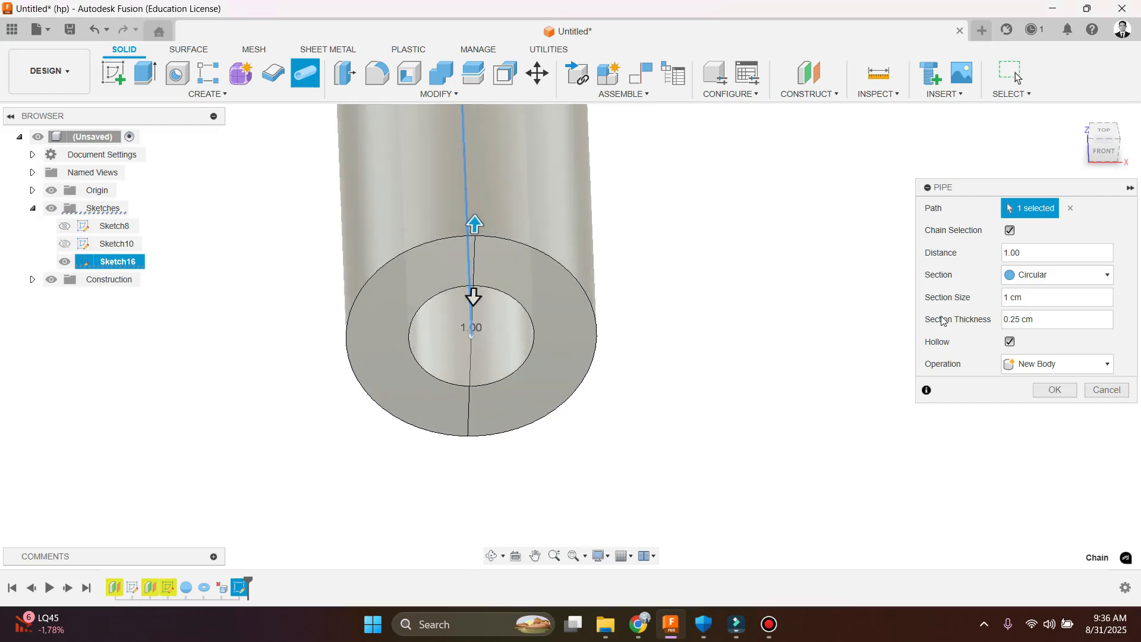
Step: Set the hollow pipe's section size to 10 cm and its section thickness to 1 cm
left_click(1027, 300)
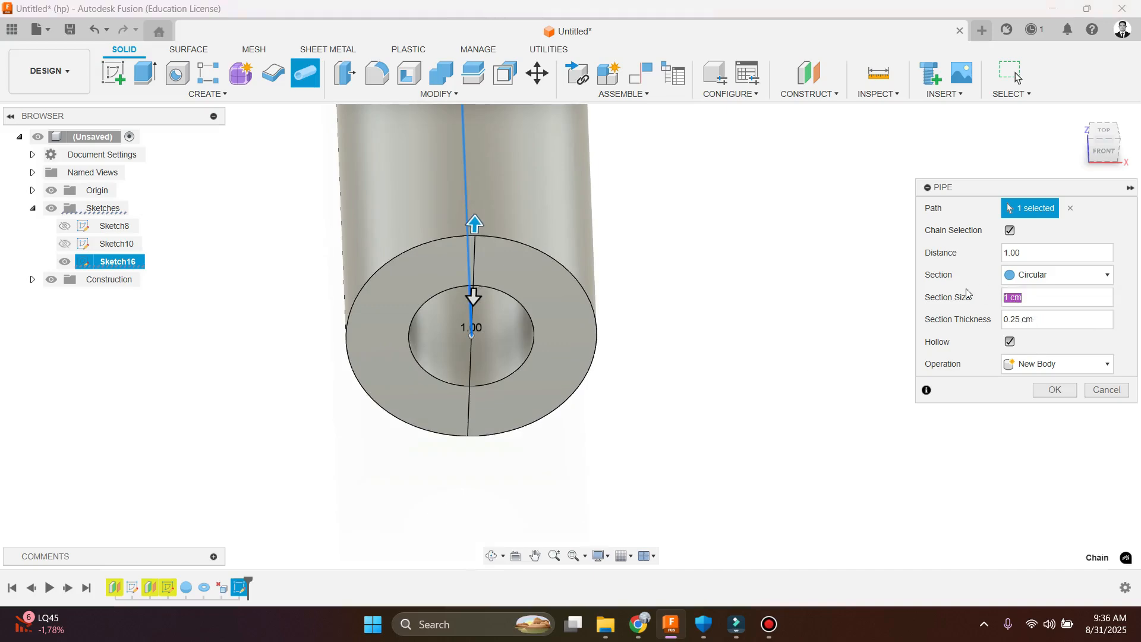
key("Return")
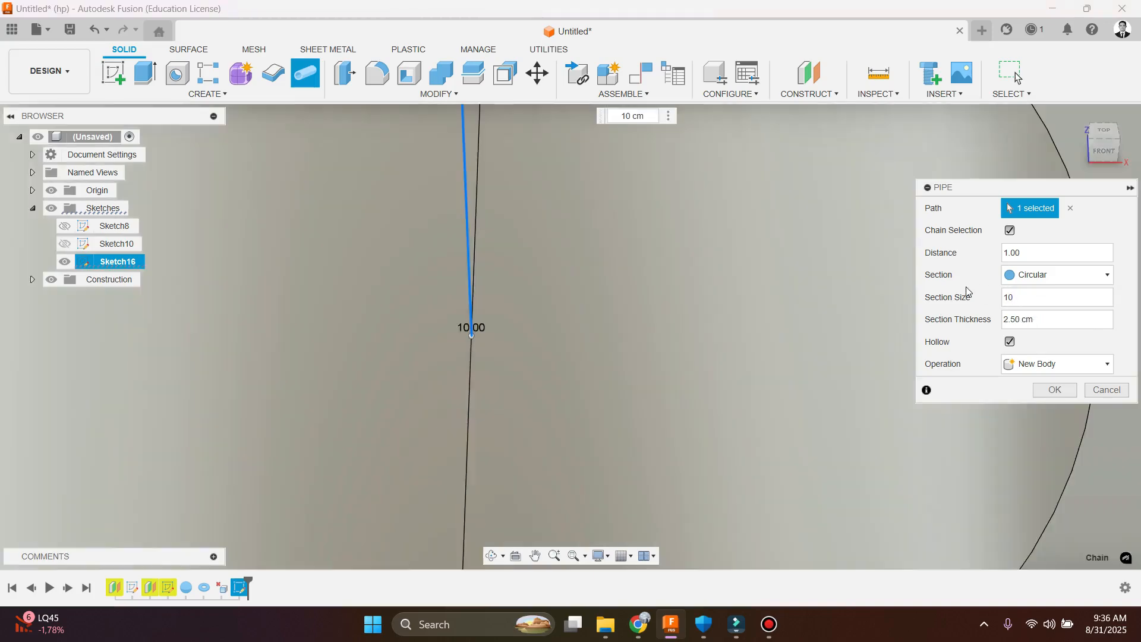
scroll(630, 355, "down", 5)
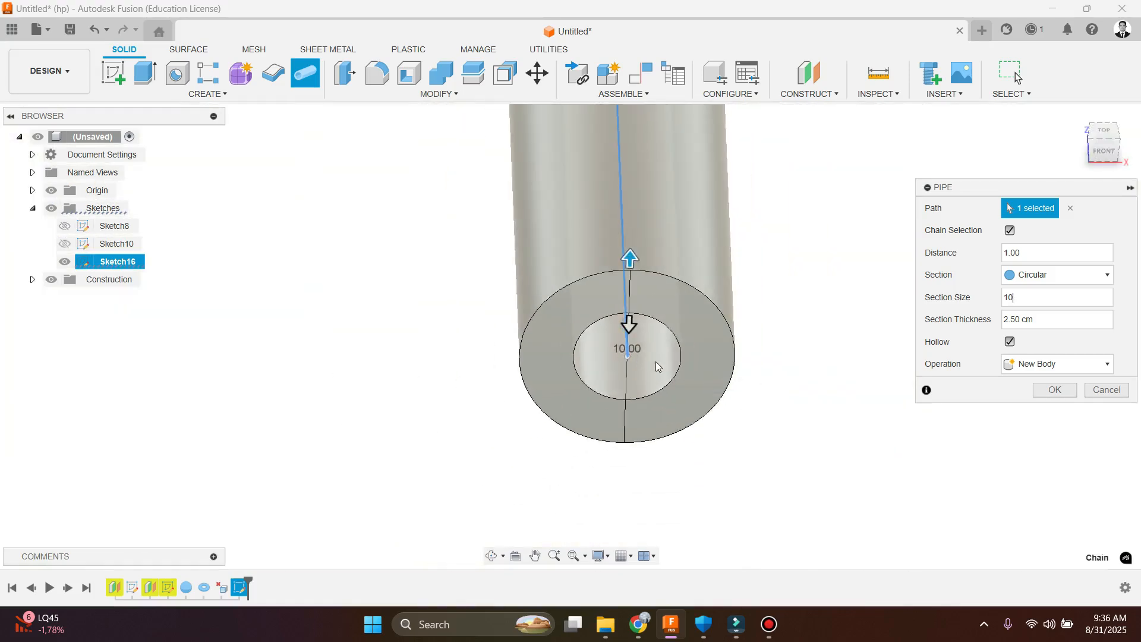
middle_click_drag(655, 324, 1045, 326, "shift")
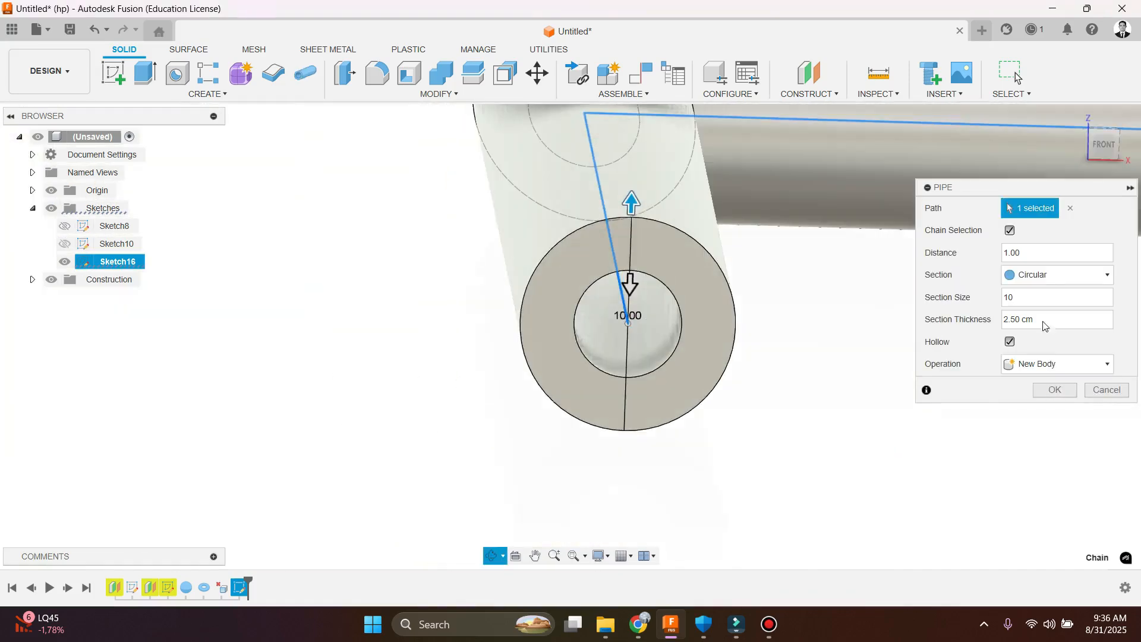
left_click(986, 318)
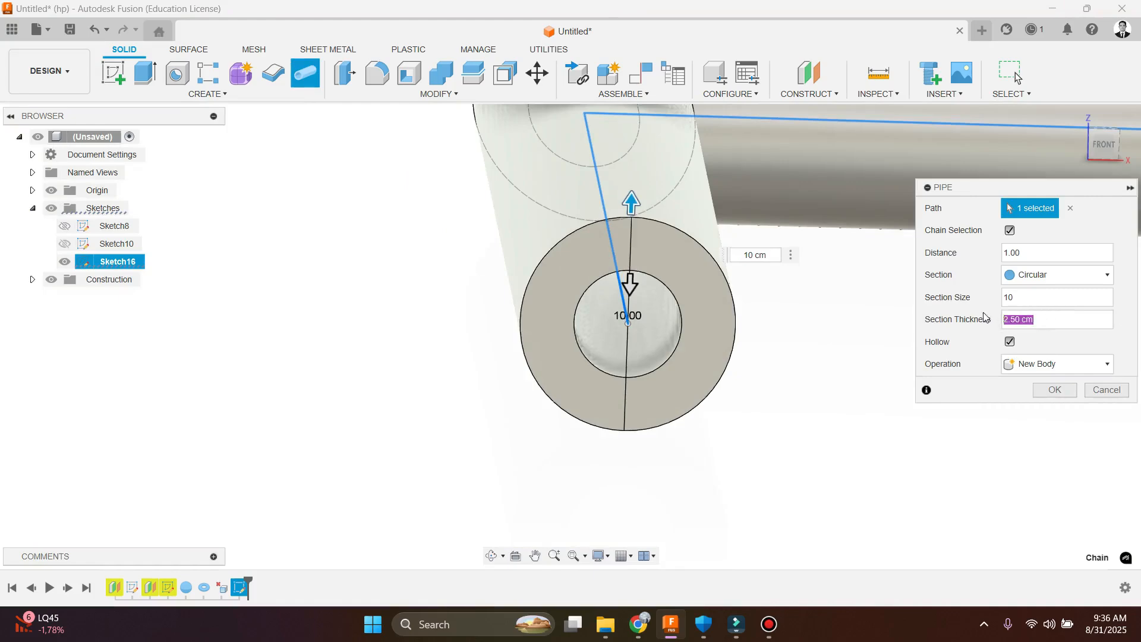
key("Return")
scroll(571, 345, "down", 5)
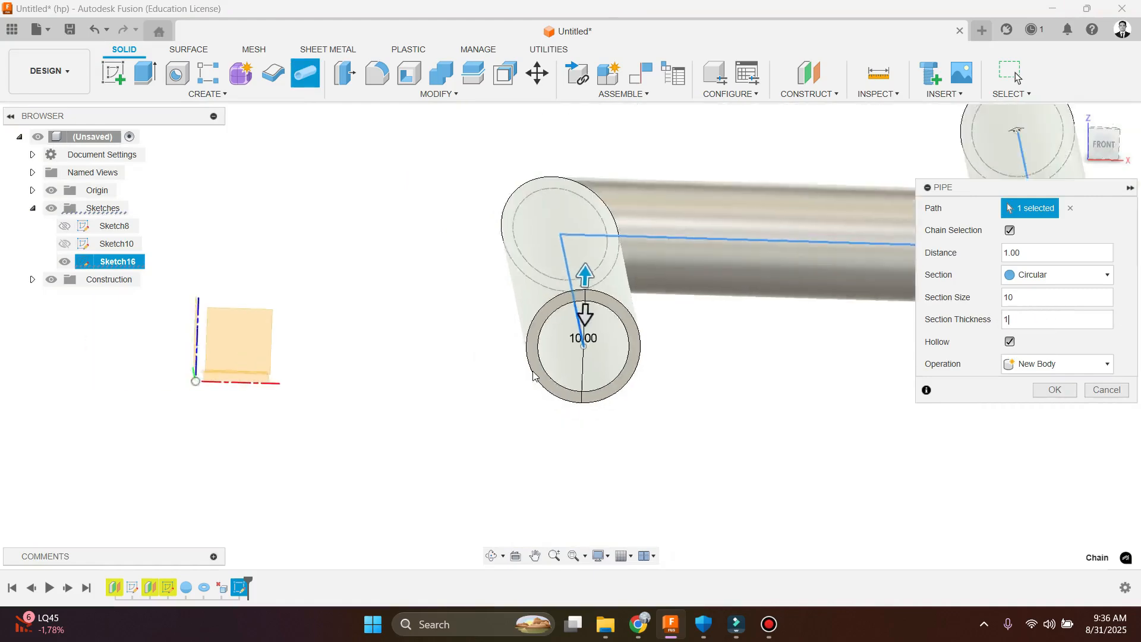
scroll(565, 356, "up", 8)
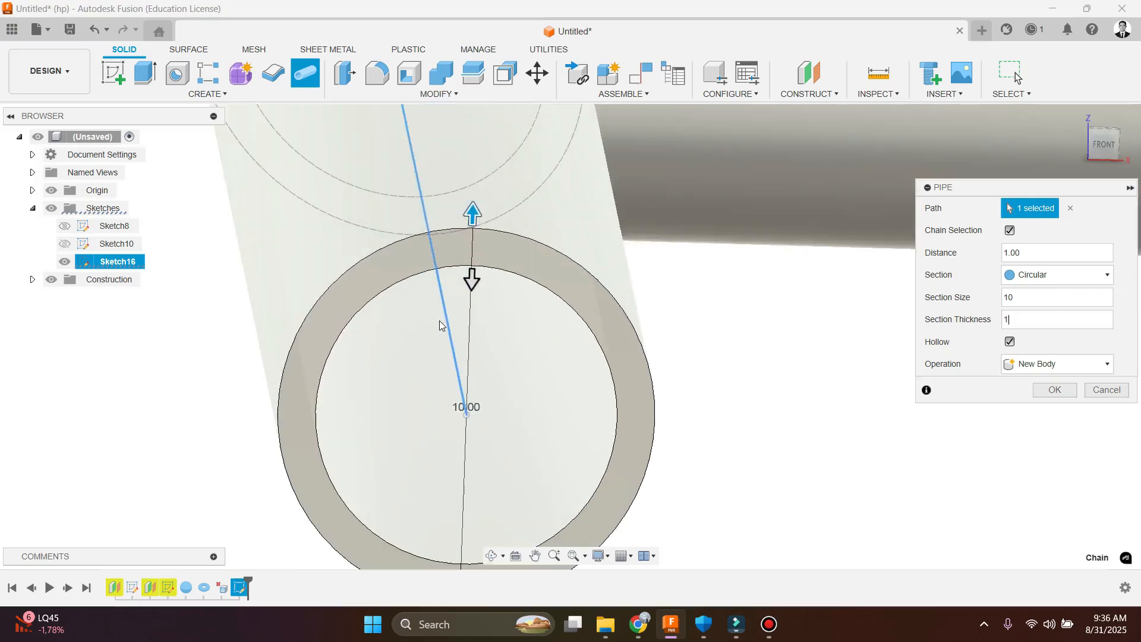
scroll(391, 286, "down", 8)
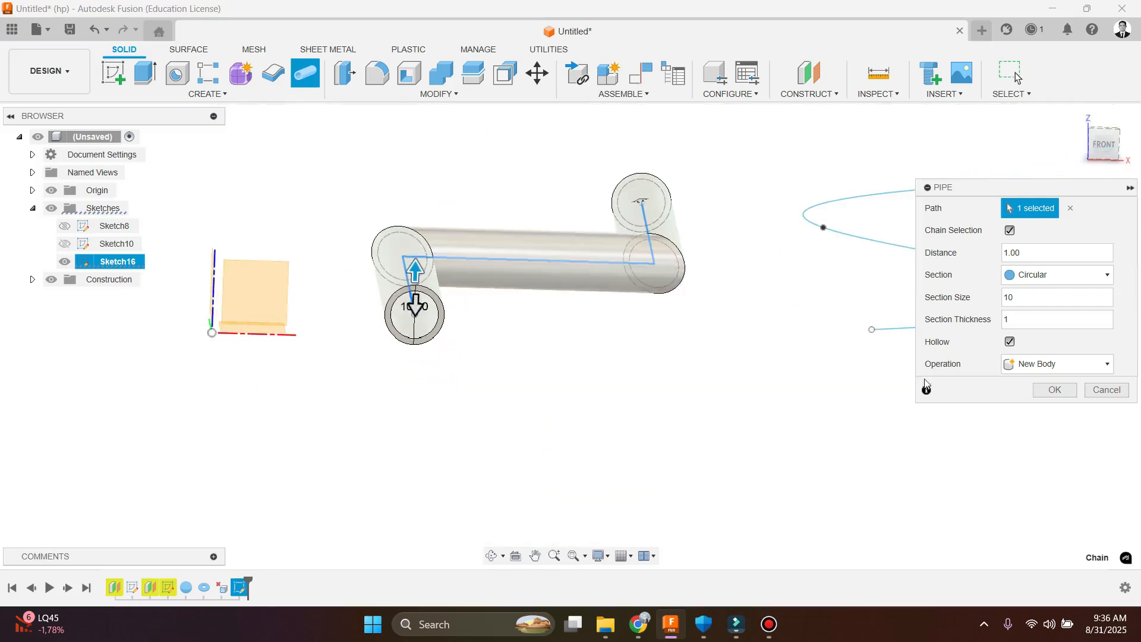
Step: Try the Square section for the hollow pipe, switch it to Triangular and create the pipe as a new body
left_click(1032, 277)
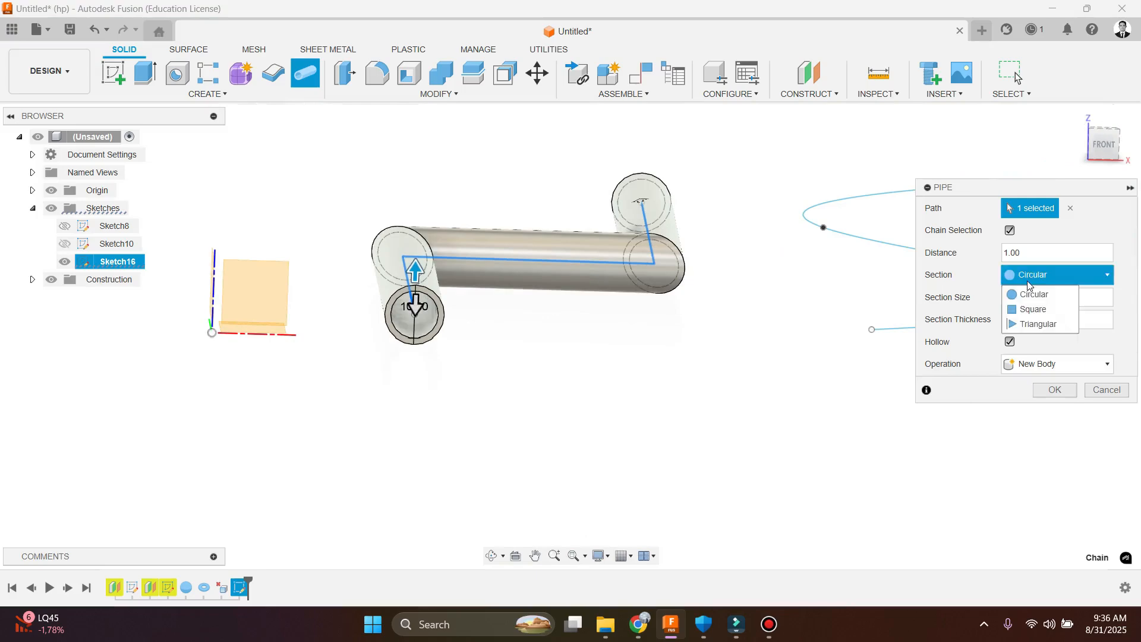
left_click(1034, 308)
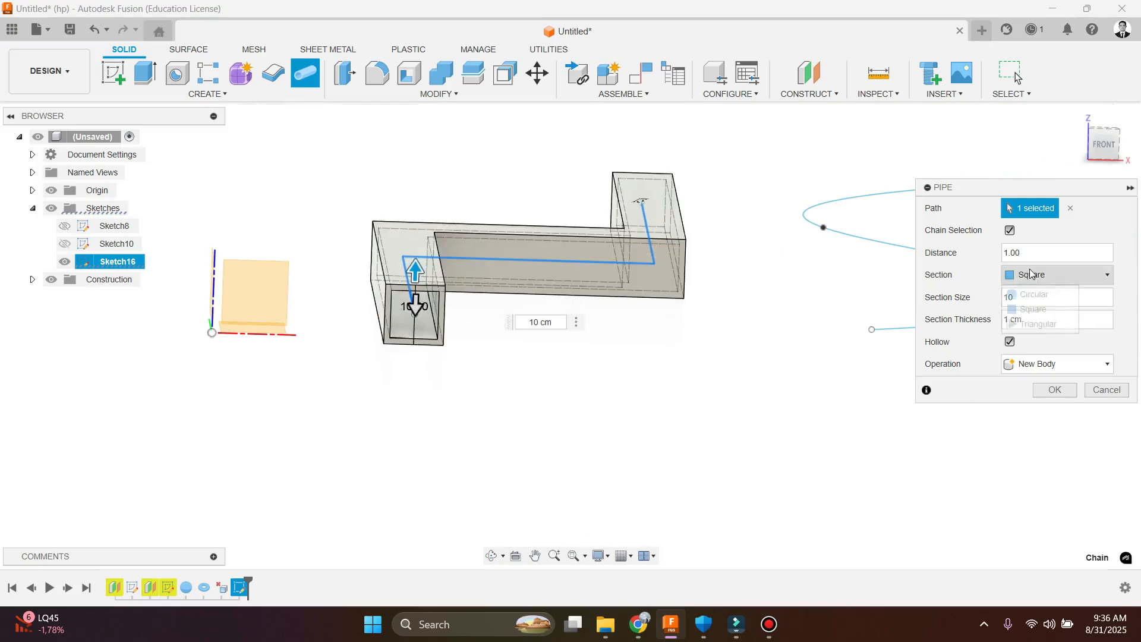
left_click(1037, 275)
left_click(1037, 325)
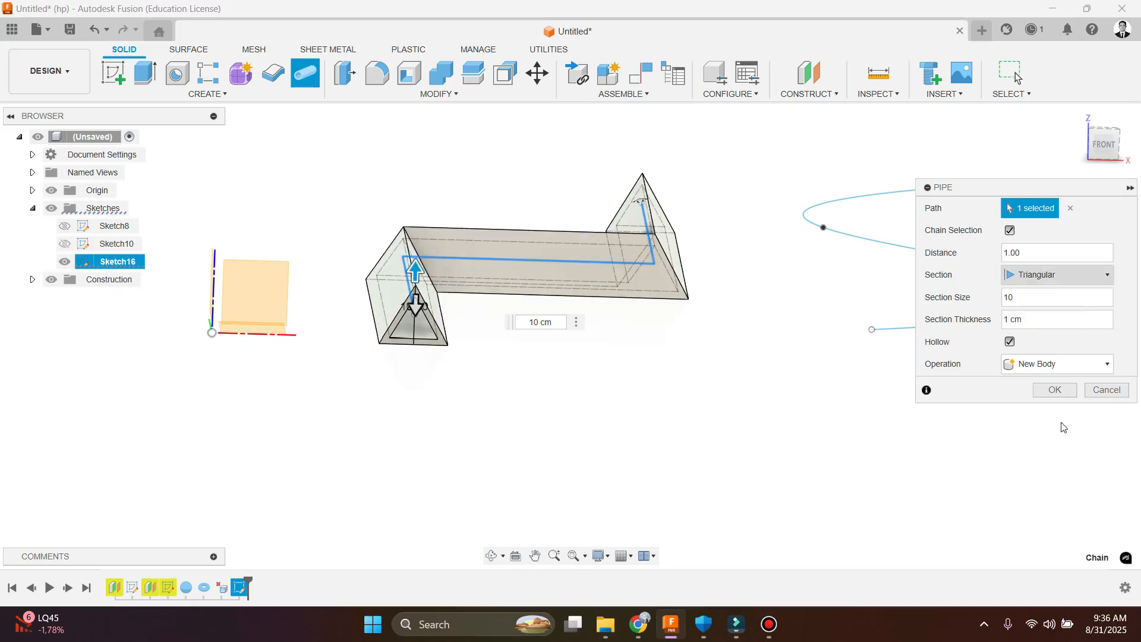
left_click(1056, 391)
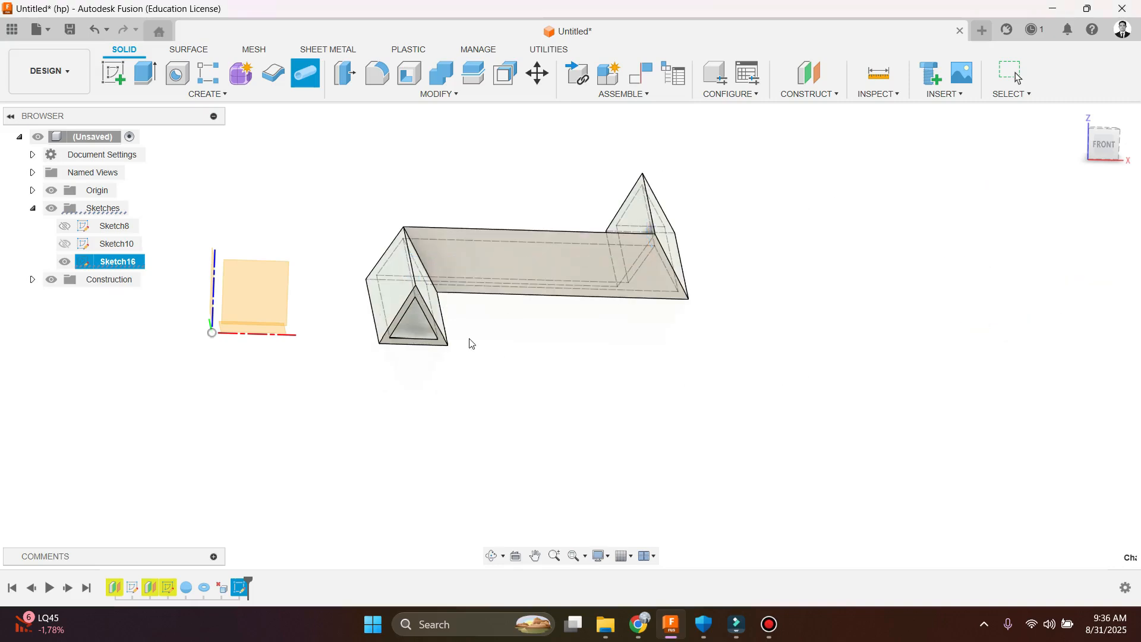
Step: Show the path sketch again and create a hollow triangular pipe along its spline with a 10 cm section and 1 cm thickness
scroll(468, 340, "down", 4)
left_click(65, 297)
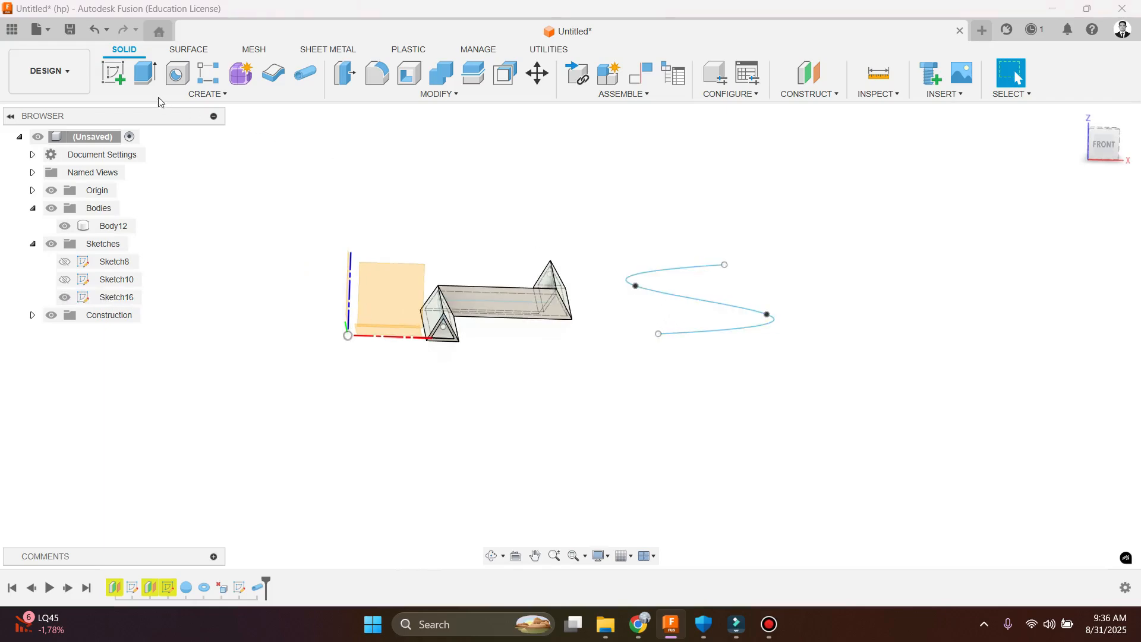
left_click(305, 72)
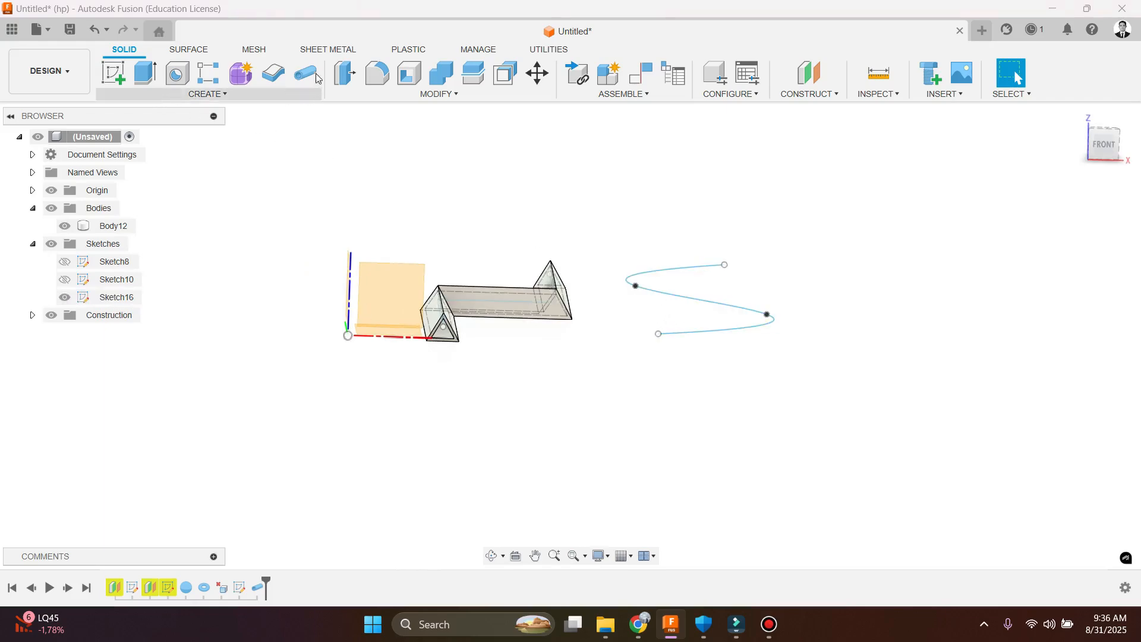
left_click(667, 296)
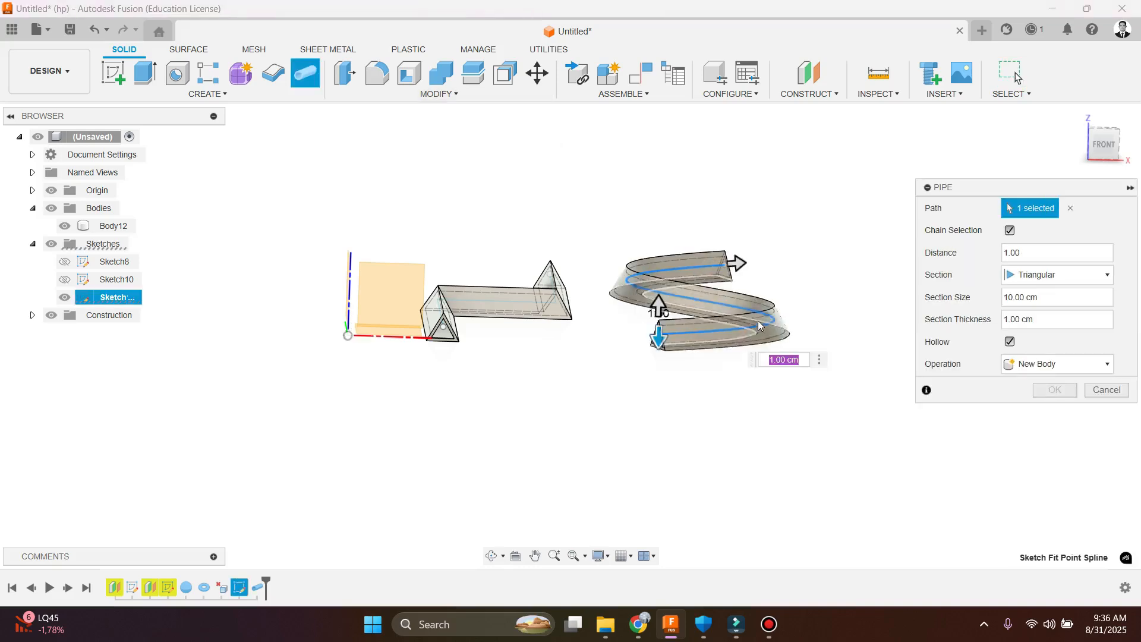
scroll(761, 341, "up", 3)
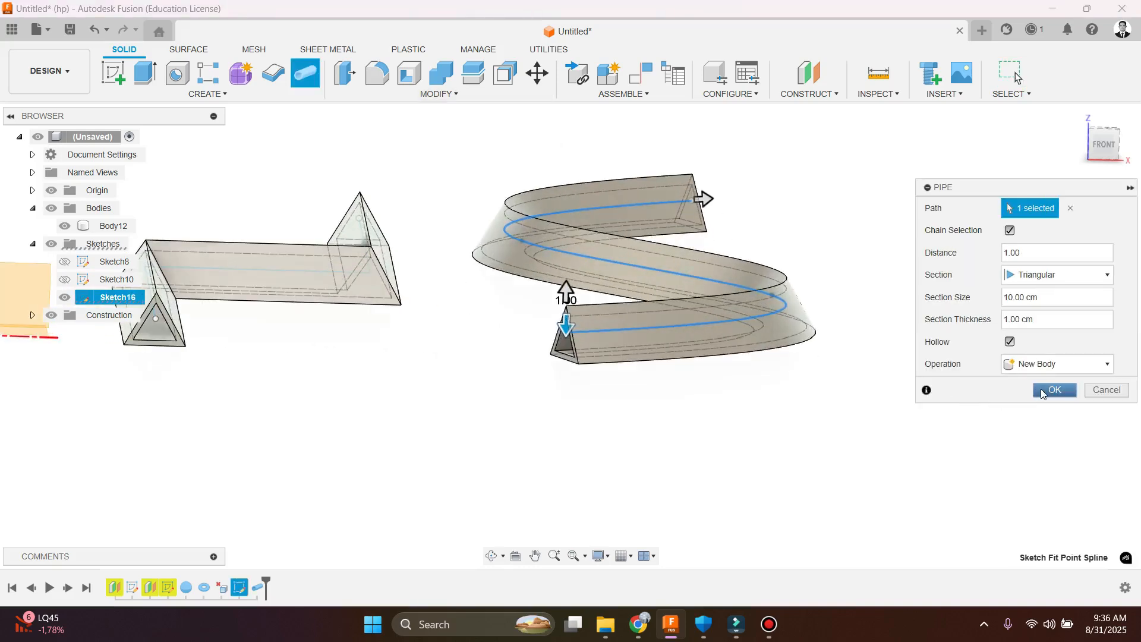
left_click(1053, 390)
middle_click_drag(622, 397, 586, 411, "shift")
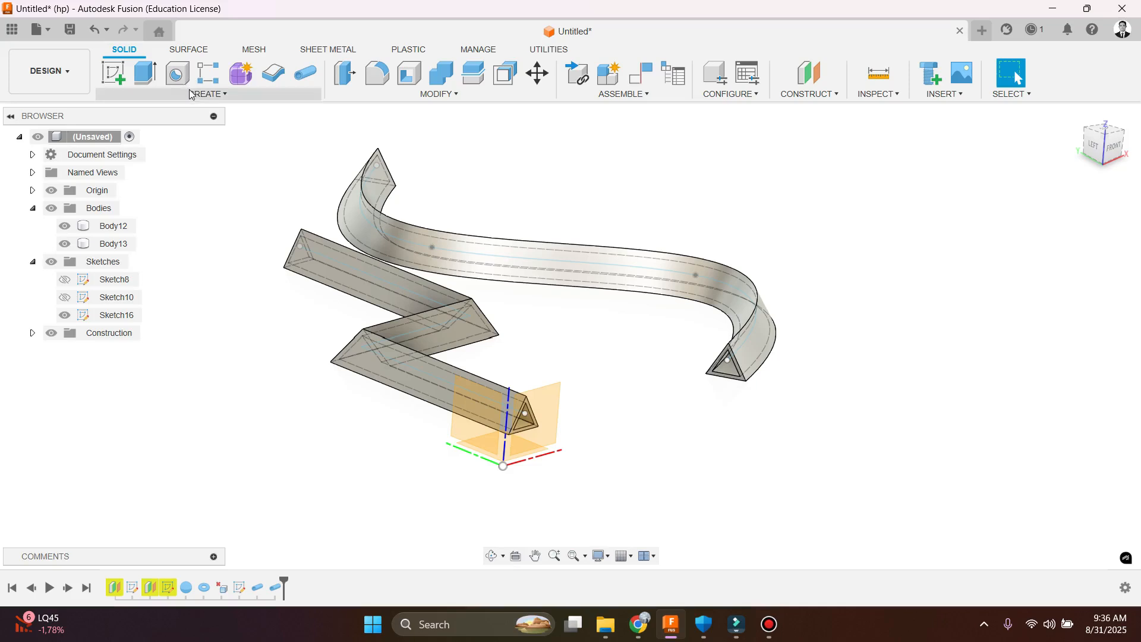
left_click(211, 96)
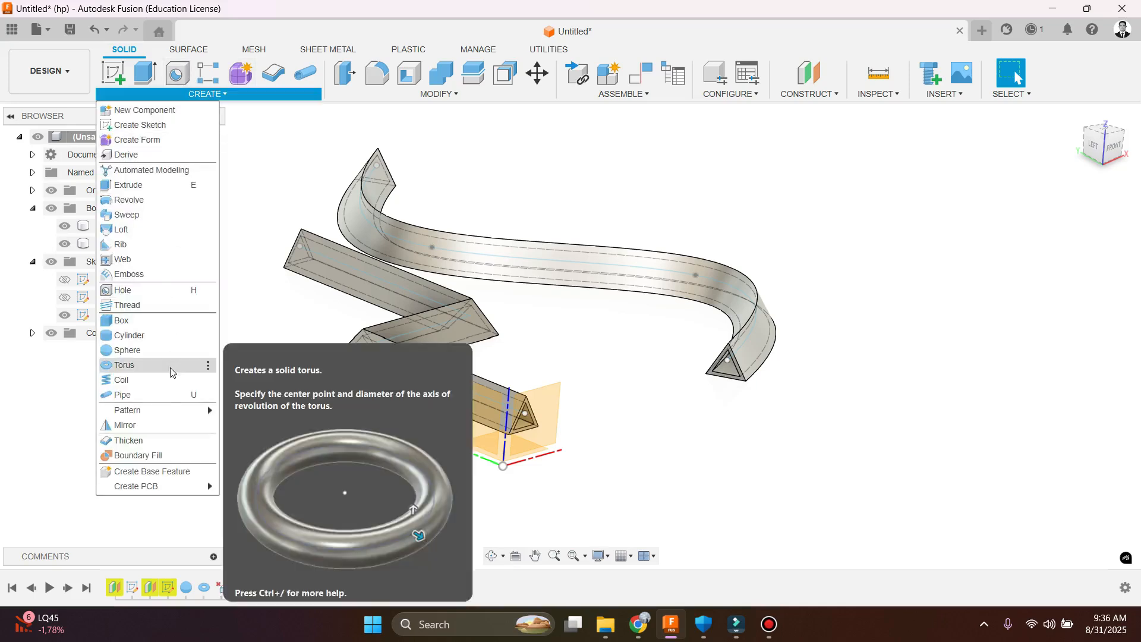
mouse_move(165, 411)
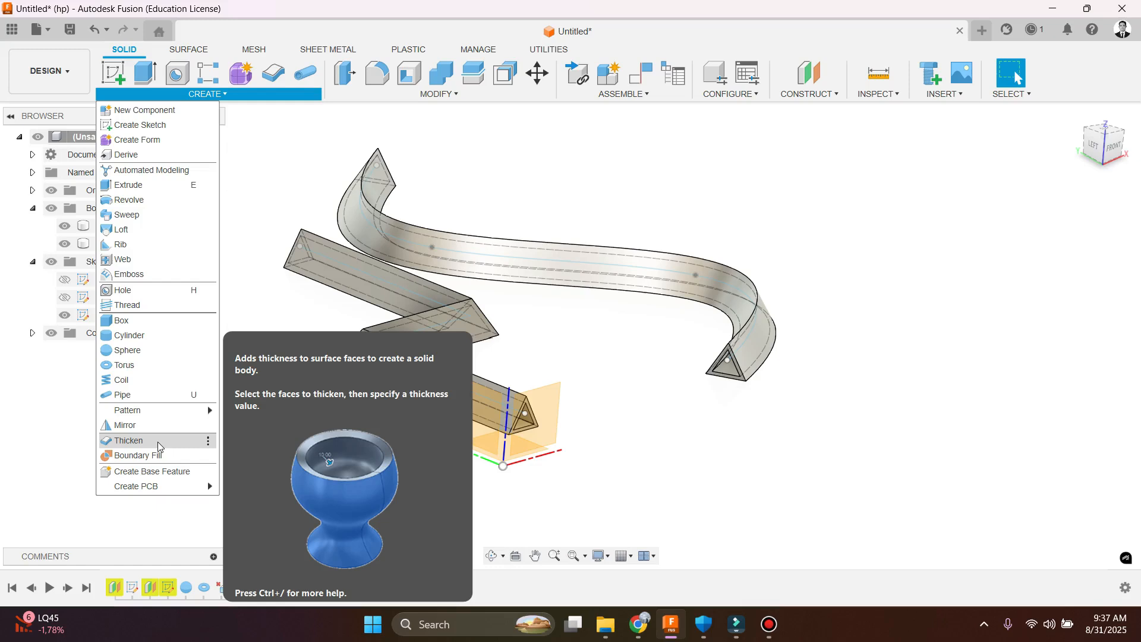
left_click(293, 308)
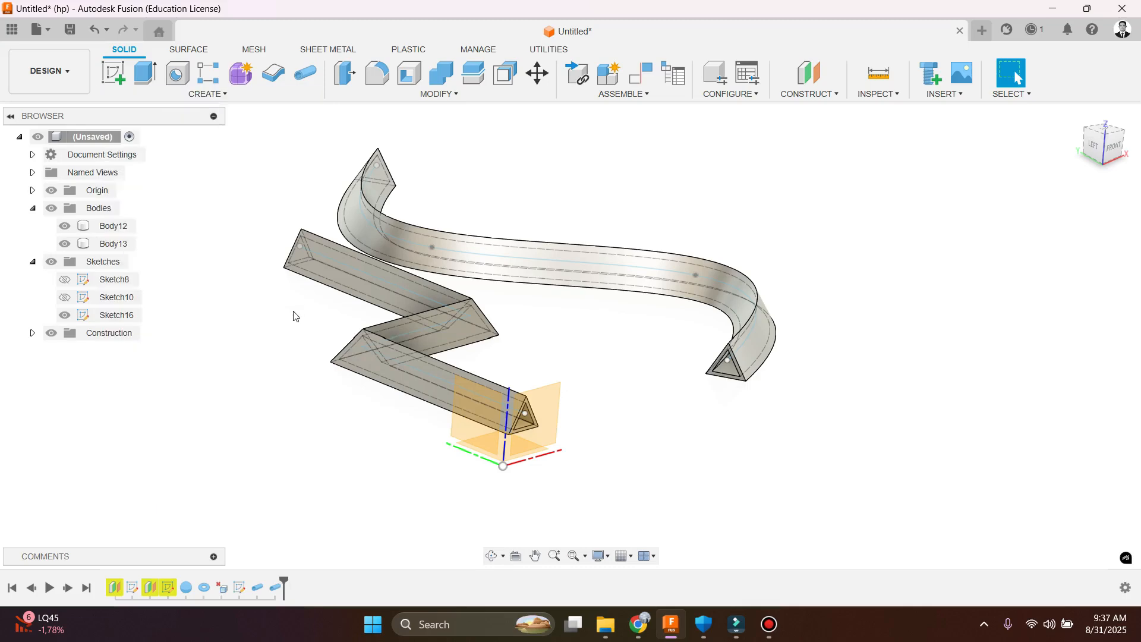
Step: Sketch a nearly square rectangle with an area of about 6350 cm² on the XZ plane above the pipes and finish the sketch
scroll(286, 275, "down", 1)
scroll(300, 315, "down", 3)
middle_click_drag(378, 390, 342, 400, "shift")
middle_click_drag(570, 404, 392, 349, "shift")
left_click(392, 349)
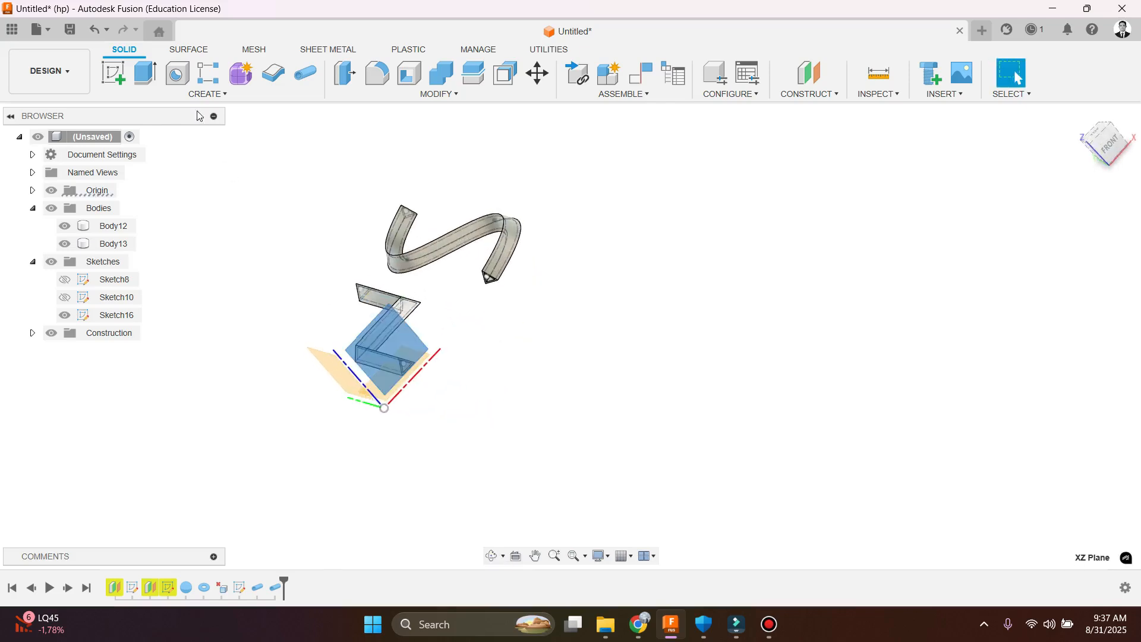
left_click(109, 76)
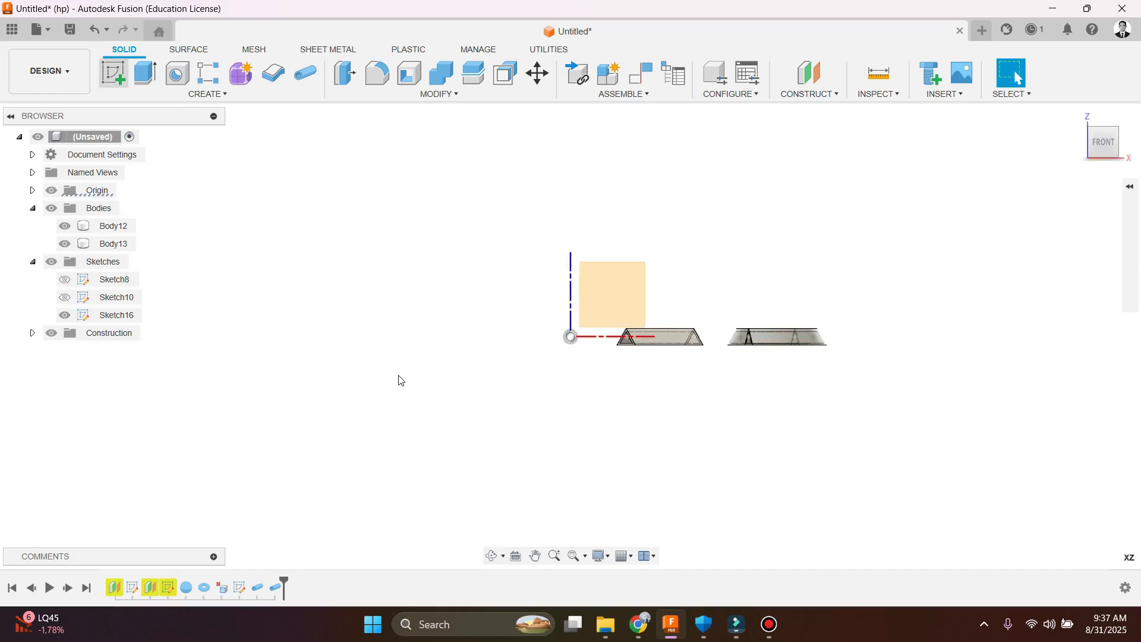
left_click(145, 74)
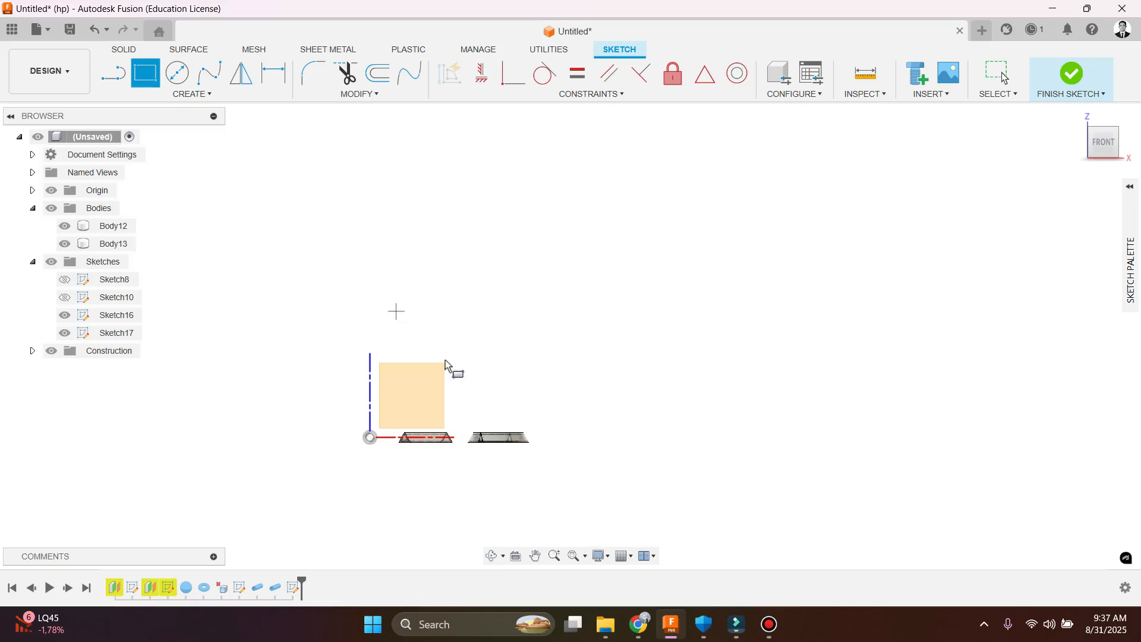
left_click(397, 312)
left_click(477, 390)
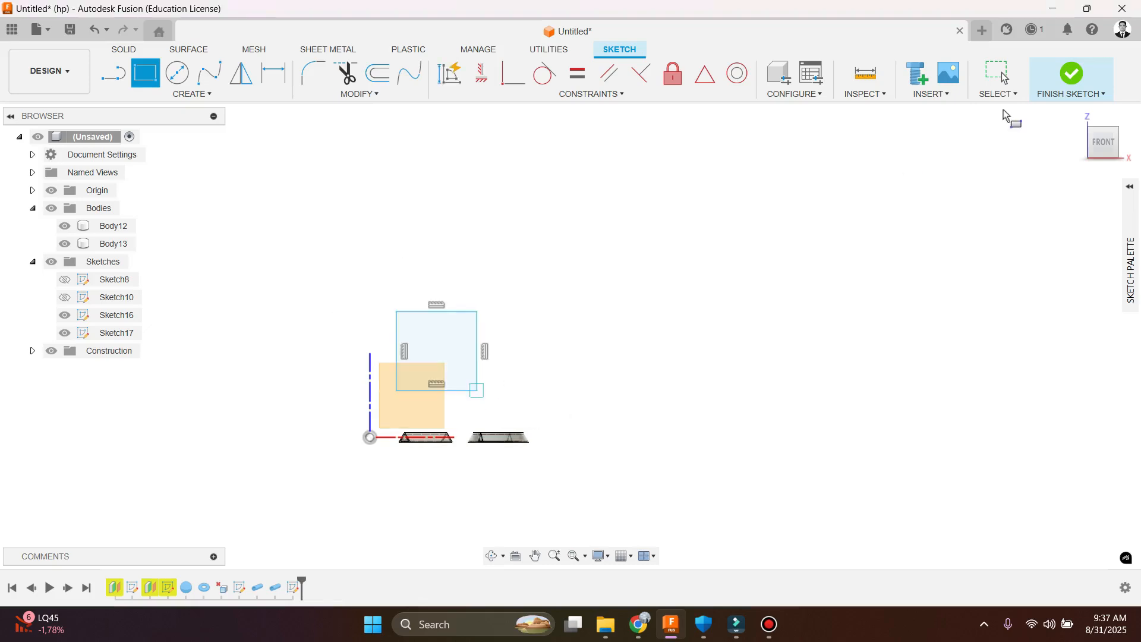
left_click(1070, 78)
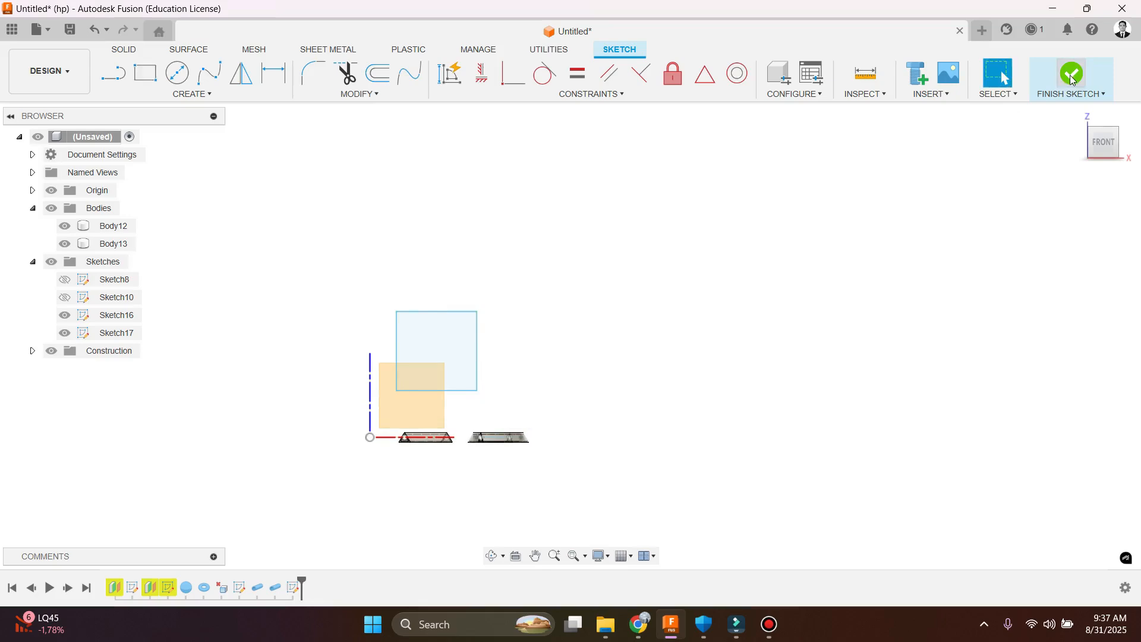
Step: Fill the sketched rectangle with a Patch surface as a new body
left_click(187, 50)
left_click(153, 78)
left_click(443, 335)
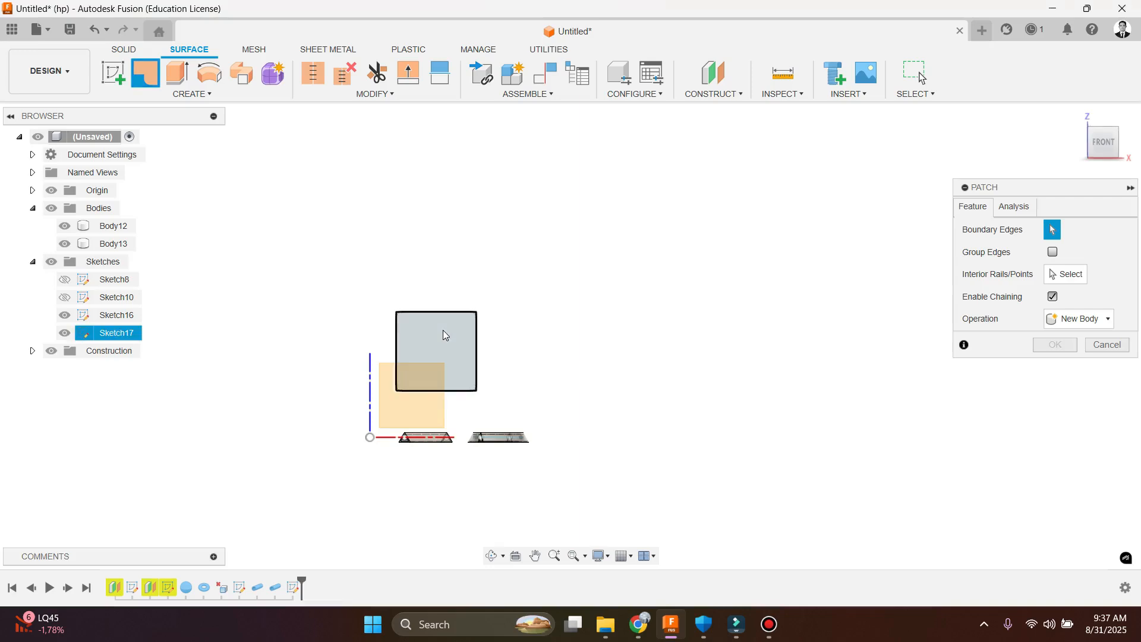
left_click(1050, 410)
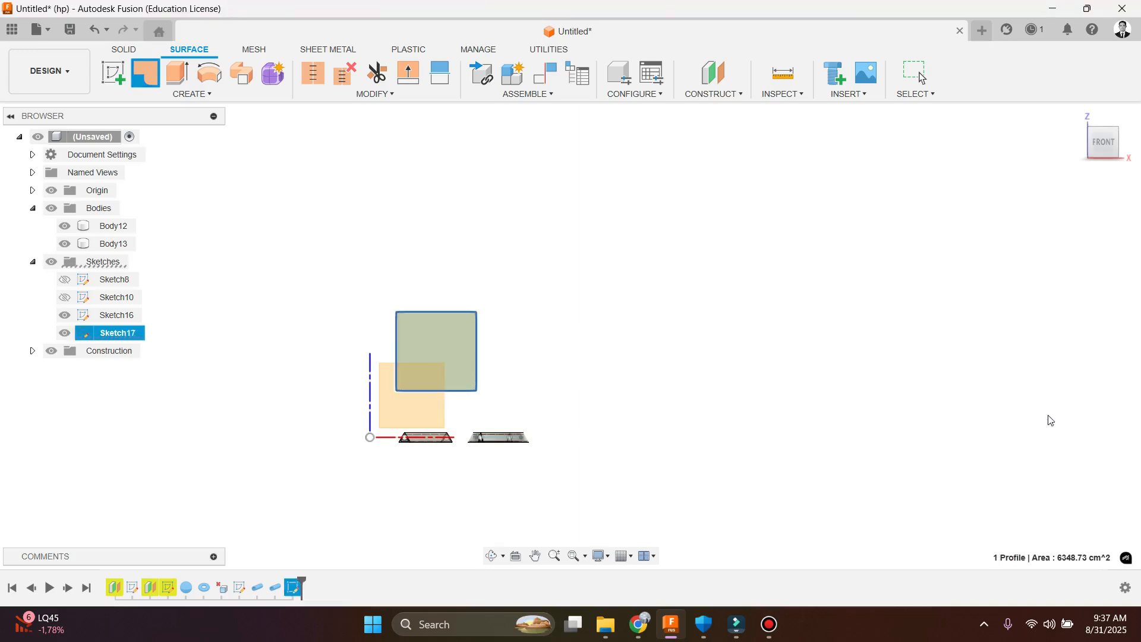
Step: Thicken the rectangular patch surface by 1 mm to one side as a new body and inspect its edge
middle_click_drag(396, 294, 372, 273, "shift")
left_click(121, 50)
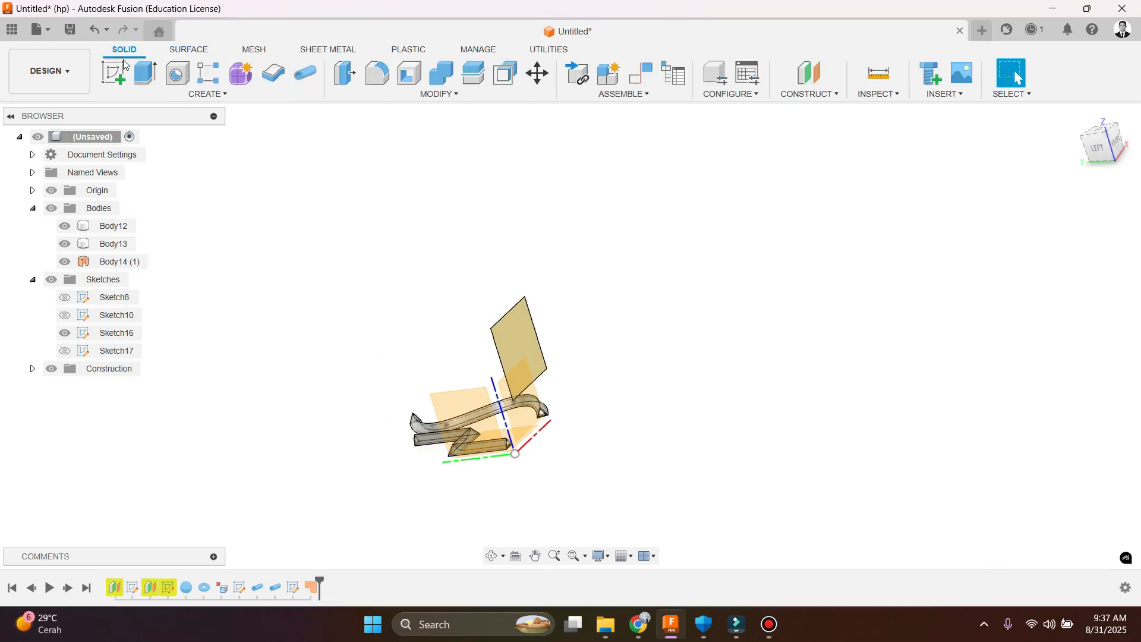
left_click(201, 95)
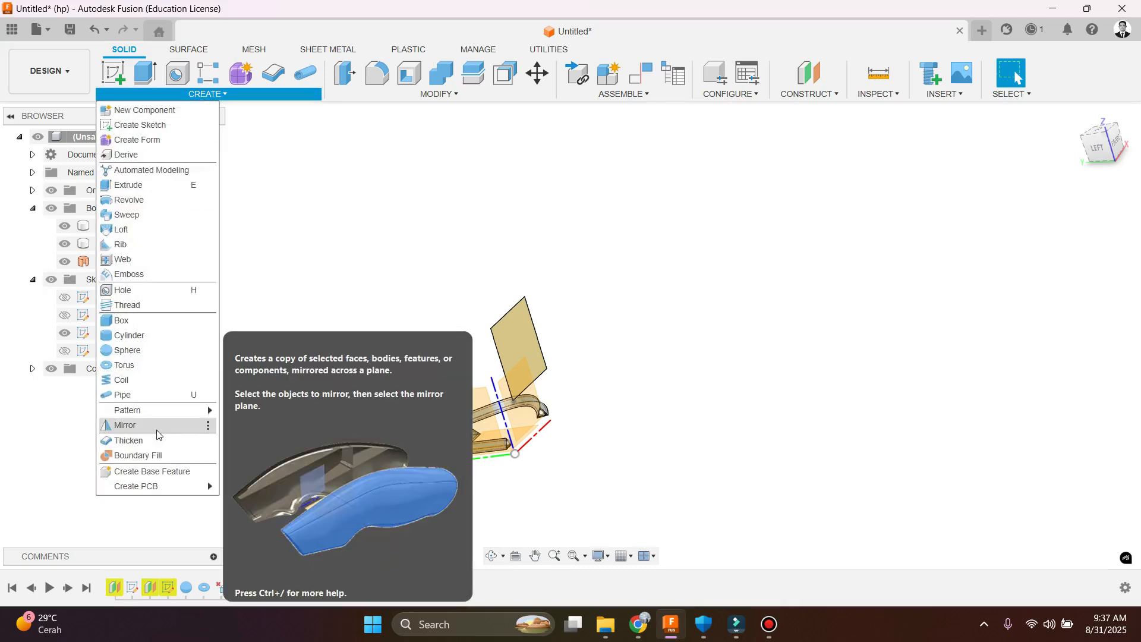
left_click(158, 440)
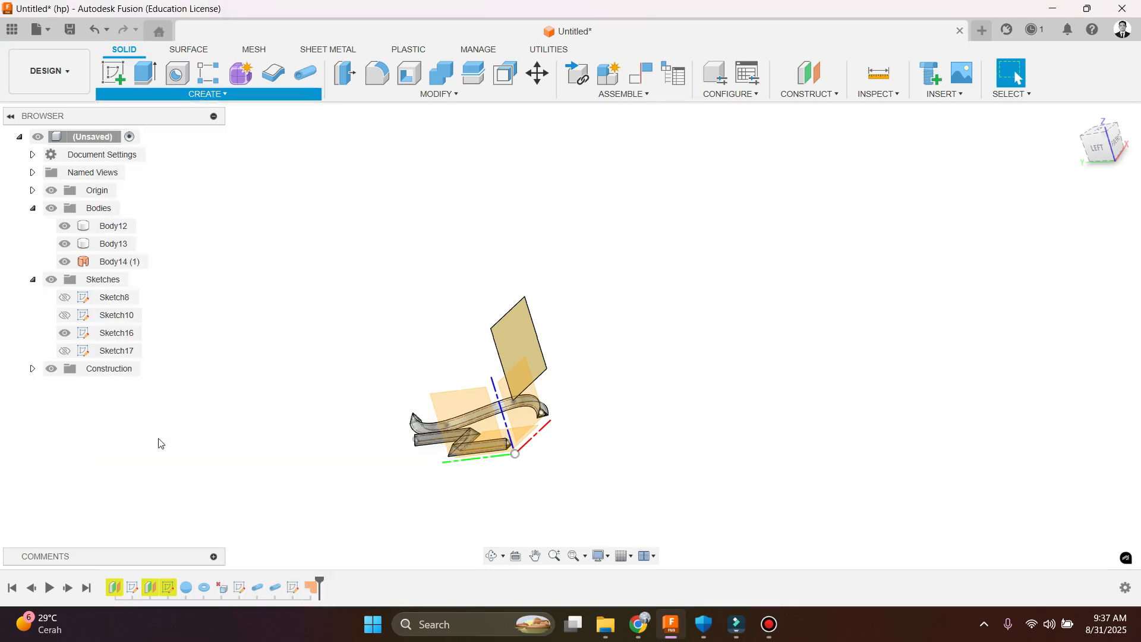
scroll(557, 357, "up", 2)
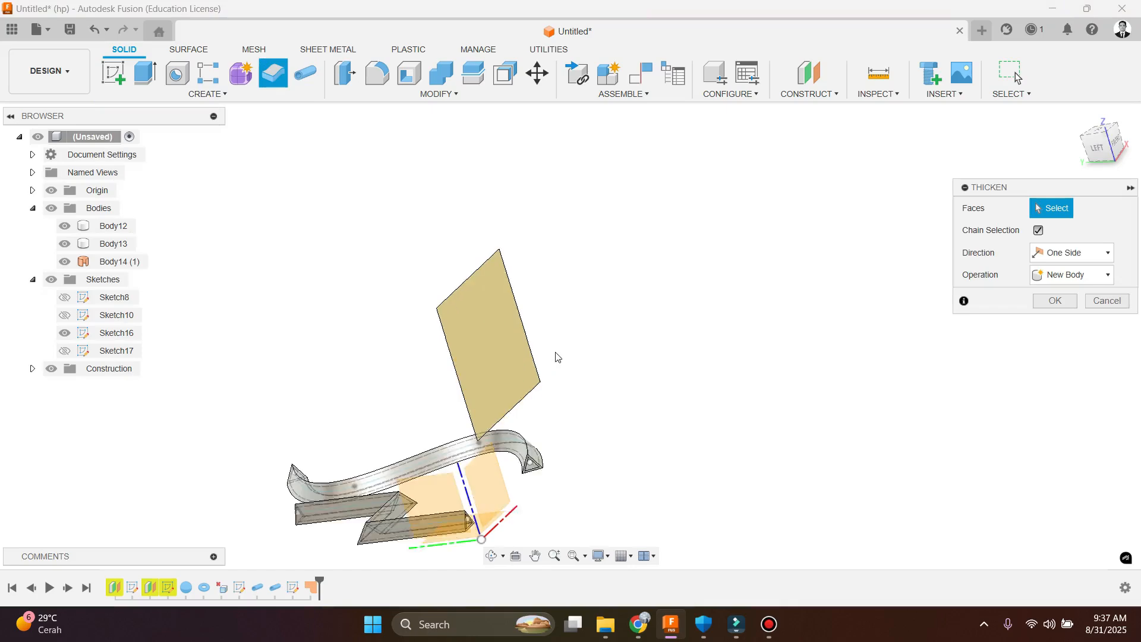
left_click(450, 338)
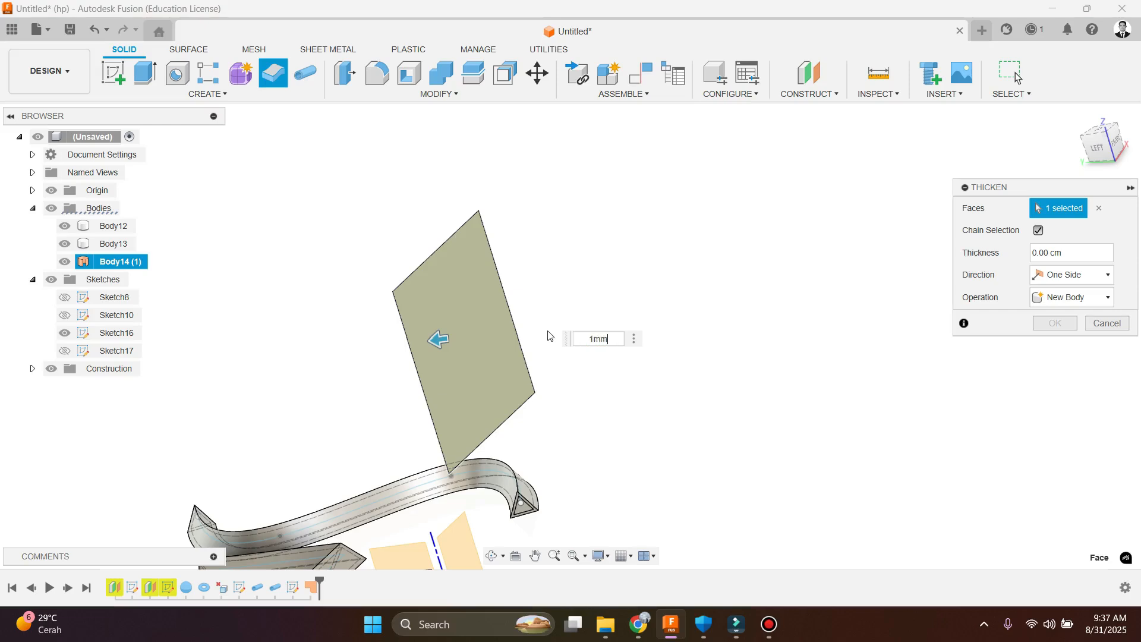
type("1mm")
key("Return")
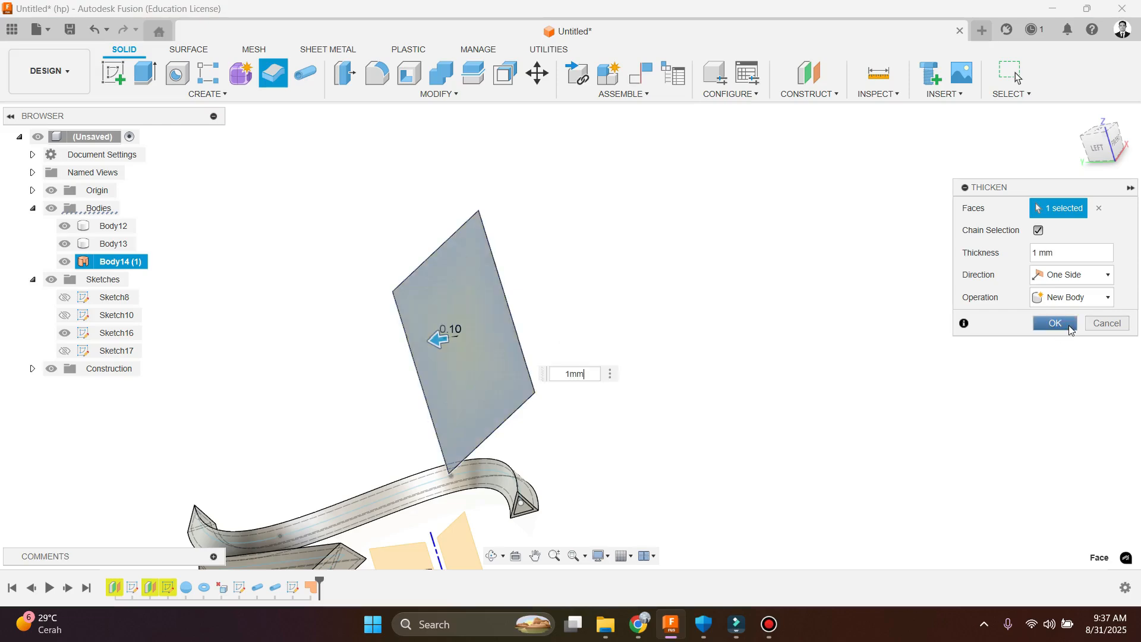
left_click(1055, 324)
scroll(357, 309, "up", 5)
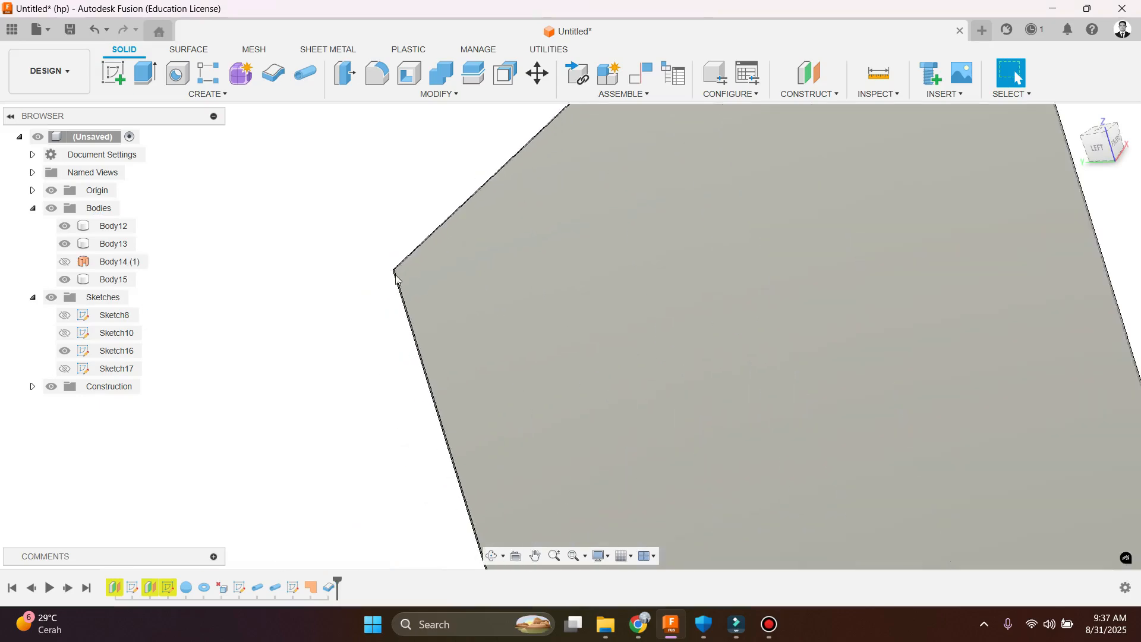
mouse_move(396, 280)
middle_mouse_down("shift")
mouse_move(428, 270)
mouse_move(405, 289)
middle_mouse_up("shift")
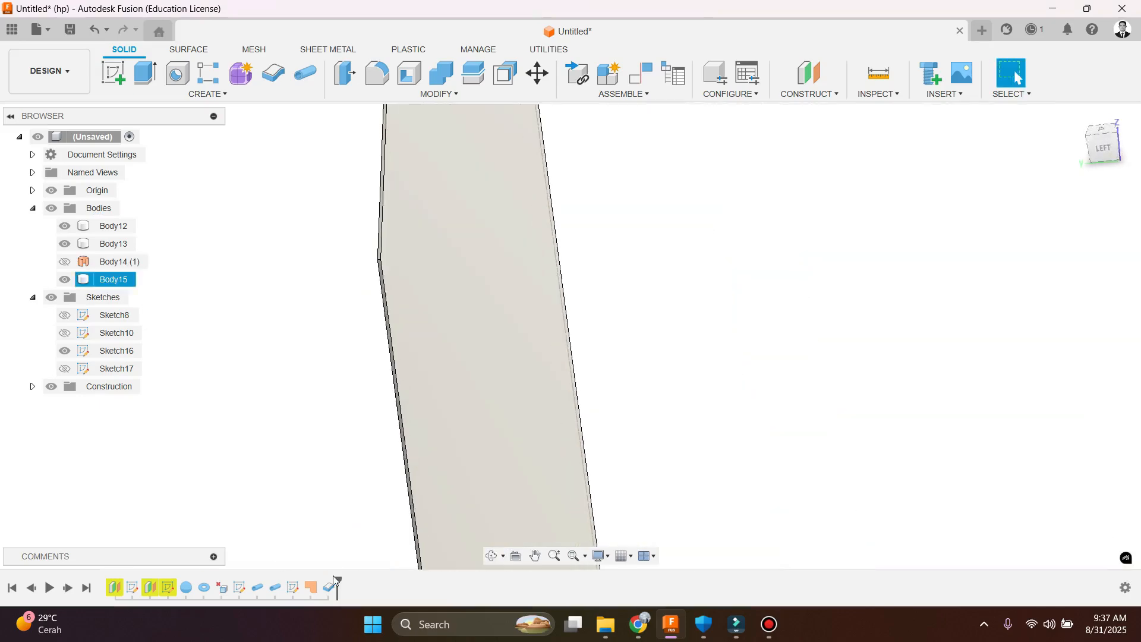
Step: Edit the rectangular plate's Thicken feature to a 5 mm thickness with symmetric direction
double_click(330, 588)
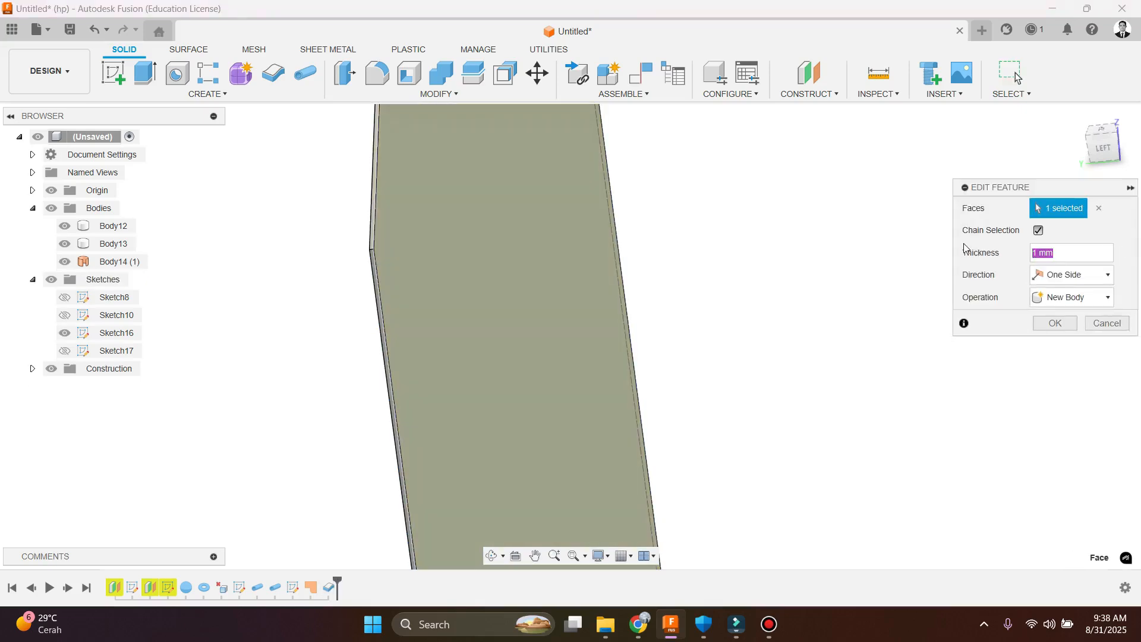
type("5")
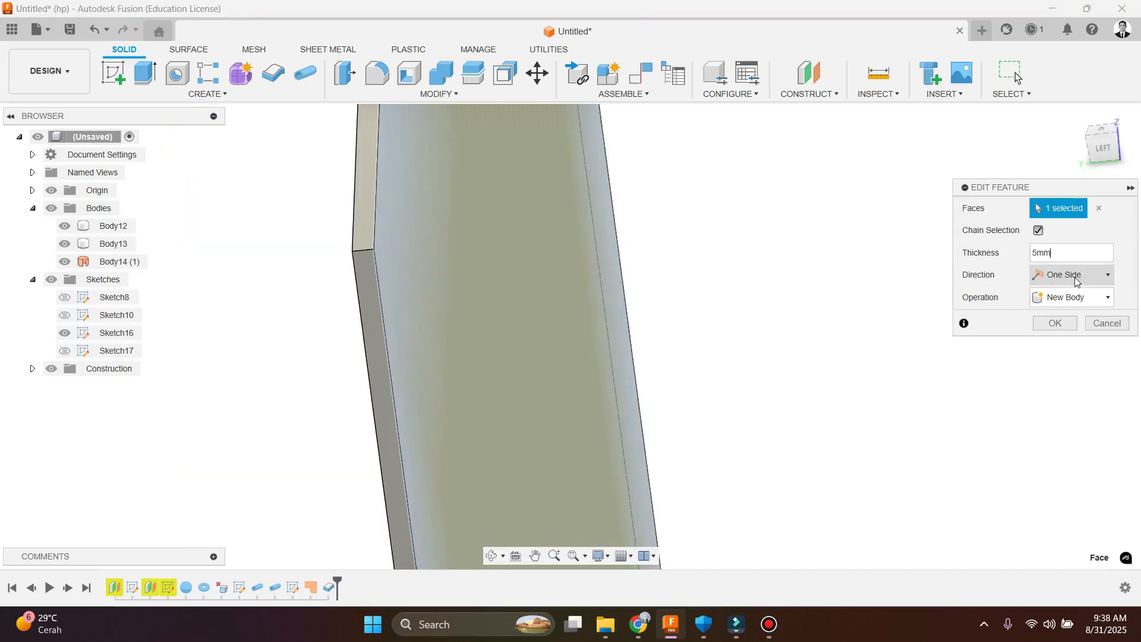
left_click(1078, 280)
left_click(1076, 309)
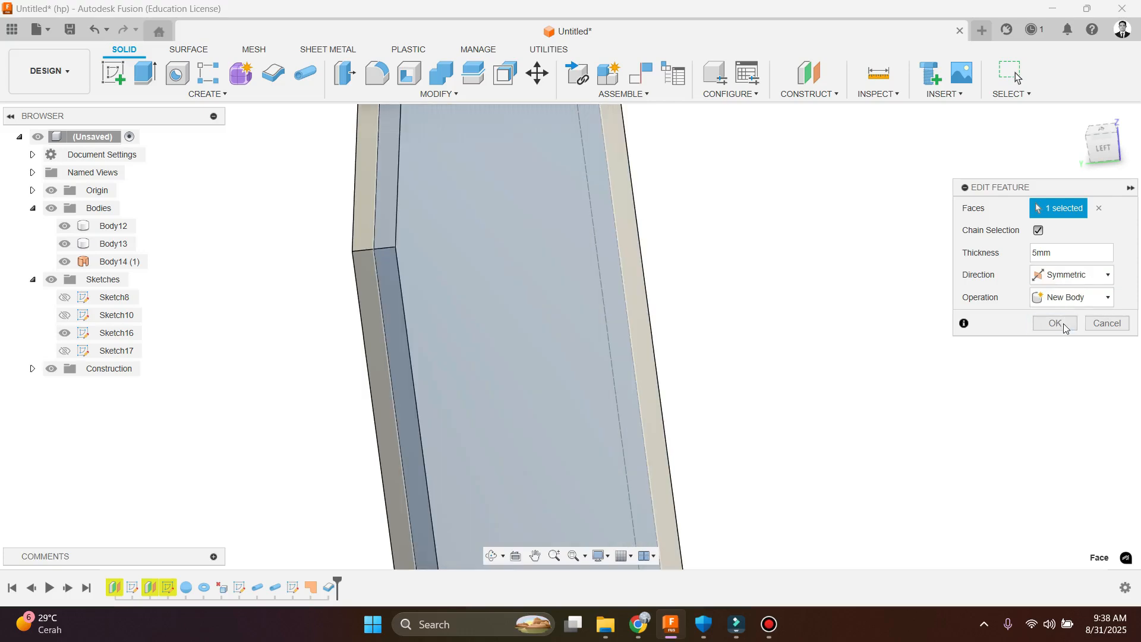
left_click(1055, 324)
scroll(477, 393, "down", 8)
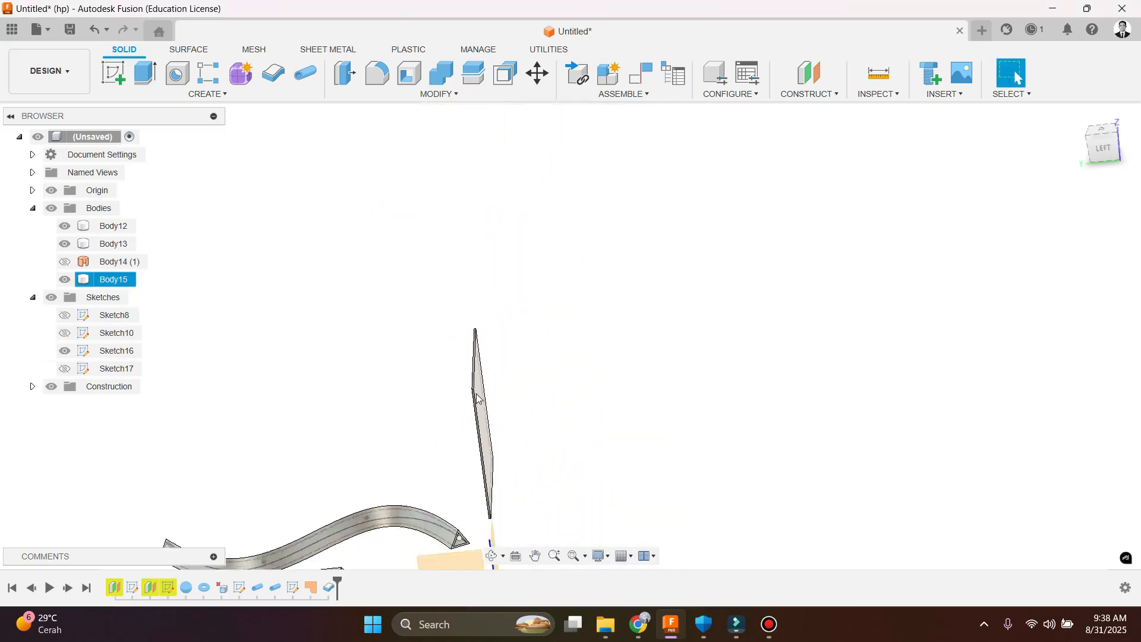
scroll(476, 394, "down", 5)
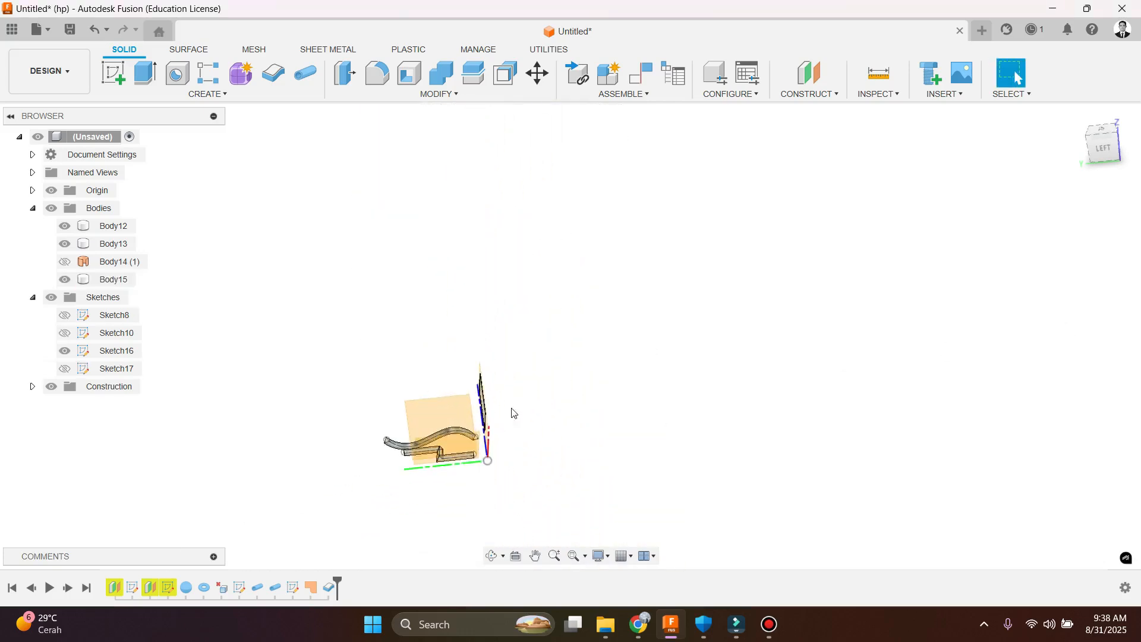
left_click(770, 624)
left_click(770, 624)
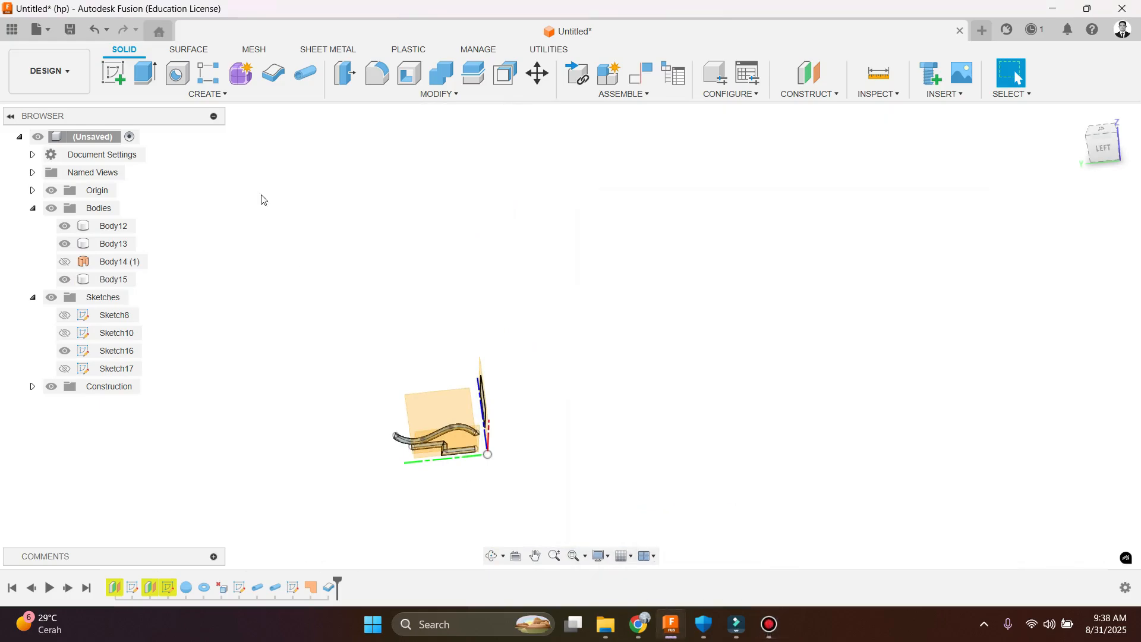
left_click(207, 93)
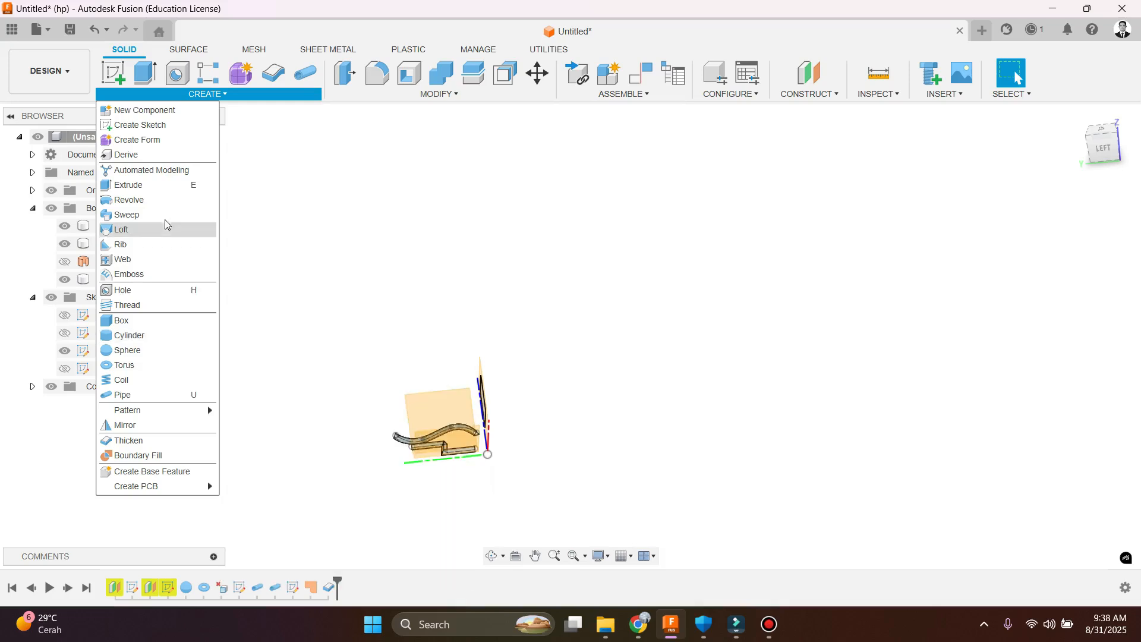
left_click(326, 219)
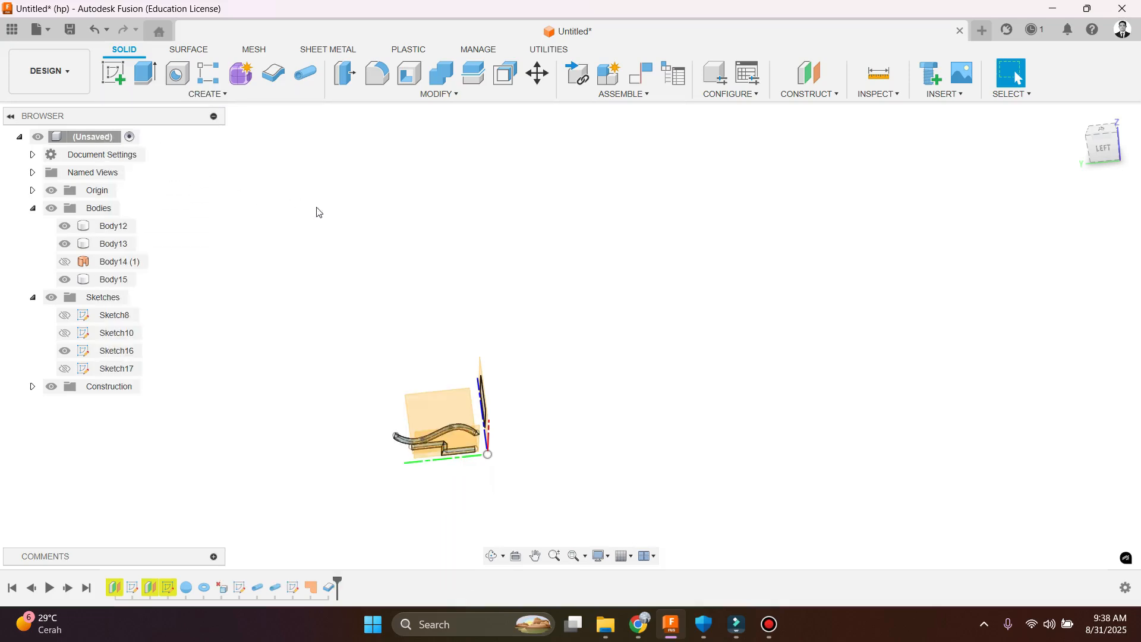
left_click(768, 625)
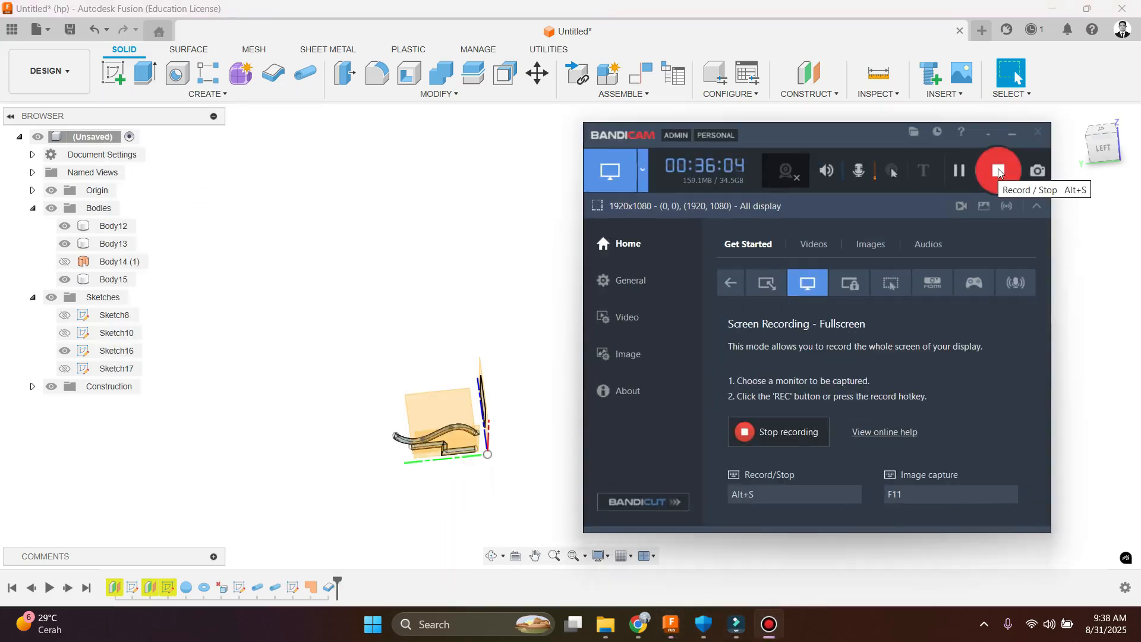